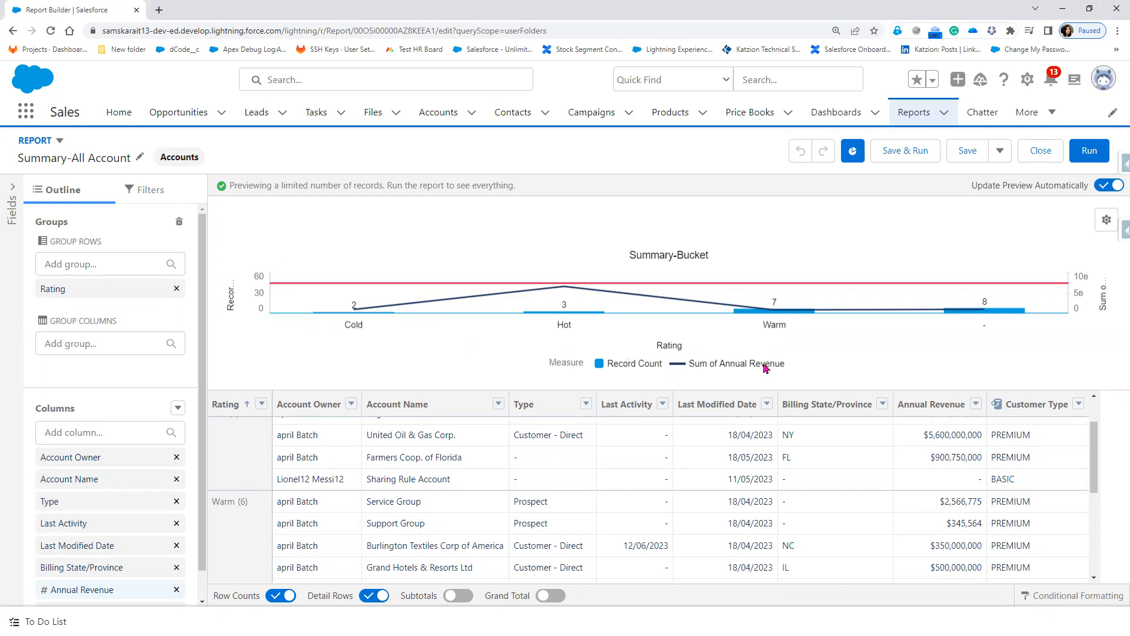
Step: Review the Columns add options, then advance the slide show to the Row-Limit Filter slide
click(178, 408)
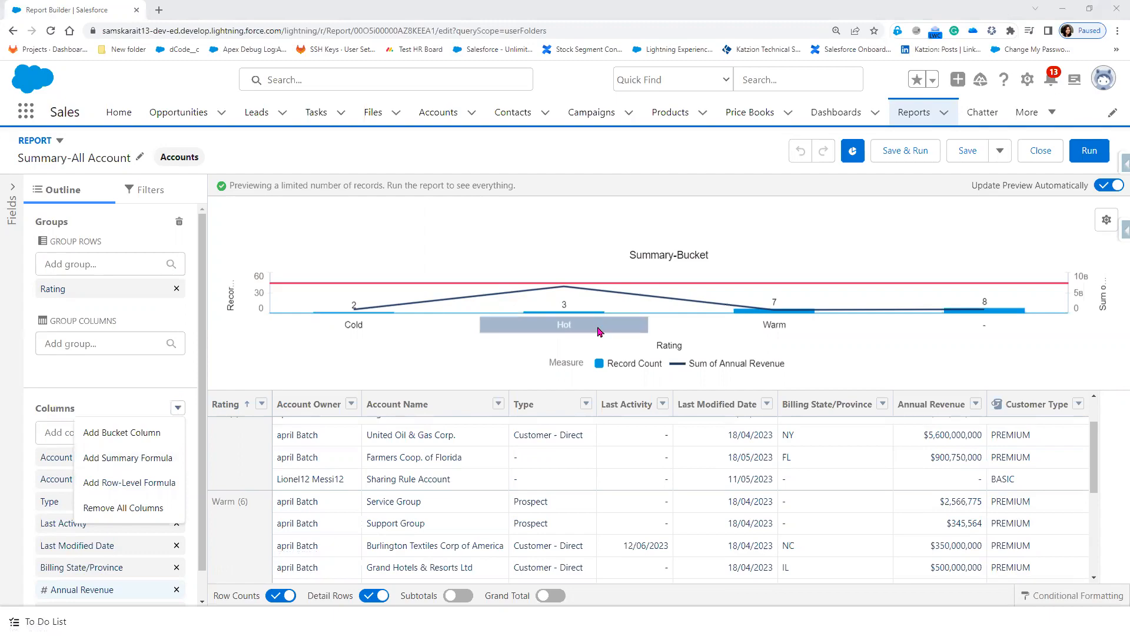
key(alt+Tab)
click(596, 377)
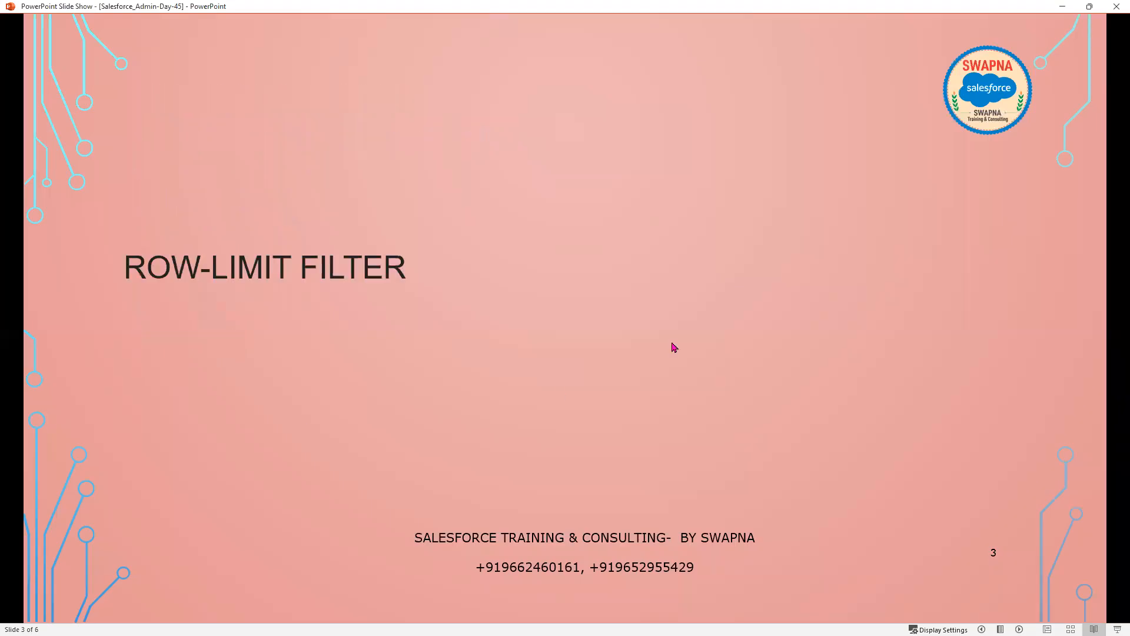
Step: Return to the report builder and start a new summary-level formula column
key(alt+Tab)
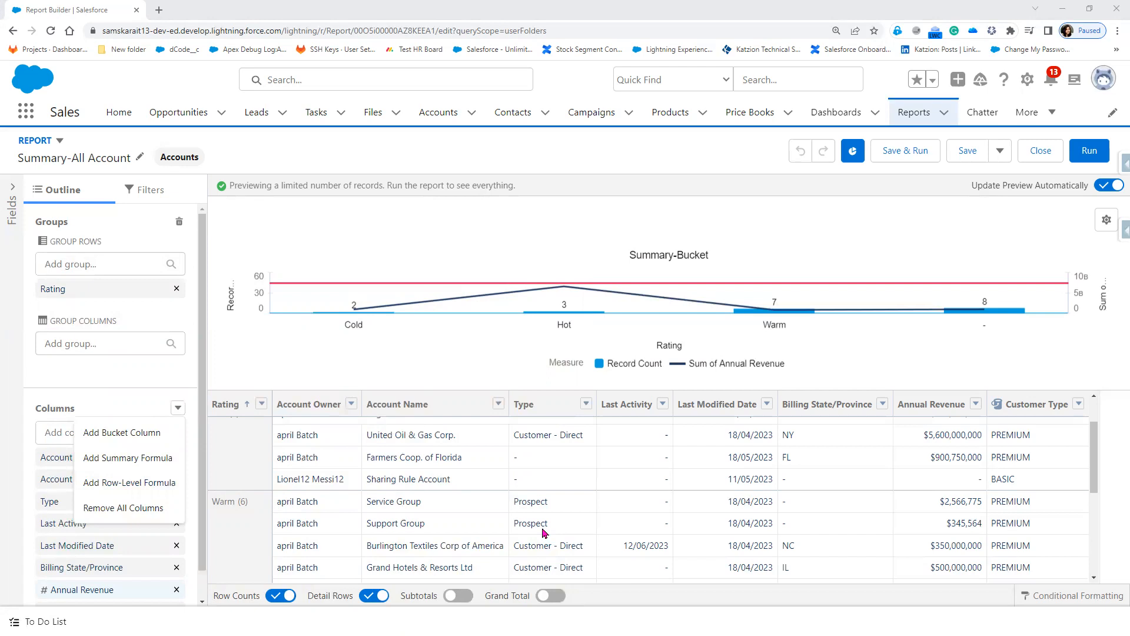
click(122, 460)
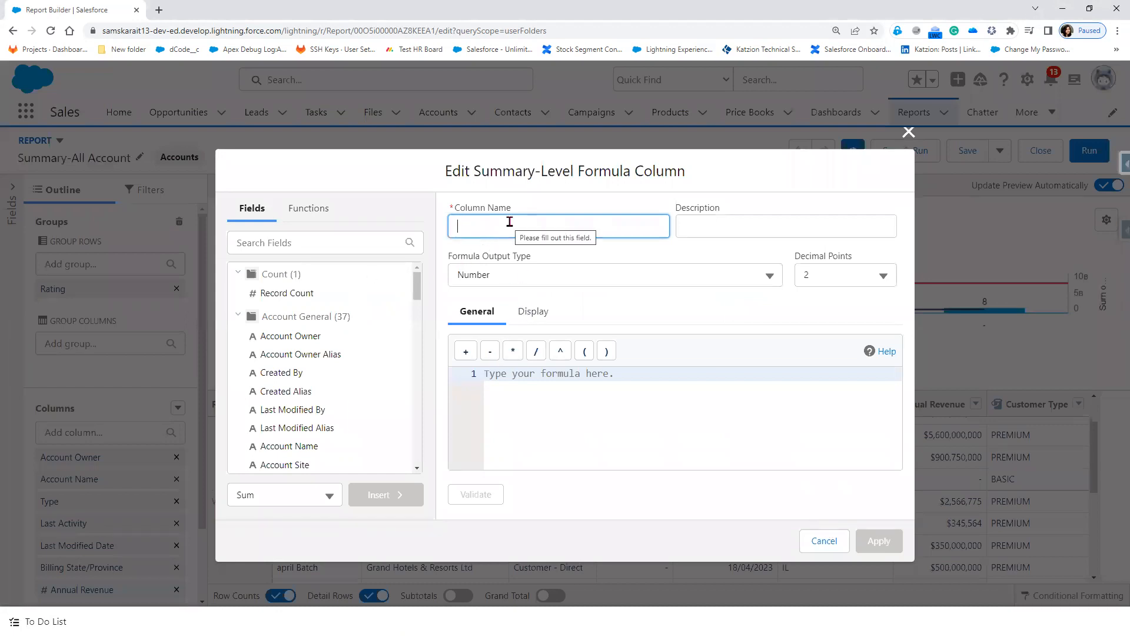
text(customer)
key(Tab)
key(Tab)
key(Tab)
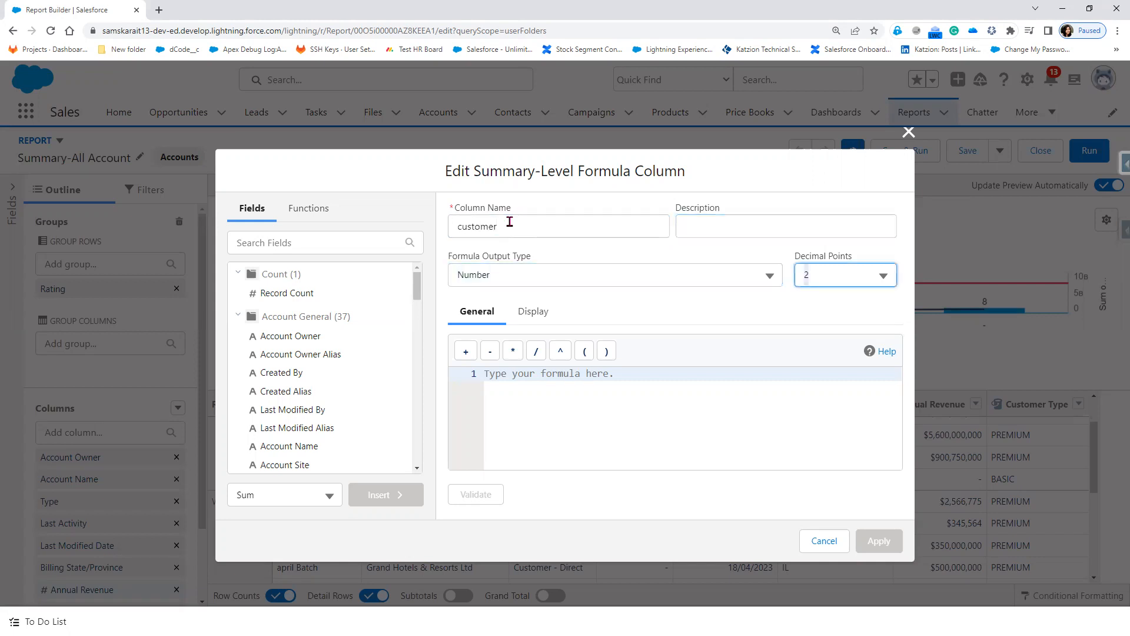
key(0)
click(503, 383)
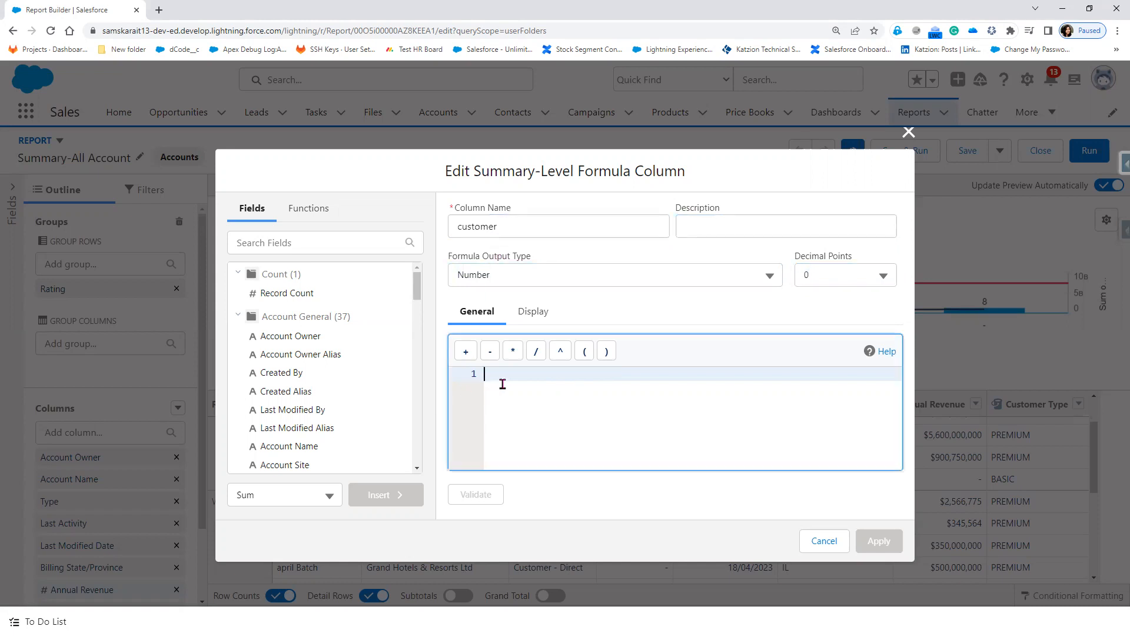
click(311, 244)
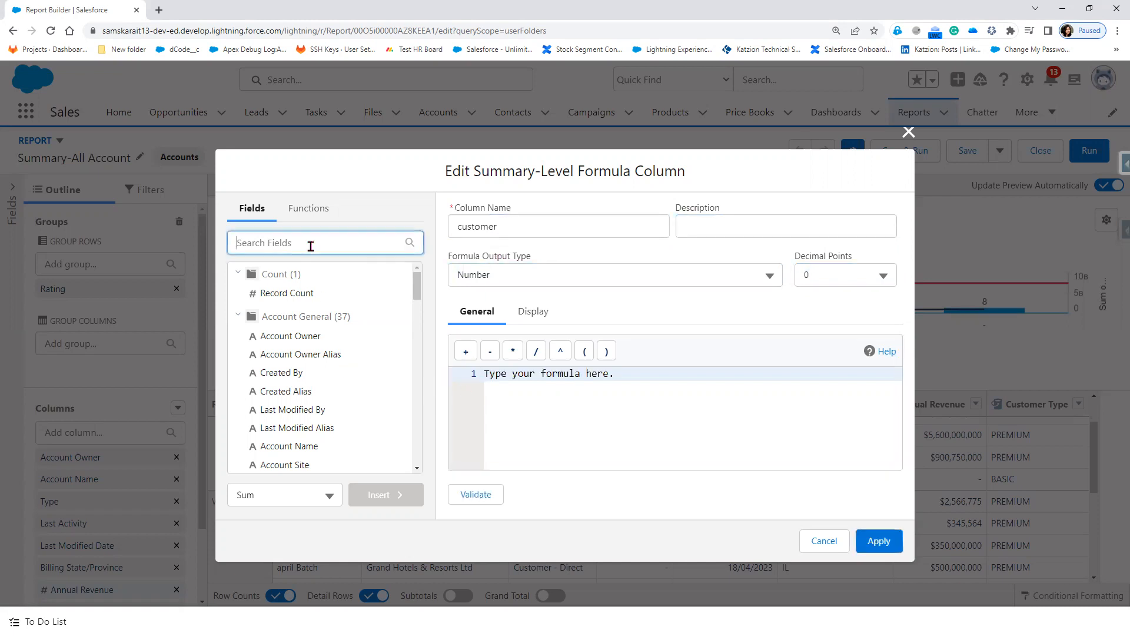
text(TYPE)
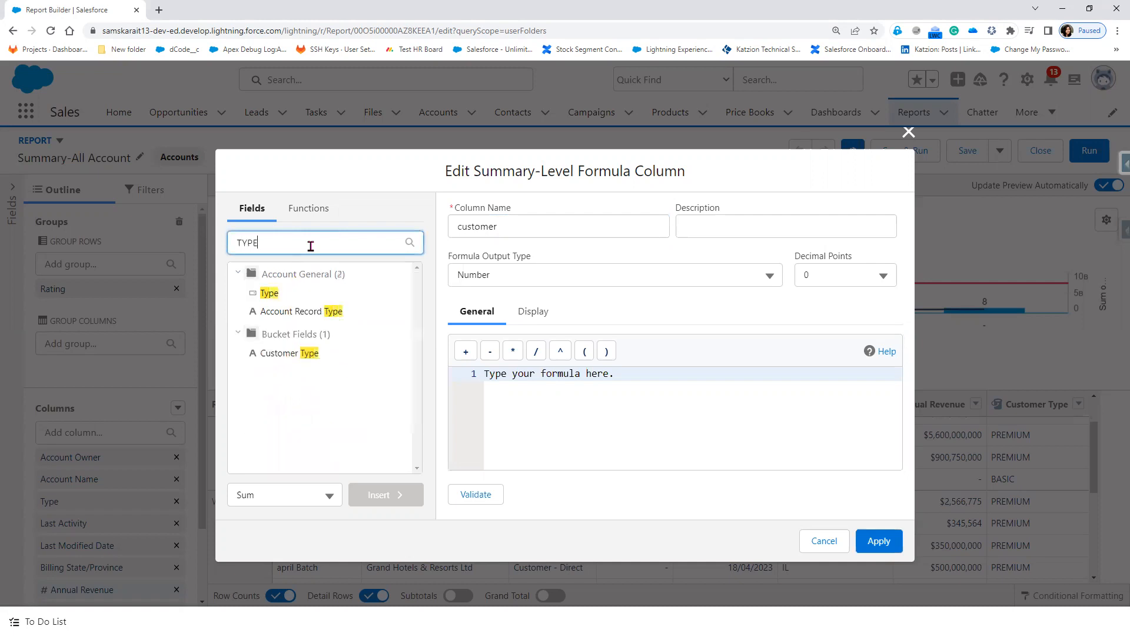
click(268, 296)
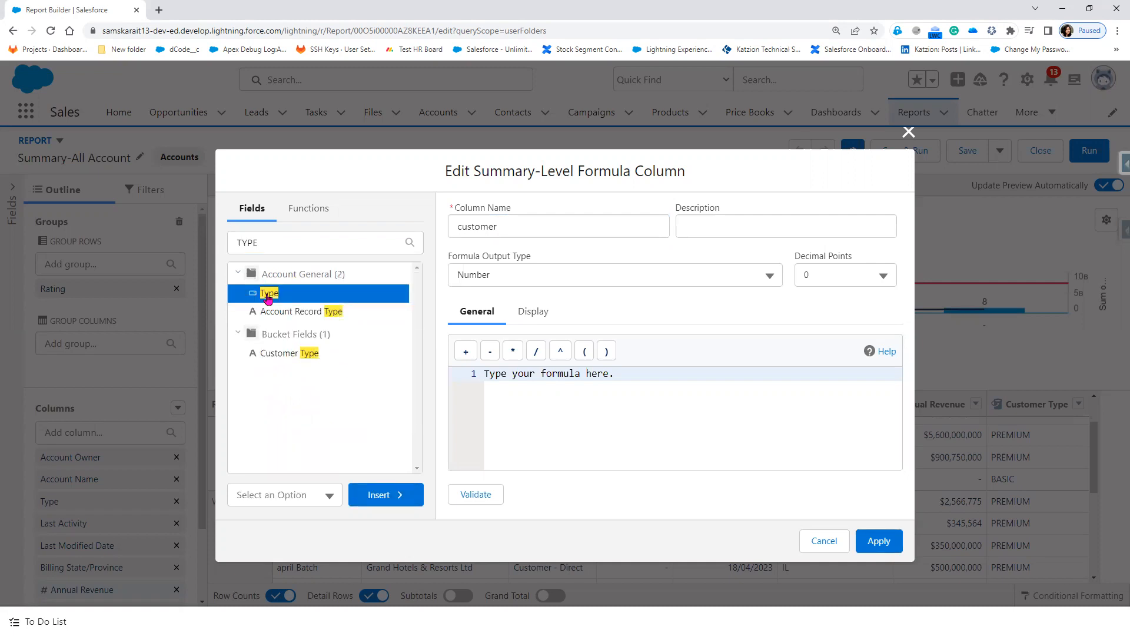
click(381, 499)
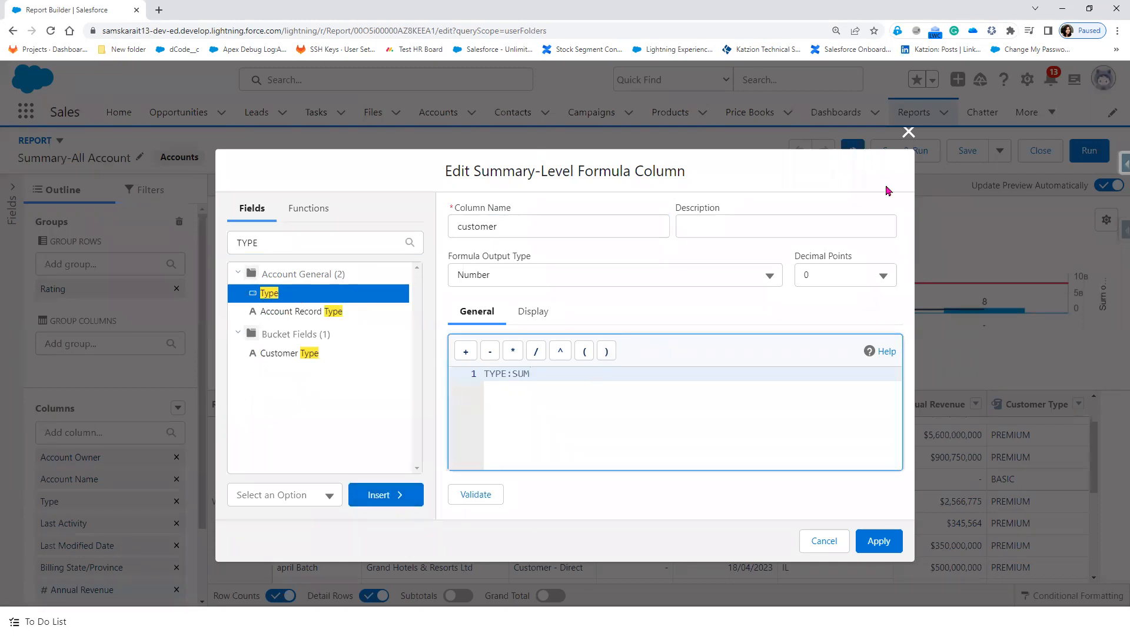
click(909, 131)
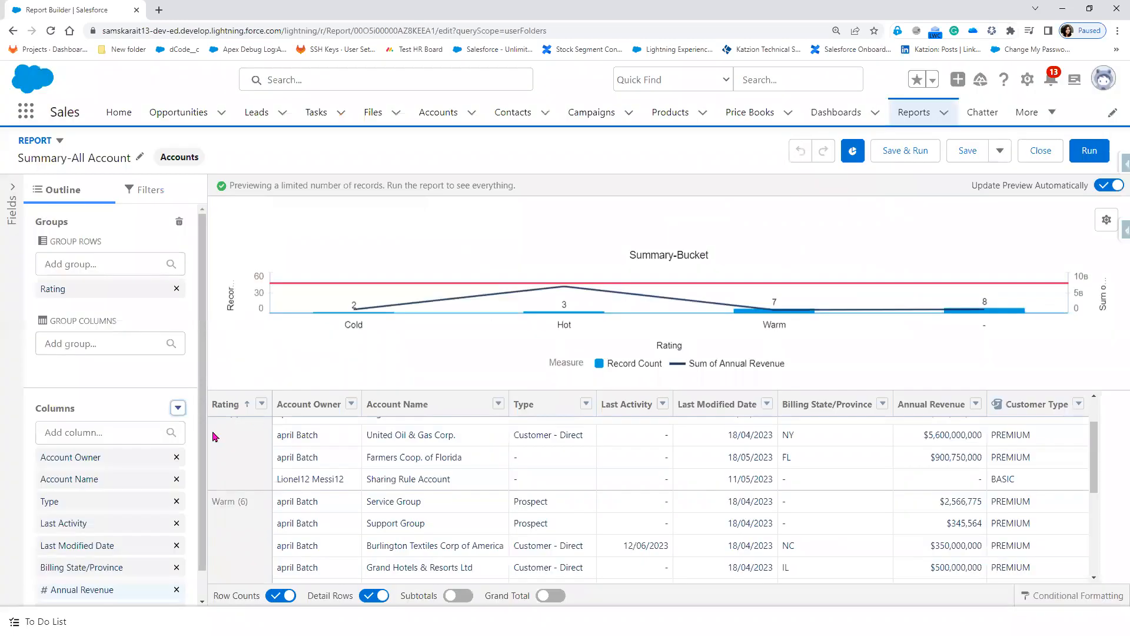
click(177, 408)
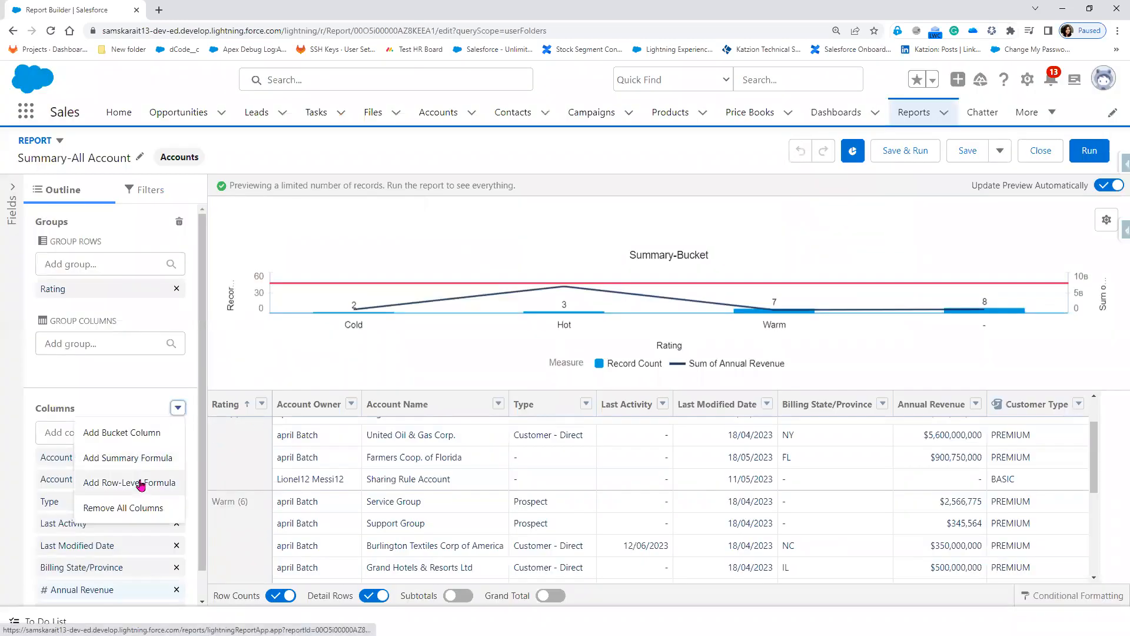
Step: Start a row-level formula column with the formula TYPE="Customer"
click(140, 481)
click(300, 247)
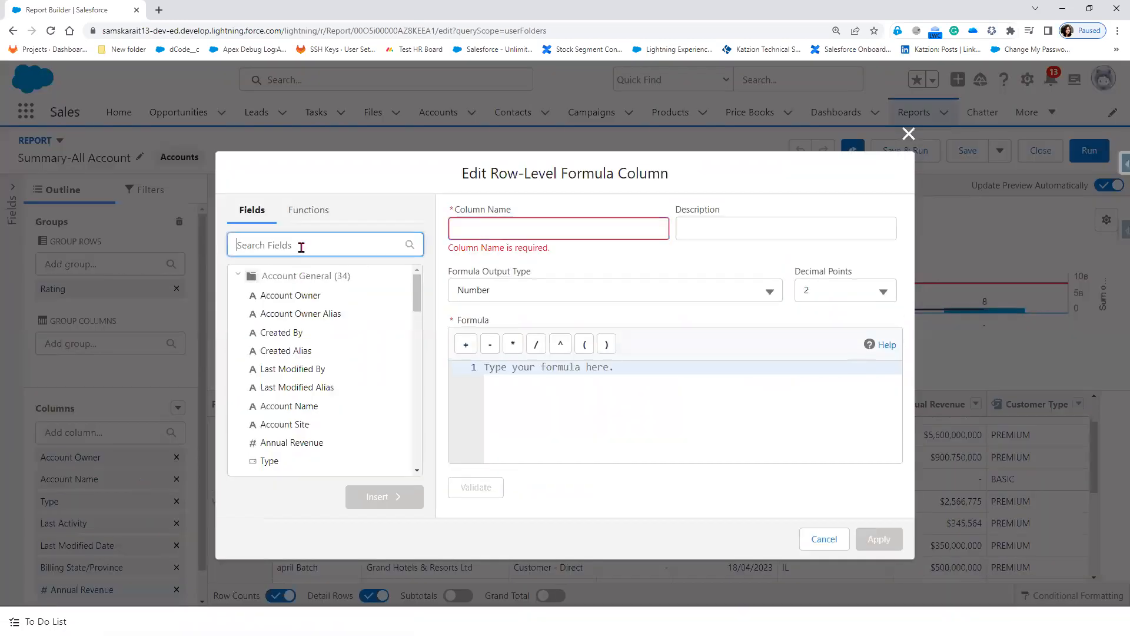
text(R)
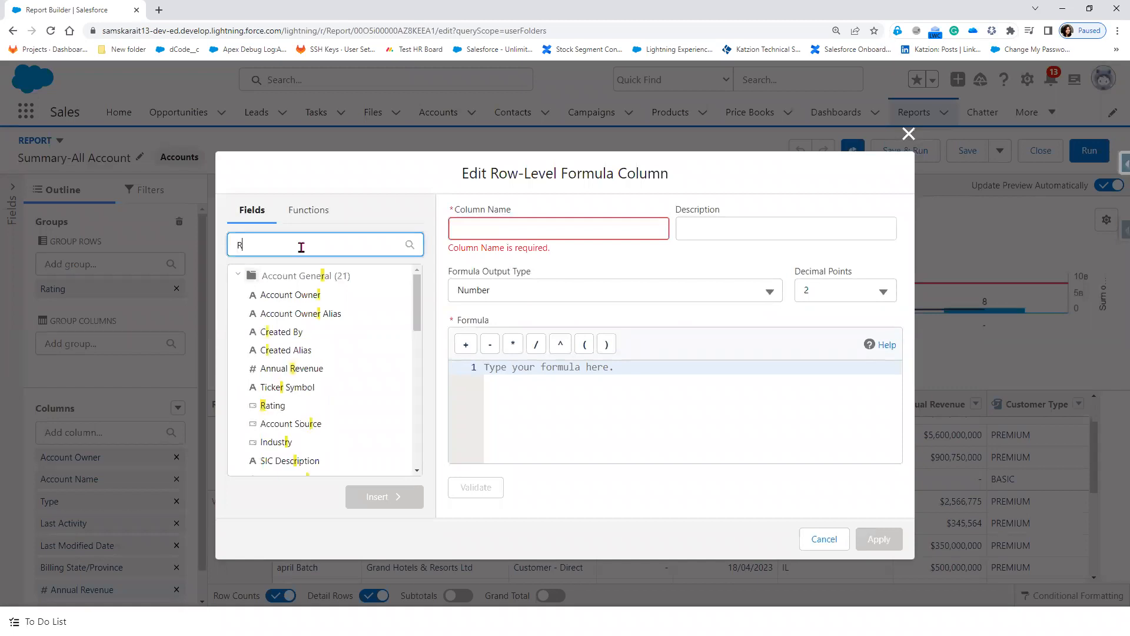
key(BackSpace)
text(TYPE)
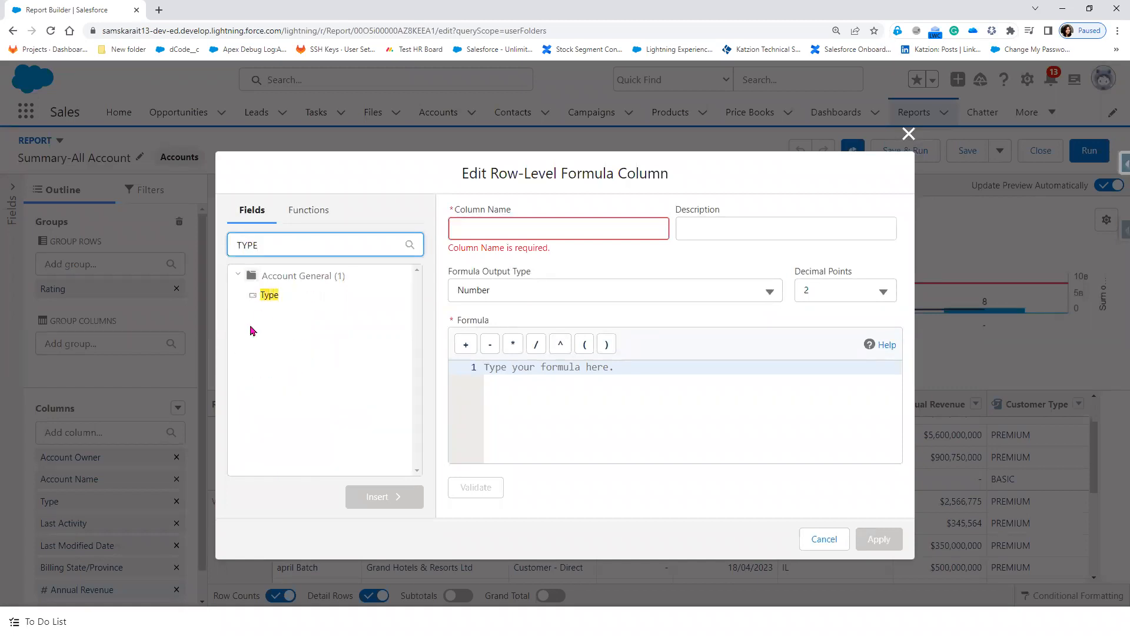
click(265, 296)
click(367, 498)
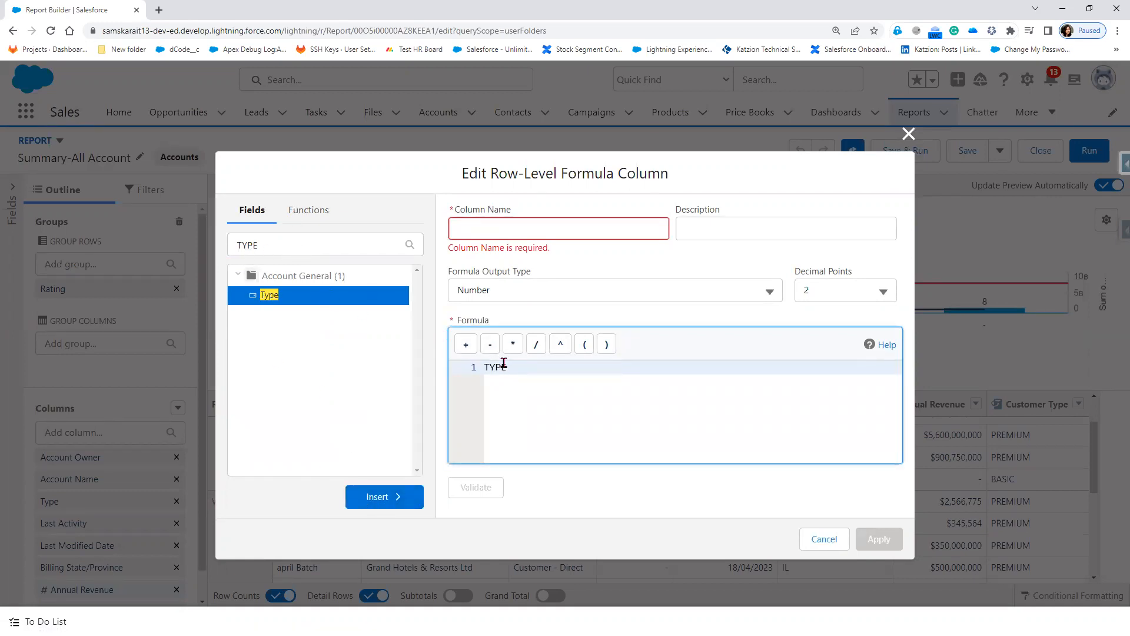
text(="Customer)
Step: Name the column Customer with 0 decimal places and show the function list
click(550, 230)
text(Customer)
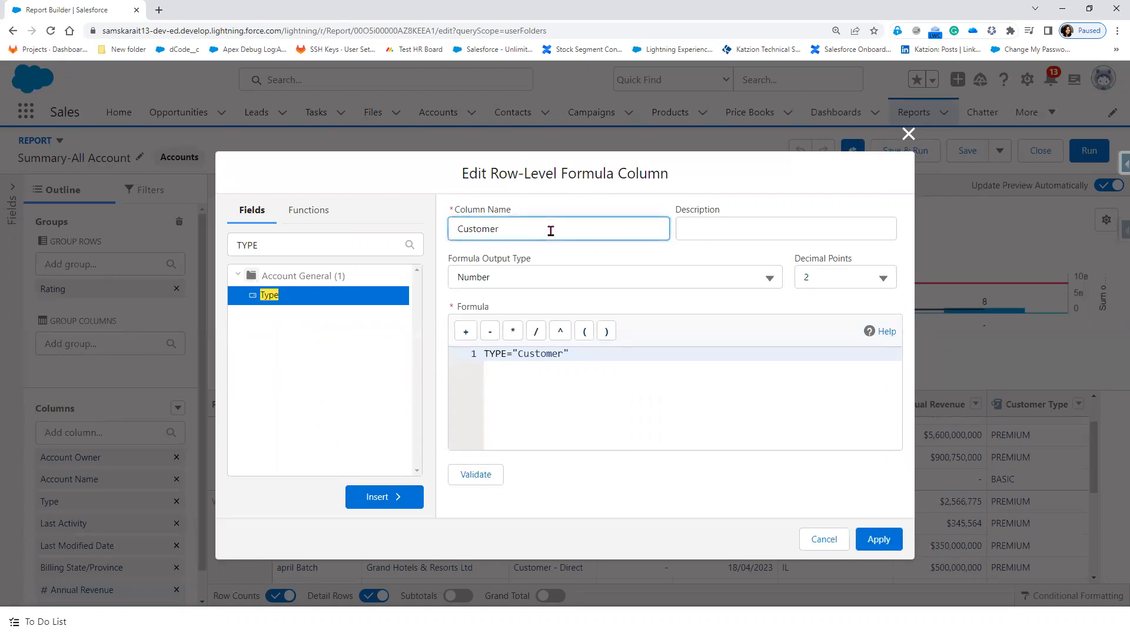
click(836, 279)
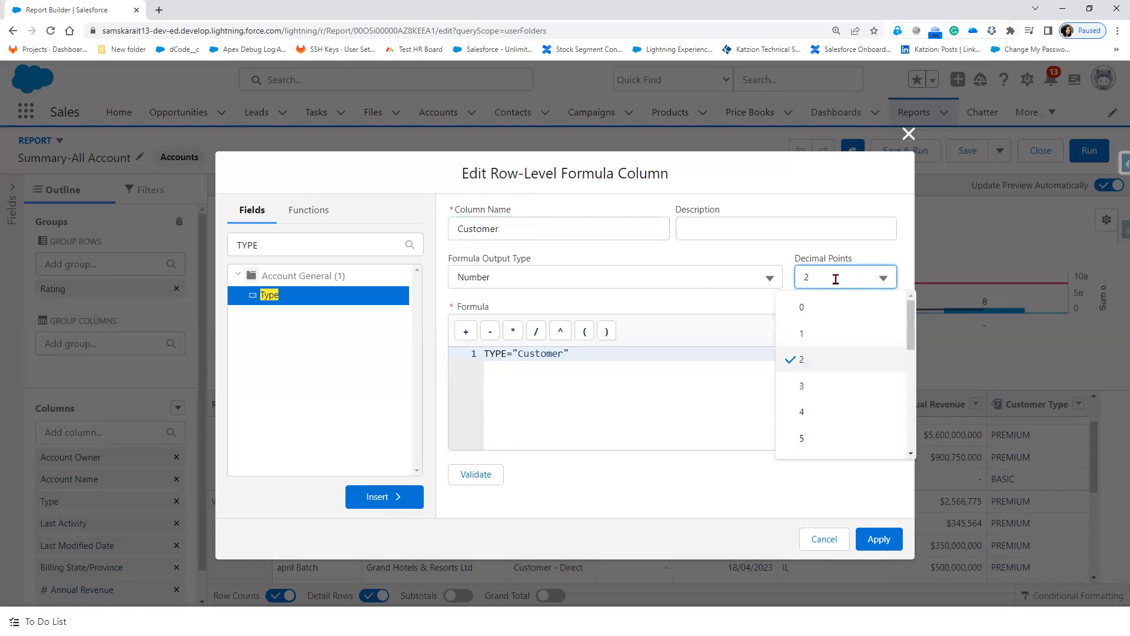
click(803, 311)
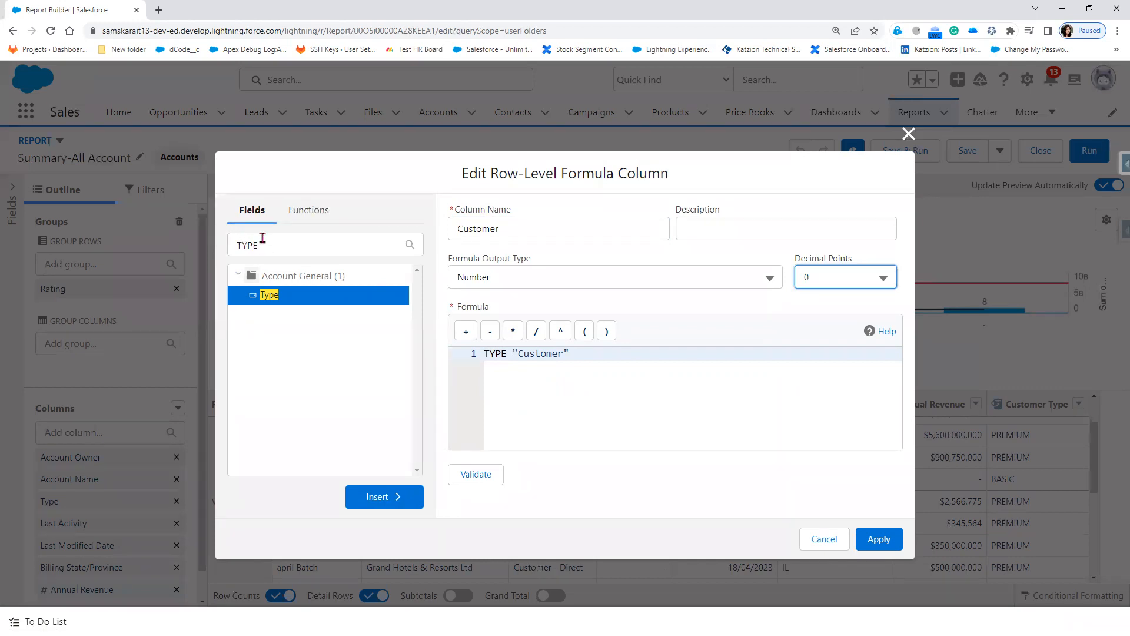
click(299, 213)
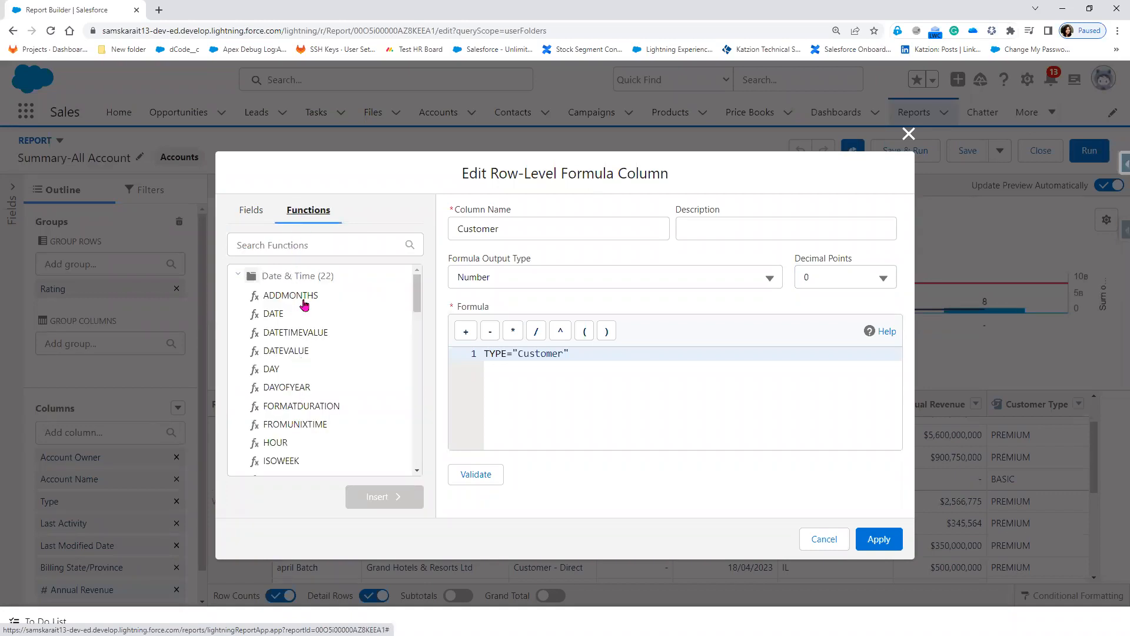
Step: Insert the IF function template into the formula
click(305, 251)
text(i)
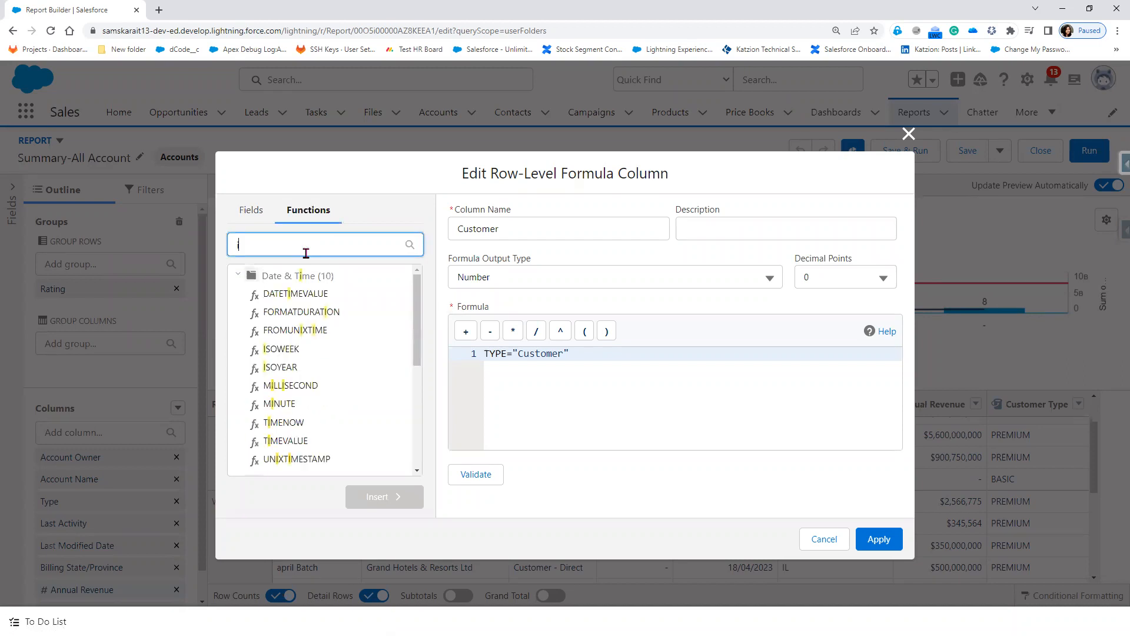
text(f)
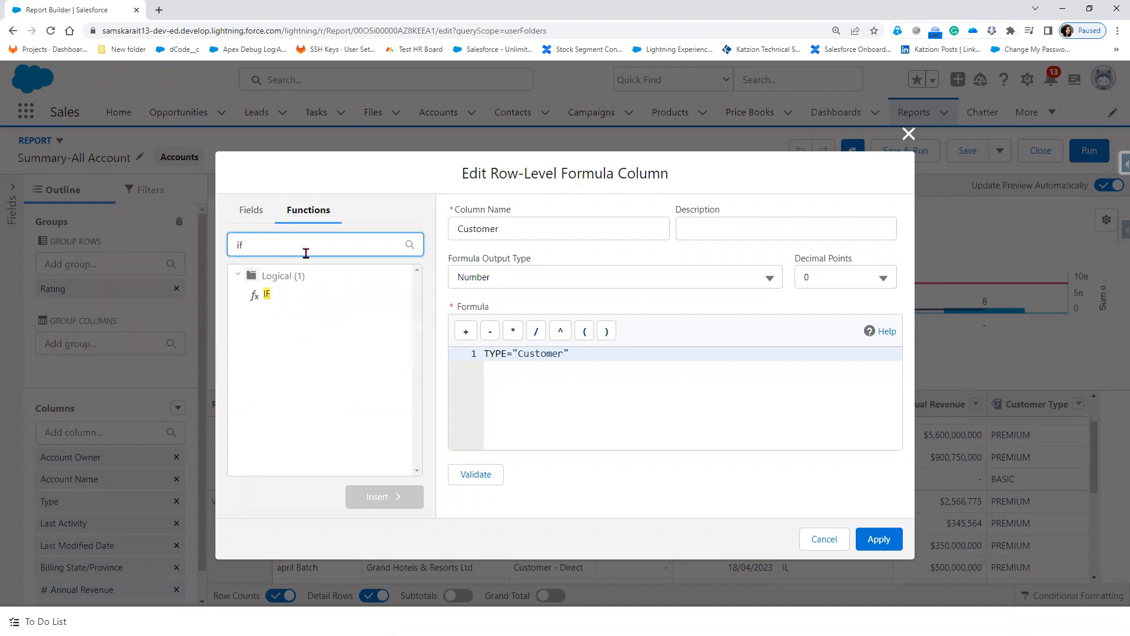
click(622, 371)
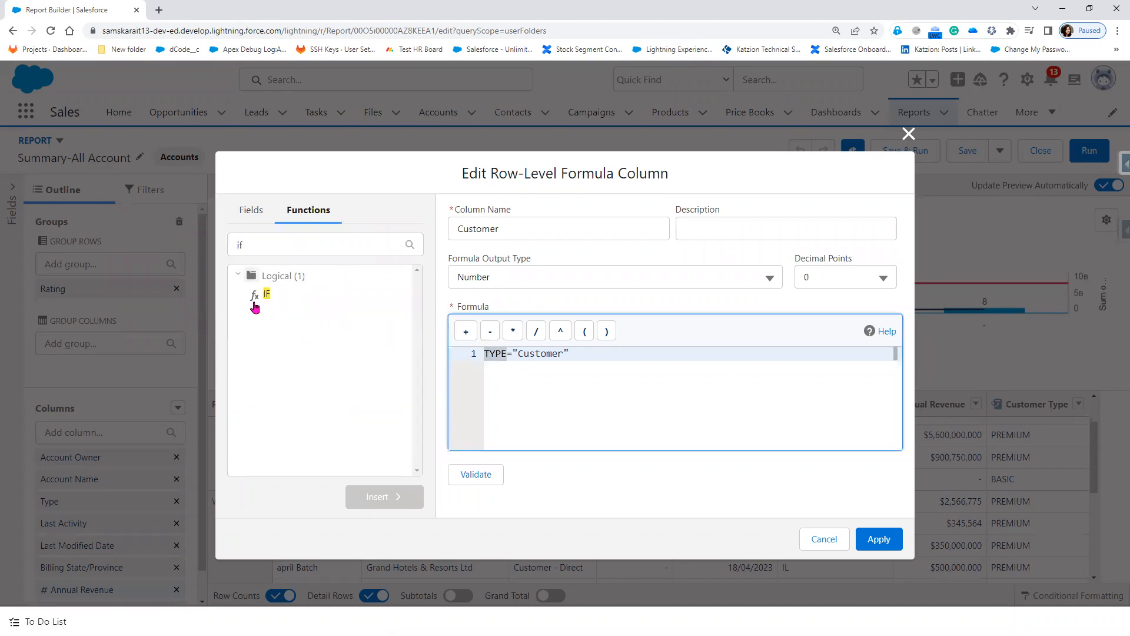
click(272, 298)
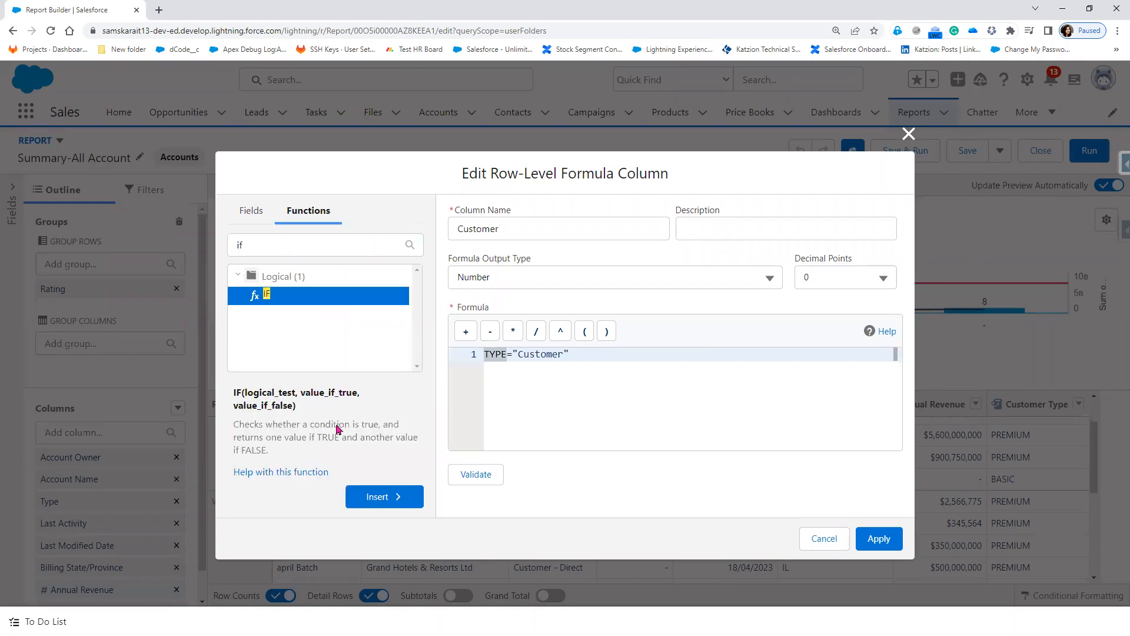
click(359, 496)
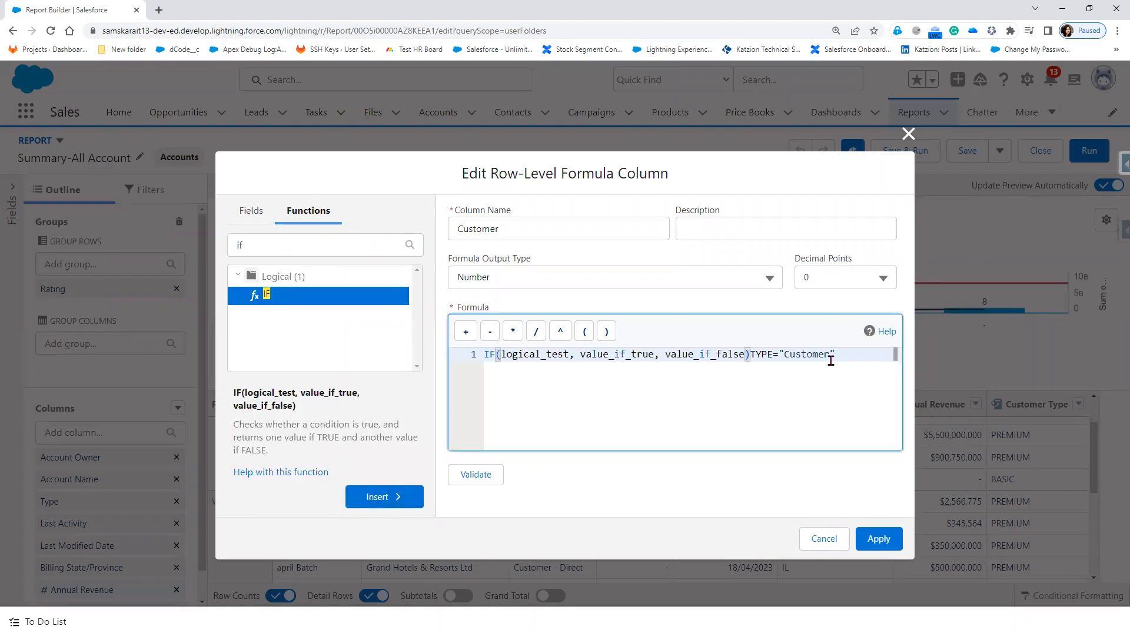
Step: Fill the IF with condition TYPE="Customer", true value 1 and false value 0
drag(835, 354, 750, 354)
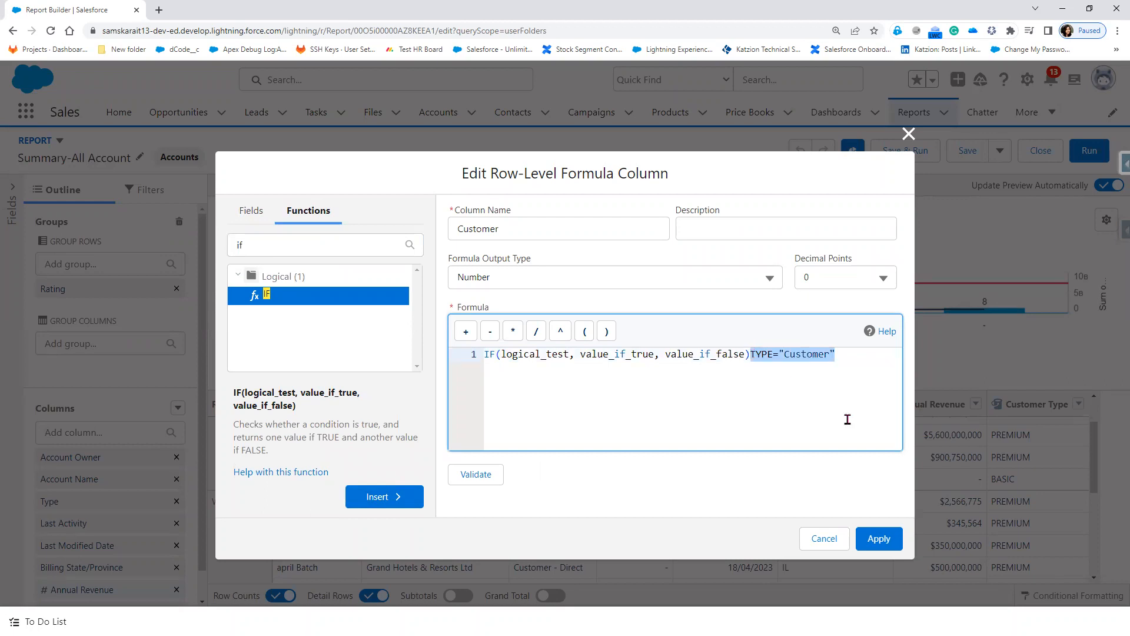
key(ctrl+x)
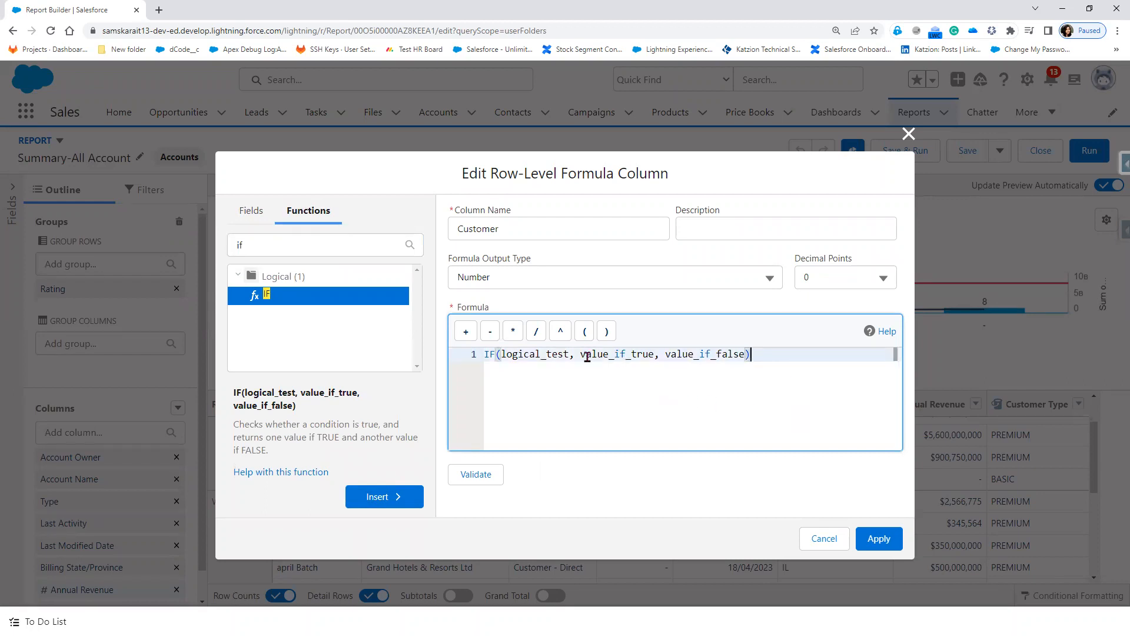
drag(569, 354, 500, 354)
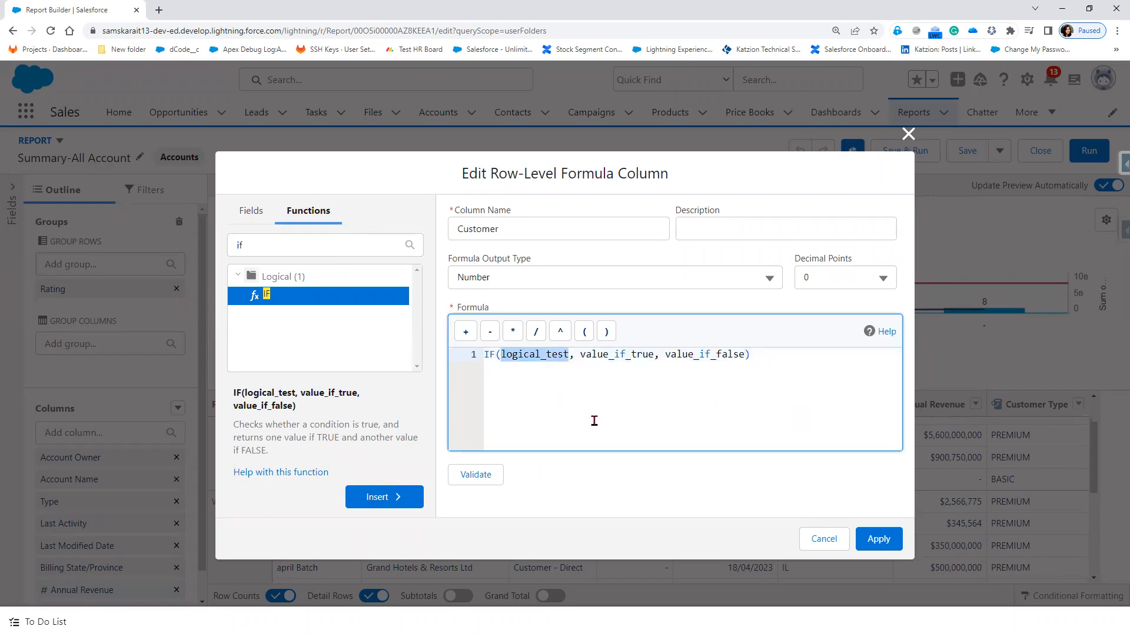
key(ctrl+v)
drag(597, 354, 673, 354)
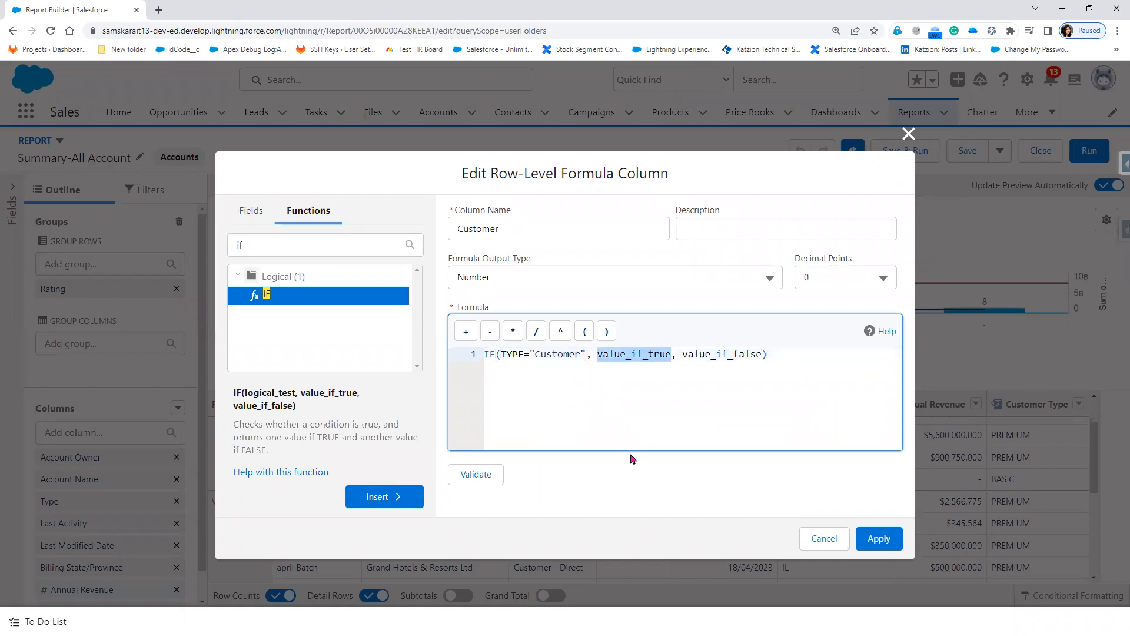
text(1)
drag(694, 354, 613, 353)
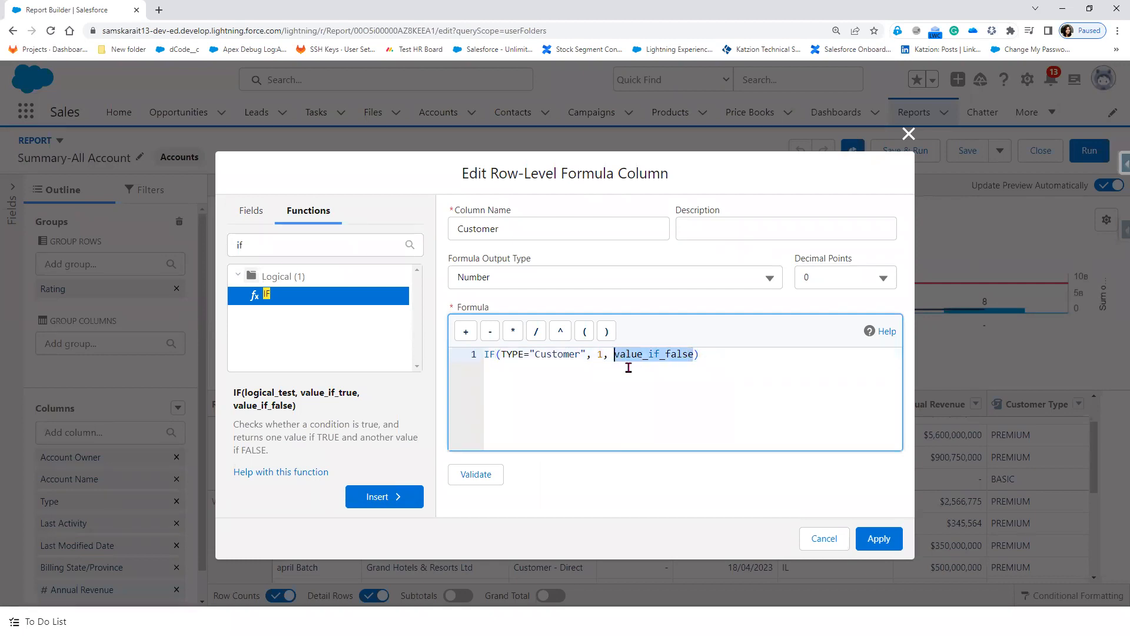
text(0)
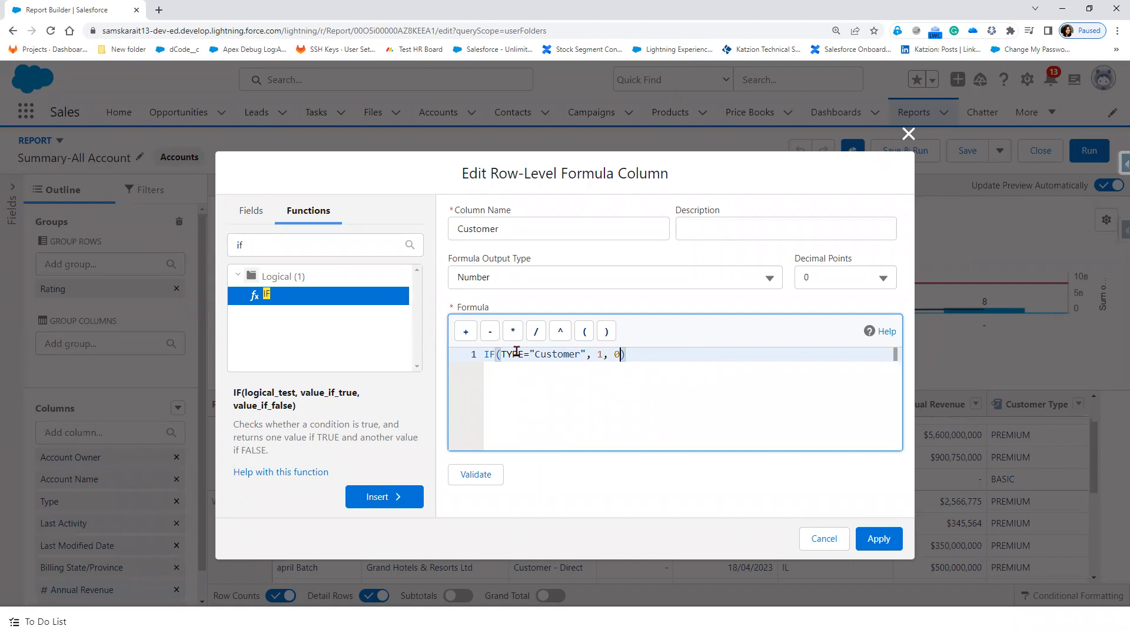
Step: Wrap TYPE in TEXT() to get IF(TEXT(TYPE)="Customer", 1, 0) and apply the column
double_click(515, 354)
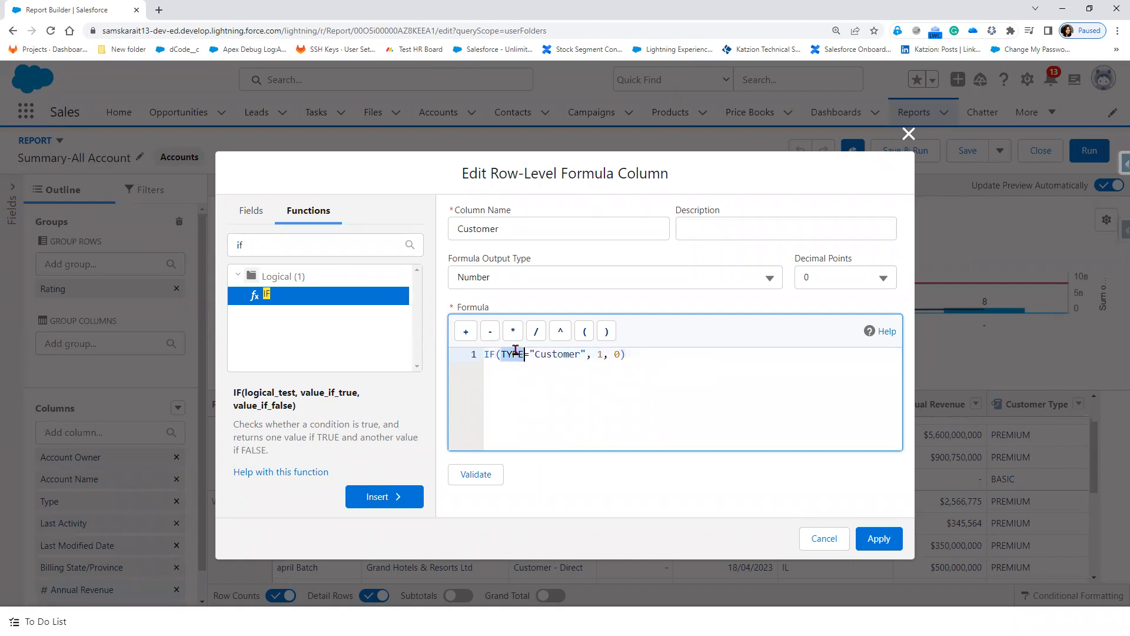
click(529, 391)
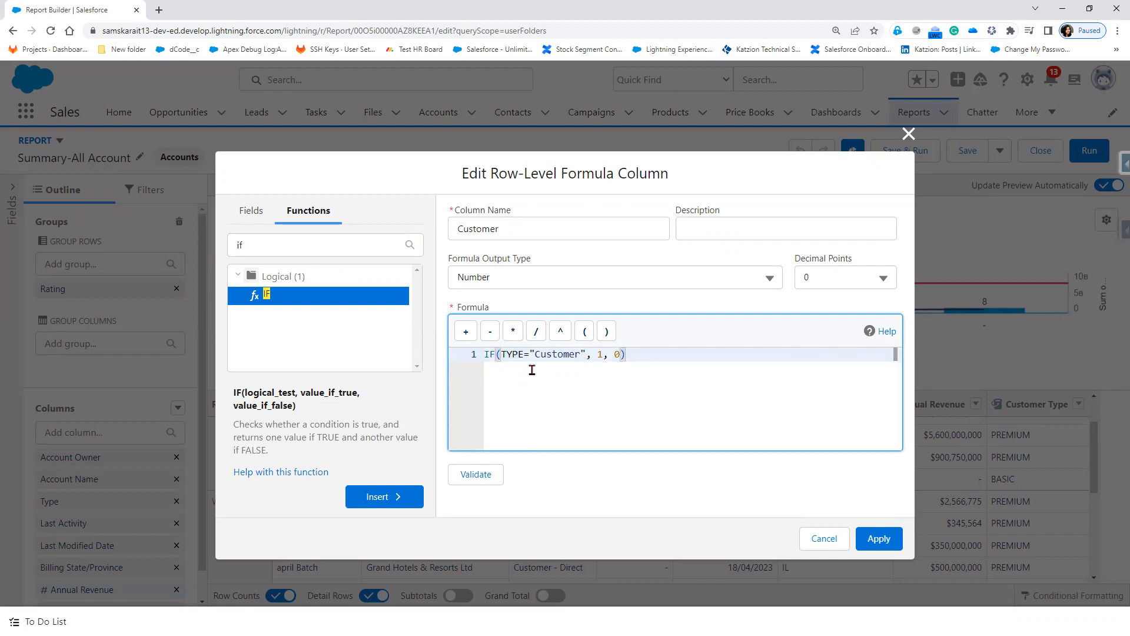
double_click(505, 354)
text(TEXT()
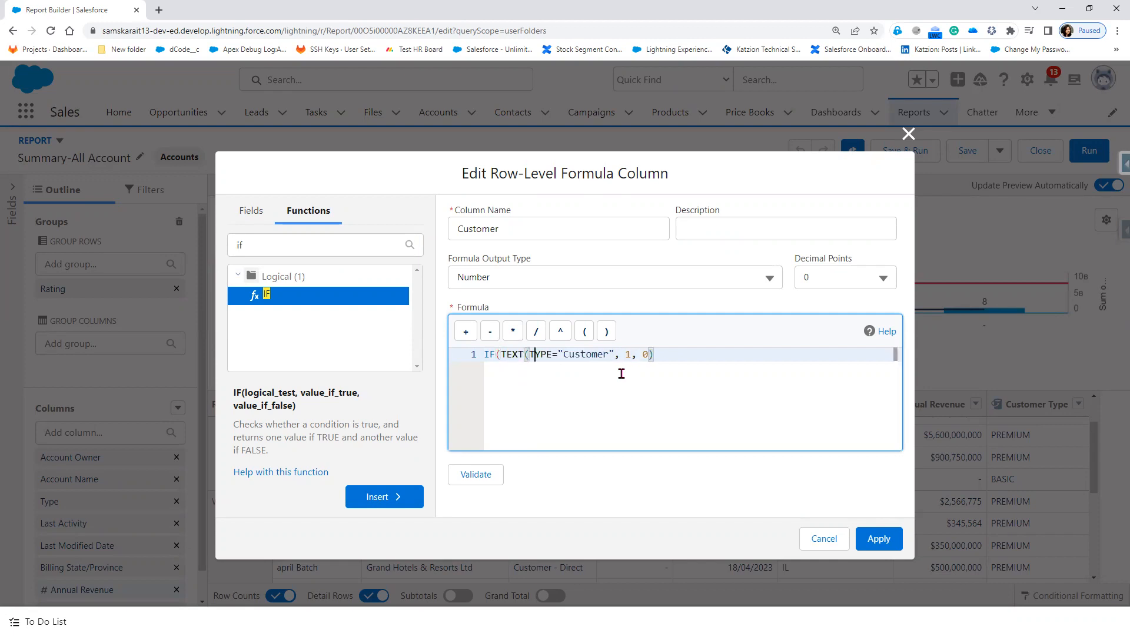
key(ctrl+shift+Right)
text())
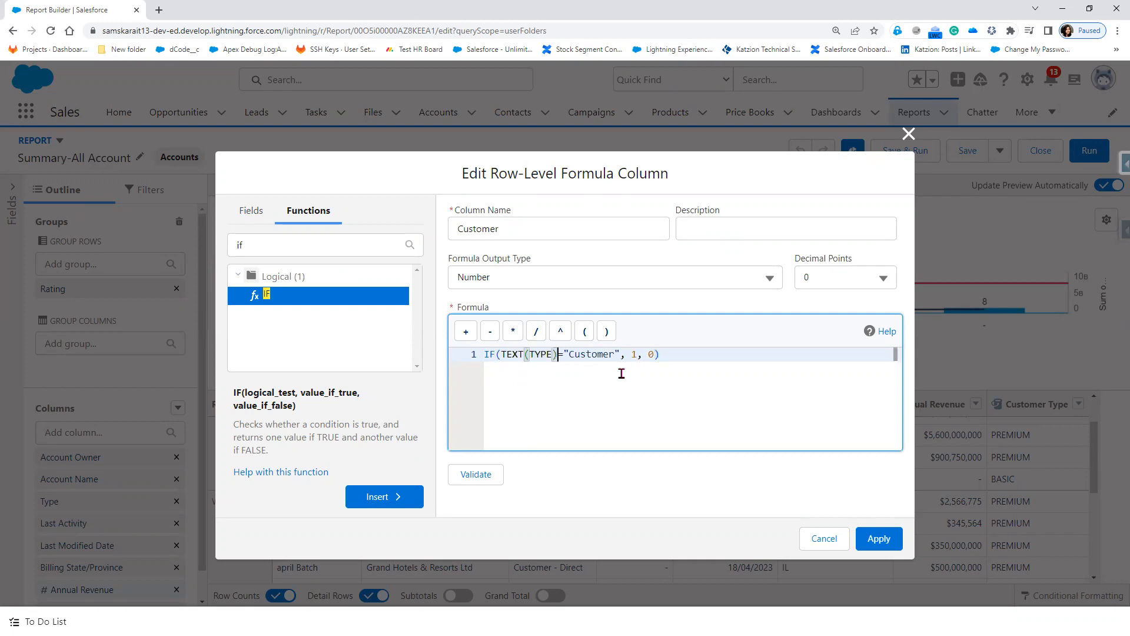
click(879, 538)
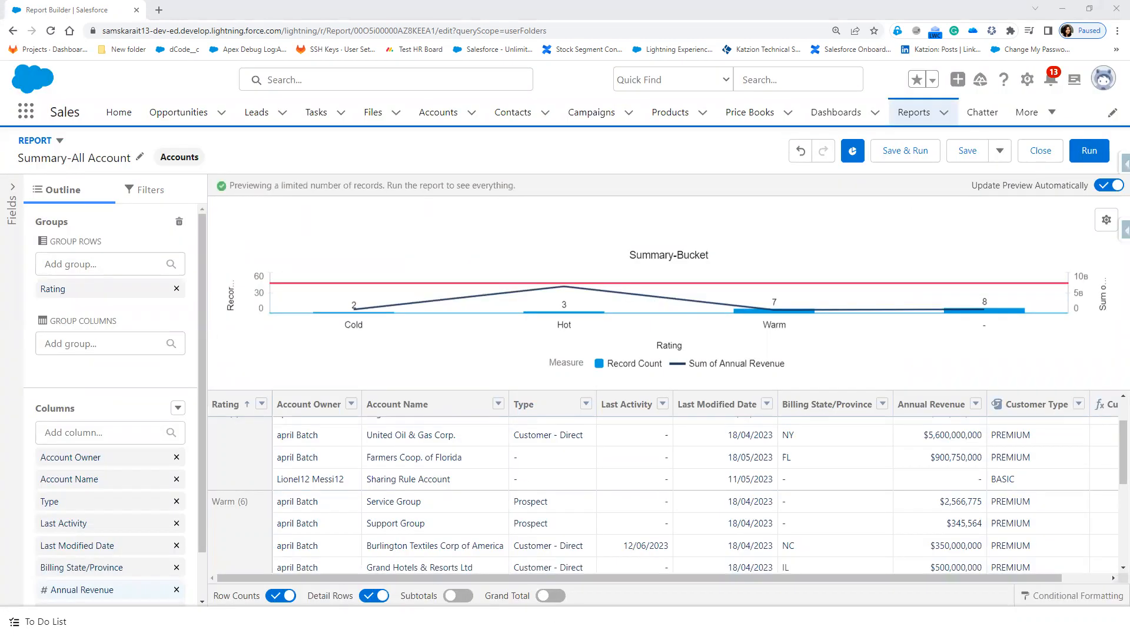
Step: Scroll the report preview right to show the Customer formula column
drag(646, 578, 872, 577)
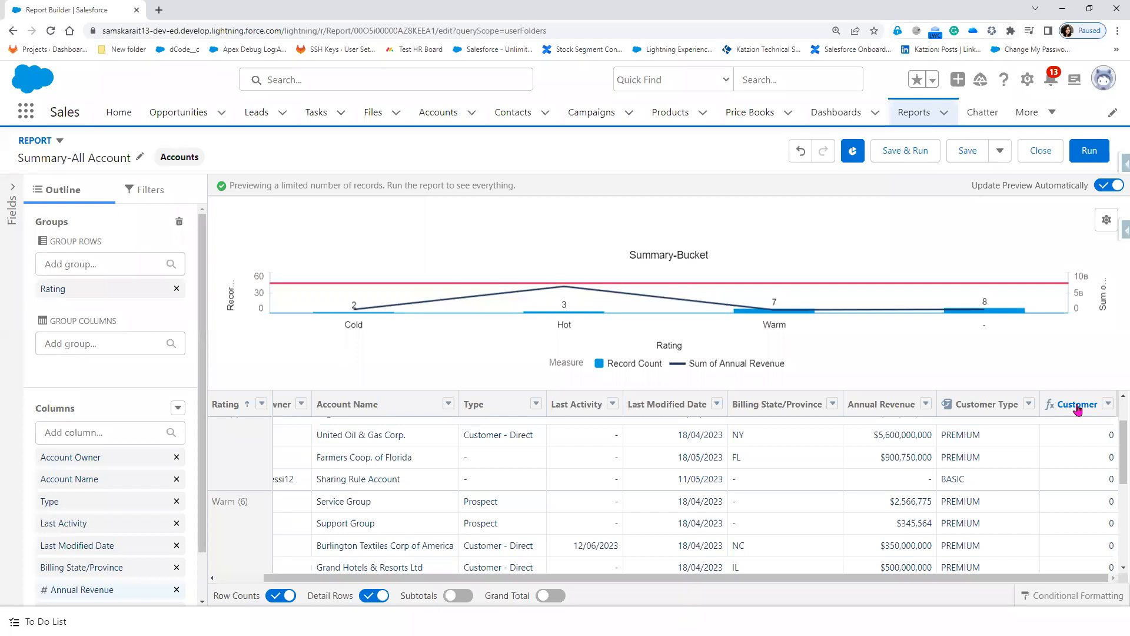
scroll(1083, 530, down, 5)
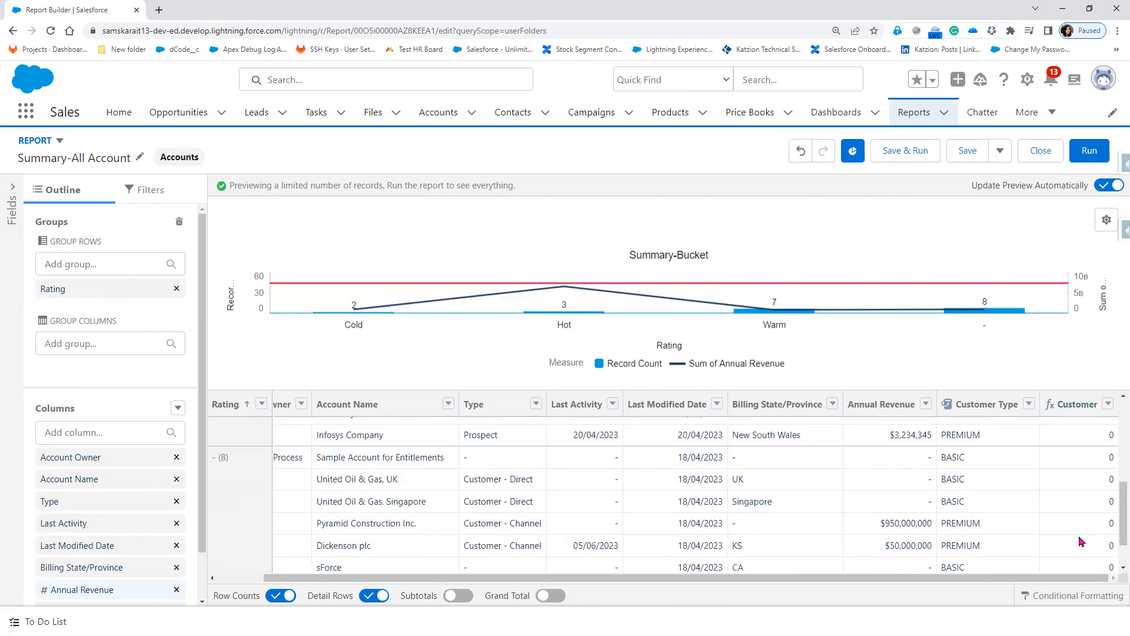
scroll(1079, 549, up, 5)
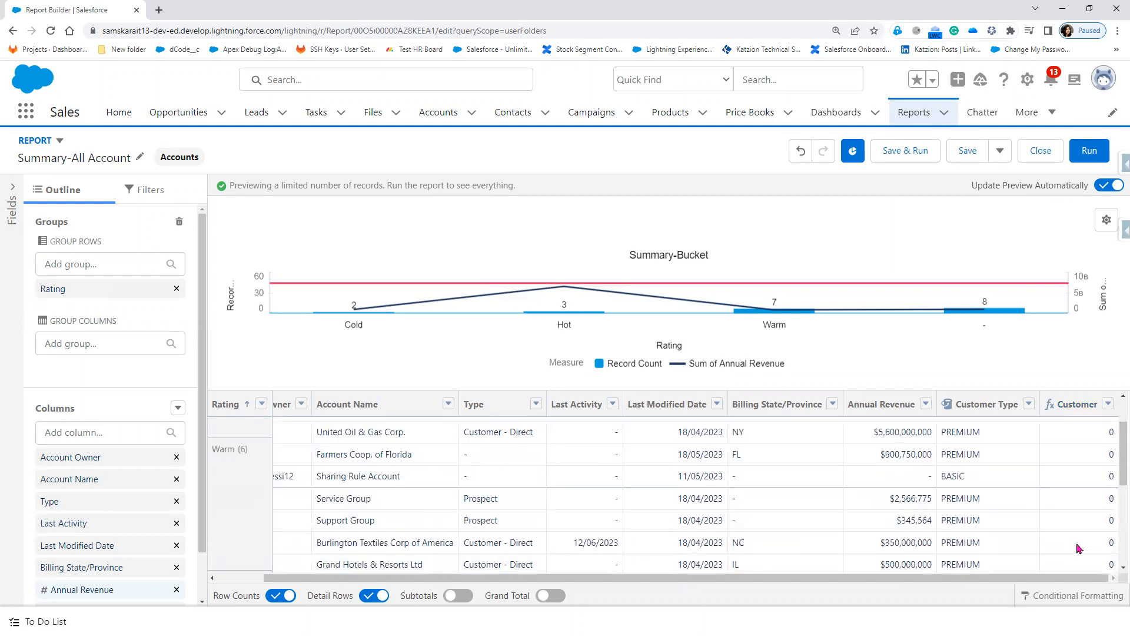
scroll(1080, 549, down, 5)
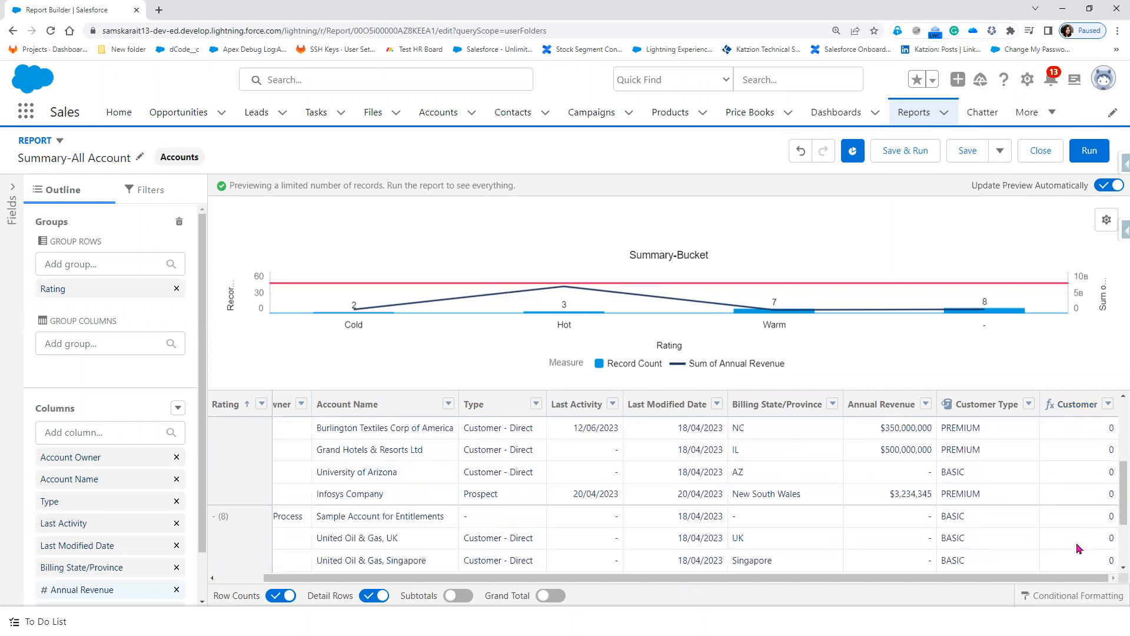
Step: Run the report, scroll through the results and select the blank Type in the Cold group
click(1089, 154)
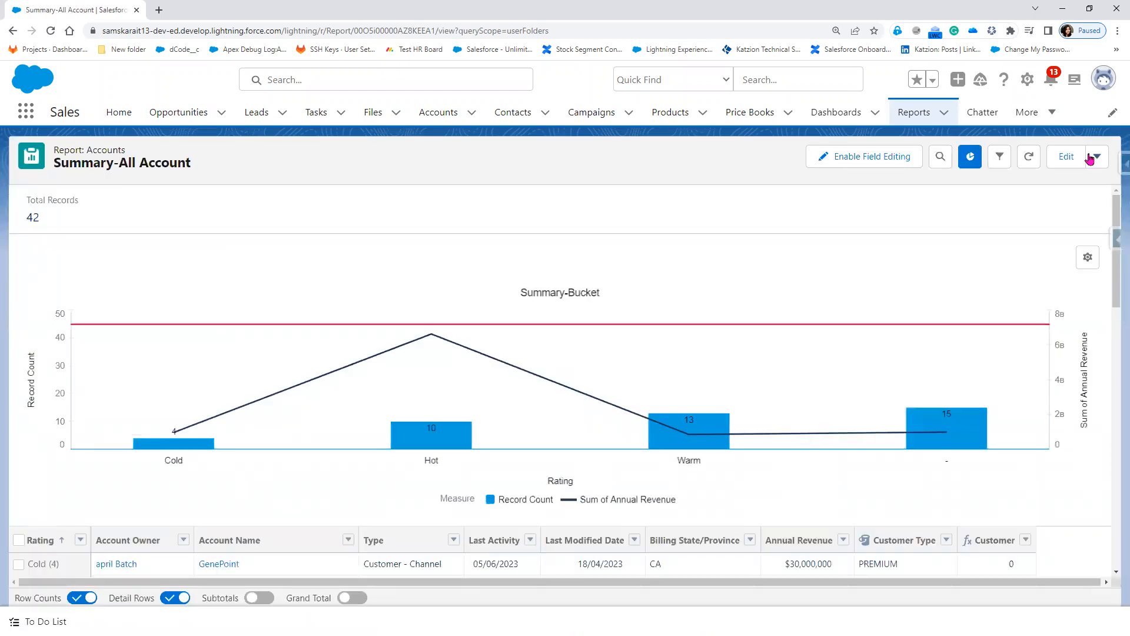
scroll(690, 402, down, 4)
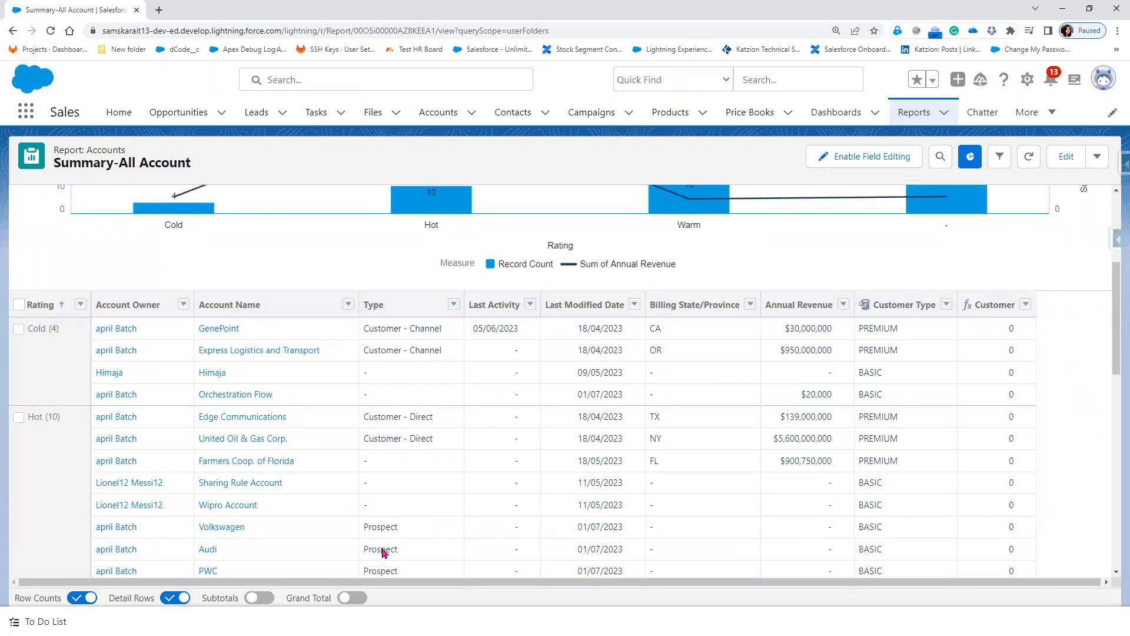
scroll(383, 553, down, 4)
scroll(391, 526, down, 3)
scroll(1022, 514, up, 5)
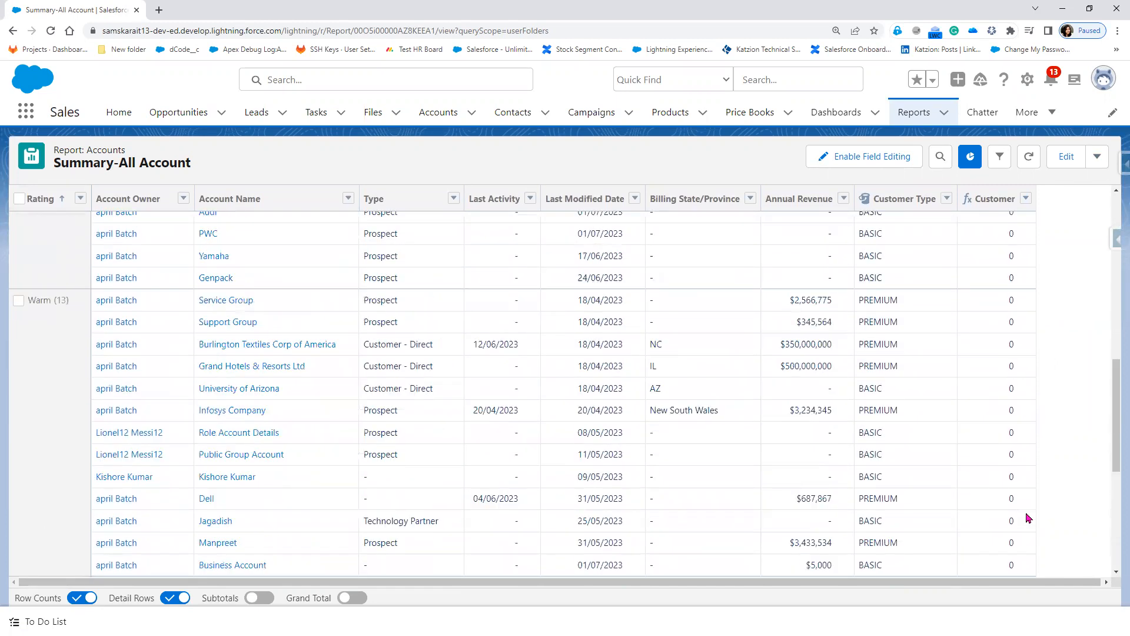
scroll(1027, 518, up, 10)
scroll(1027, 519, down, 3)
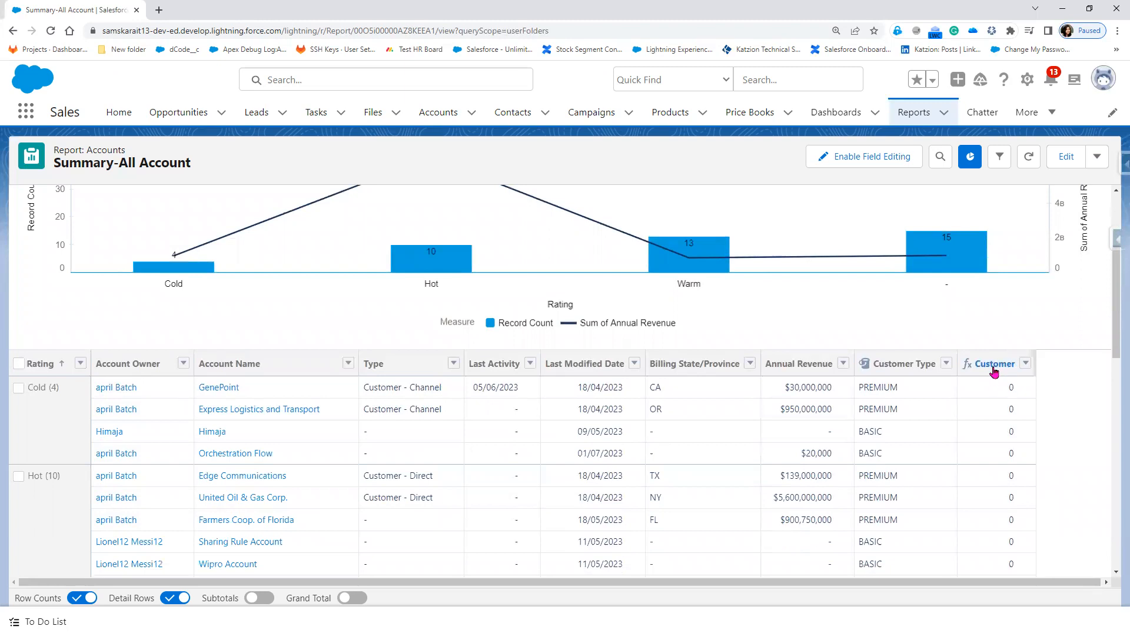
click(408, 439)
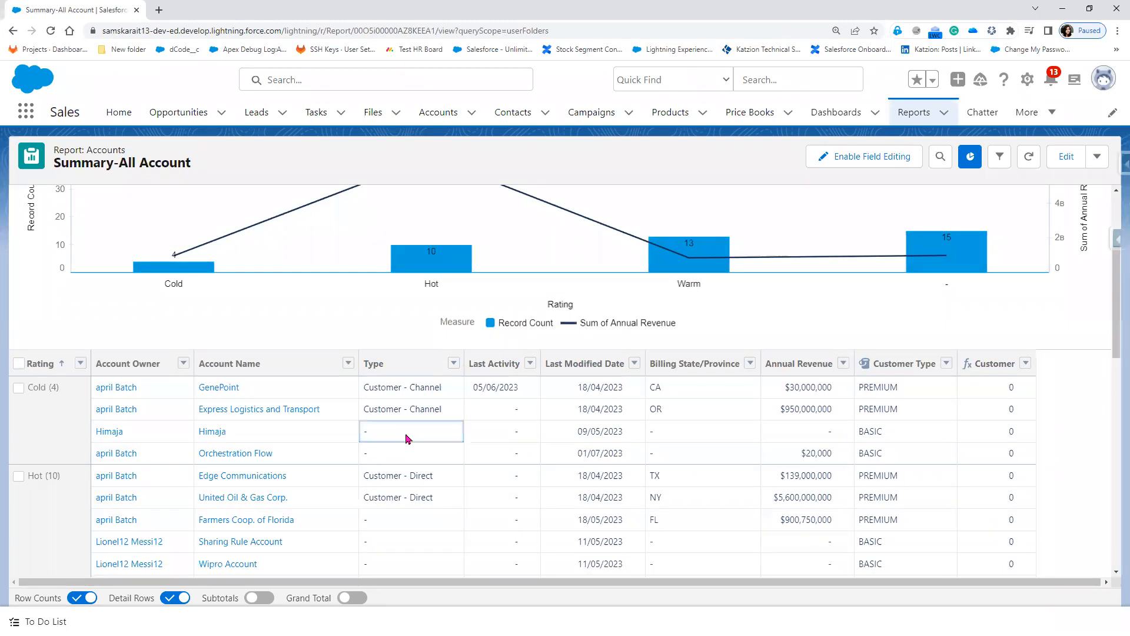
Step: Inline-edit the Cold account's Type to Customer - Direct and try saving it
click(883, 157)
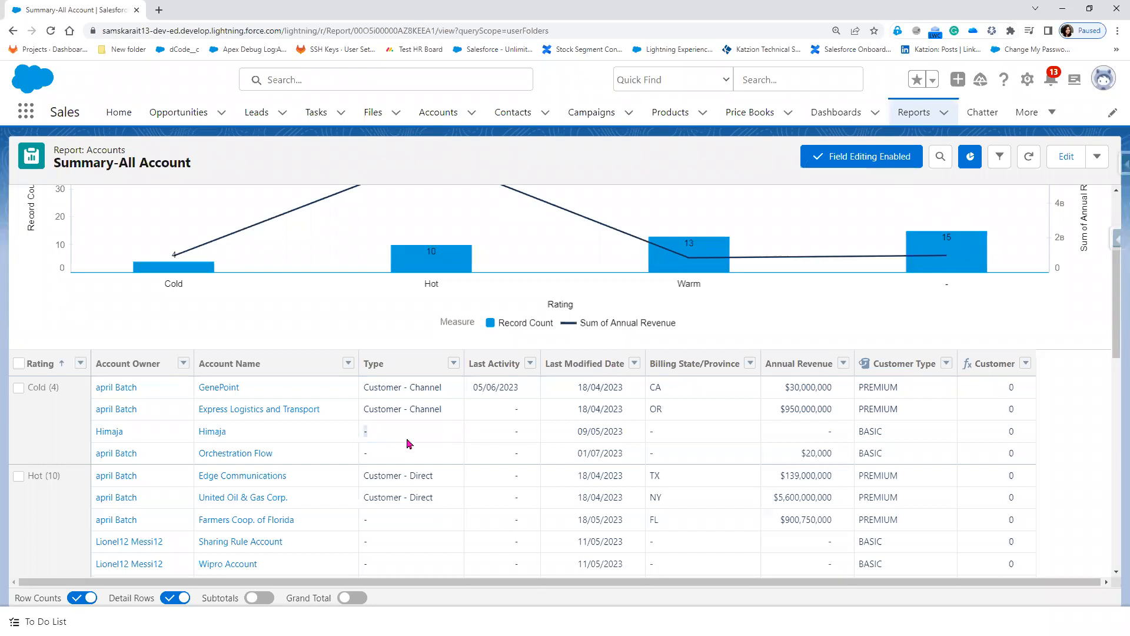
mouse_move(408, 439)
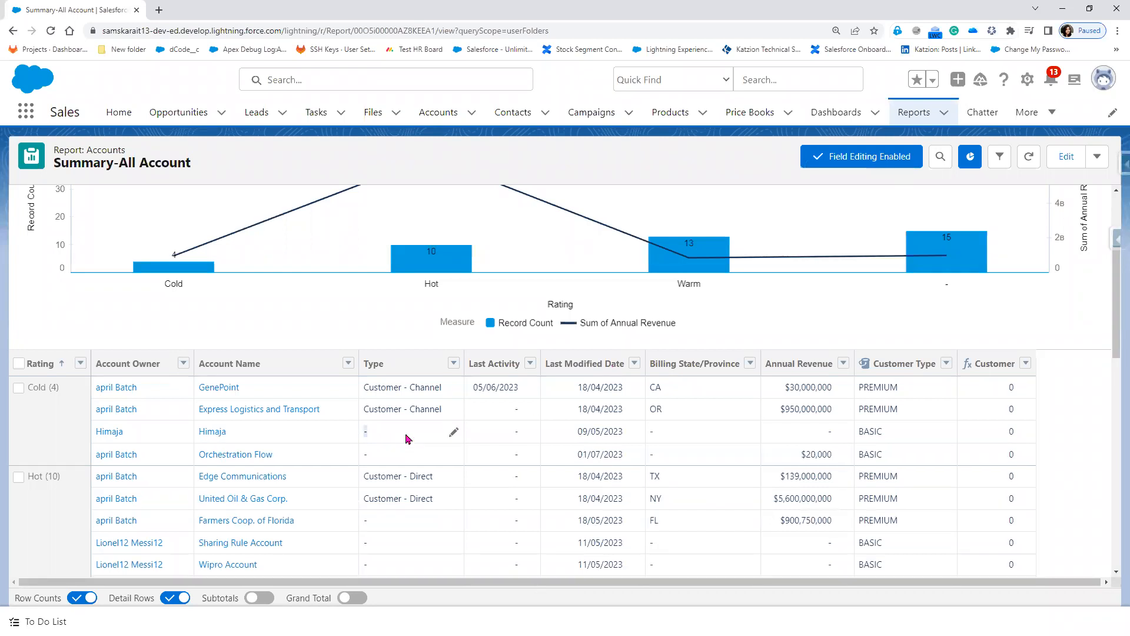
click(454, 432)
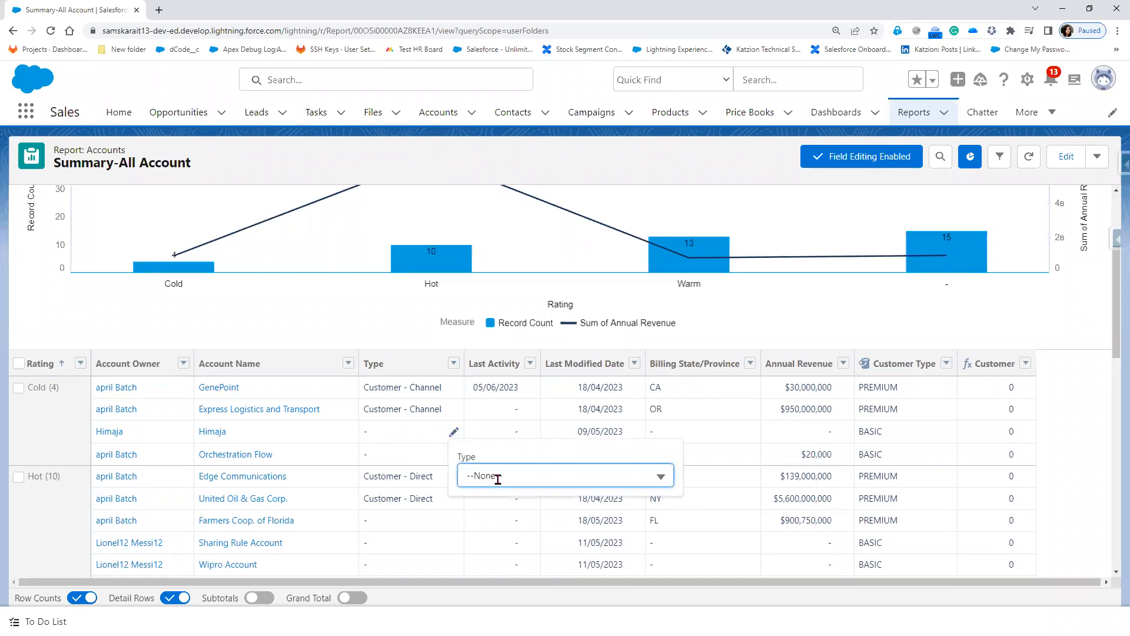
click(497, 478)
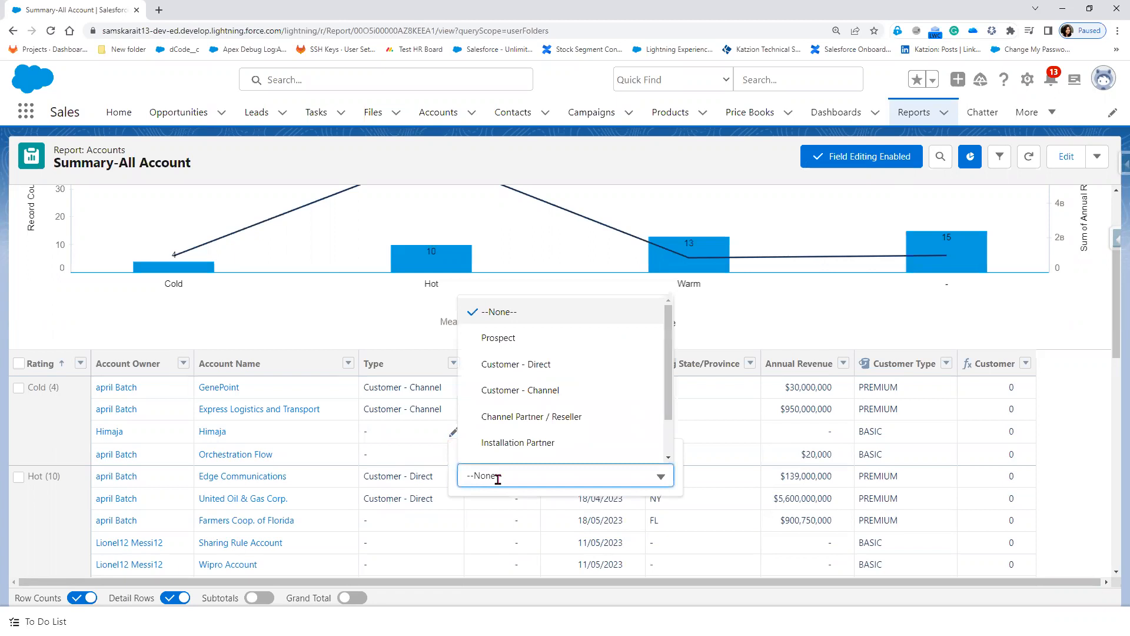
click(542, 364)
click(593, 591)
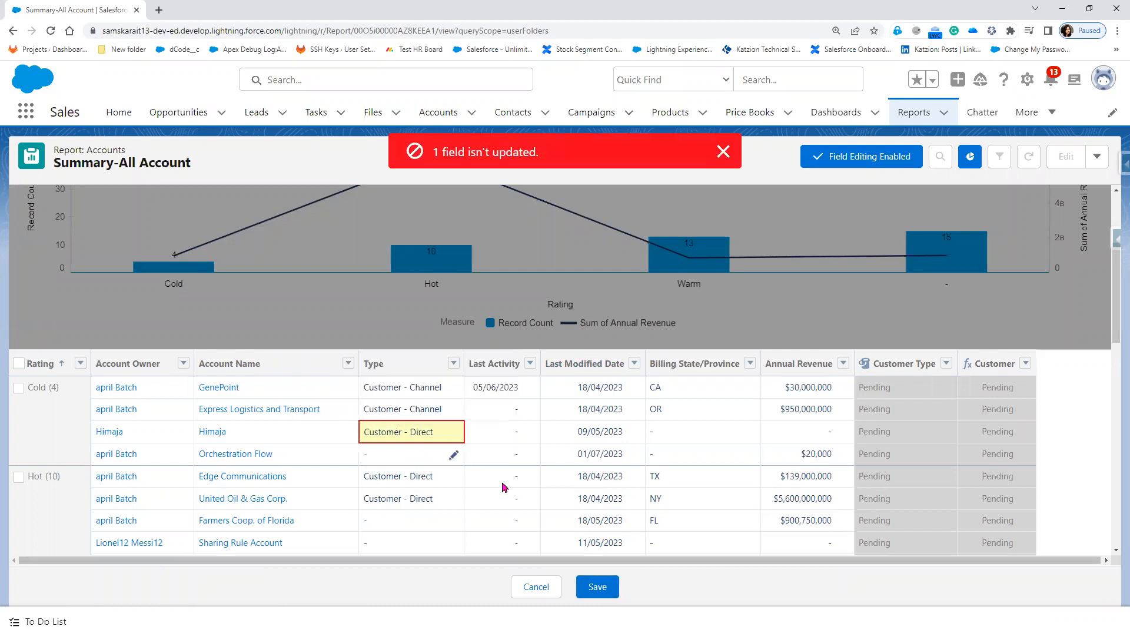
click(607, 589)
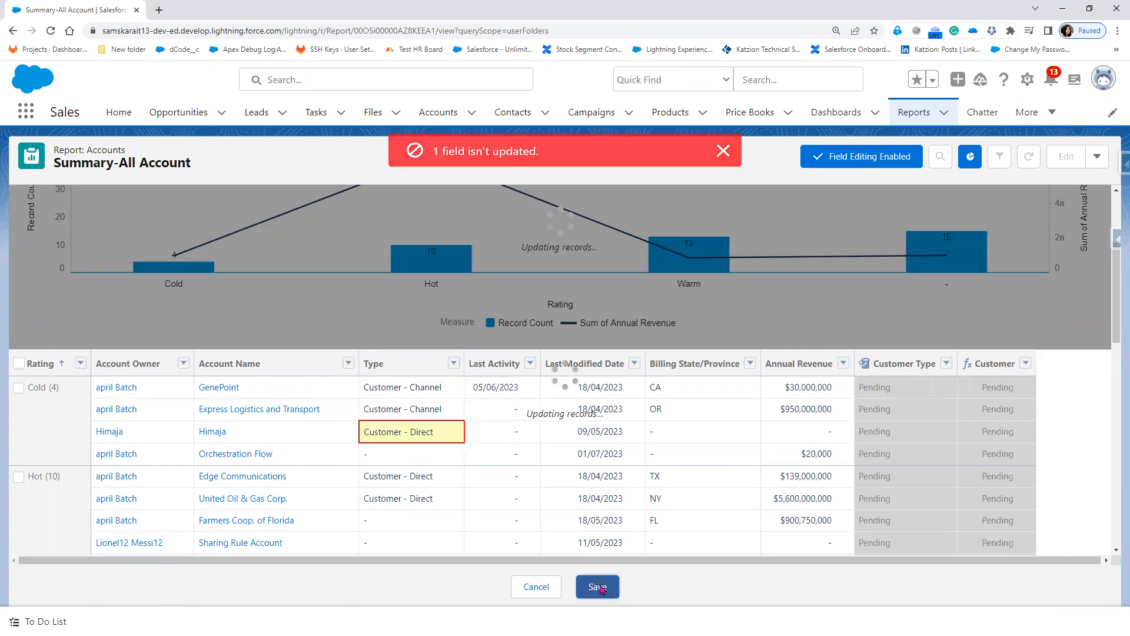
Step: Open that account's record in a new tab and switch to it
right_click(217, 436)
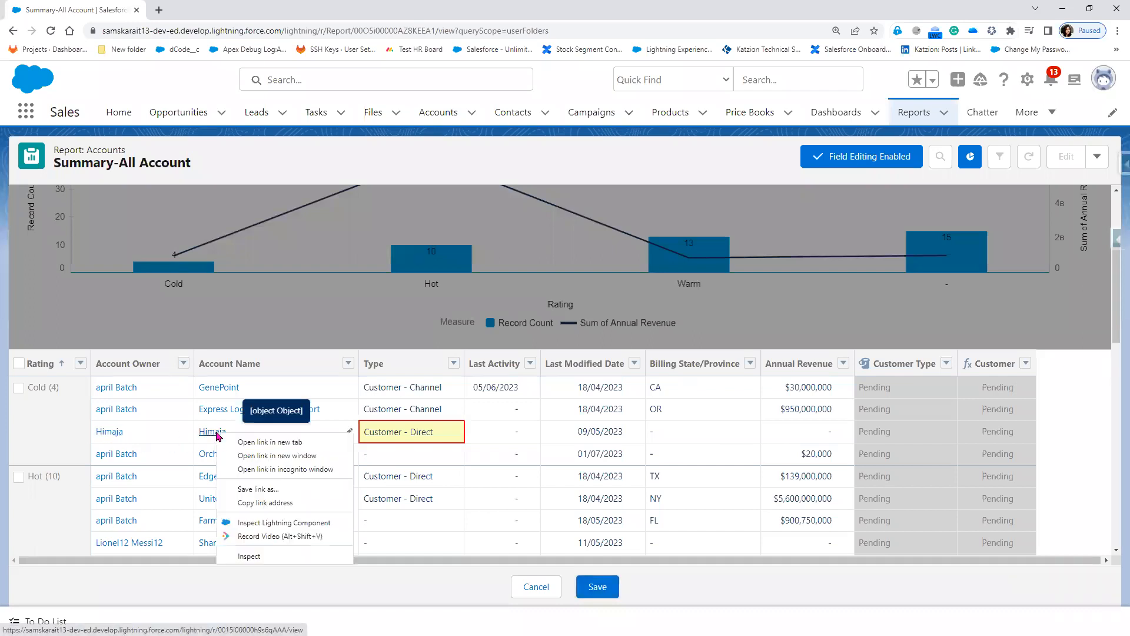
click(258, 442)
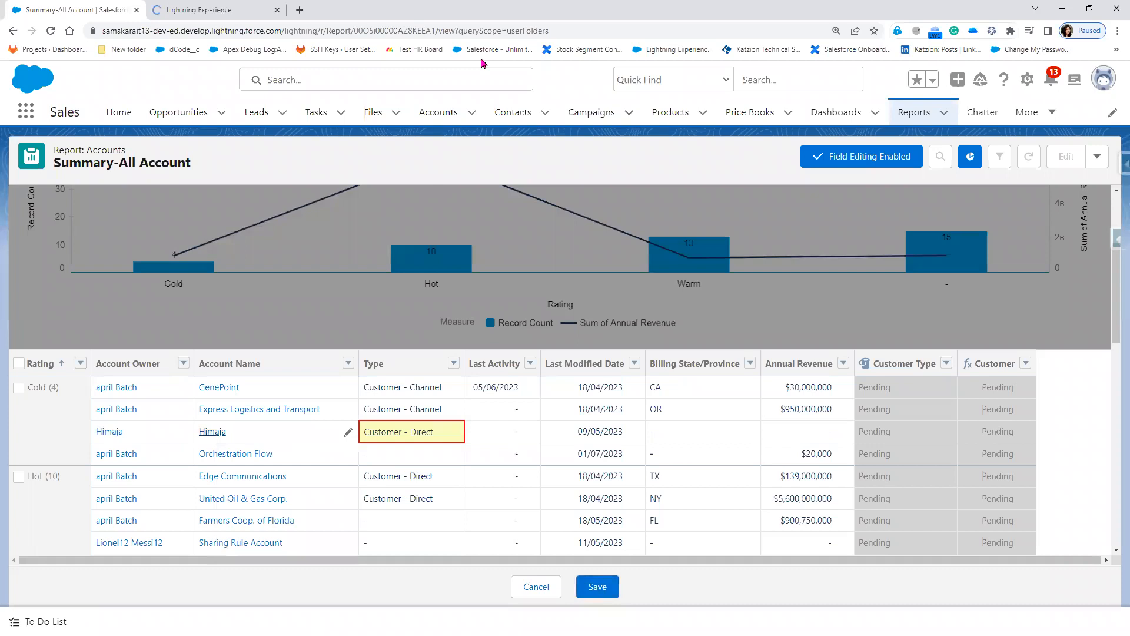
click(234, 10)
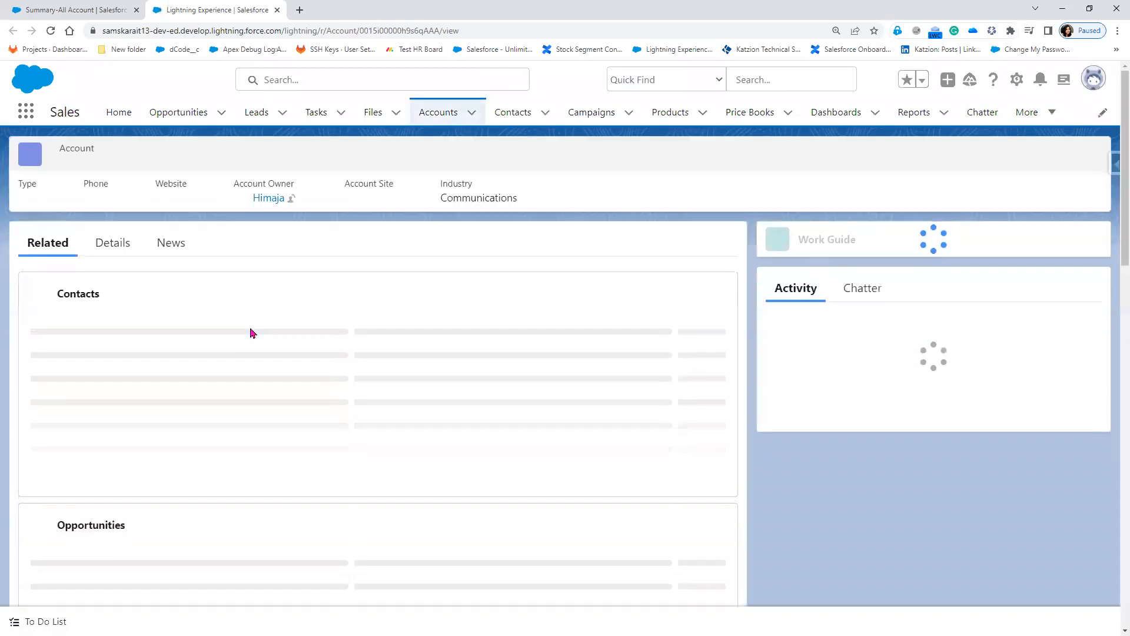
Step: Fill in the account's required Email field and save the record
click(112, 241)
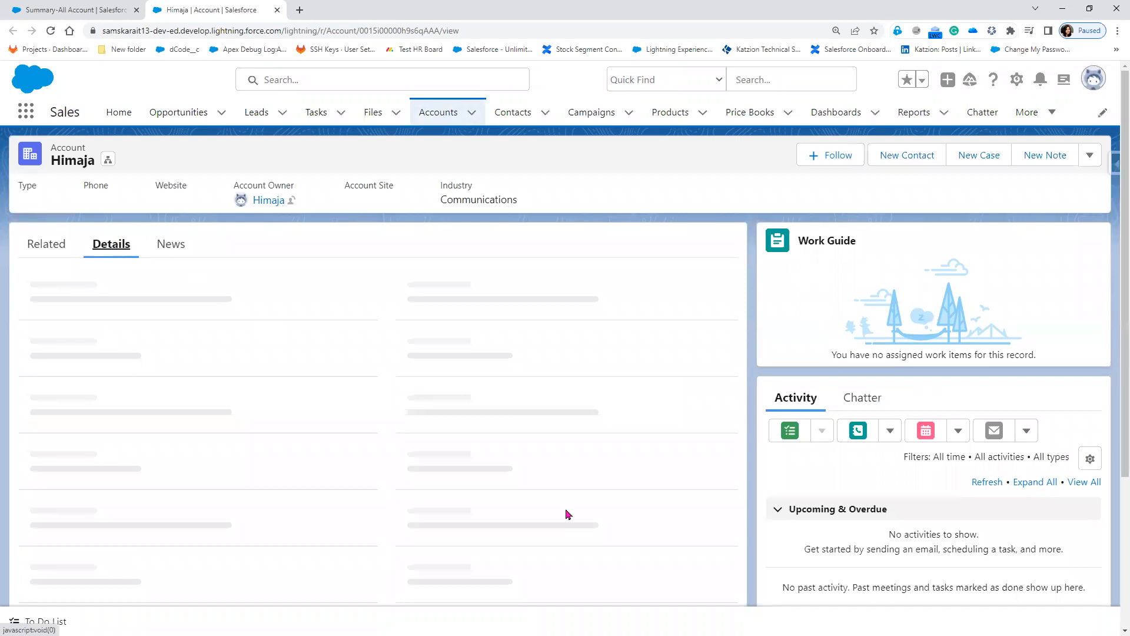
scroll(568, 514, down, 1)
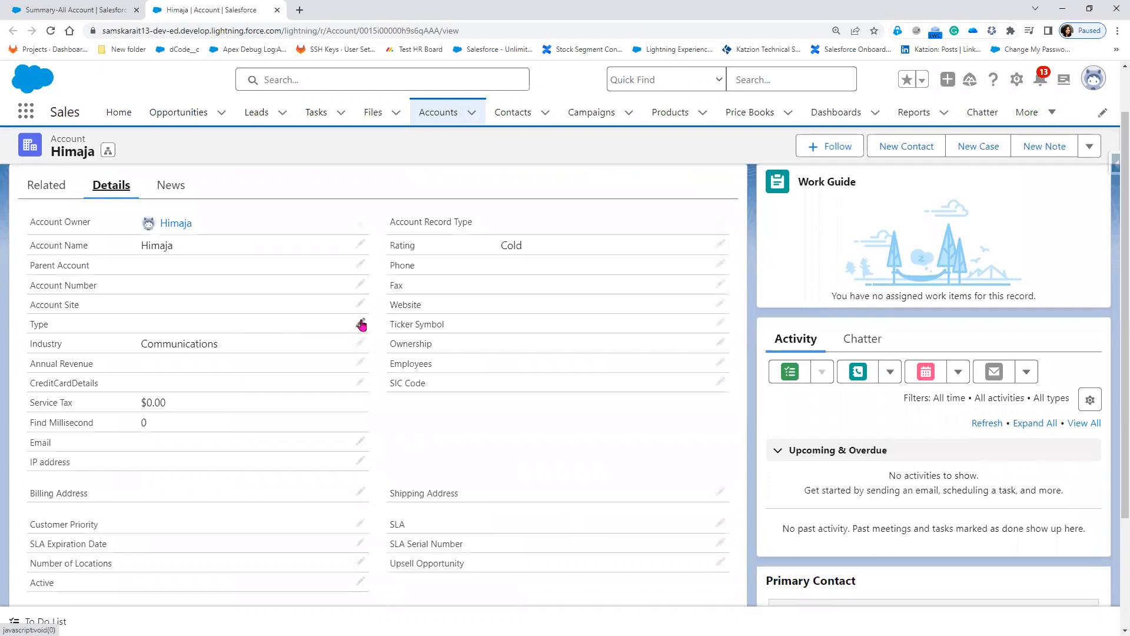
click(360, 324)
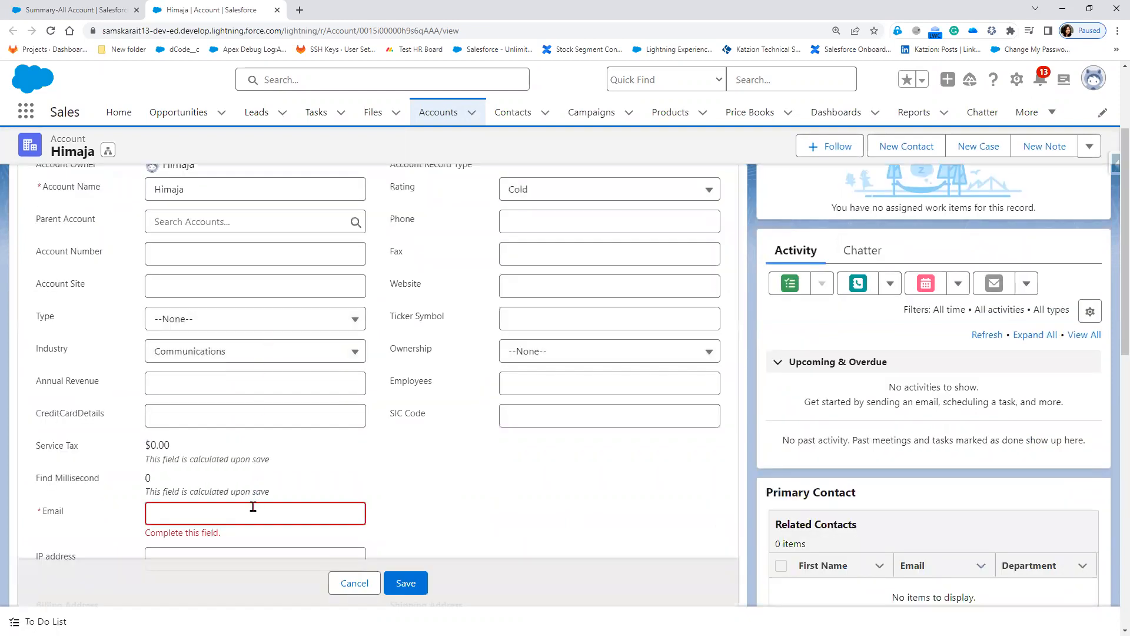
scroll(215, 416, down, 3)
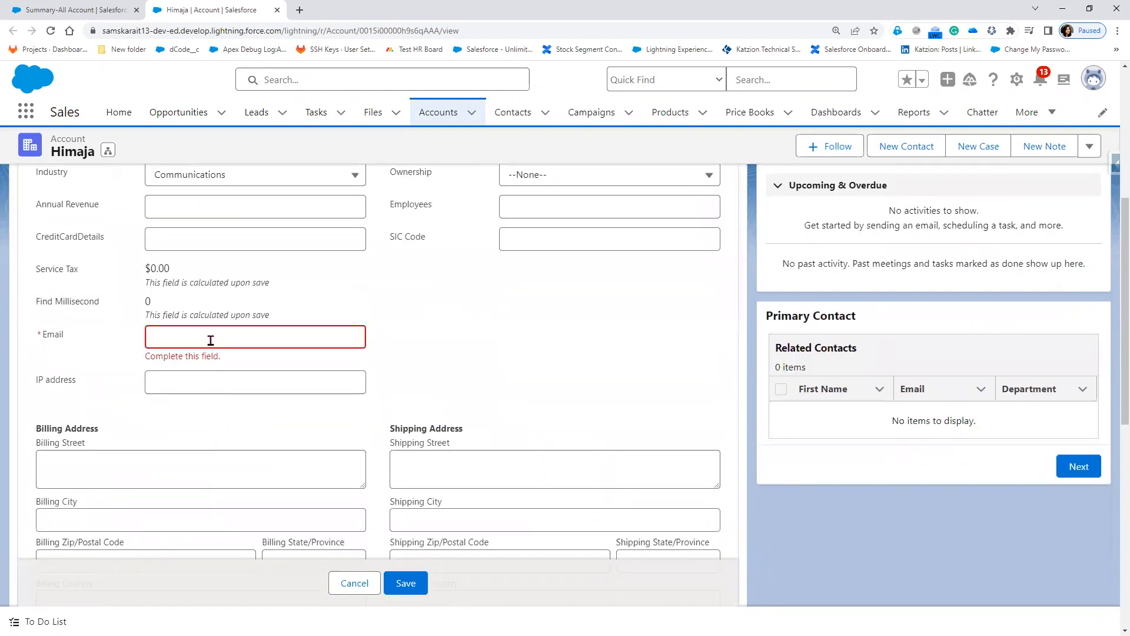
click(211, 340)
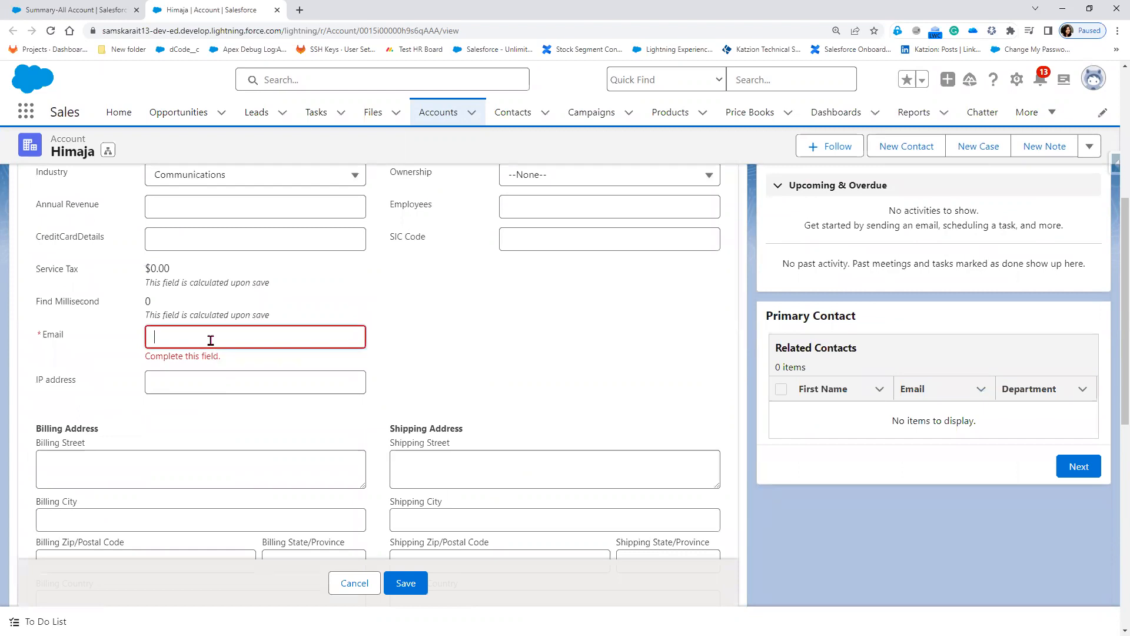
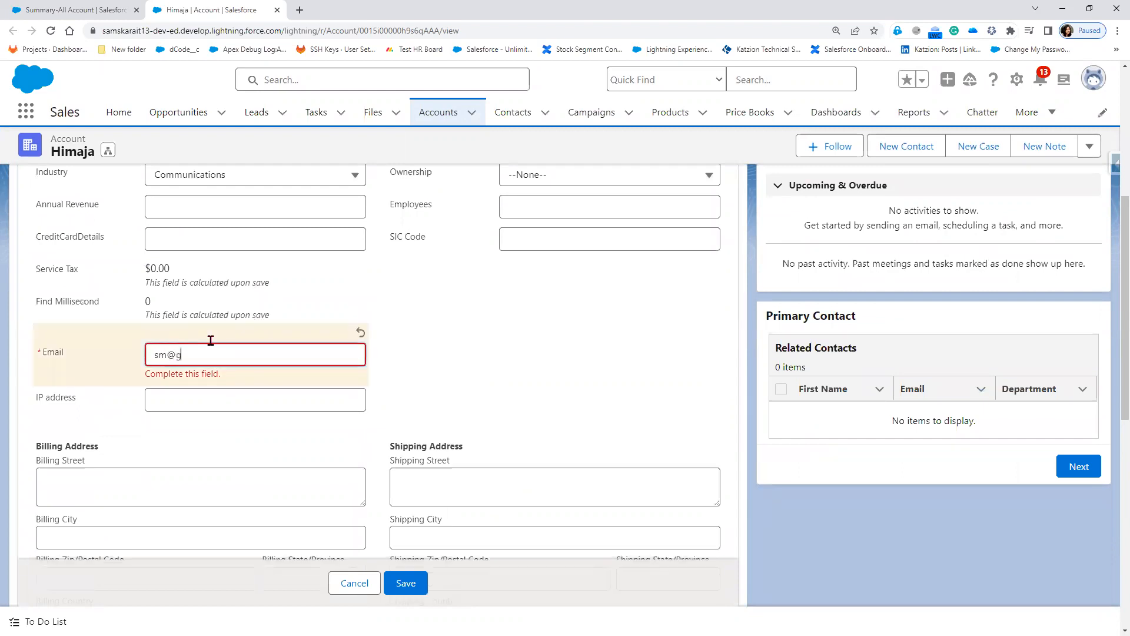
click(405, 583)
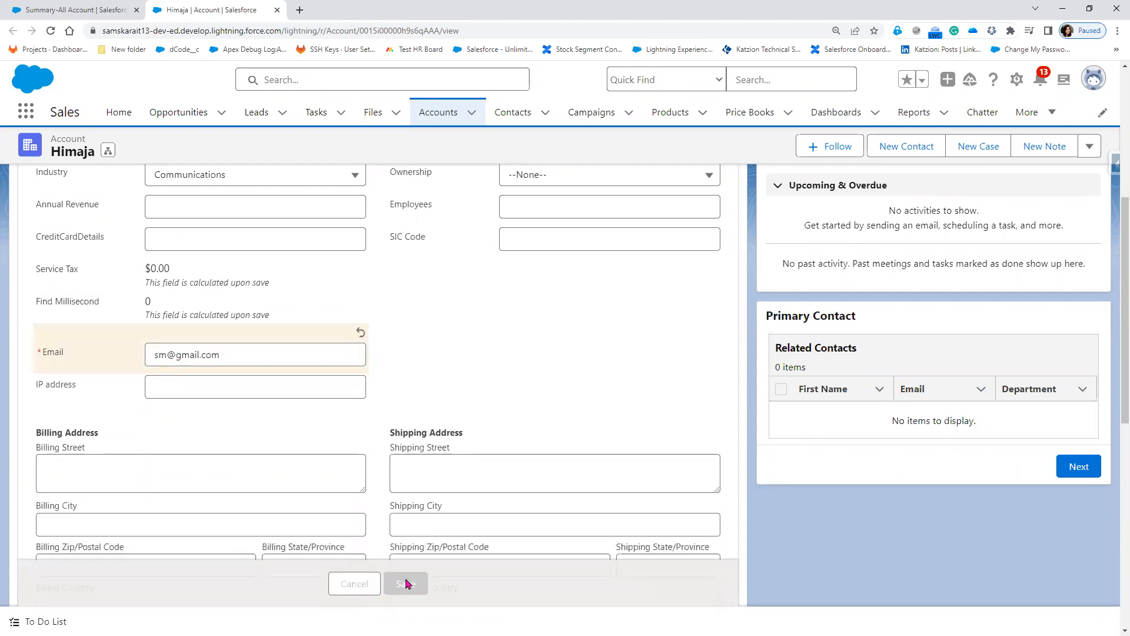
Step: Set the account's Type to Customer - Direct, save, and return to the report tab
scroll(359, 306, up, 2)
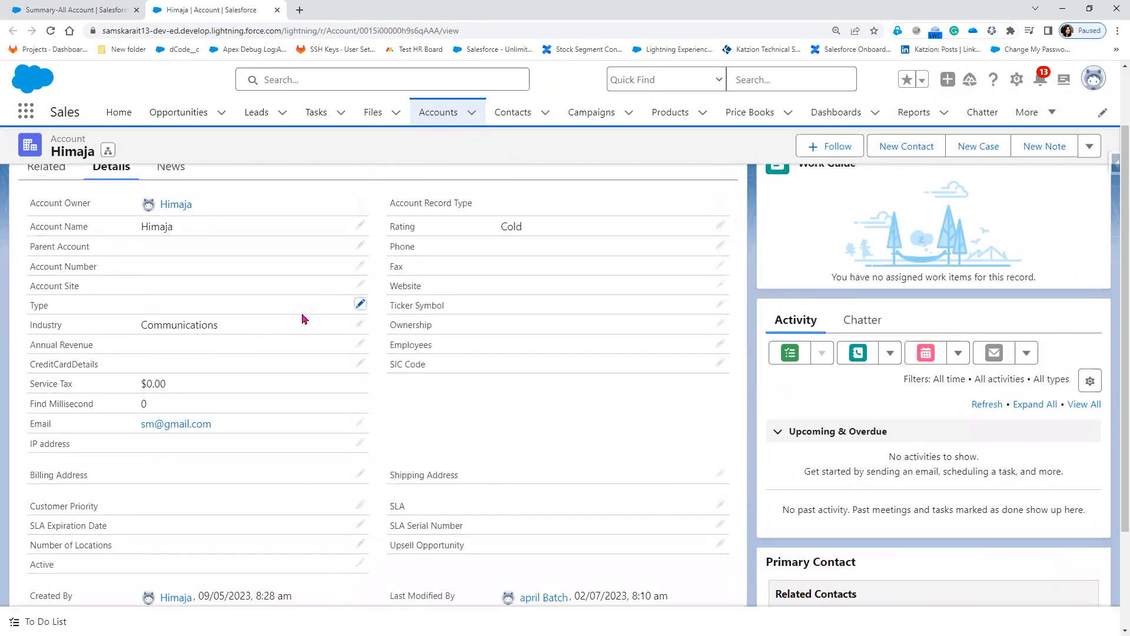
click(359, 305)
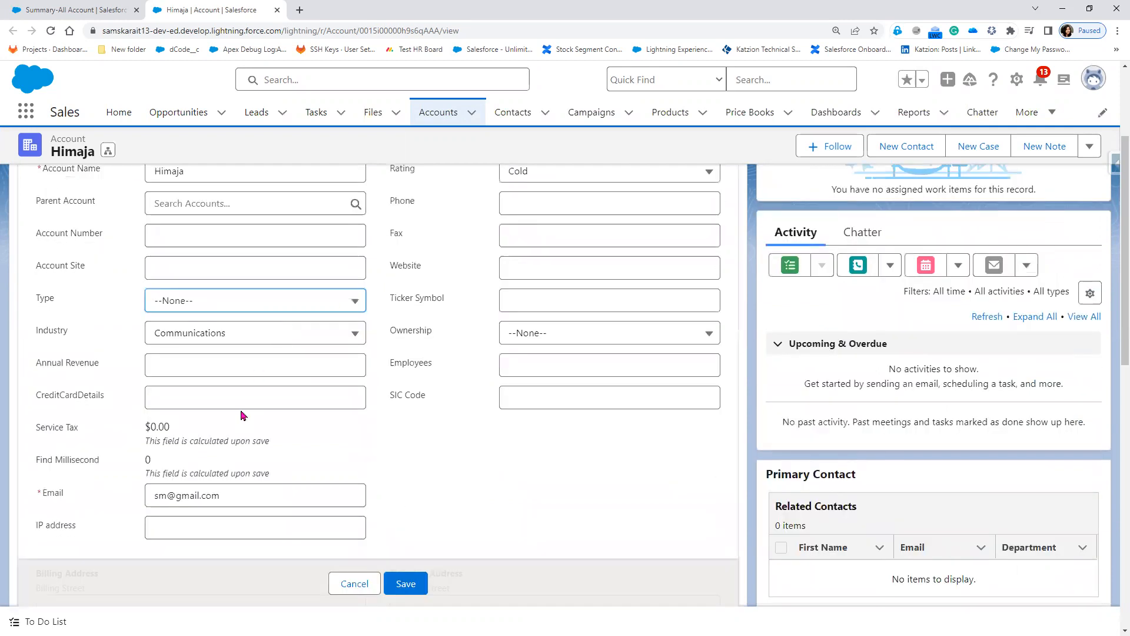
click(212, 305)
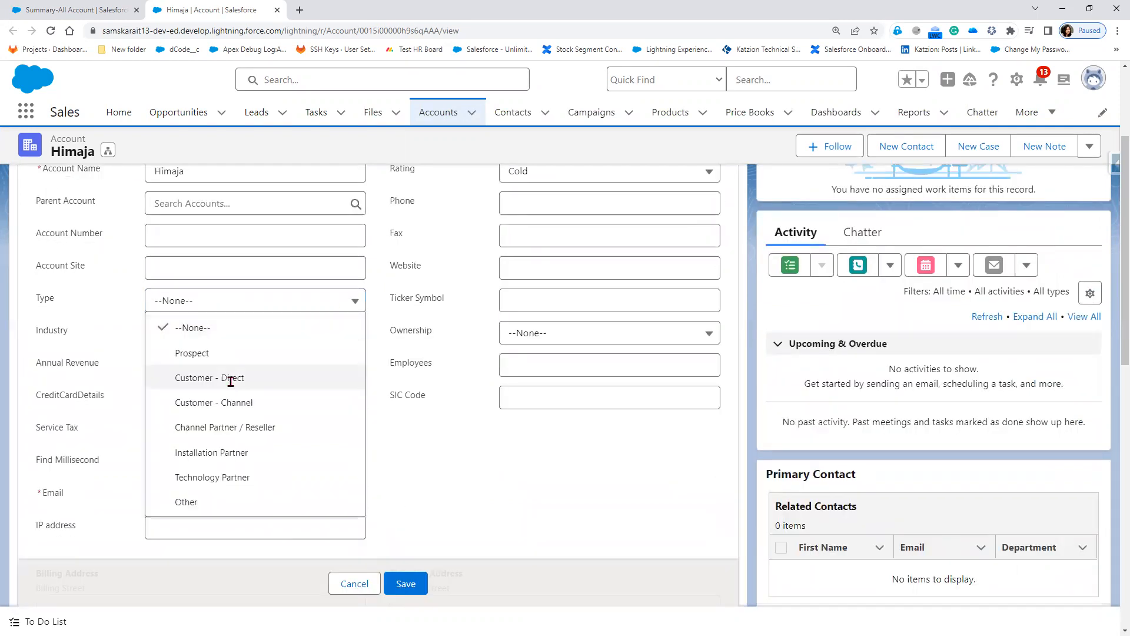
click(234, 375)
click(404, 584)
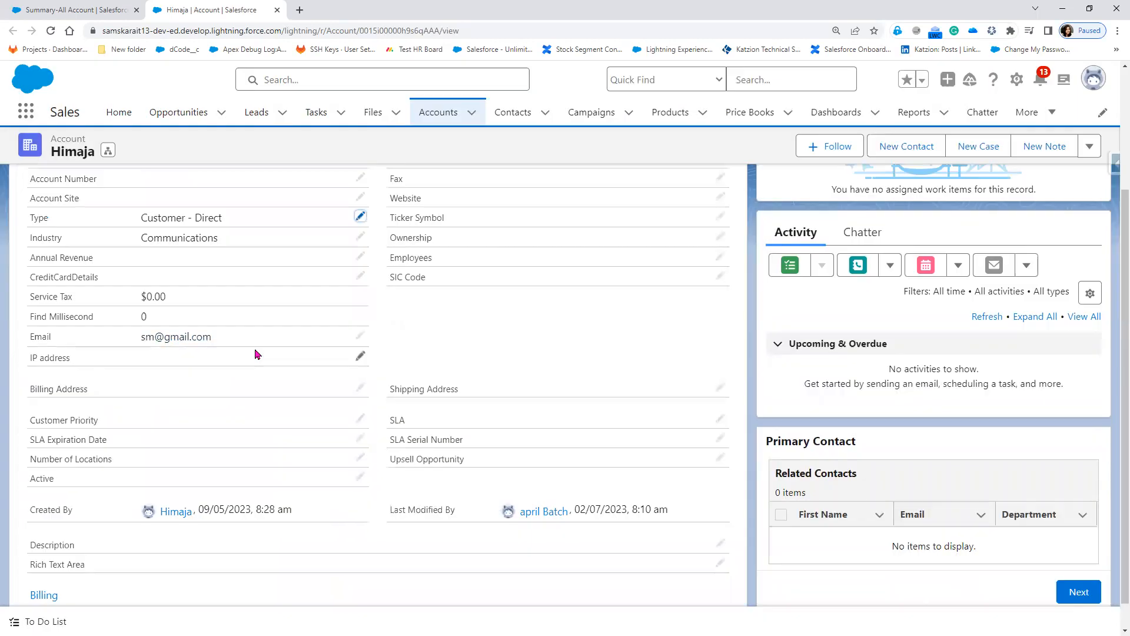
drag(223, 218, 129, 223)
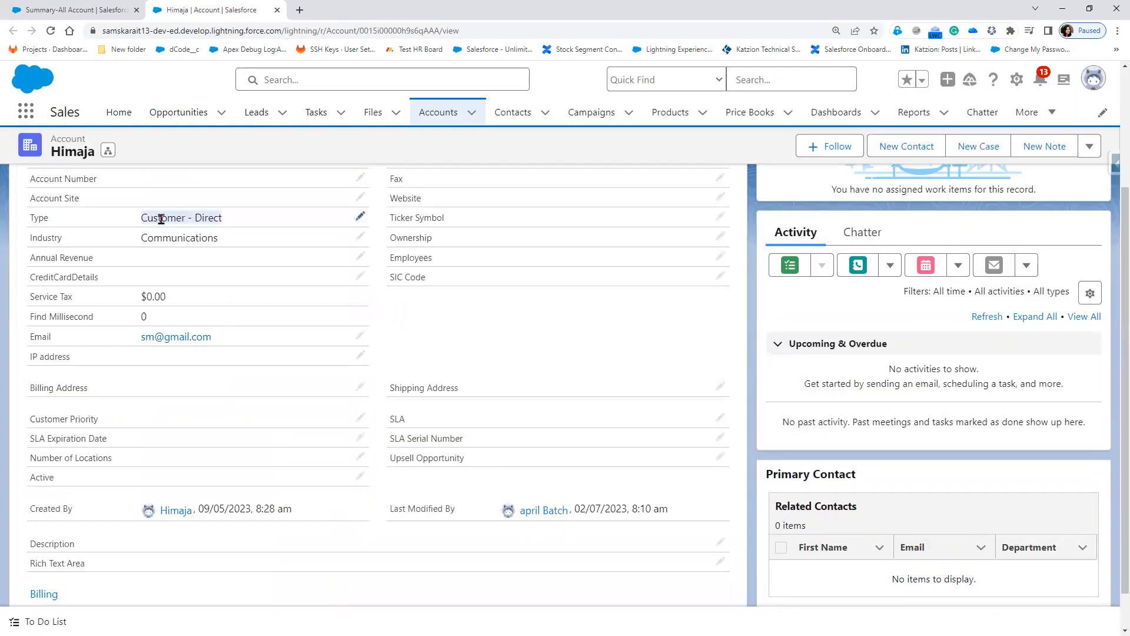
click(90, 10)
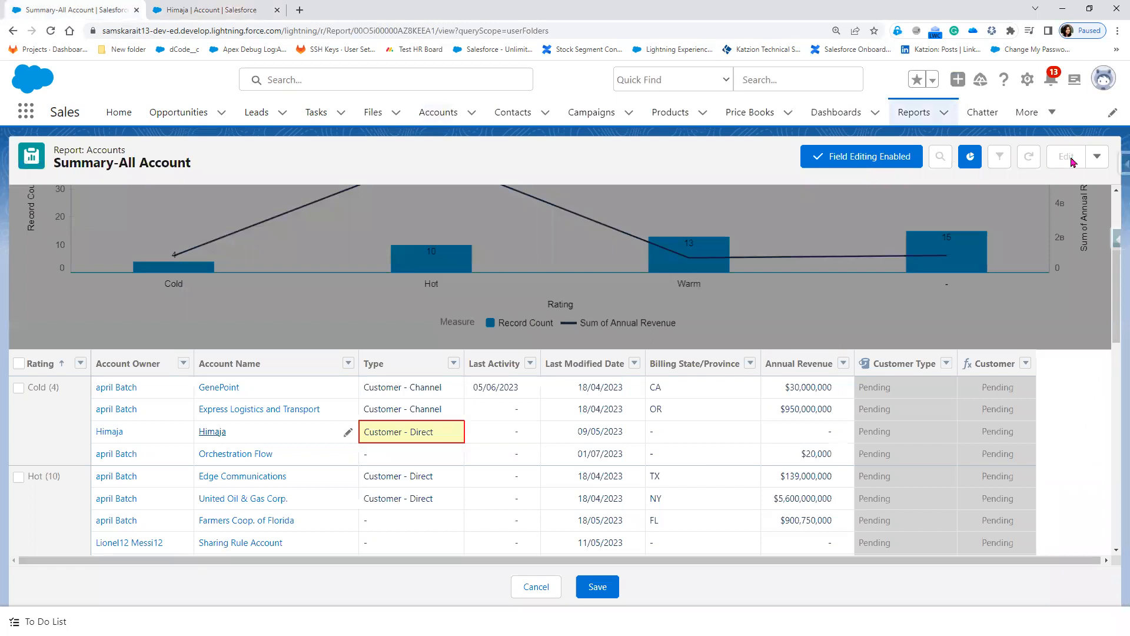
Step: Cancel the pending report edit, reopen the report for editing, then start a new report from Recent reports
click(549, 596)
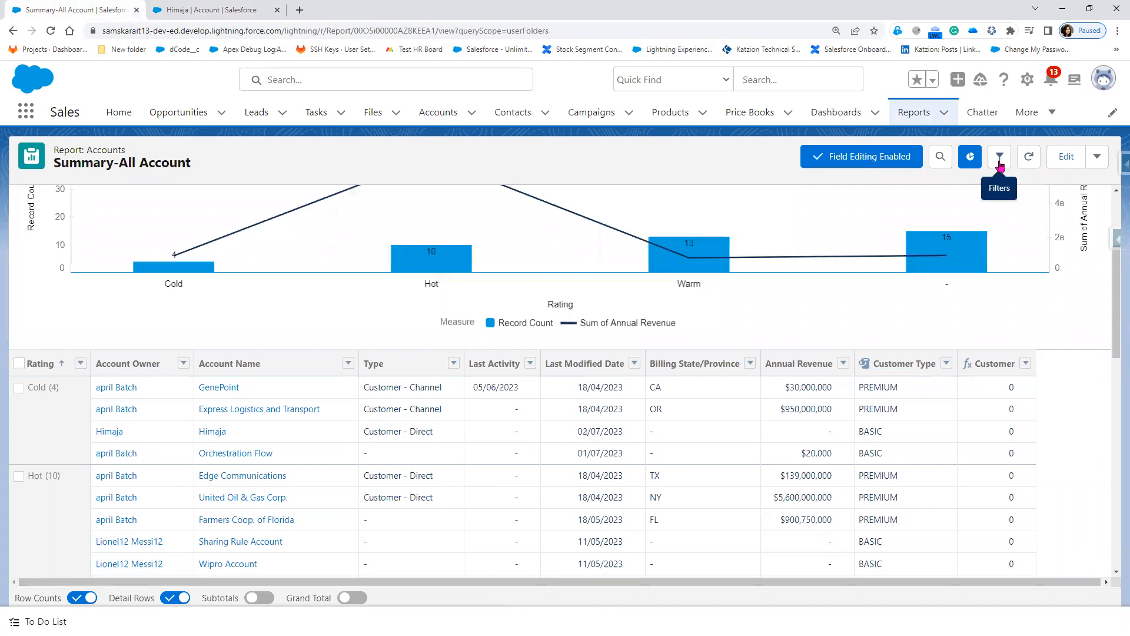
click(1067, 158)
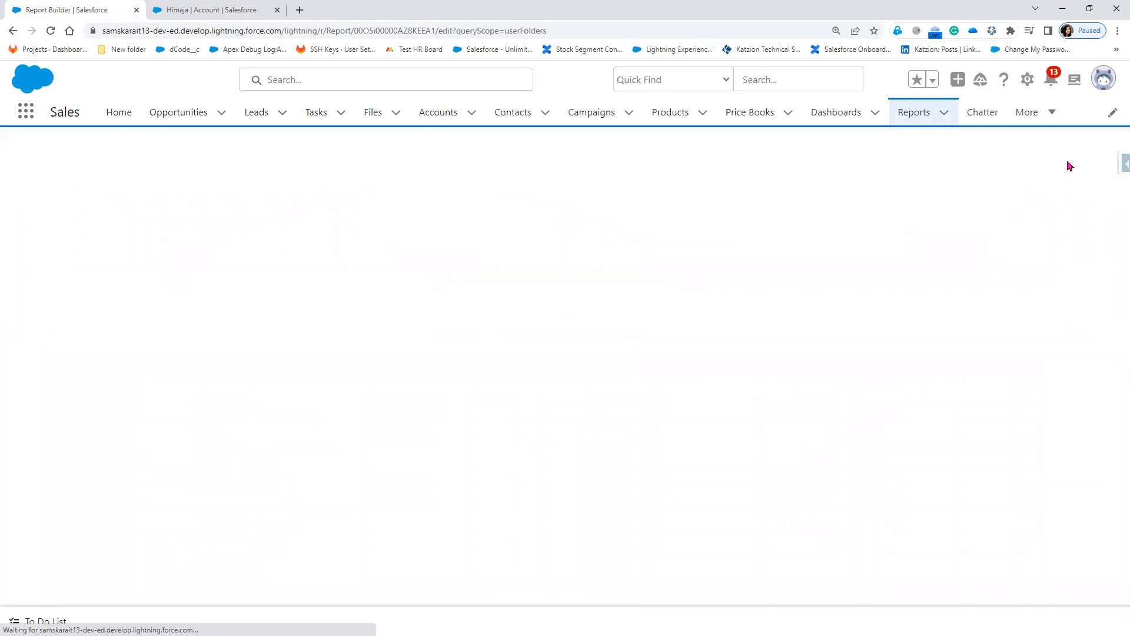
click(914, 117)
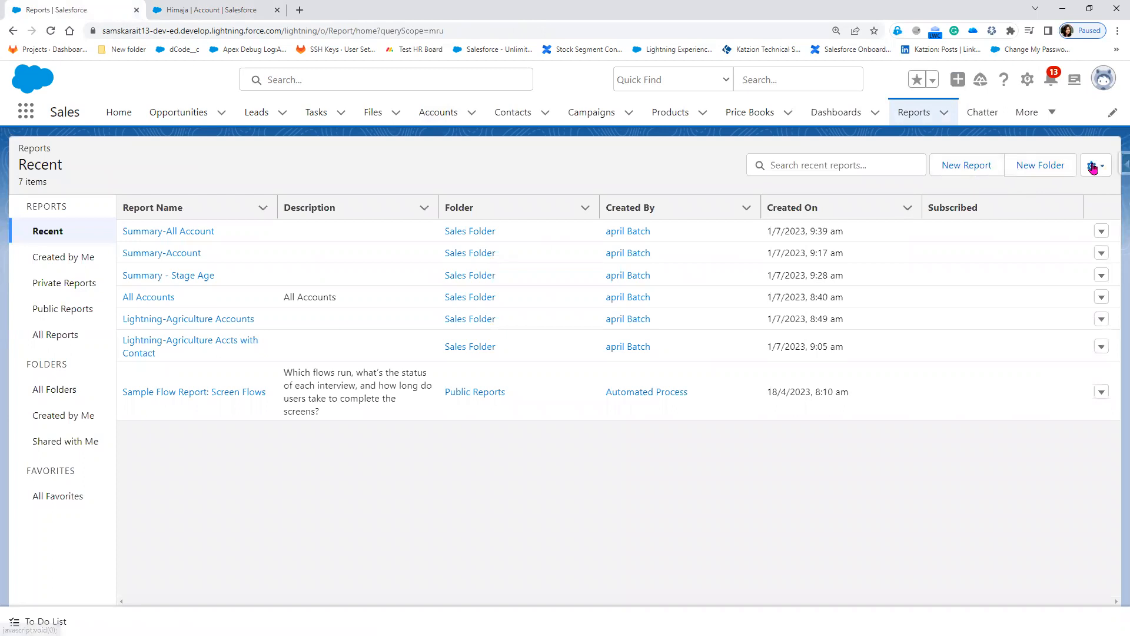
click(970, 171)
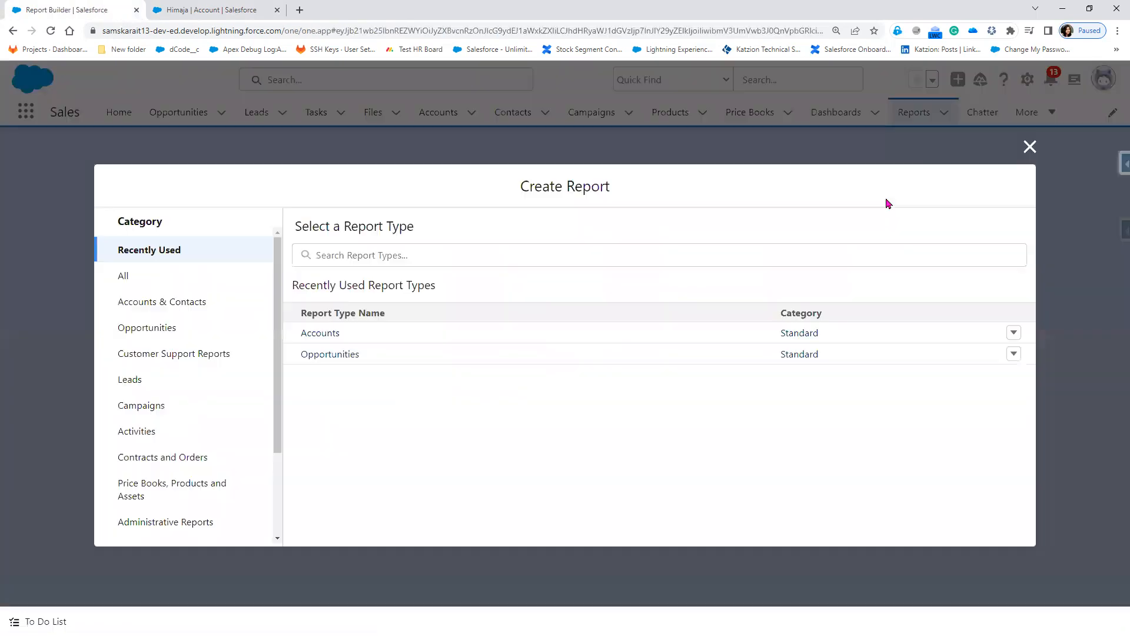
Step: Start a new report from the Accounts report type and show its filters
click(843, 331)
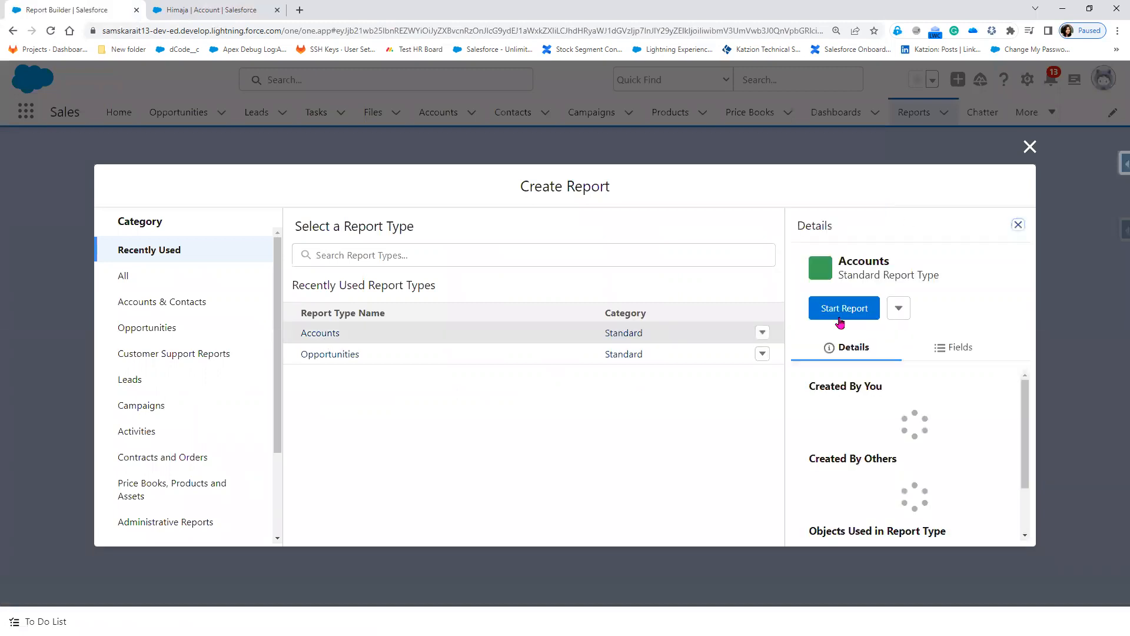
click(842, 322)
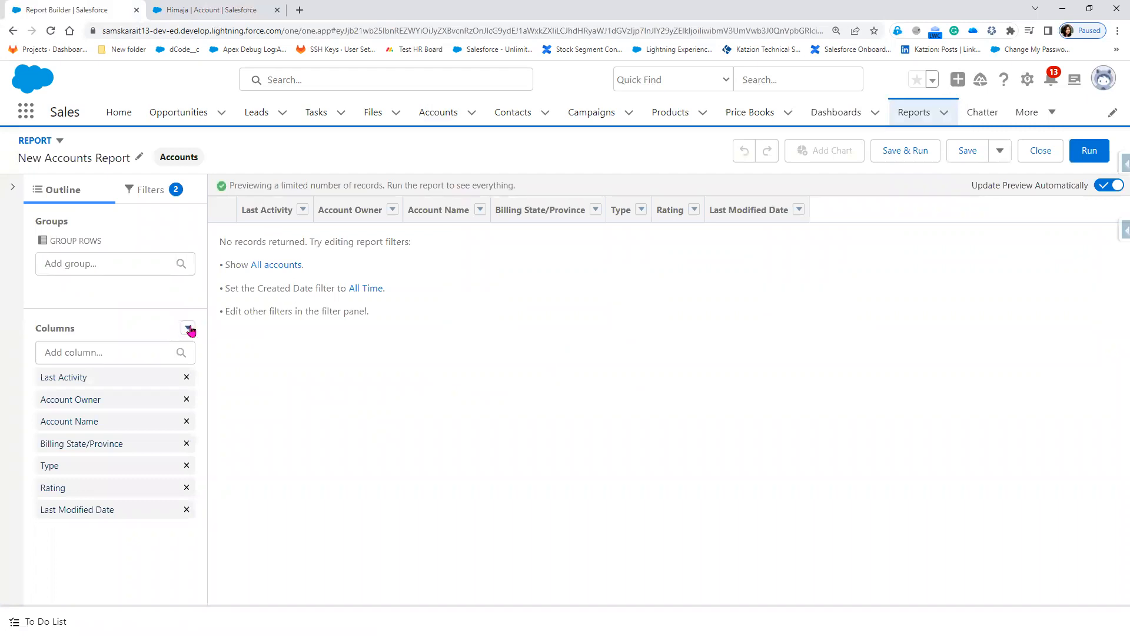
click(156, 191)
Step: Set the Created Date filter to All Time and Show Me to All accounts
click(159, 324)
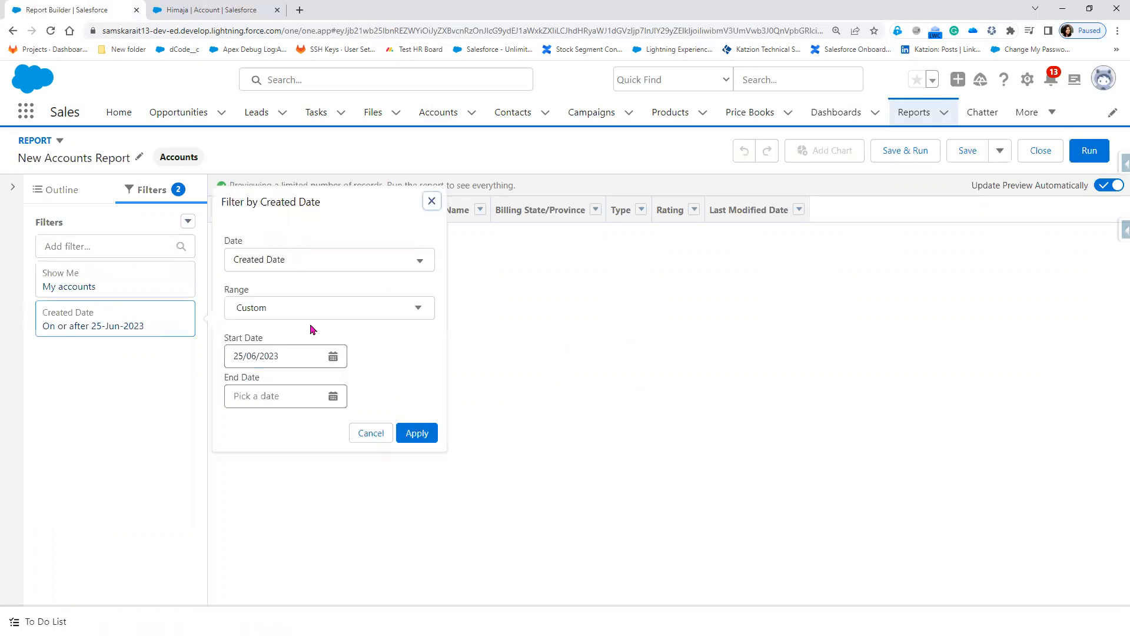
click(328, 313)
click(321, 336)
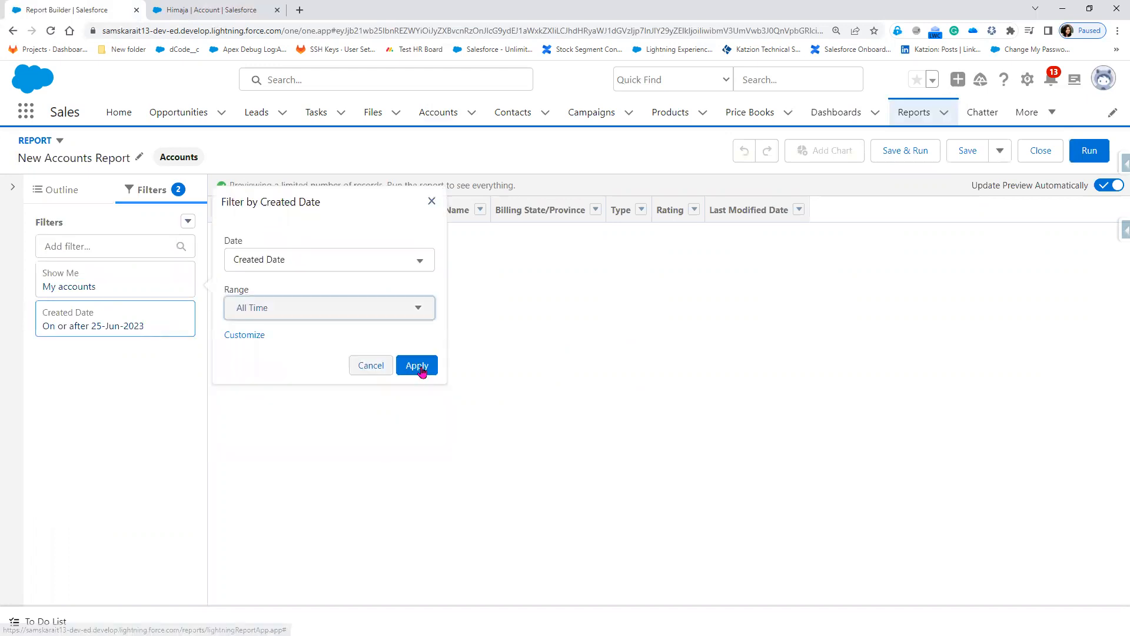
click(124, 286)
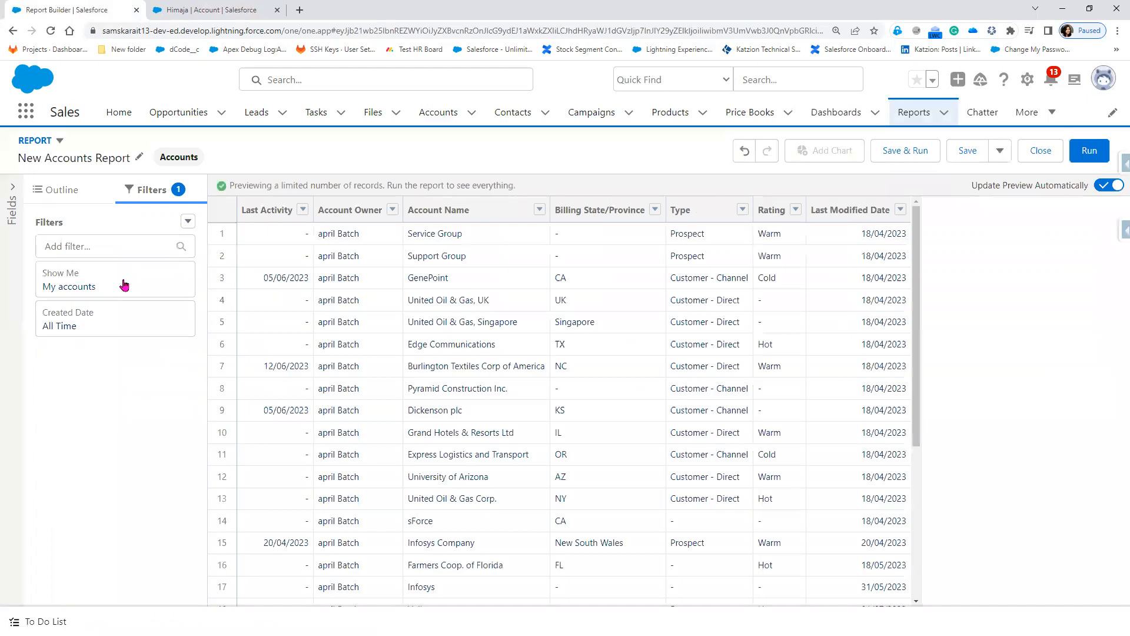
click(125, 286)
click(262, 292)
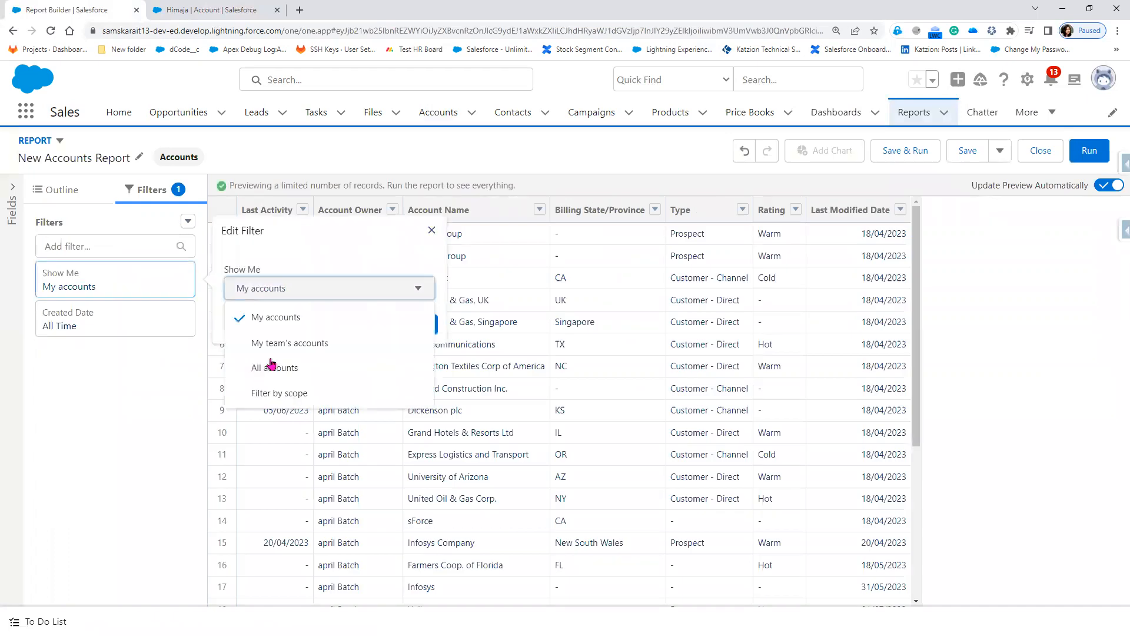
click(281, 368)
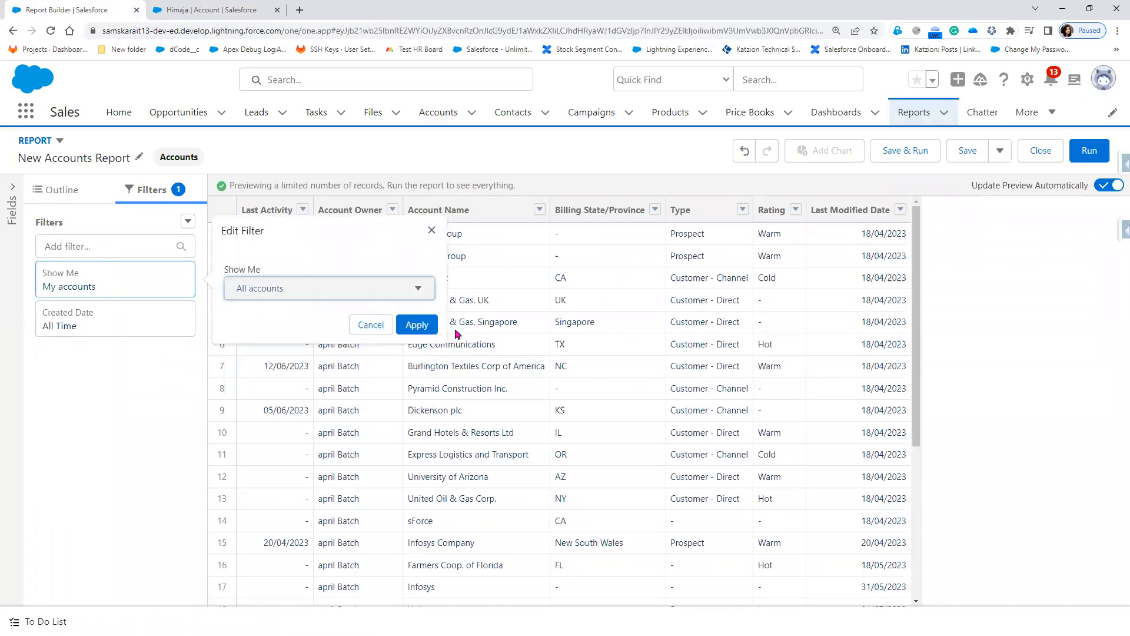
click(423, 331)
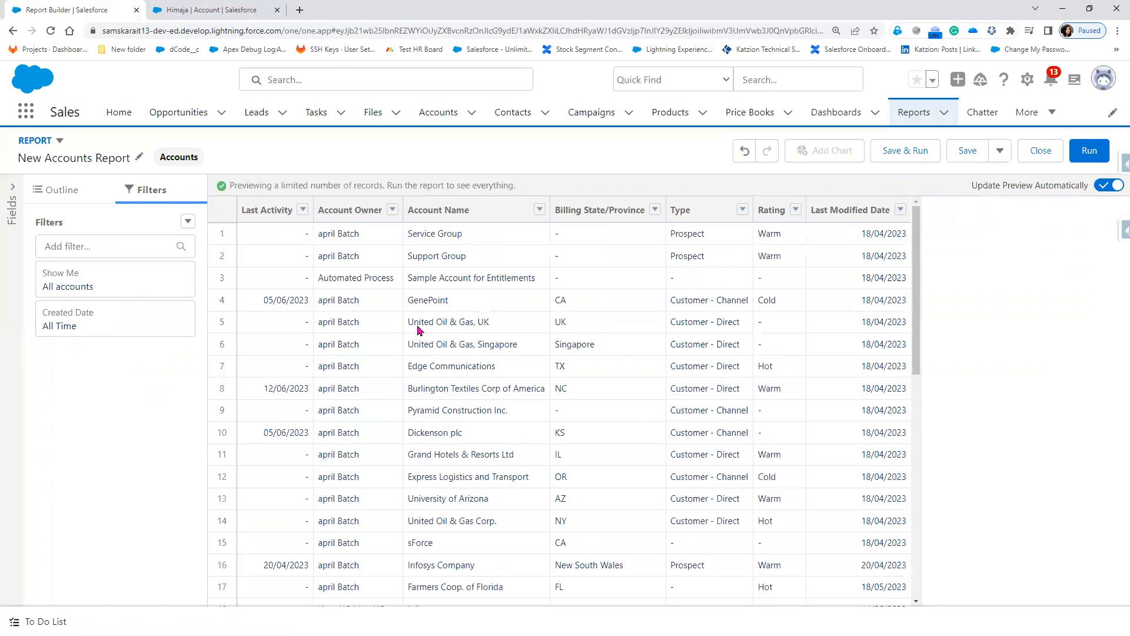
Step: Add a new row-level formula column from the Outline's Columns options
click(83, 198)
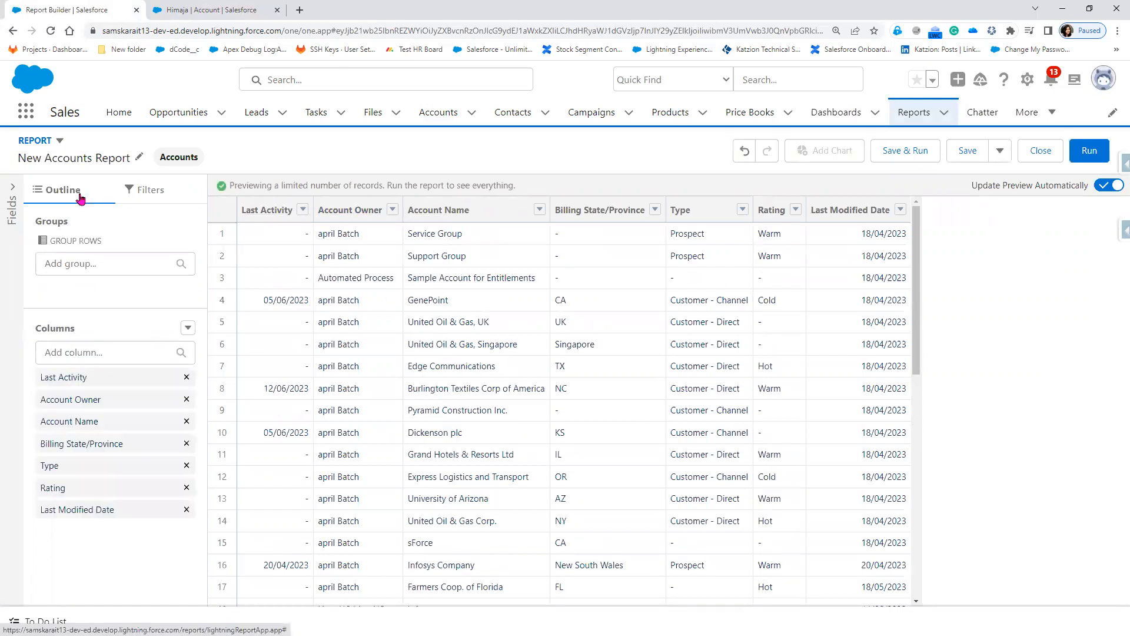
click(188, 328)
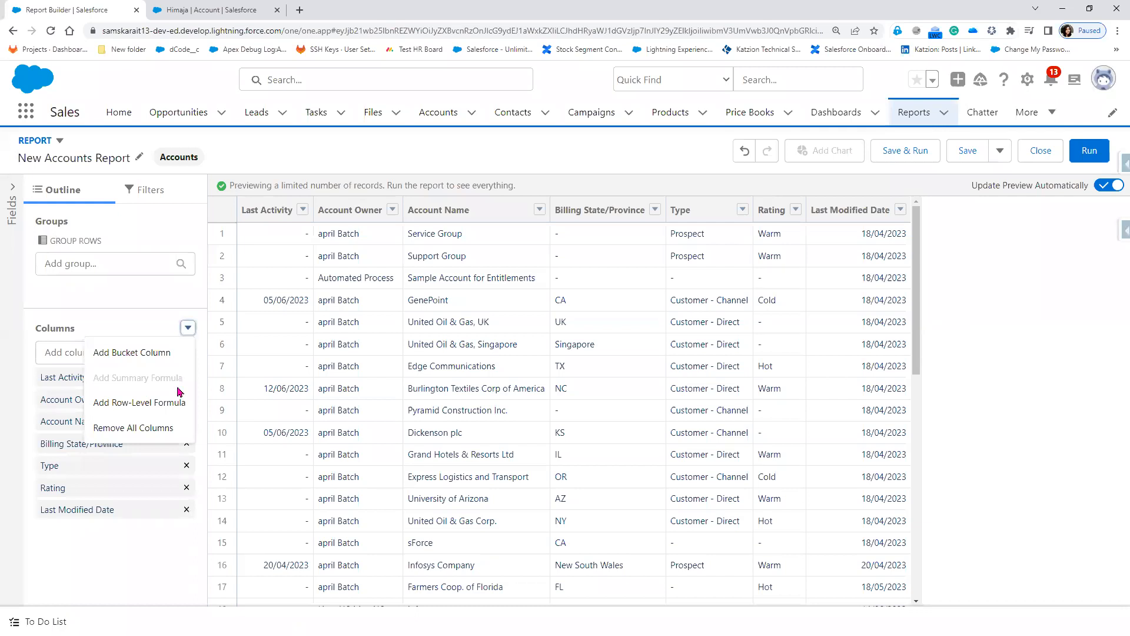
click(171, 410)
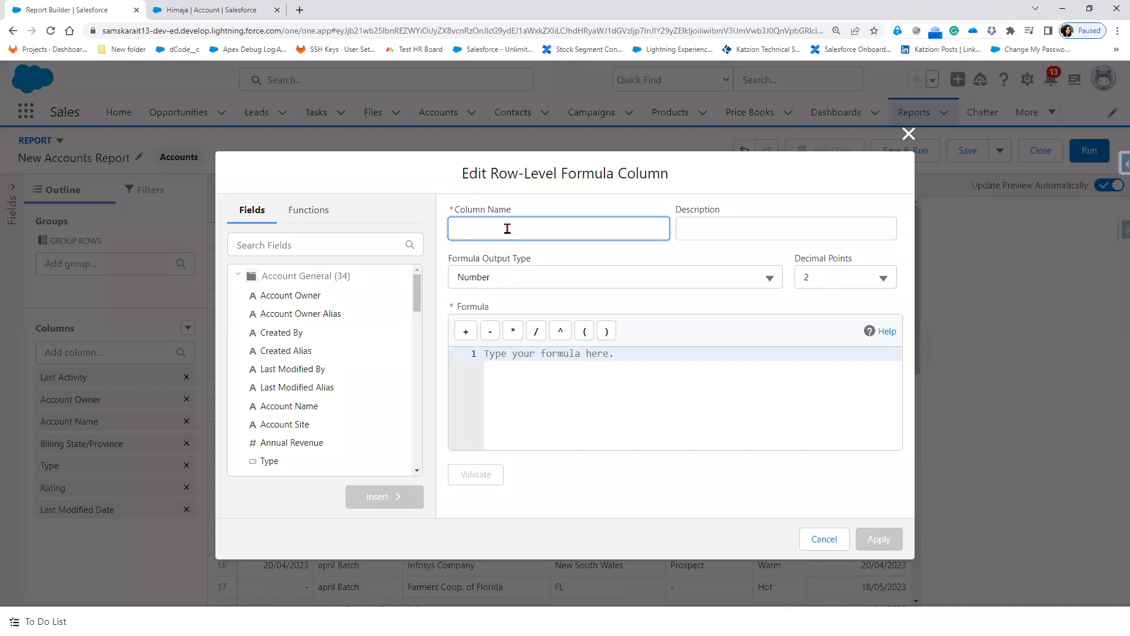
Step: Name the new row-level formula column 'Customer - Direct' with 0 decimal places
text(C)
key(BackSpace)
key(BackSpace)
key(BackSpace)
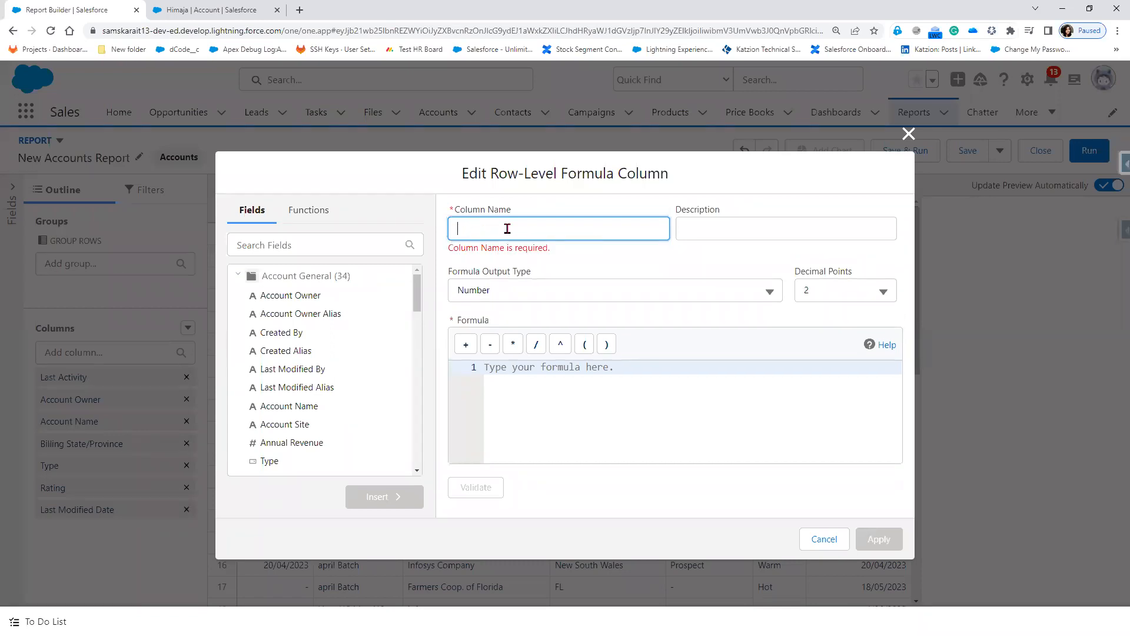
text(C)
key(BackSpace)
text(Customer - Direct)
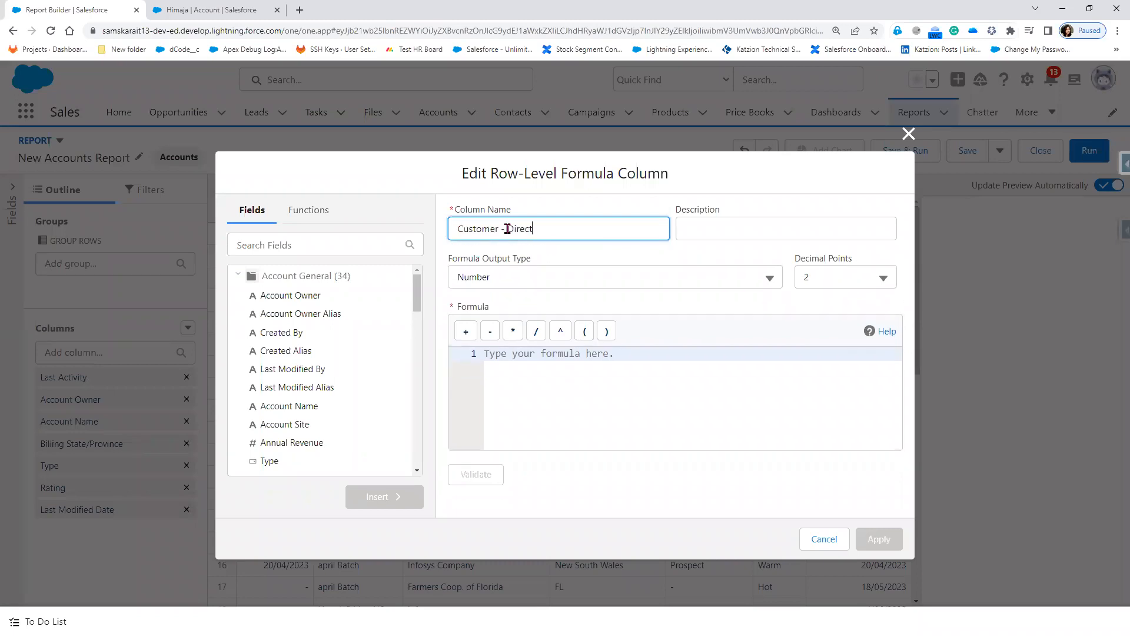
click(852, 272)
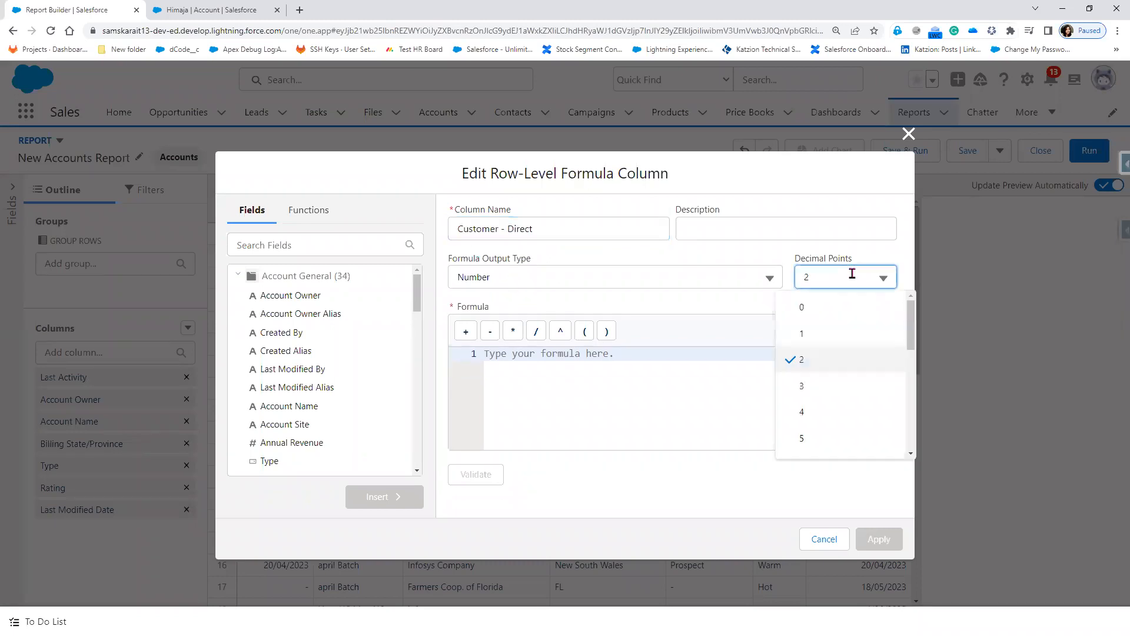
click(835, 317)
Step: Insert the Type field and build the formula TYPE="Customer - Direct"
click(321, 254)
text(TYPE)
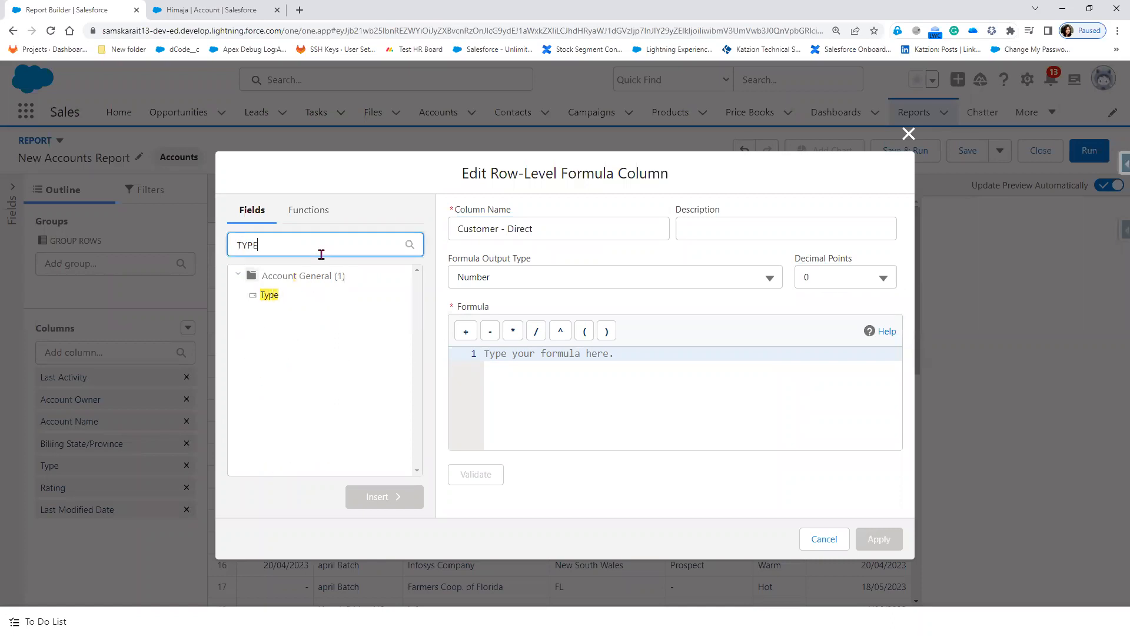
click(270, 294)
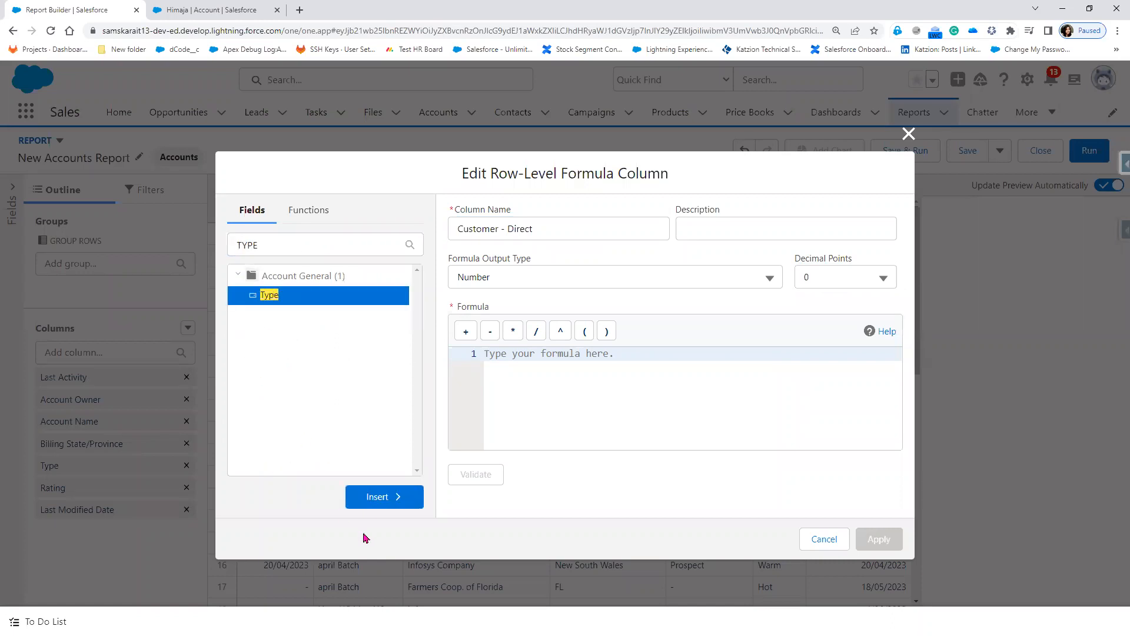
click(379, 504)
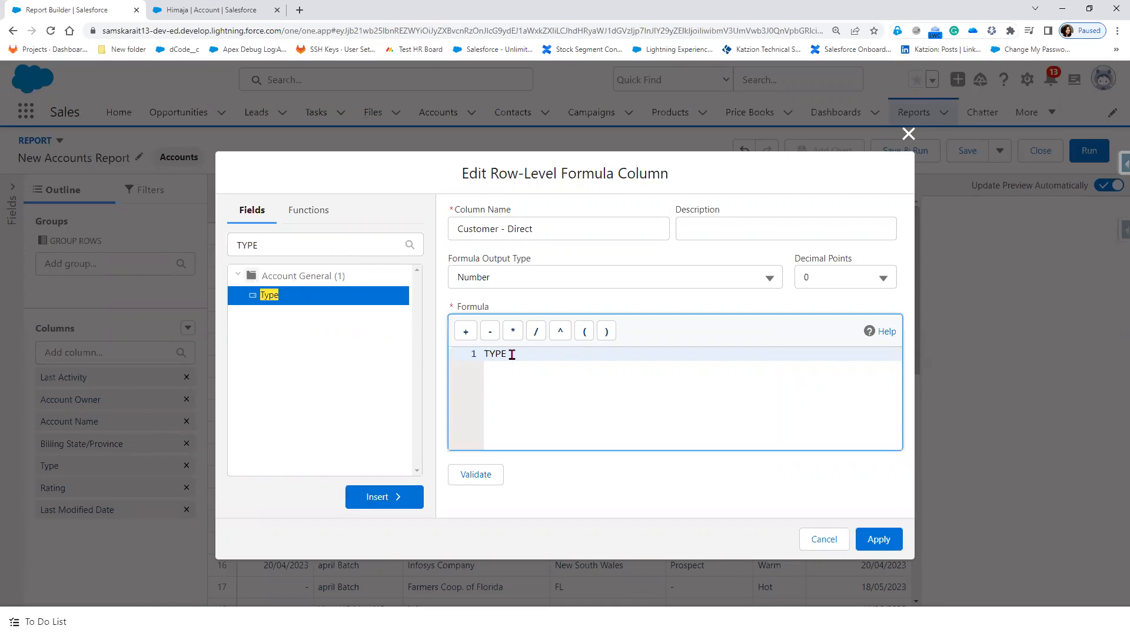
text(=")
text(Customer - Direct)
Step: Switch to the function list and select TYPE in the formula
click(310, 220)
click(301, 245)
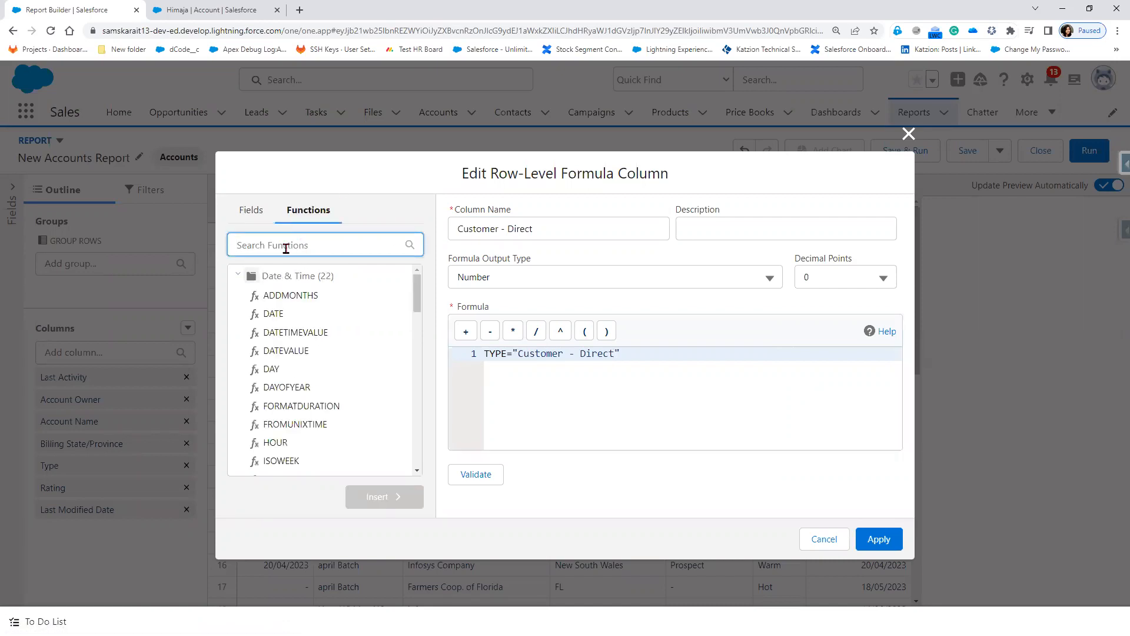
double_click(484, 354)
Step: Insert the IF function and move the TYPE condition into its logical_test
click(282, 244)
text(if)
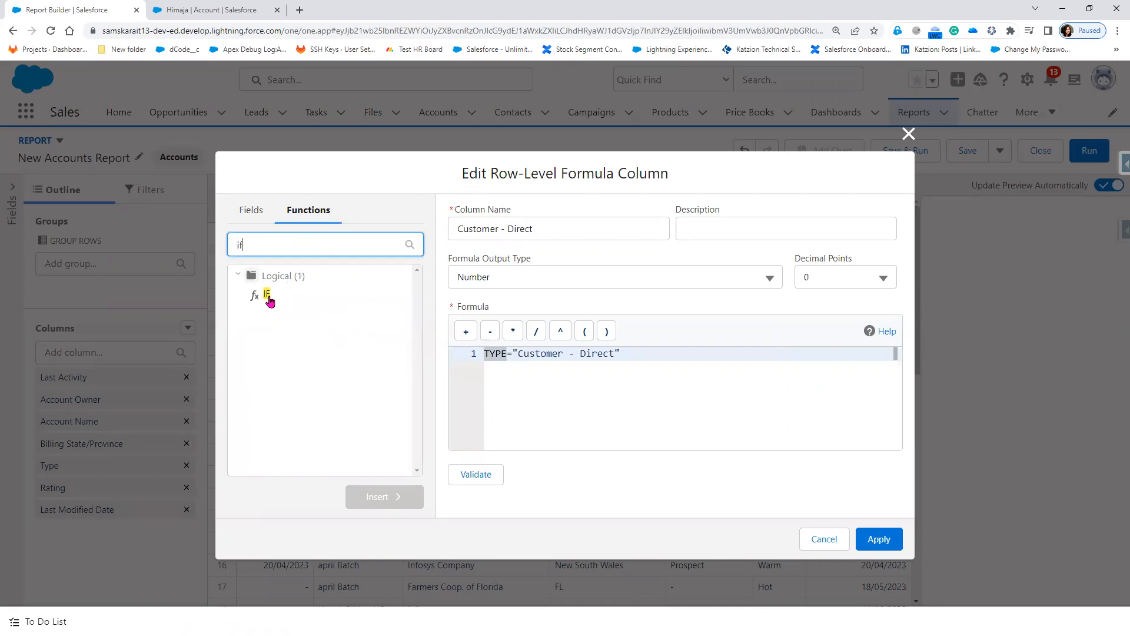
click(266, 295)
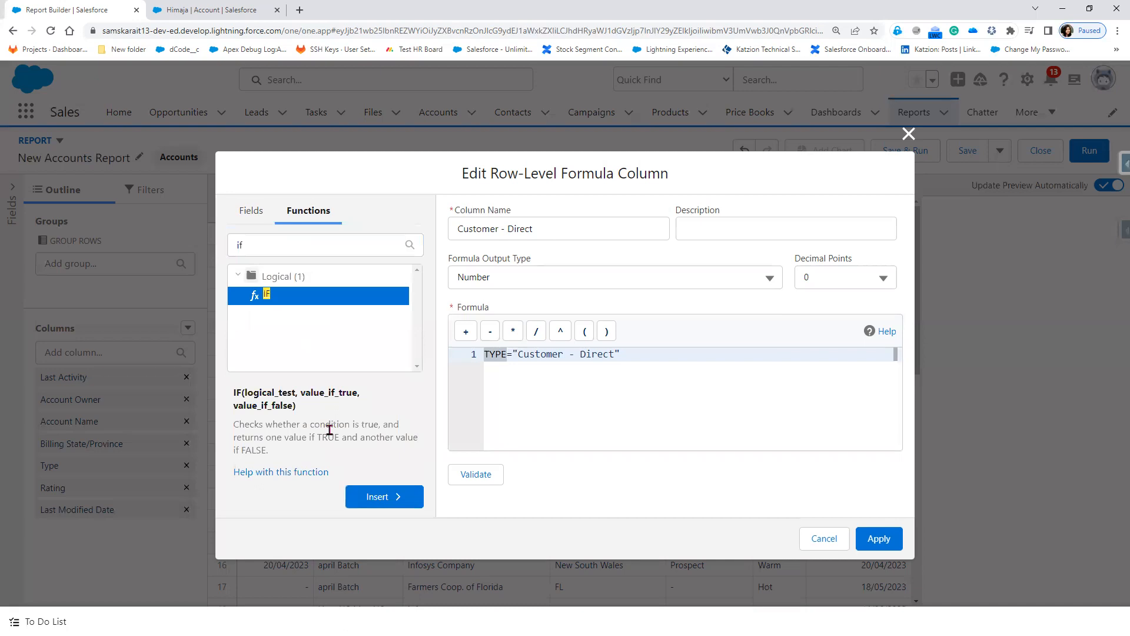
click(375, 506)
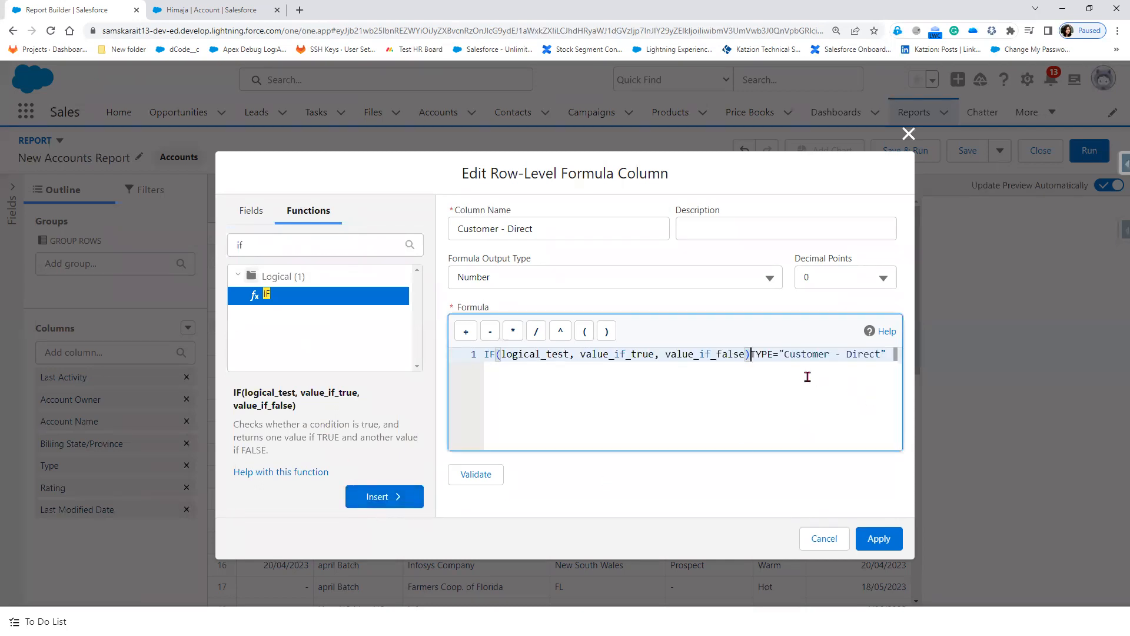
key(shift+Right)
key(shift+Right)
key(shift+Right)
key(shift+Right)
key(shift+Right)
key(shift+Right)
key(shift+Right)
key(shift+Right)
key(shift+Right)
key(shift+Right)
key(shift+Right)
key(shift+Right)
key(shift+Right)
key(shift+Right)
key(shift+Right)
key(shift+Right)
key(shift+Right)
key(shift+Right)
key(shift+Right)
key(shift+Right)
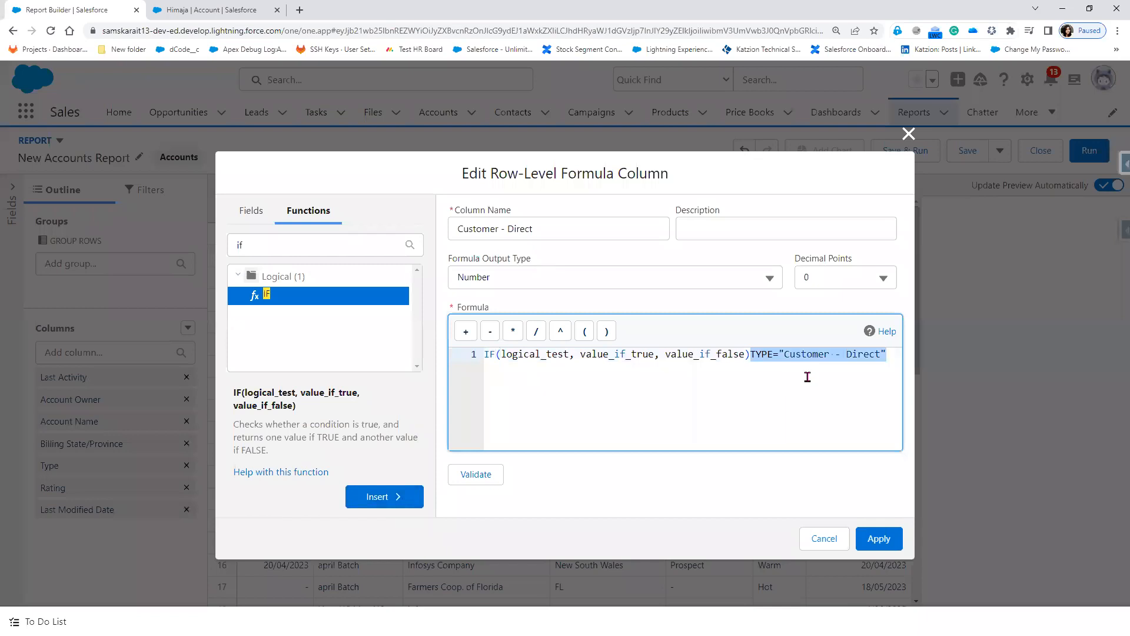
key(ctrl+x)
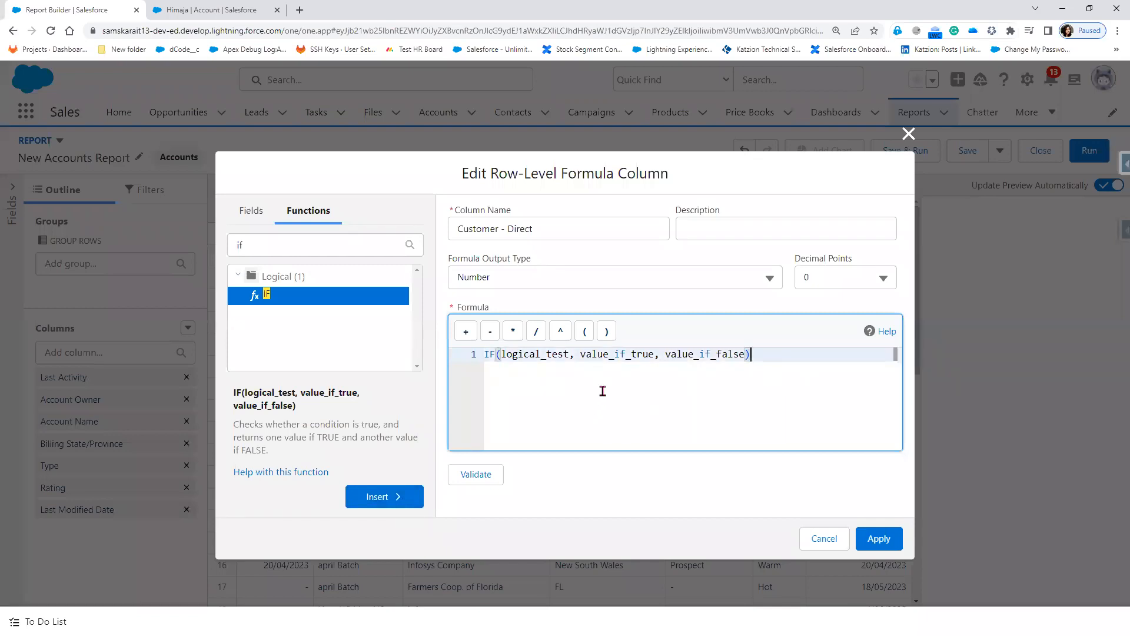
drag(568, 354, 497, 353)
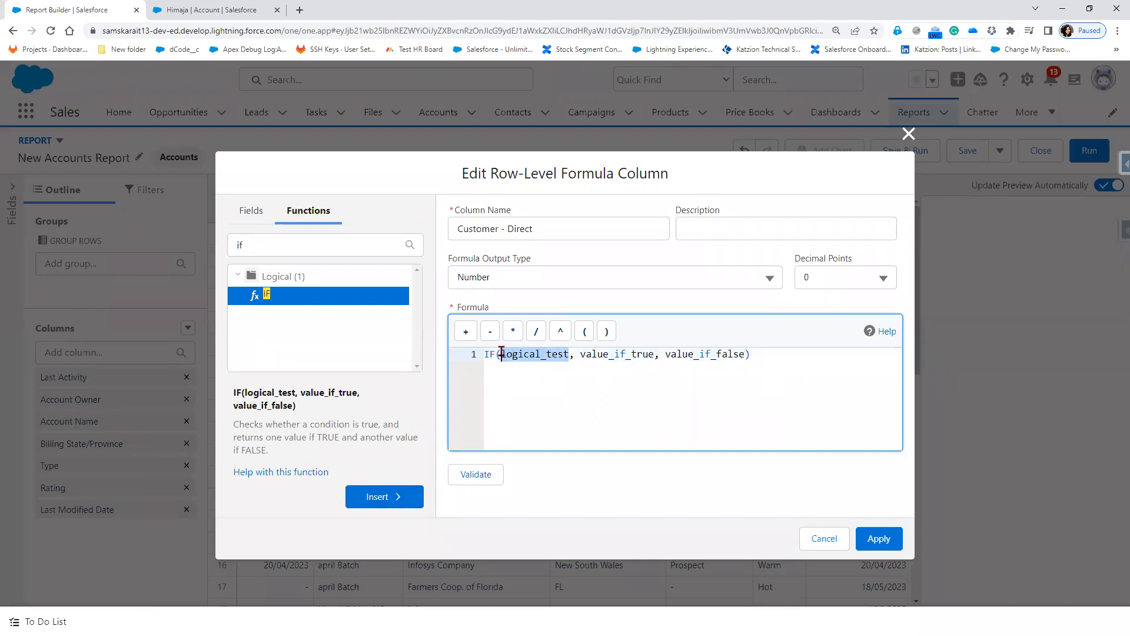
key(ctrl+v)
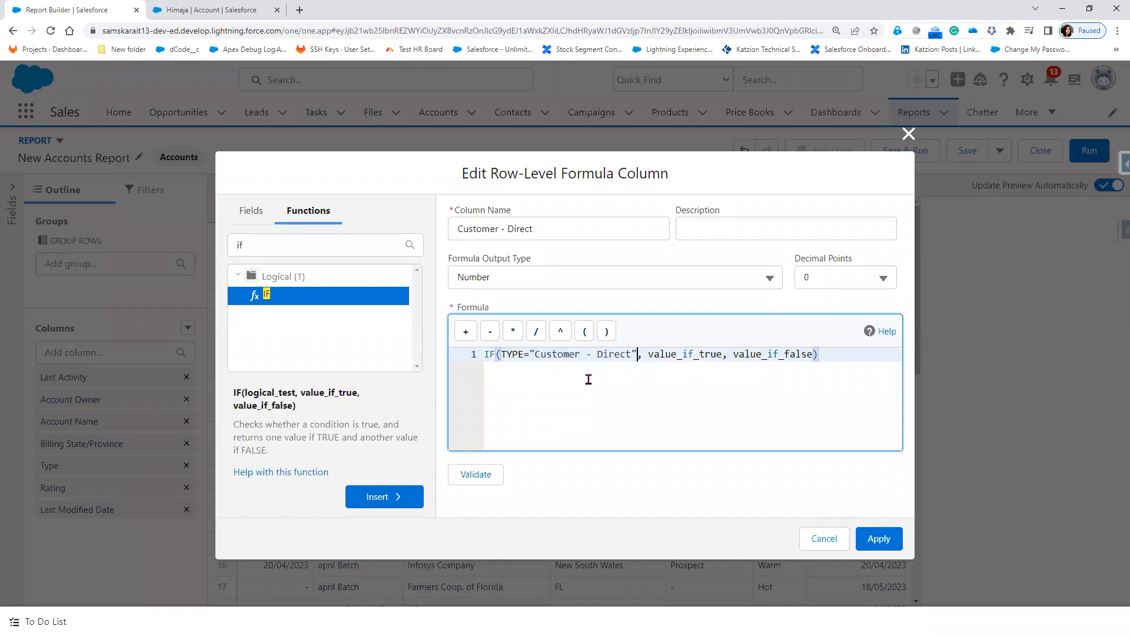
Step: Wrap TYPE in TEXT(), fill the results with 1, 0, and validate the formula
click(502, 353)
text(TEX)
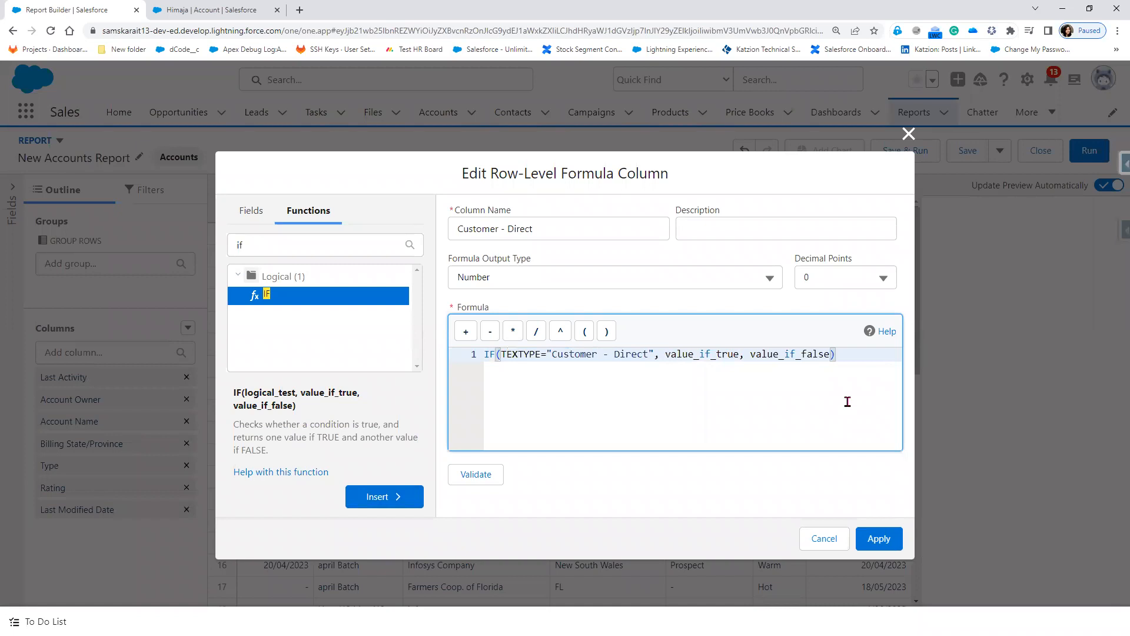
text(T)
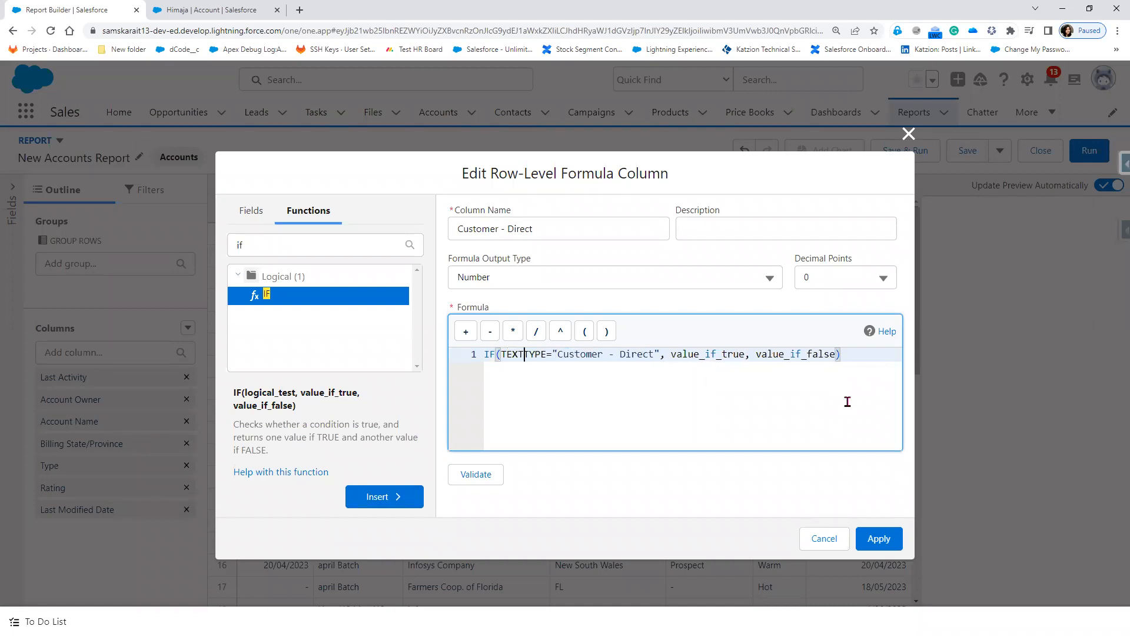
text(()
key(shift+Right)
key(shift+Right)
key(shift+Right)
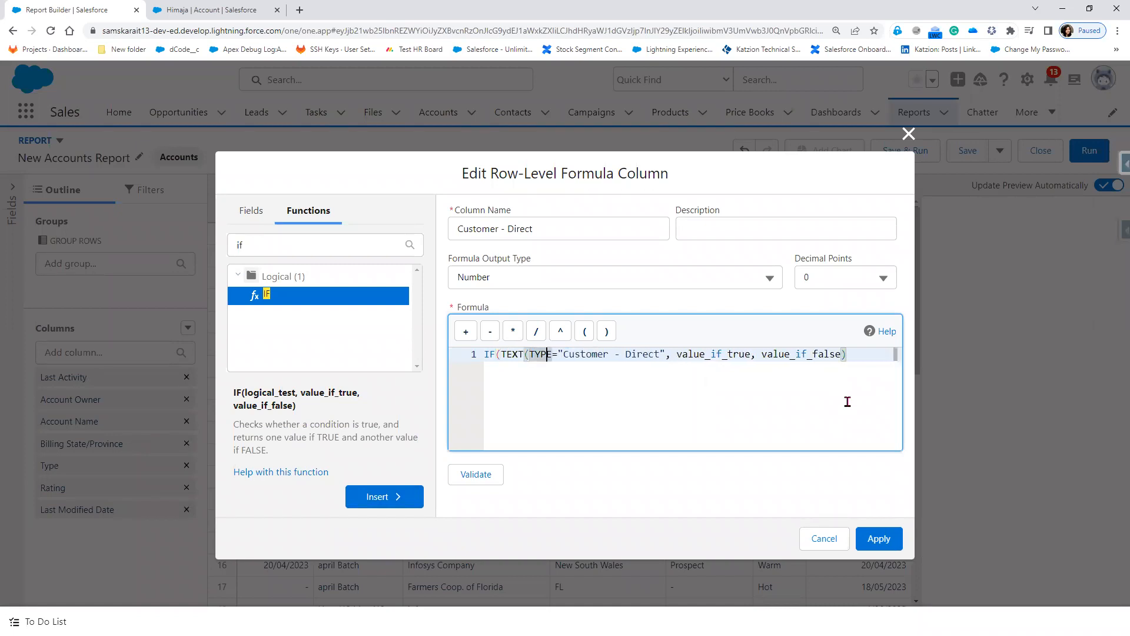
text())
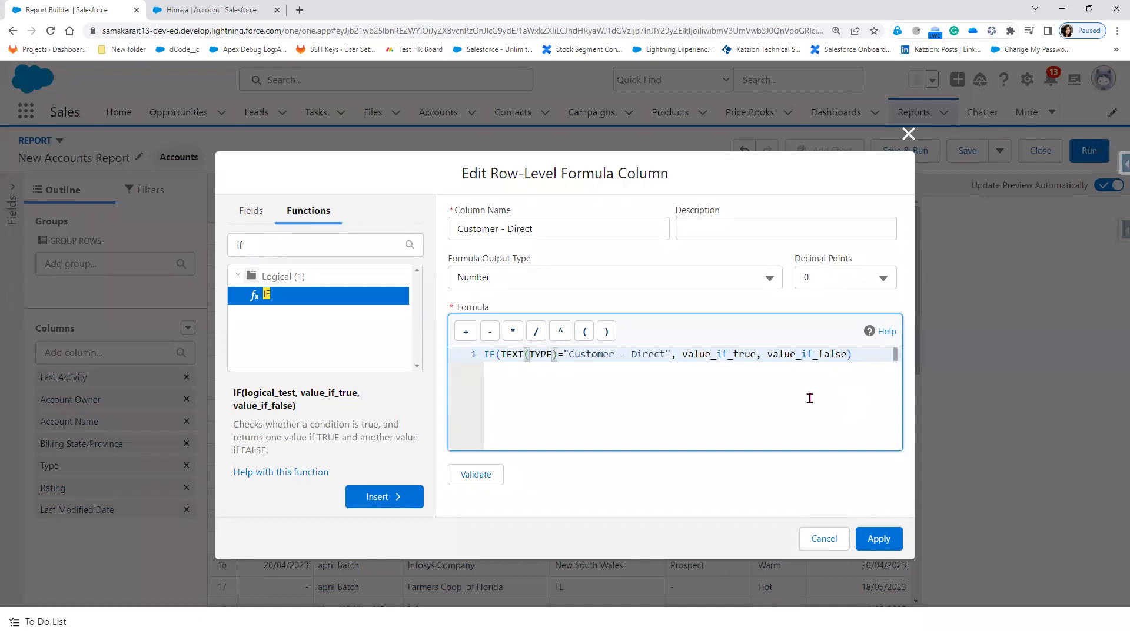
drag(683, 355, 778, 354)
text(1, )
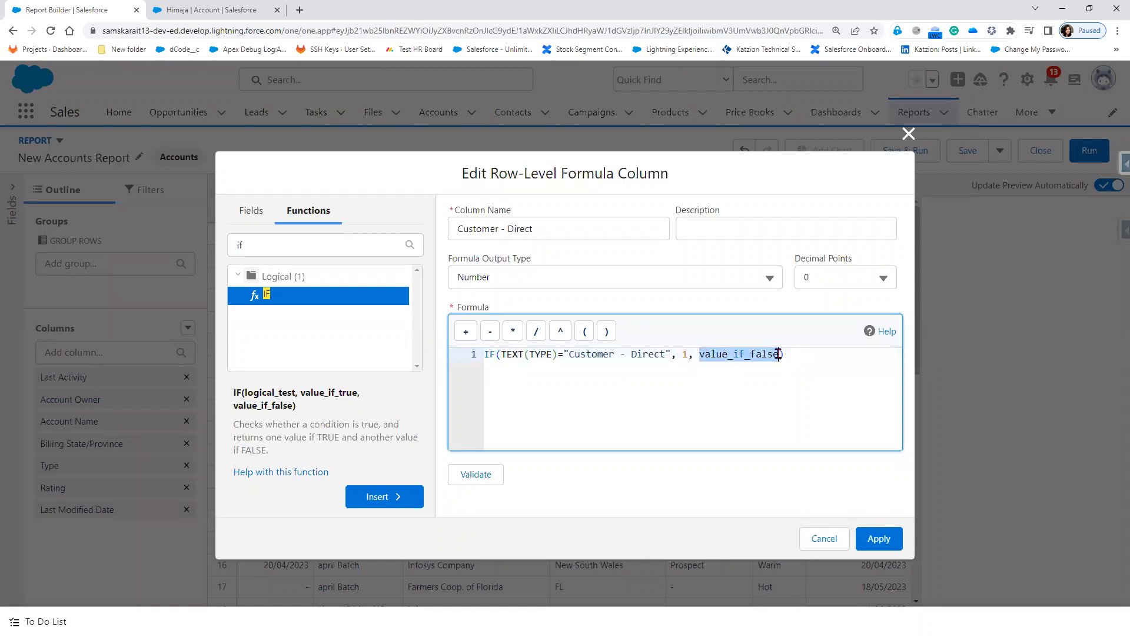
text(0)
click(478, 481)
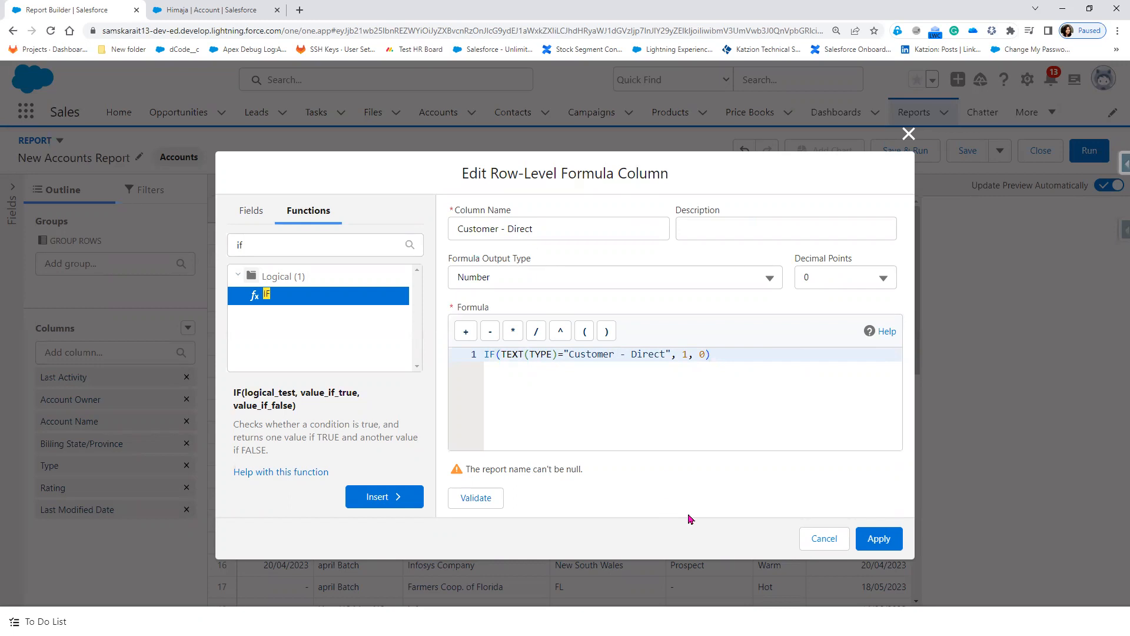
click(887, 548)
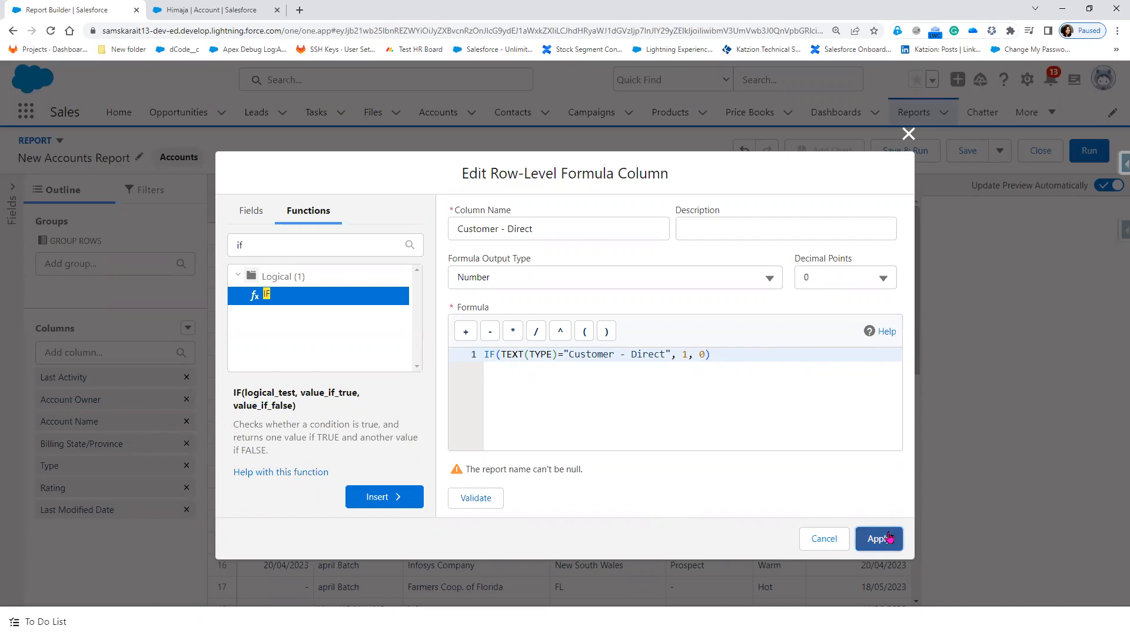
Step: Copy the full IF(TEXT(TYPE)="Customer - Direct", 1, 0) formula and close the editor unsaved
click(564, 415)
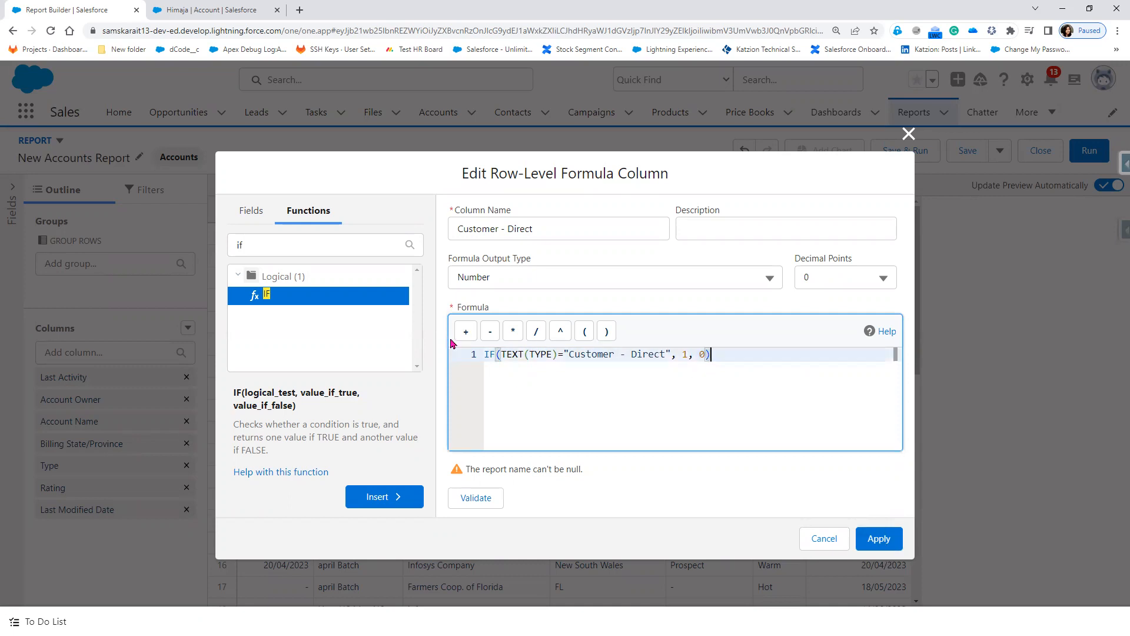
key(ctrl+a)
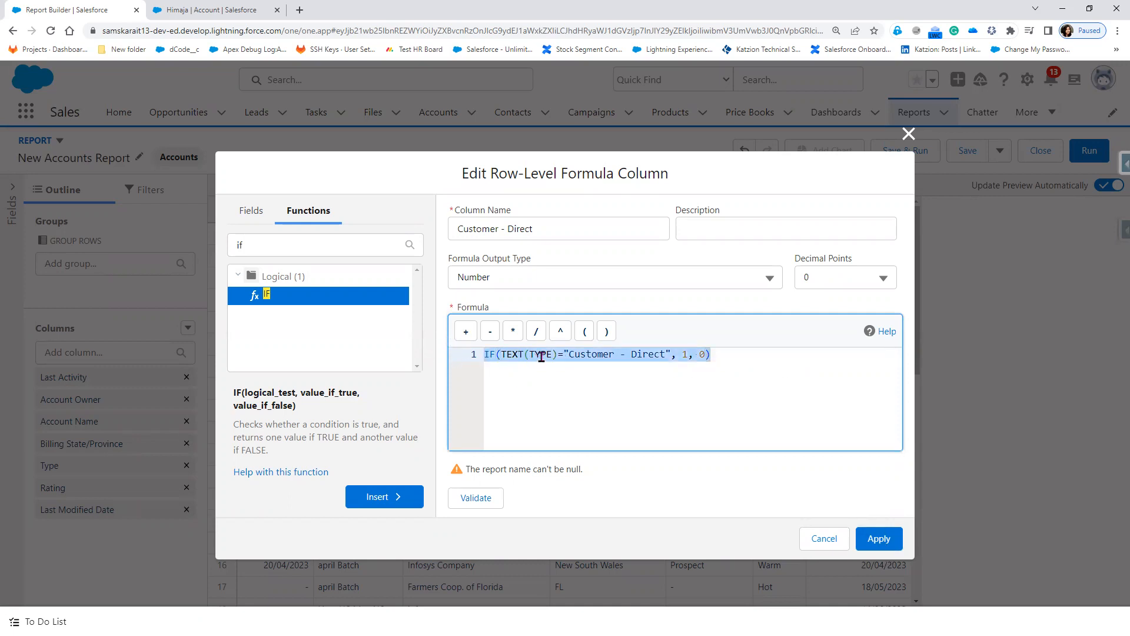
right_click(541, 356)
click(767, 353)
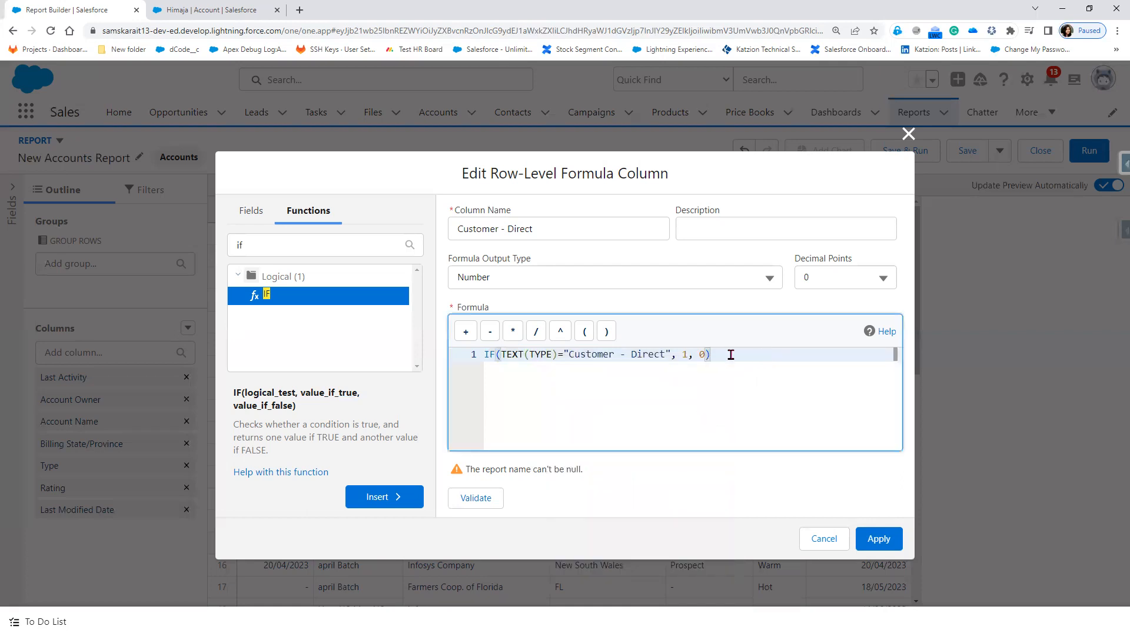
drag(730, 354, 483, 355)
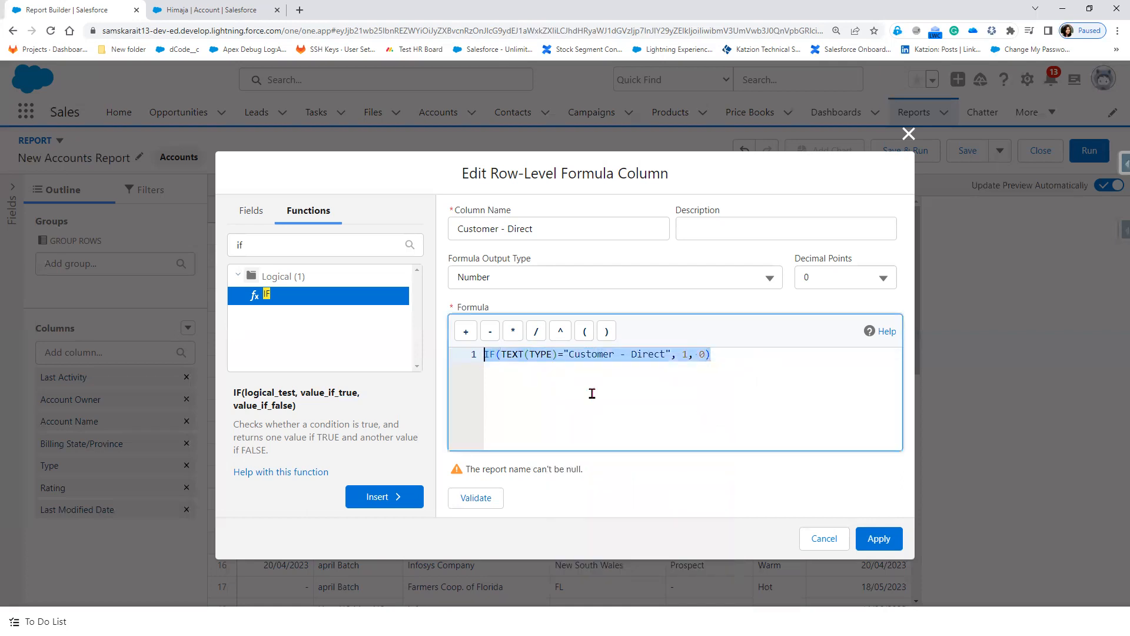
click(894, 545)
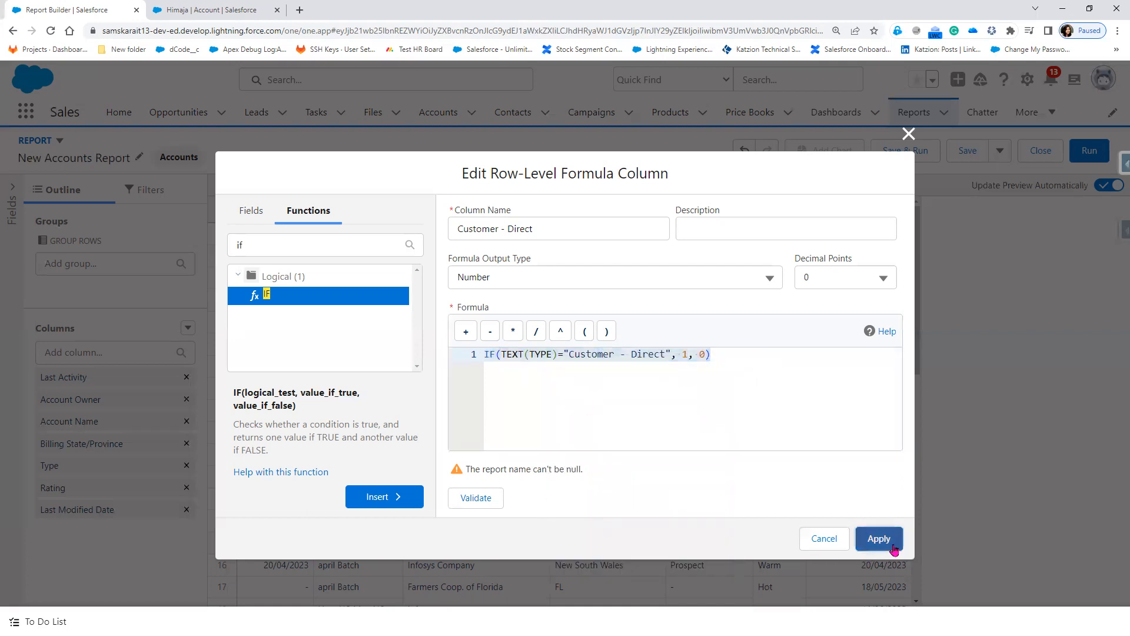
click(906, 135)
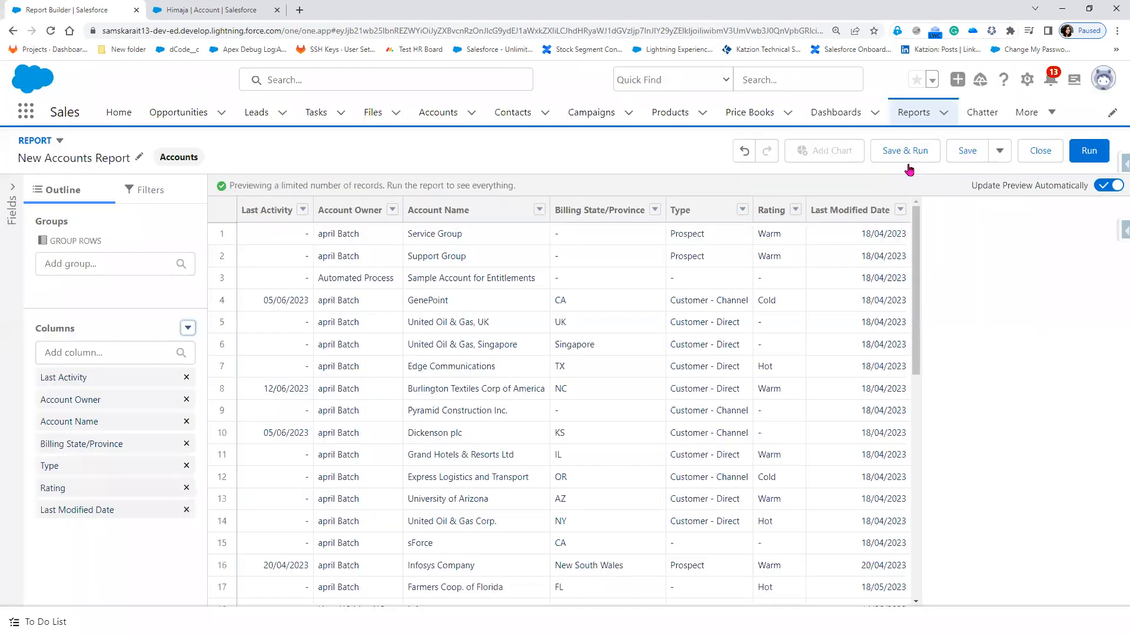
Step: Rename the report 'Tabular- Report', choose Sales Folder as its destination, and save
click(954, 152)
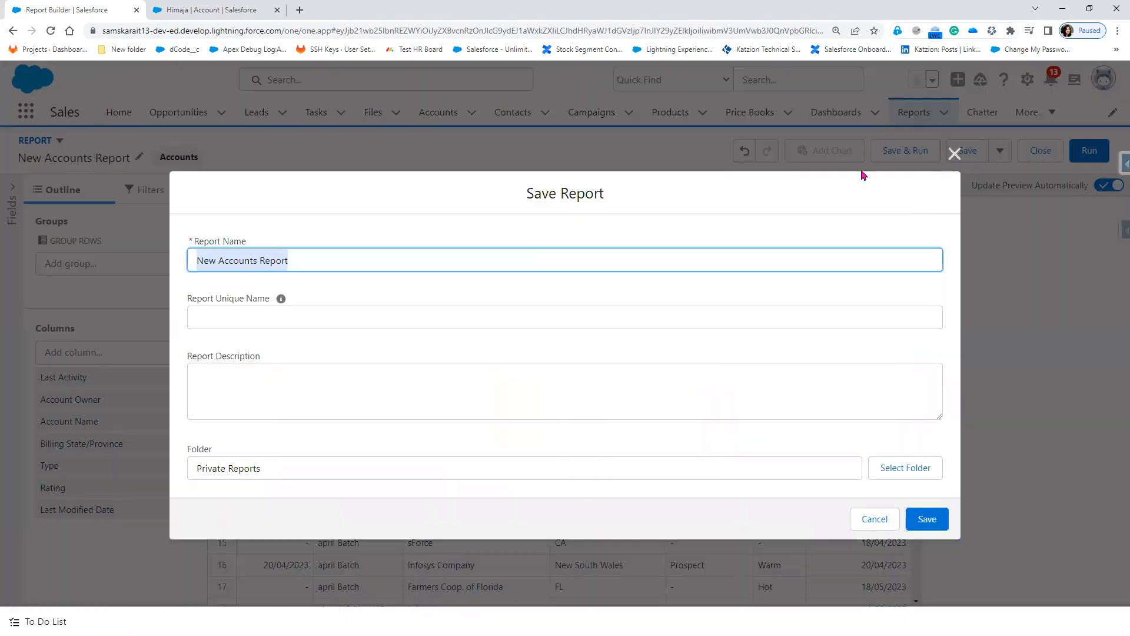
click(405, 270)
key(ctrl+a)
text(T)
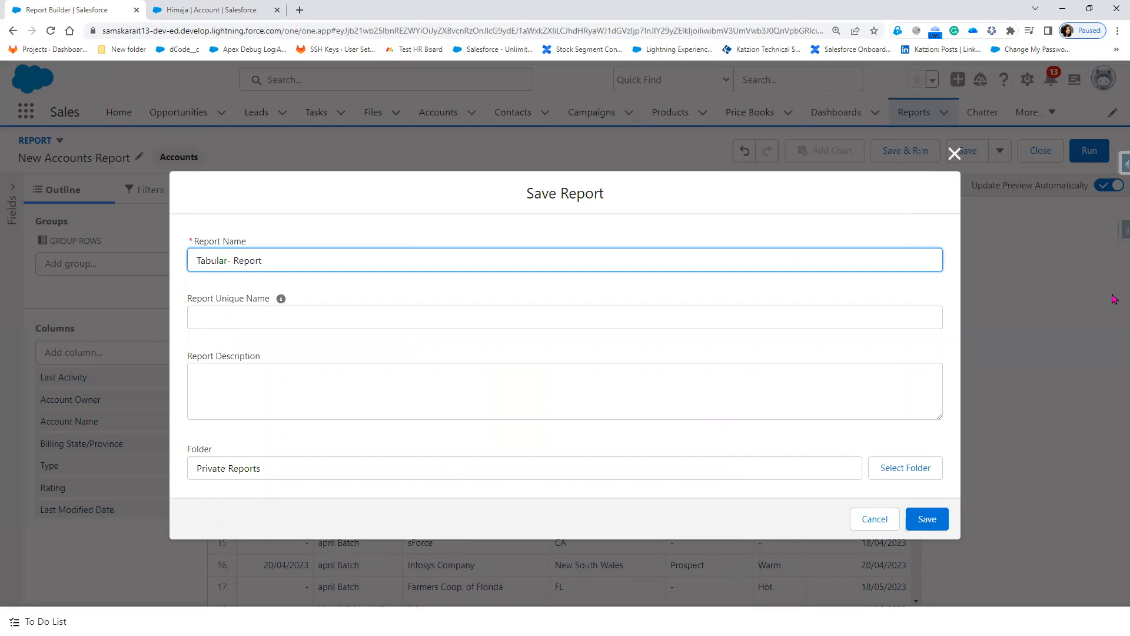
click(606, 468)
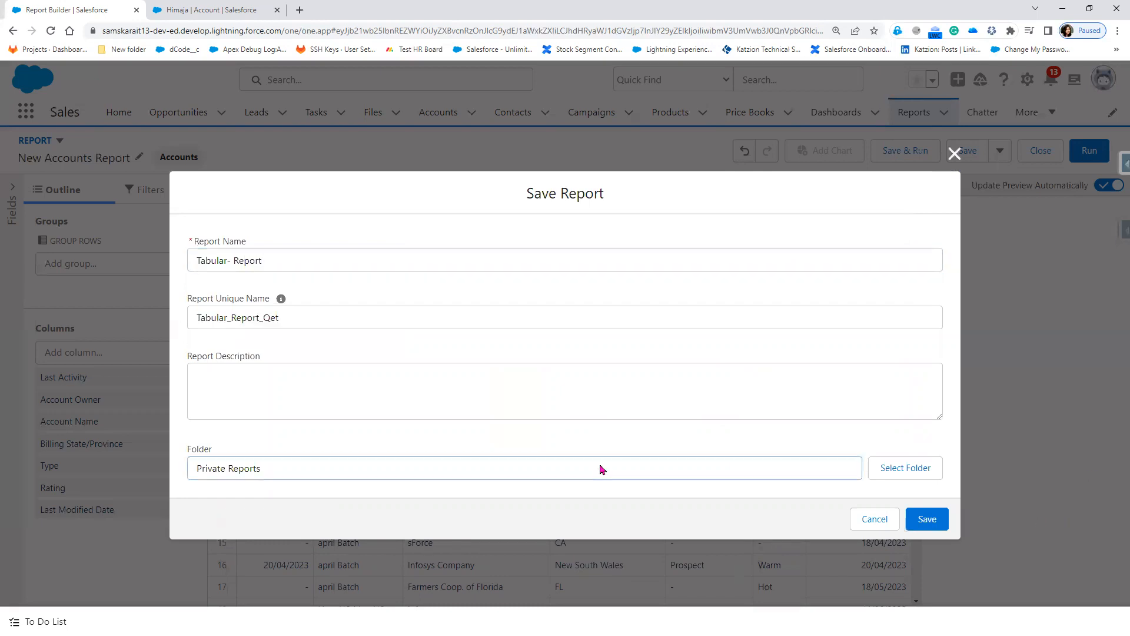
click(895, 470)
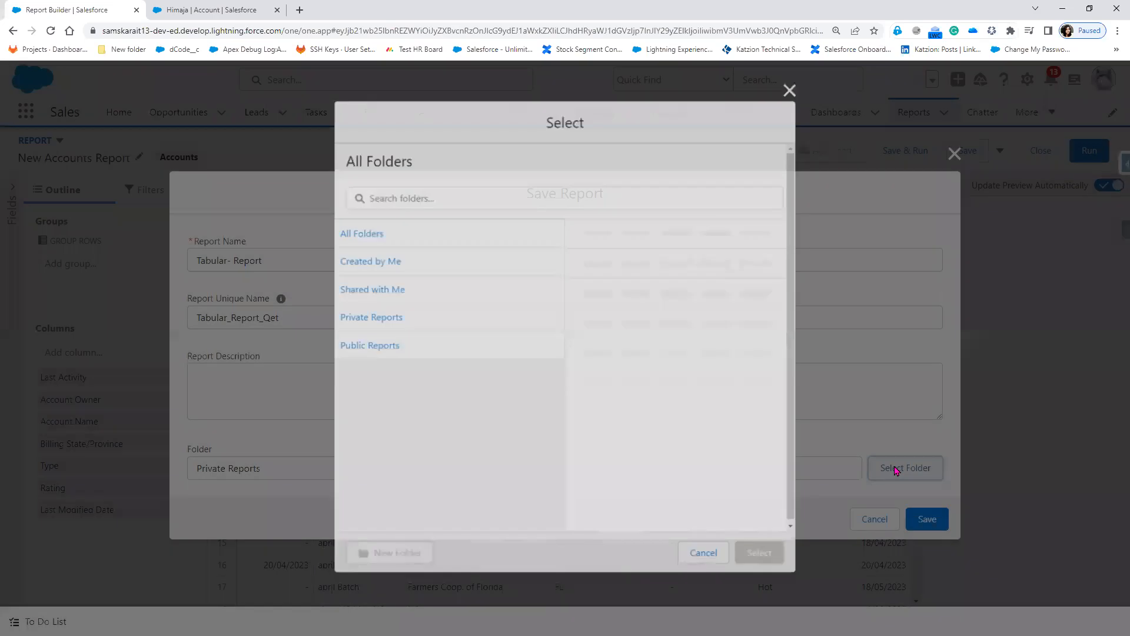
click(384, 233)
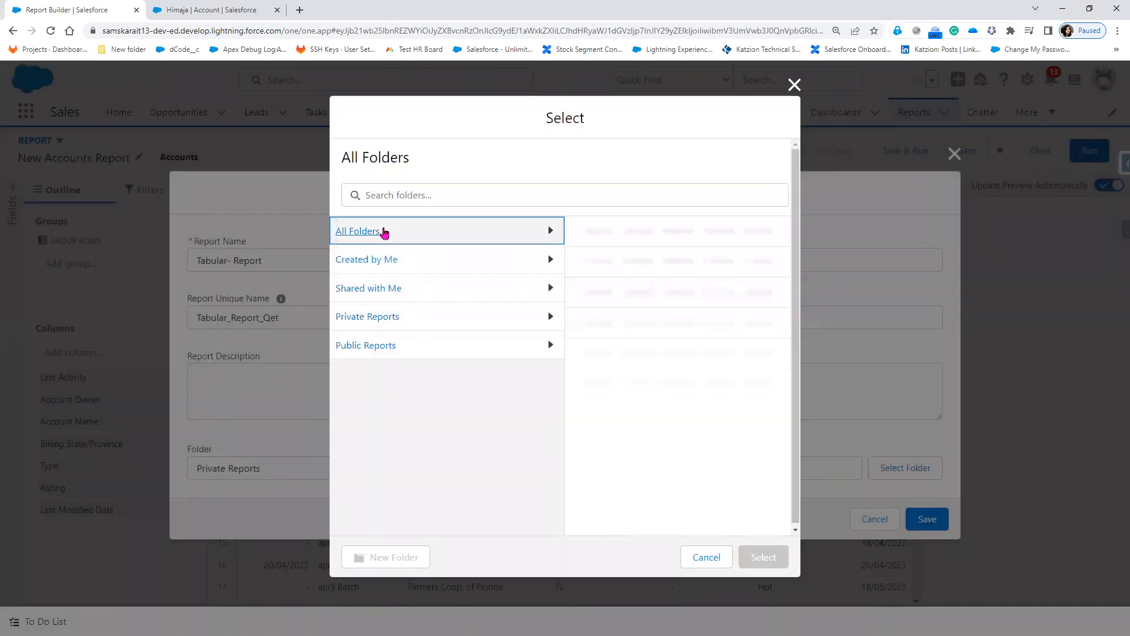
click(649, 354)
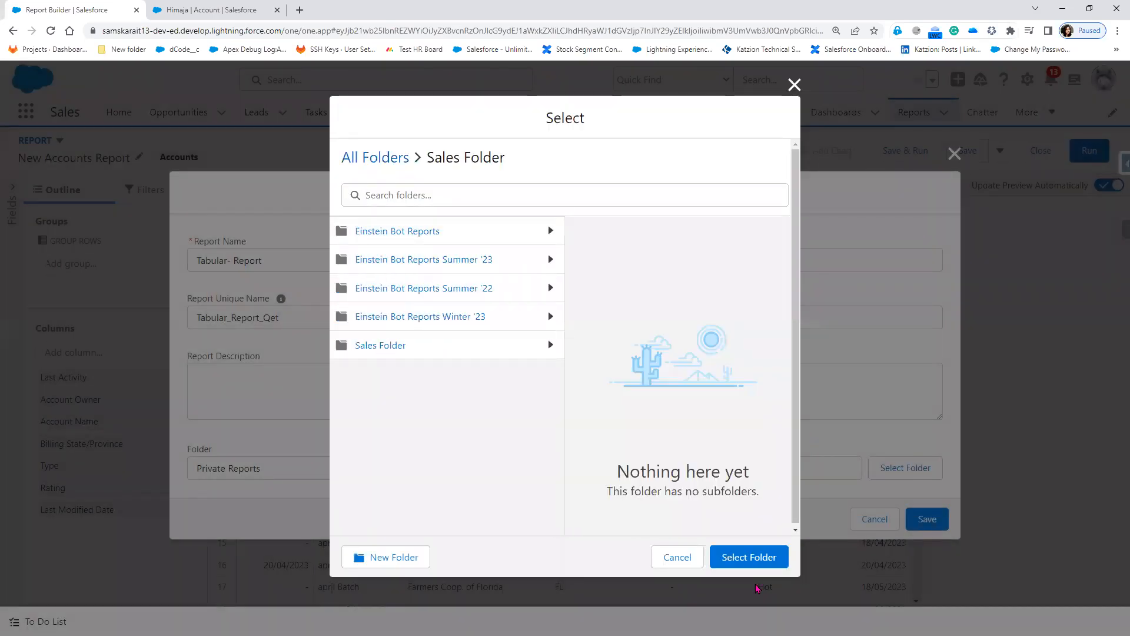
click(753, 560)
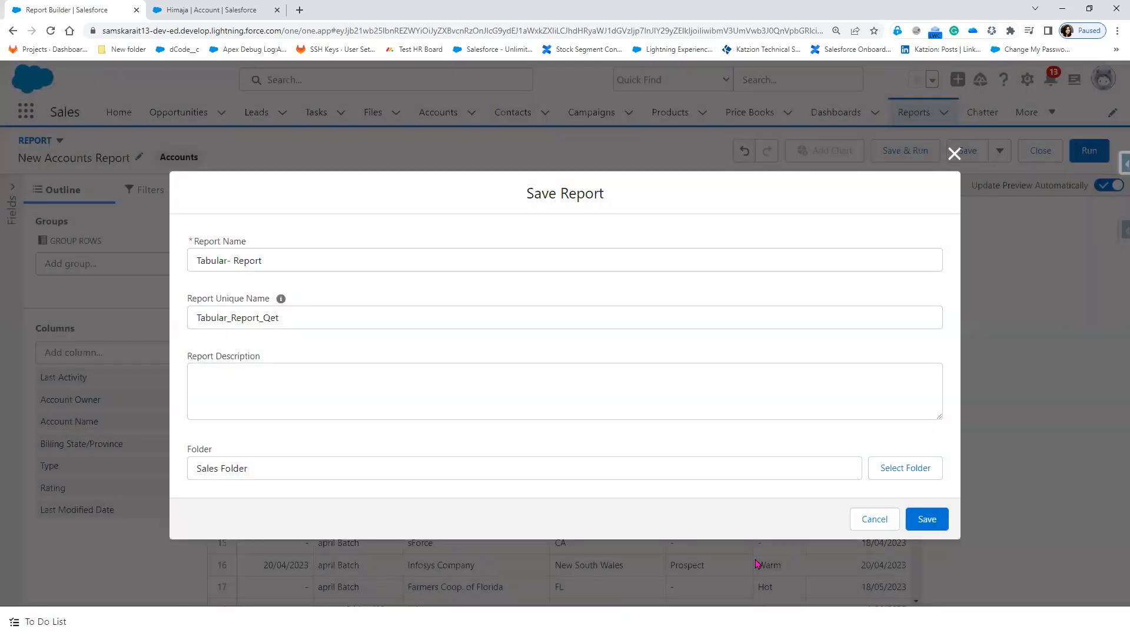
click(943, 528)
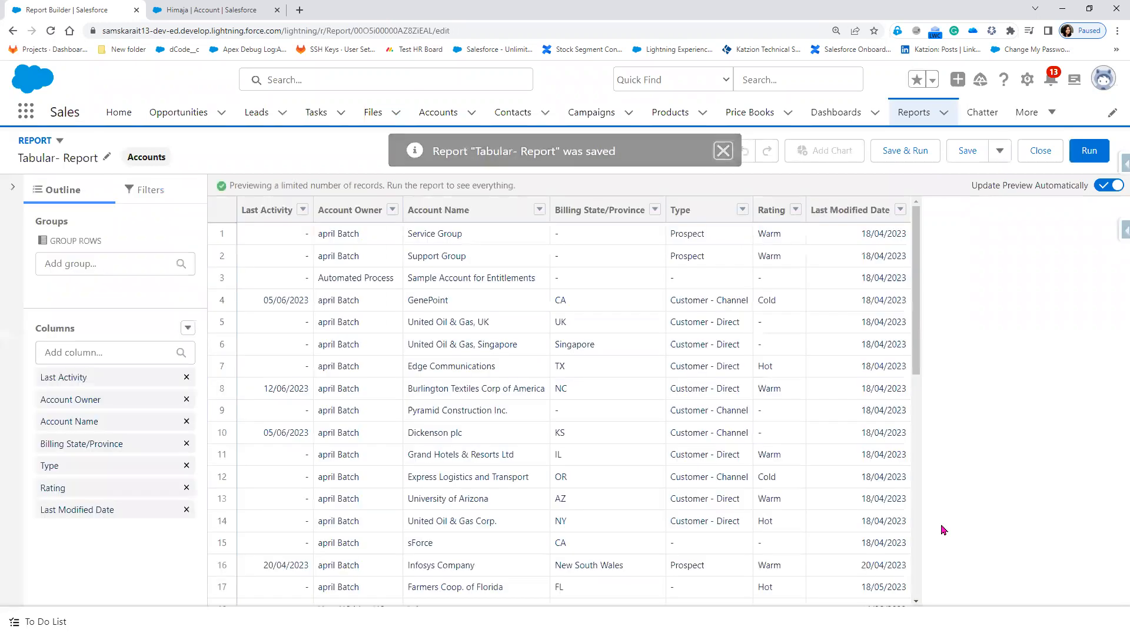
Step: Add a 'Customer - Direct' row-level formula column from the pasted IF formula, 0 decimals
click(188, 327)
click(149, 405)
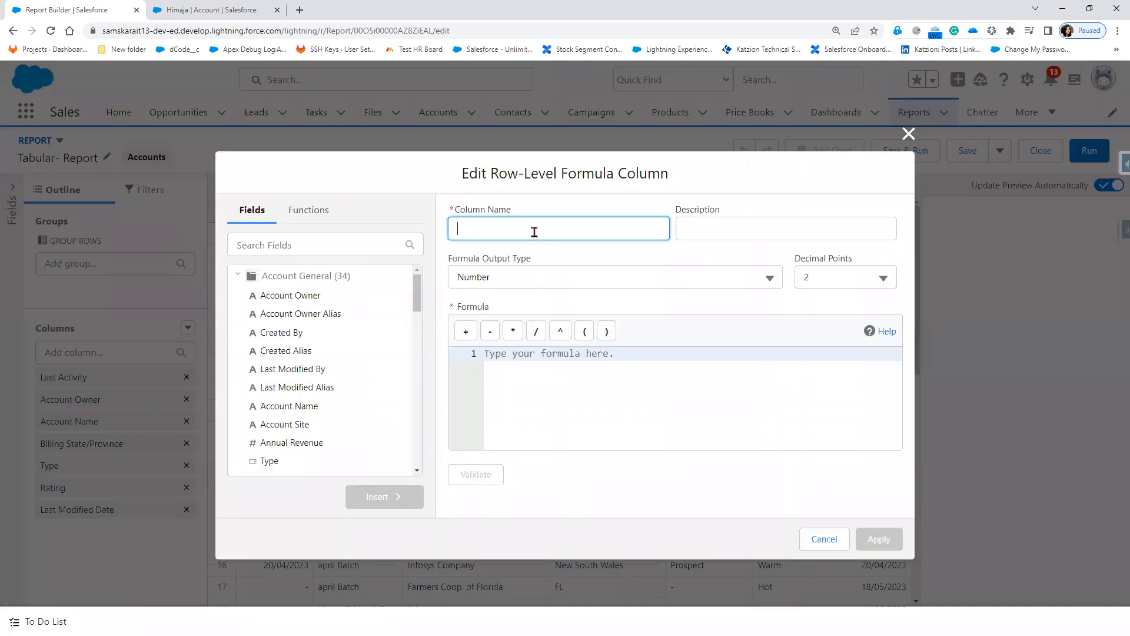
click(534, 368)
key(ctrl+v)
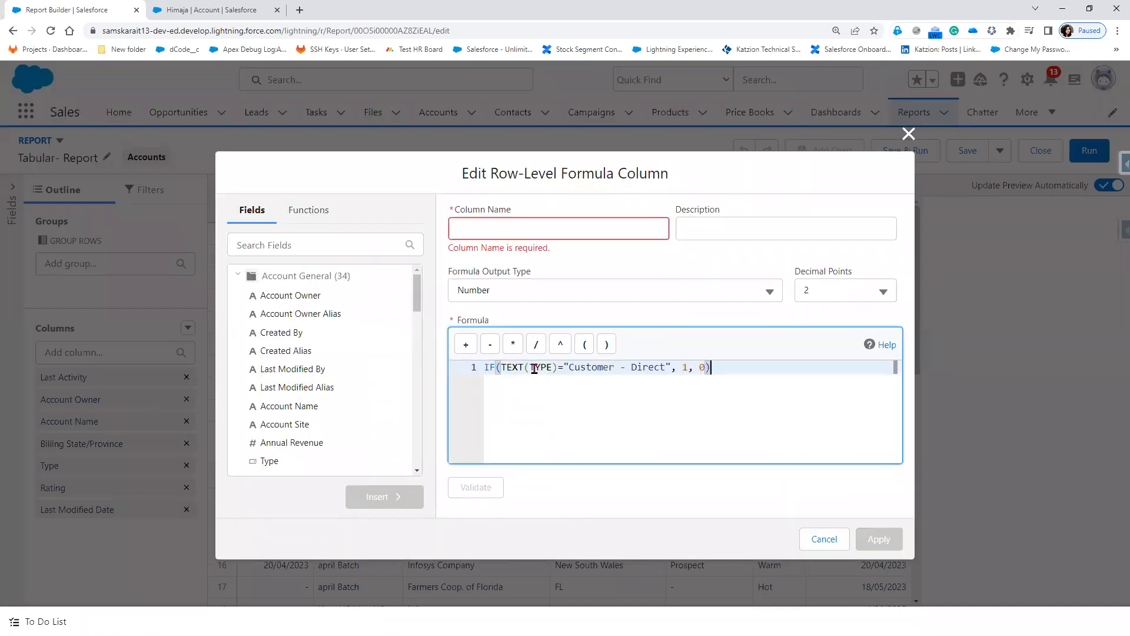
drag(568, 367, 665, 367)
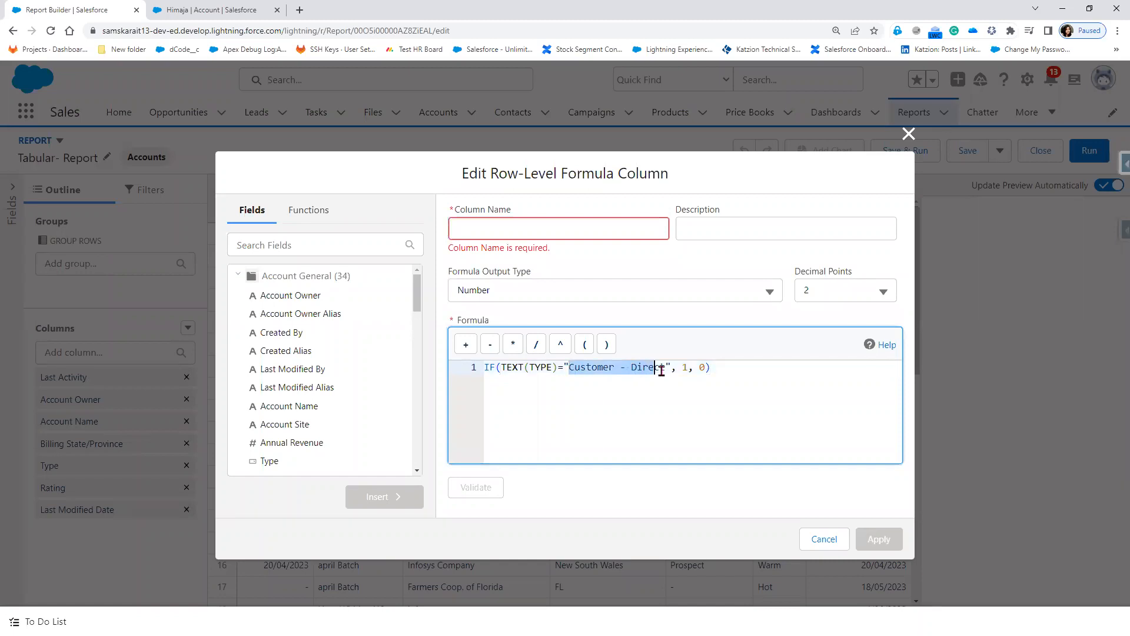
click(485, 222)
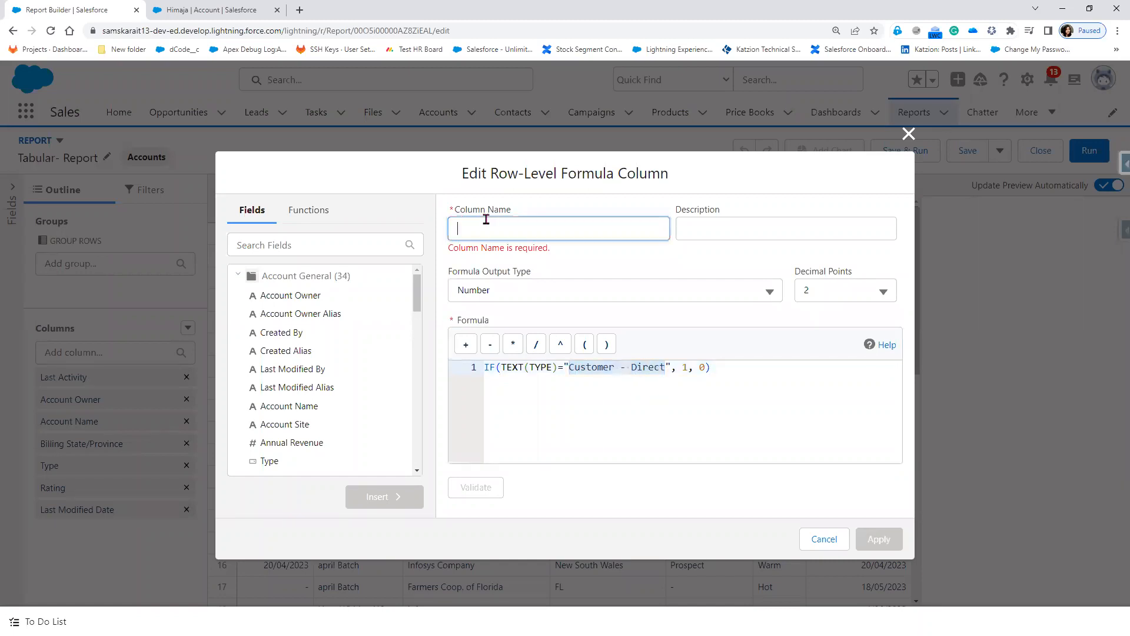
key(ctrl+v)
click(850, 280)
click(824, 304)
click(478, 477)
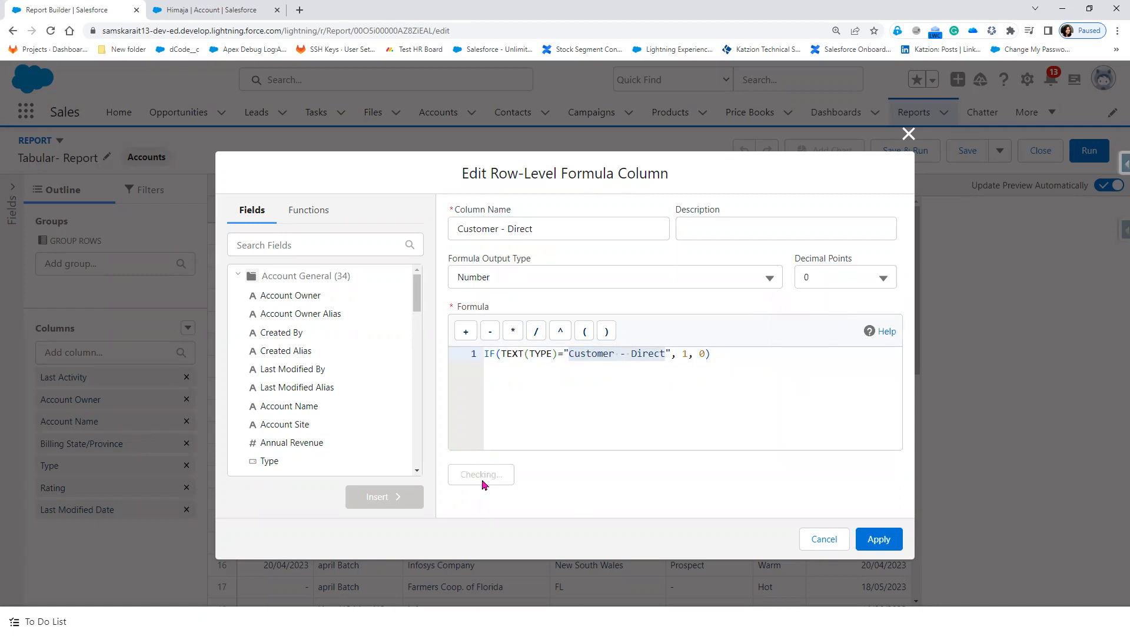
click(879, 540)
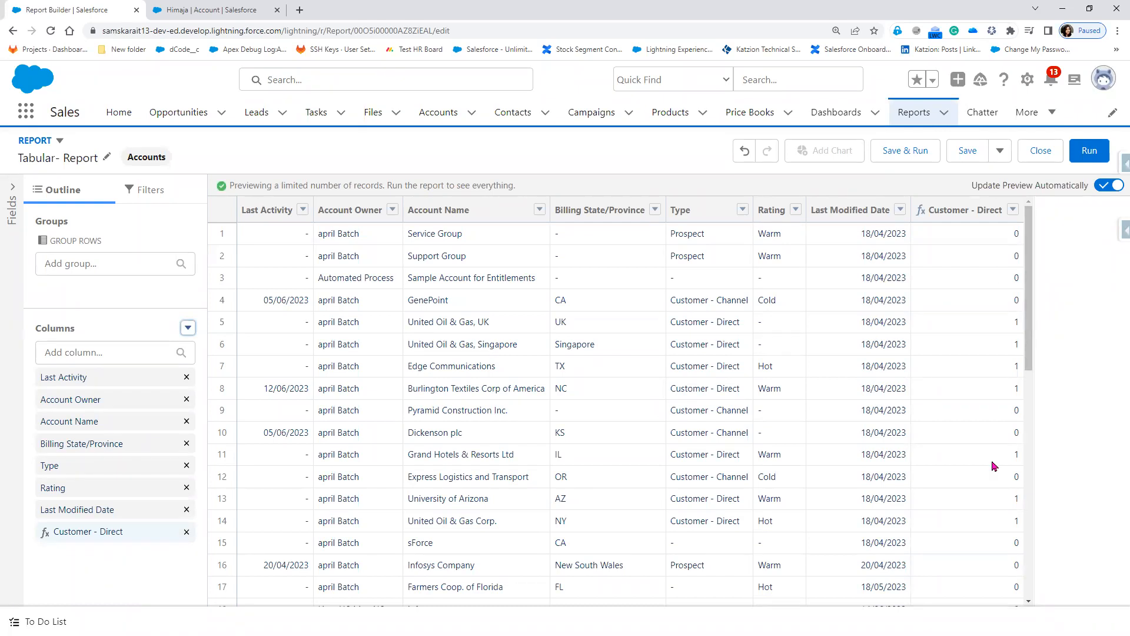
Step: Save the Tabular- Report and run it to view all 42 records
scroll(993, 467, down, 6)
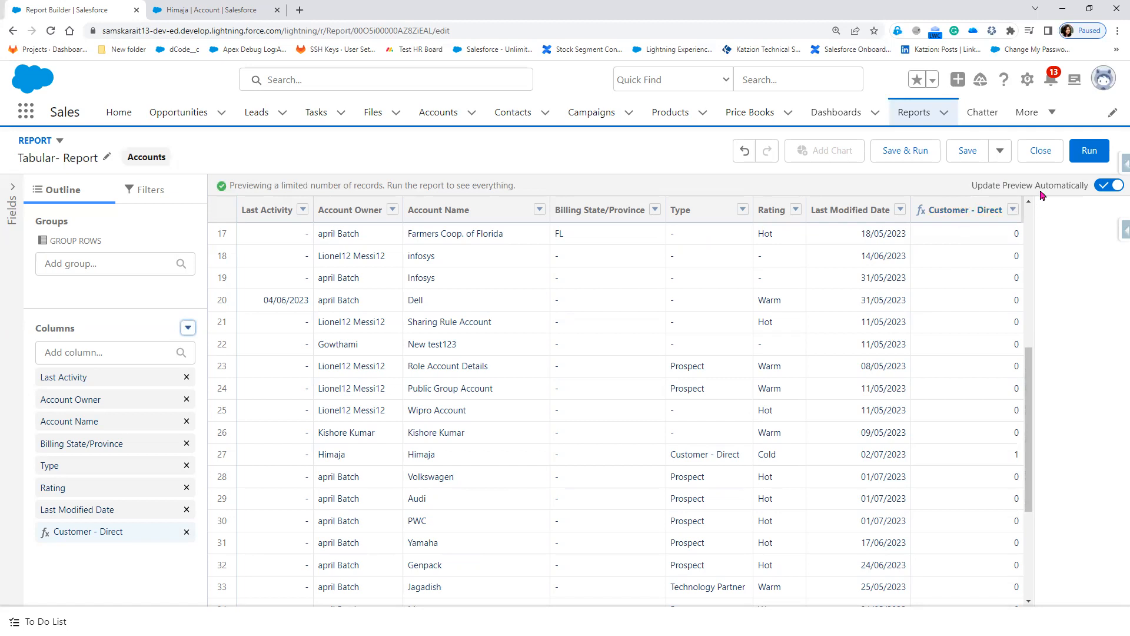
click(969, 155)
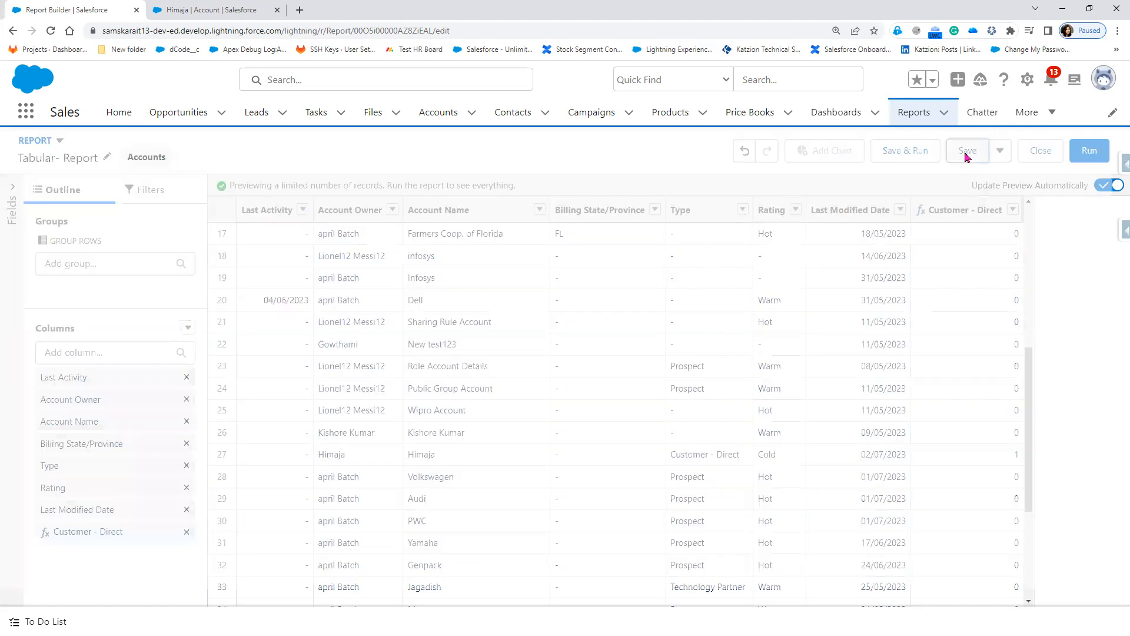
click(1090, 152)
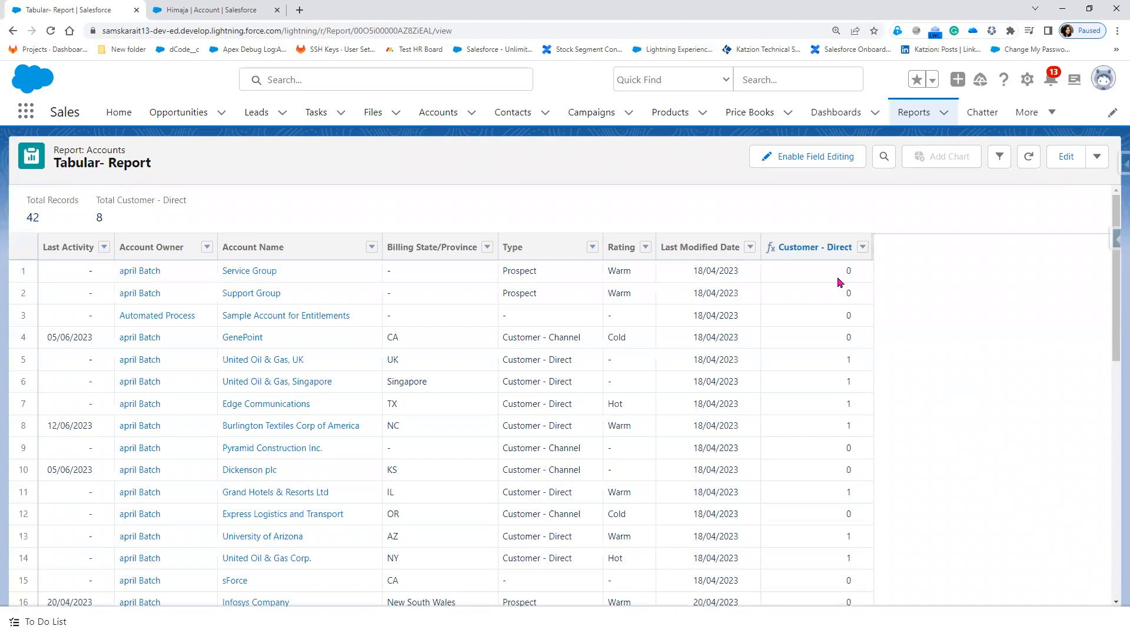
drag(835, 365, 942, 419)
scroll(942, 419, down, 7)
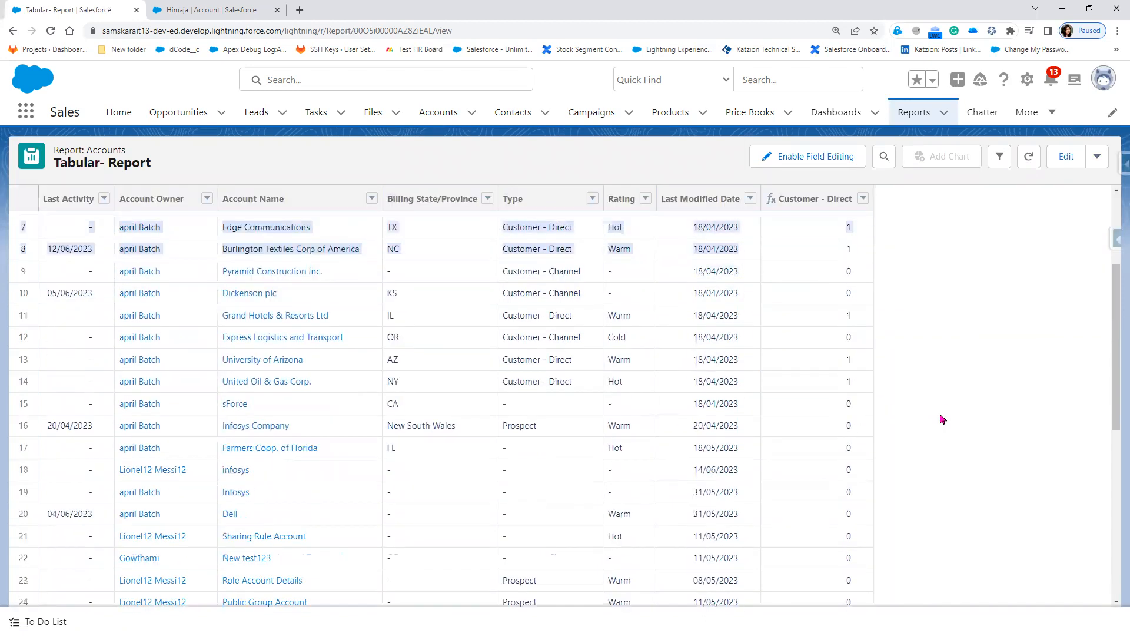
scroll(924, 400, down, 2)
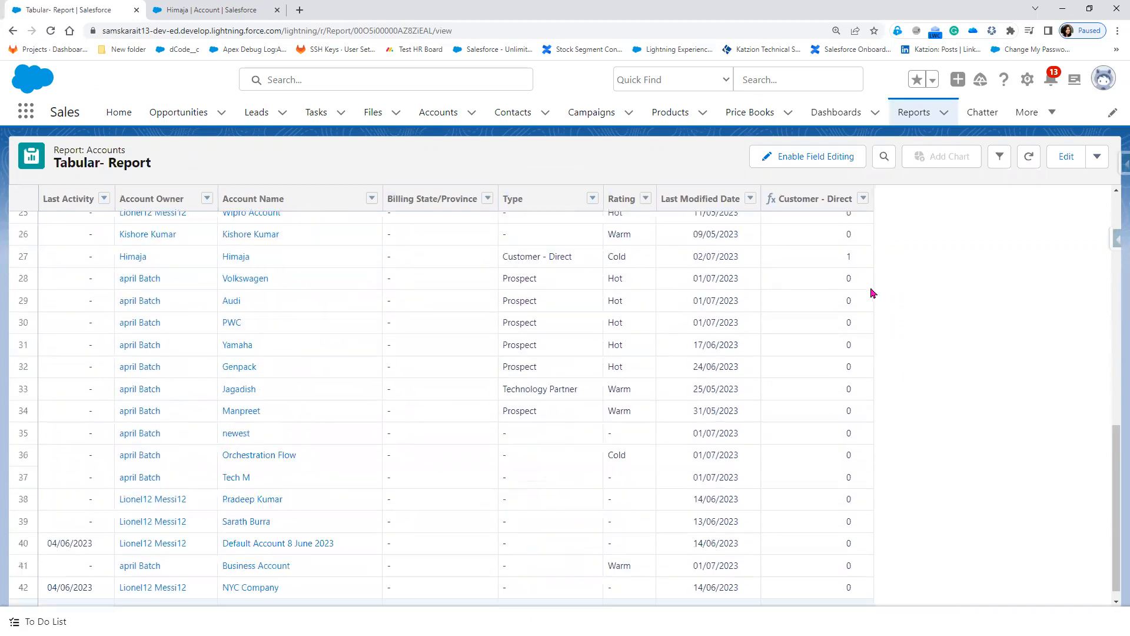
click(842, 261)
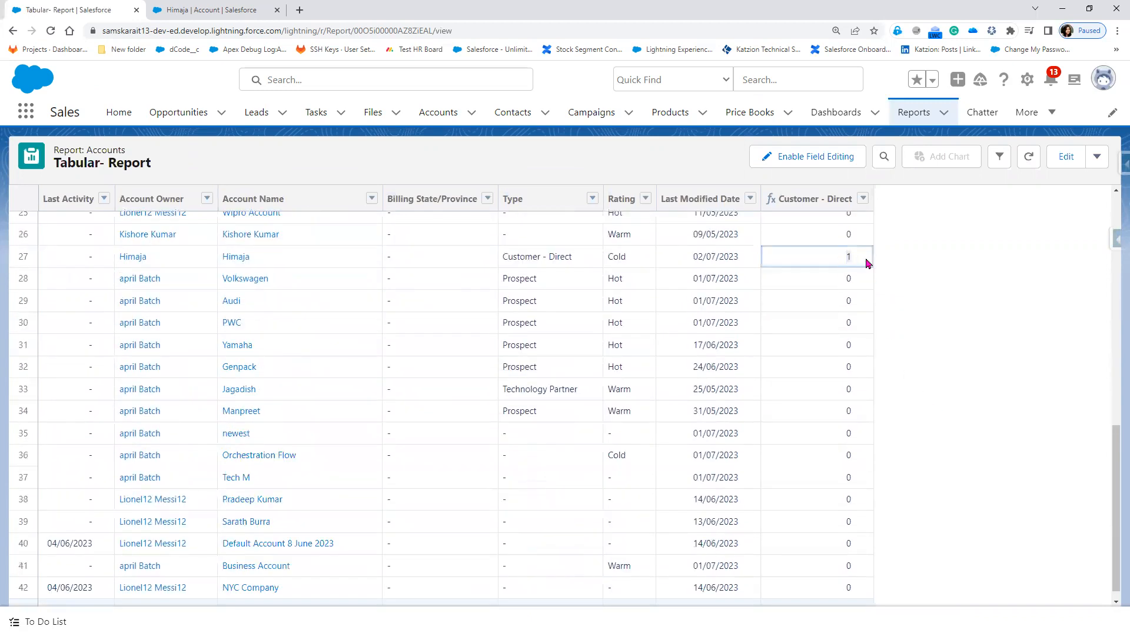
scroll(878, 441, down, 1)
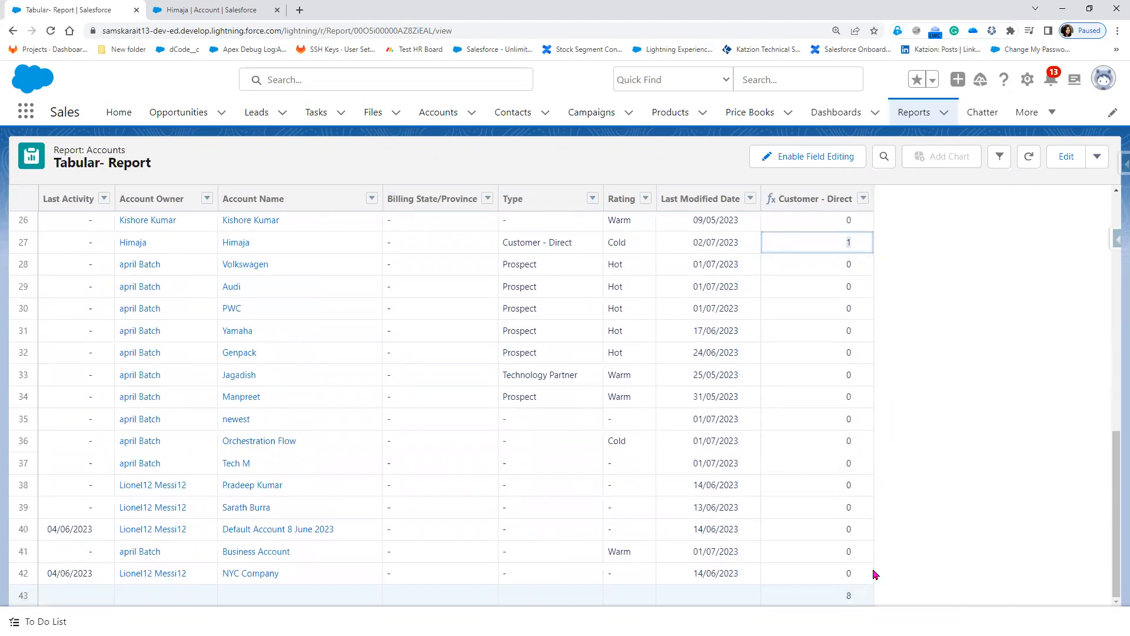
click(843, 597)
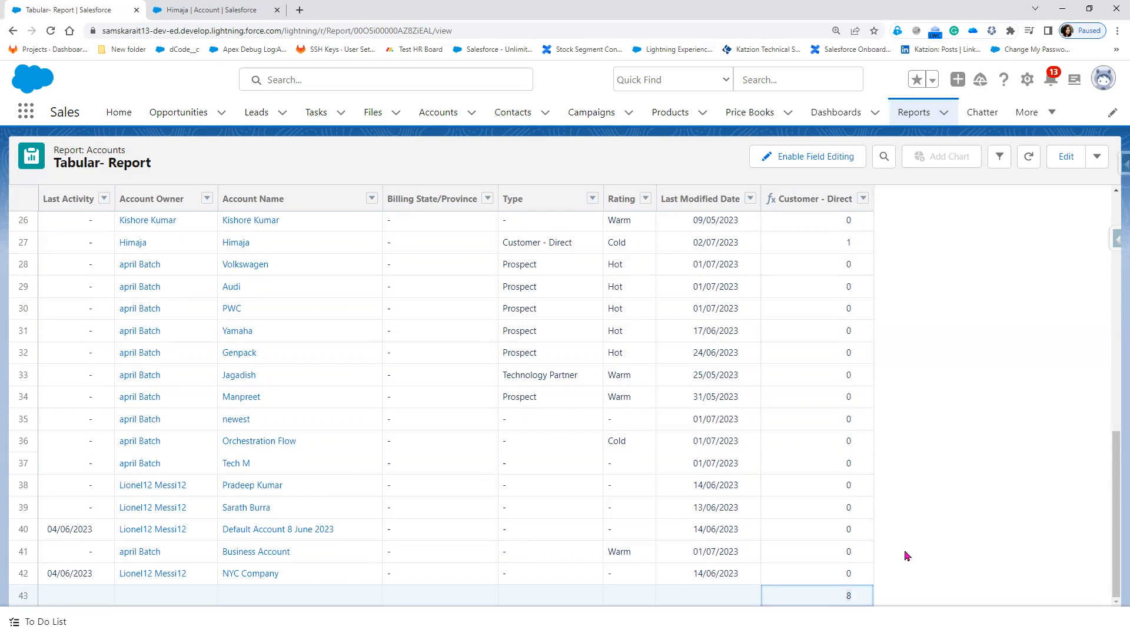
scroll(907, 556, up, 10)
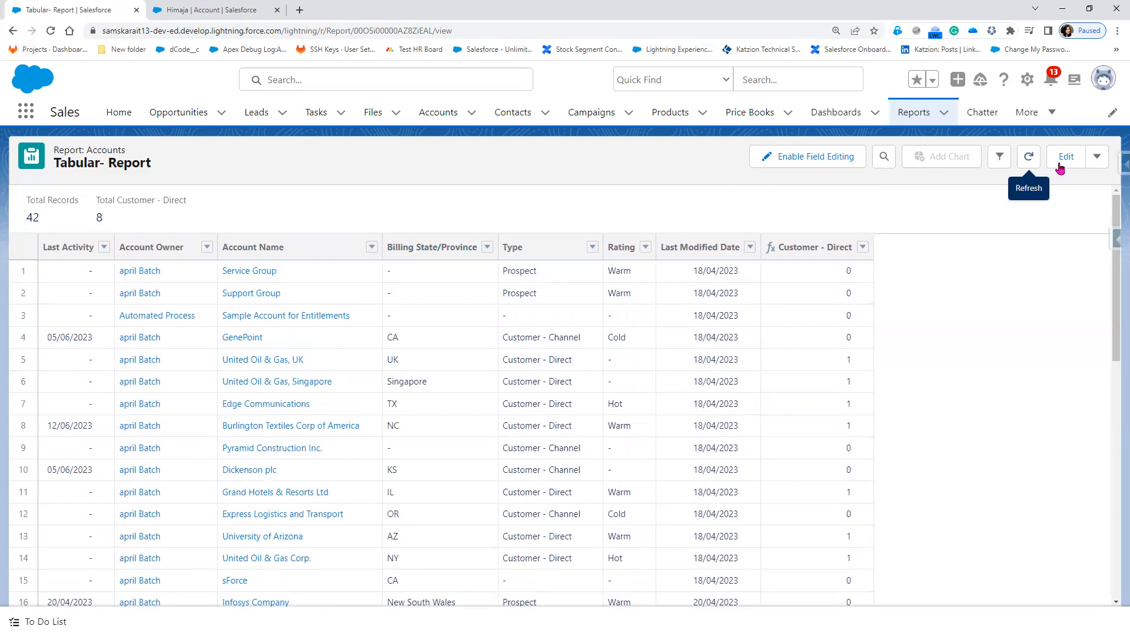
Step: Open the Summary-All Account report, then return to the Recent reports list
click(913, 119)
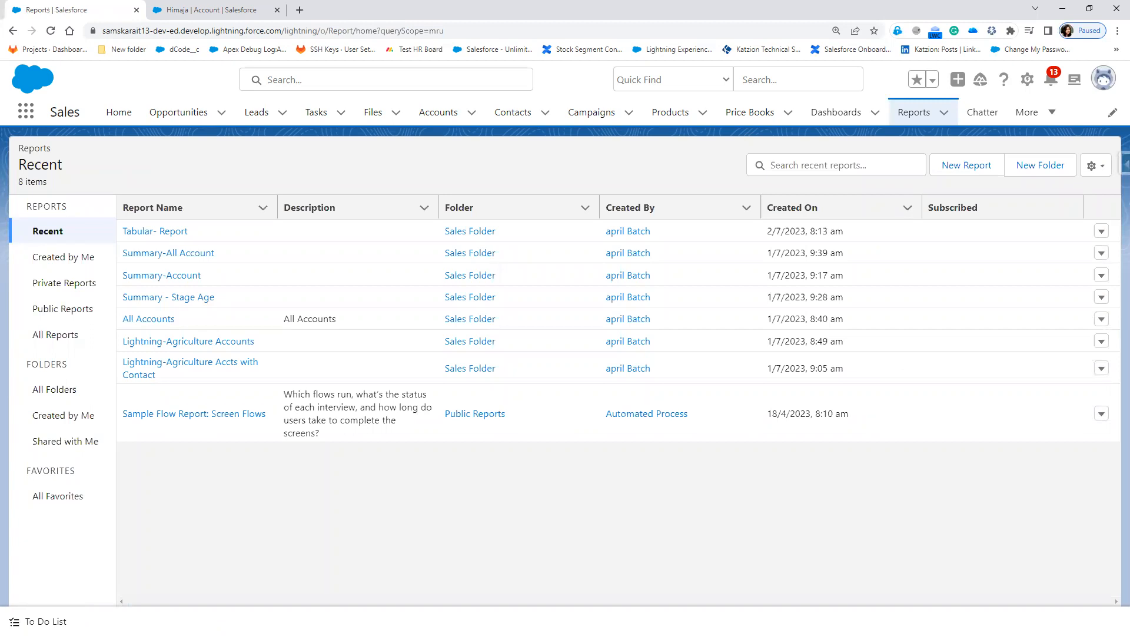
click(160, 257)
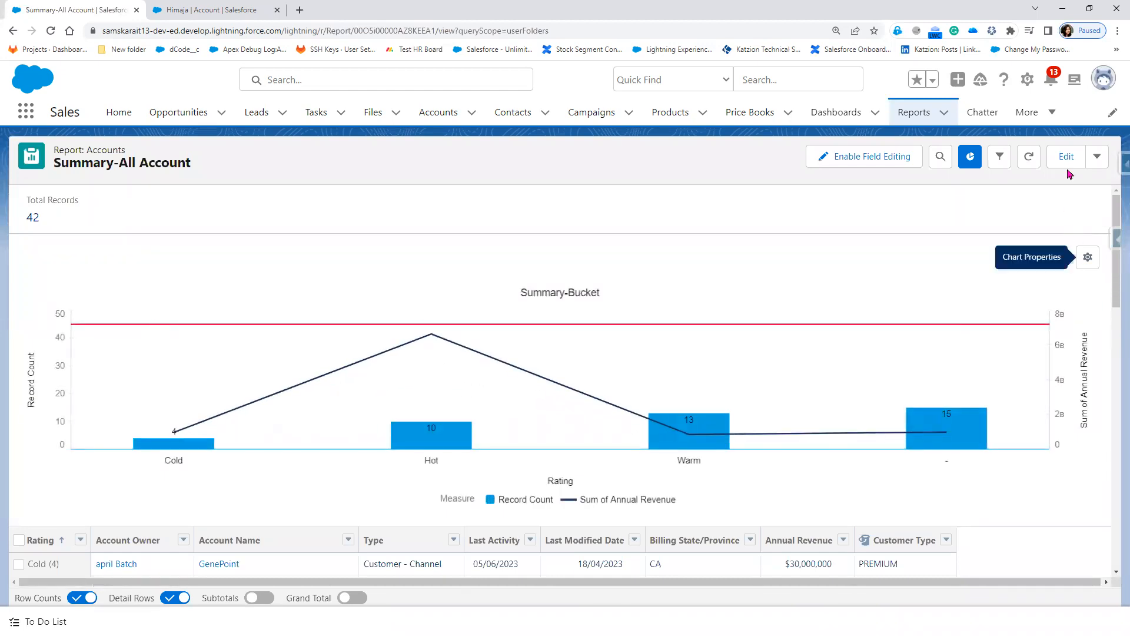
click(914, 113)
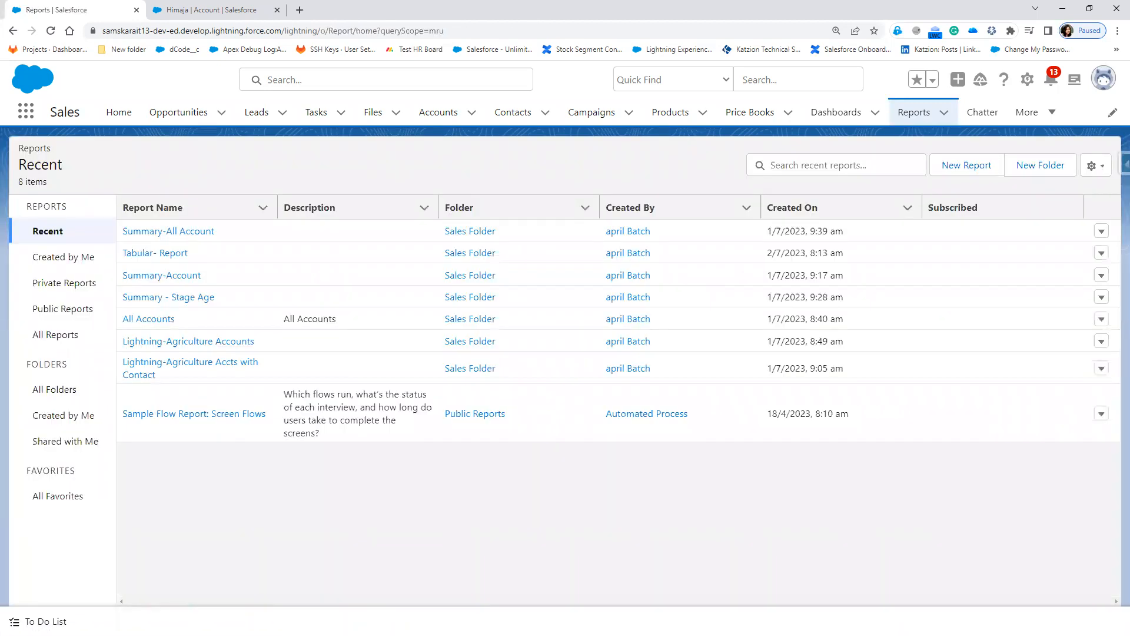
Step: Create a new report of the Opportunities report type
click(975, 166)
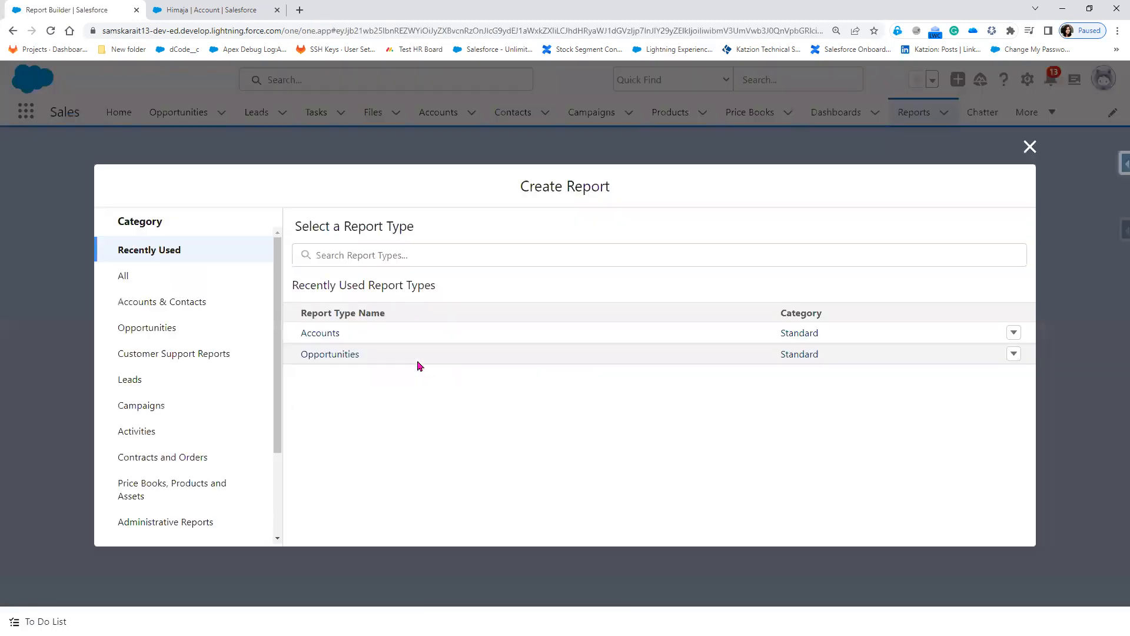
click(330, 353)
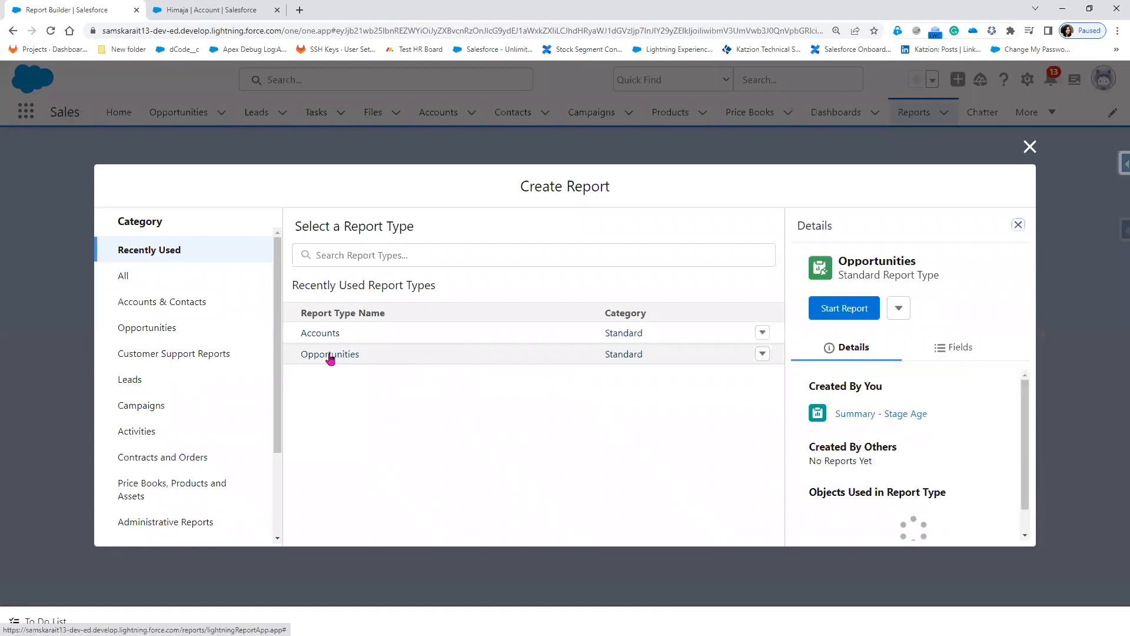
click(844, 314)
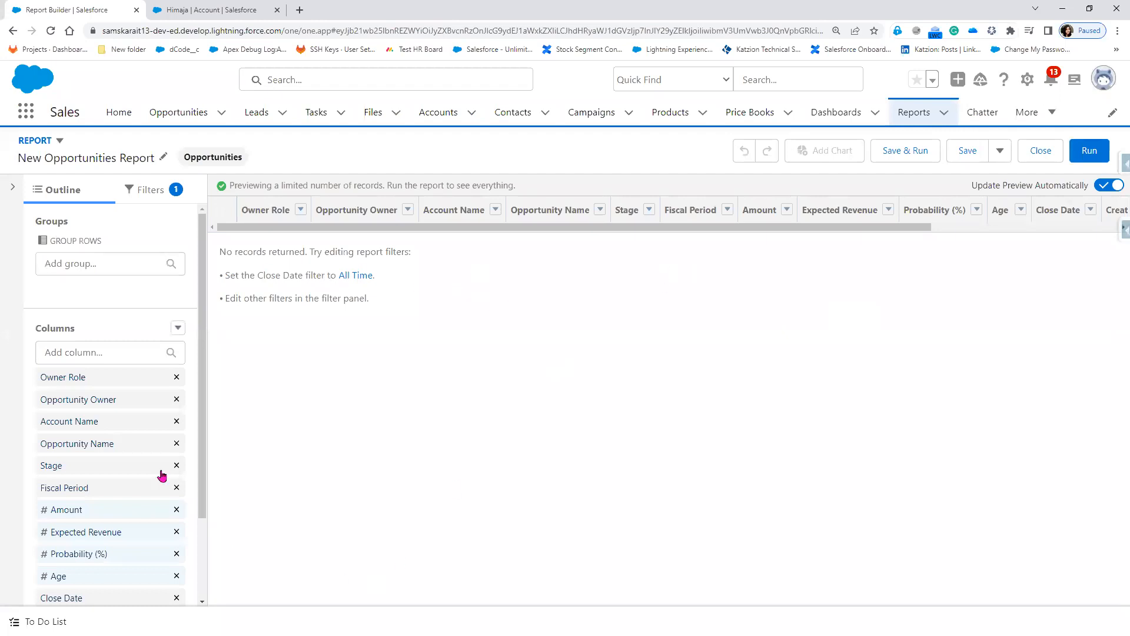
Step: Set the Close Date filter range to All Time
click(165, 195)
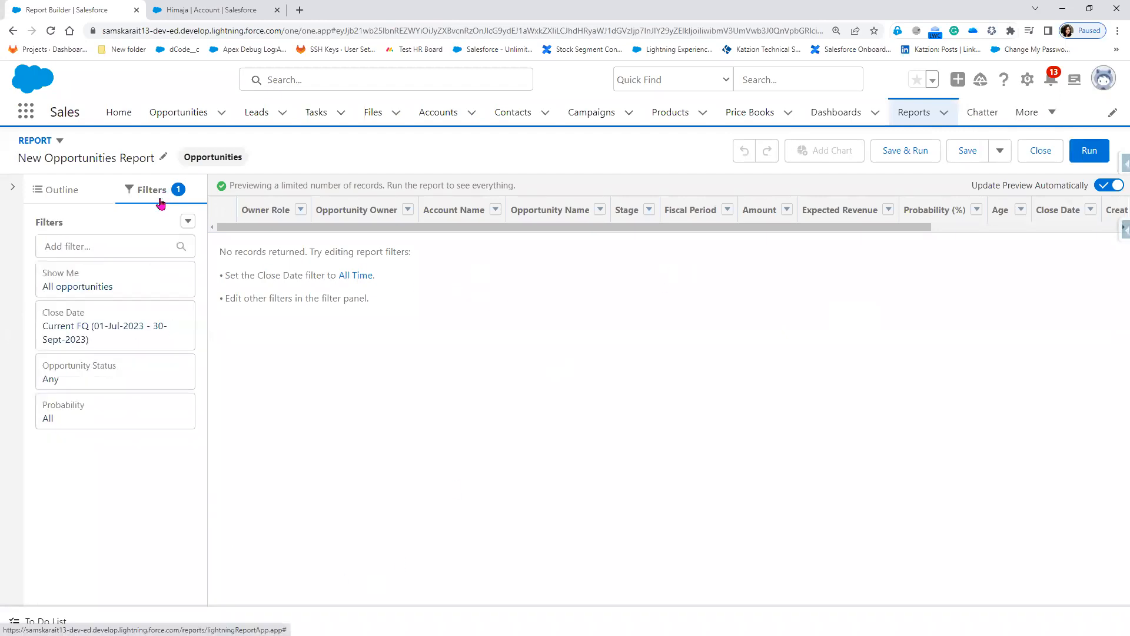
click(147, 343)
click(247, 301)
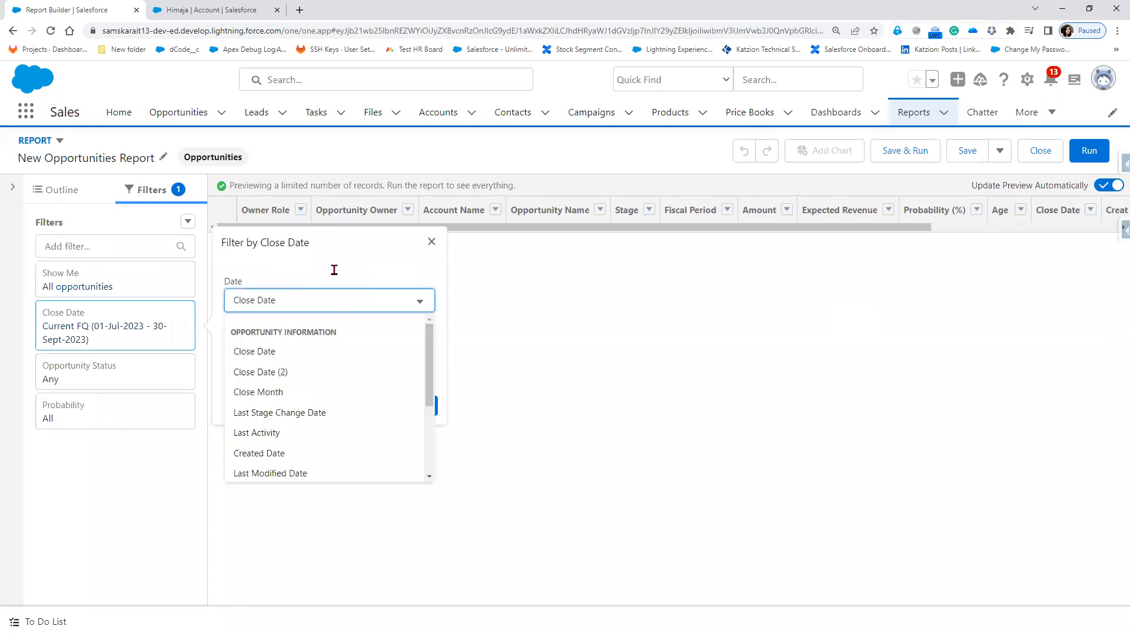
click(333, 268)
click(324, 352)
click(319, 364)
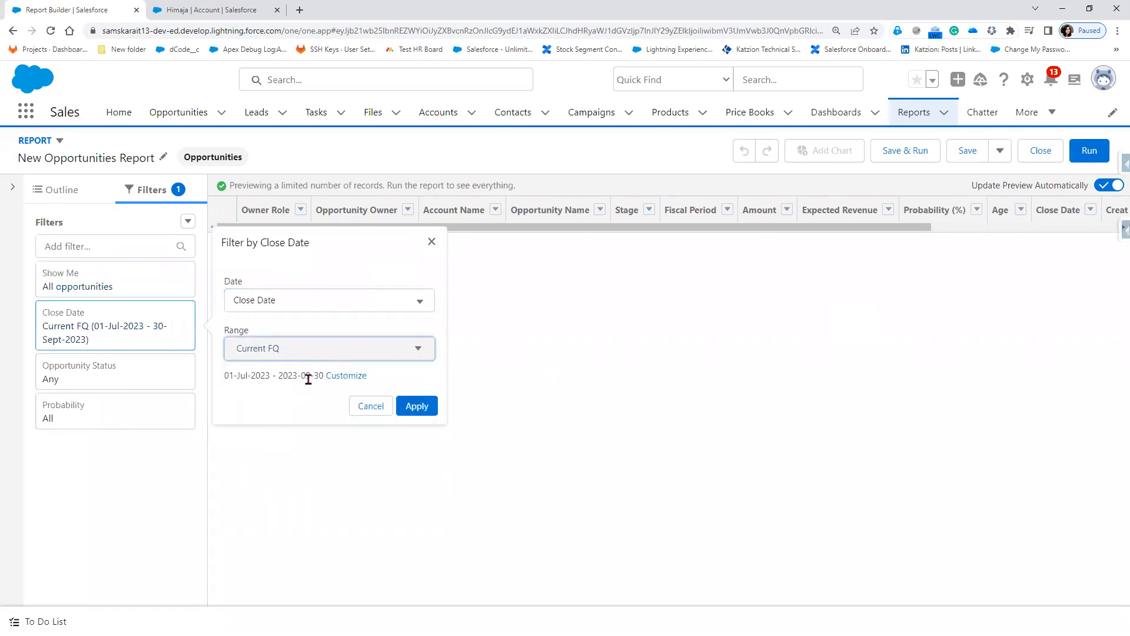
click(311, 355)
click(294, 380)
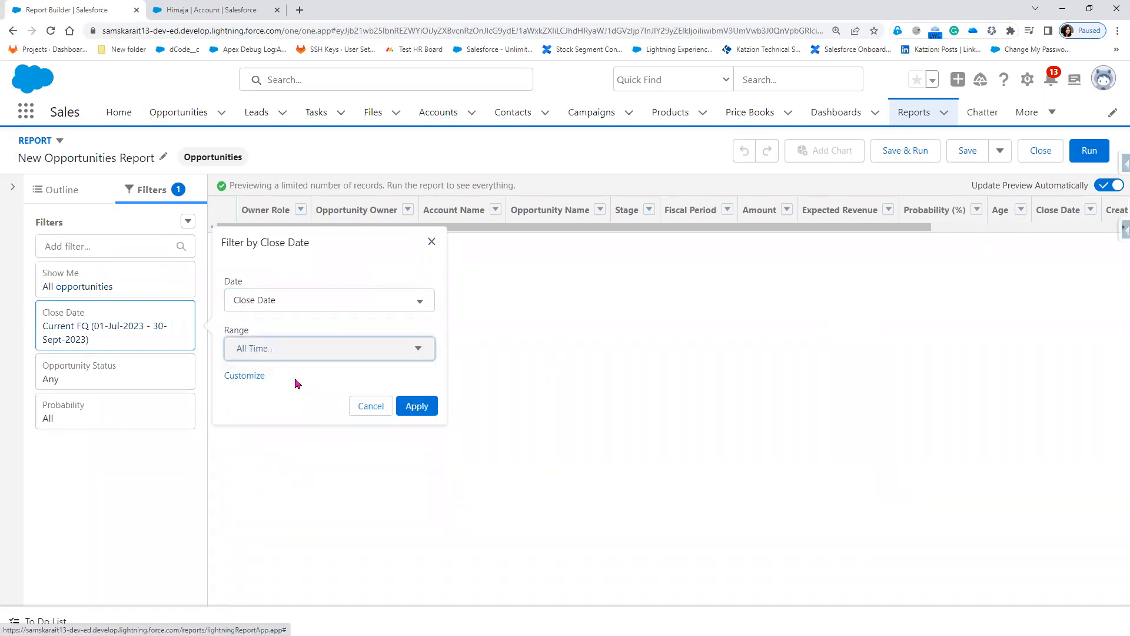
click(417, 406)
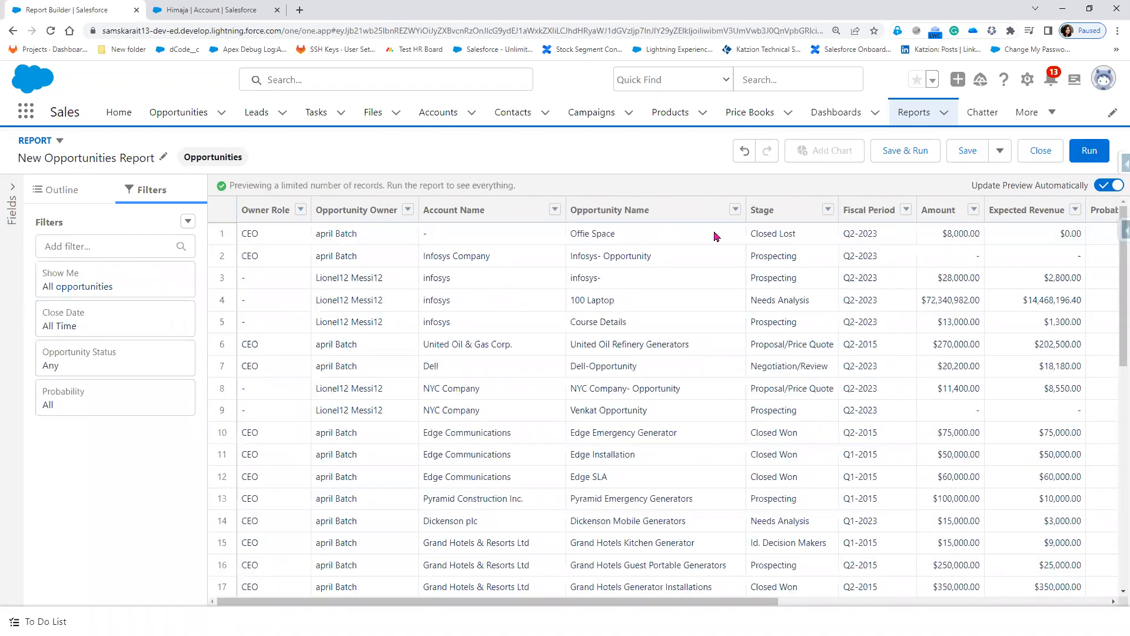
Step: Remove the Owner Role and Fiscal Period columns, then inspect the first Created Date
click(68, 198)
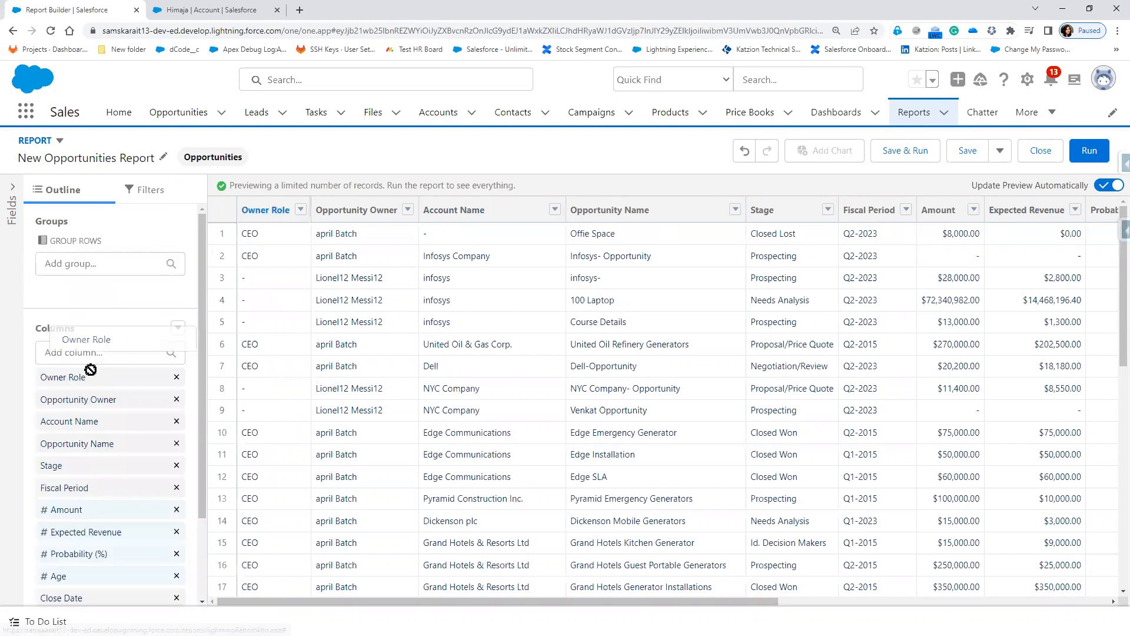
click(176, 378)
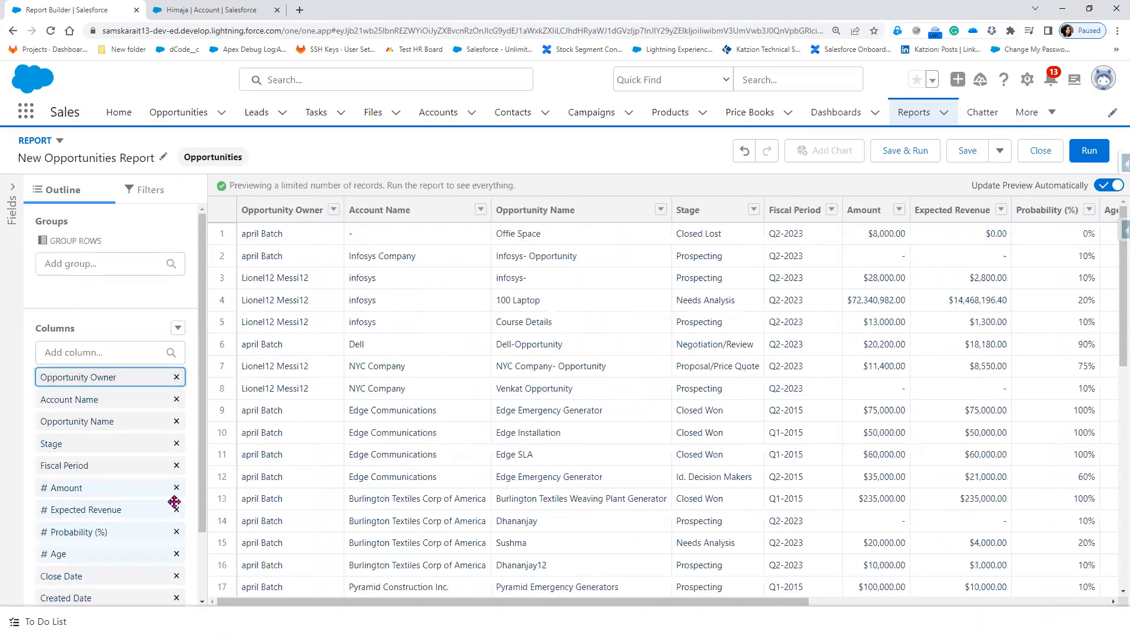
scroll(174, 500, down, 3)
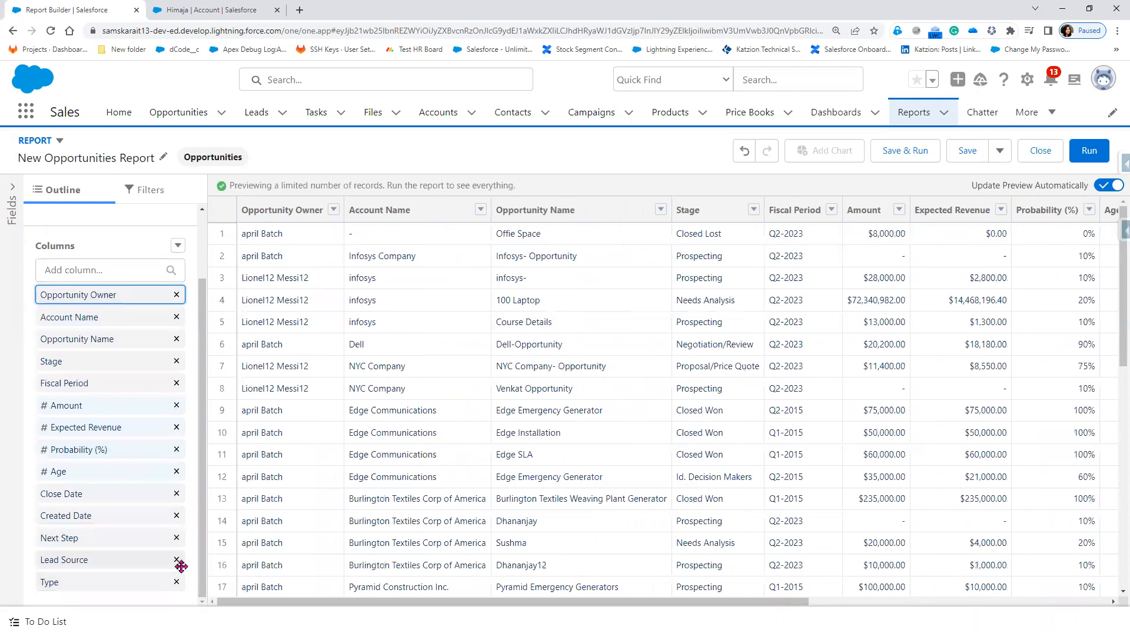
click(176, 383)
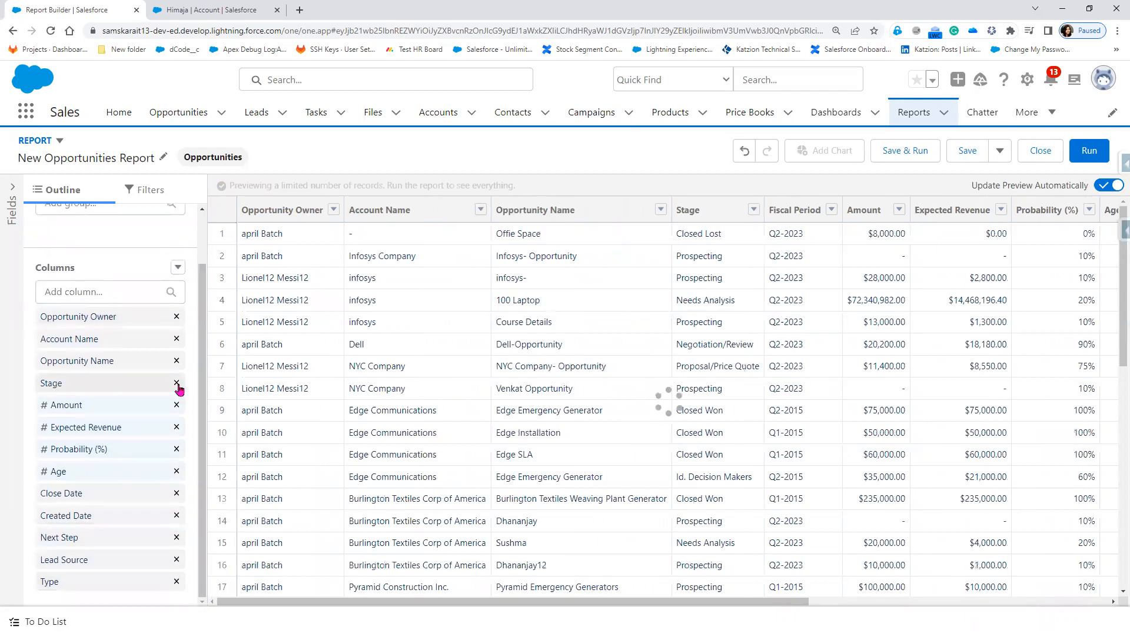
drag(628, 605, 326, 599)
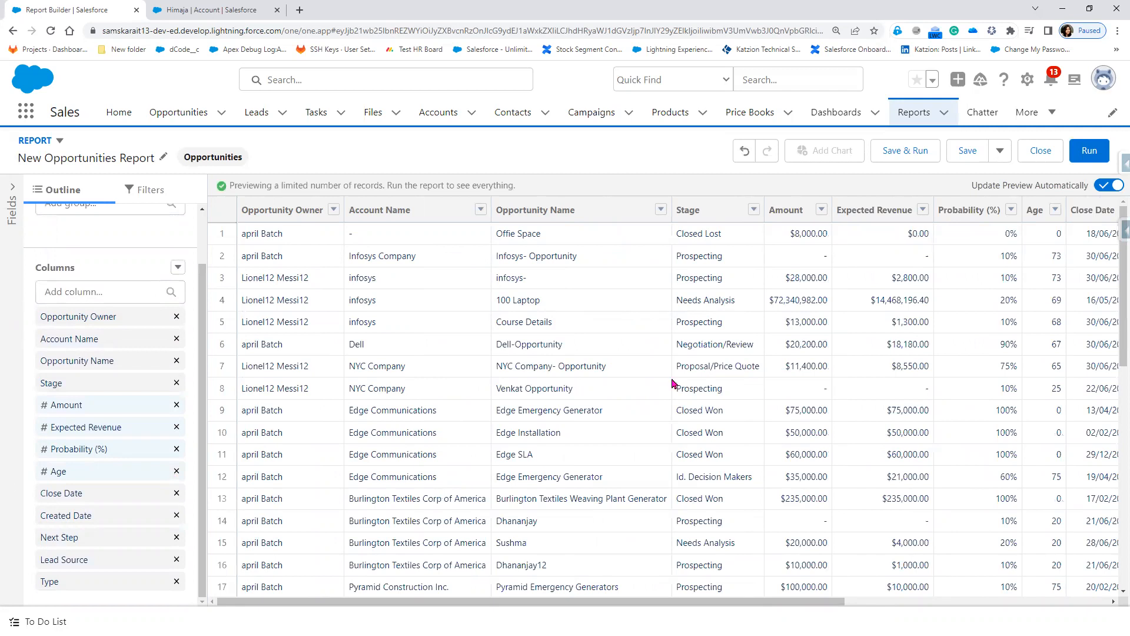
drag(719, 605, 939, 597)
click(878, 238)
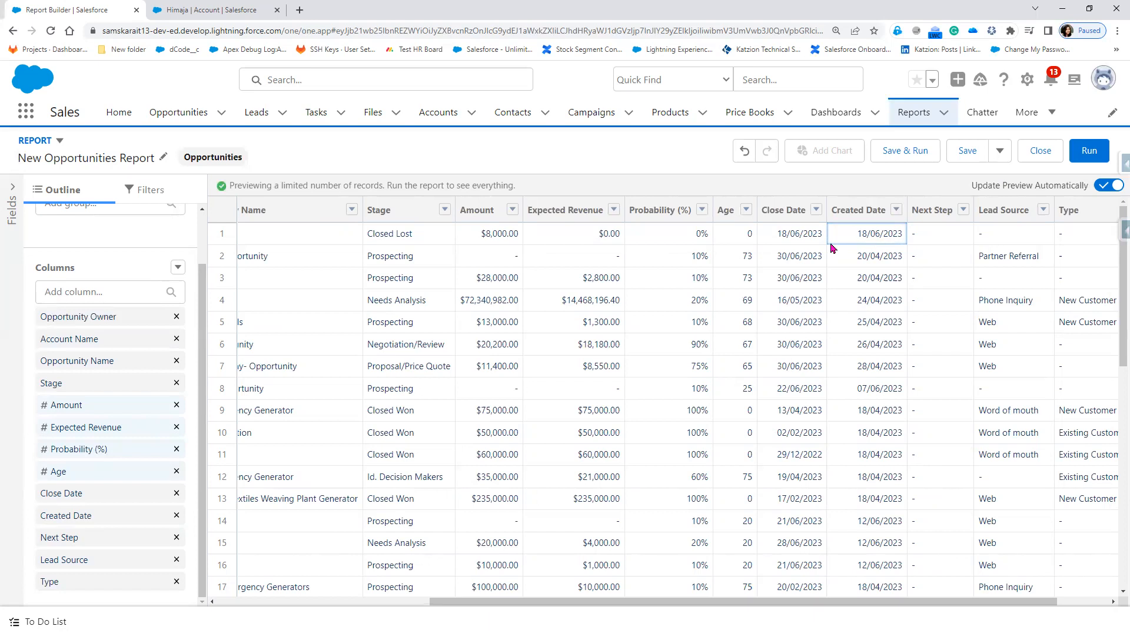
Step: Set the Opportunity Status filter to Open and review the filtered preview
scroll(115, 461, up, 1)
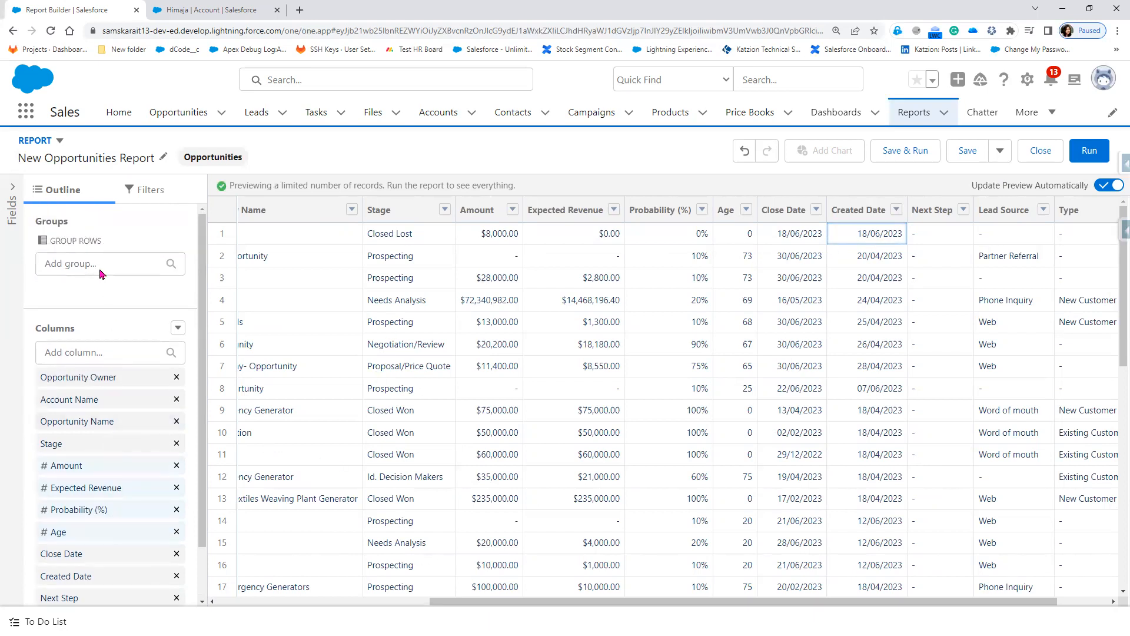
click(158, 196)
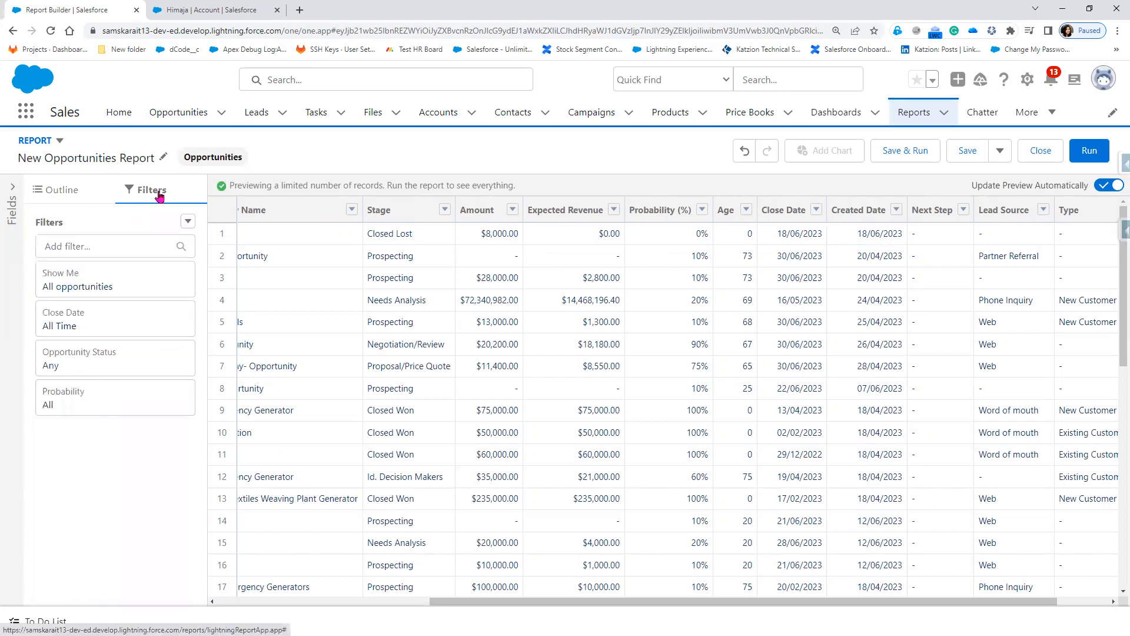
click(111, 370)
click(305, 381)
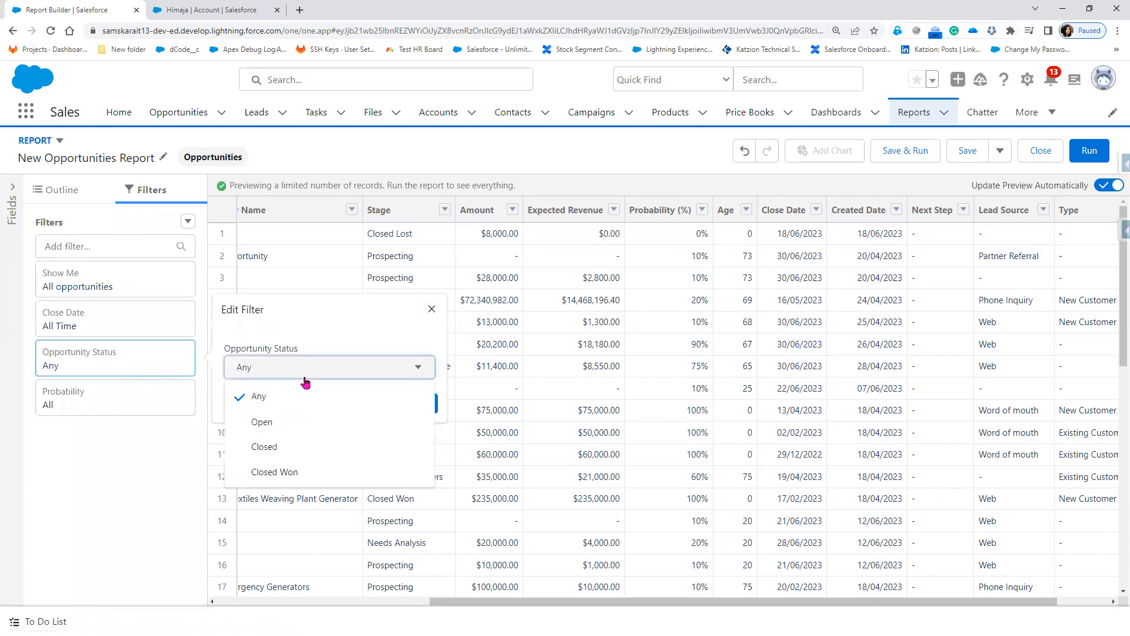
click(299, 433)
click(413, 411)
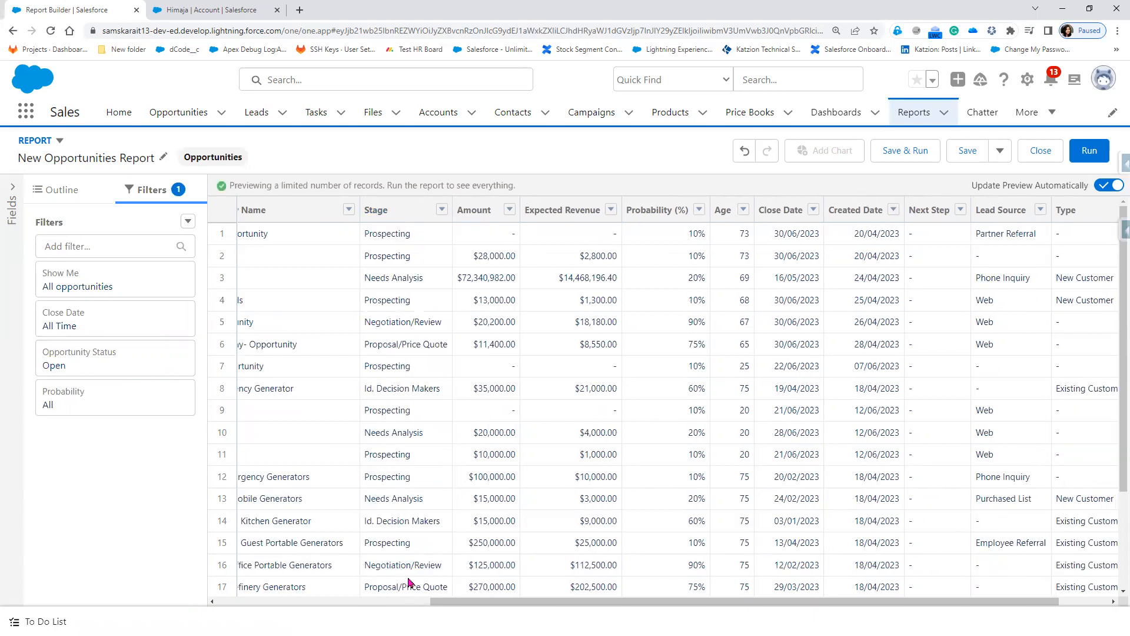
scroll(410, 582, down, 2)
scroll(410, 582, down, 1)
scroll(410, 582, up, 3)
drag(625, 599, 409, 604)
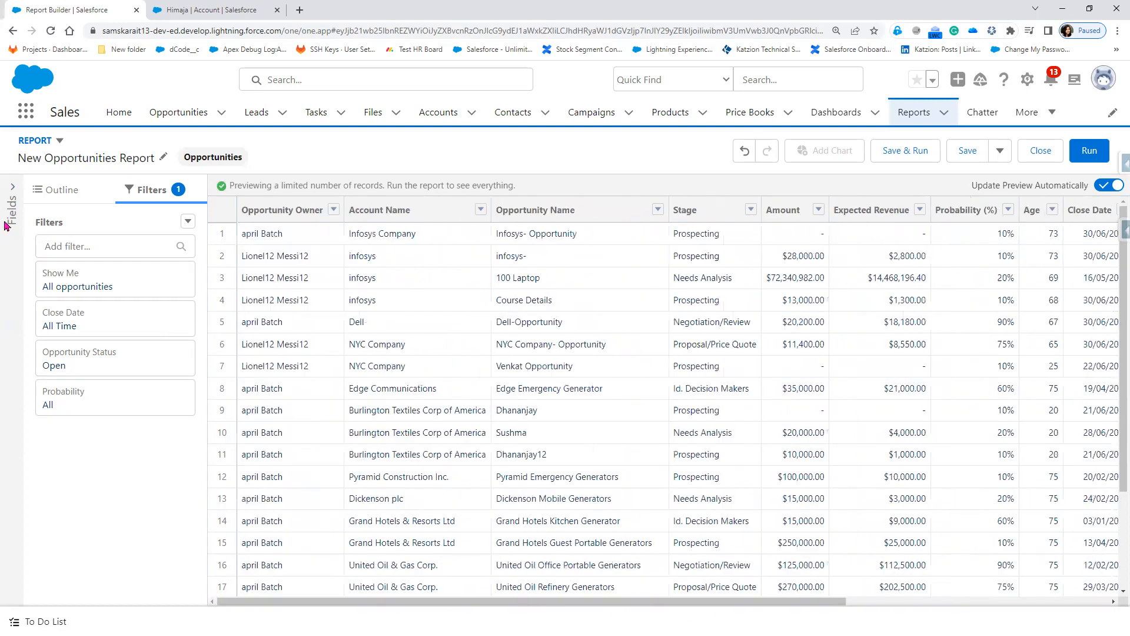
click(63, 191)
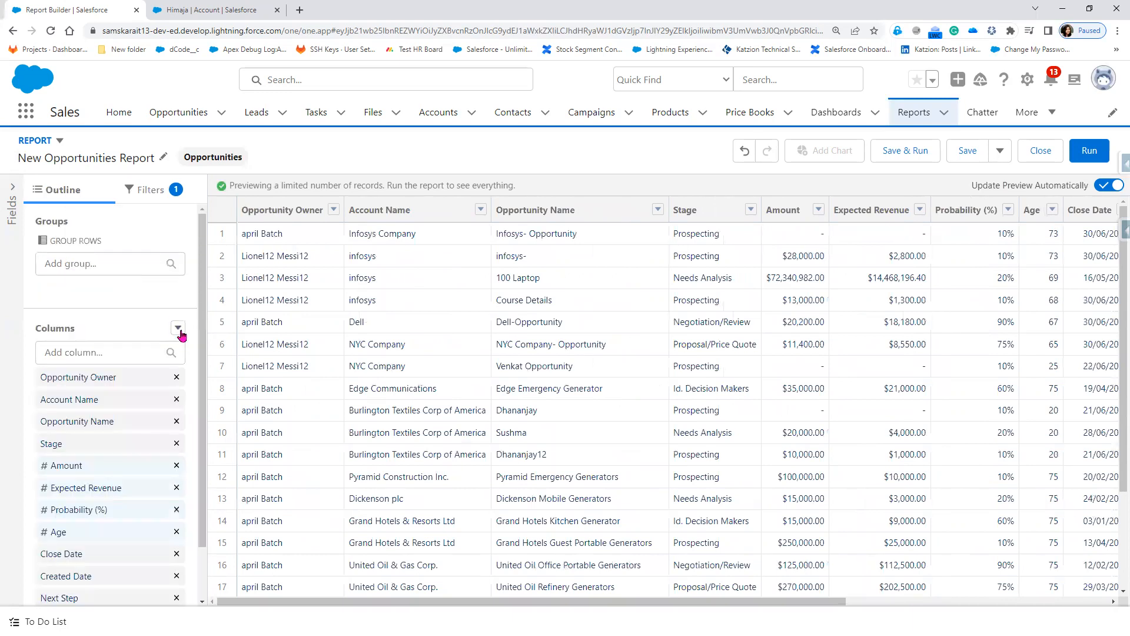
Step: Start a 'Days since Modified' formula column with 0 decimals and formula TODAY() -
click(178, 327)
click(147, 403)
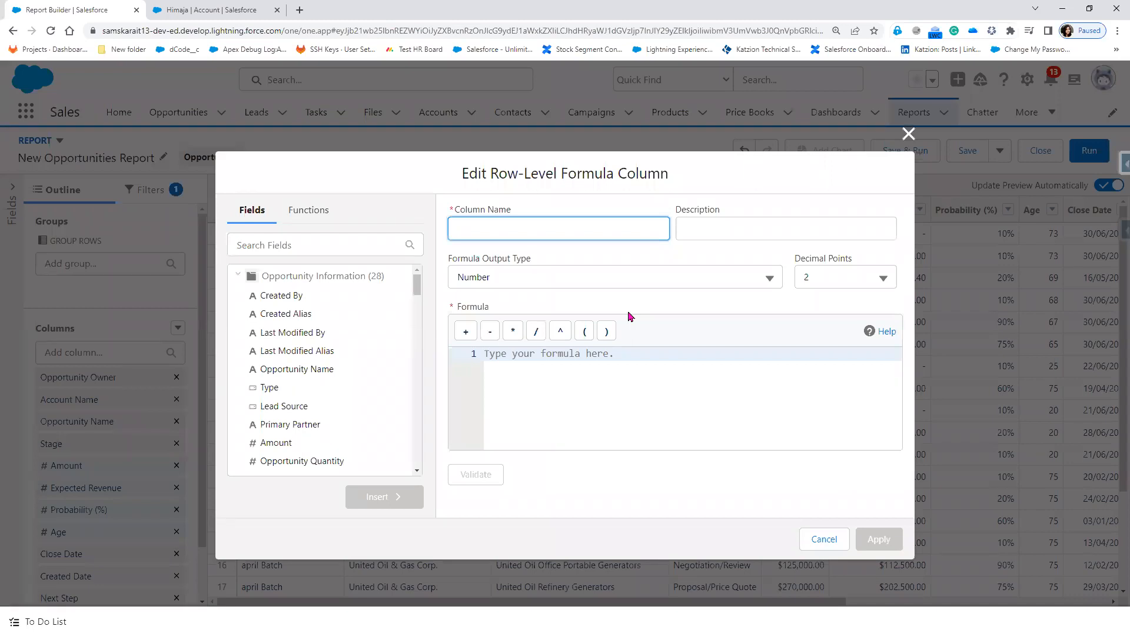
click(516, 374)
text(TODAY)
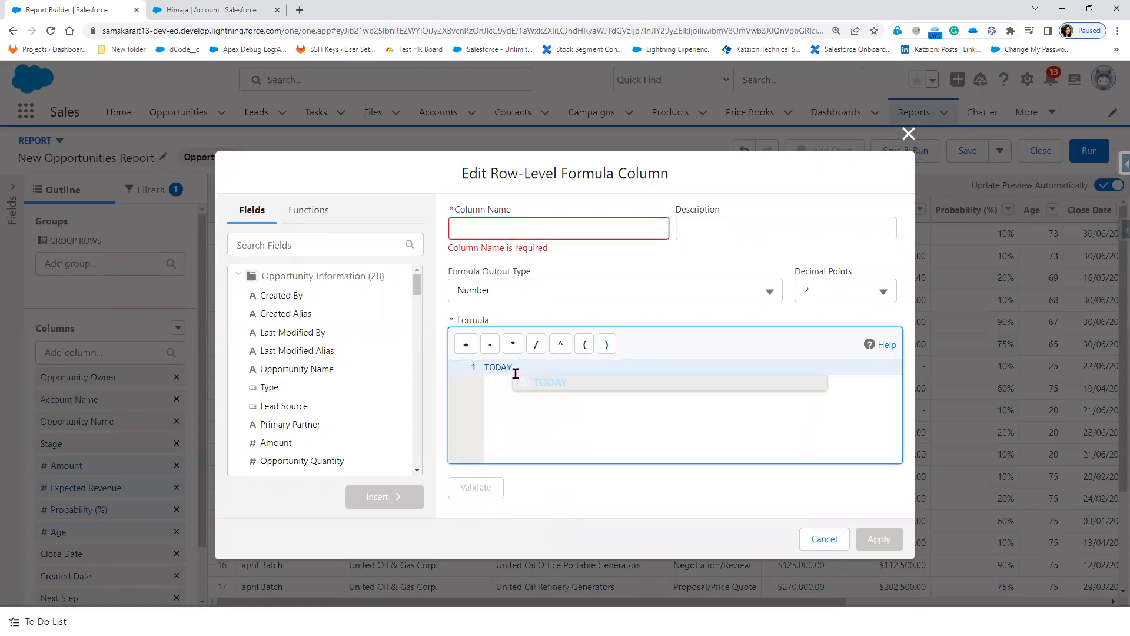
text(() -)
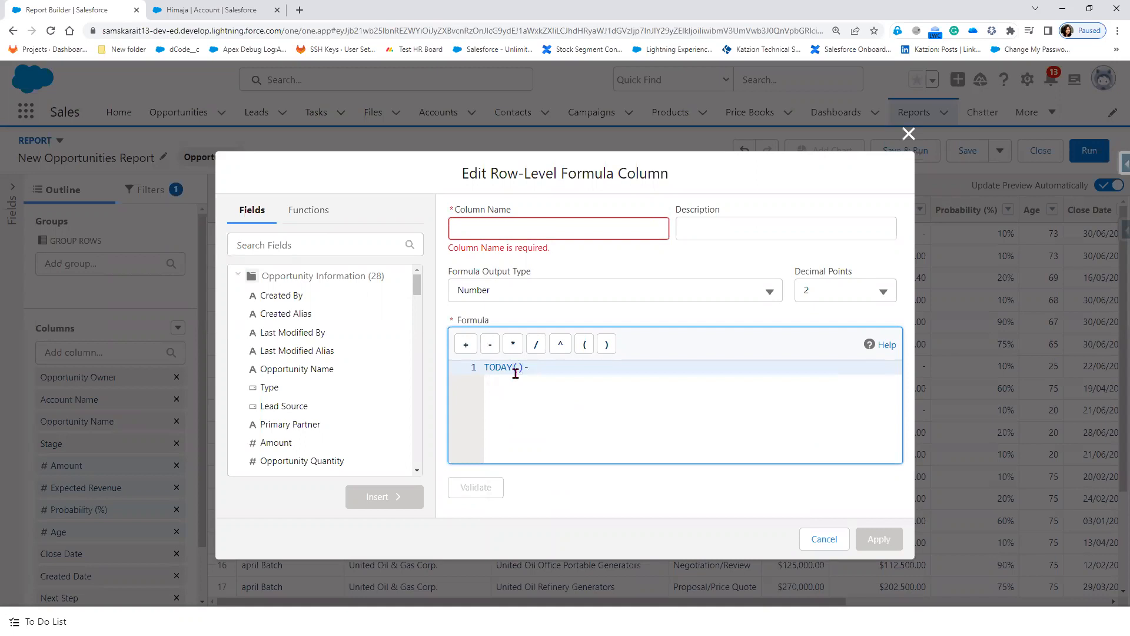
click(341, 246)
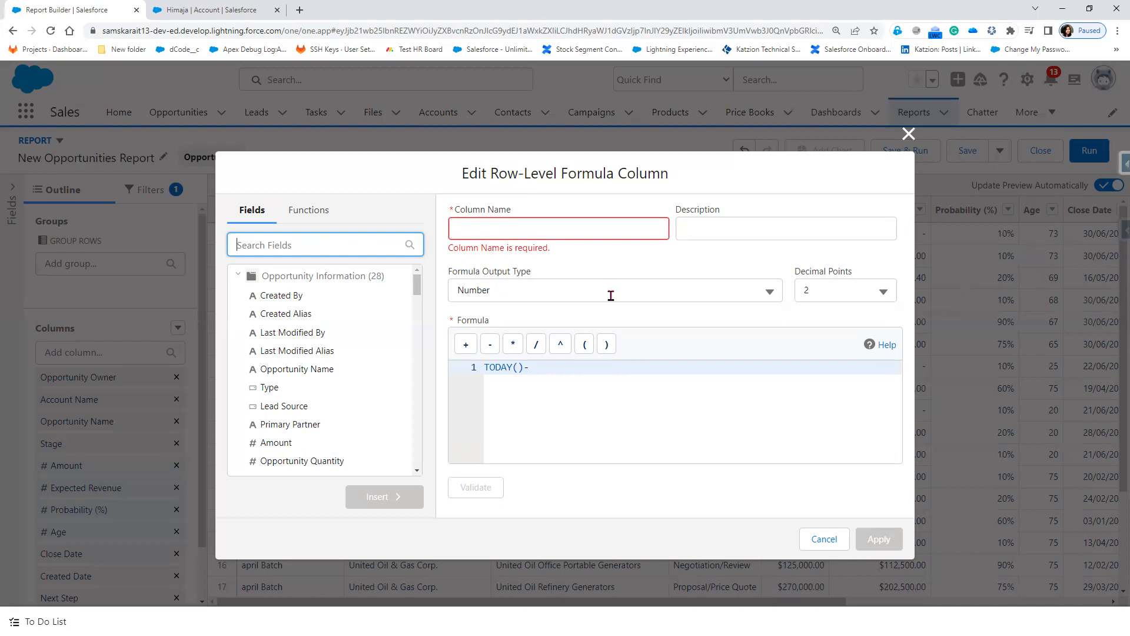
click(579, 227)
text(Dya)
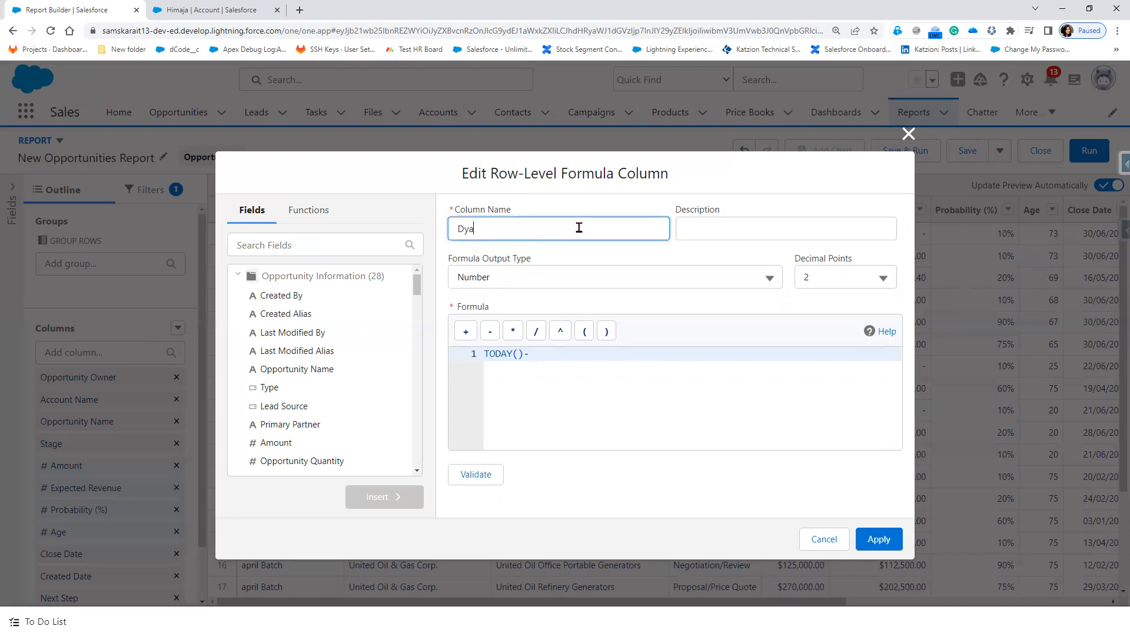
key(BackSpace)
key(BackSpace)
text(ays since Modified)
click(841, 277)
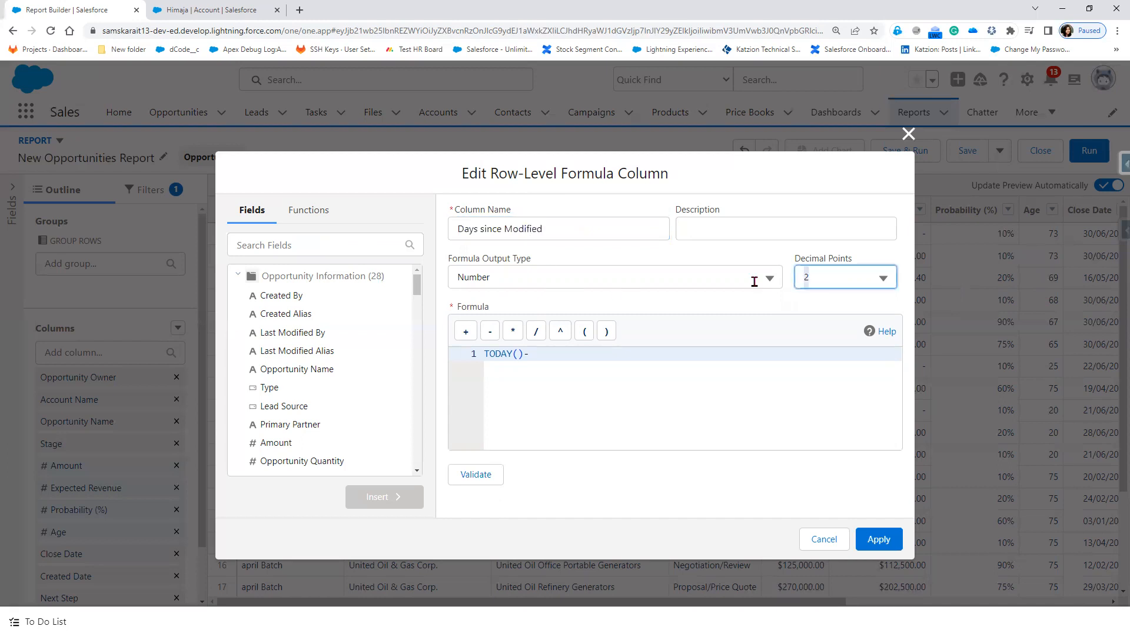
click(816, 309)
Step: Append the Created Date field to make TODAY()-CREATED_DATE and validate it
click(305, 248)
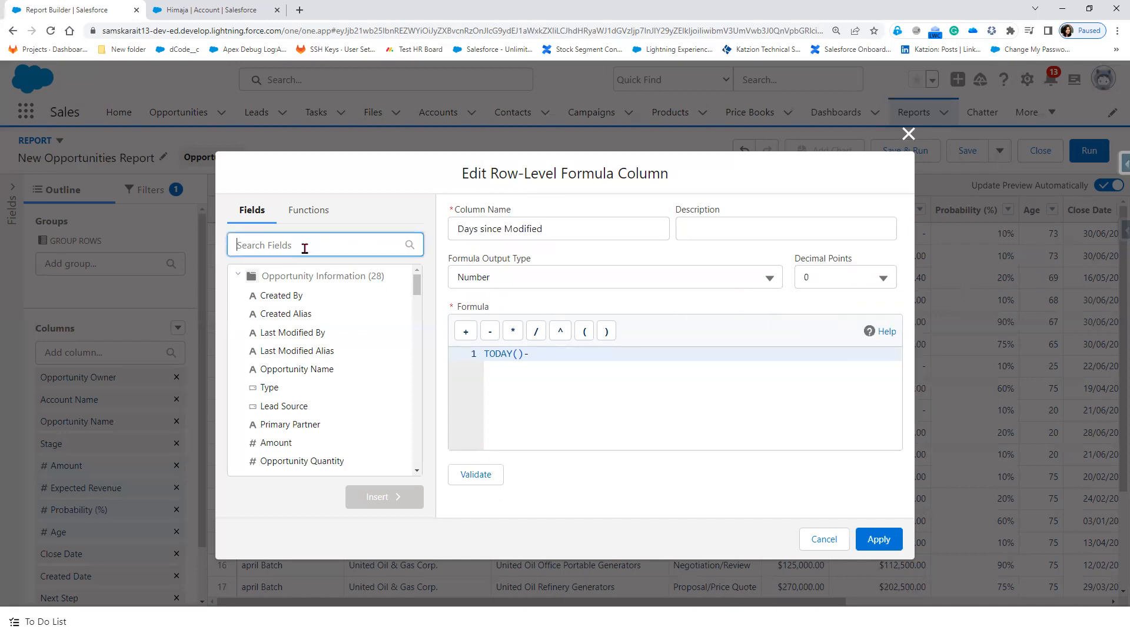
text(last)
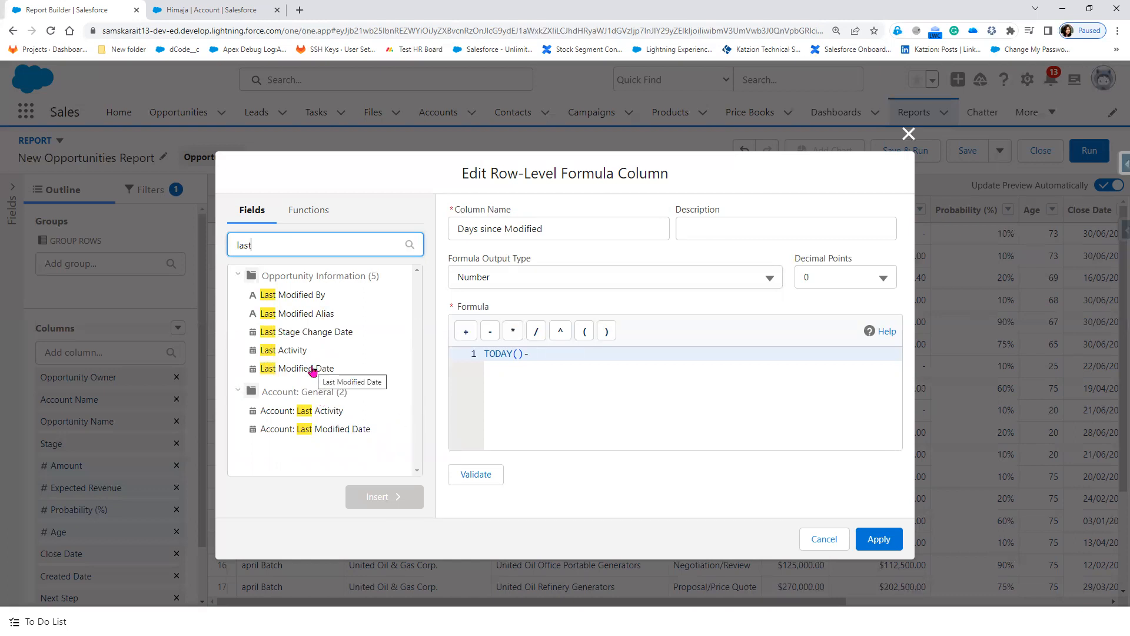
drag(259, 244, 199, 252)
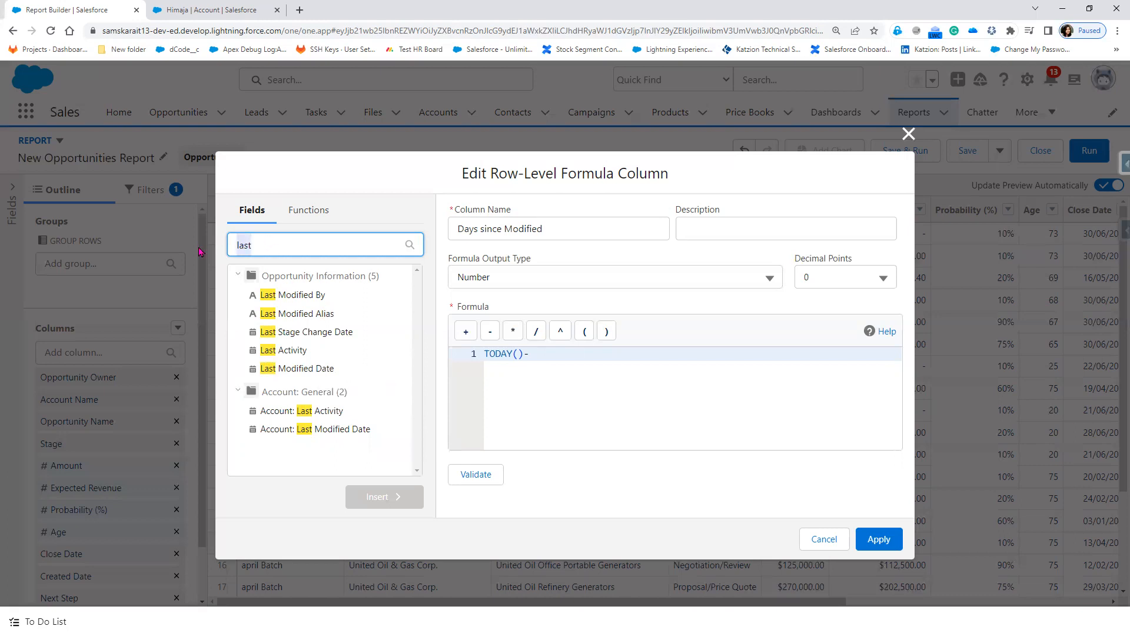
text(crea)
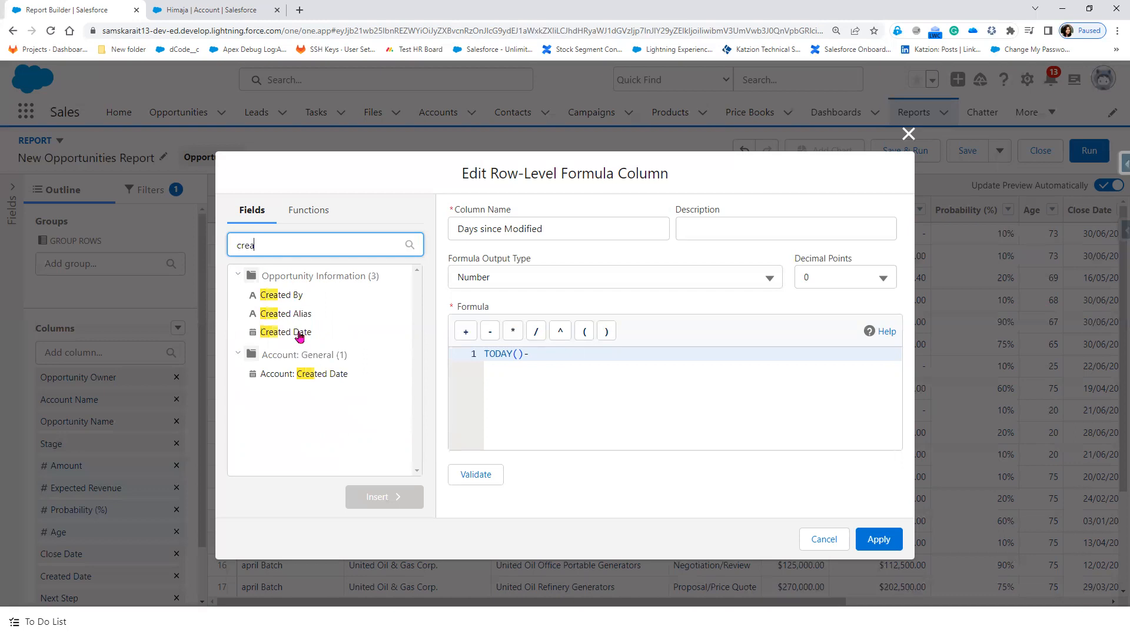
click(300, 333)
click(577, 356)
click(385, 498)
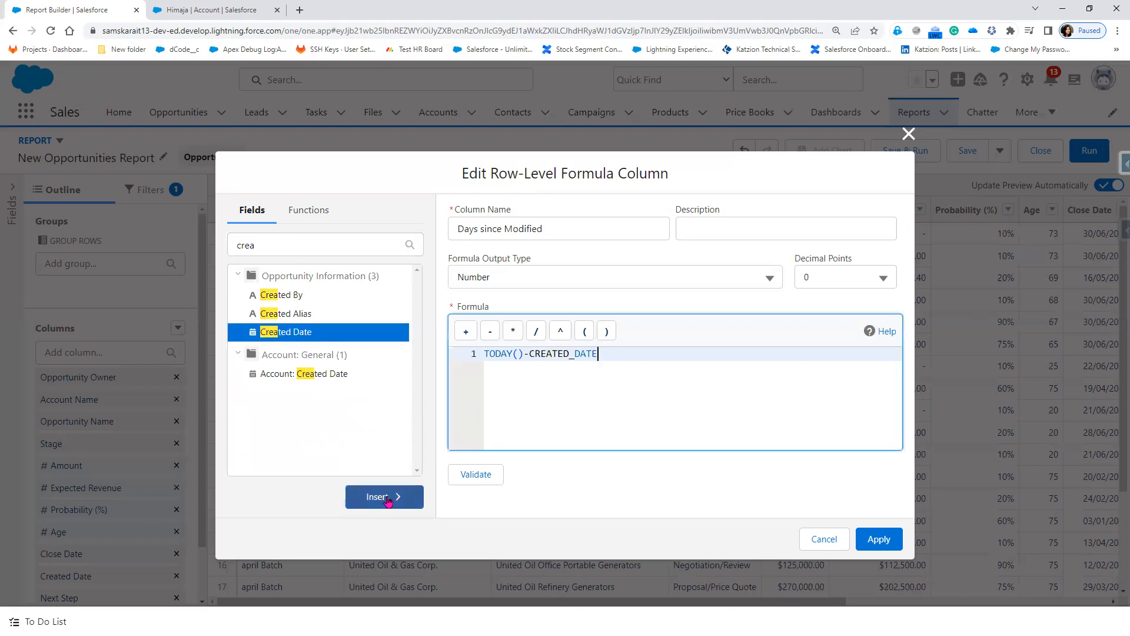
click(478, 475)
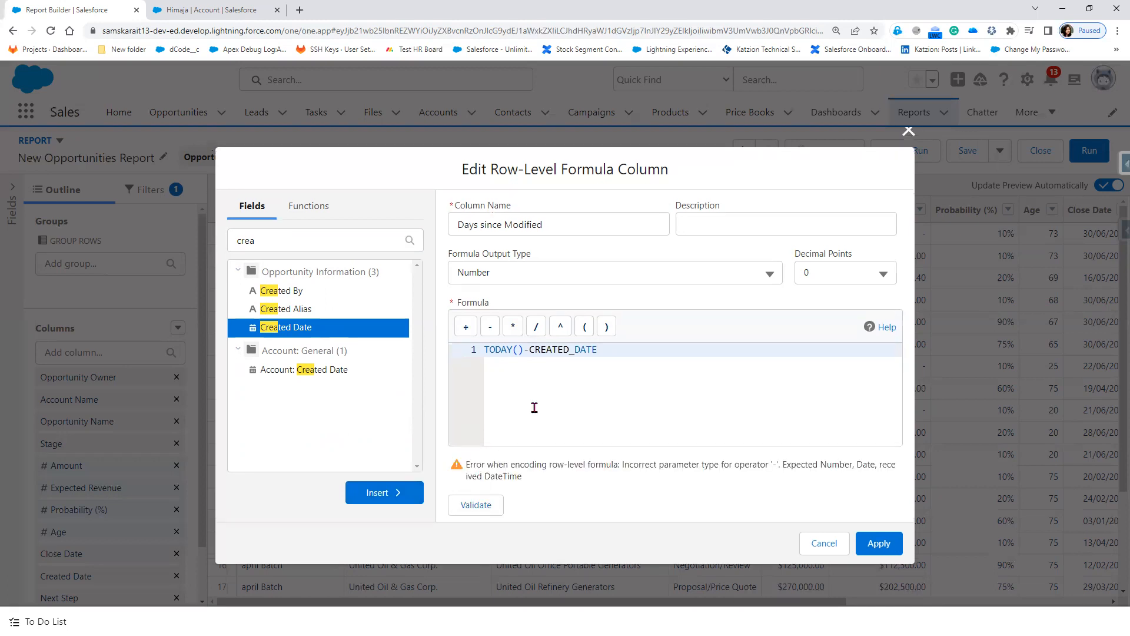
drag(525, 350, 478, 352)
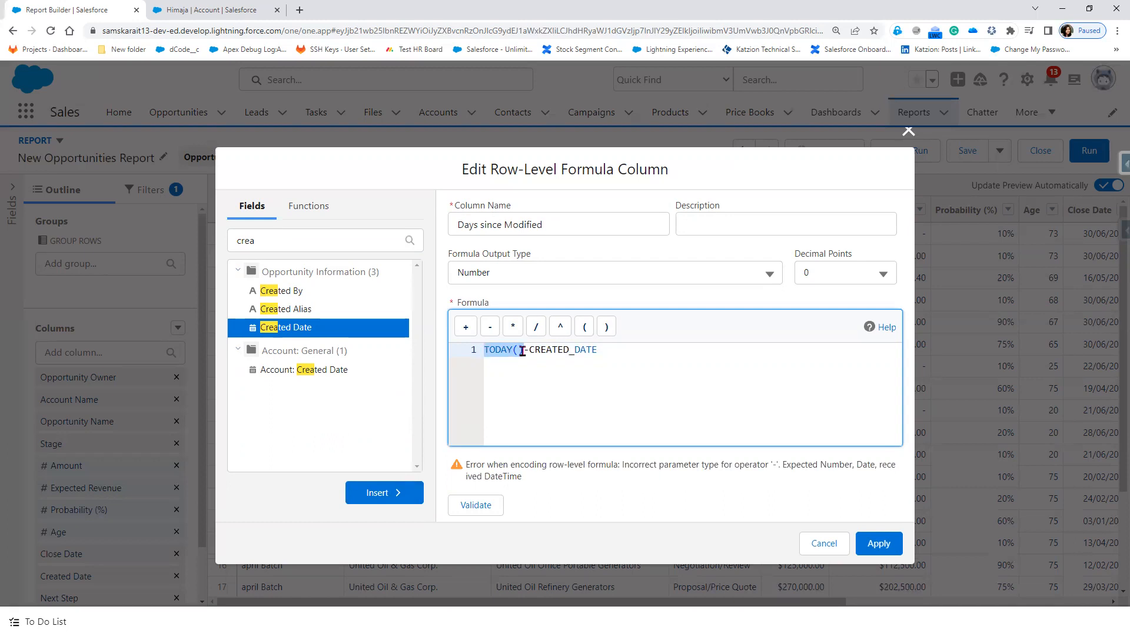
drag(530, 350, 606, 353)
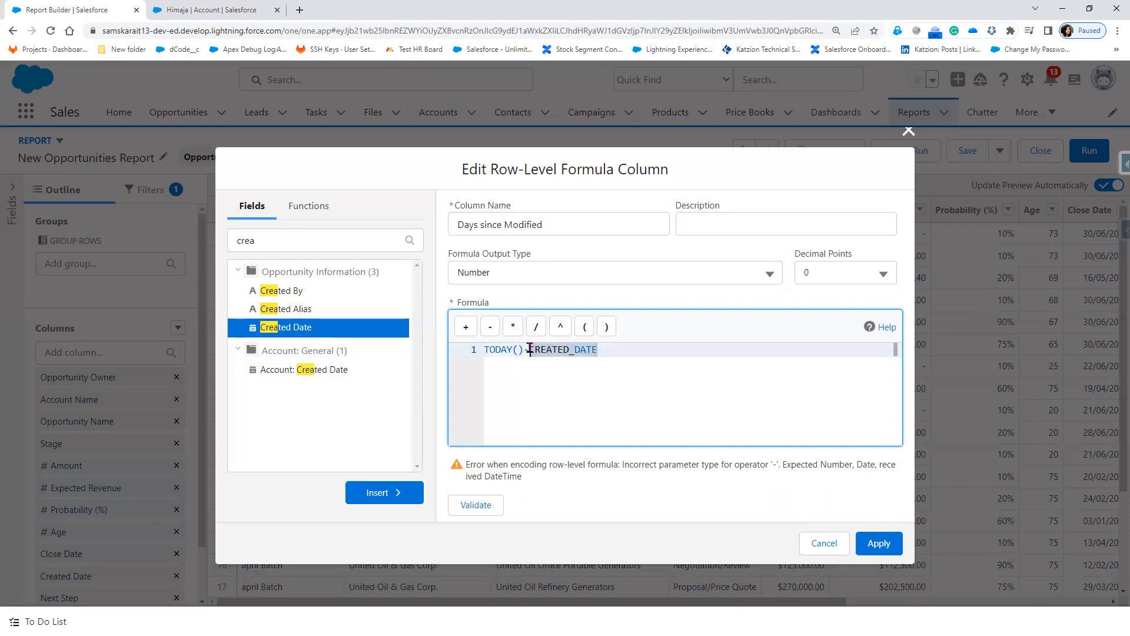
click(310, 207)
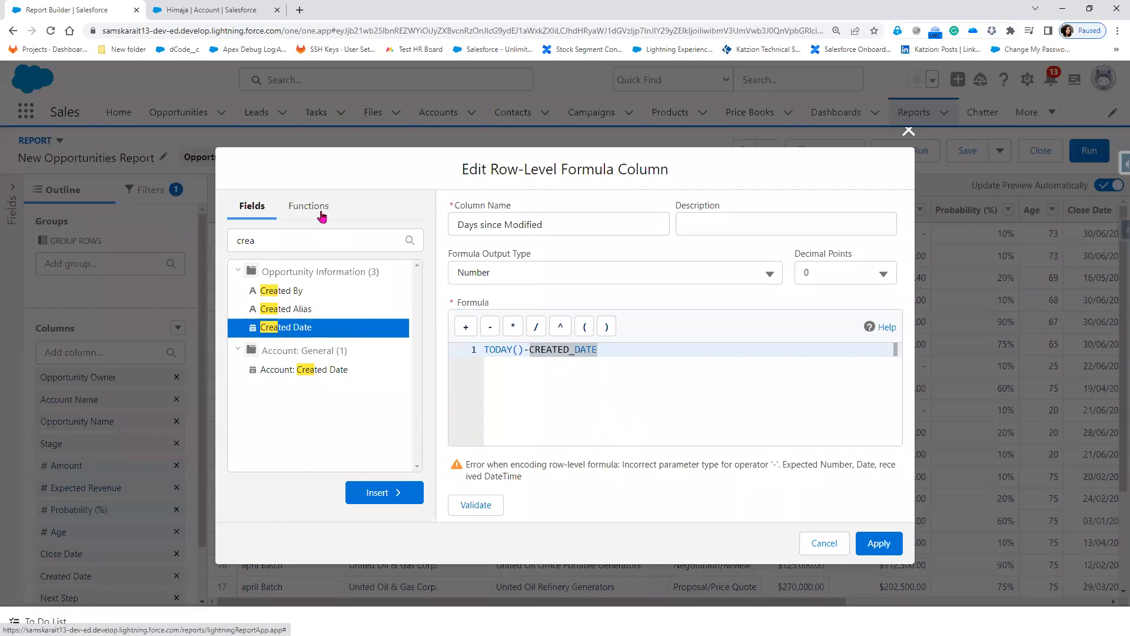
Step: Search functions for 'da' and insert DATETIMEVALUE into the formula
click(277, 242)
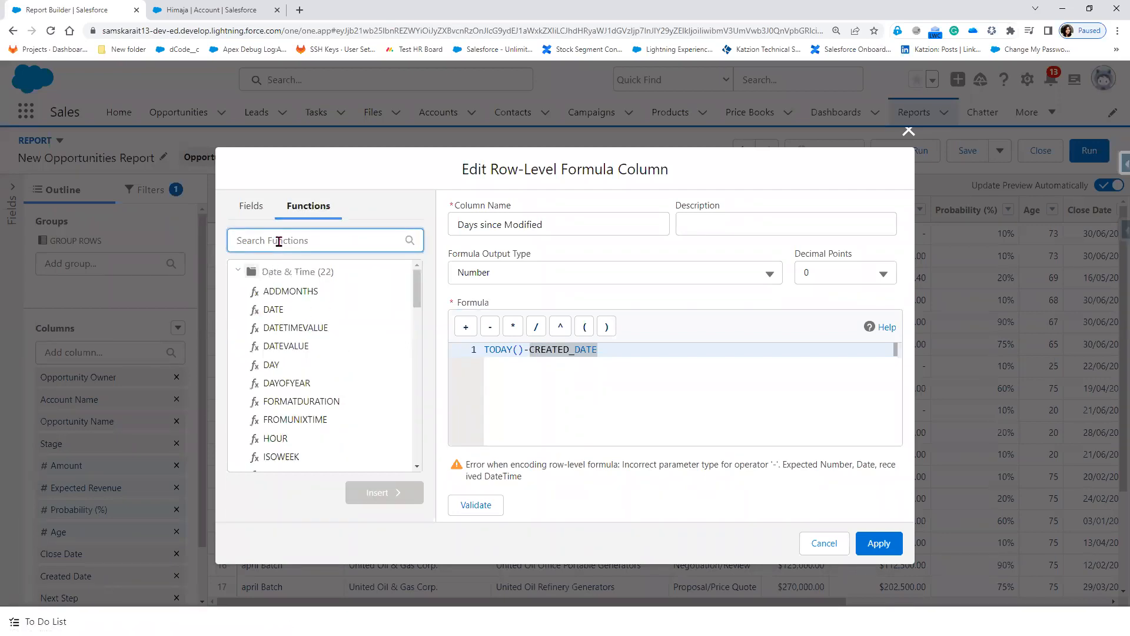
text(da)
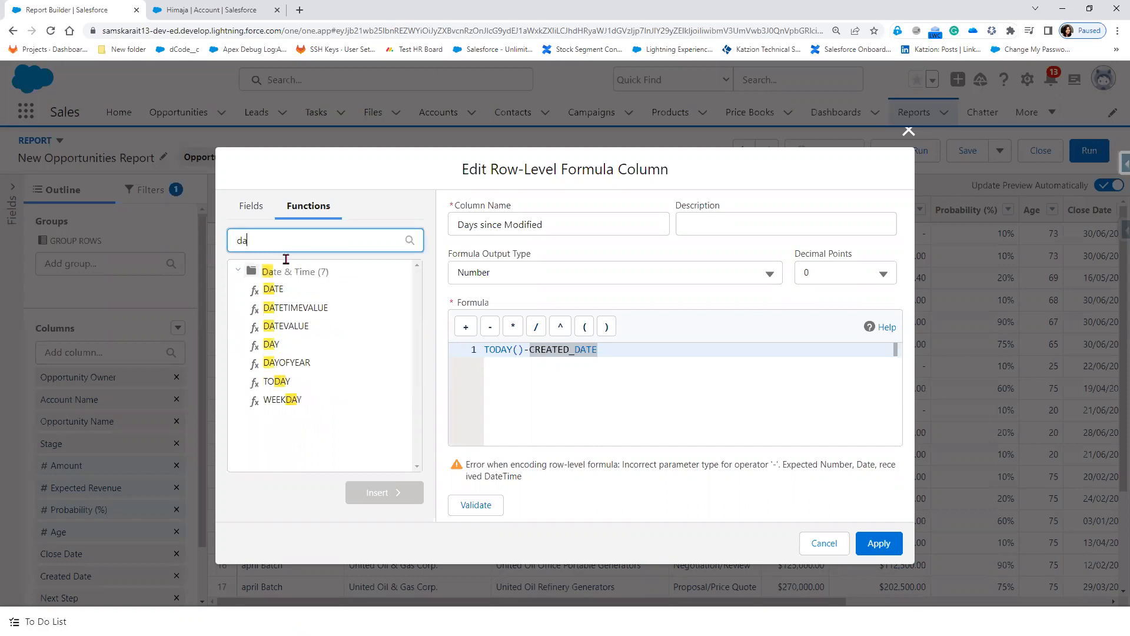
click(313, 309)
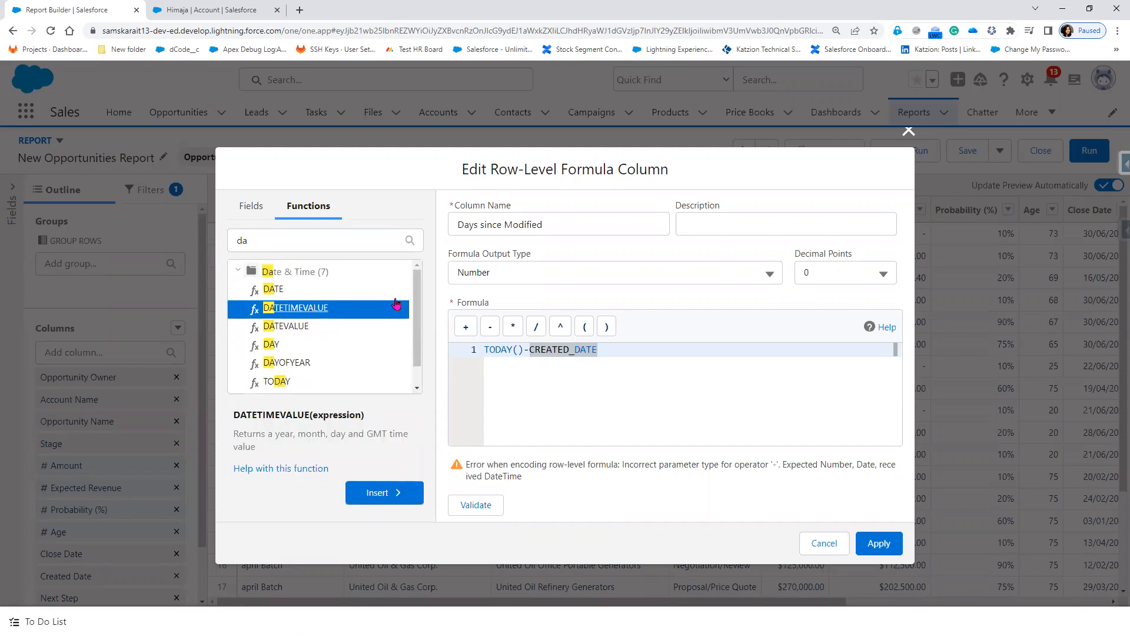
click(380, 494)
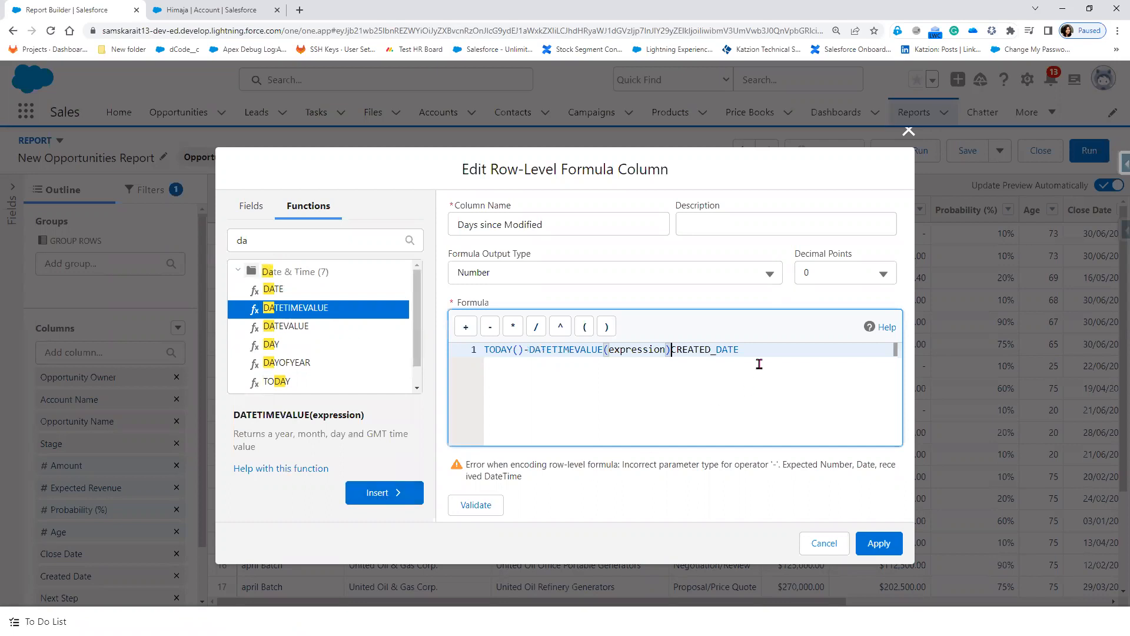
Step: Move CREATED_DATE inside DATETIMEVALUE so the formula reads TODAY()-DATETIMEVALUE(CREATED_DATE), and validate it
triple_click(701, 349)
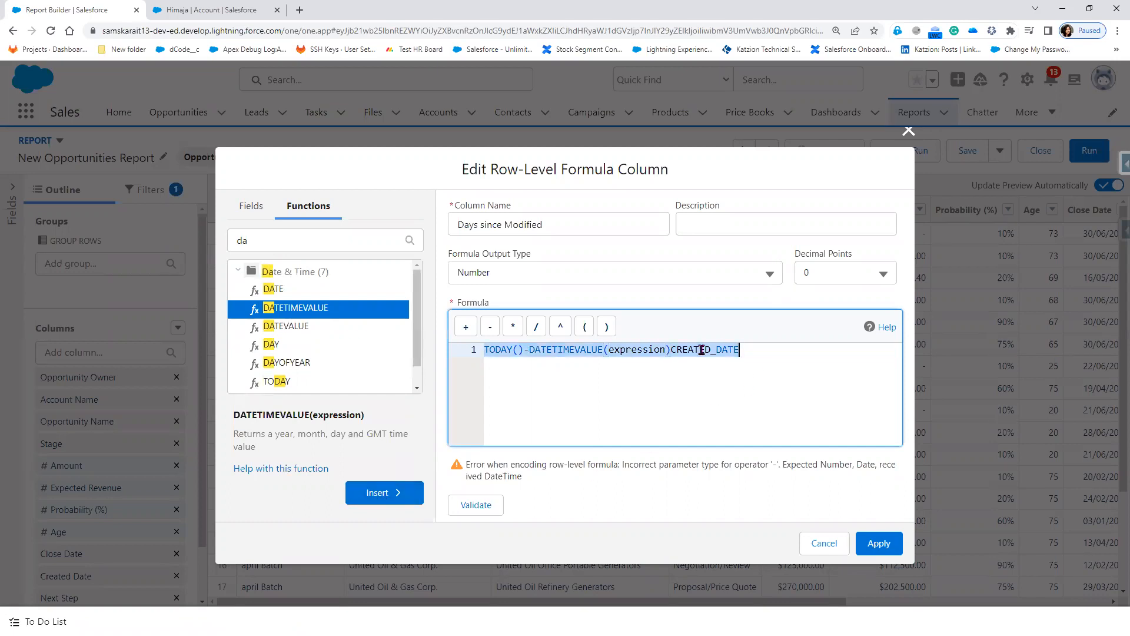
drag(749, 350, 669, 351)
key(ctrl+c)
key(BackSpace)
double_click(637, 350)
key(ctrl+v)
click(489, 510)
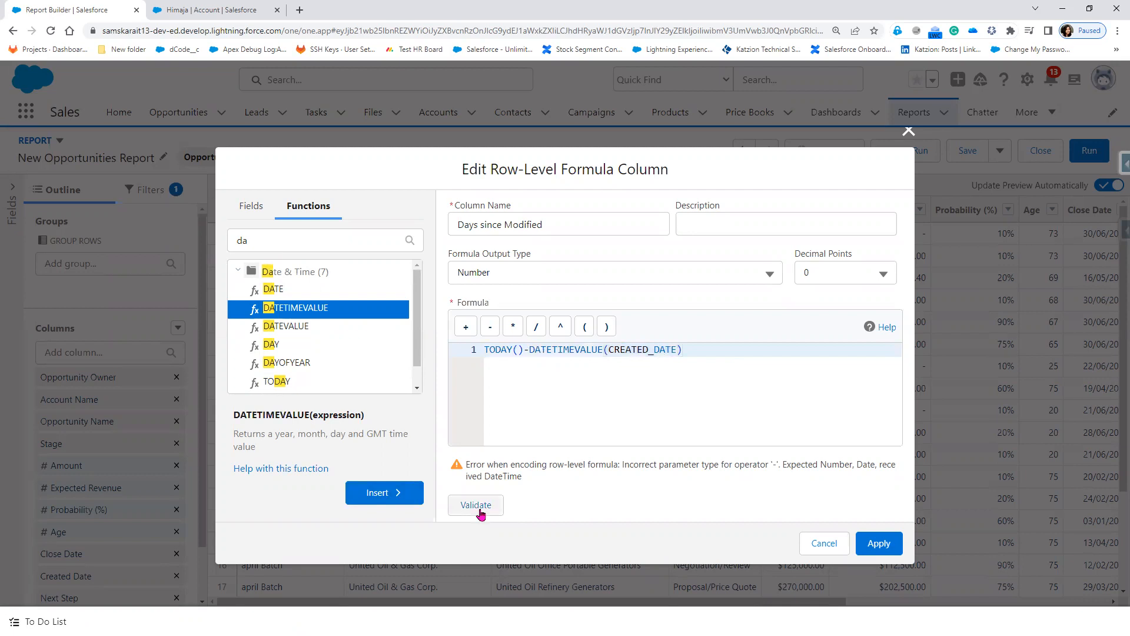
click(481, 513)
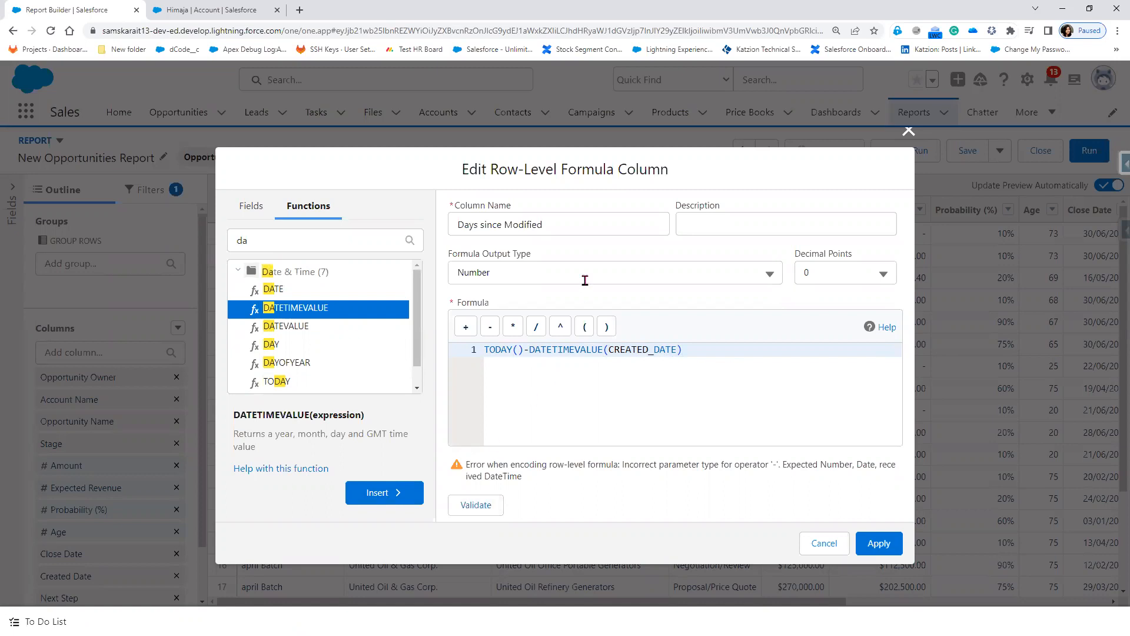
Step: Try Date as the formula output type, then revert to Number and revalidate
click(584, 272)
click(570, 330)
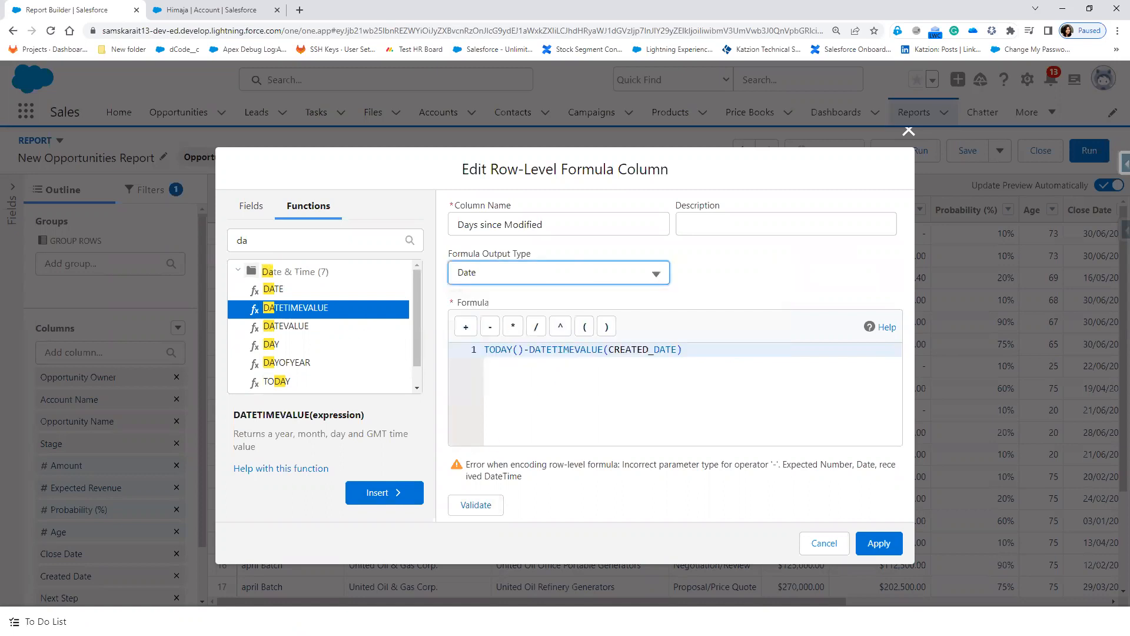
click(467, 510)
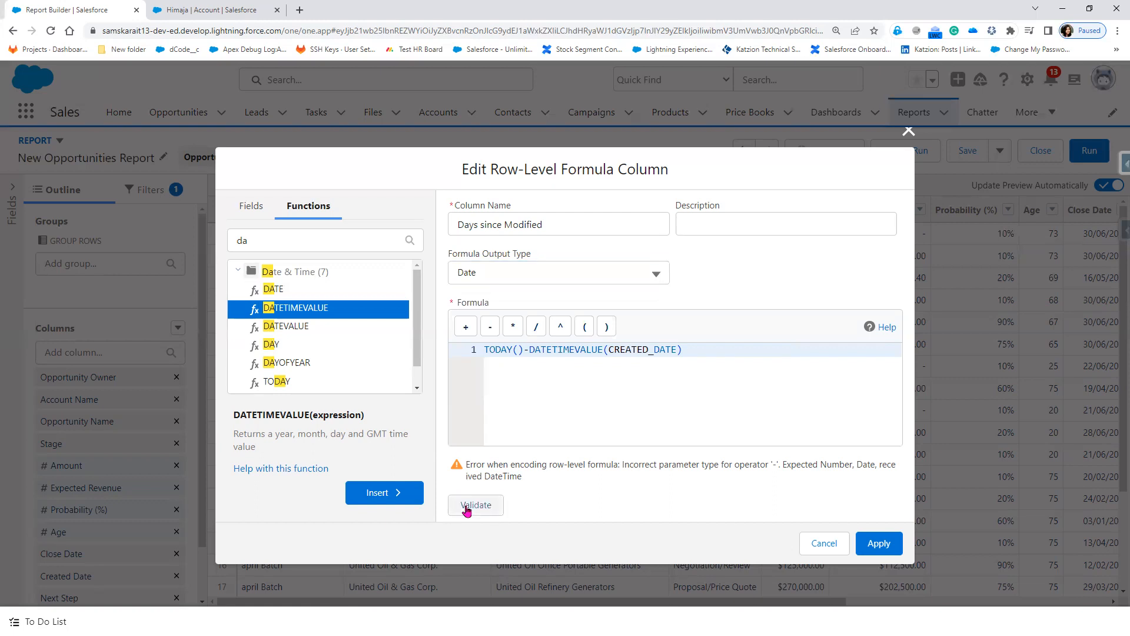
click(521, 273)
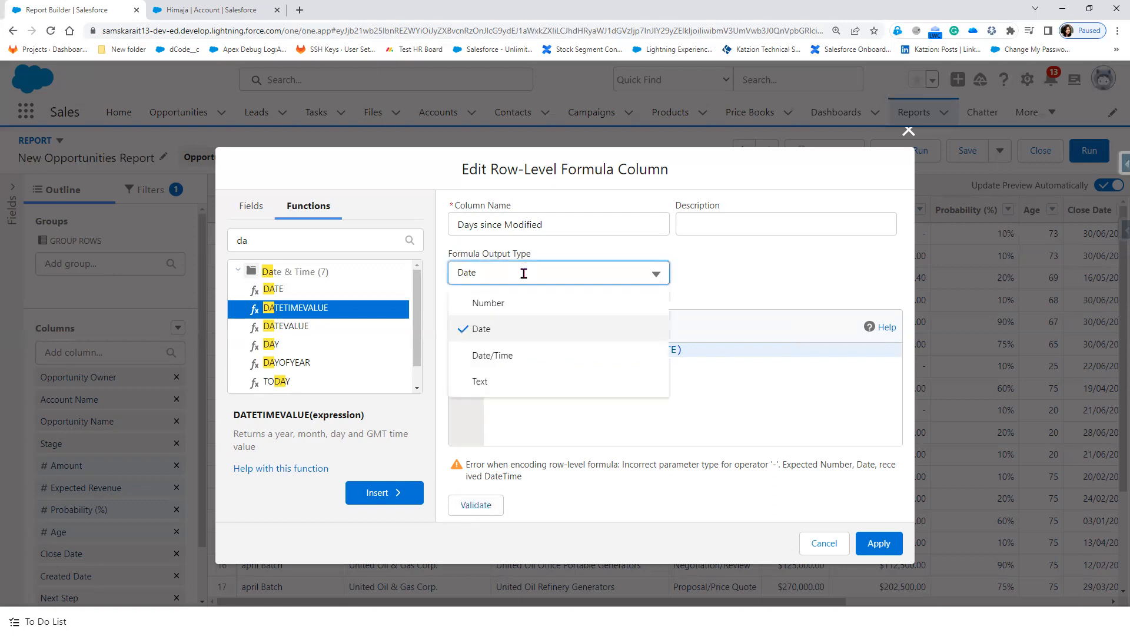
click(513, 305)
click(477, 509)
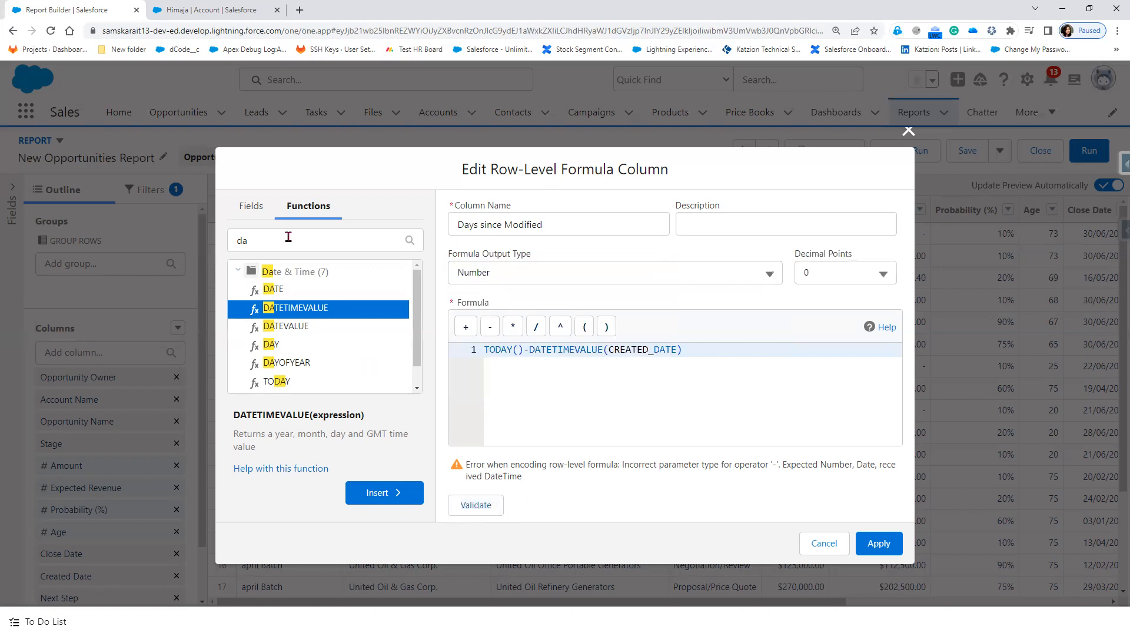
click(252, 207)
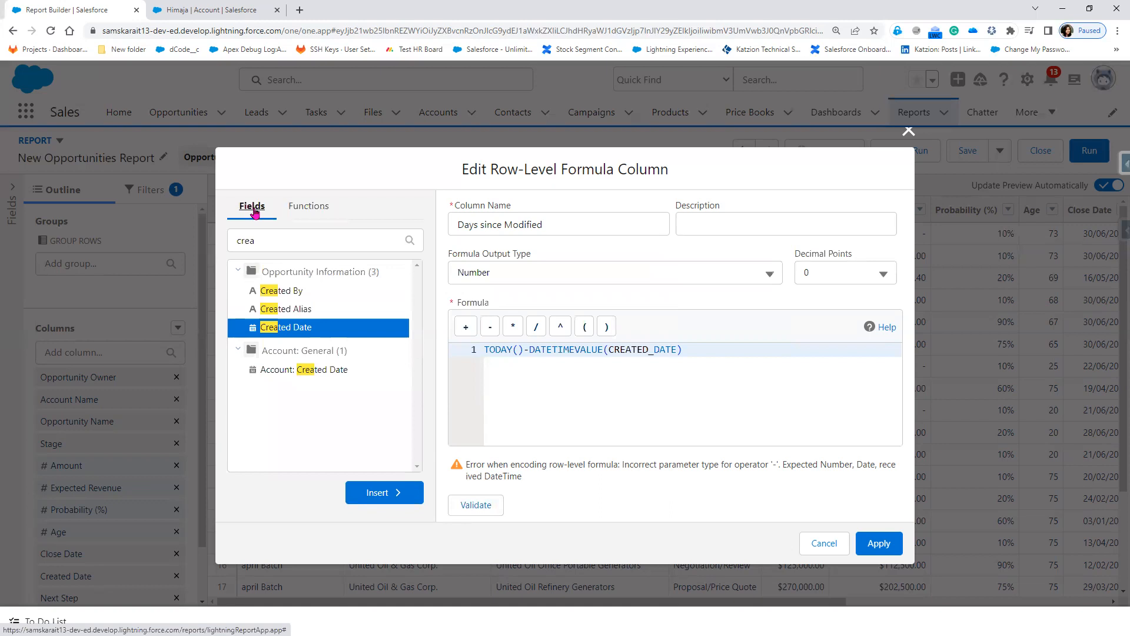
click(313, 248)
Step: Replace CREATED_DATE with the Last Modified Date field (LAST_UPDATE) and validate
drag(313, 249, 219, 245)
text(last)
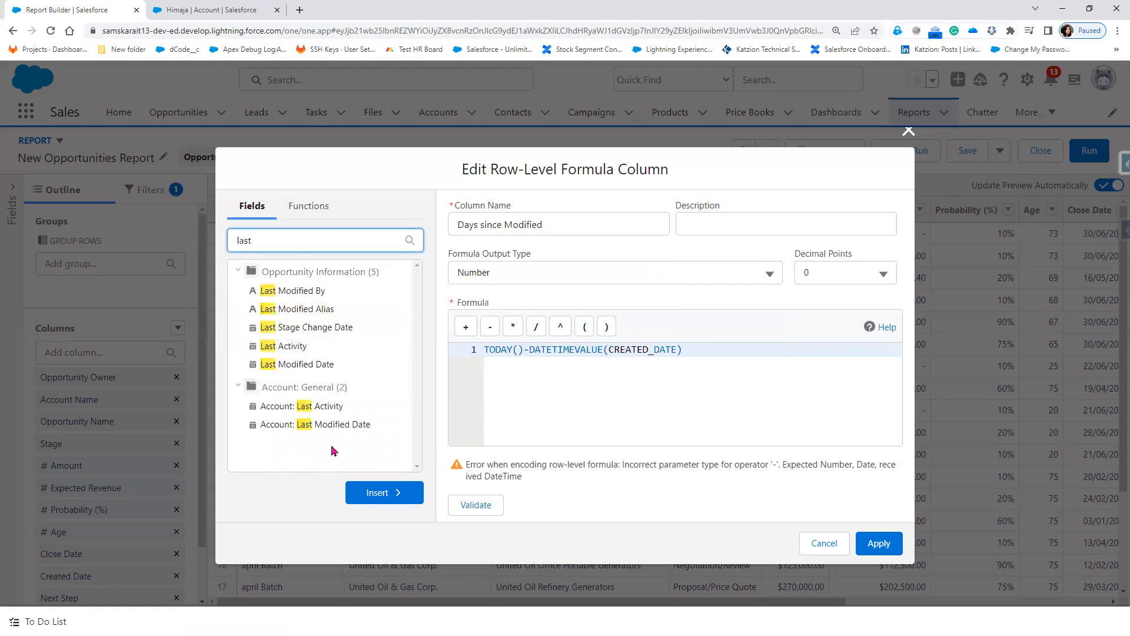
click(295, 367)
click(296, 366)
click(382, 494)
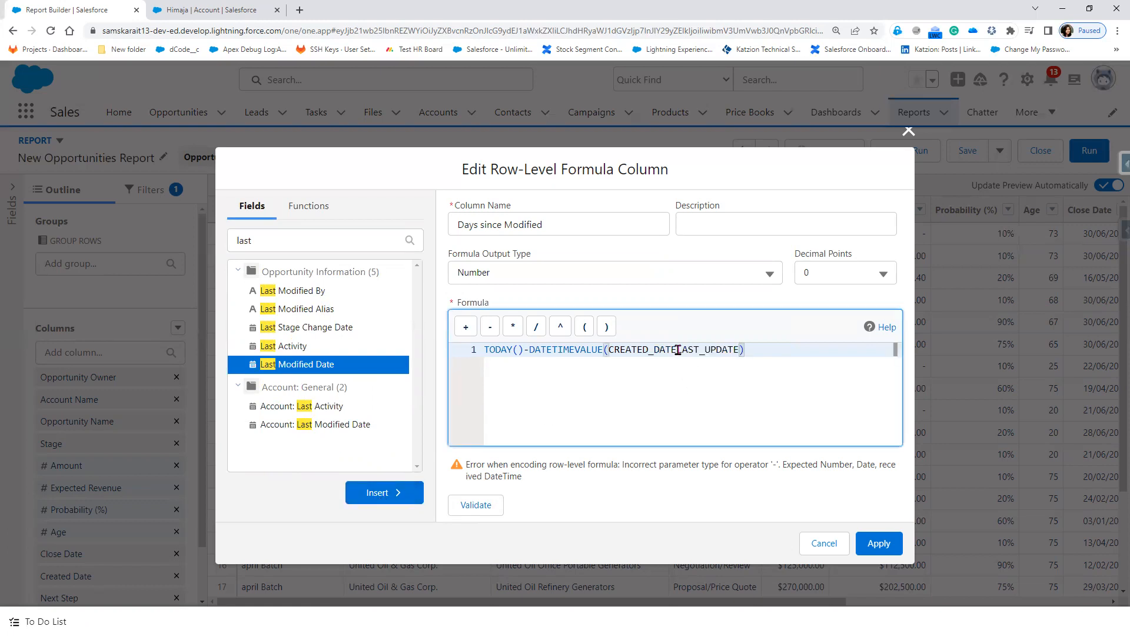
drag(678, 349, 609, 350)
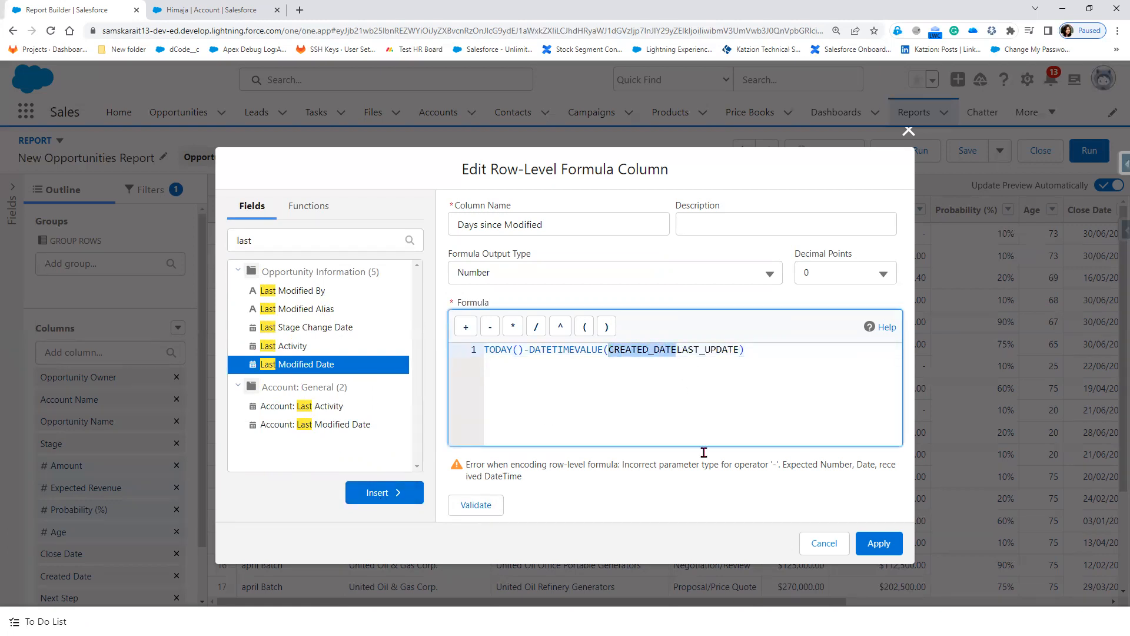
key(BackSpace)
click(468, 508)
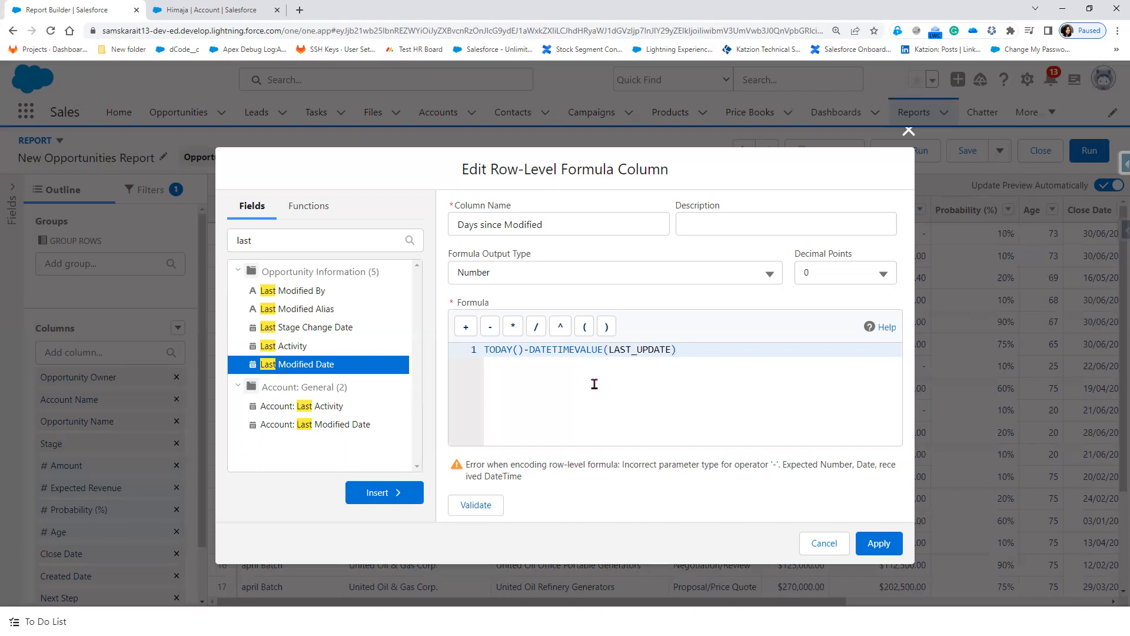
Step: Add spacing around the minus so the formula reads TODAY() - DATETIMEVALUE(LAST_UPDATE), and recheck
double_click(541, 350)
key(Left)
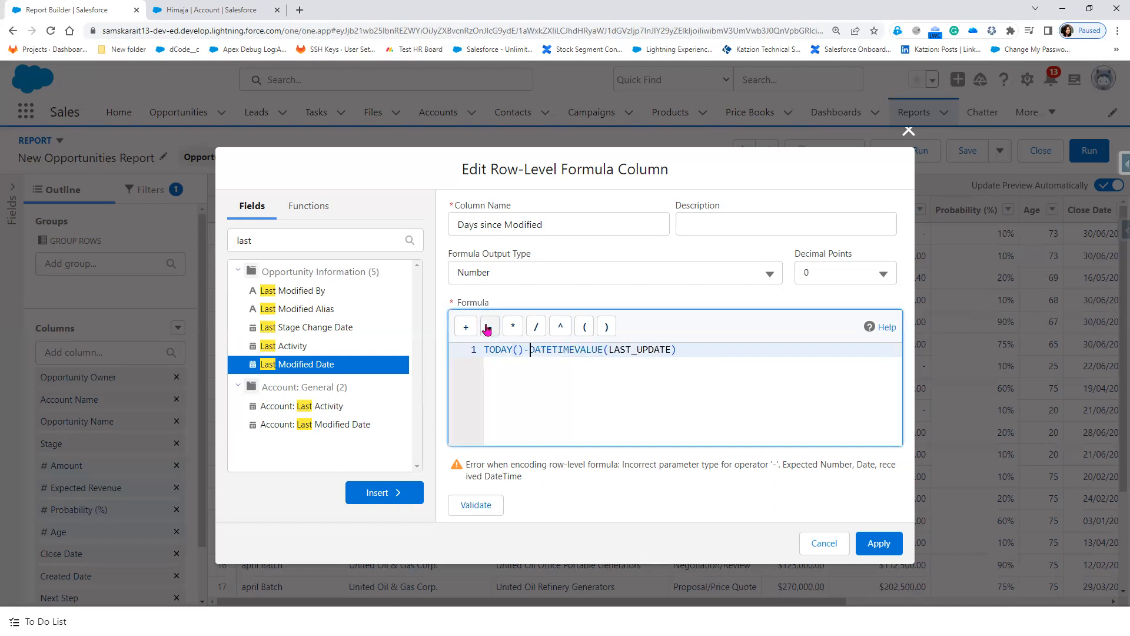
click(488, 505)
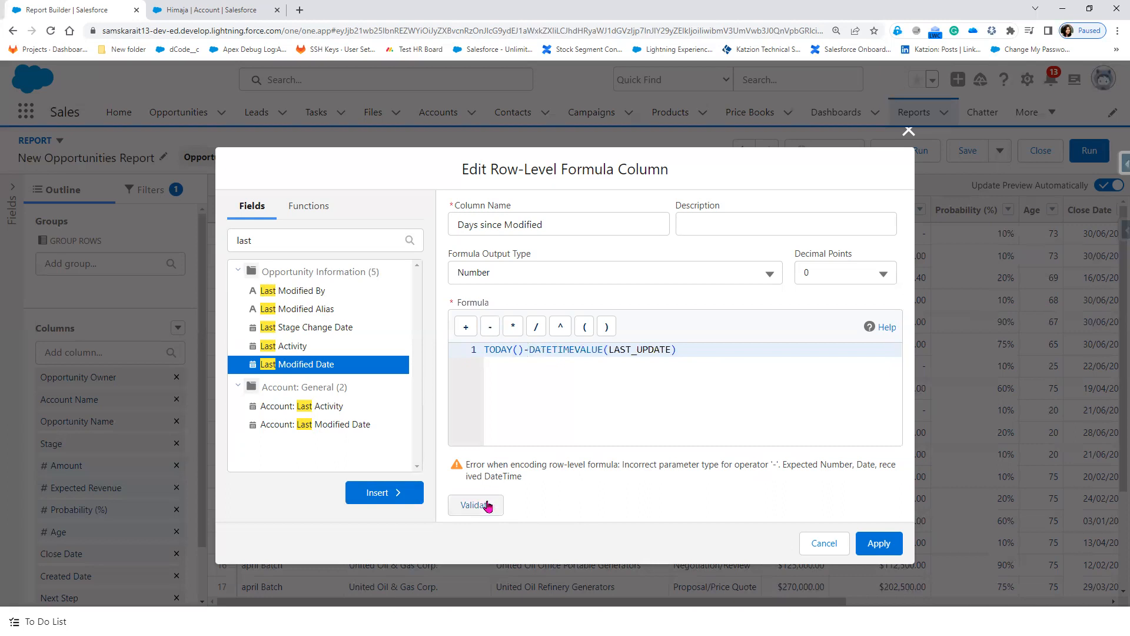
click(530, 350)
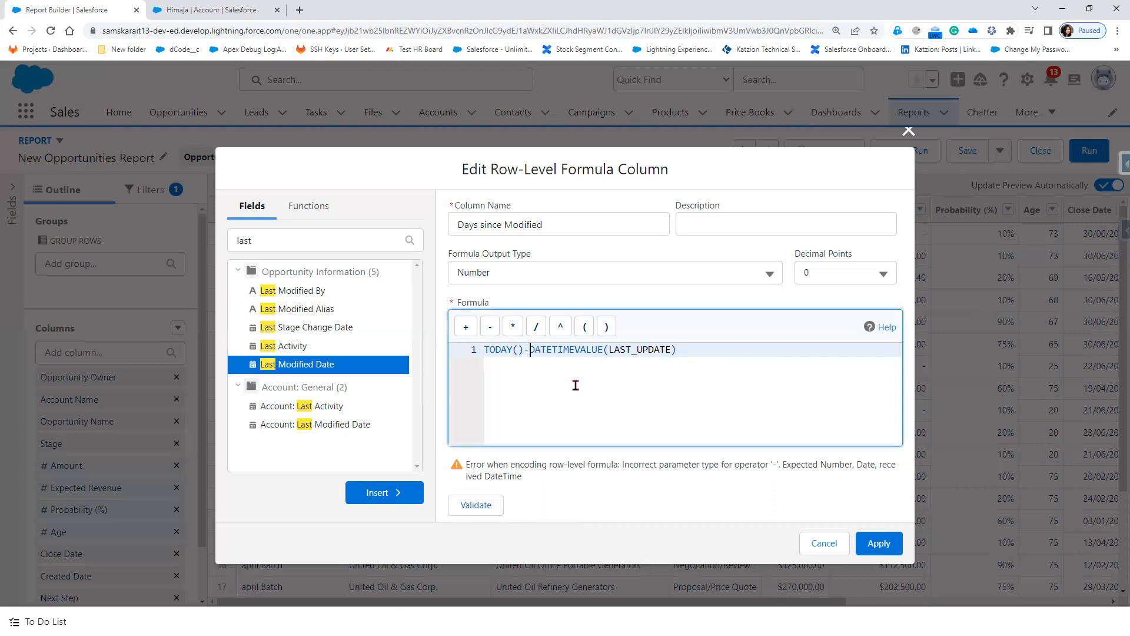
click(523, 350)
click(476, 506)
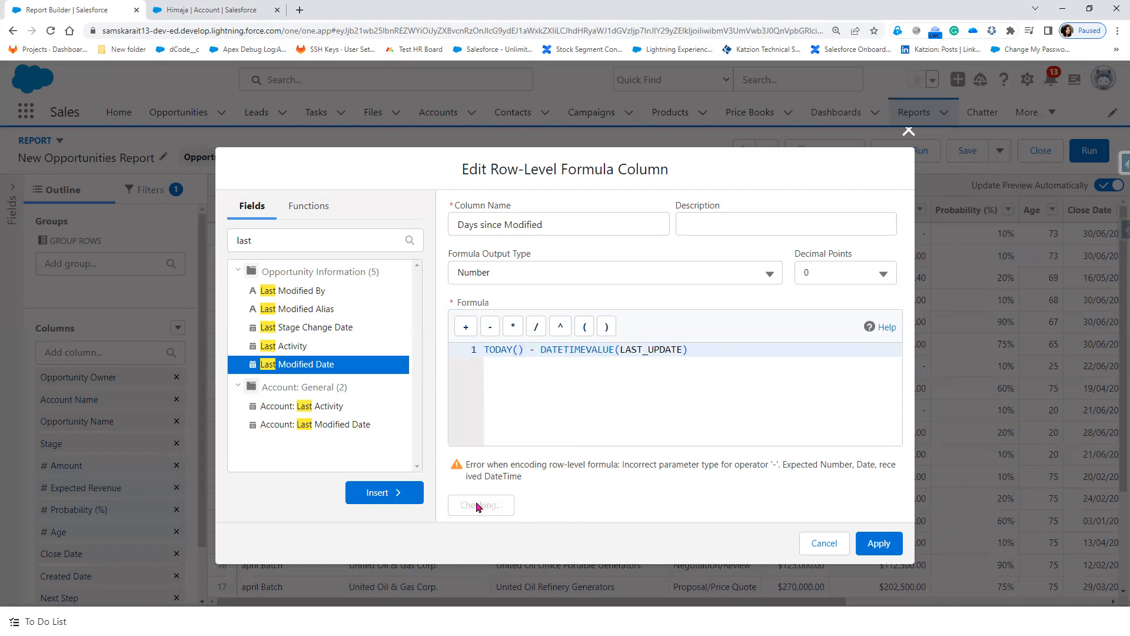
Step: Replace the minus with the operator button's '-' and validate again
double_click(534, 350)
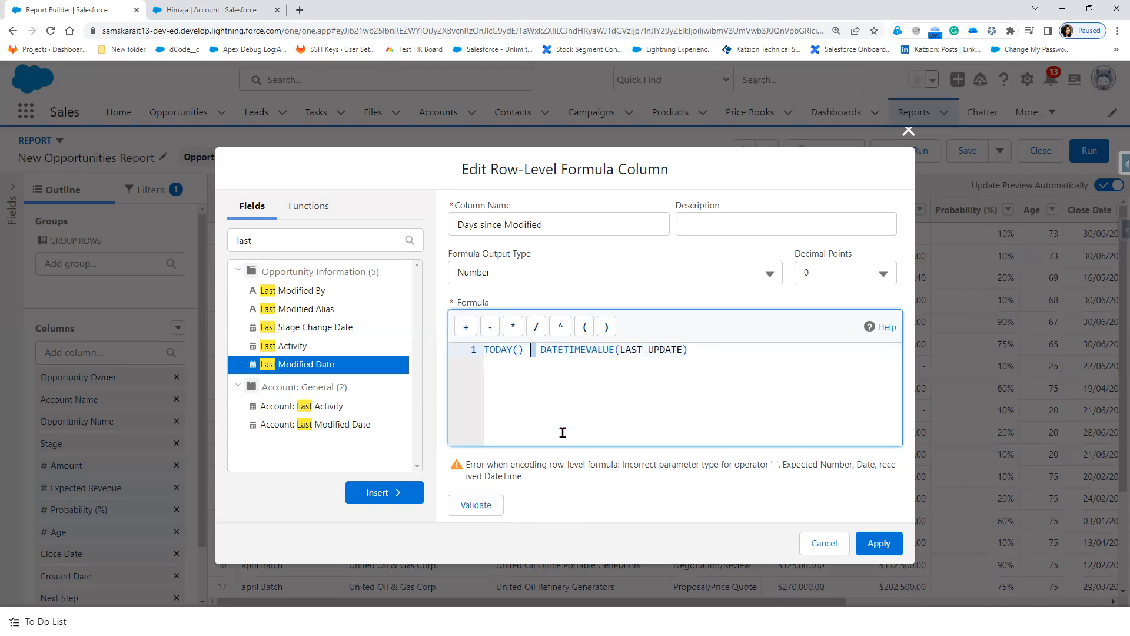
key(Delete)
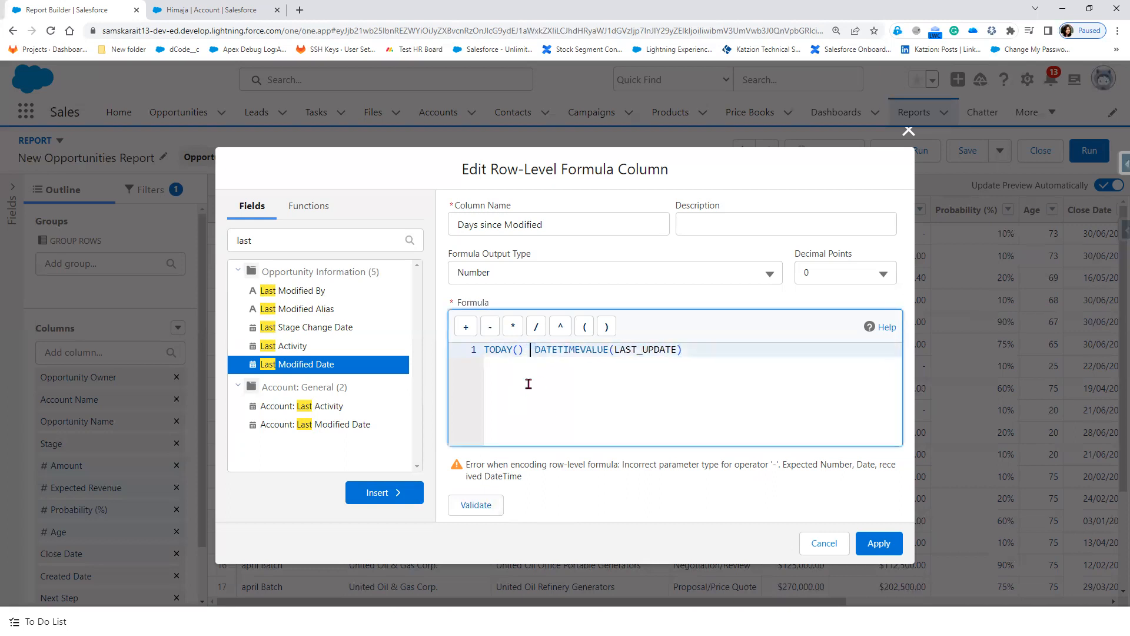
click(490, 327)
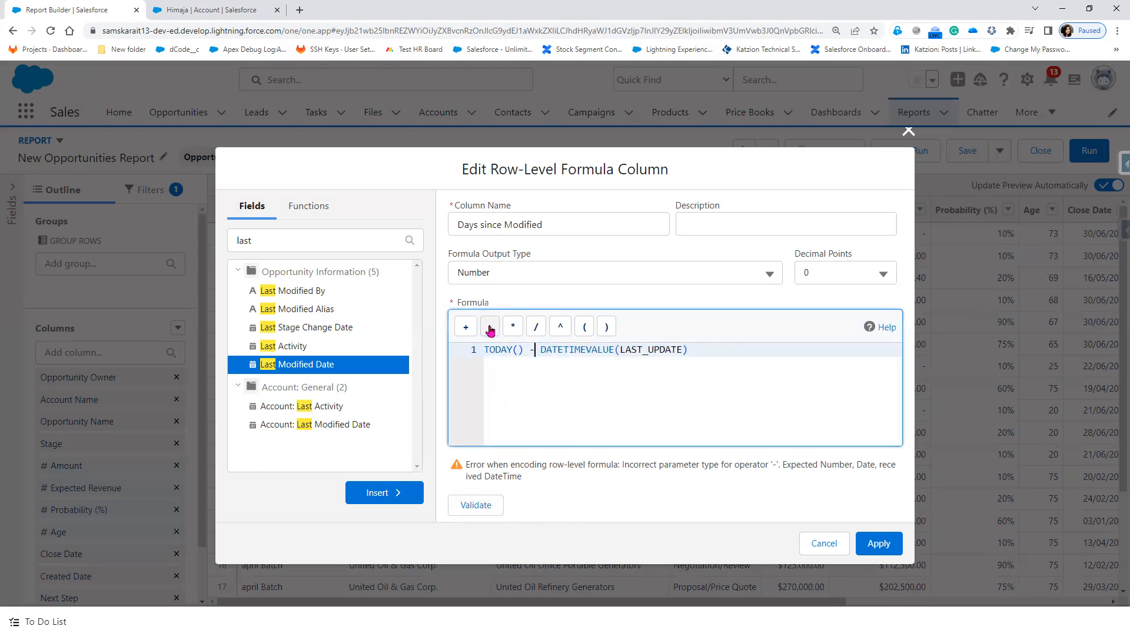
click(477, 507)
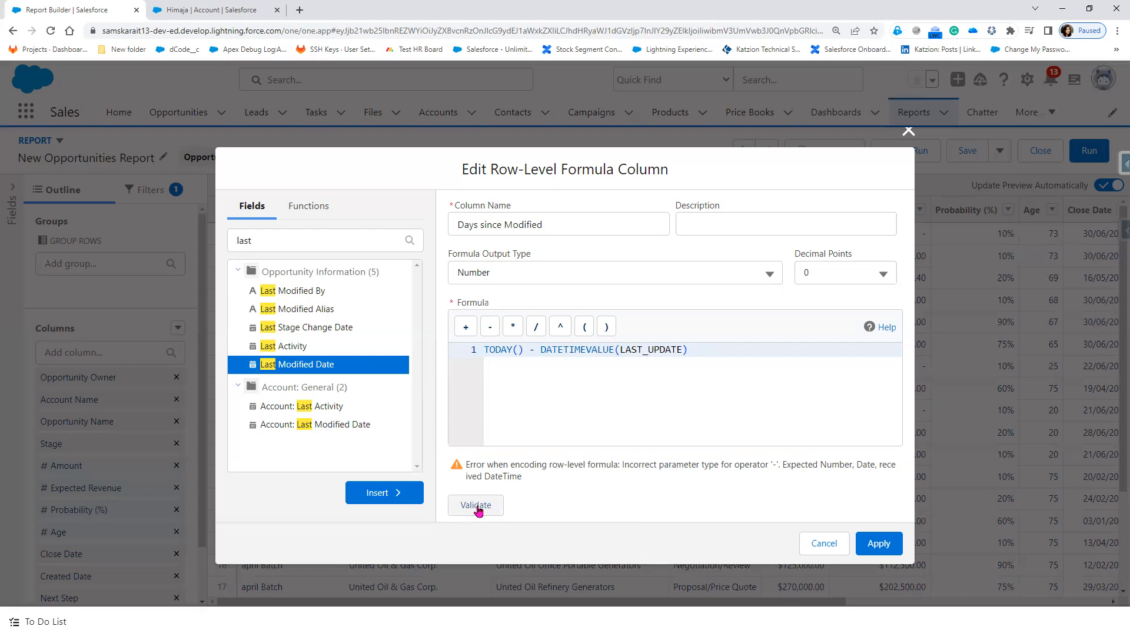
Step: Read the DateTime operator-type error message below the formula editor
click(321, 206)
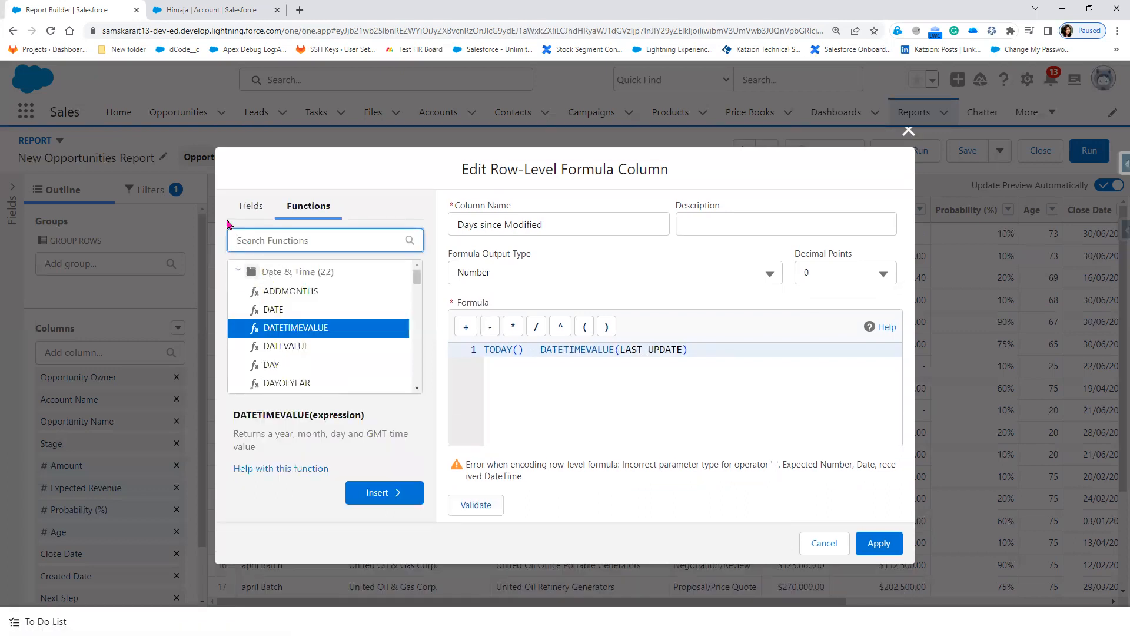
drag(529, 465, 766, 461)
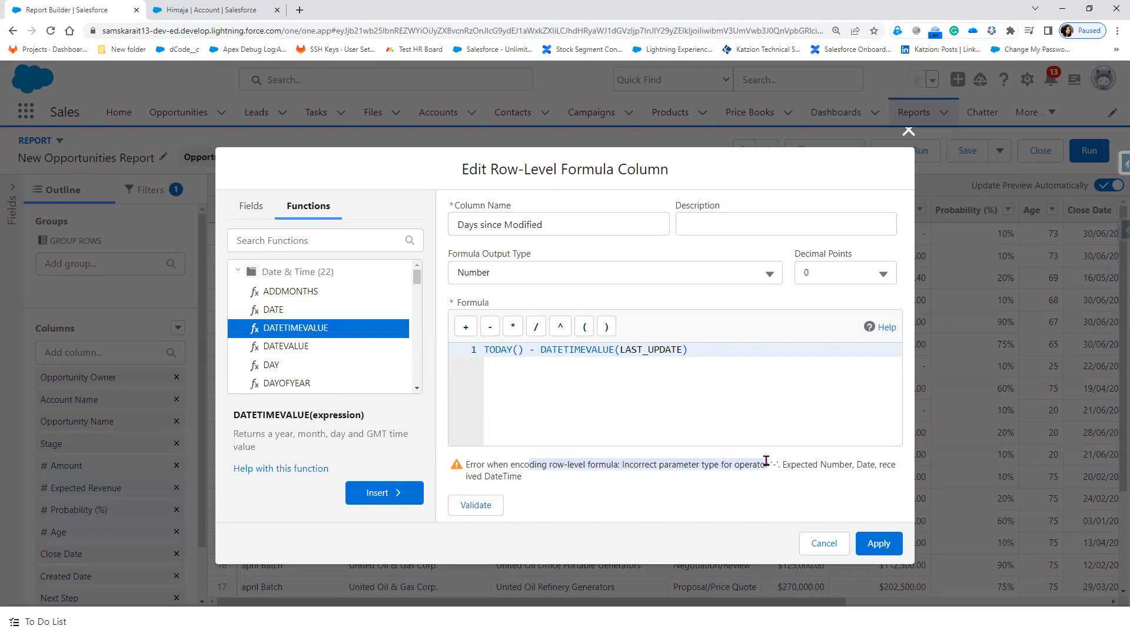
click(776, 464)
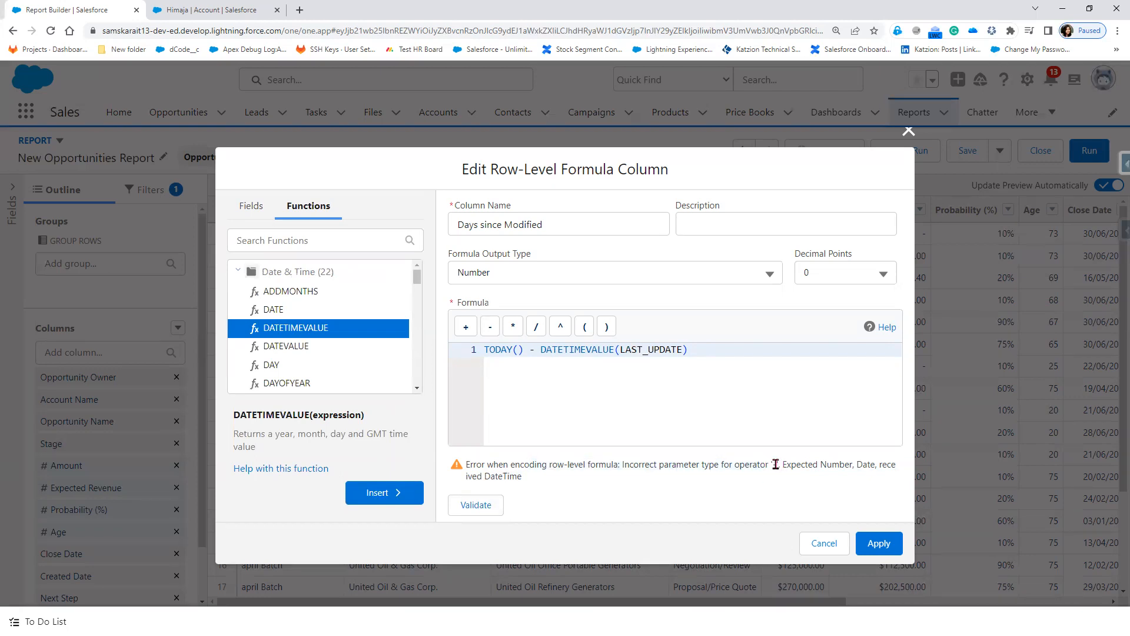
drag(801, 465, 840, 465)
scroll(313, 384, down, 10)
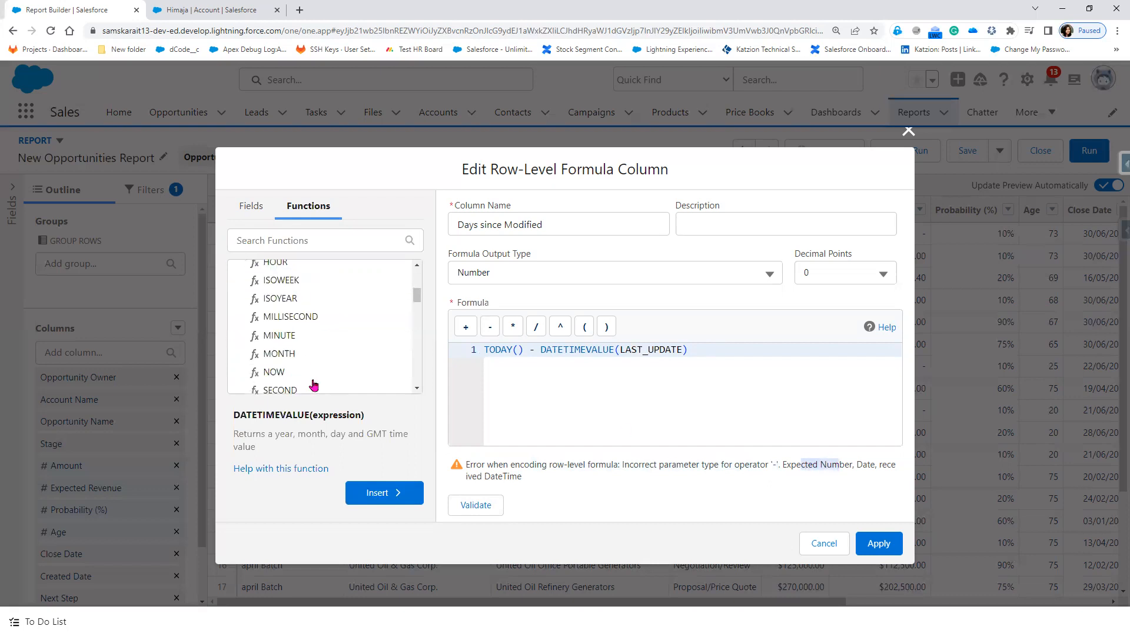
scroll(314, 384, down, 5)
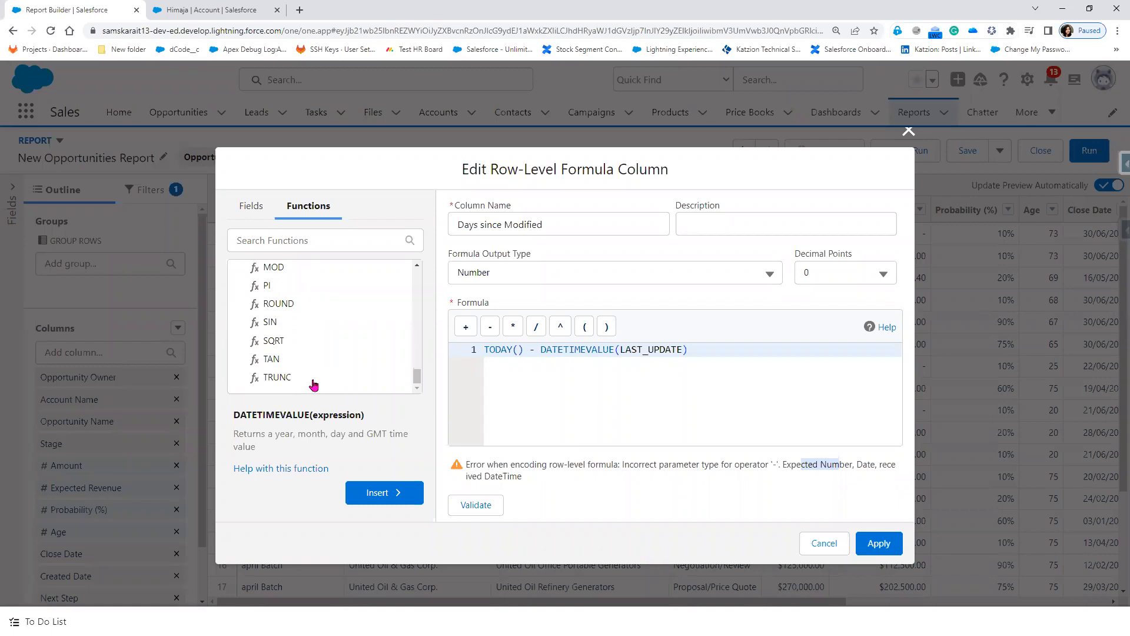
scroll(313, 385, up, 1)
scroll(313, 385, up, 1)
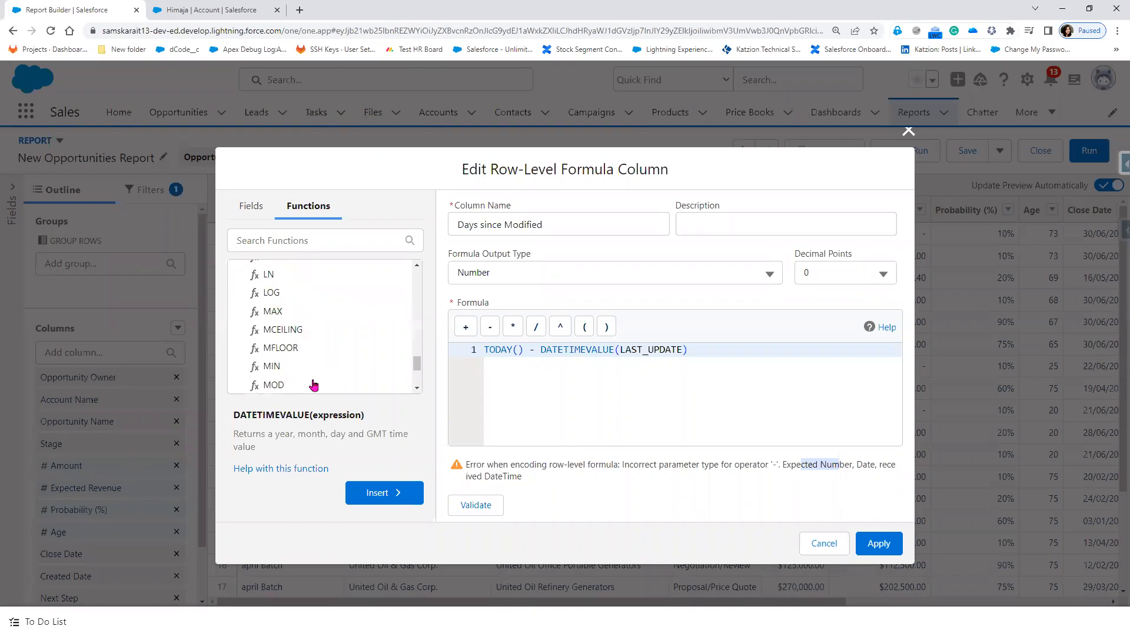
scroll(315, 384, up, 4)
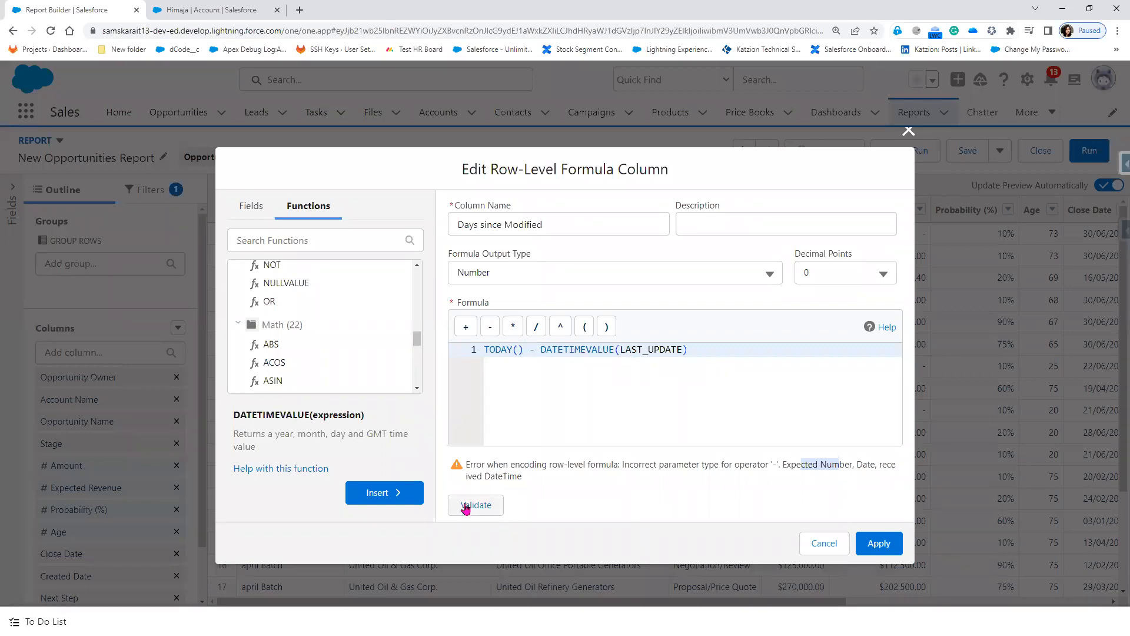
click(782, 464)
drag(780, 463, 914, 478)
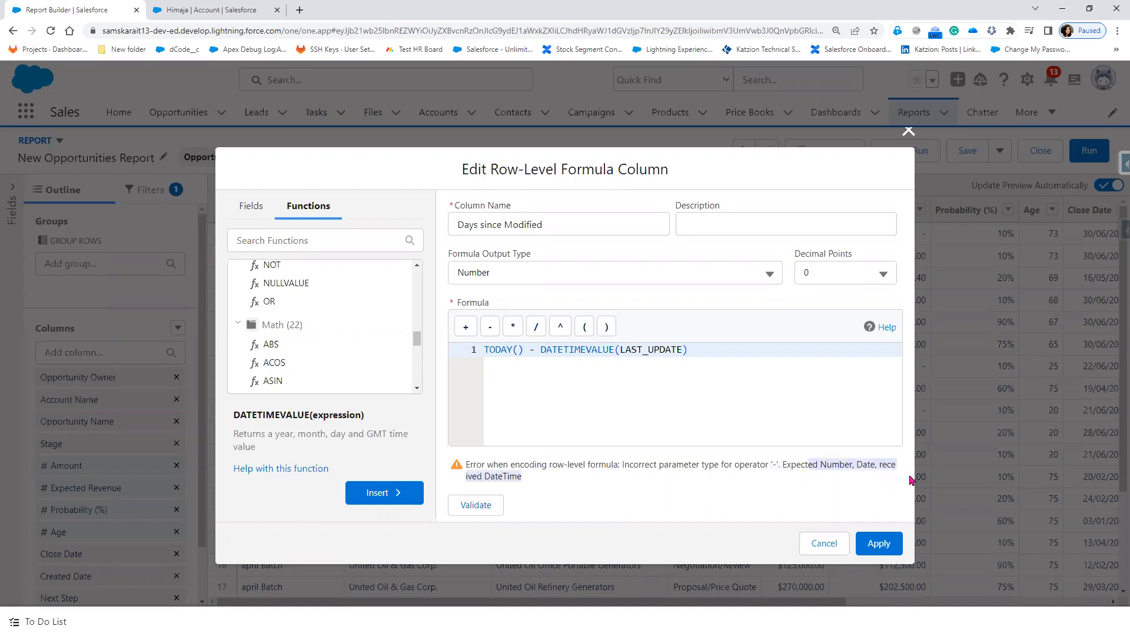
Step: Clear the formula and rebuild it starting with TODAY() followed by a minus
click(711, 350)
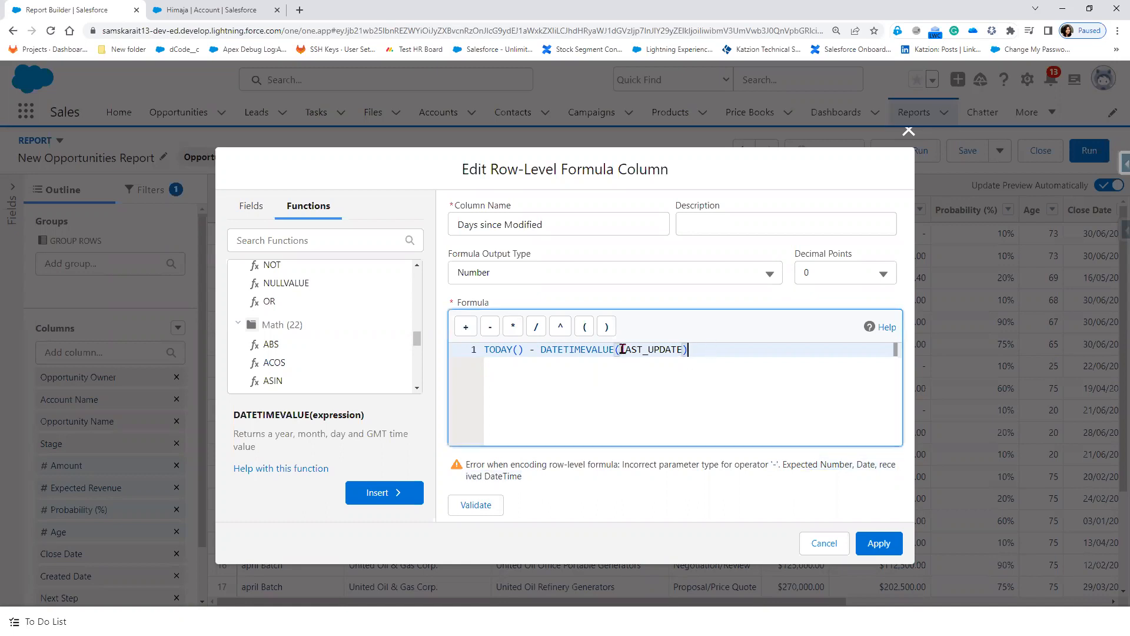
click(464, 353)
key(BackSpace)
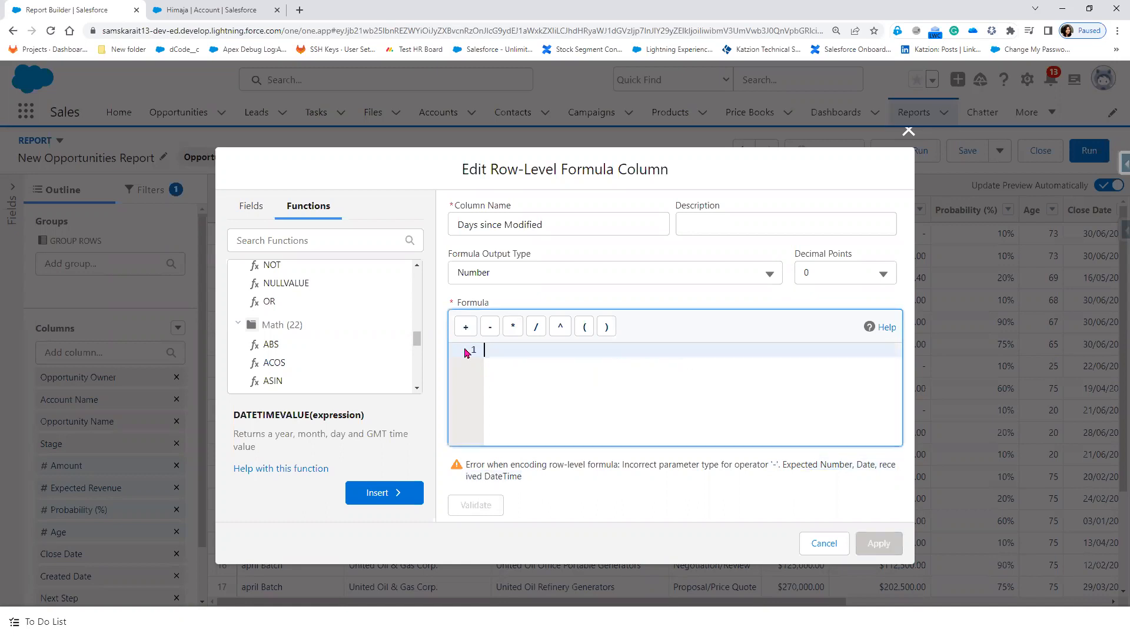
click(328, 241)
text(Toda)
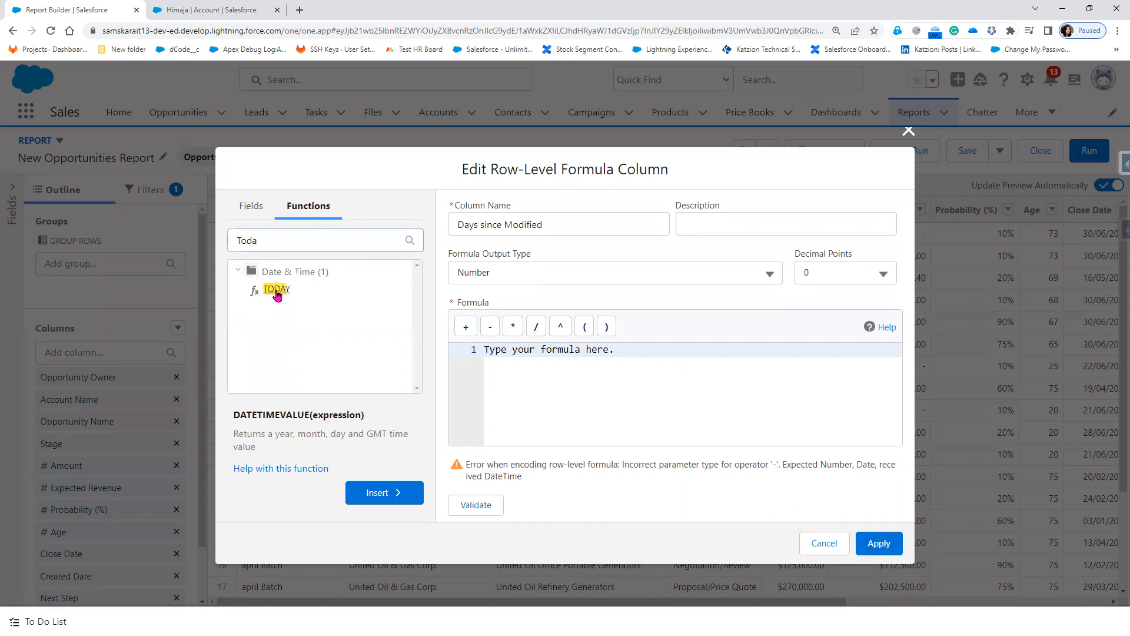
click(277, 291)
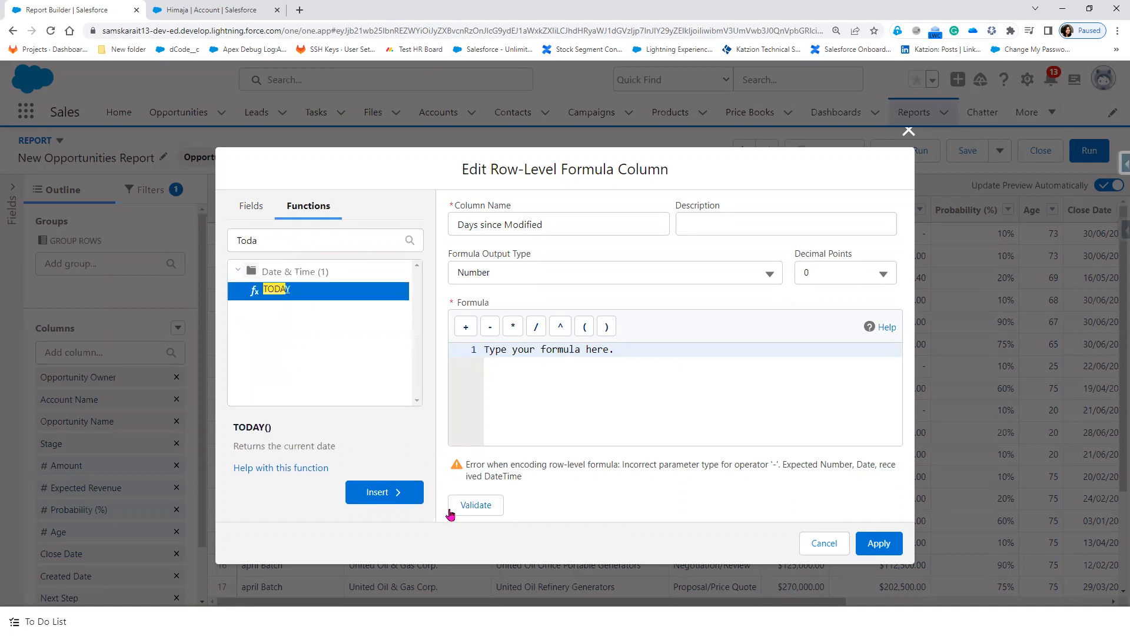
click(468, 507)
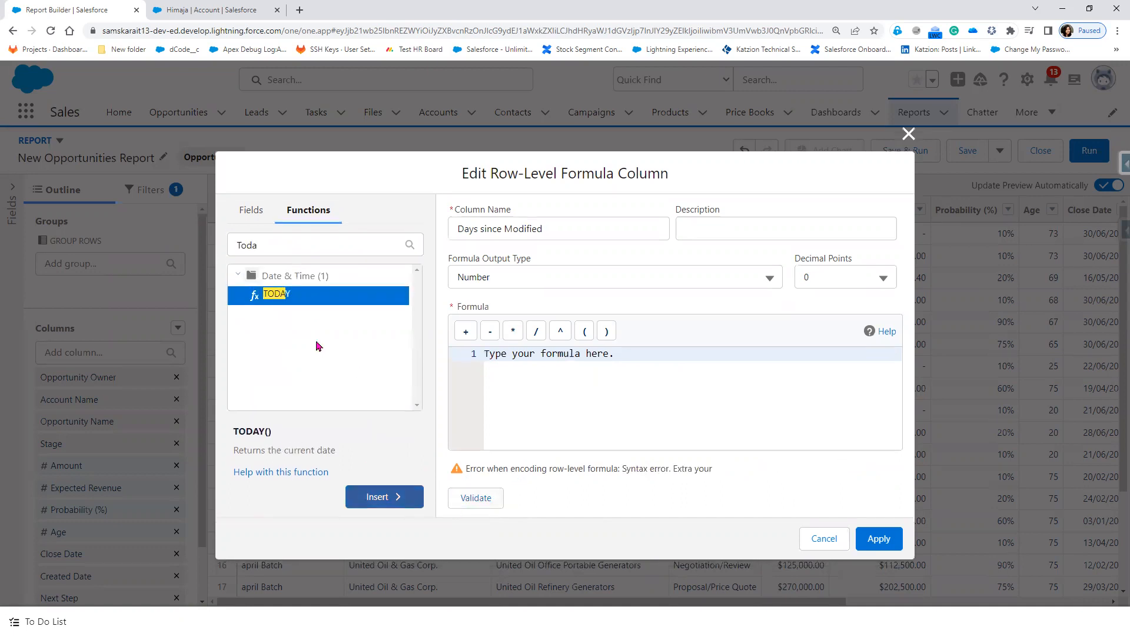
click(290, 295)
click(381, 498)
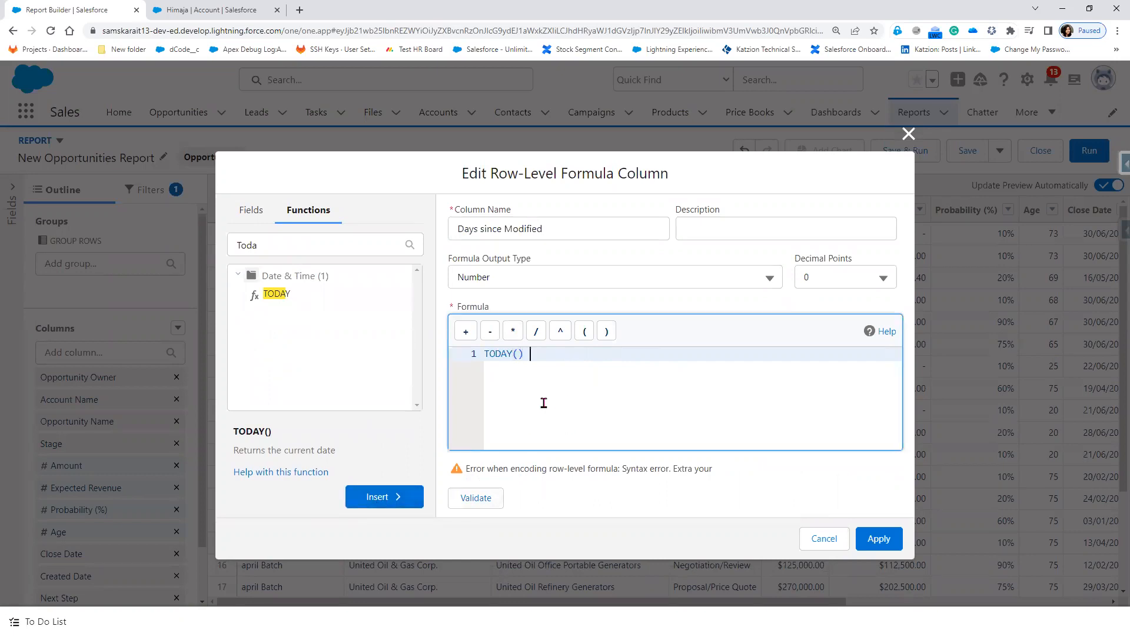
click(488, 332)
Step: Add DATEVALUE(LAST_UPDATE) after the minus and validate the formula
drag(272, 245, 236, 247)
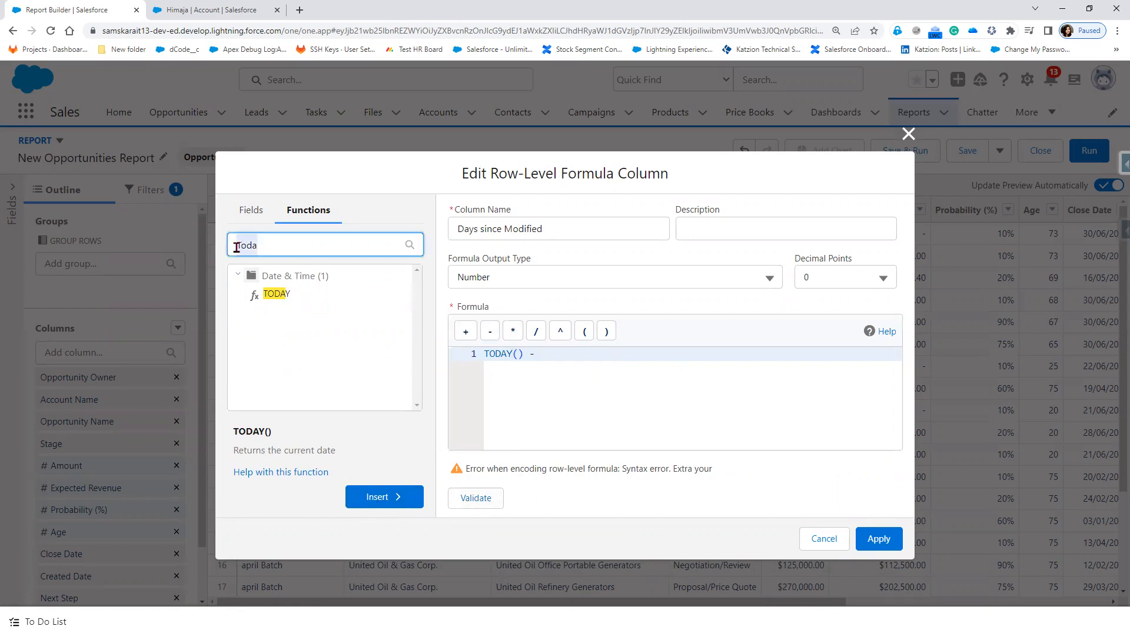
text(date)
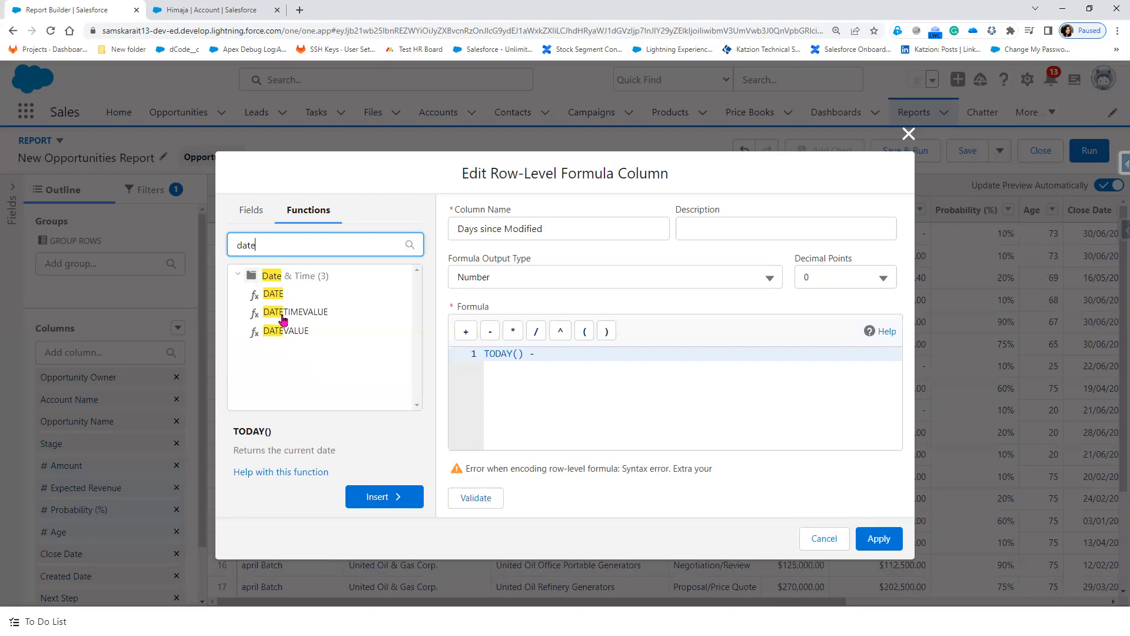
click(283, 320)
click(285, 330)
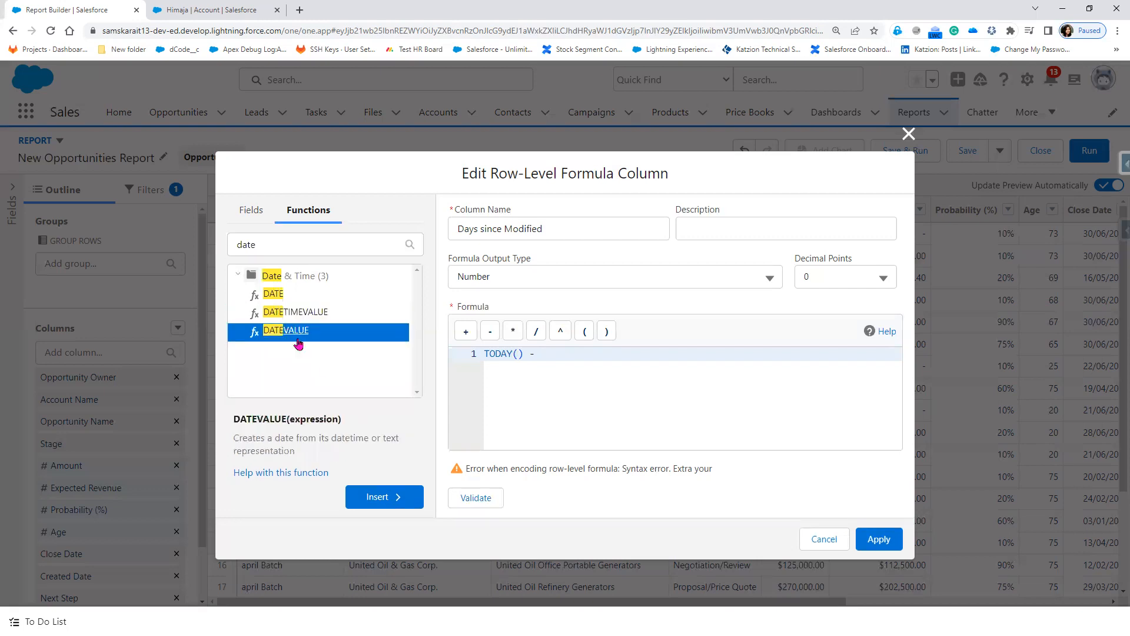
click(380, 499)
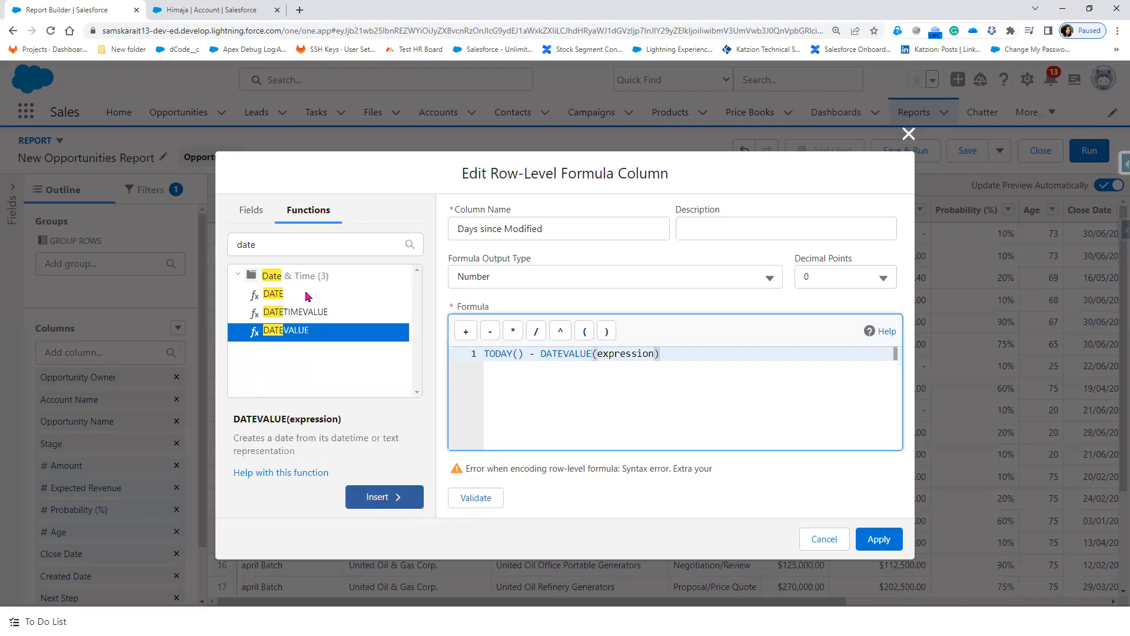
click(259, 213)
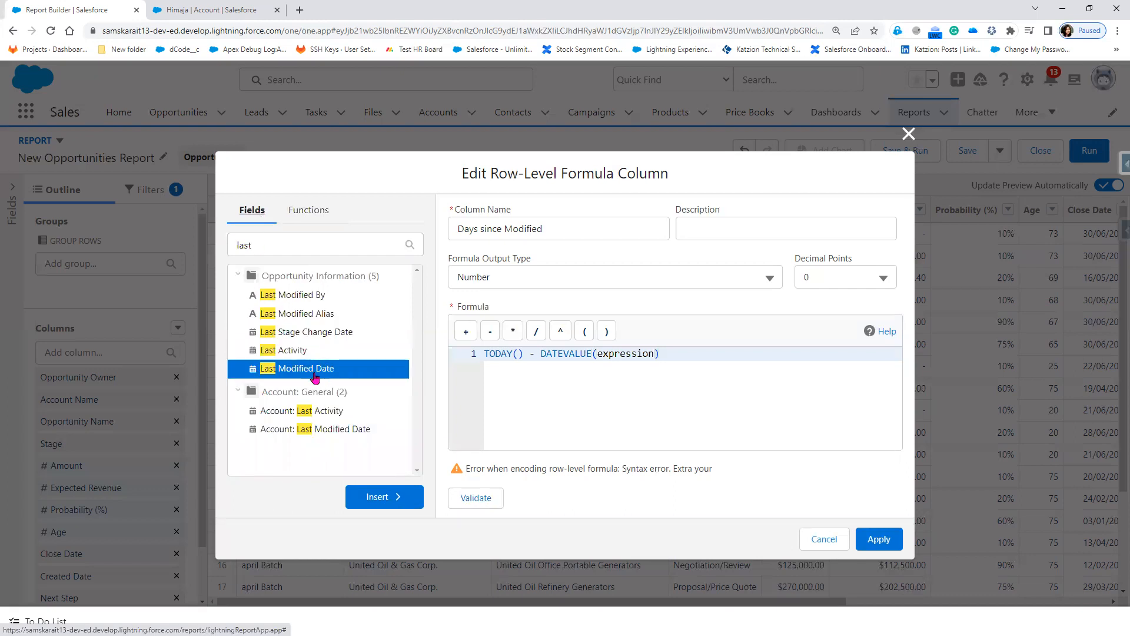
double_click(604, 352)
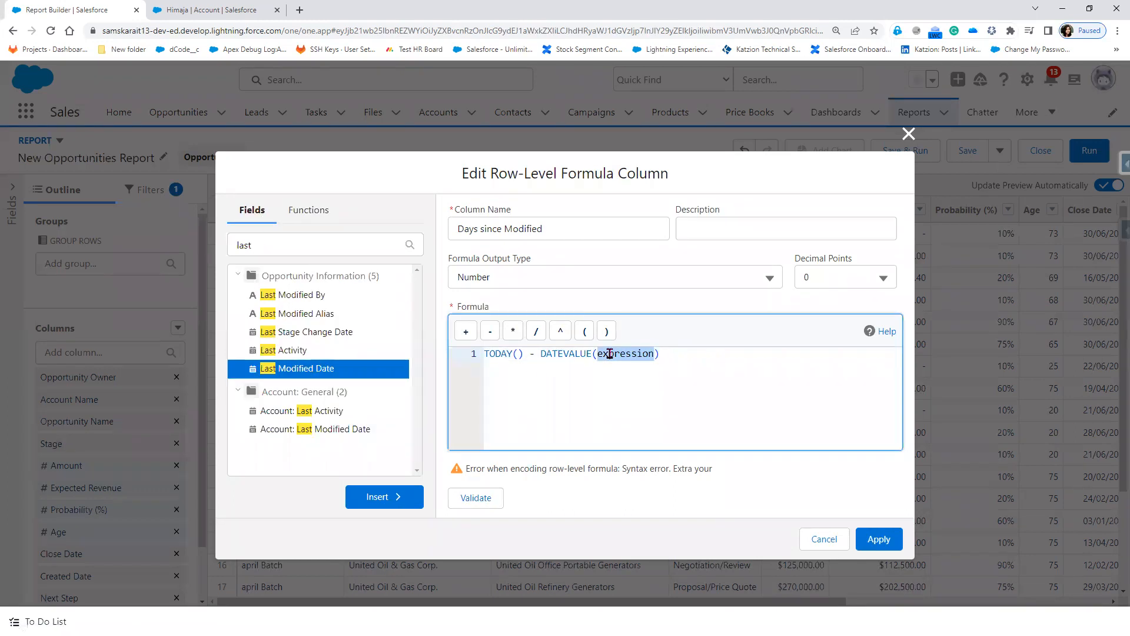
key(BackSpace)
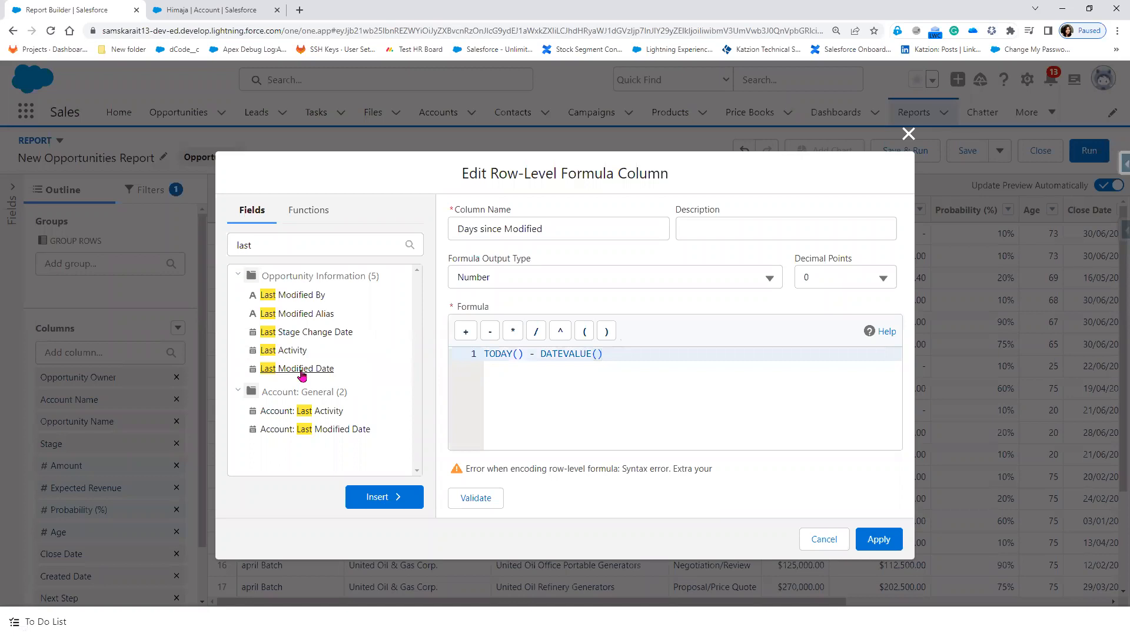
click(389, 498)
click(472, 503)
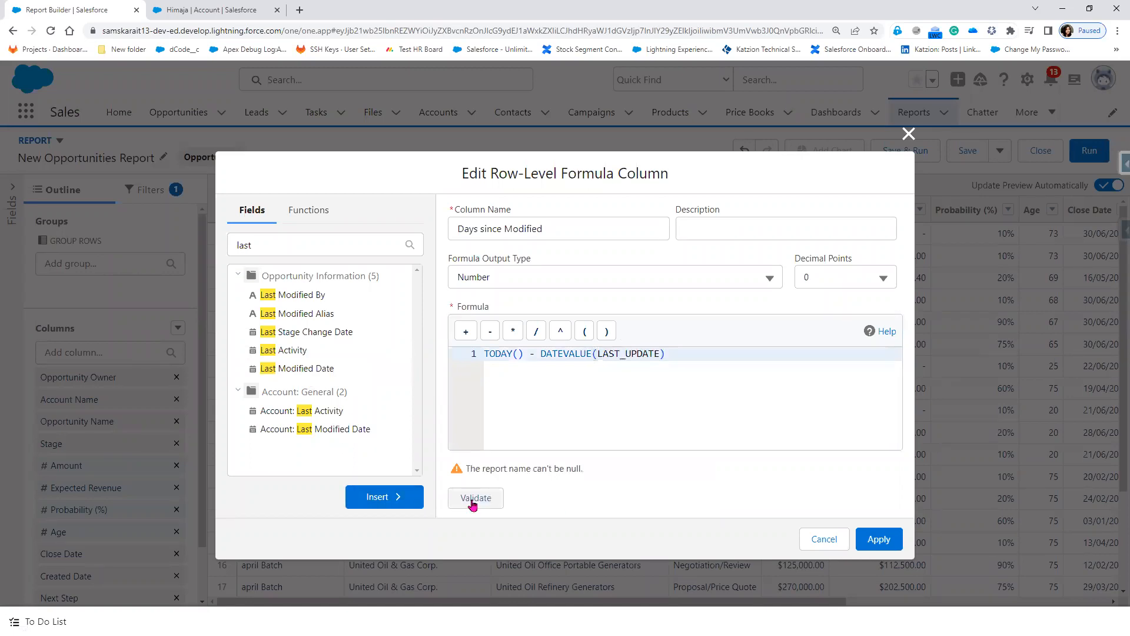
Step: Copy the TODAY() - DATEVALUE(LAST_UPDATE) formula text and cancel the unfinished column
drag(586, 468, 449, 475)
click(697, 352)
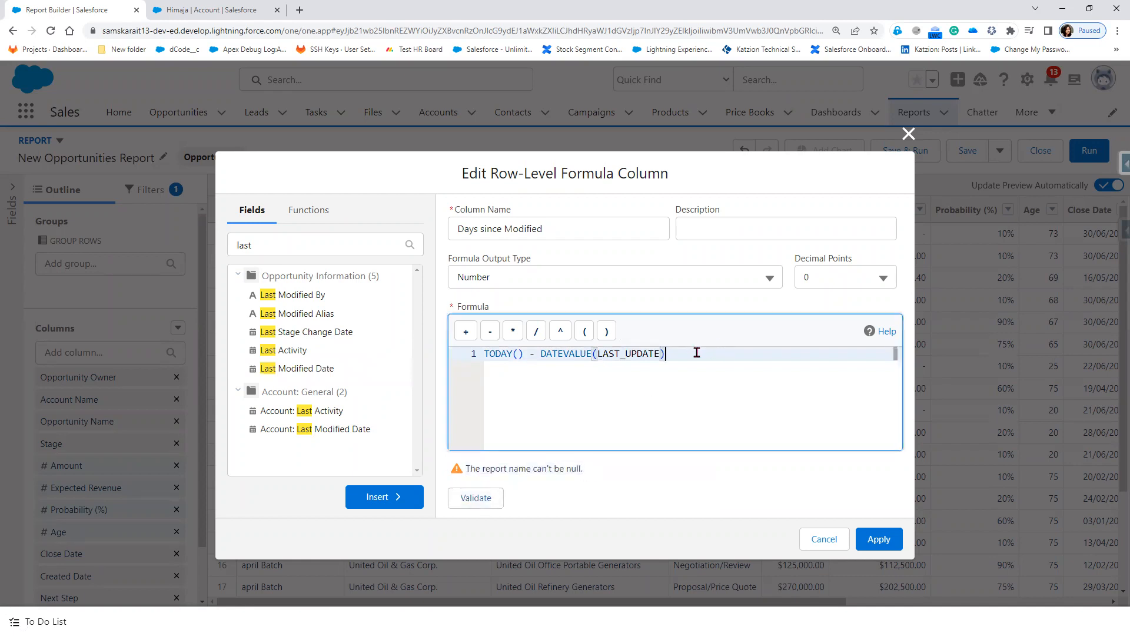
drag(697, 352, 467, 355)
key(ctrl+c)
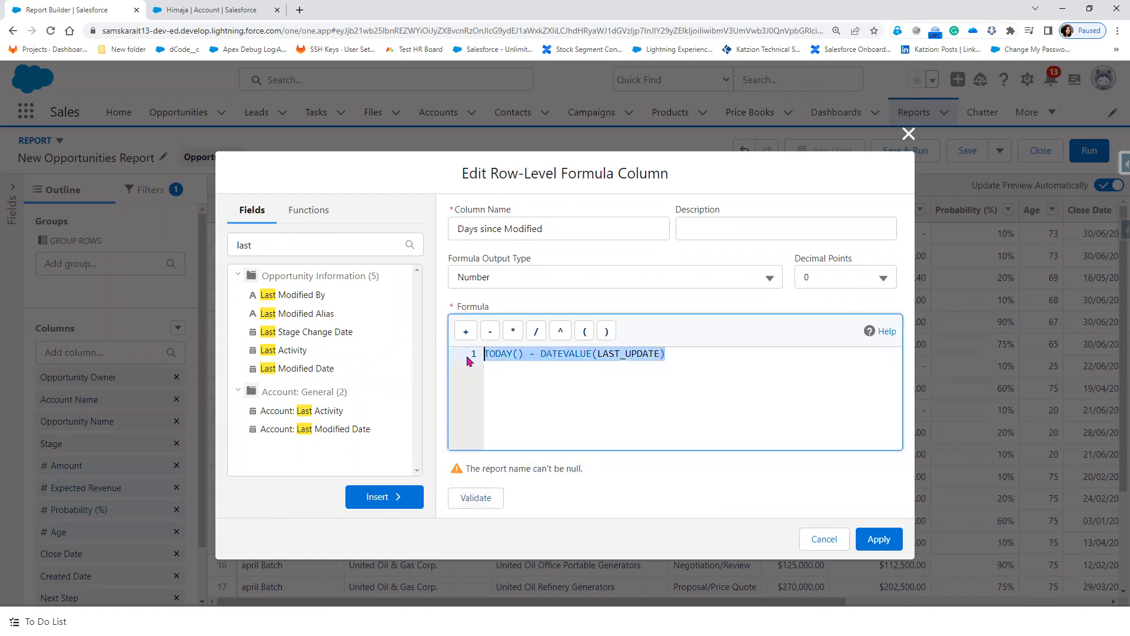
click(818, 540)
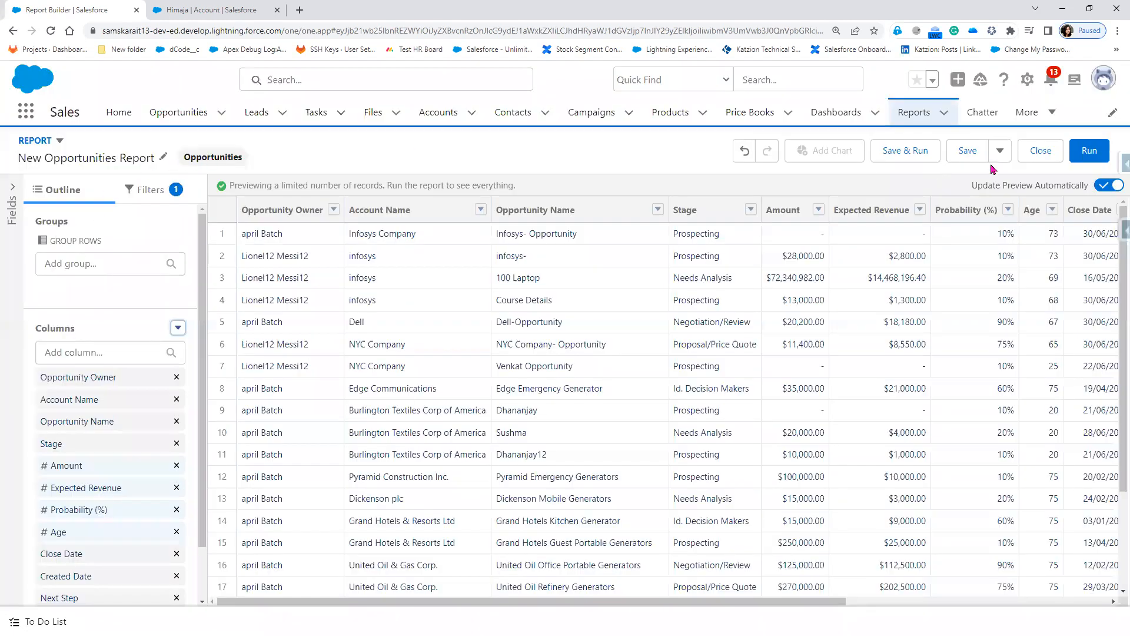
Step: Save the report as 'Tabular - Opportunity' in Public Reports > Sales Folder
click(968, 150)
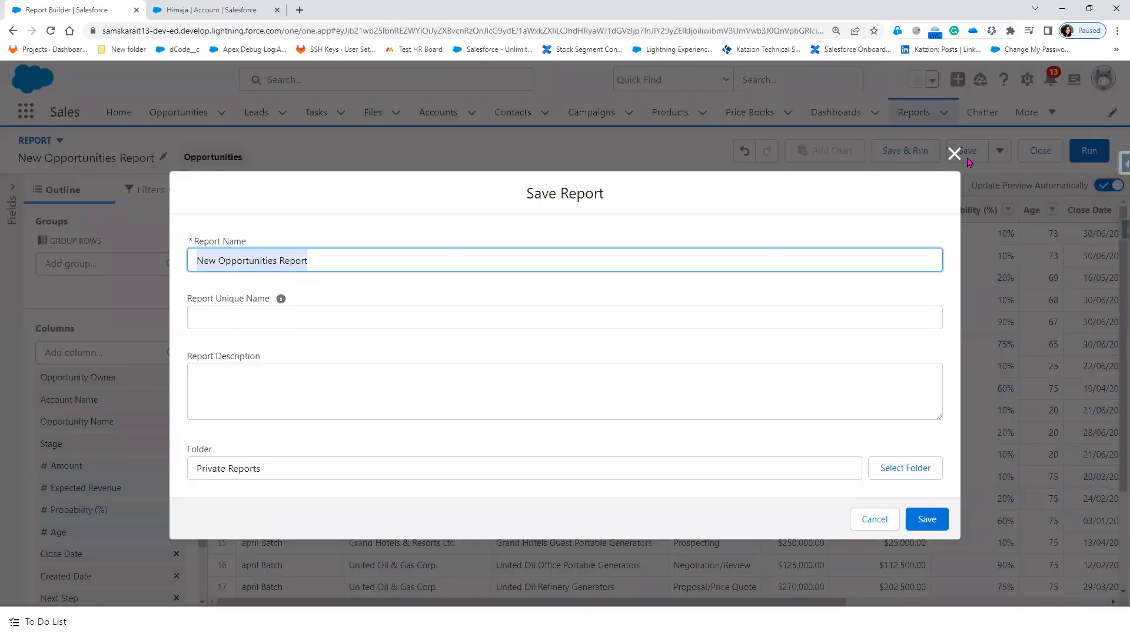
drag(352, 261, 88, 268)
text(Tabular -)
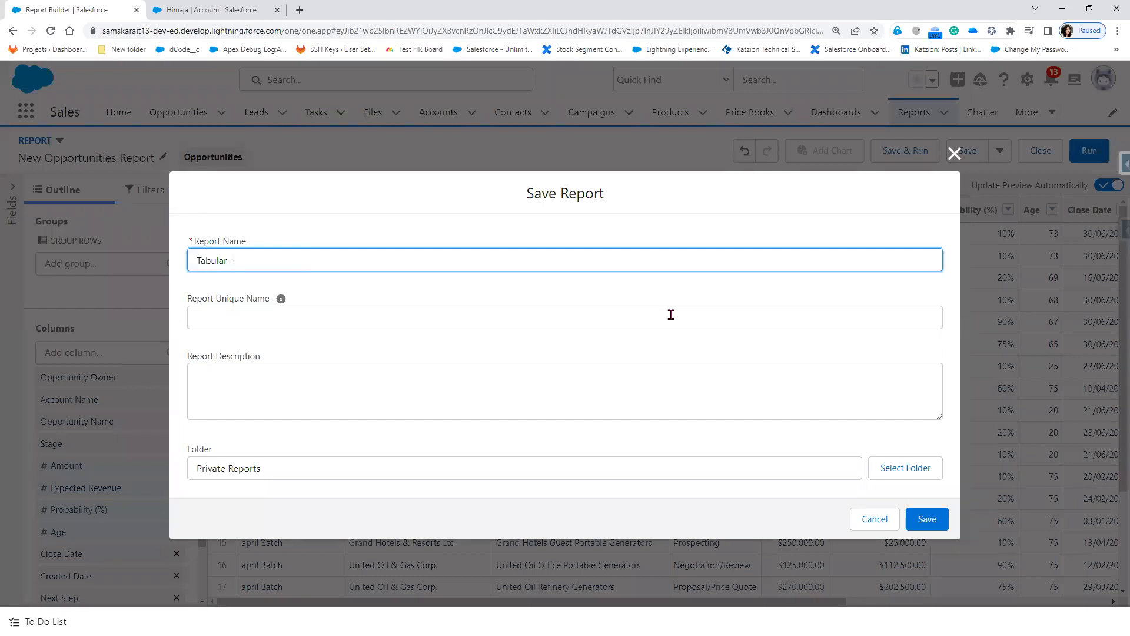
text(Opportunity)
click(924, 474)
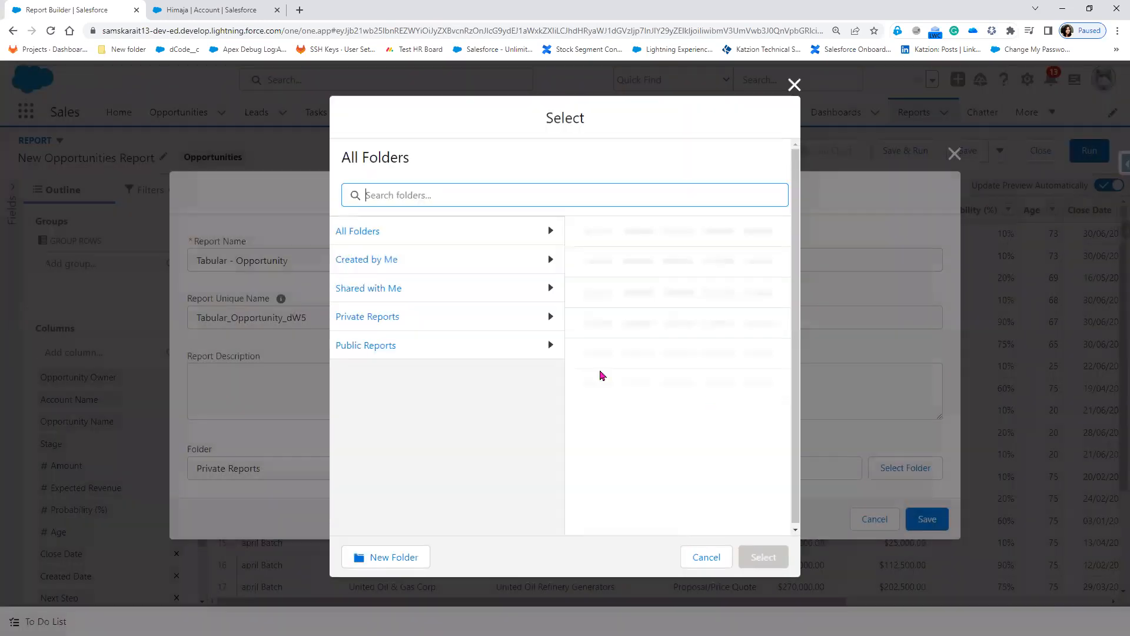
click(396, 347)
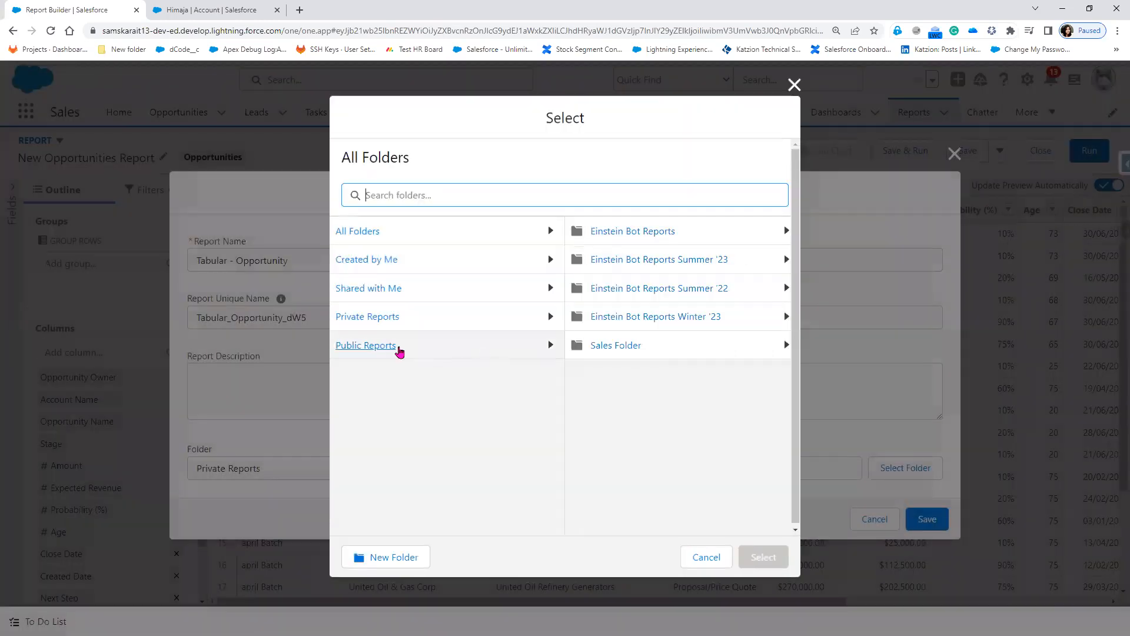
click(595, 354)
click(759, 565)
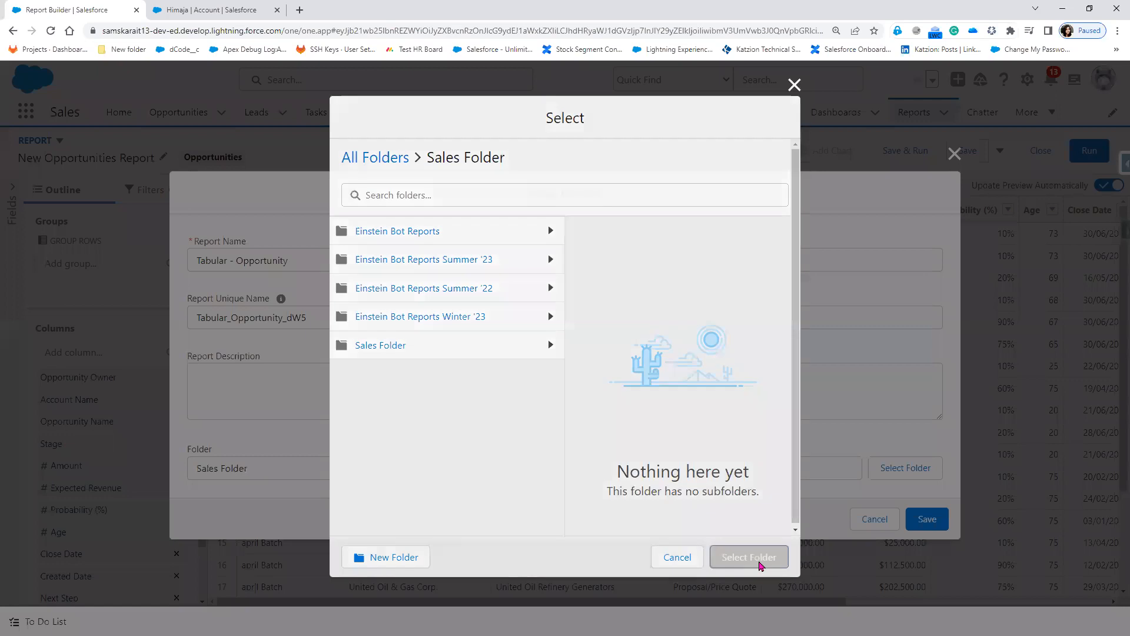
click(940, 525)
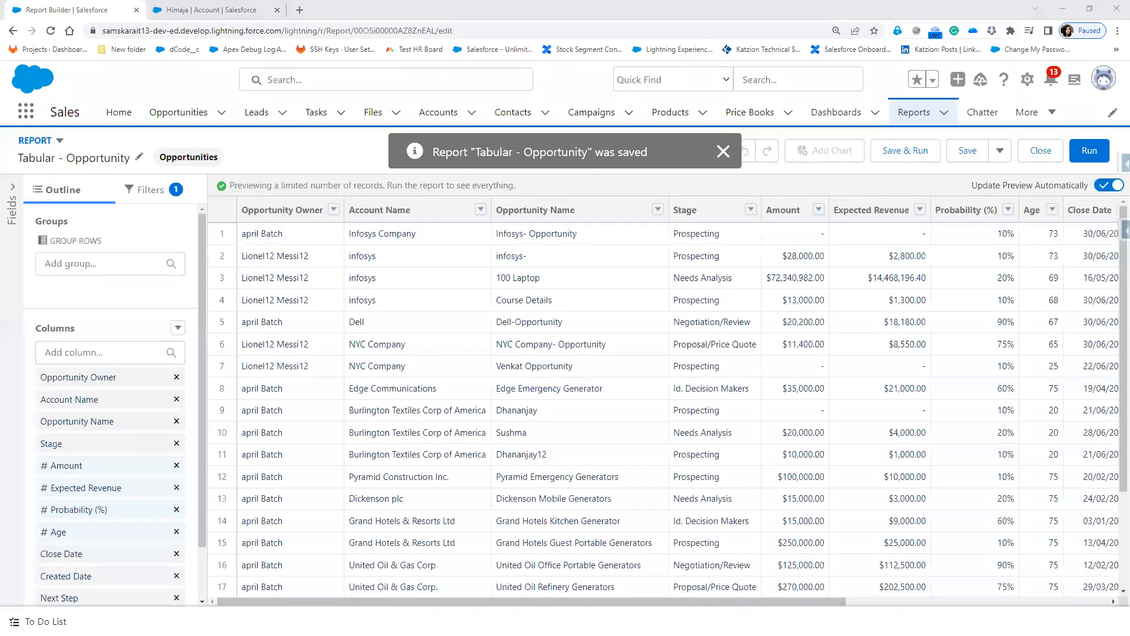
Step: Add row-level formula column 'Days since modified' using TODAY() - DATEVALUE(LAST_UPDATE), 0 decimals, validated and applied
click(178, 328)
click(154, 402)
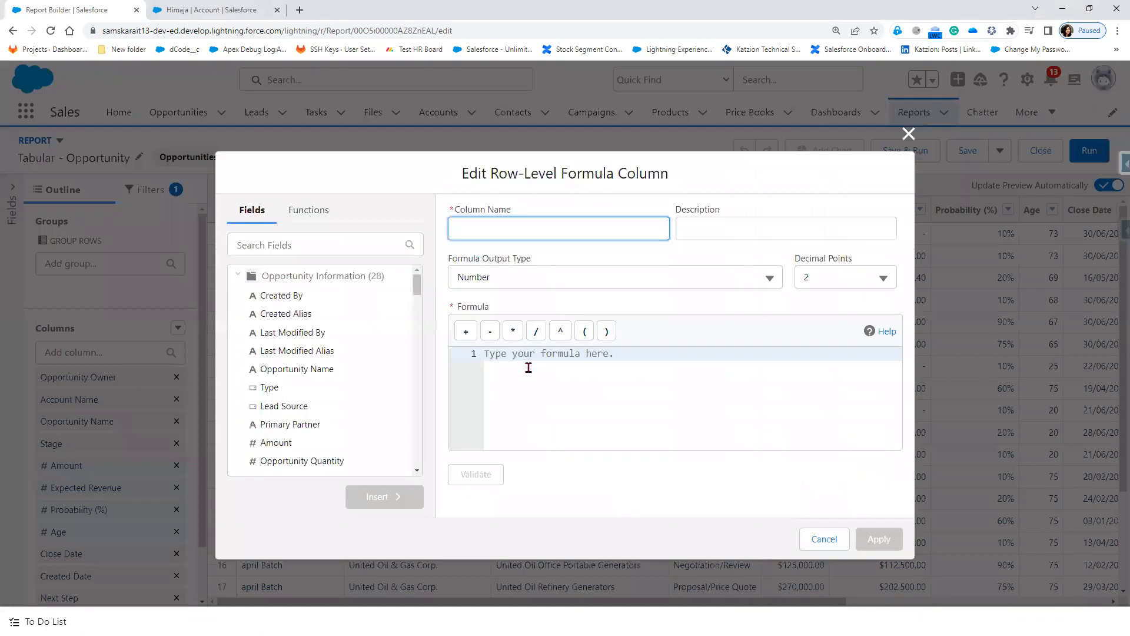
click(526, 368)
key(ctrl+v)
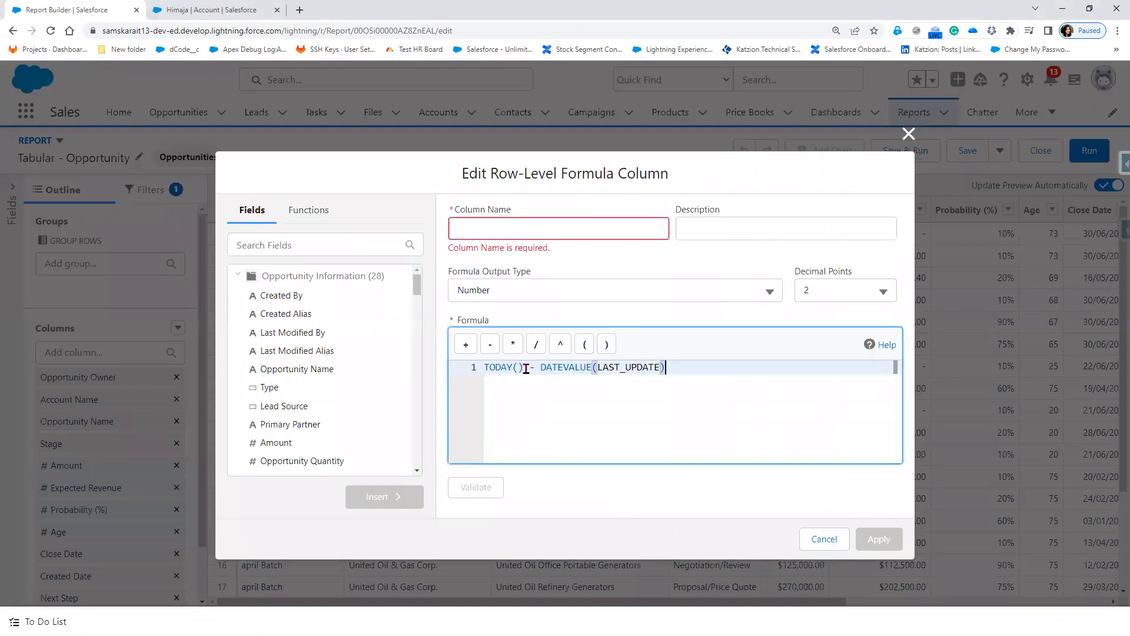
click(502, 236)
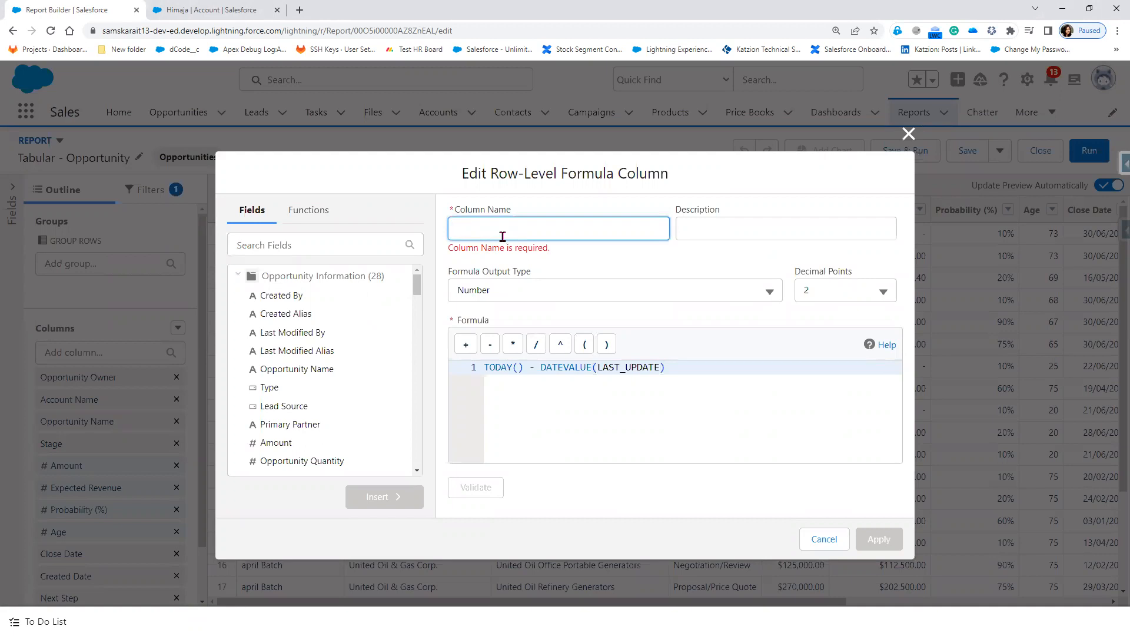
text(Days since modified)
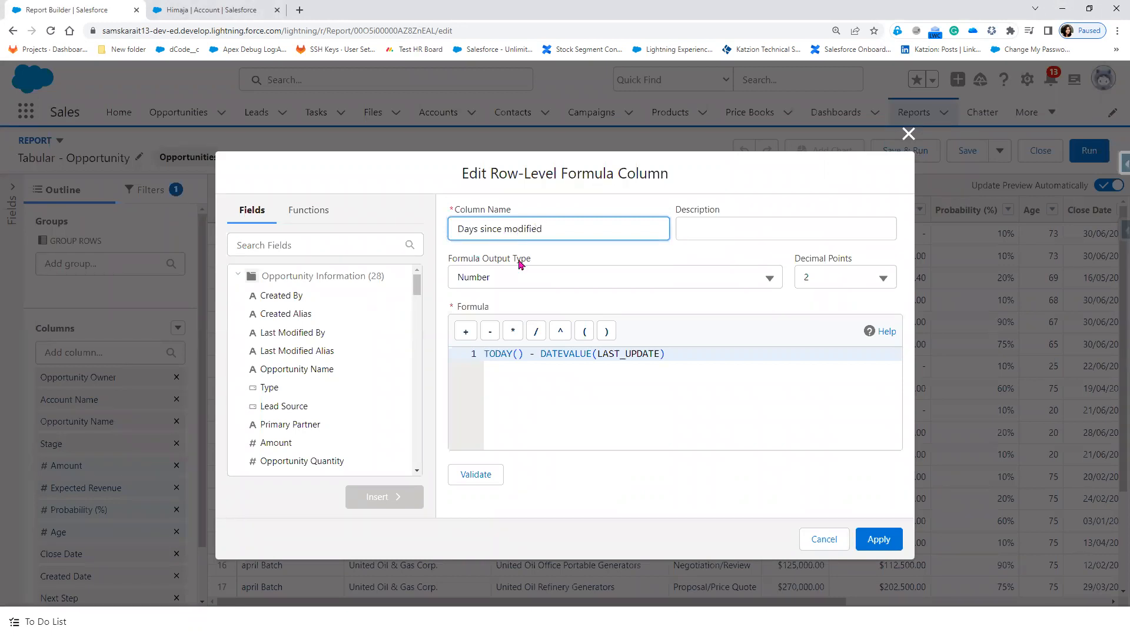
click(834, 284)
click(816, 313)
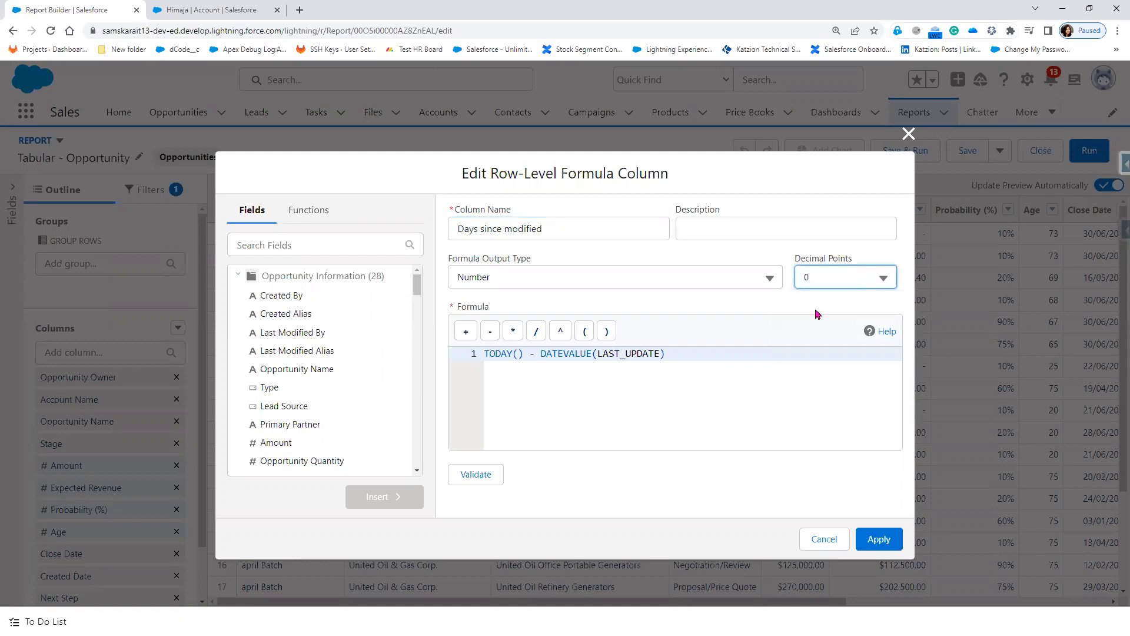
click(474, 478)
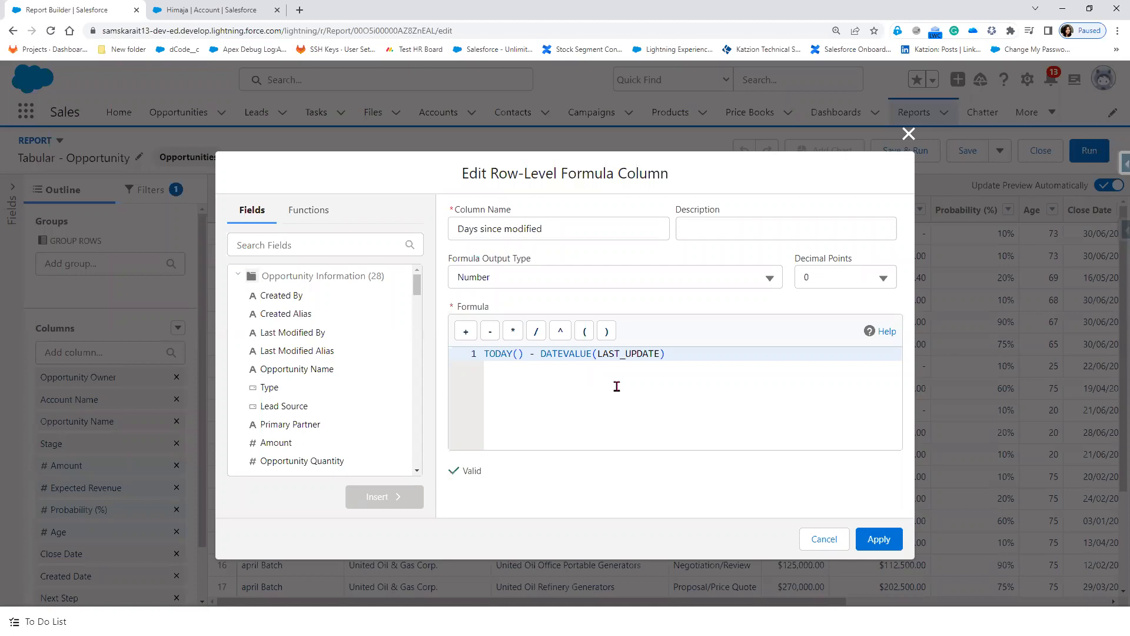
click(882, 545)
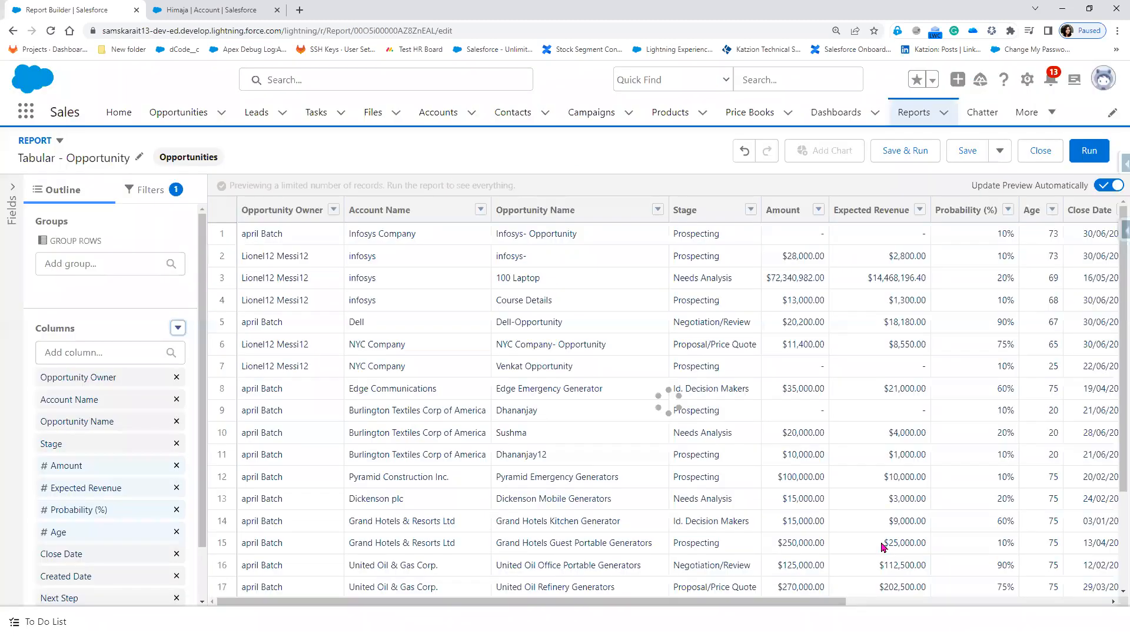
Step: Run the report and scroll to check the Days since modified column totalling 1,225
drag(679, 603, 994, 604)
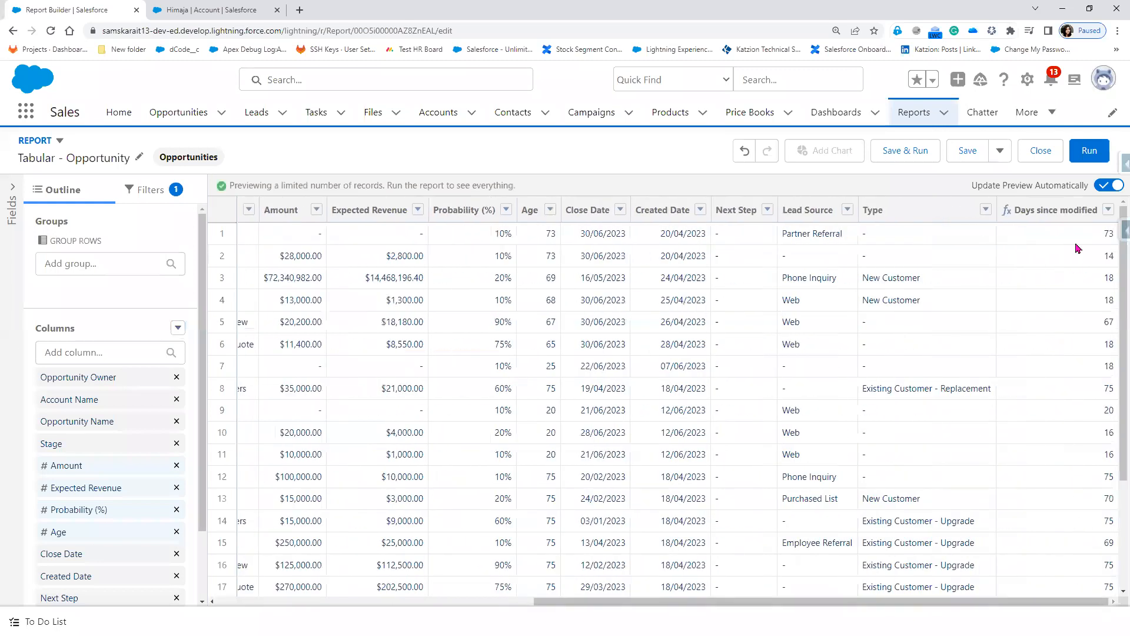
click(1089, 151)
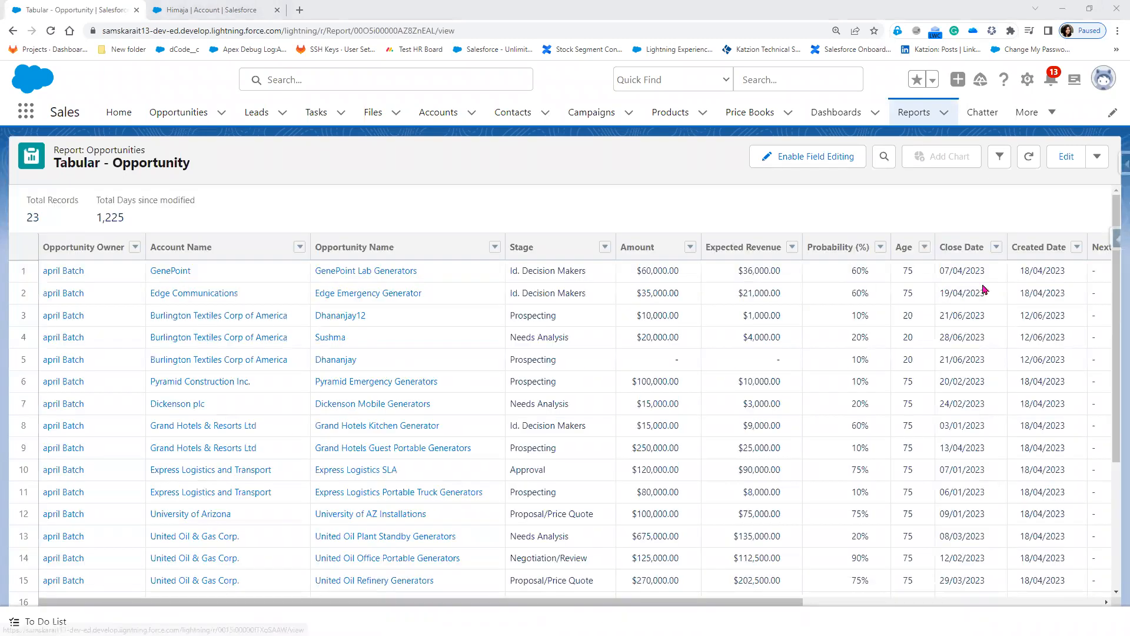
click(883, 602)
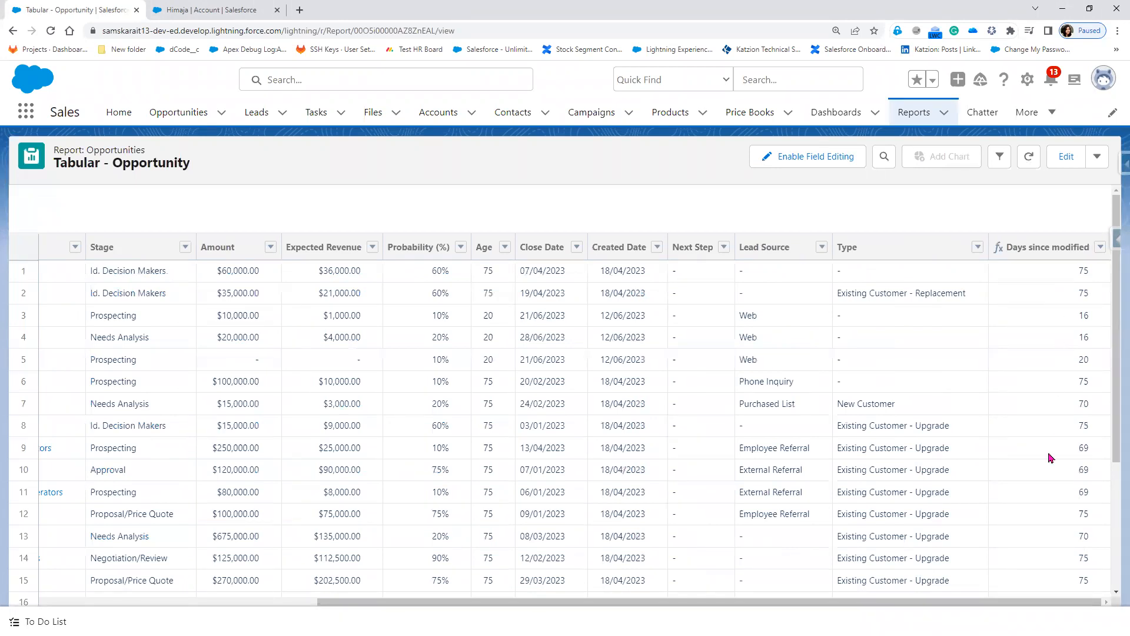
scroll(1051, 458, down, 3)
scroll(1051, 458, up, 3)
scroll(1075, 520, down, 3)
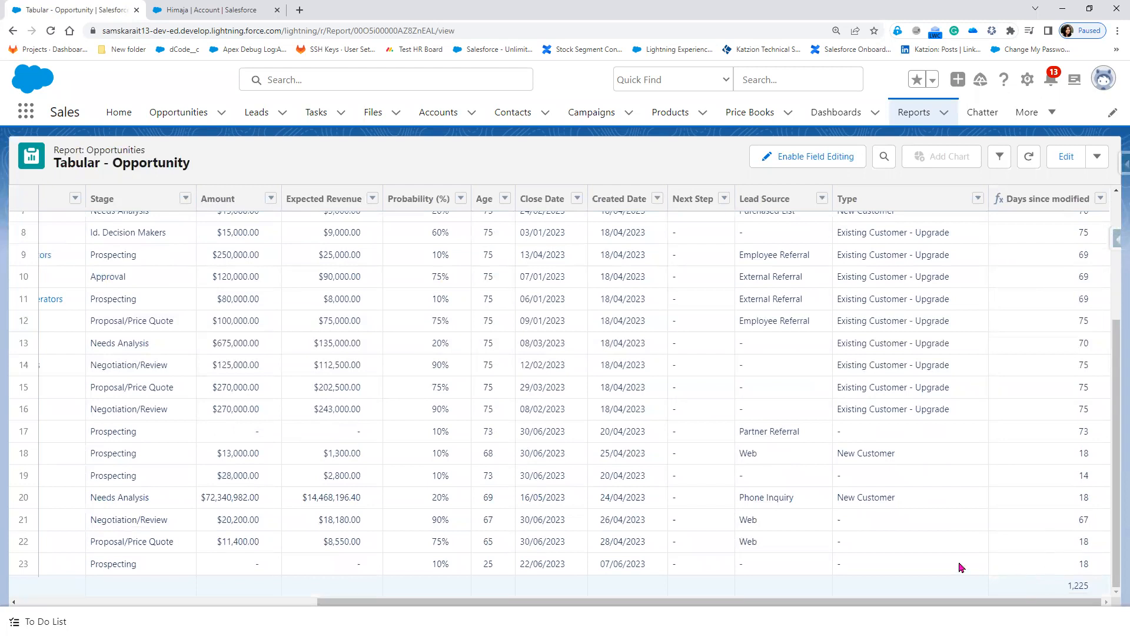
scroll(1040, 558, up, 5)
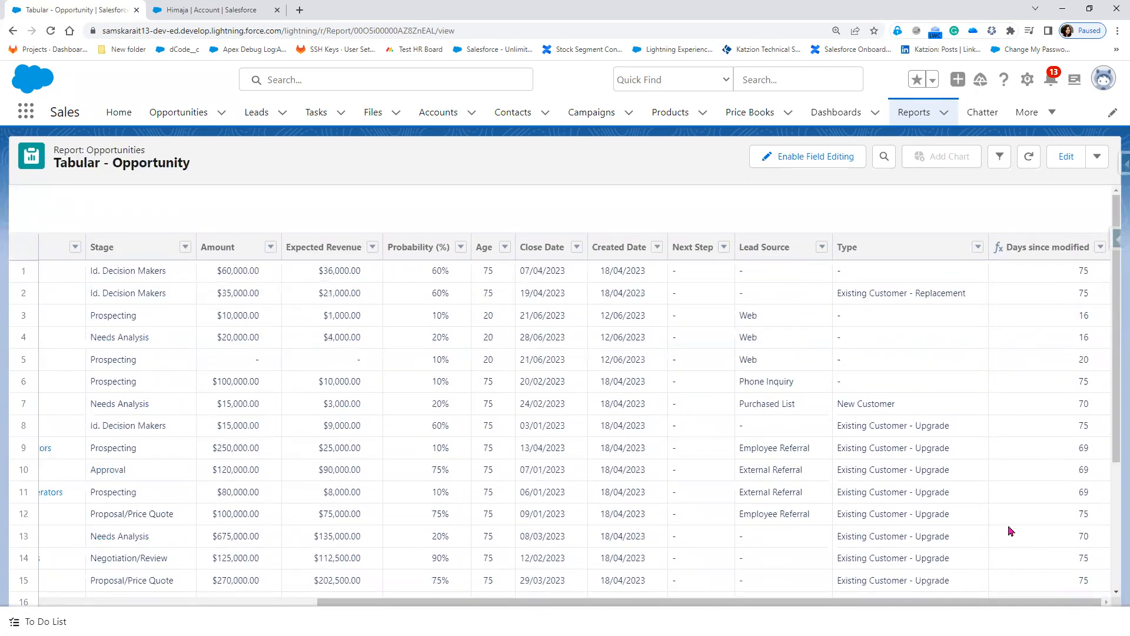
scroll(1001, 545, down, 5)
scroll(991, 559, up, 5)
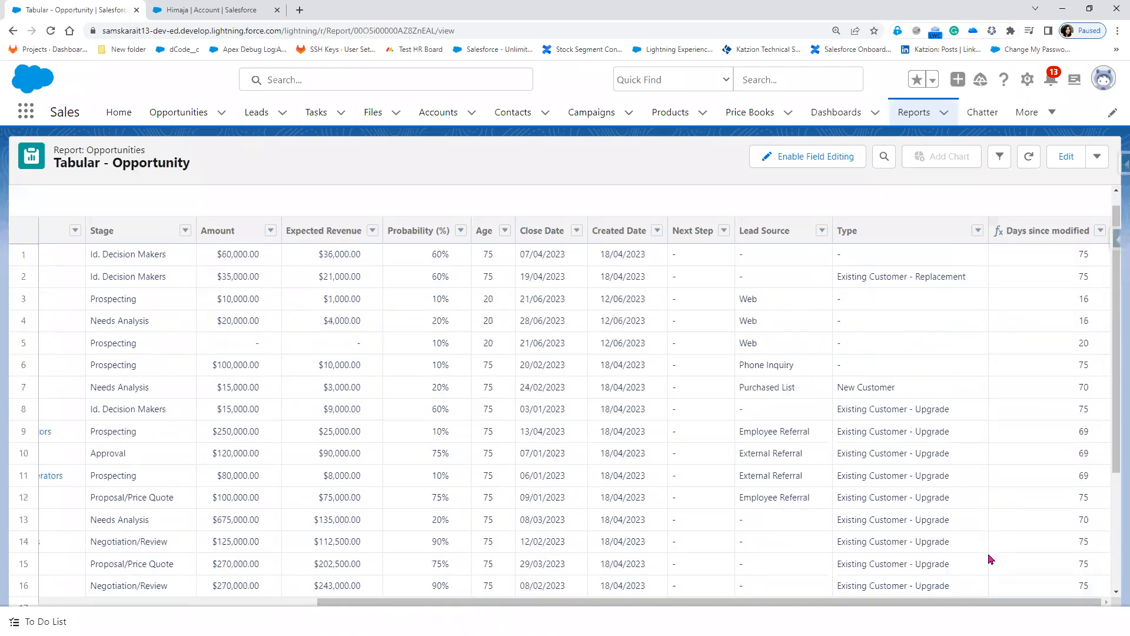
scroll(991, 560, up, 1)
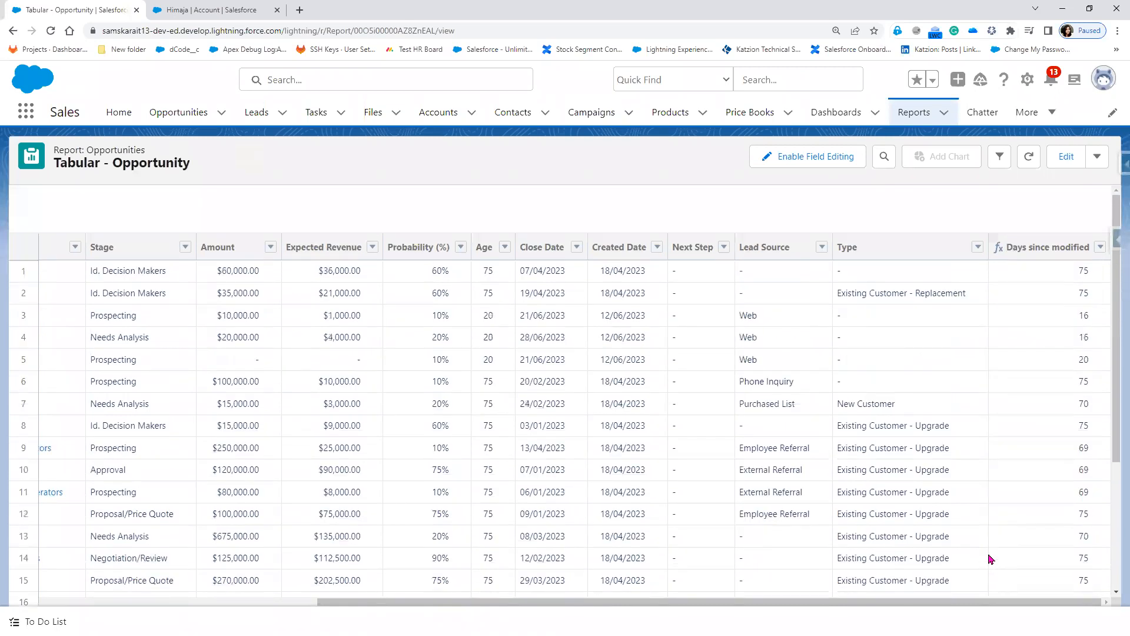
Step: Reopen the report for editing and group rows by the Days since modified column
click(1065, 157)
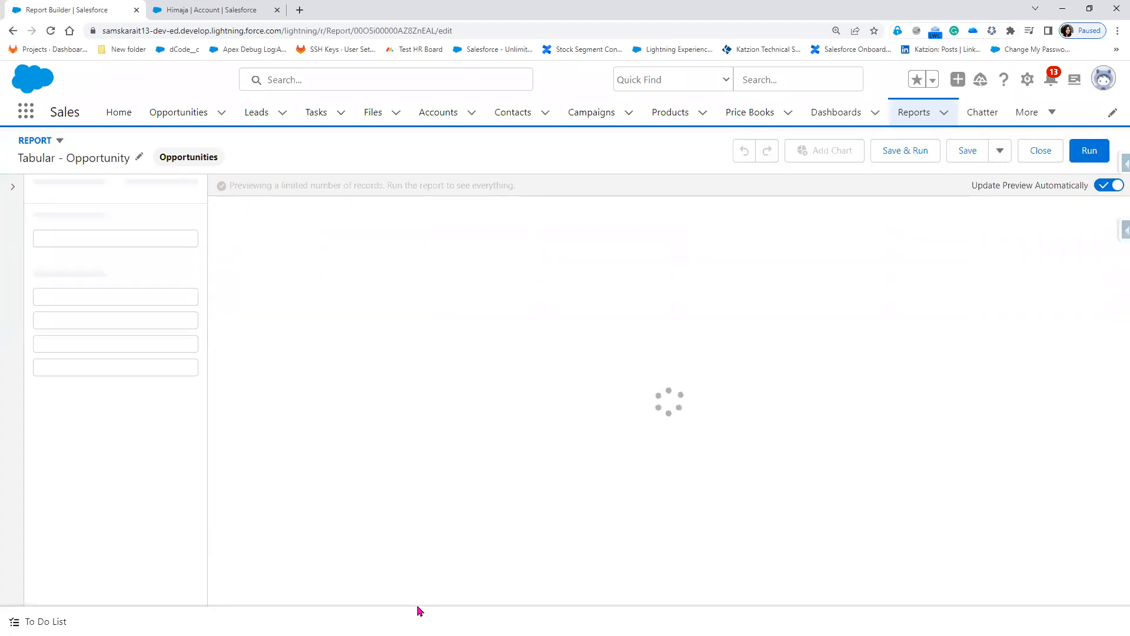
drag(585, 601, 902, 602)
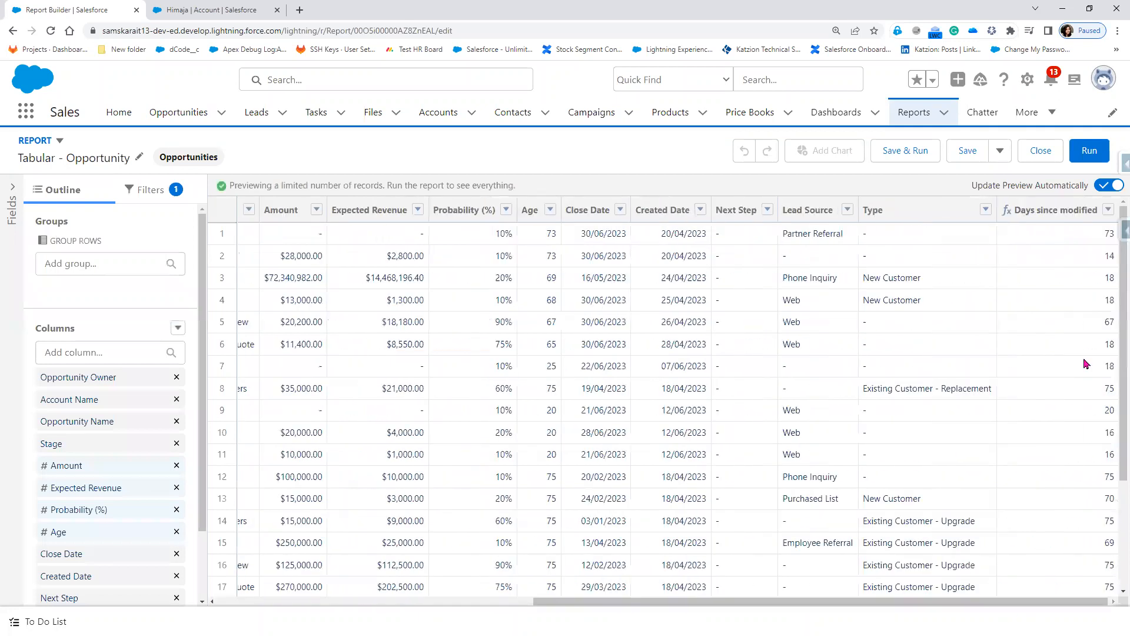
scroll(1094, 529, down, 1)
scroll(1094, 528, down, 2)
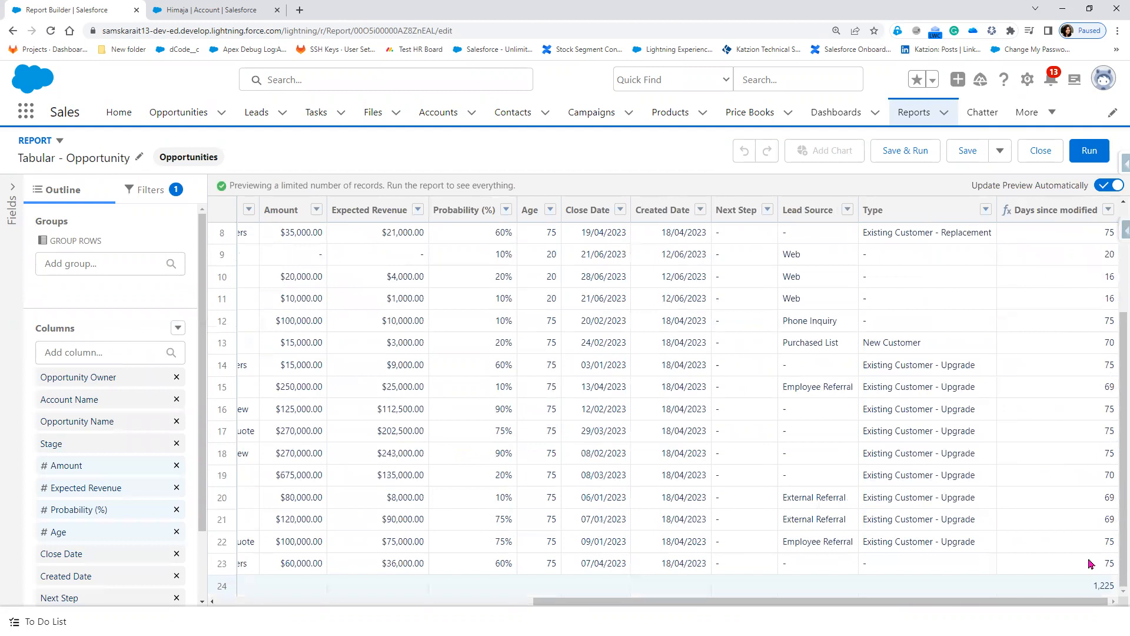
scroll(1090, 559, up, 3)
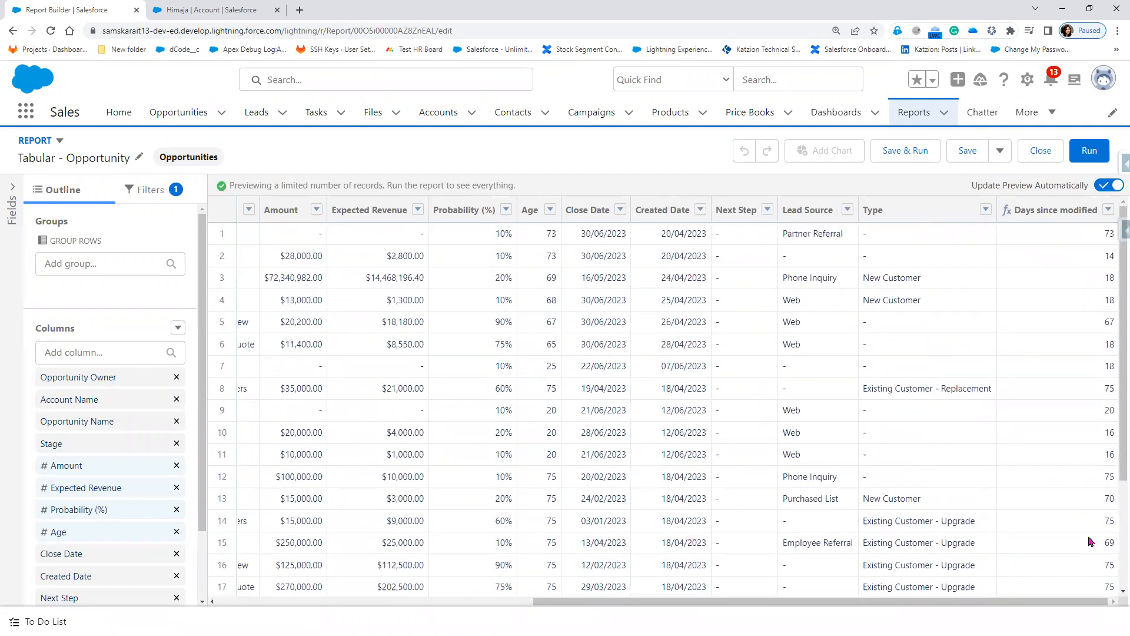
click(1108, 210)
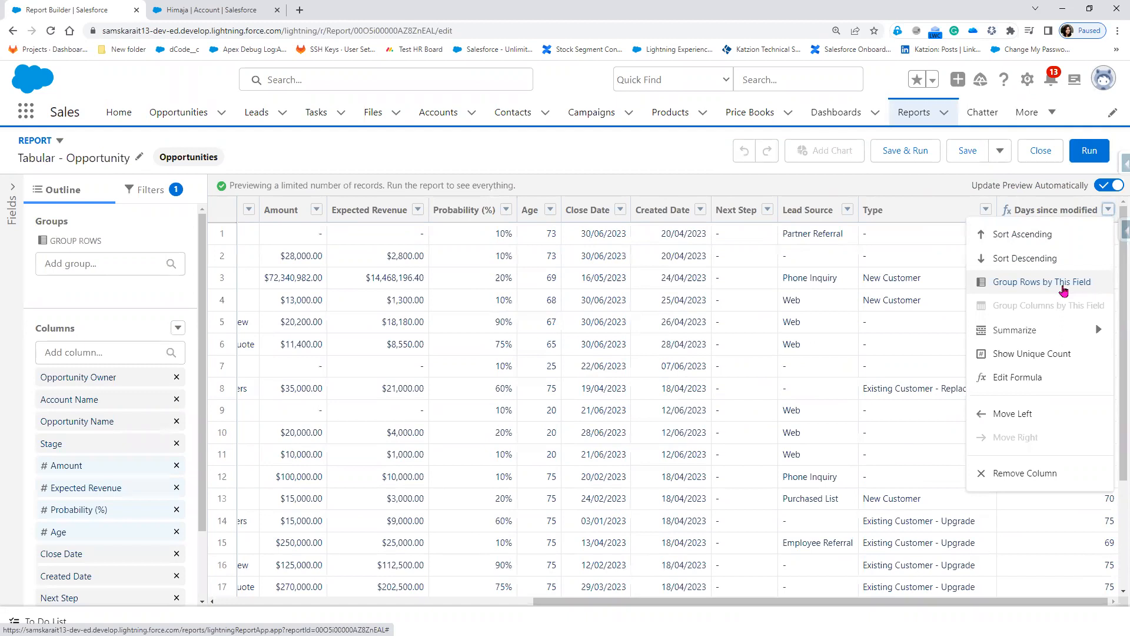
click(1064, 288)
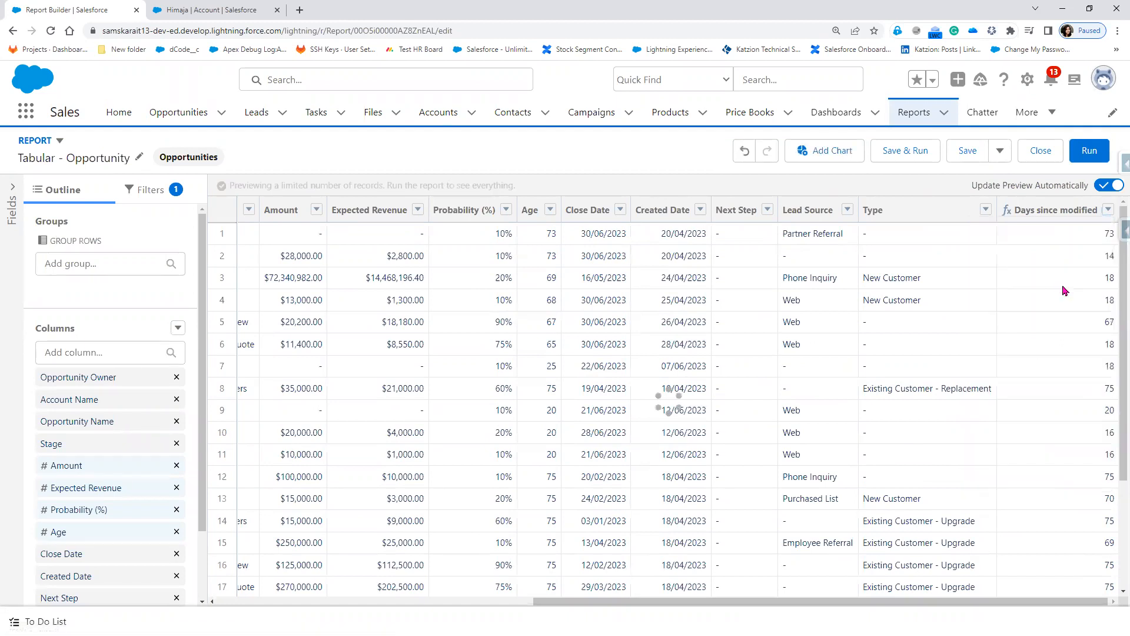
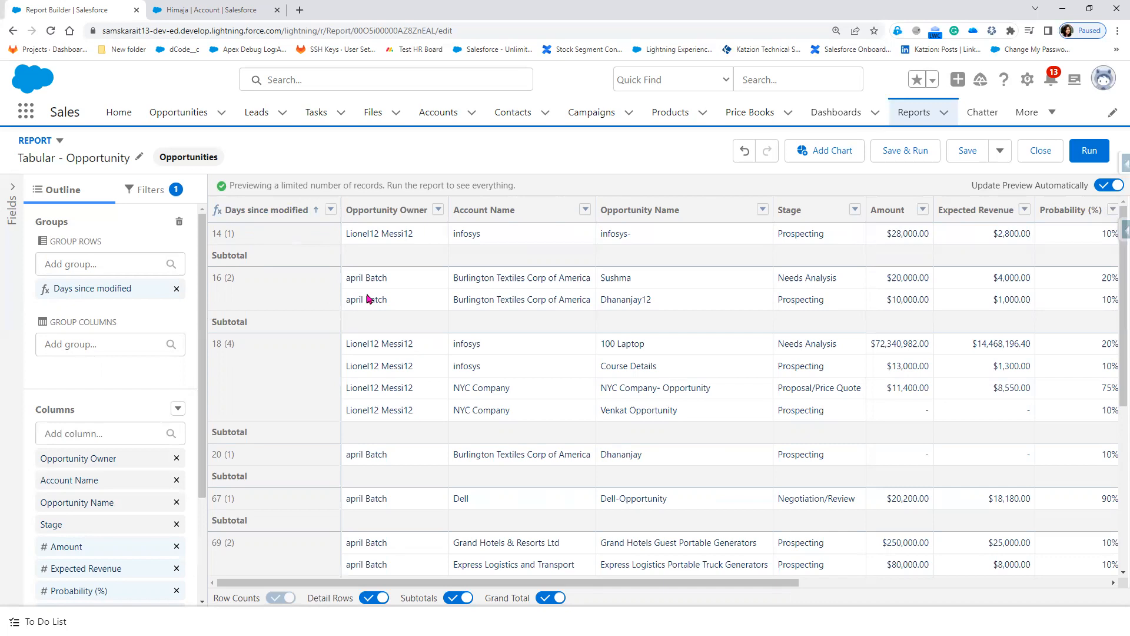
Step: Add a chart to the report preview and make it a donut with percentage labels on the slices
click(829, 155)
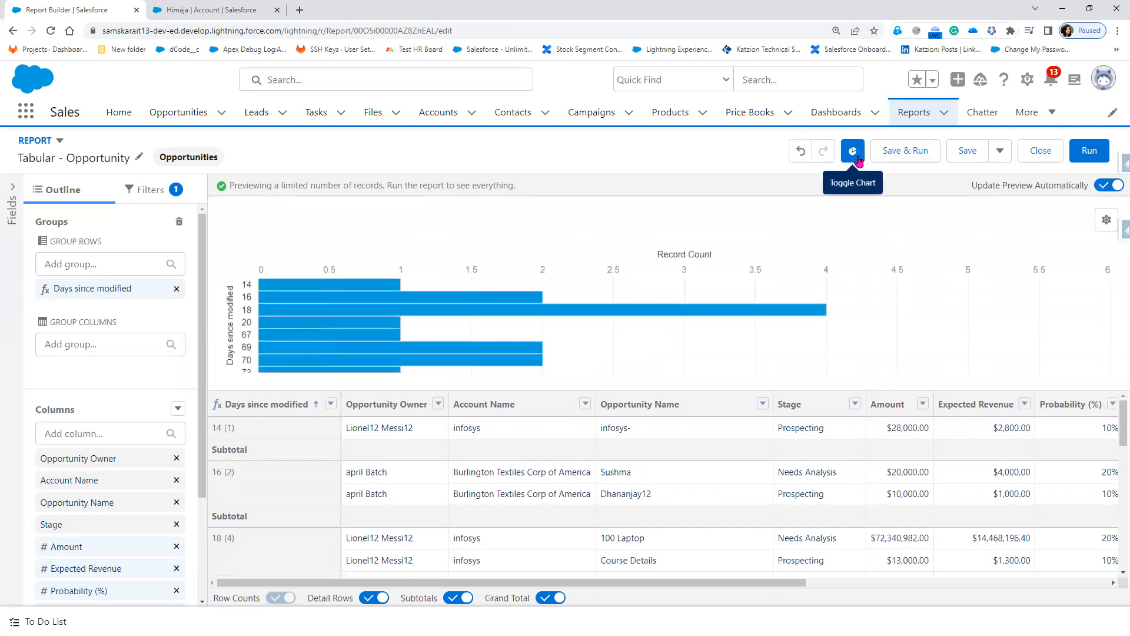
click(1107, 220)
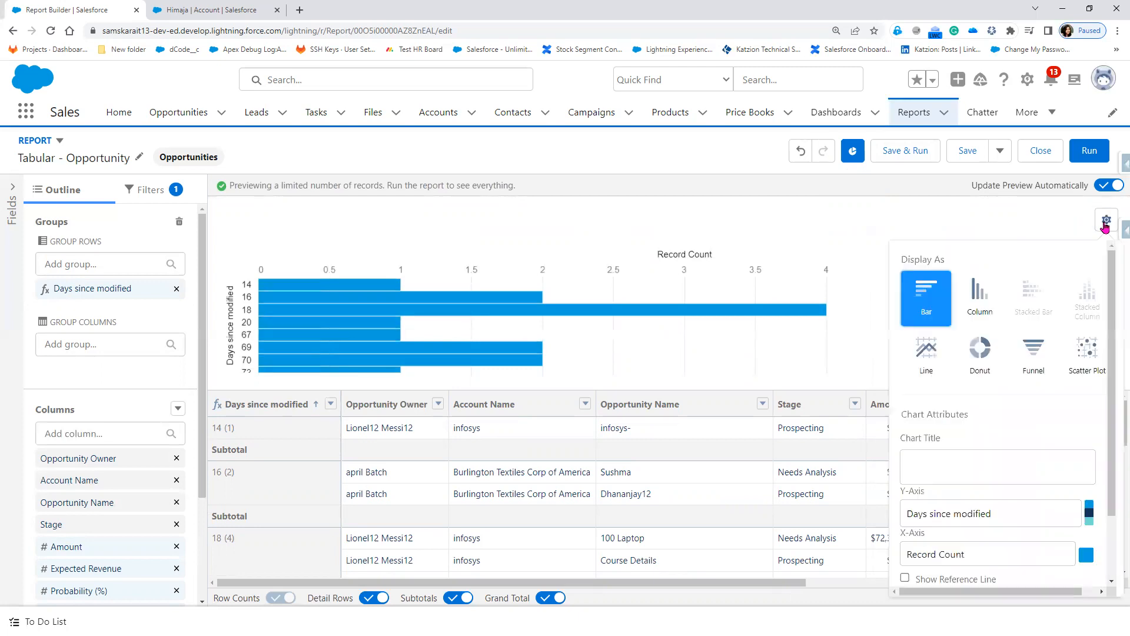
click(979, 361)
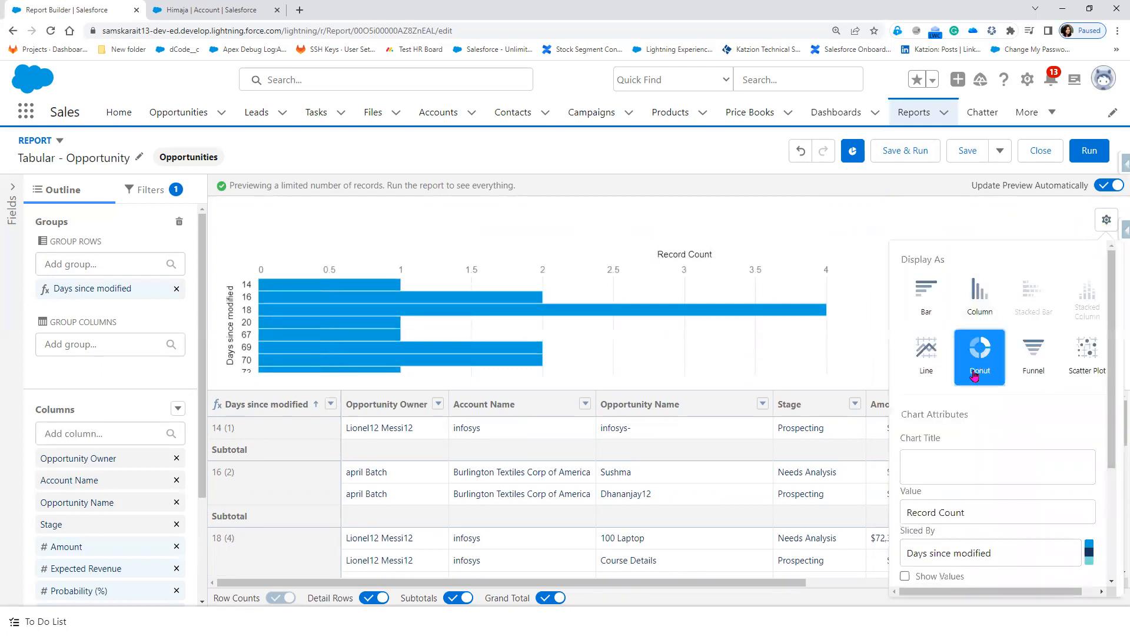
scroll(1005, 501, down, 3)
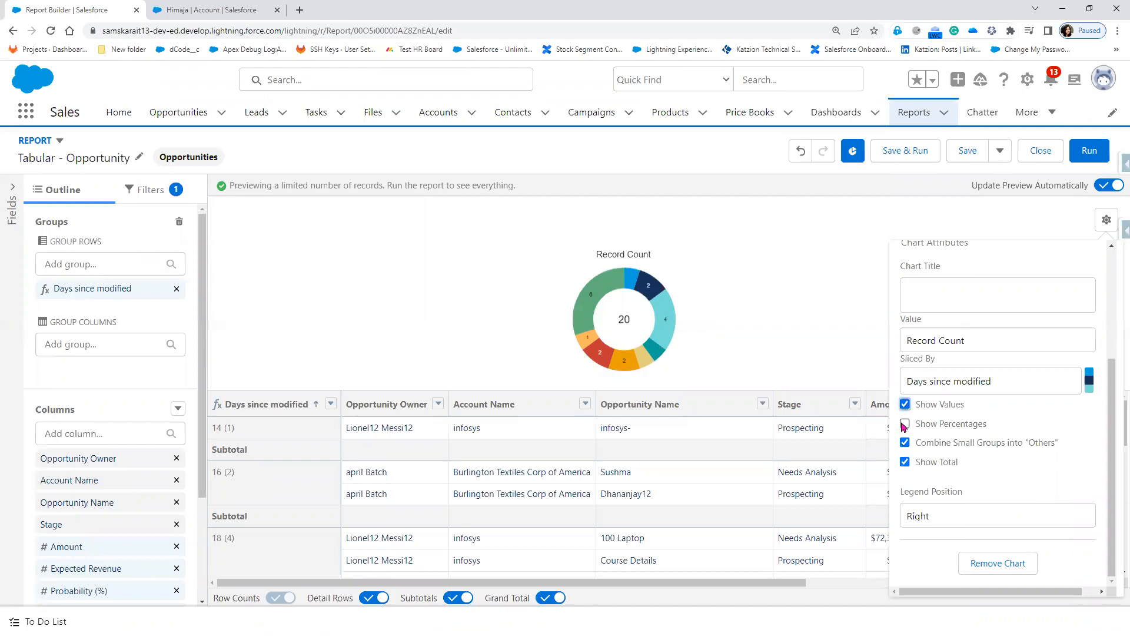
click(906, 426)
click(906, 425)
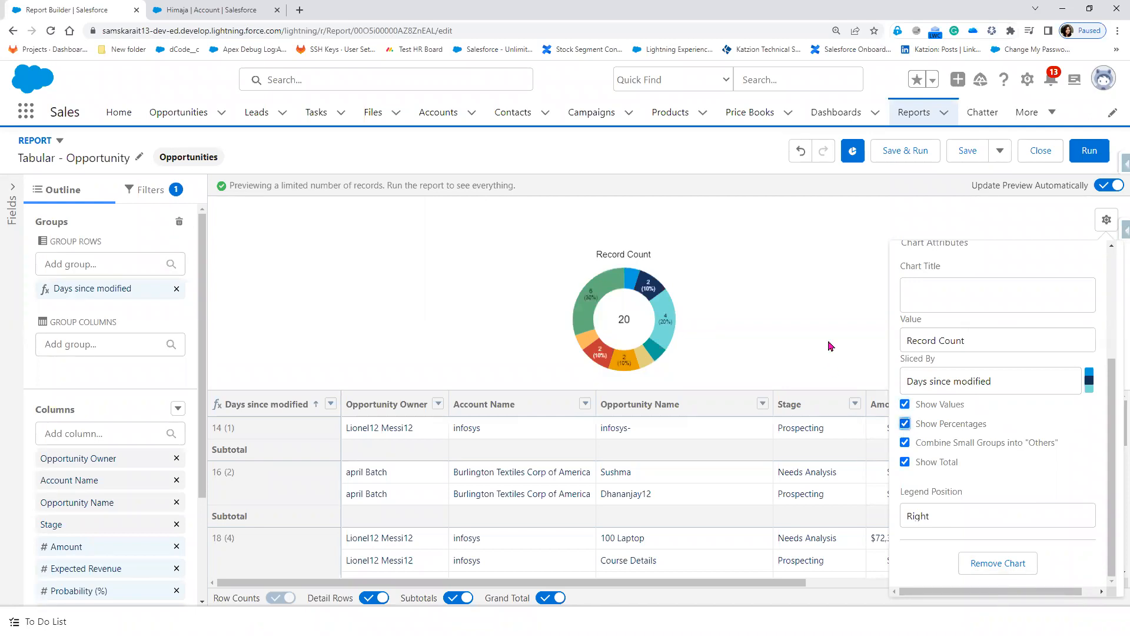
click(822, 320)
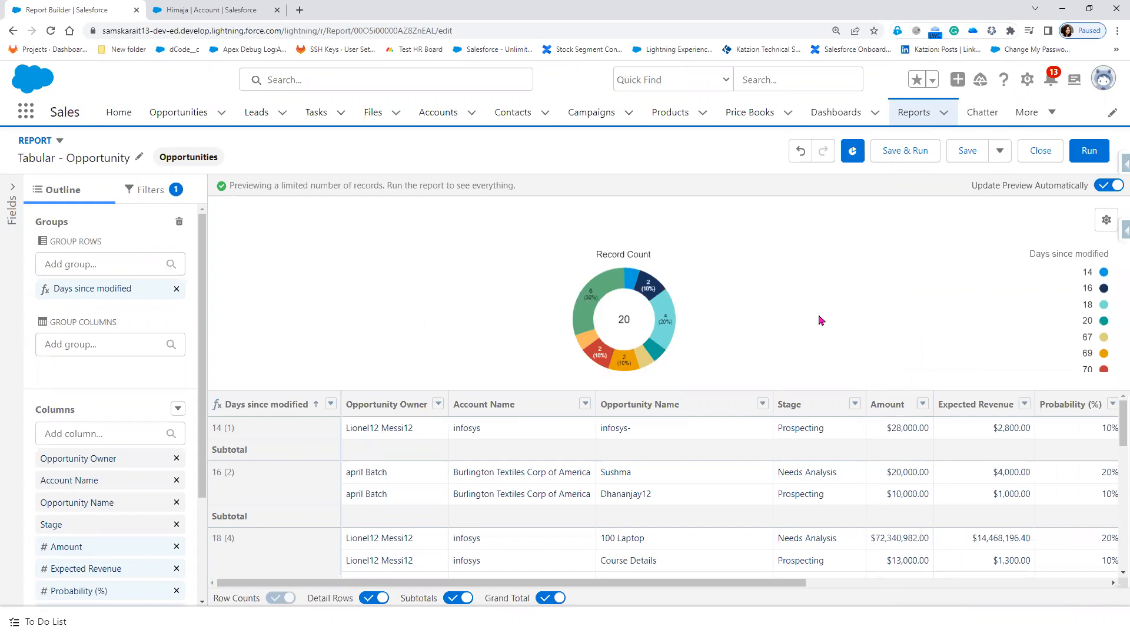
Step: Save and run the report, then look over the donut chart's slices
click(906, 151)
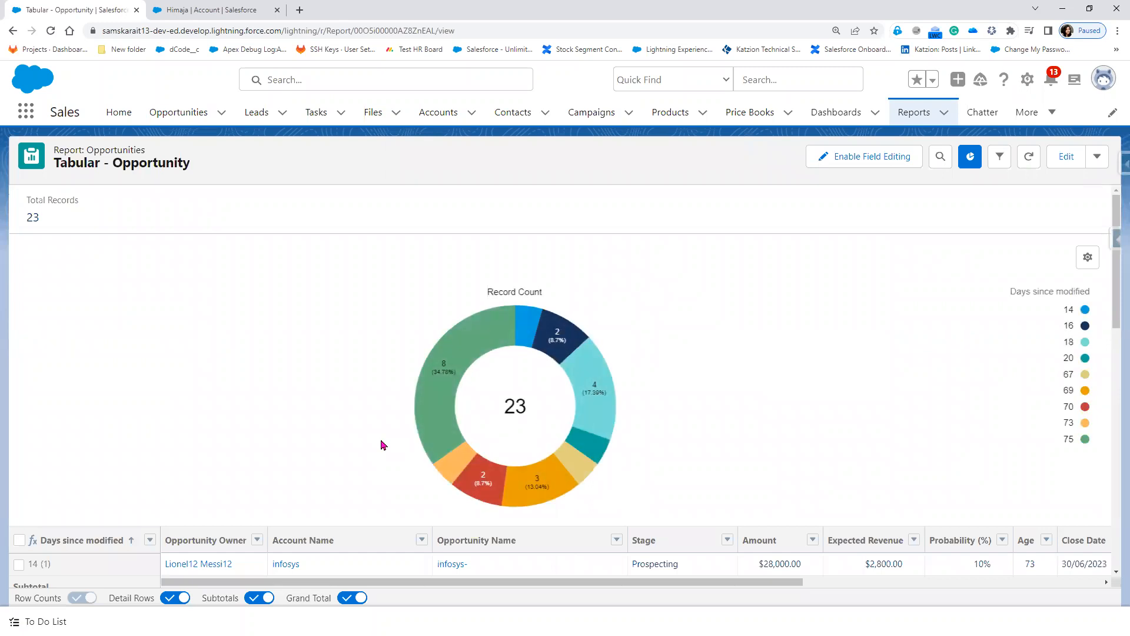
scroll(383, 445, down, 1)
mouse_move(483, 427)
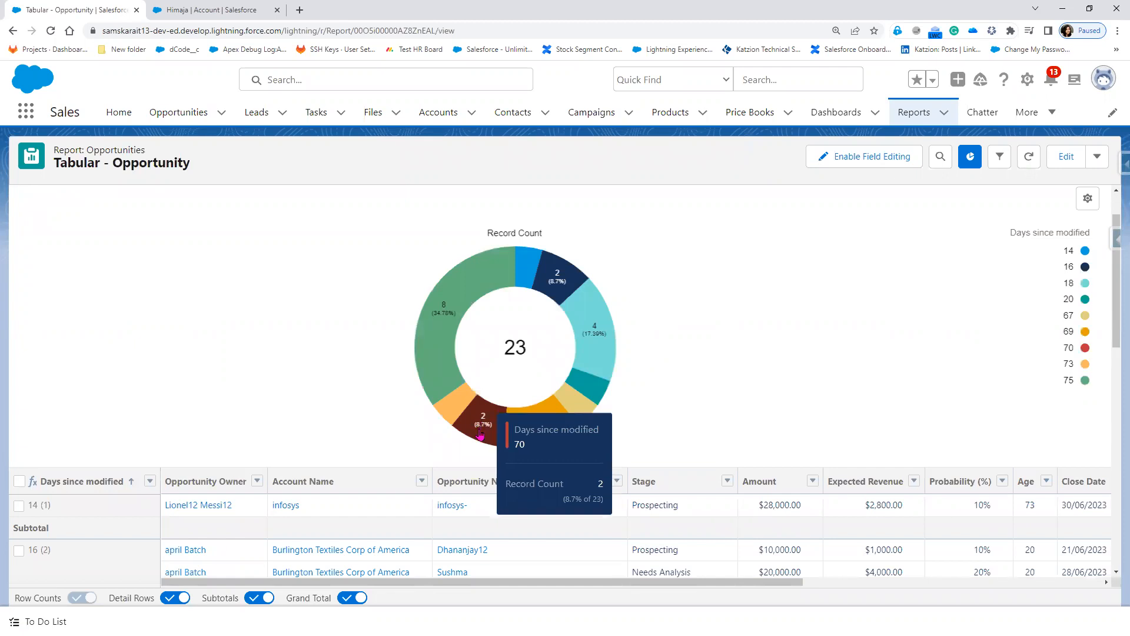
mouse_move(605, 330)
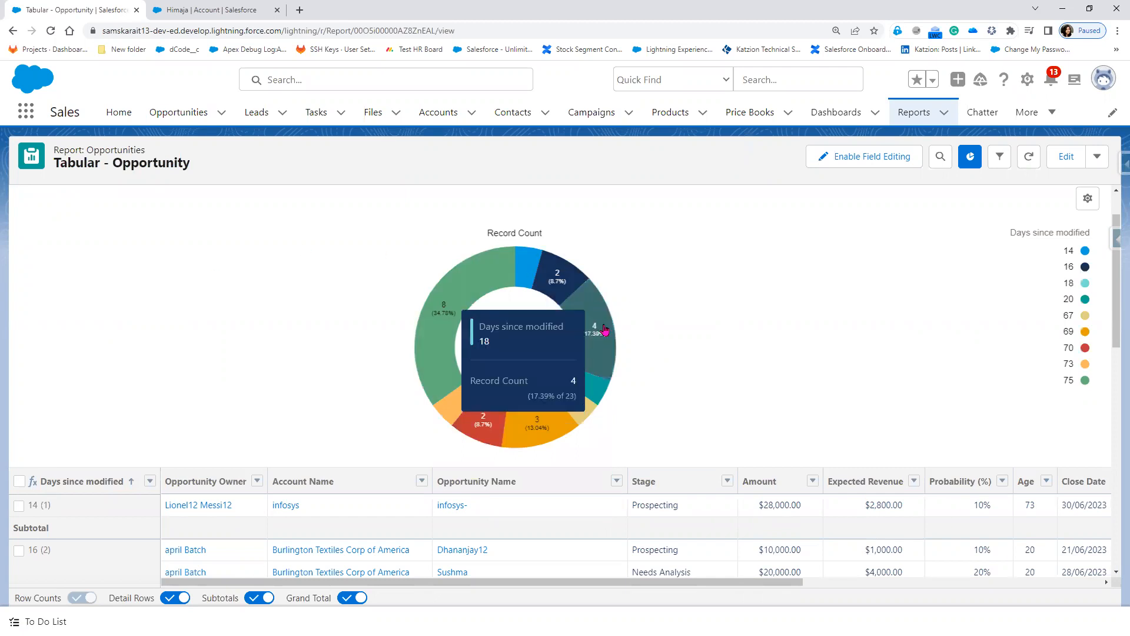
mouse_move(423, 340)
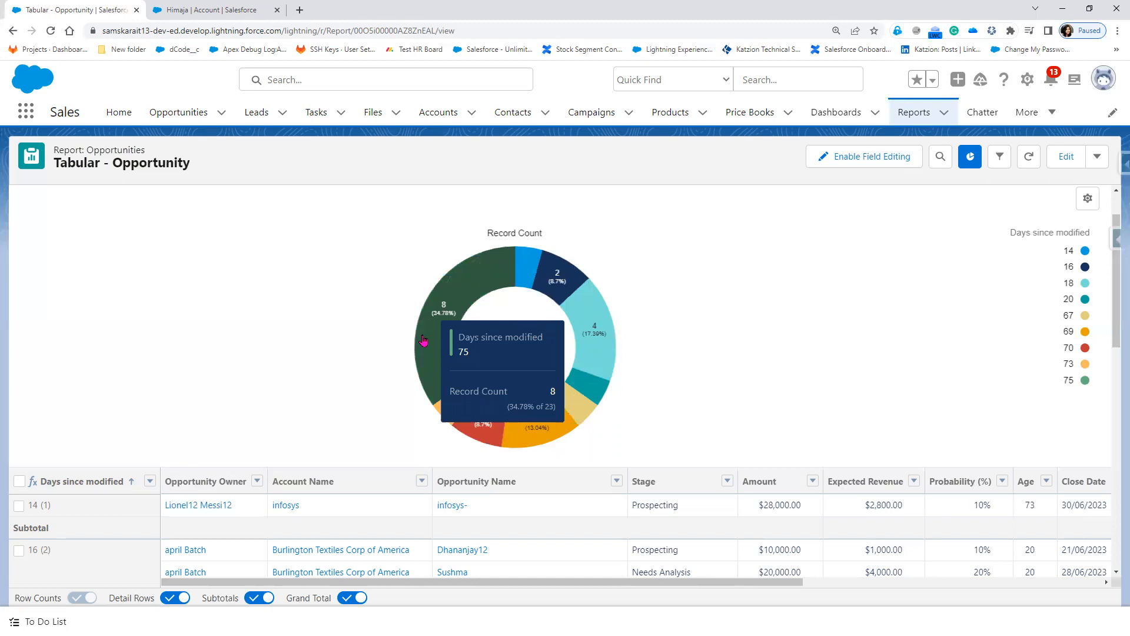
Step: Filter the table using the 75-day slice, then the 18-day slice of the donut
click(423, 341)
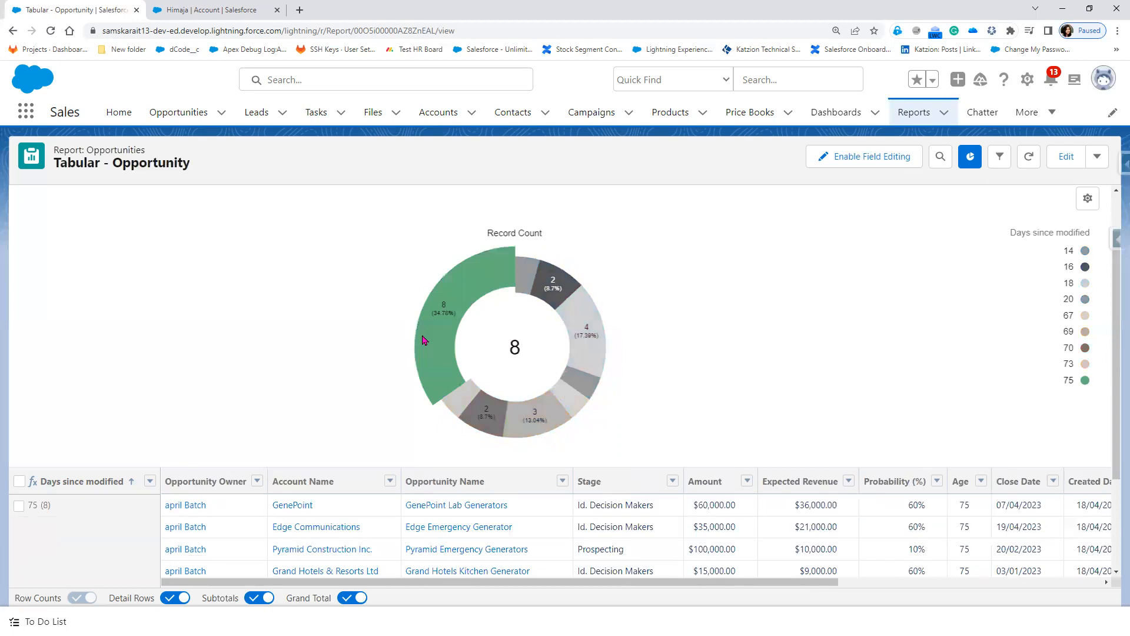
mouse_move(426, 335)
scroll(109, 412, down, 3)
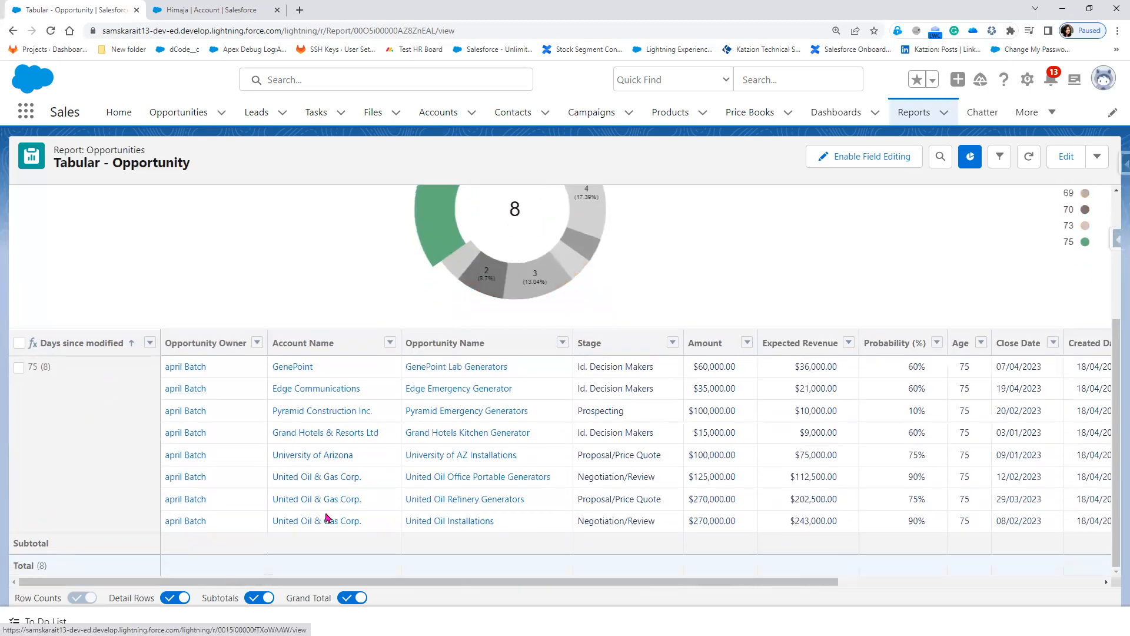
scroll(335, 489, up, 4)
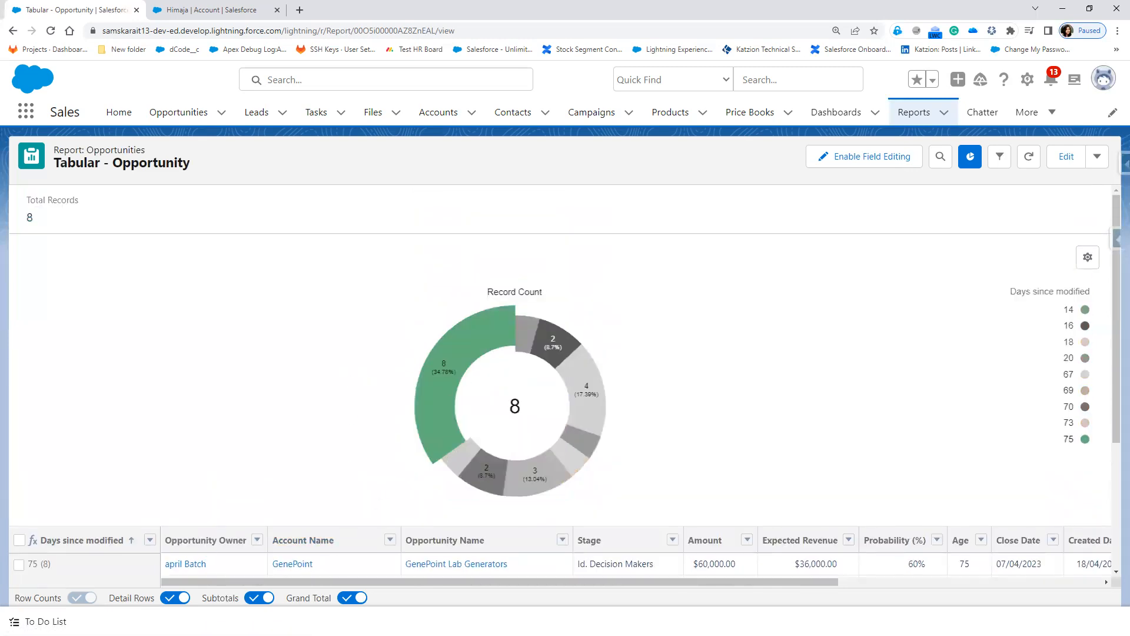
click(592, 413)
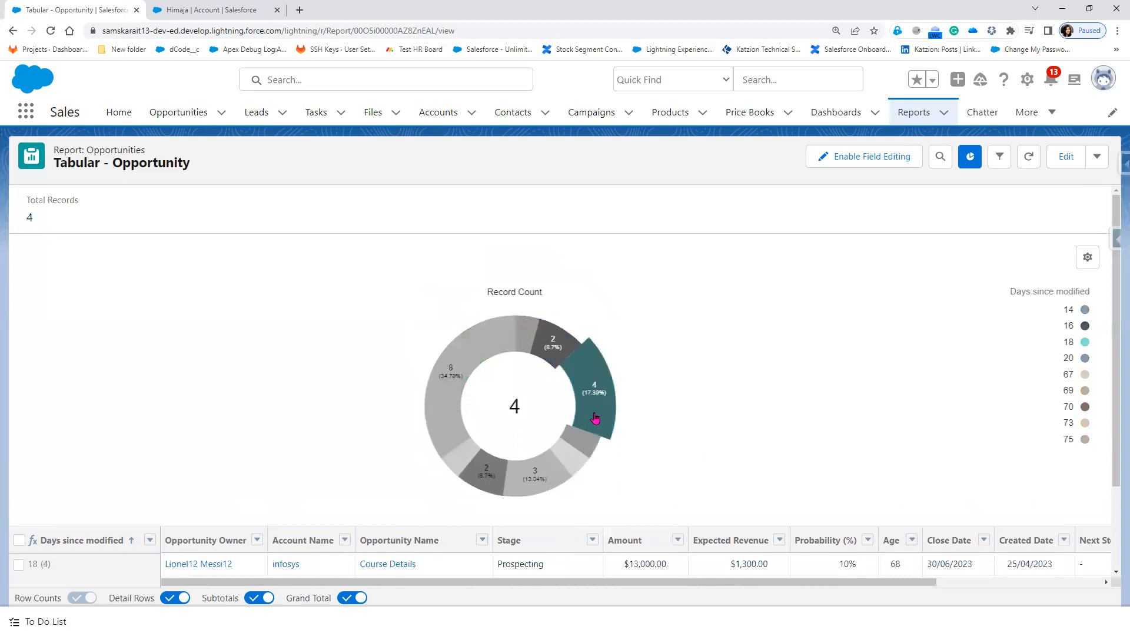
scroll(700, 439, down, 2)
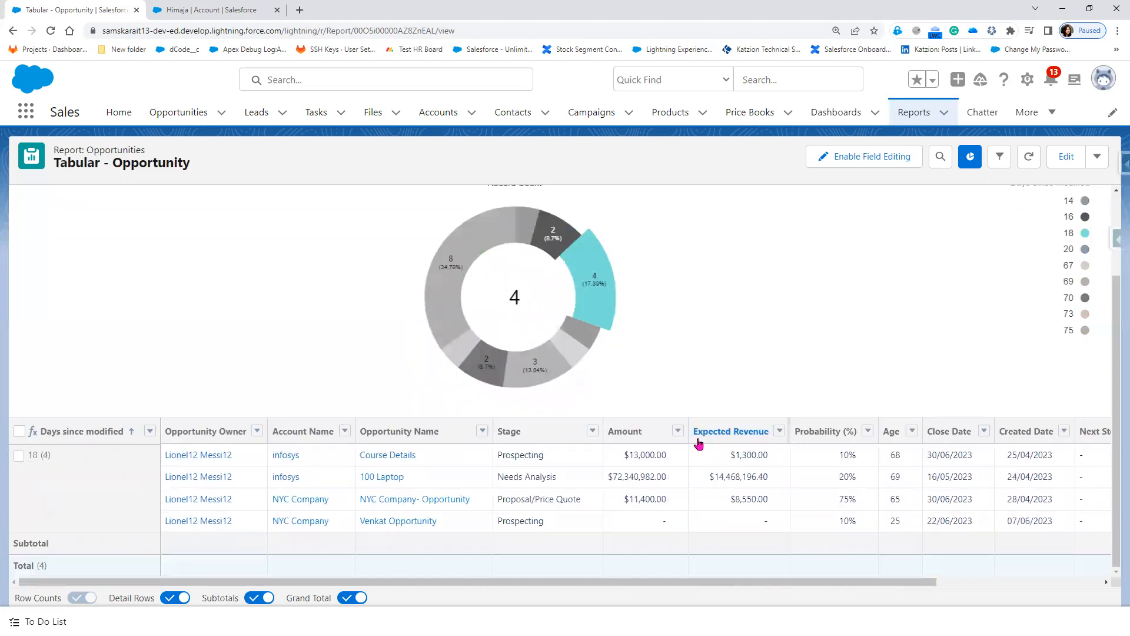
drag(860, 583, 922, 596)
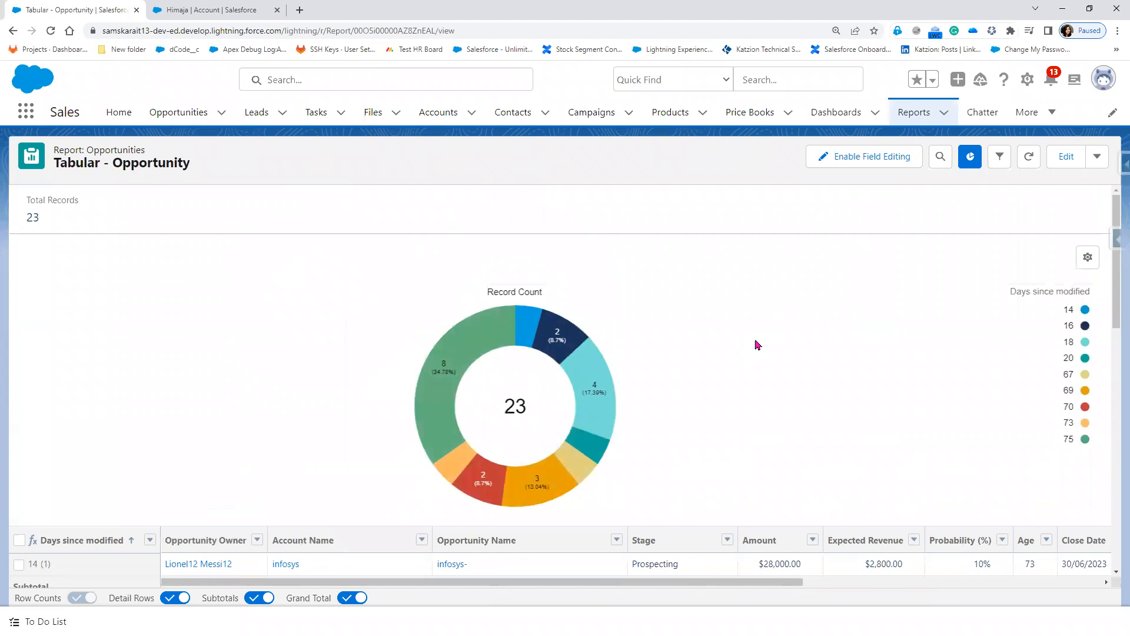
Step: Reopen the chart settings and review the value measure and slicing field choices
click(1088, 257)
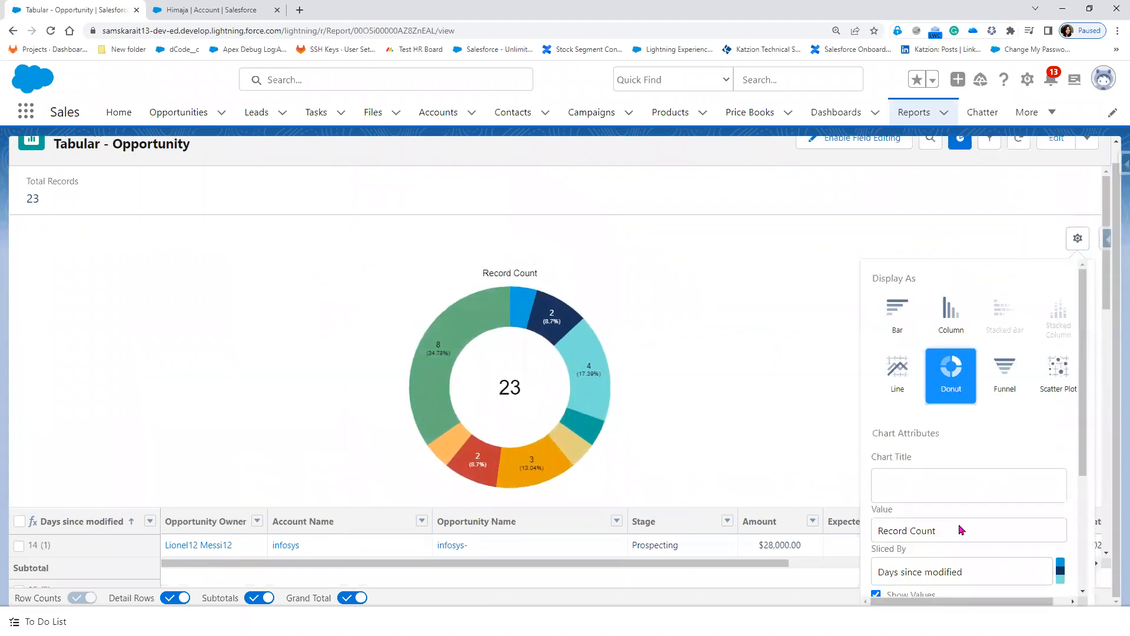
scroll(962, 530, down, 2)
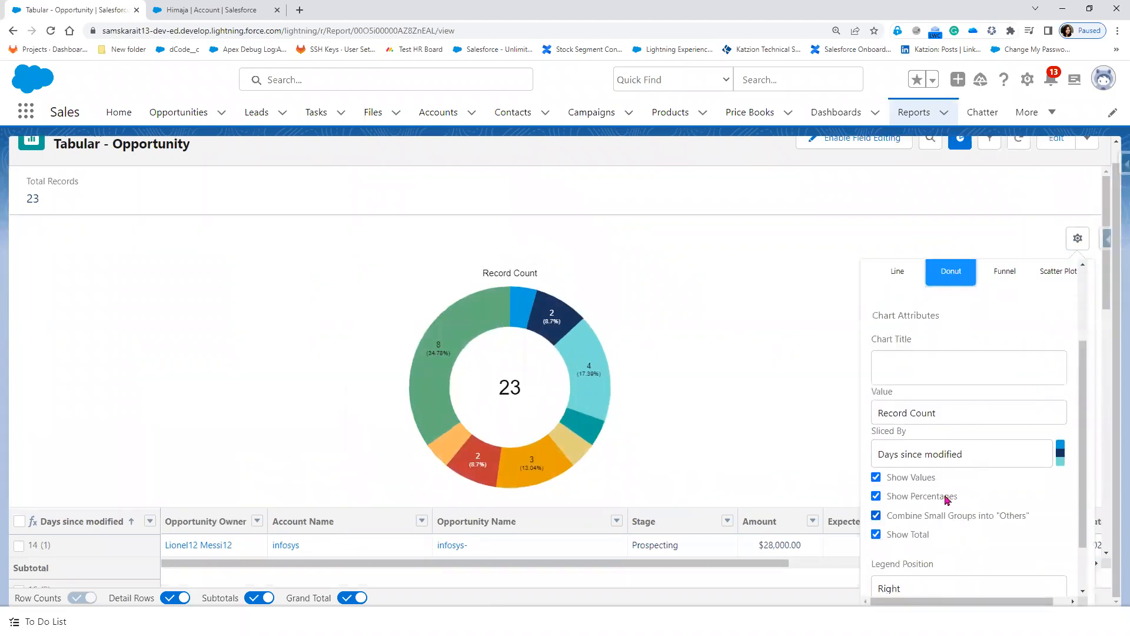
click(963, 417)
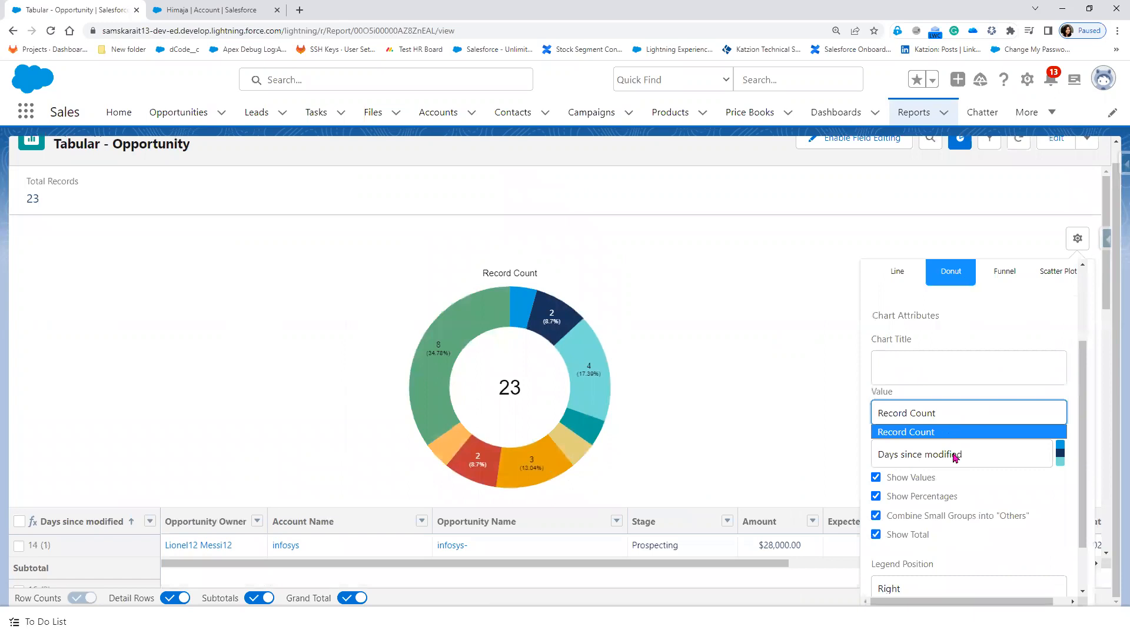
click(955, 458)
click(956, 457)
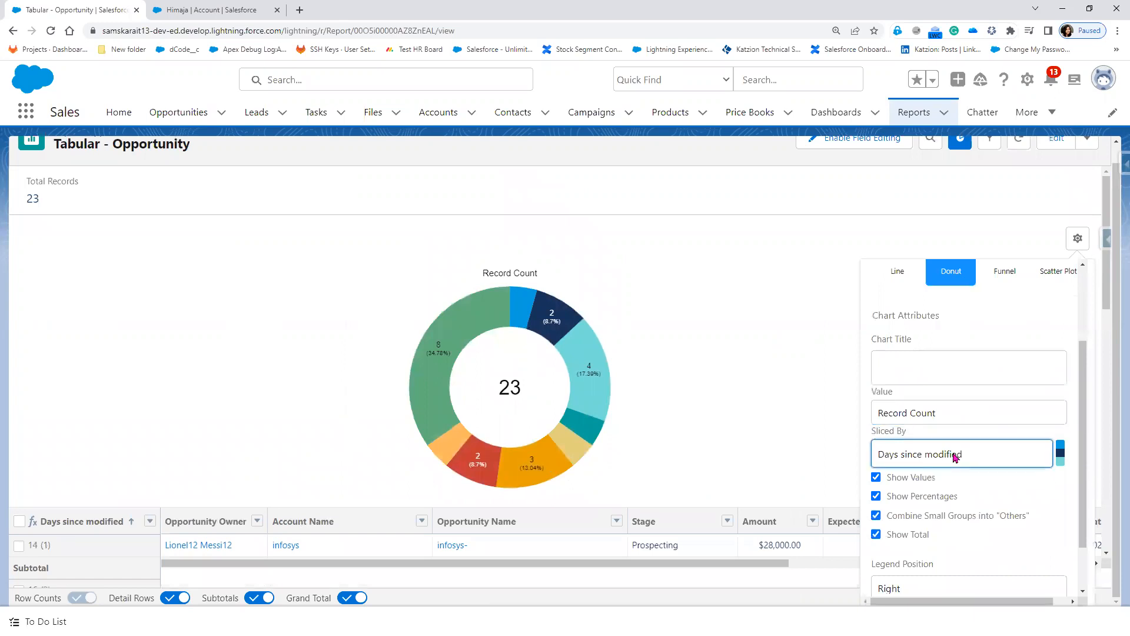
click(946, 418)
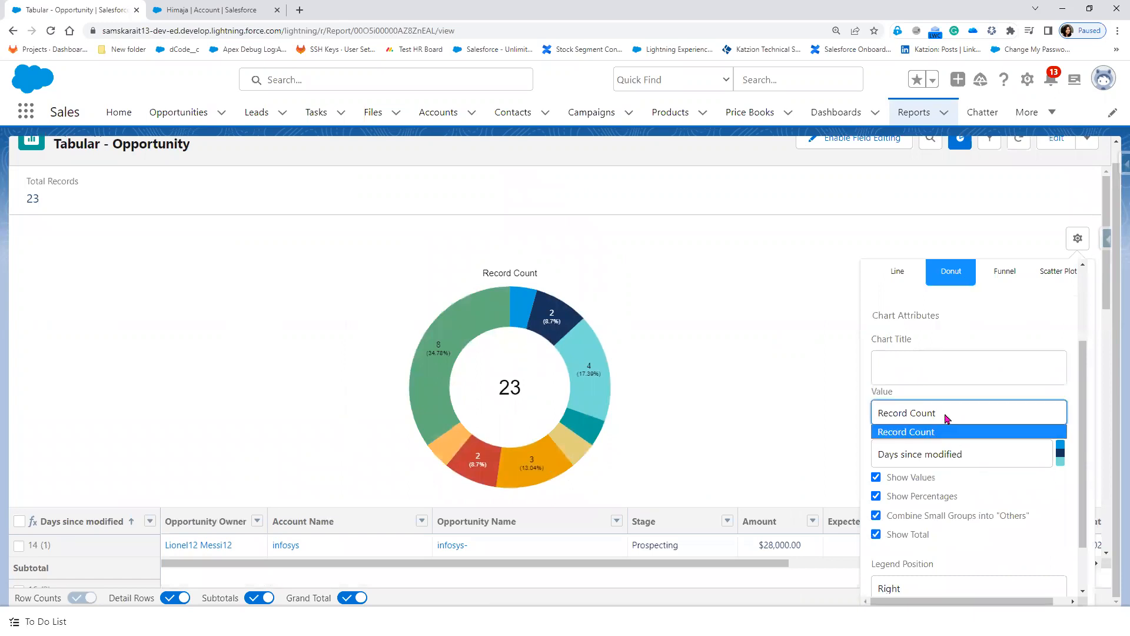
click(936, 460)
click(922, 416)
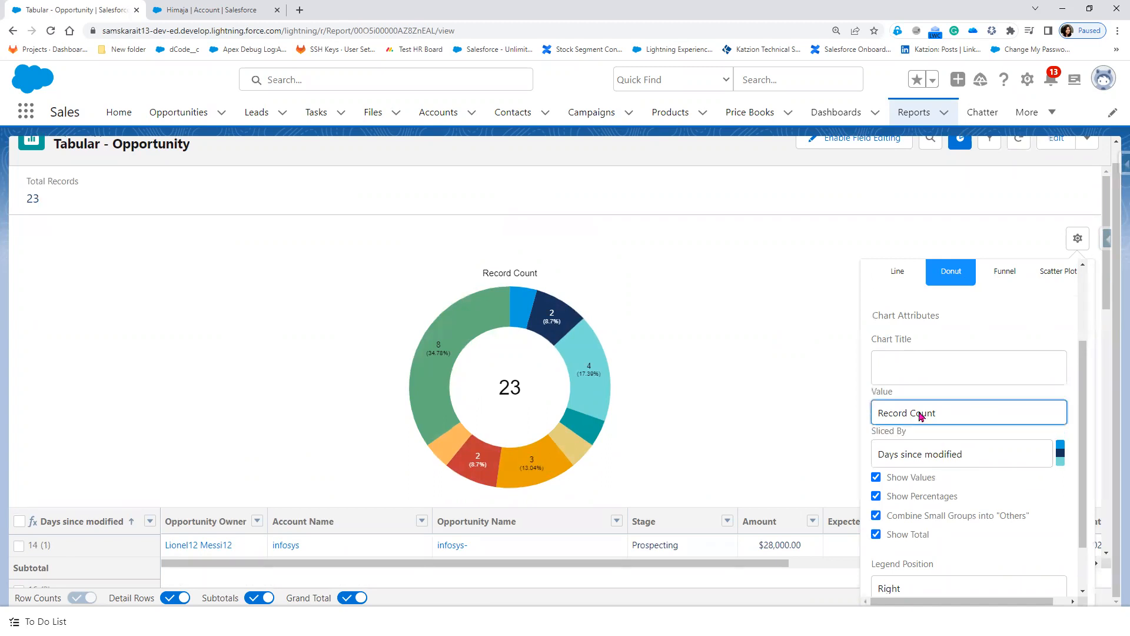
click(917, 452)
Step: Title the chart 'Days ince Modified' and set the legend position to Bottom
click(907, 368)
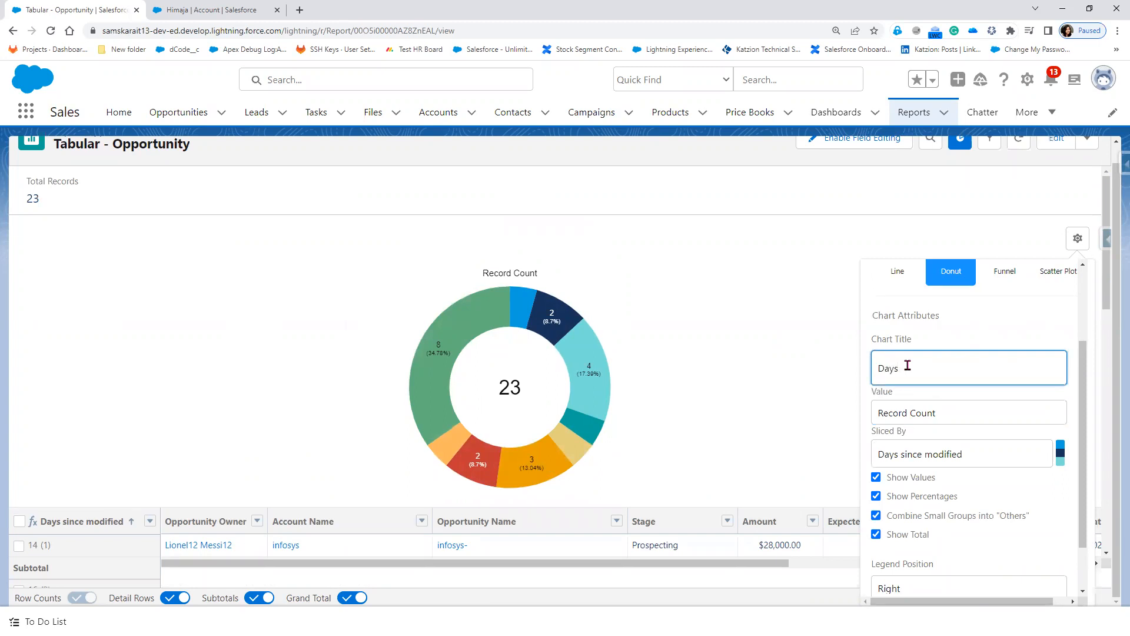
text(Days ince Modified)
scroll(994, 554, down, 2)
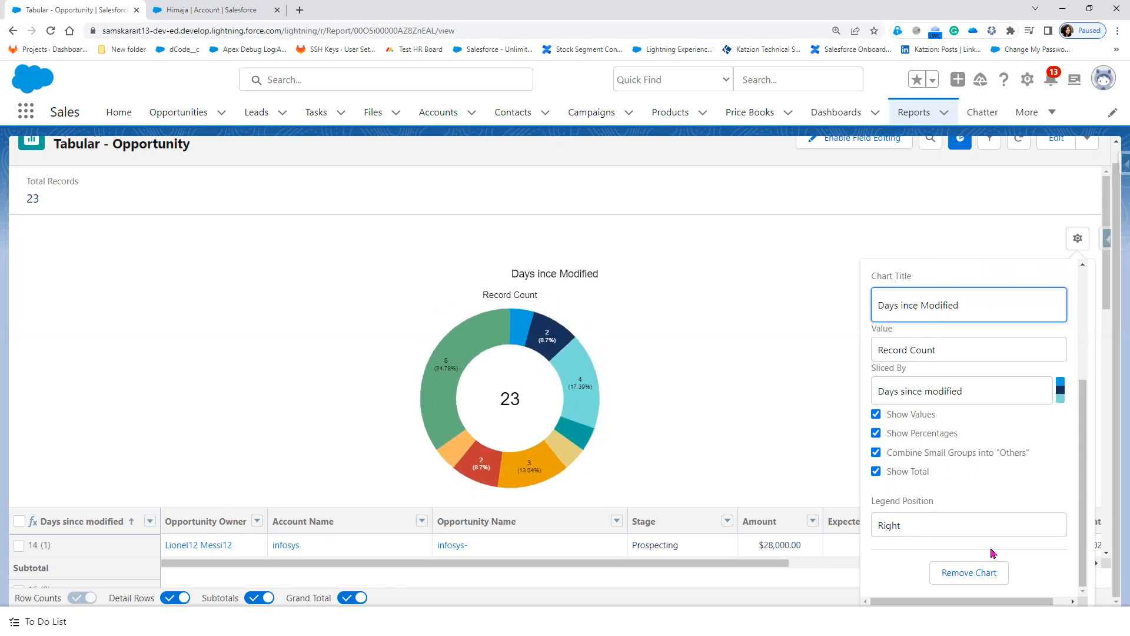
click(928, 530)
click(920, 558)
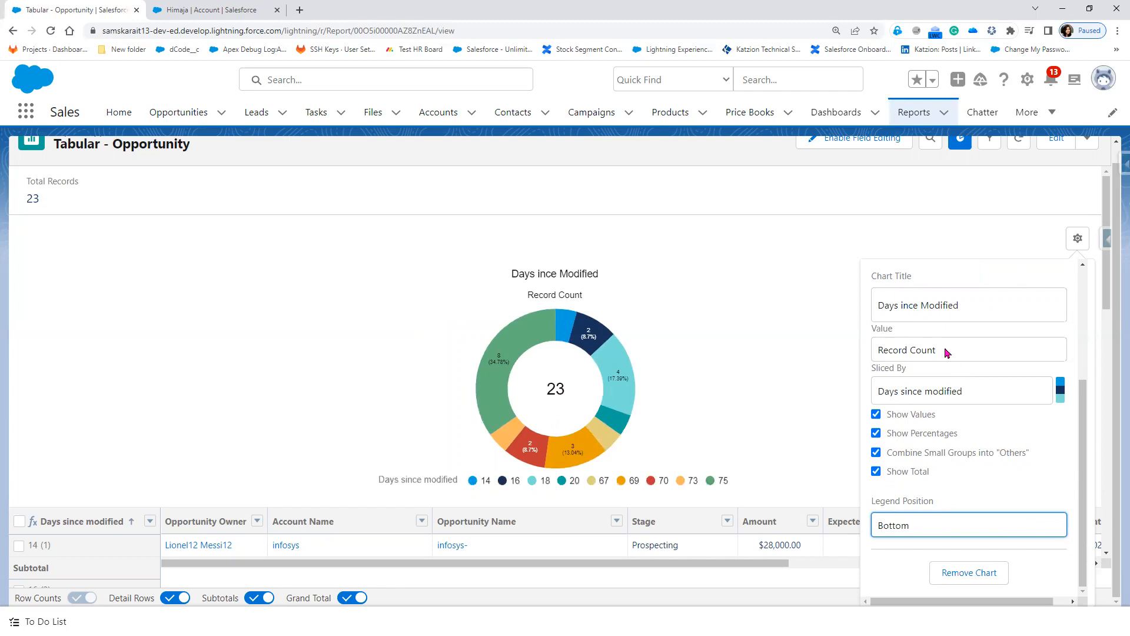
scroll(987, 549, up, 3)
scroll(987, 550, down, 3)
click(782, 391)
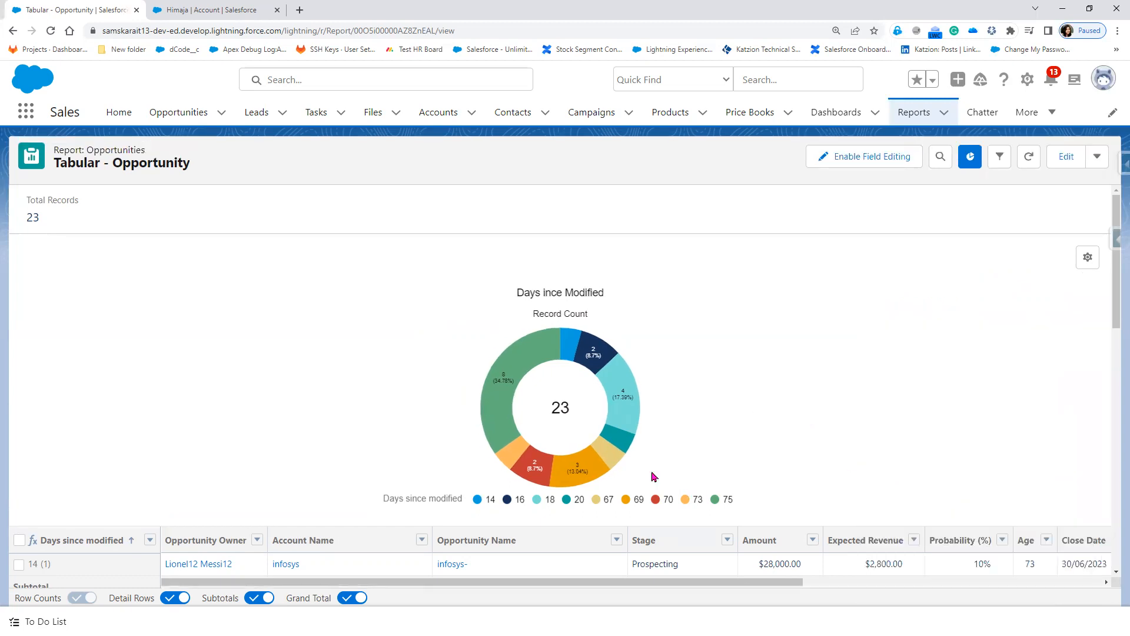
Step: Filter the report by the 20, 67, 69 and finally 75-day donut groups
click(564, 501)
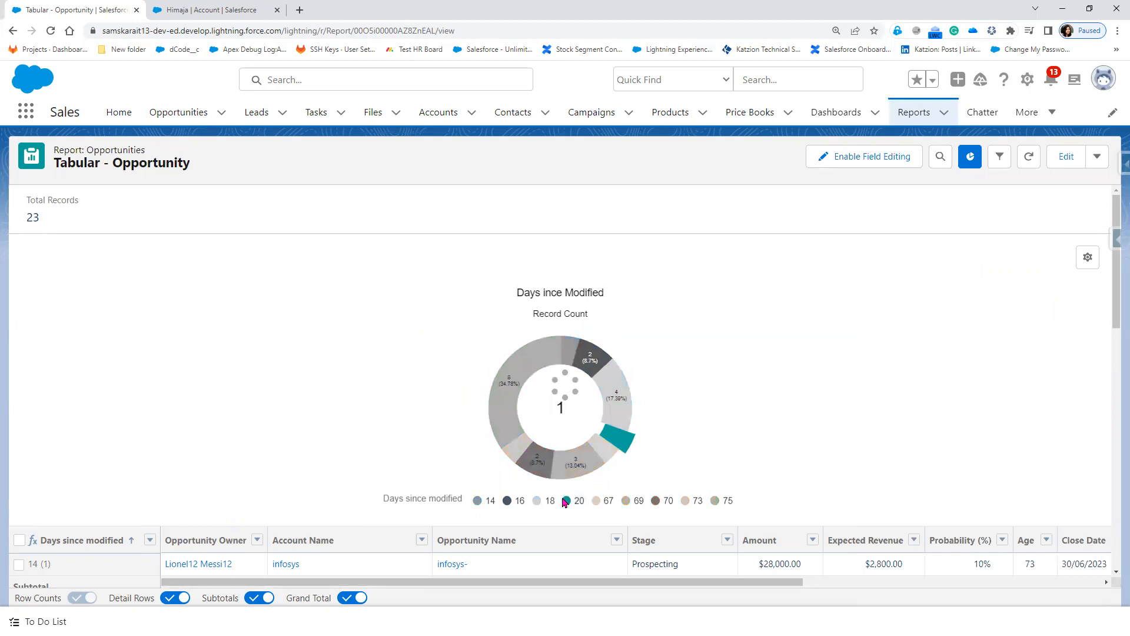
click(600, 501)
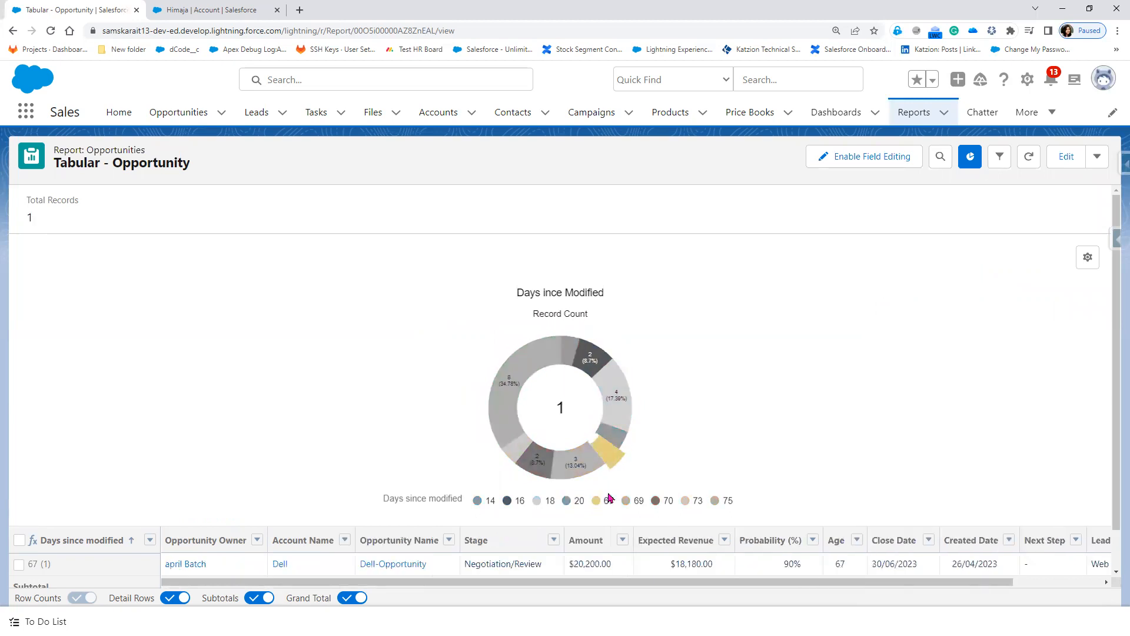
scroll(609, 498, down, 1)
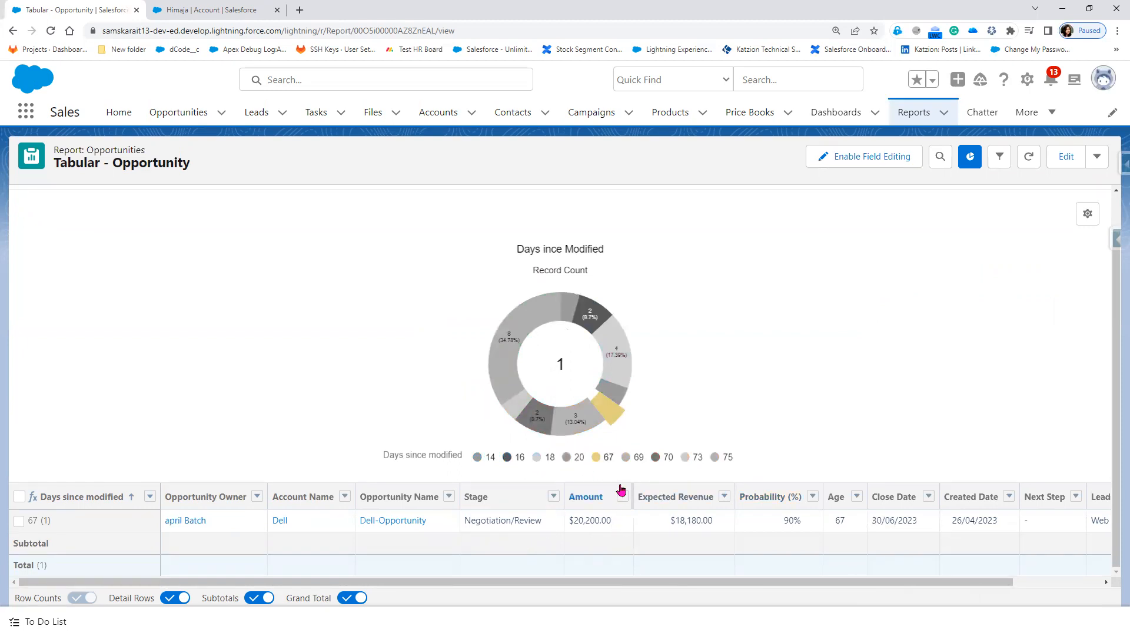
click(627, 458)
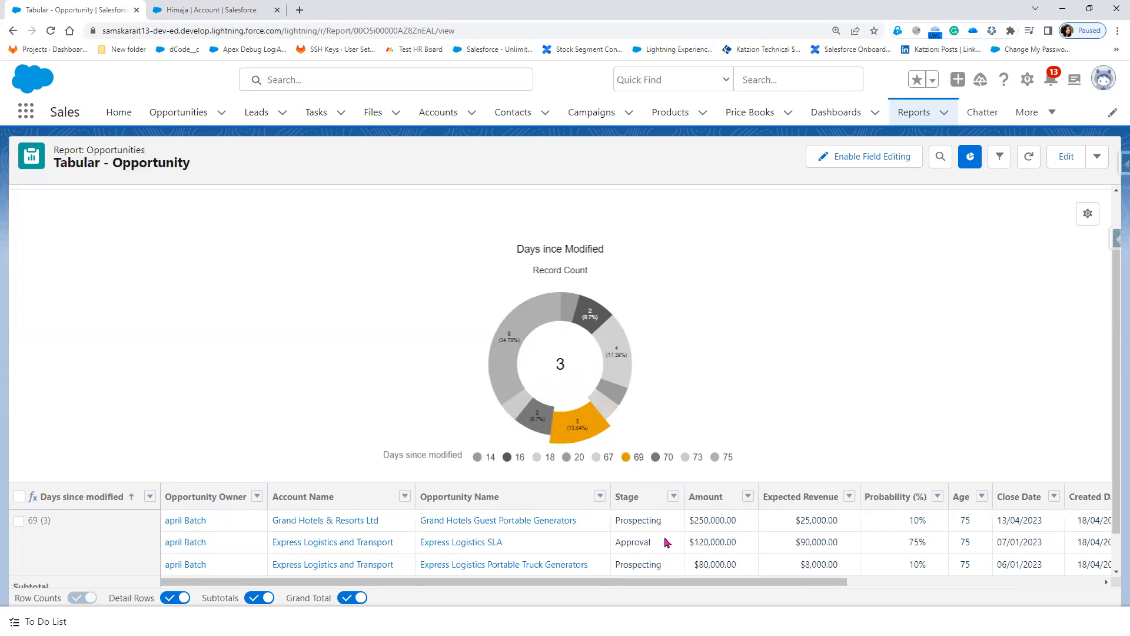
click(715, 461)
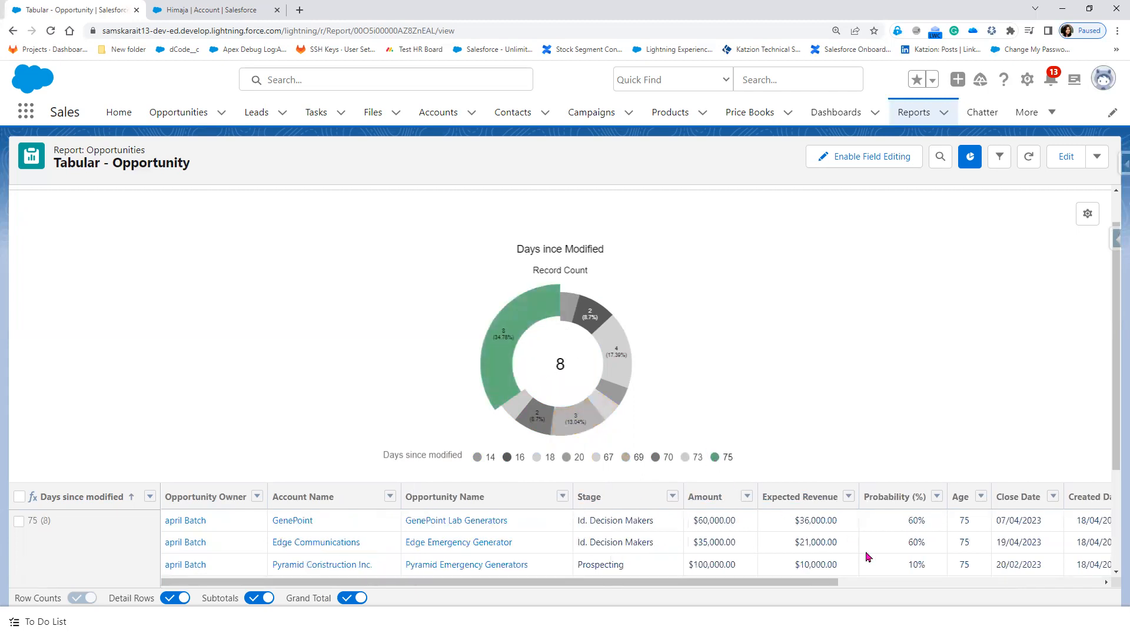
scroll(867, 556, down, 3)
drag(753, 581, 283, 588)
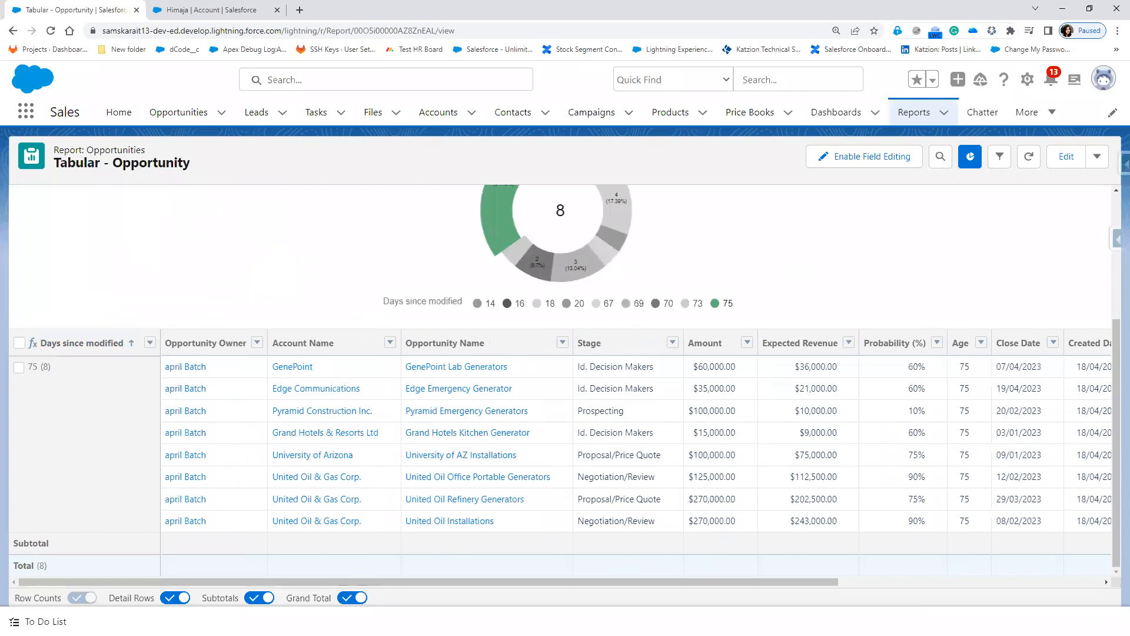
Step: Save the report, toggle the chart on, and bring up its Chart Properties
click(1098, 161)
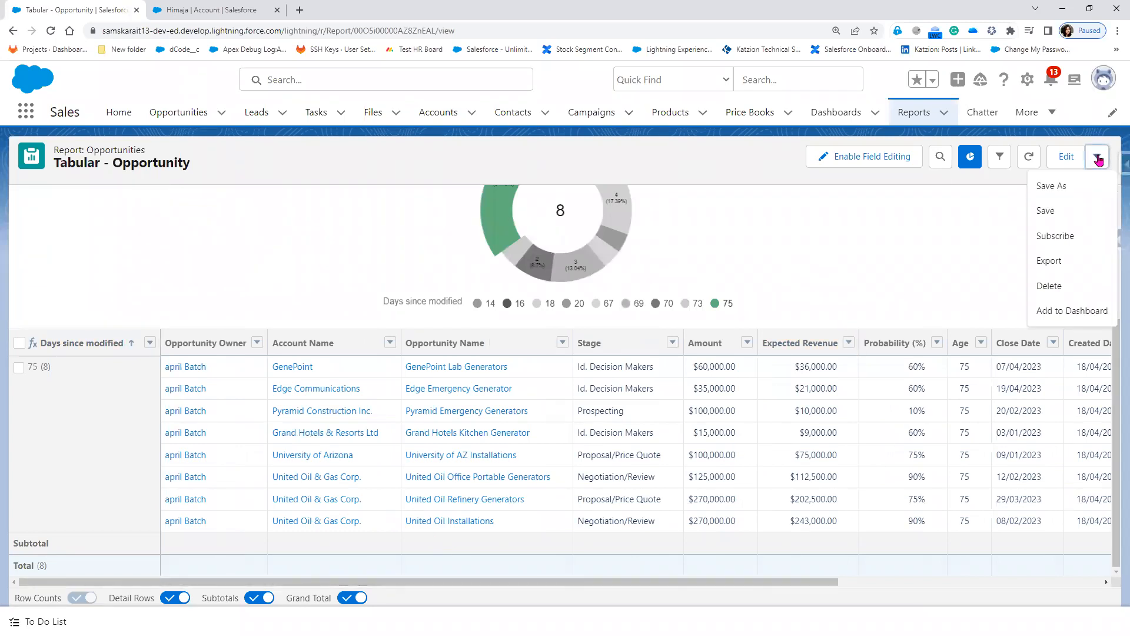
click(1067, 210)
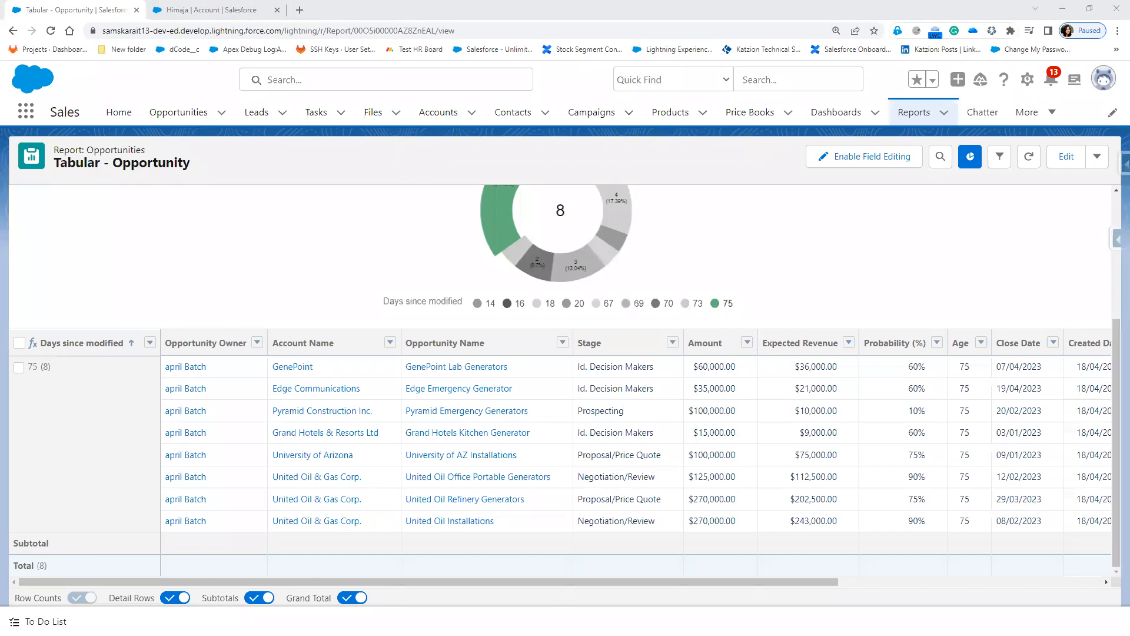
click(978, 158)
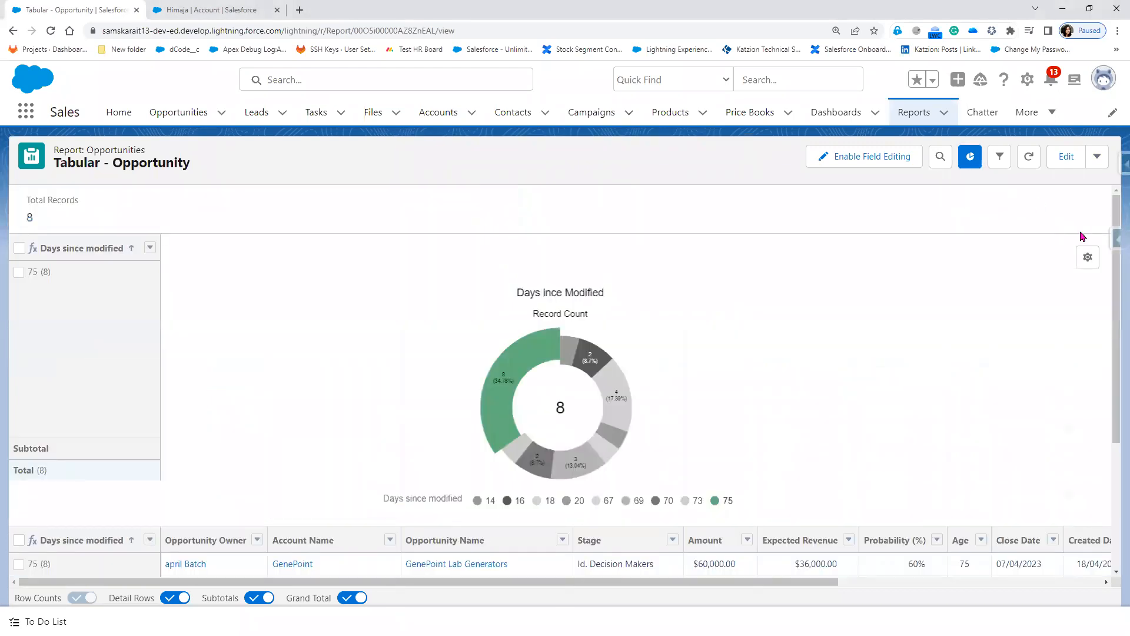
click(1088, 257)
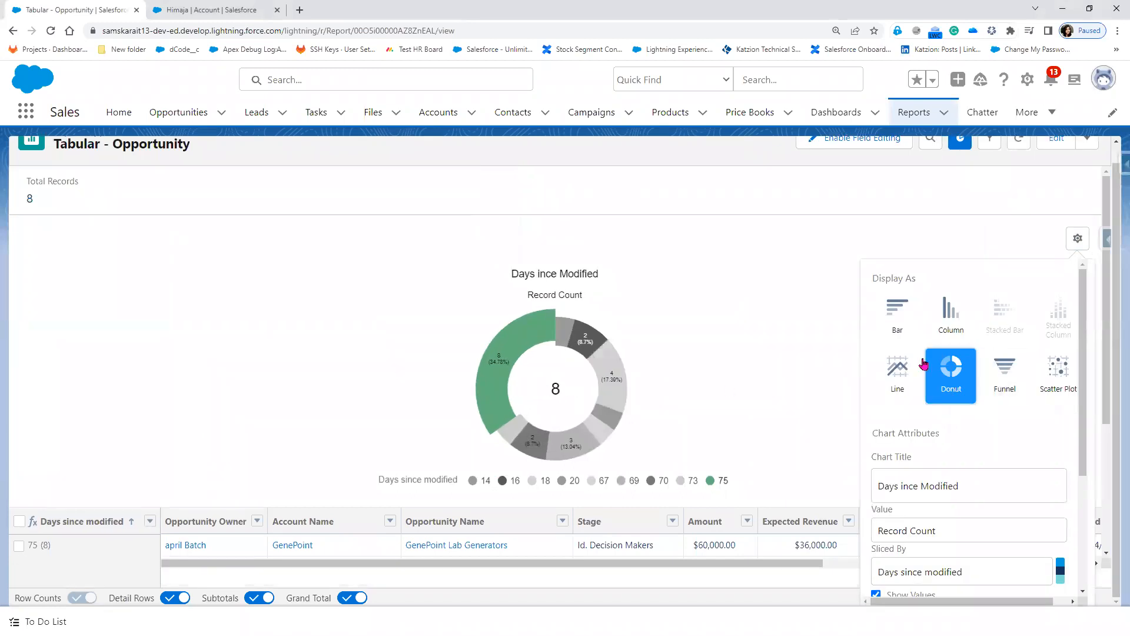
Step: Try the chart as bar, column and funnel, then set it back to a donut
click(907, 333)
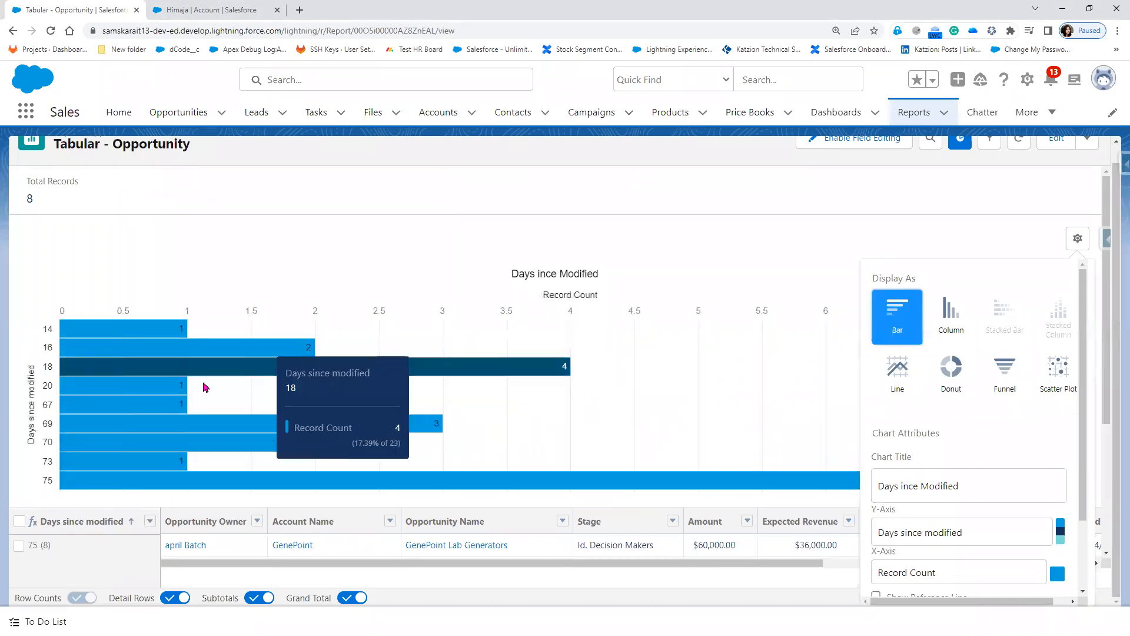
click(961, 389)
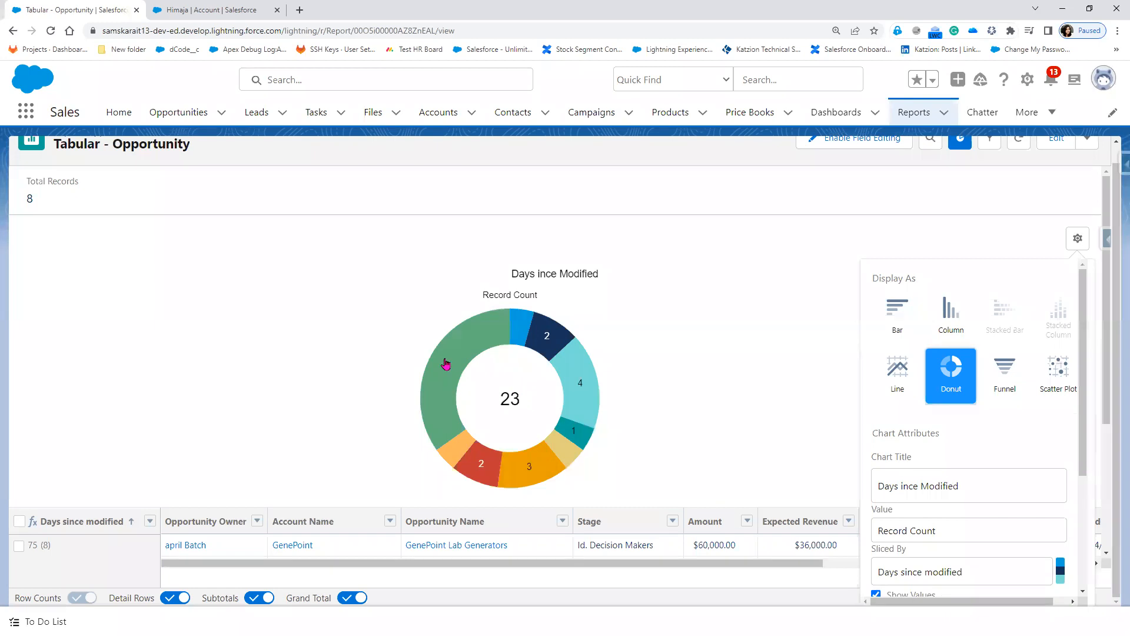
click(953, 331)
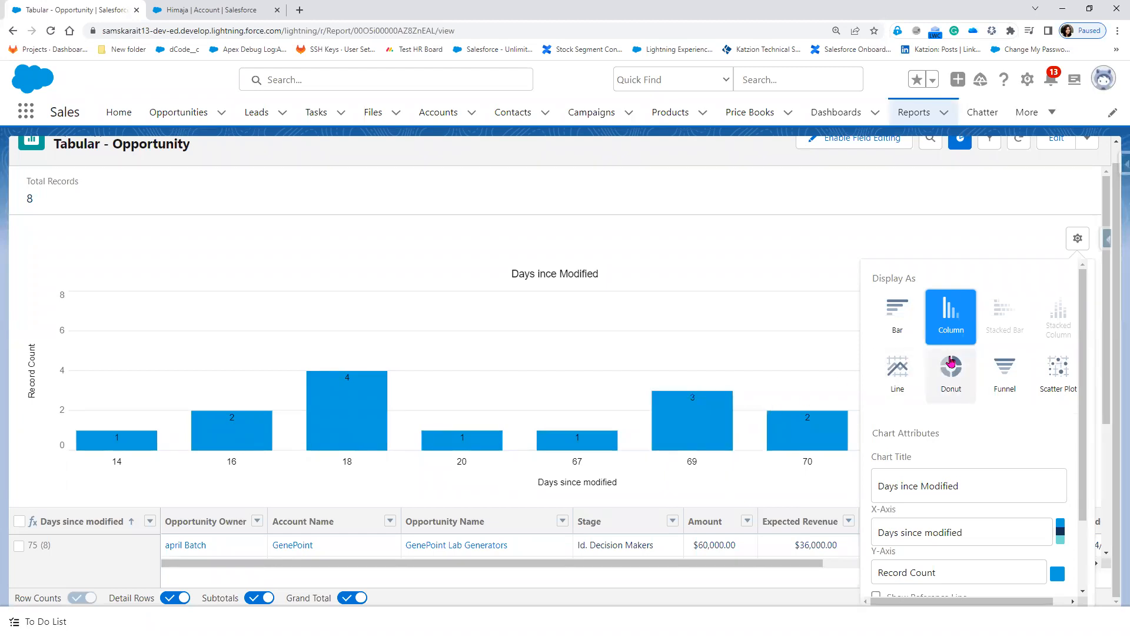
click(999, 382)
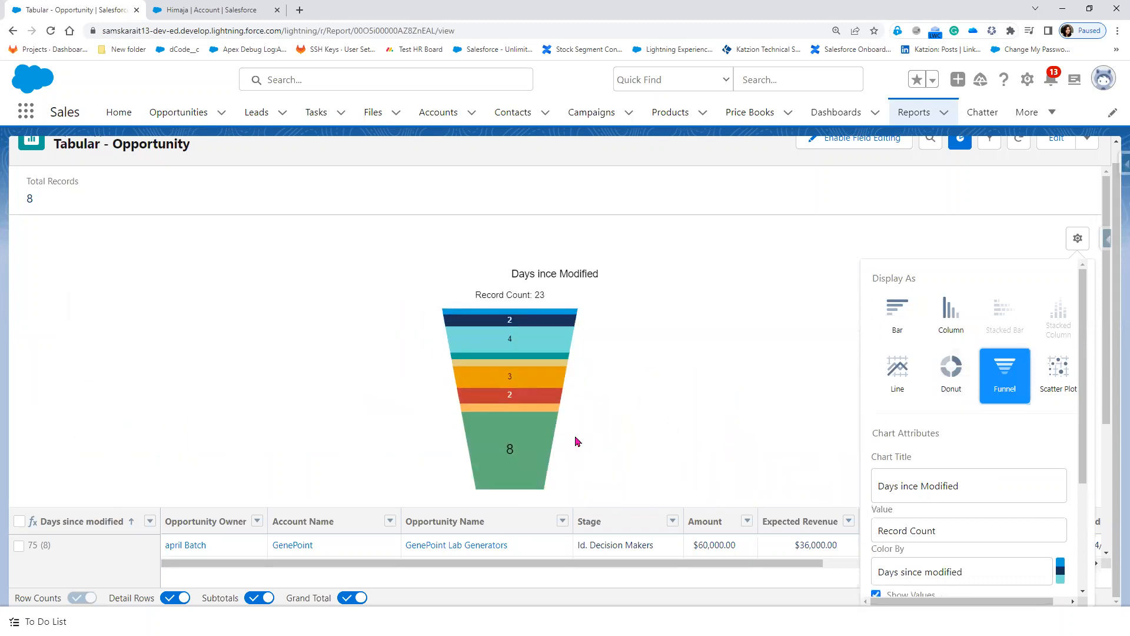
mouse_move(509, 440)
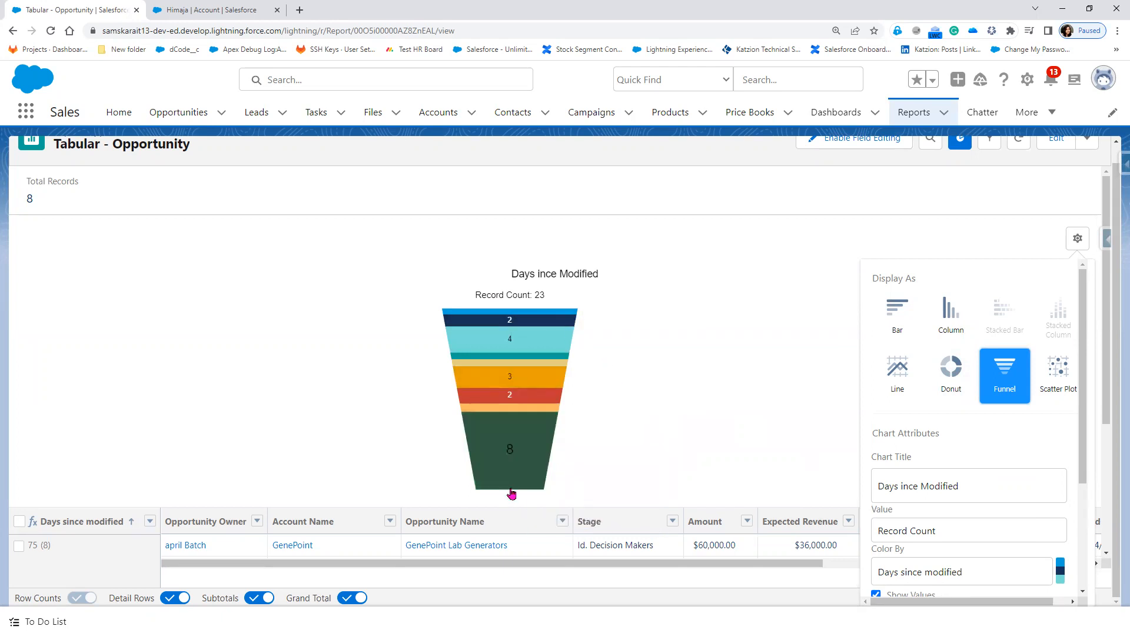
mouse_move(513, 489)
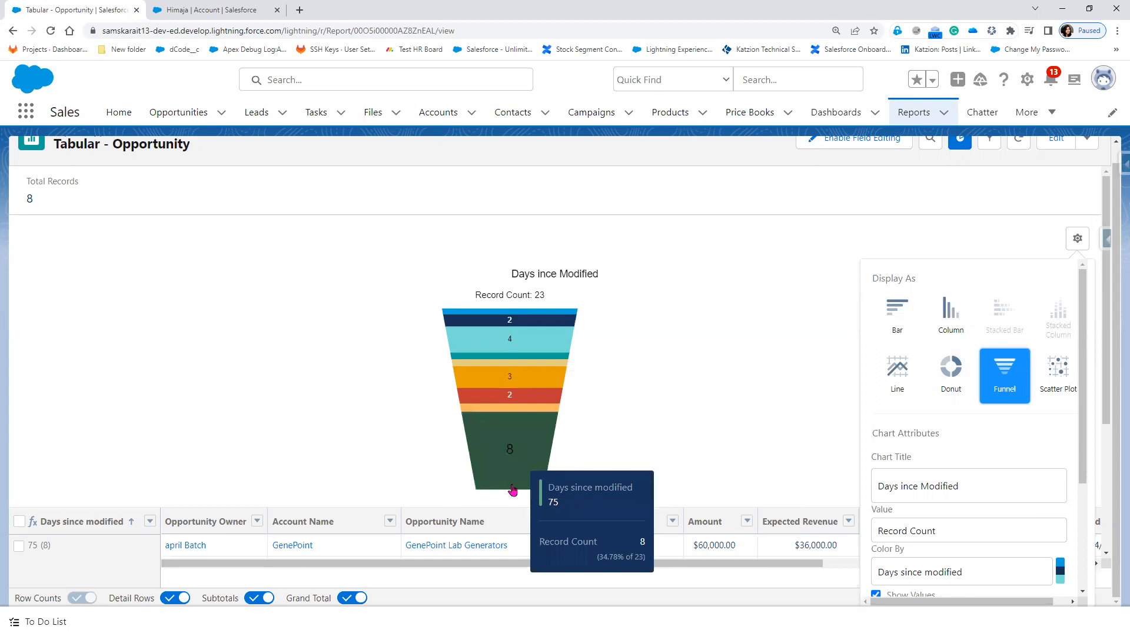
click(955, 374)
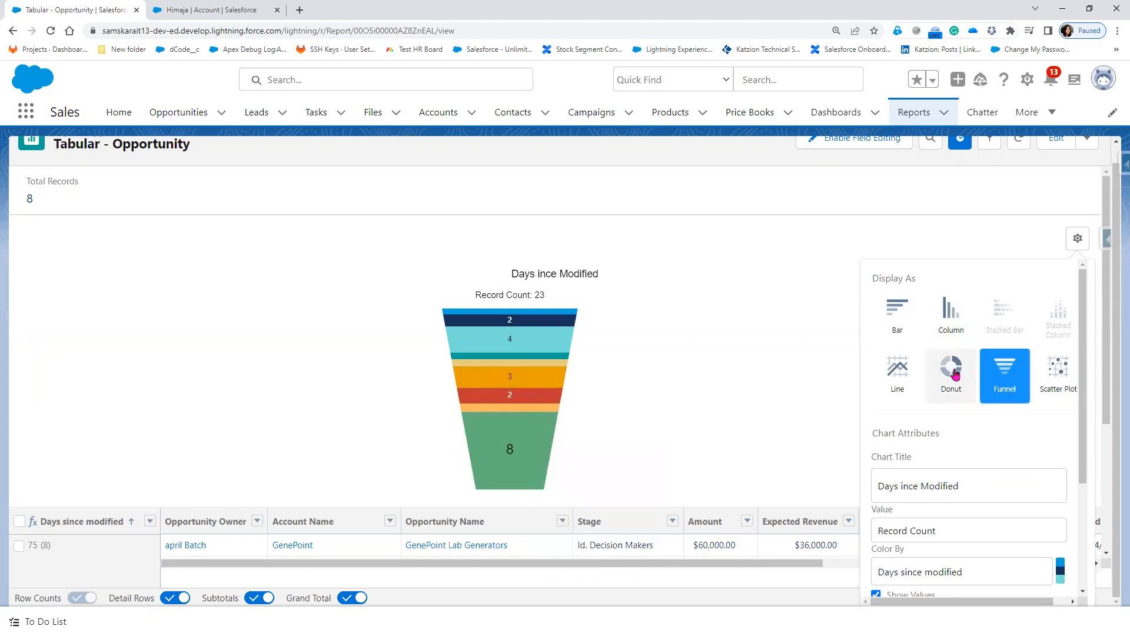
click(742, 411)
scroll(728, 422, down, 3)
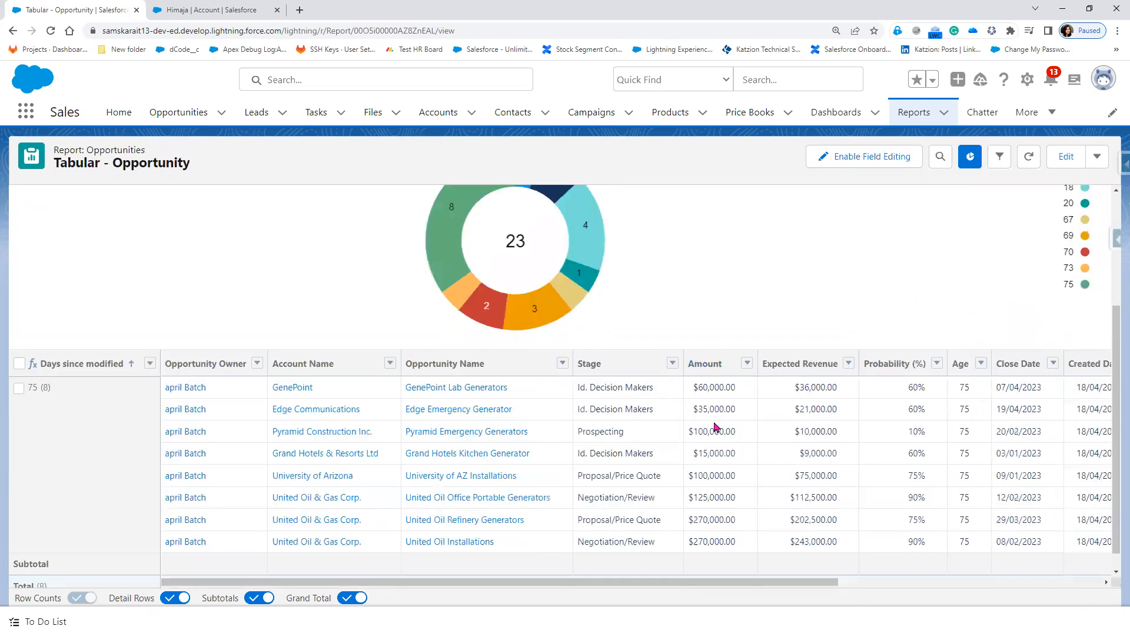
scroll(712, 437, up, 3)
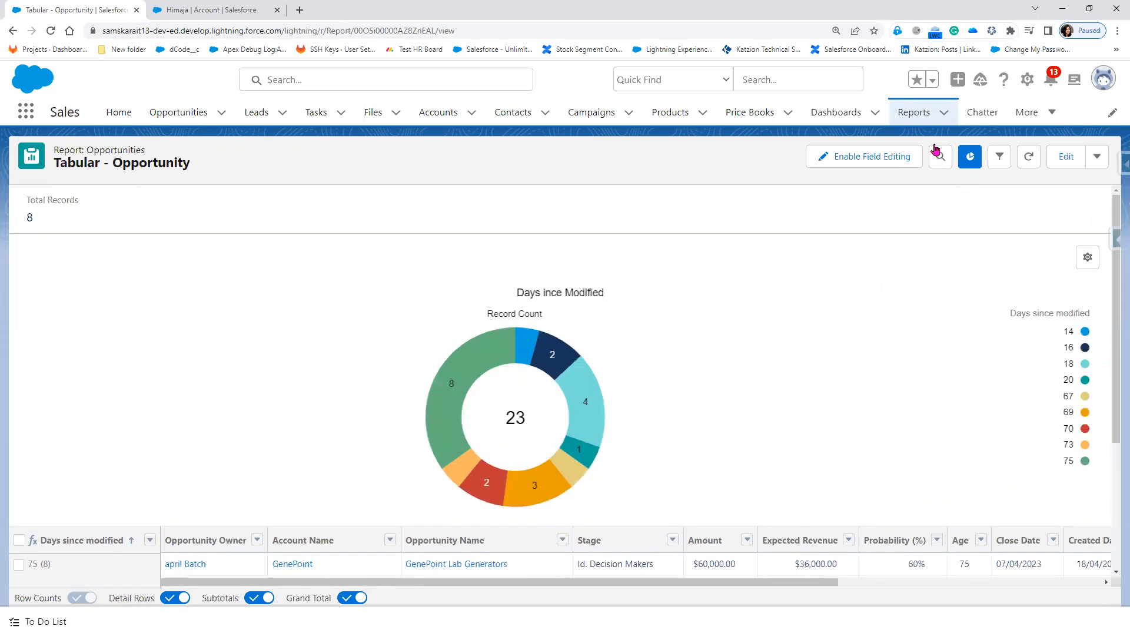
Step: Save the report, then reopen Tabular - Opportunity from the Reports tab's Recent list in edit mode
click(1098, 157)
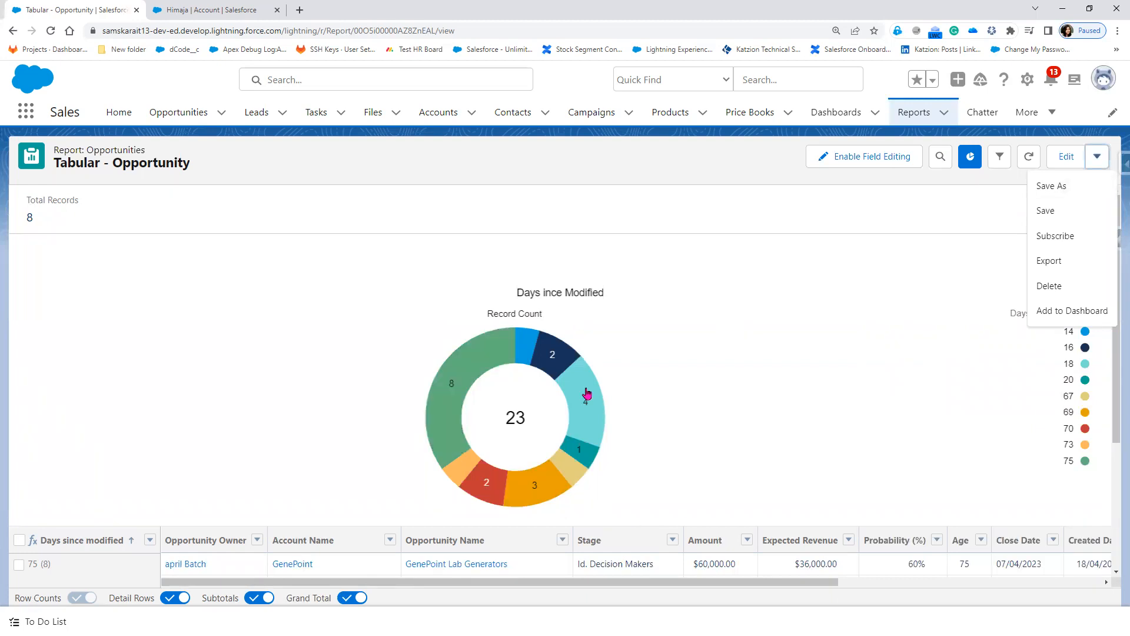
click(1069, 210)
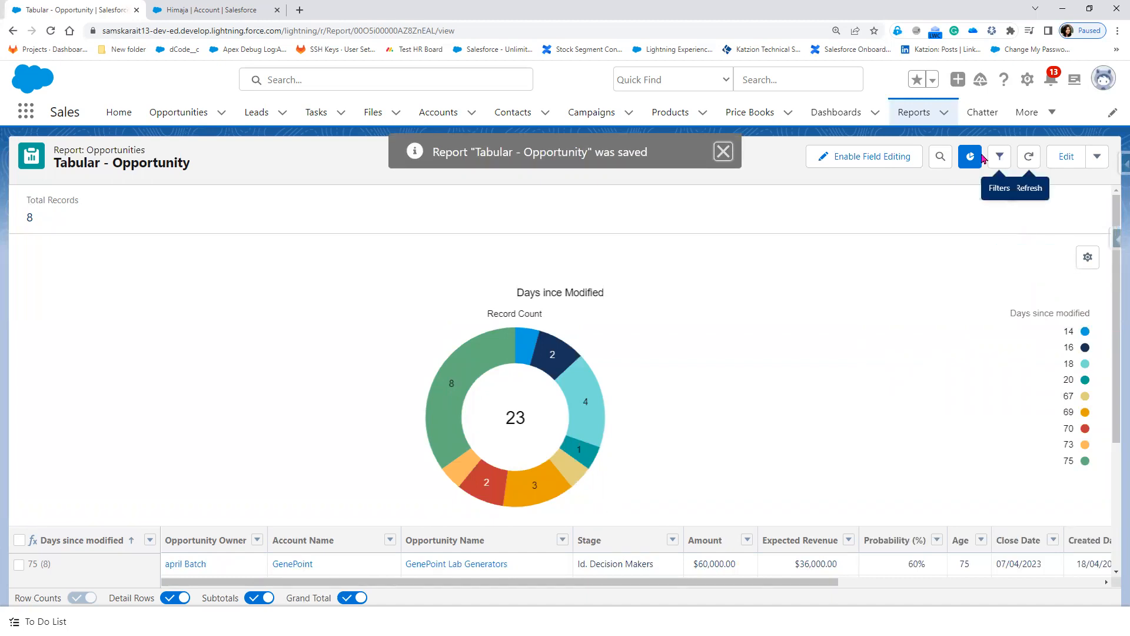
click(916, 118)
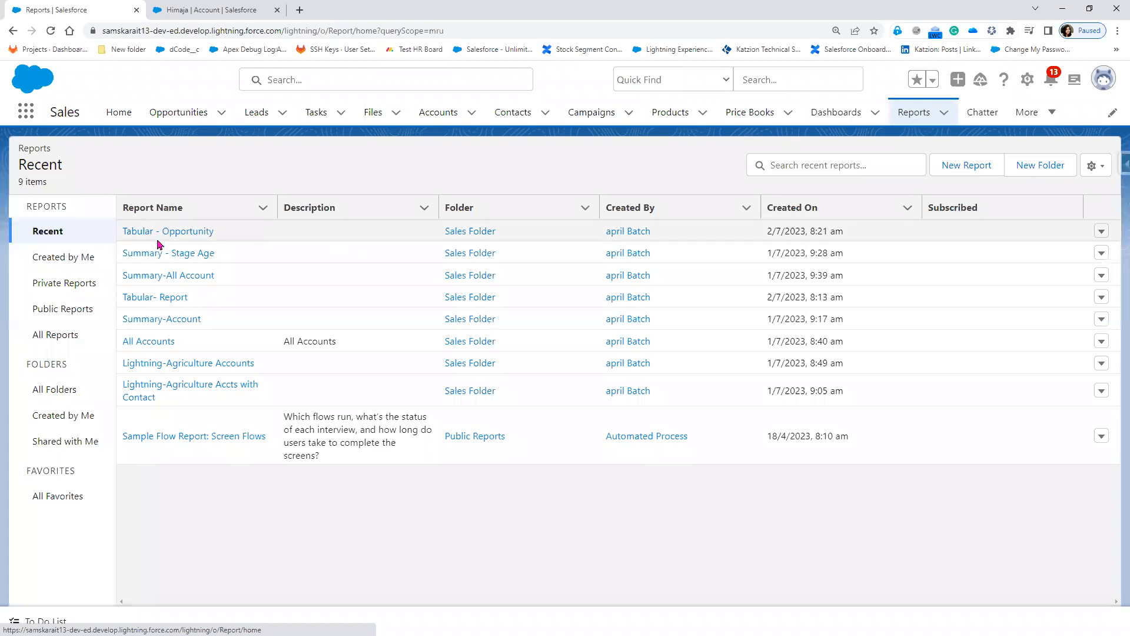
click(155, 232)
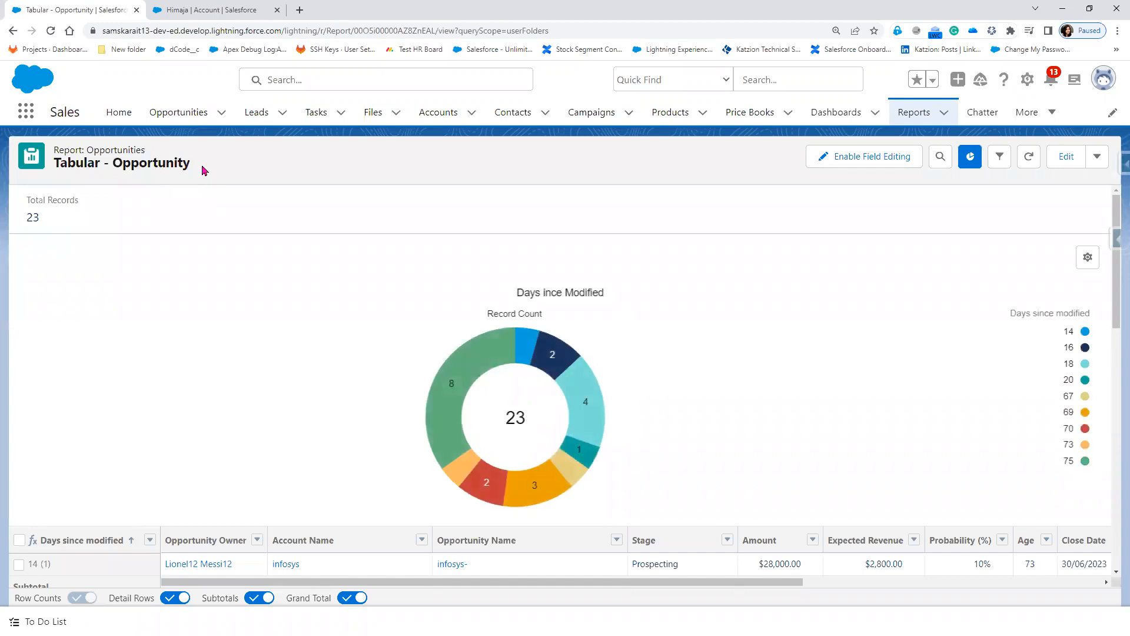
click(1066, 156)
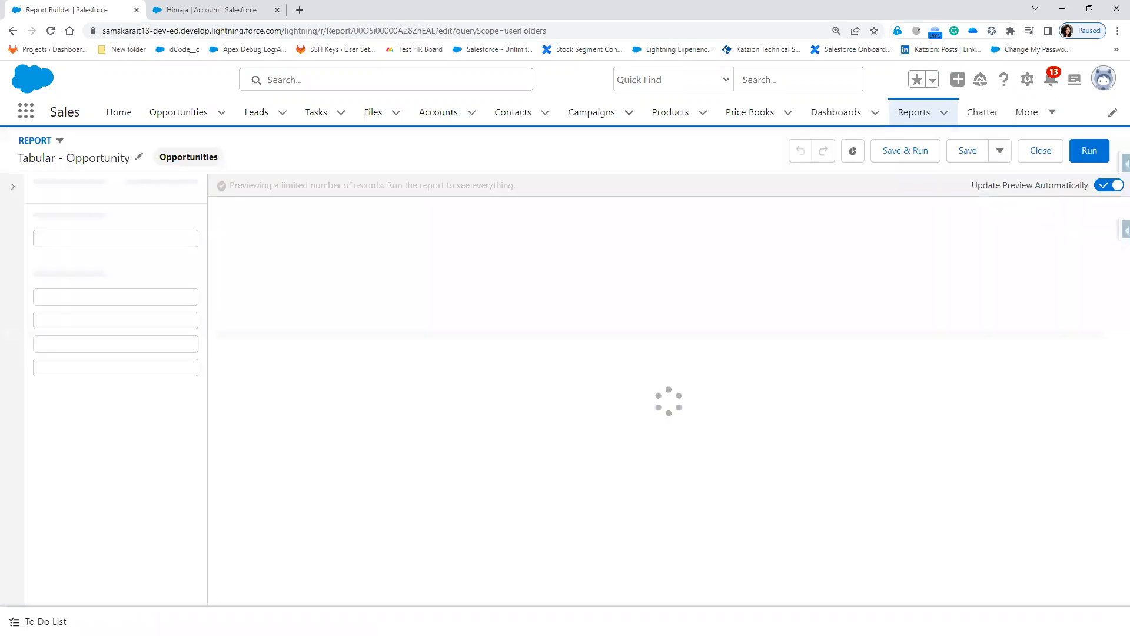
Step: Replace 'Tabular' with 'Summary' so the report is named 'Summary- Opportunity', then save
click(140, 158)
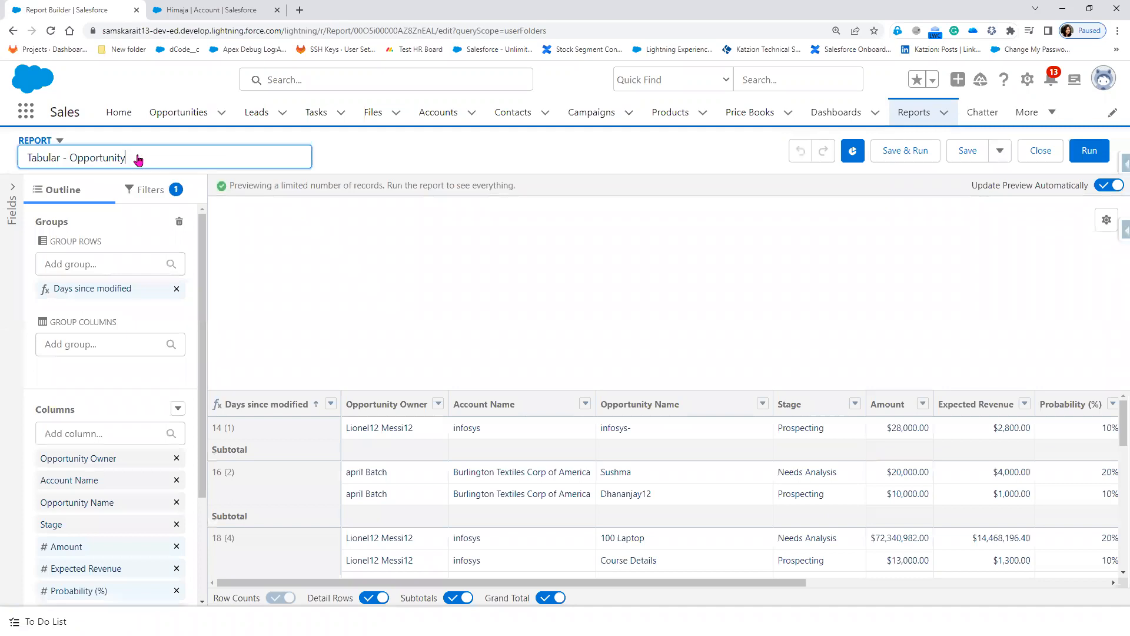
double_click(41, 159)
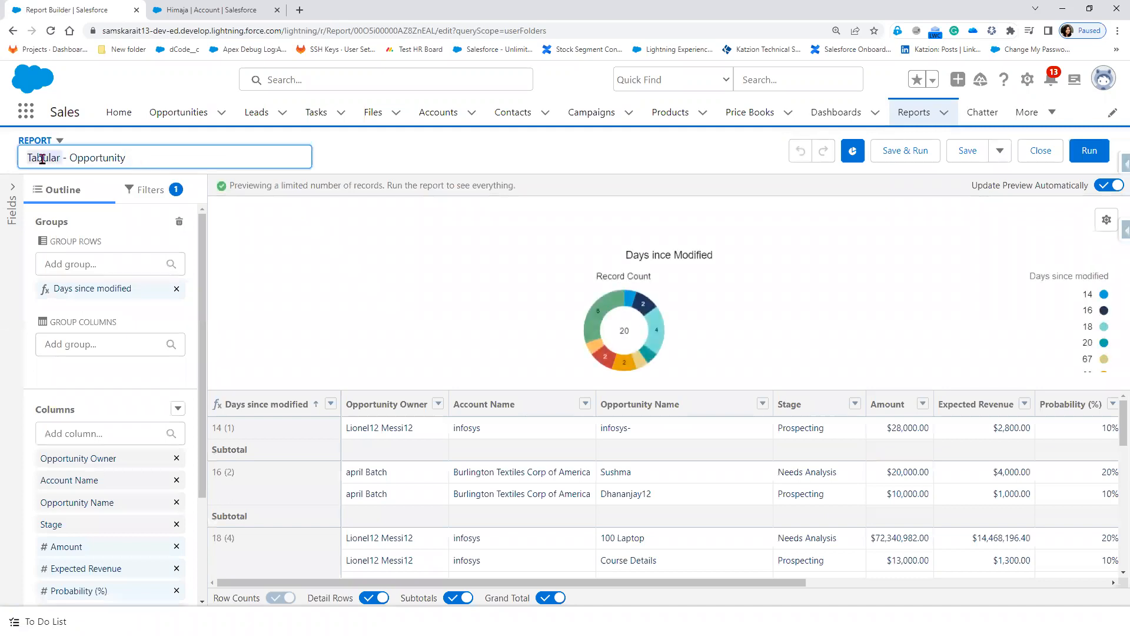
text(Su)
text(shma- )
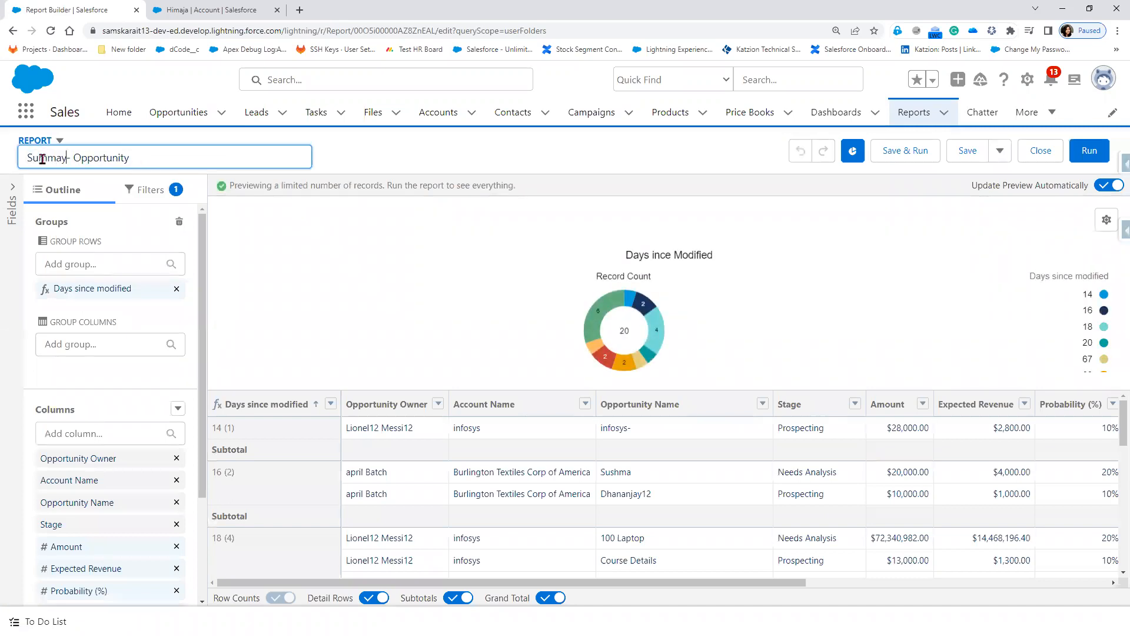
text(ry)
click(554, 277)
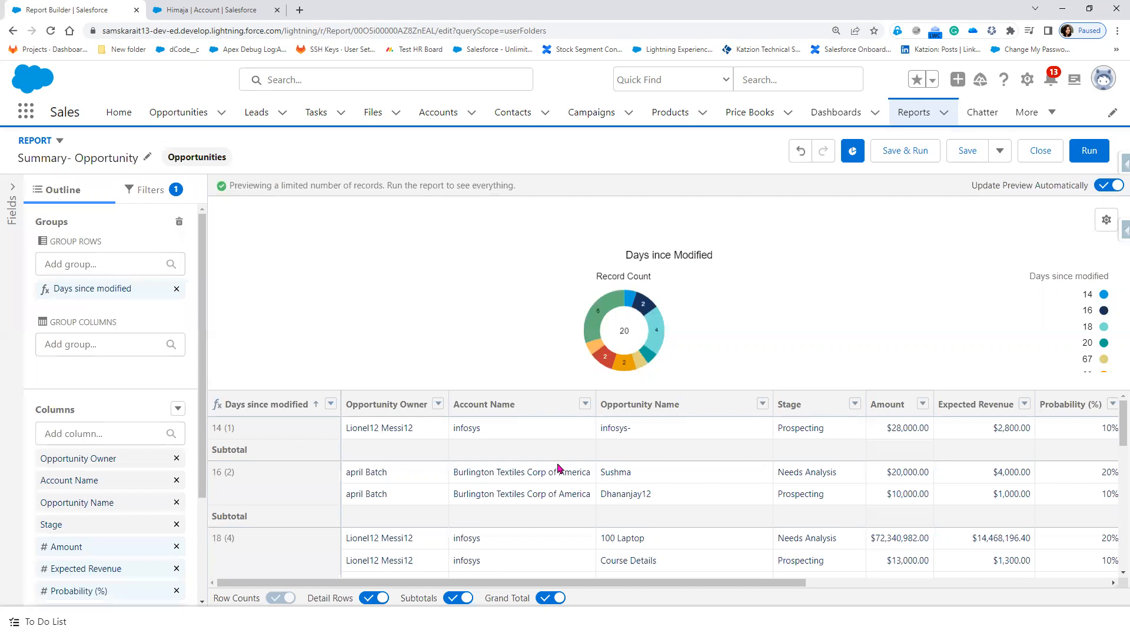
click(969, 152)
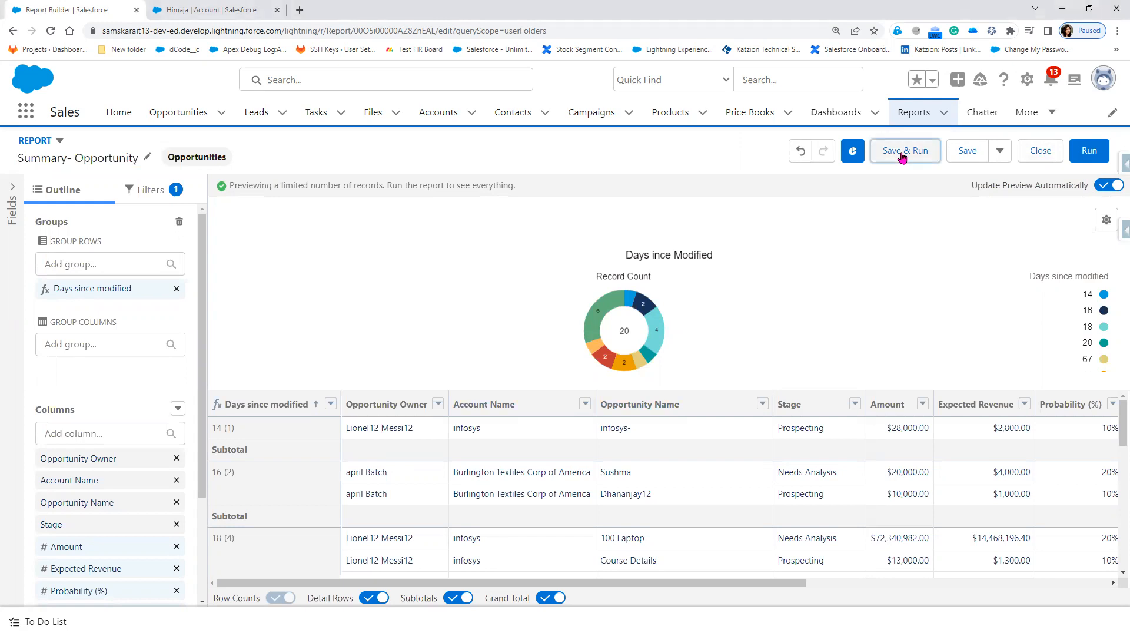
Step: Save As 'Summary- Won Opportunity', dropping the 'Copy of ' prefix and adding 'Won'
click(1001, 154)
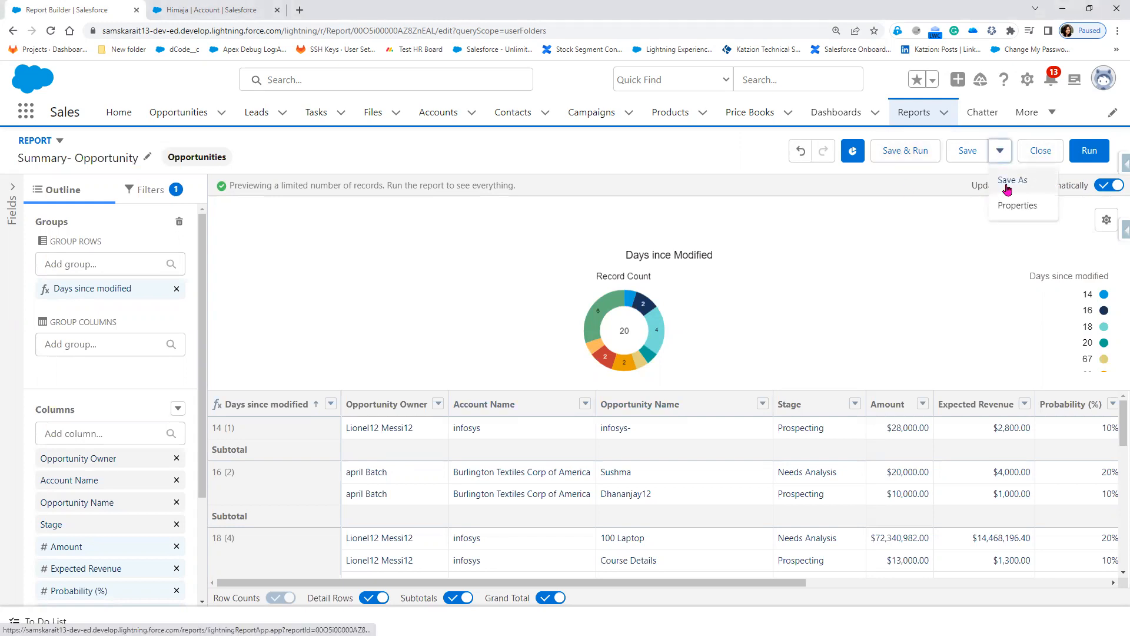
click(1008, 181)
click(356, 264)
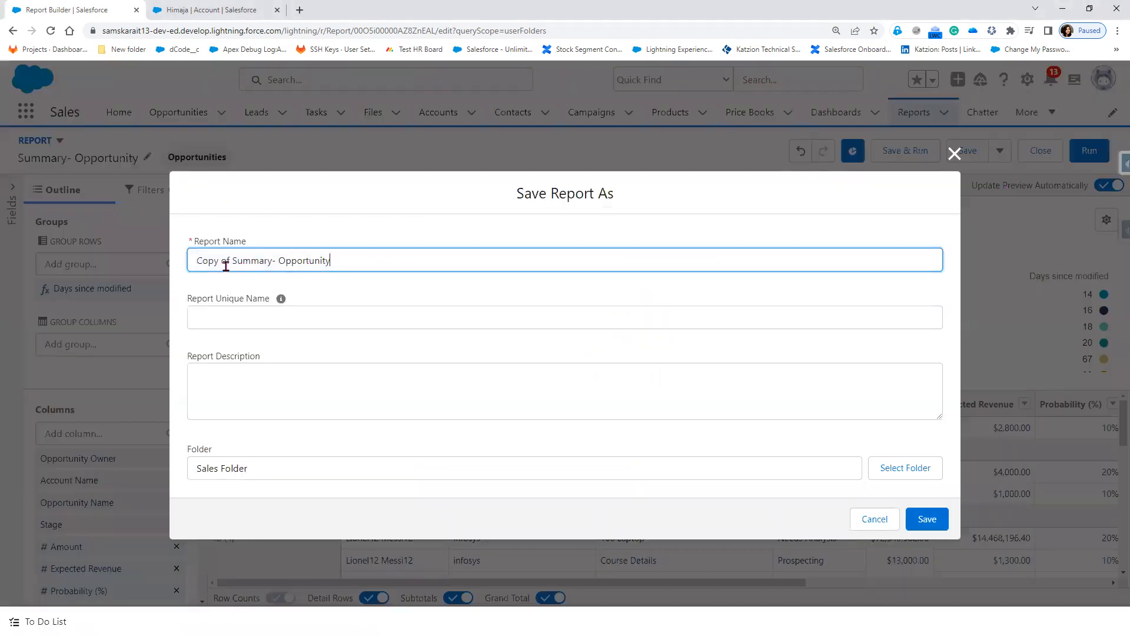
drag(234, 260, 167, 268)
key(BackSpace)
text(Won)
click(936, 524)
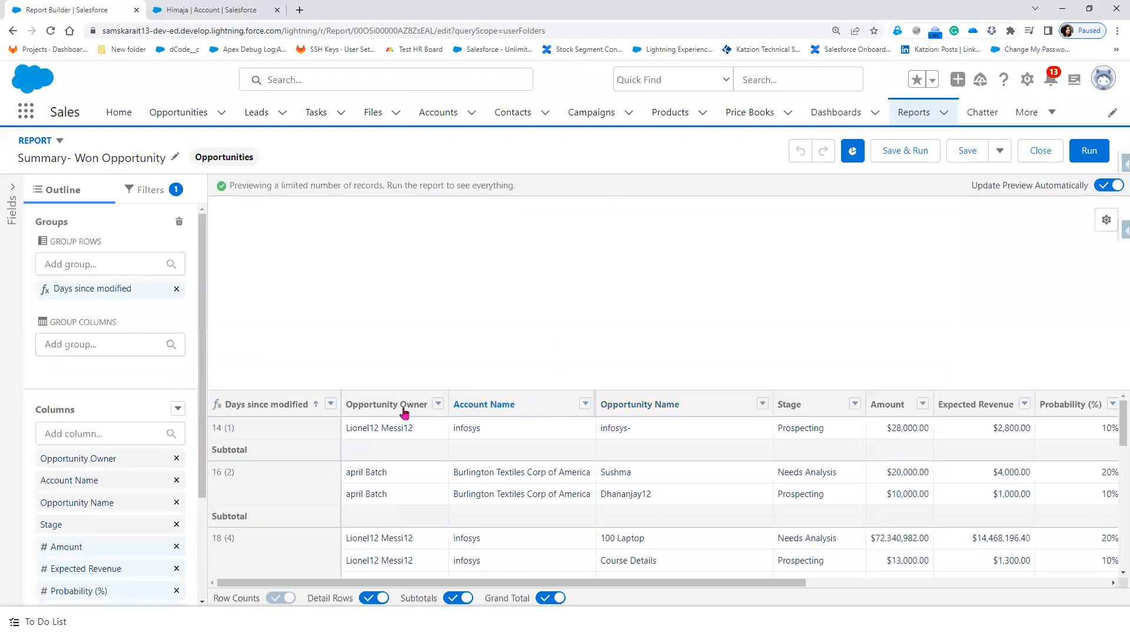
click(175, 410)
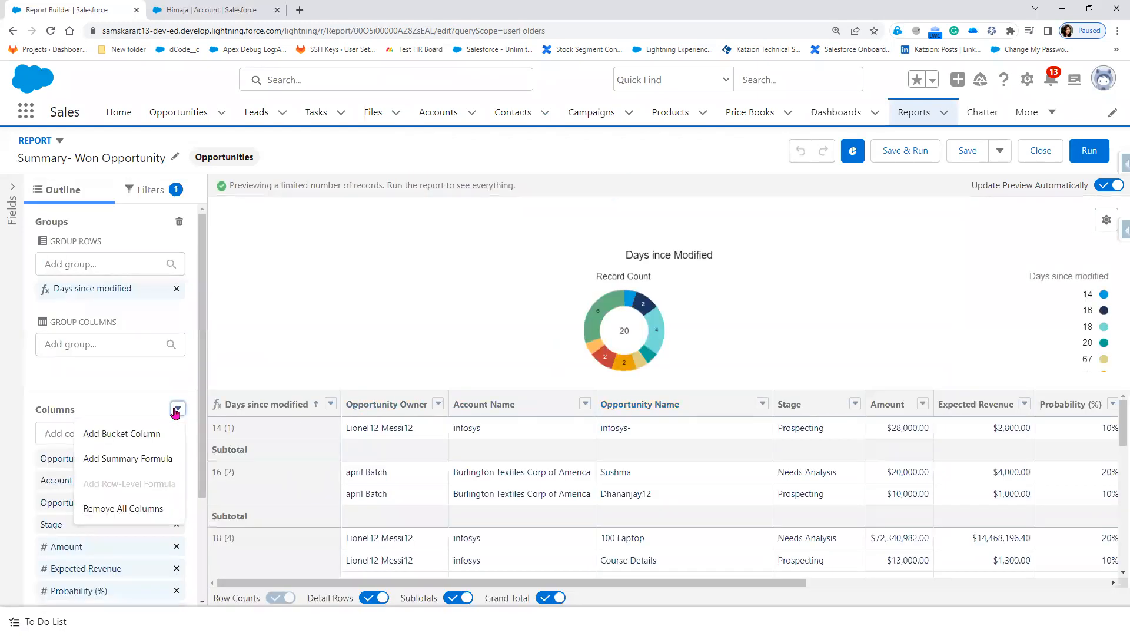
Step: Start a summary formula column named 'win Rate' with Percent output
click(155, 459)
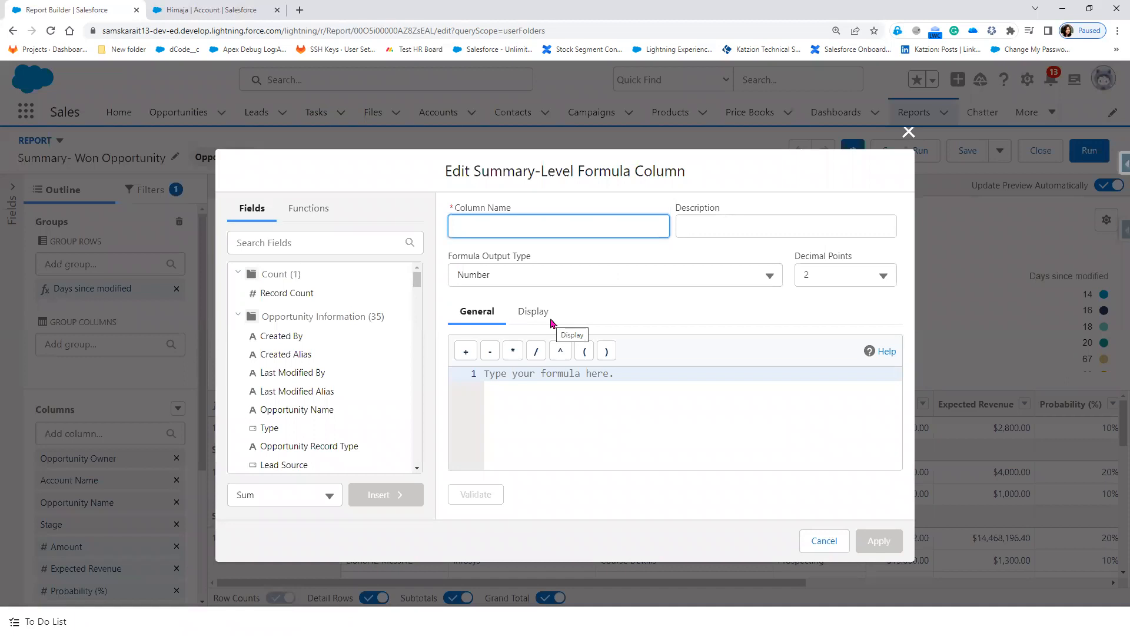
click(562, 279)
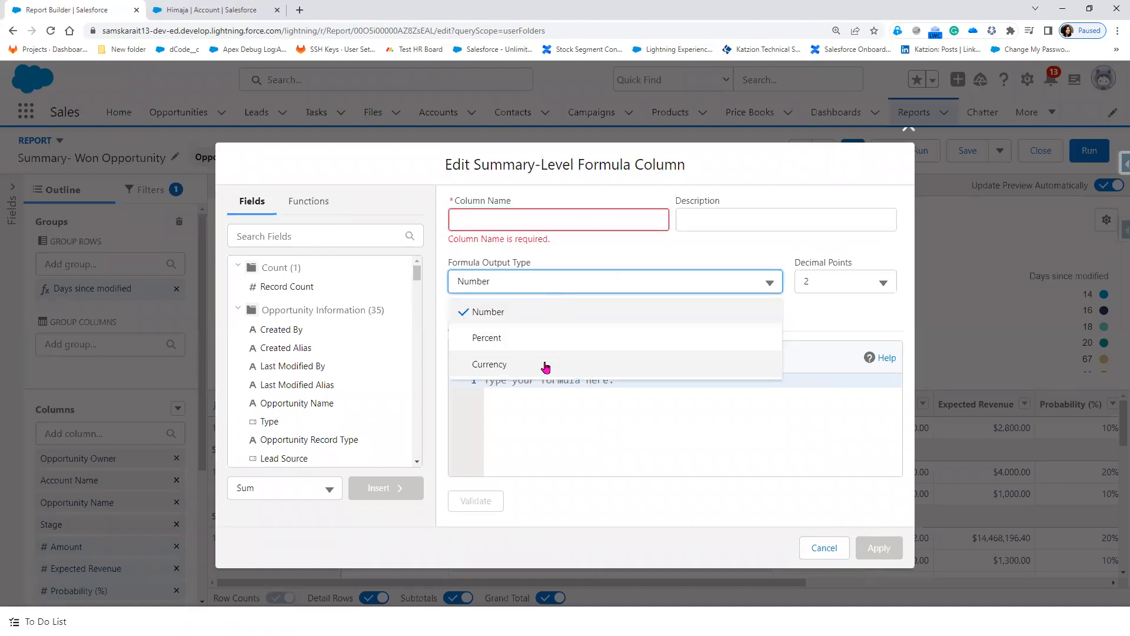
click(537, 346)
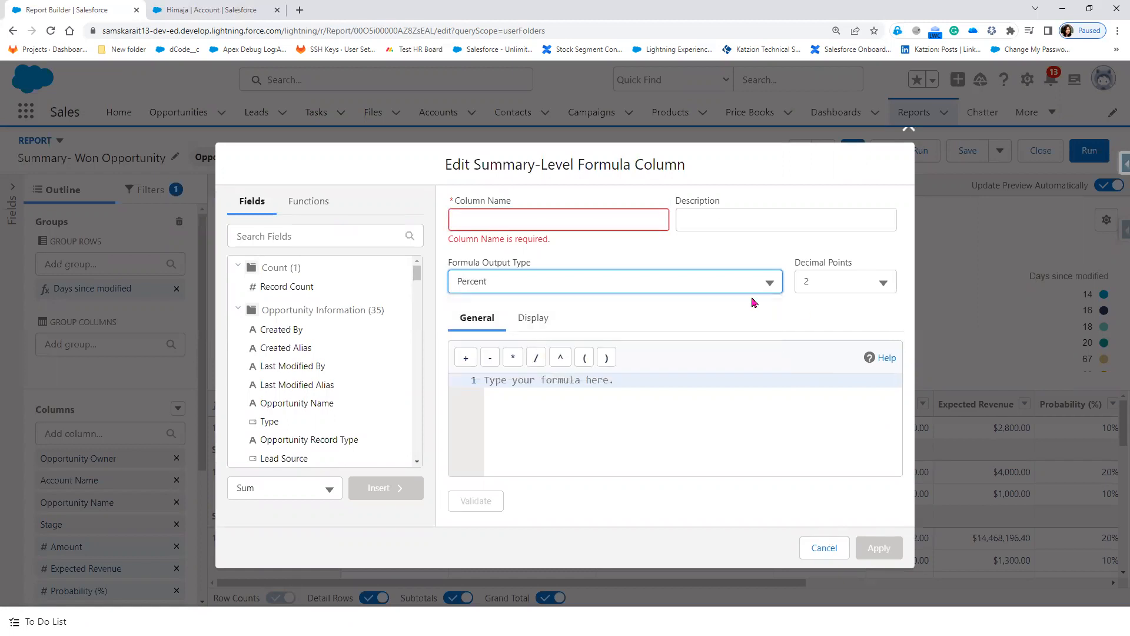
click(490, 220)
text(wi)
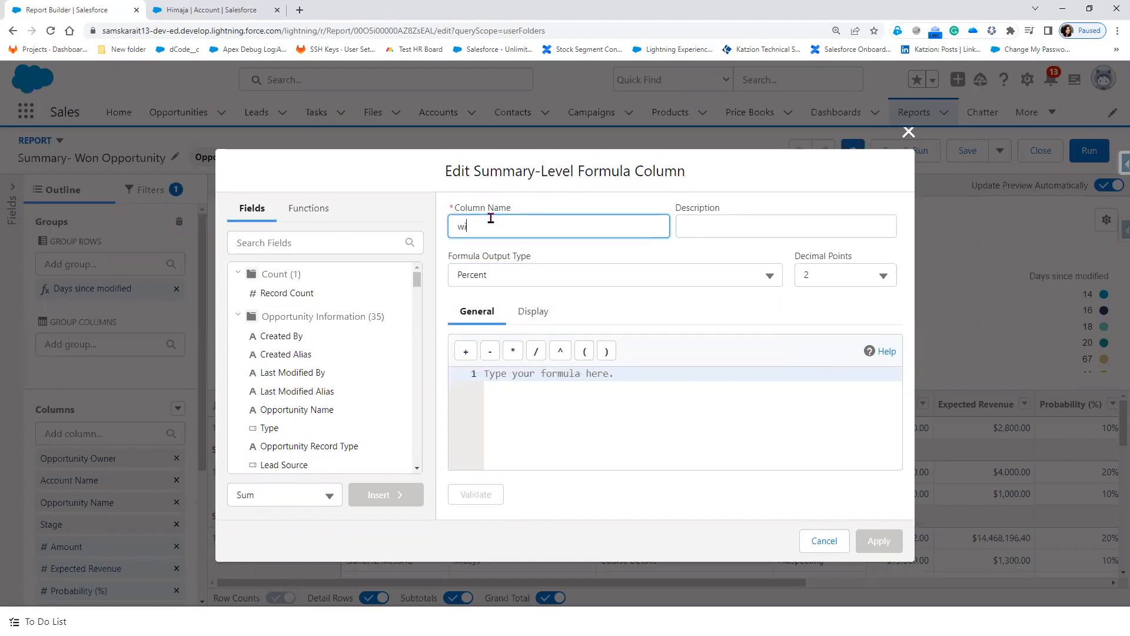
text(n Rate)
Step: Build the formula WON:SUM/CLOSED:SUM, validate it, and apply the column
click(317, 245)
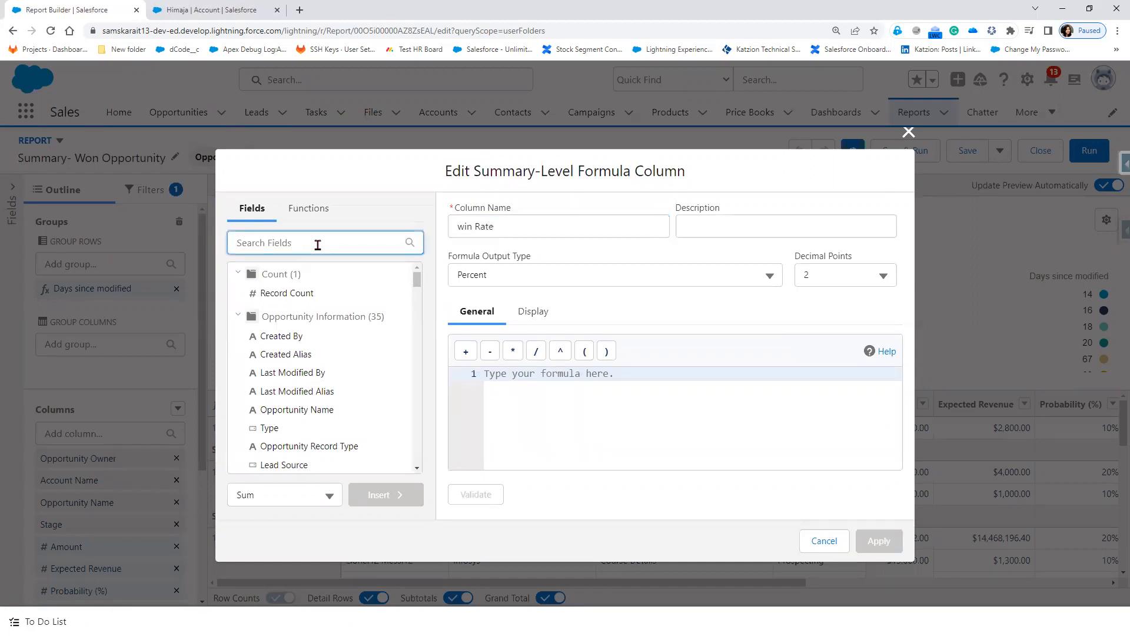
text(won)
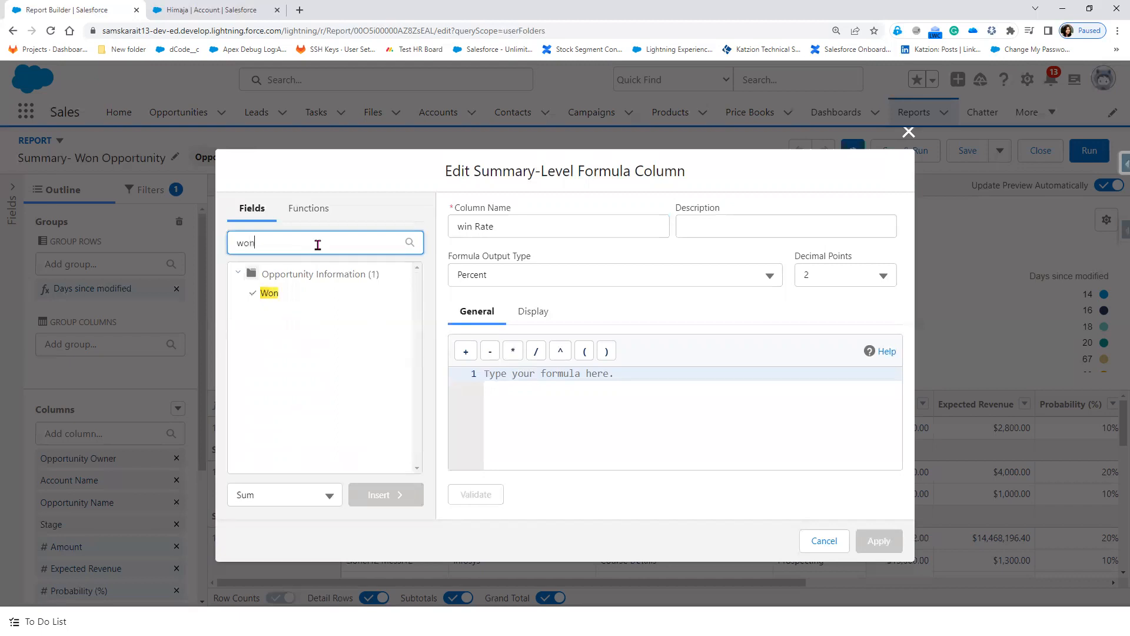
click(271, 295)
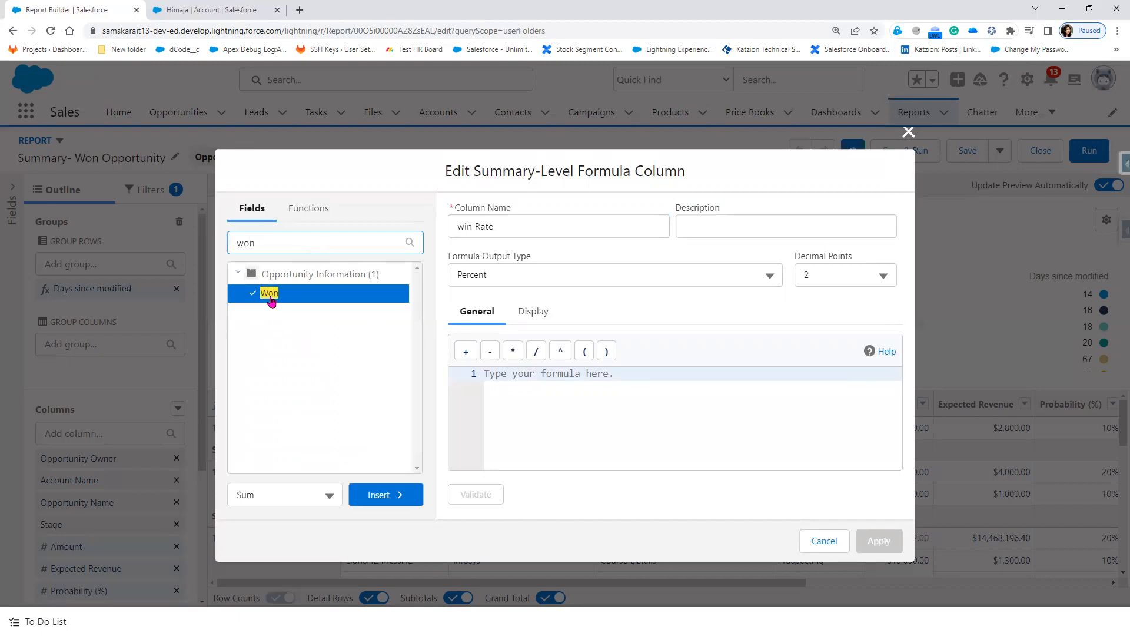
click(384, 506)
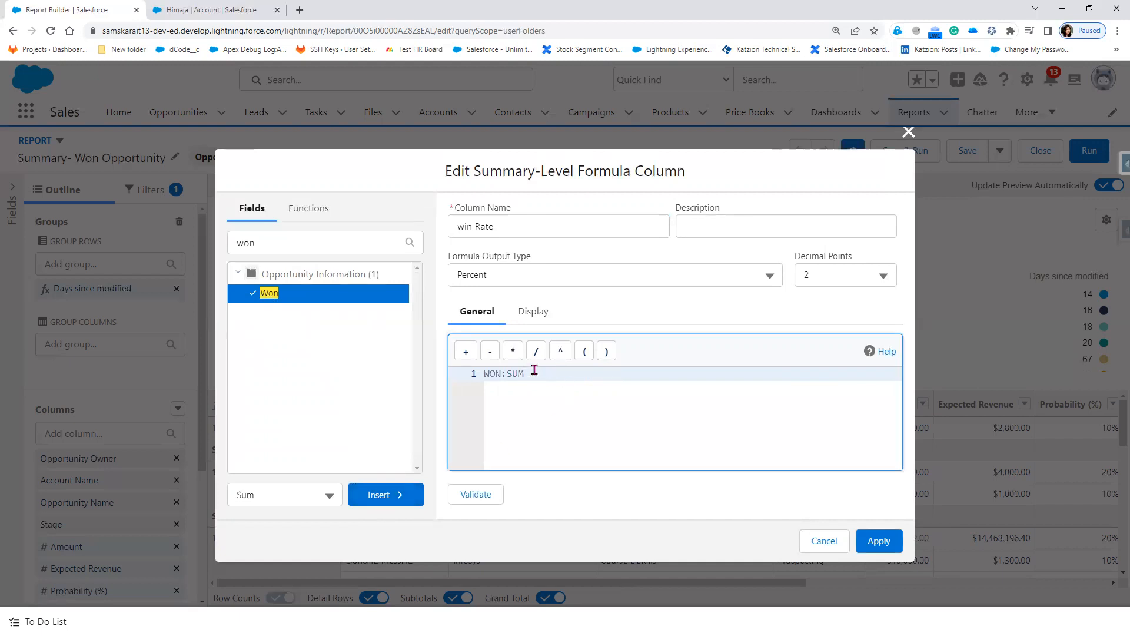
click(536, 351)
click(251, 245)
key(BackSpace)
text(cl)
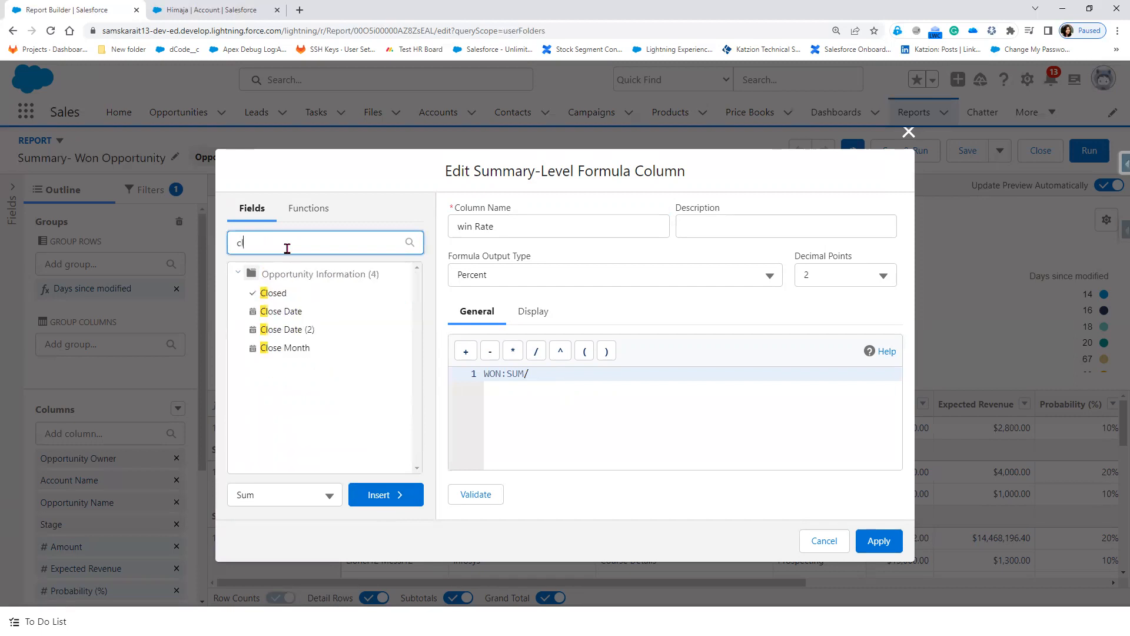
click(289, 295)
click(388, 498)
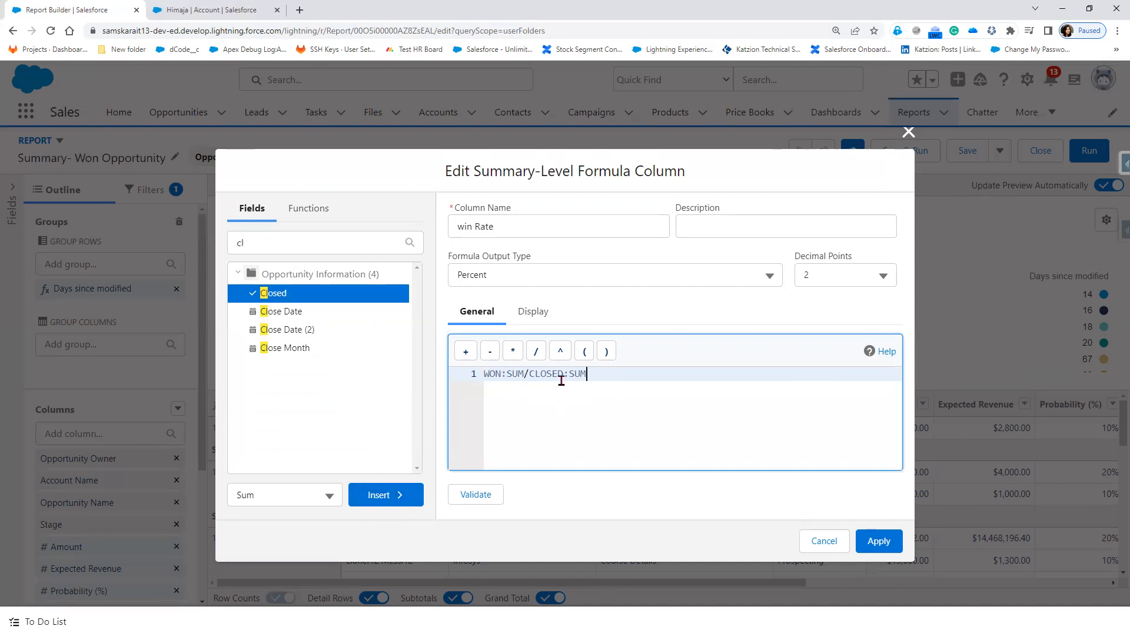
click(473, 499)
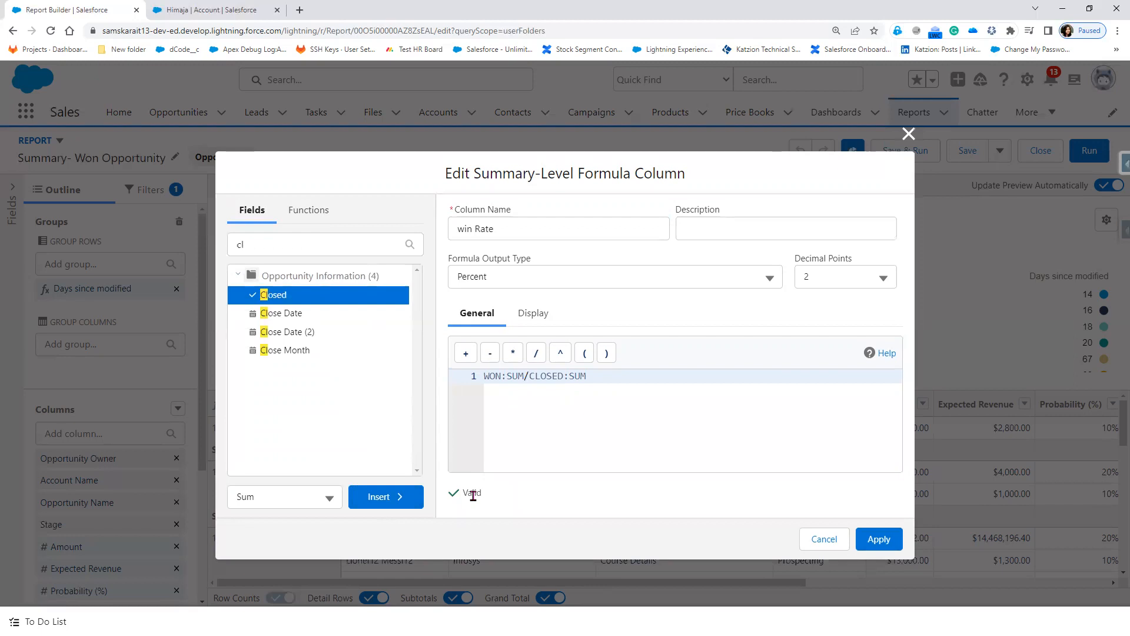
click(880, 547)
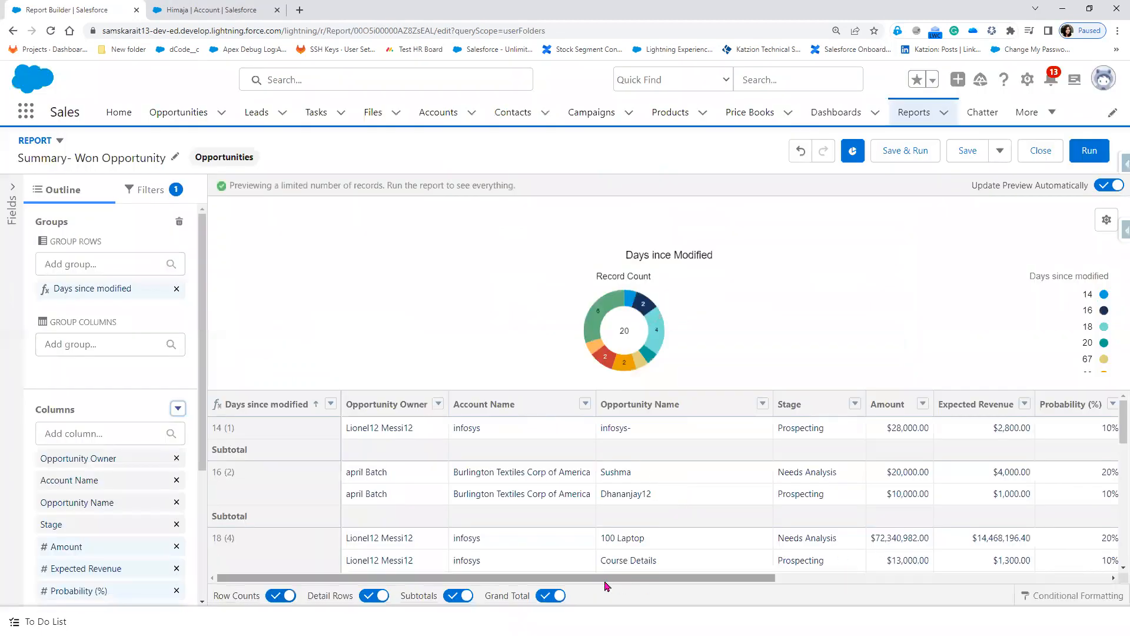
Step: Set the Opportunity Status filter to Closed so win Rate subtotals read 100.00% and 0.00%
drag(605, 584, 966, 589)
scroll(1081, 475, down, 3)
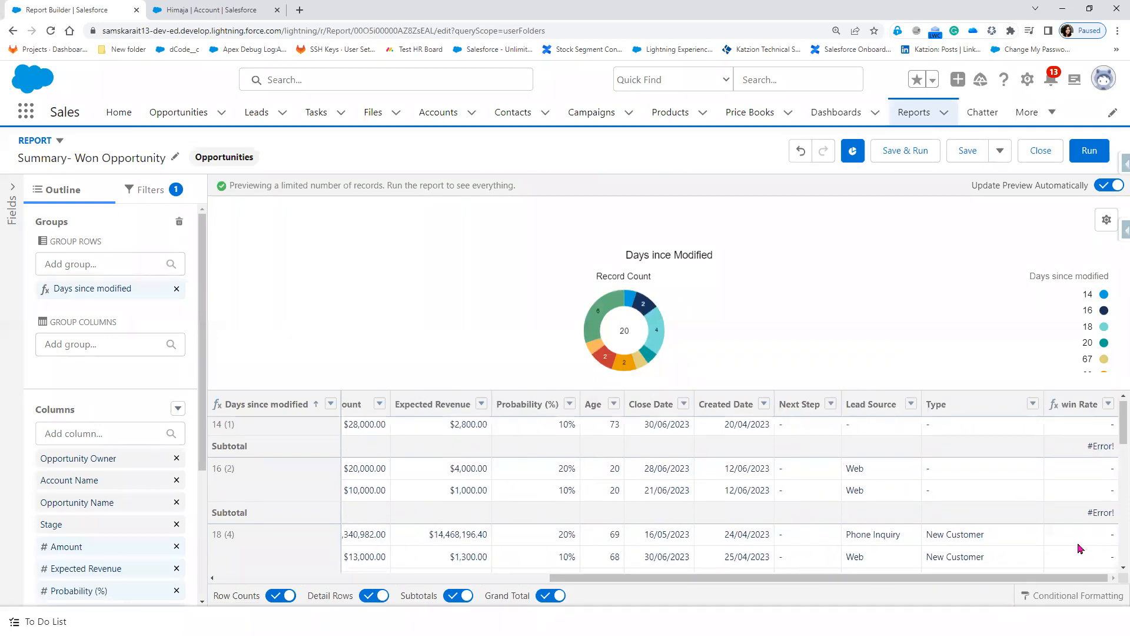
scroll(1081, 548, down, 5)
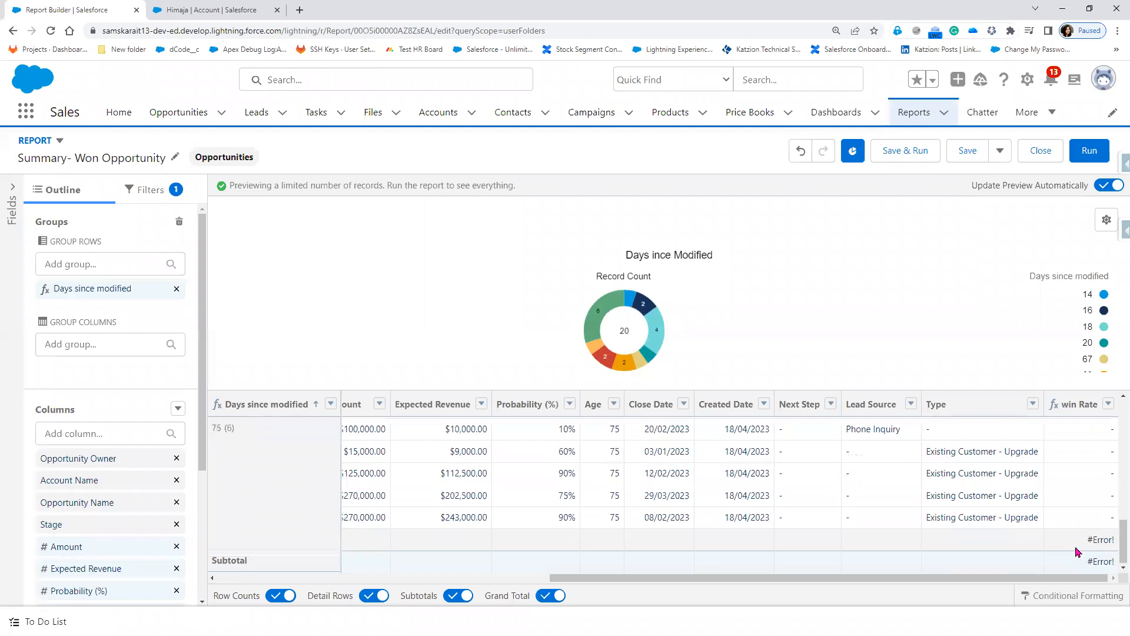
scroll(1075, 563, up, 10)
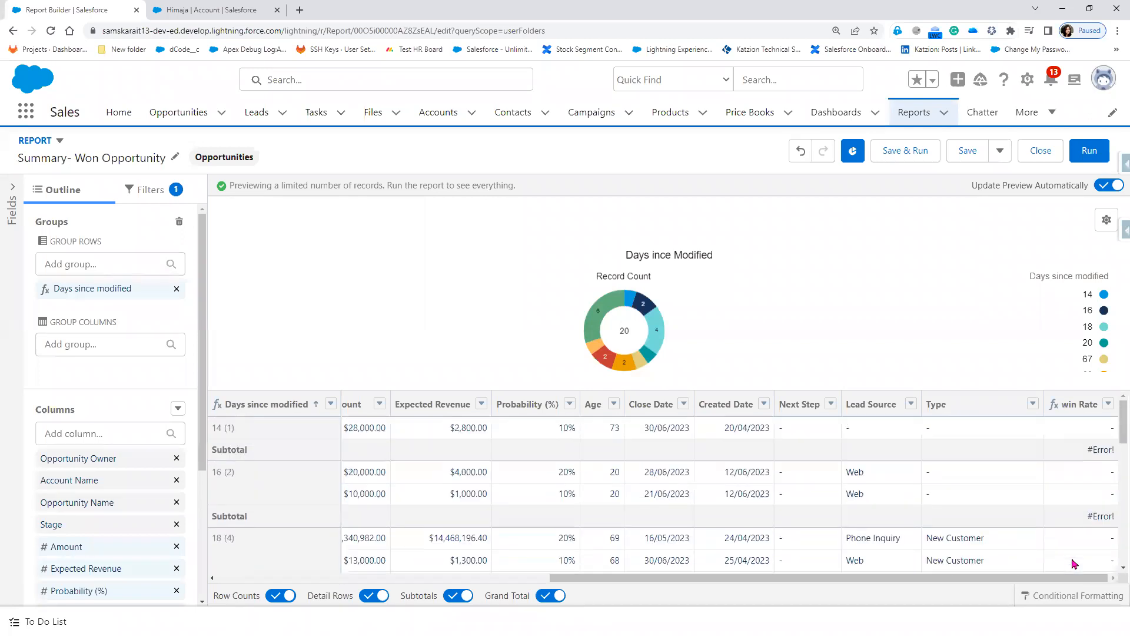
click(172, 195)
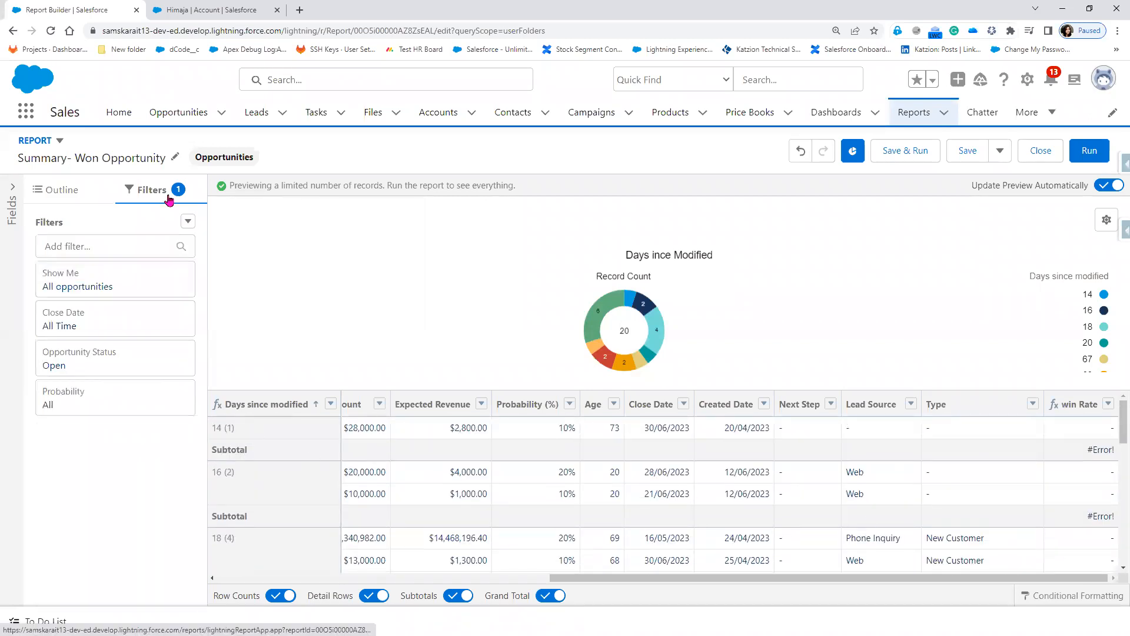
click(147, 367)
click(293, 368)
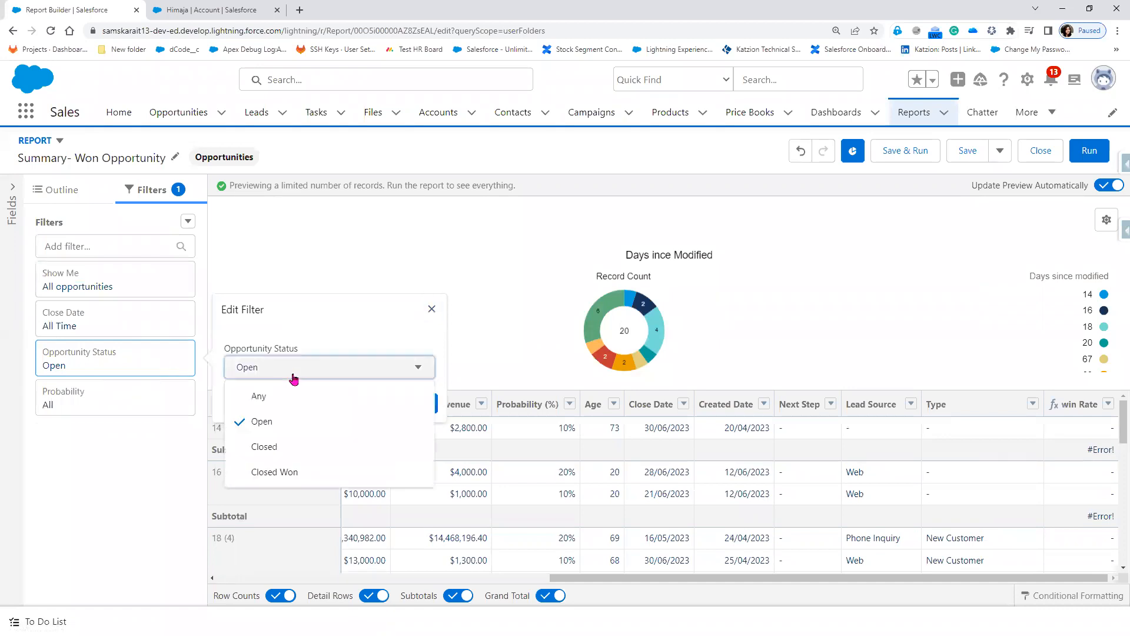
click(293, 451)
click(420, 406)
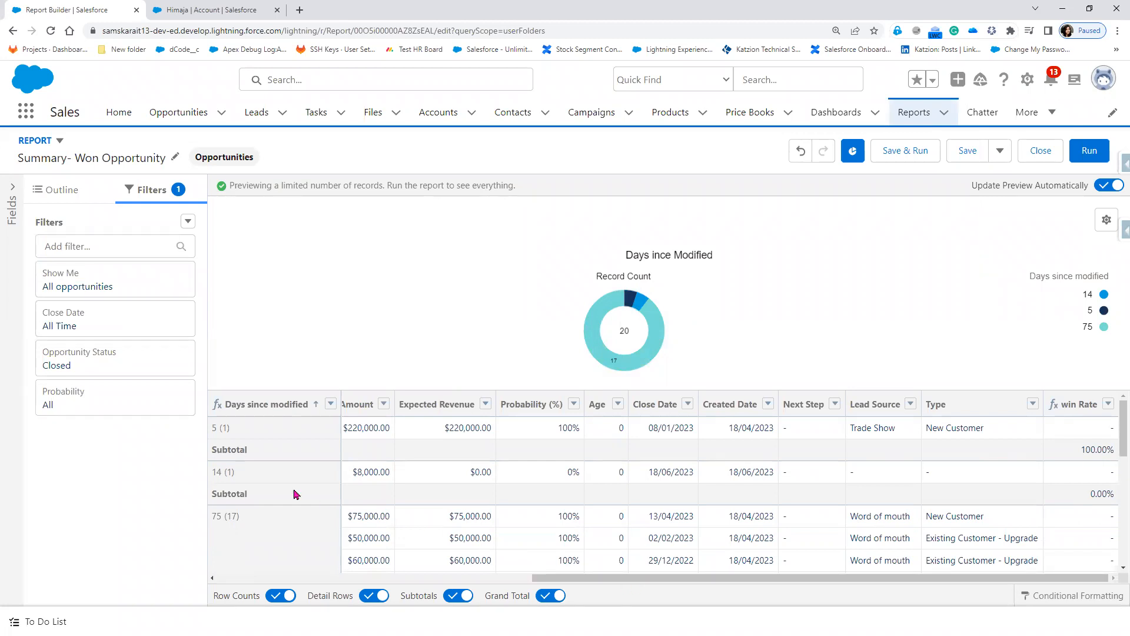
click(331, 404)
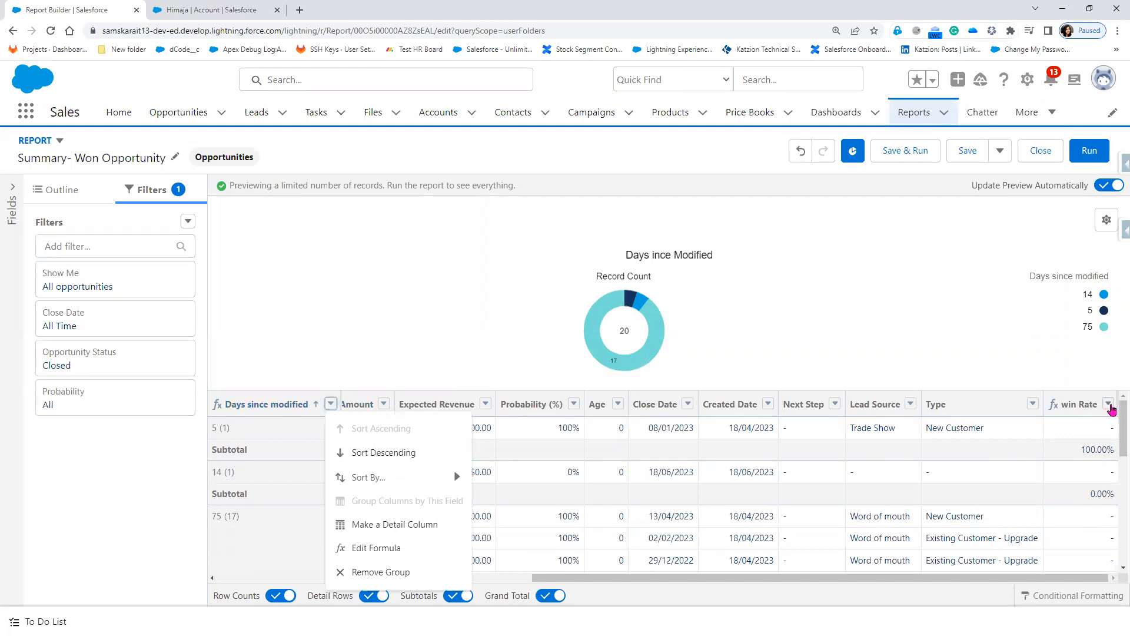
Step: Remove the Days since modified grouping from the report
click(1110, 405)
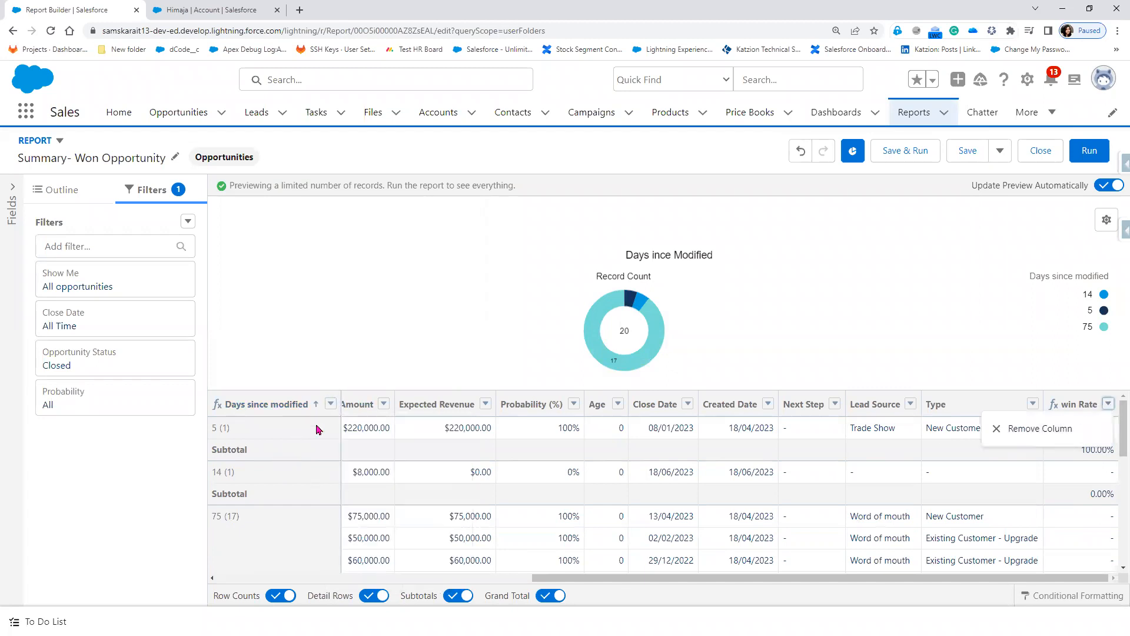
click(328, 406)
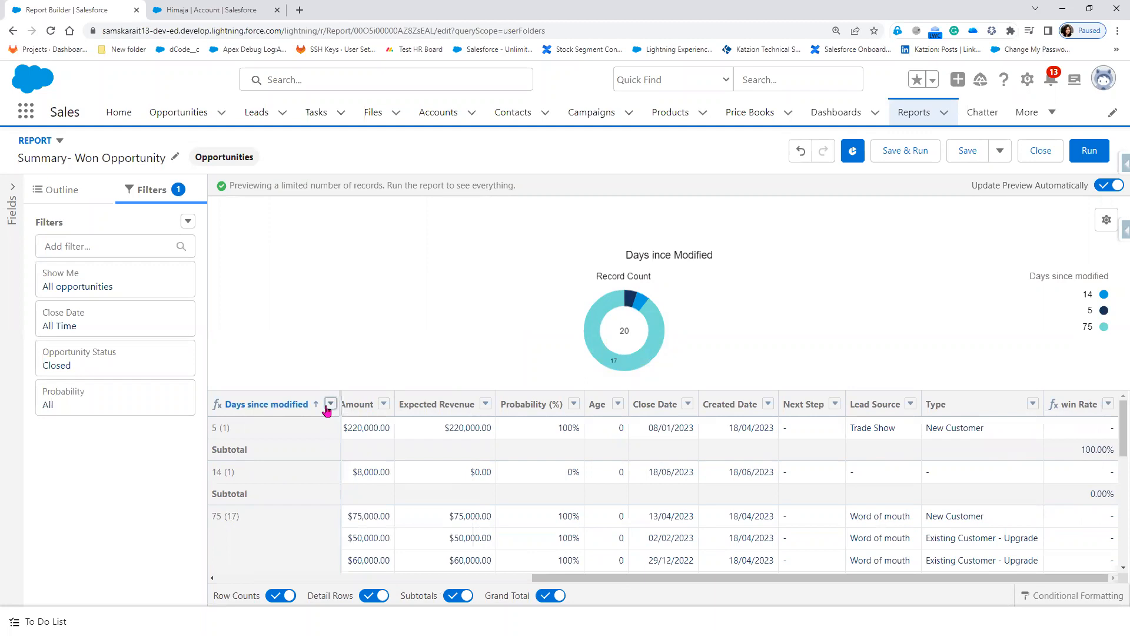
click(329, 406)
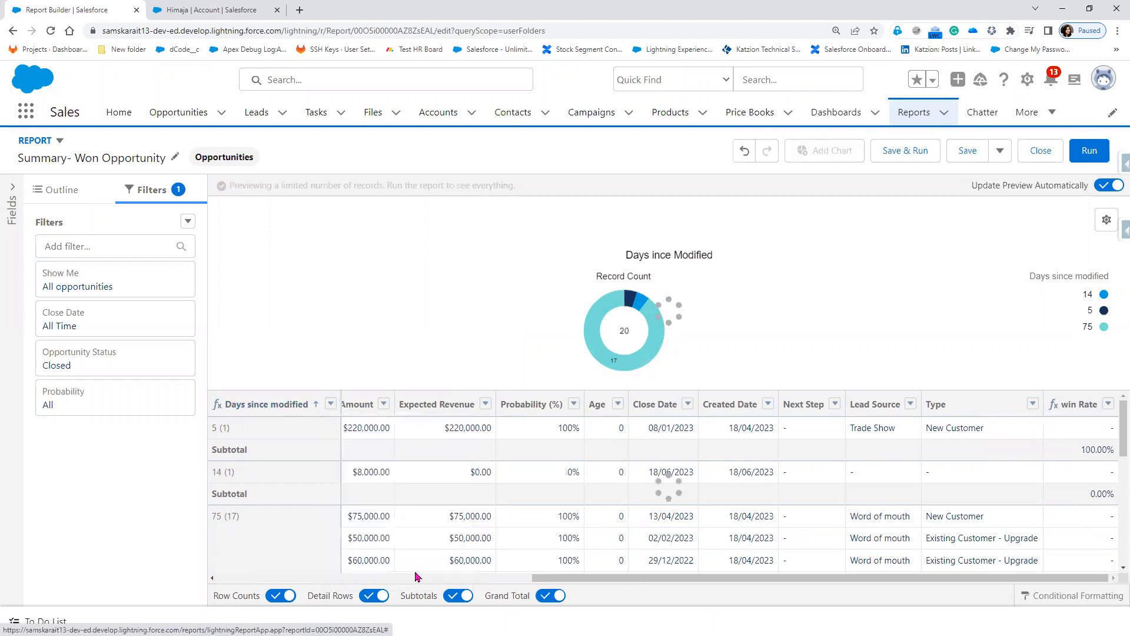
click(416, 575)
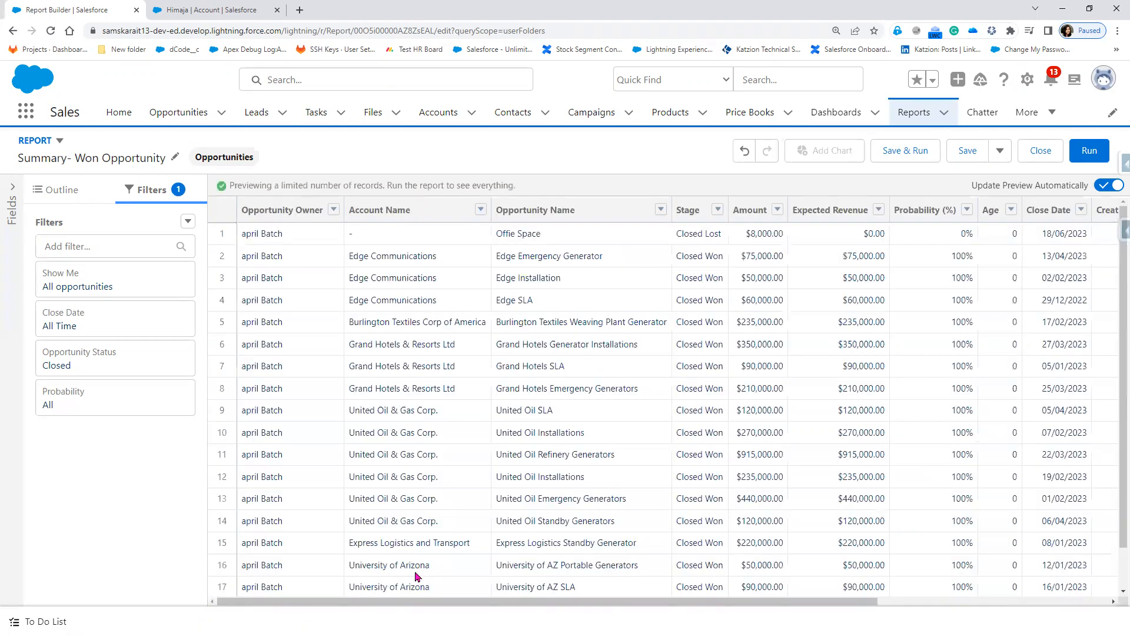
drag(433, 606, 896, 605)
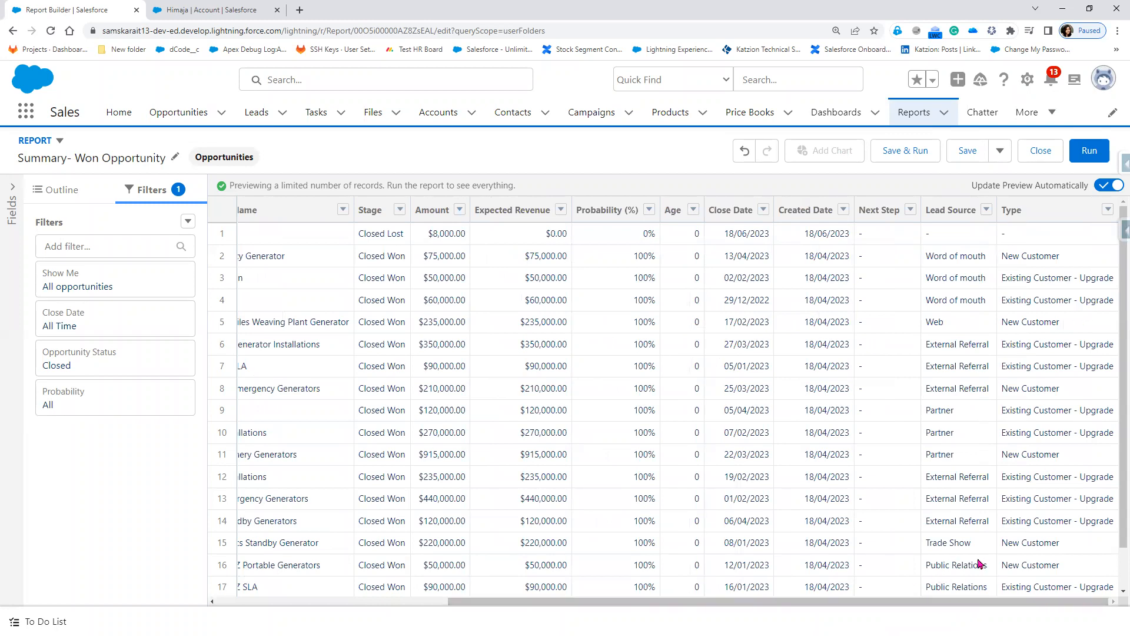
scroll(791, 518, down, 2)
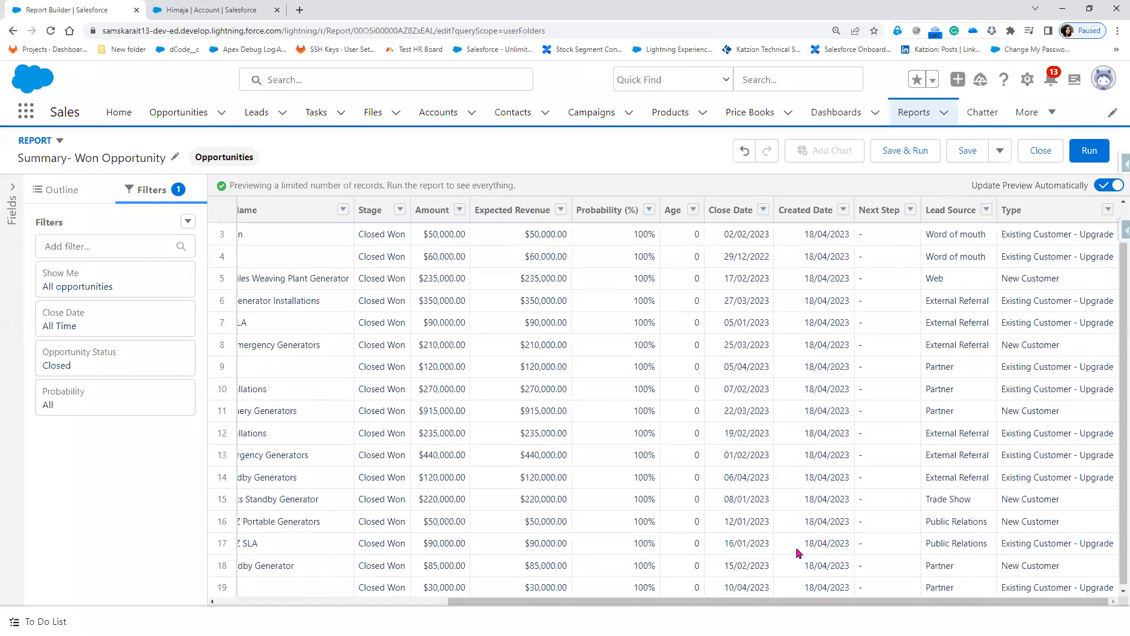
scroll(795, 547, up, 3)
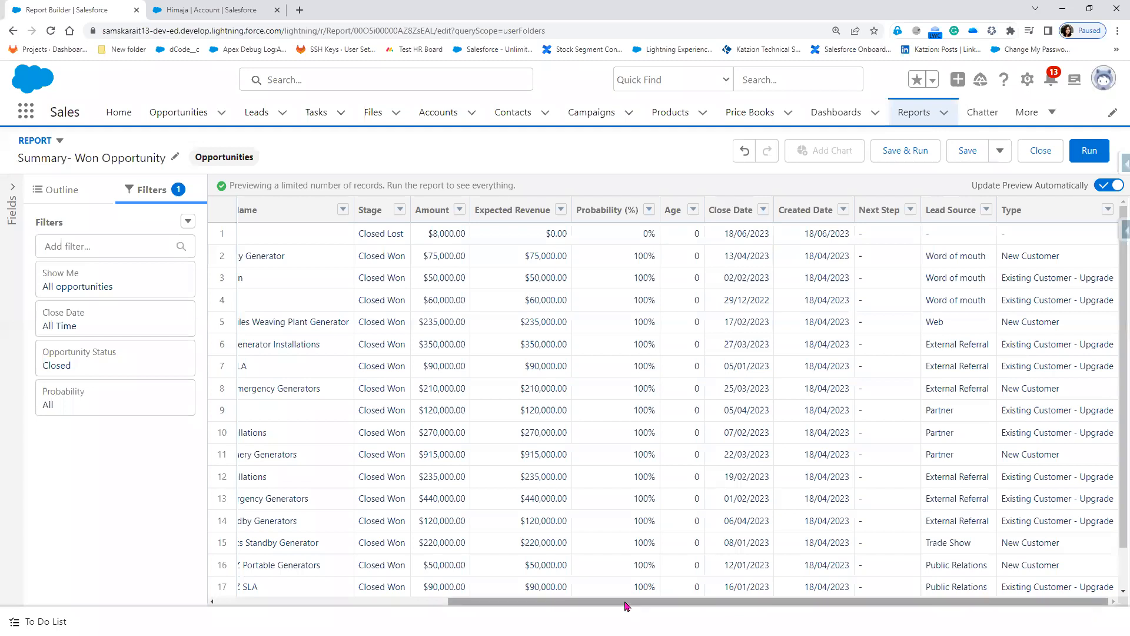
mouse_move(677, 606)
mouse_down()
mouse_move(306, 601)
mouse_move(465, 614)
mouse_move(695, 610)
mouse_up()
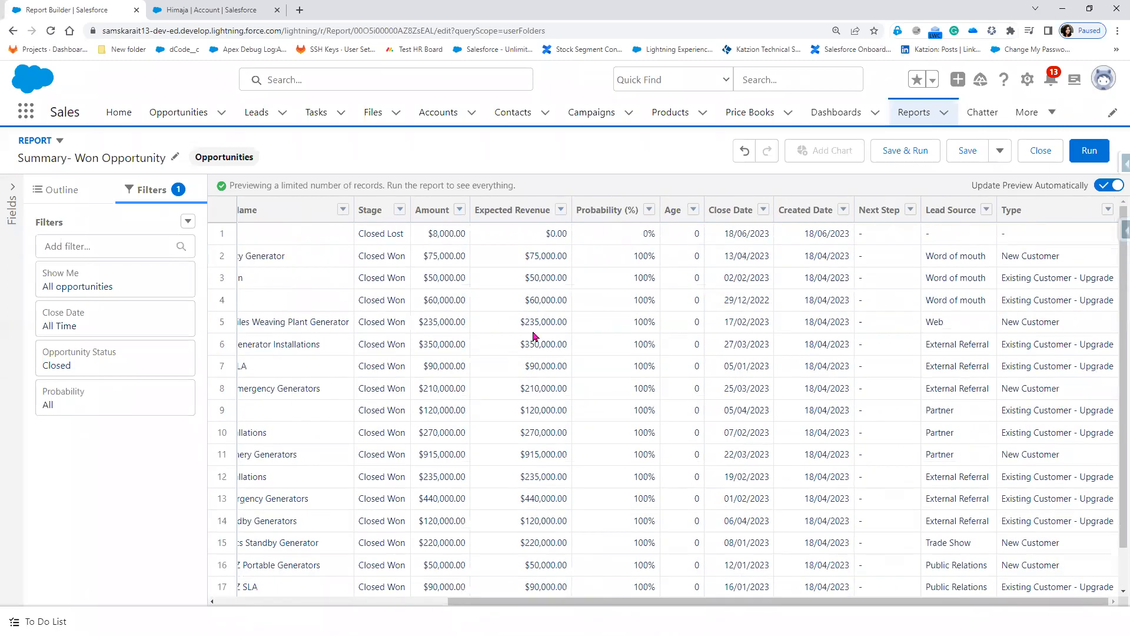
Step: Change the Opportunity Status filter to include opportunities of Any status
click(163, 359)
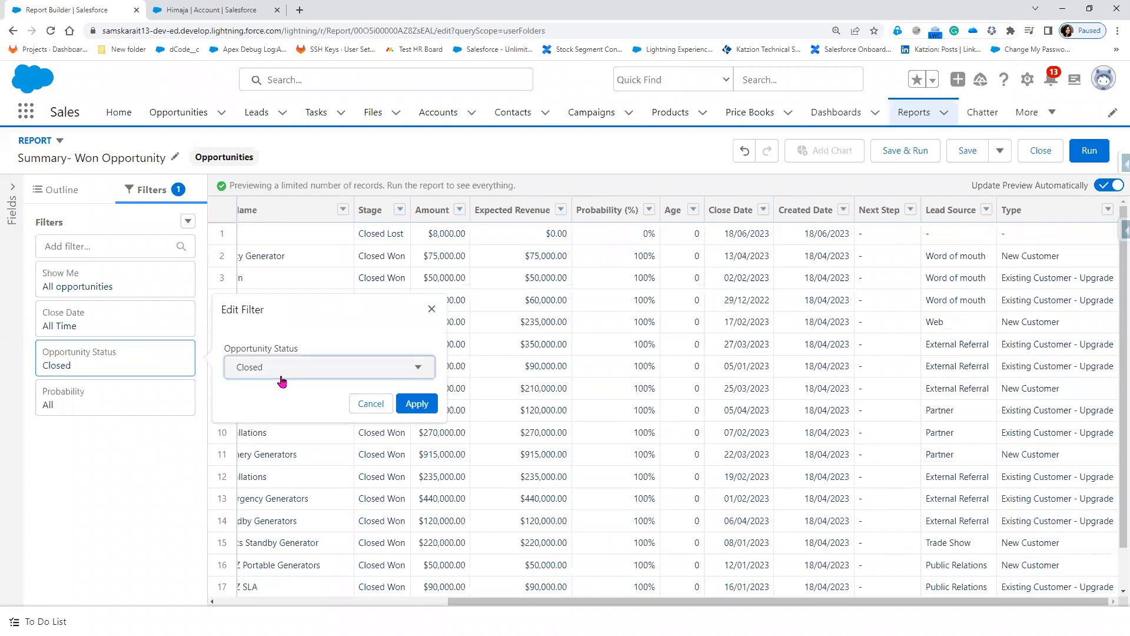
click(409, 371)
click(301, 395)
click(411, 406)
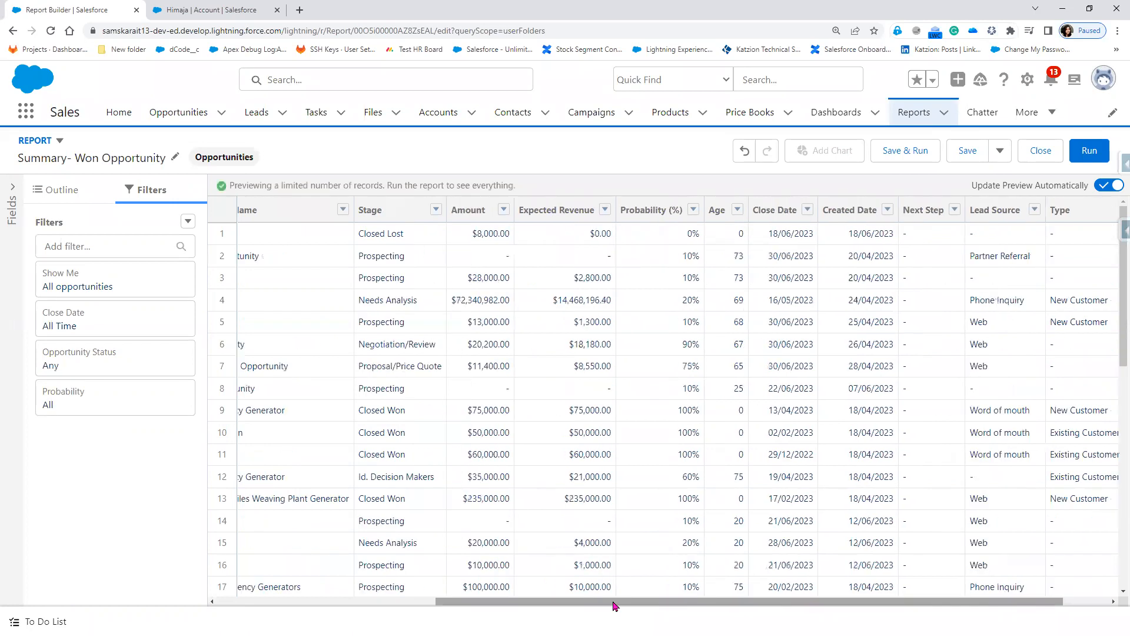
drag(614, 607, 197, 561)
Step: Back in the Outline, search fields for 'wi' to add as a column, then clear the search
click(60, 191)
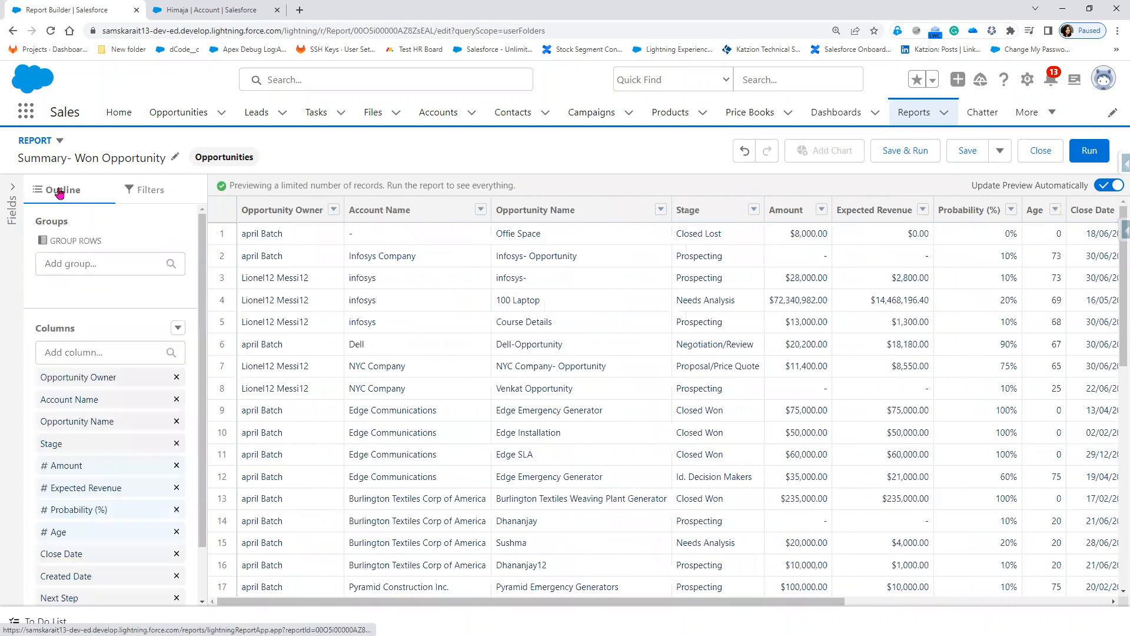
scroll(134, 588, down, 1)
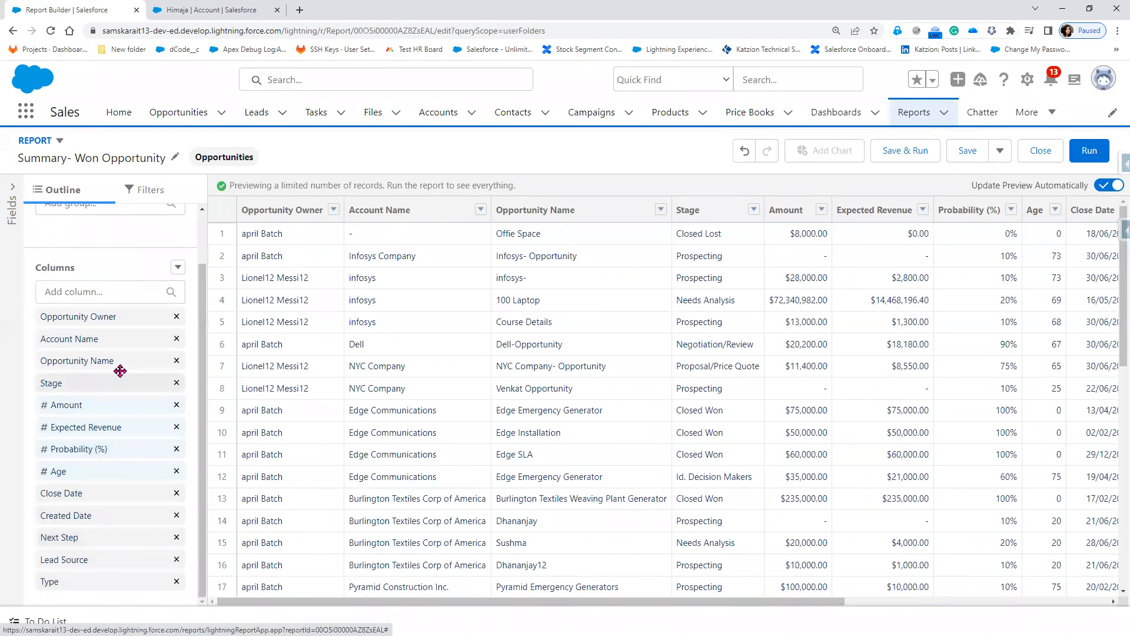
click(110, 292)
text(w)
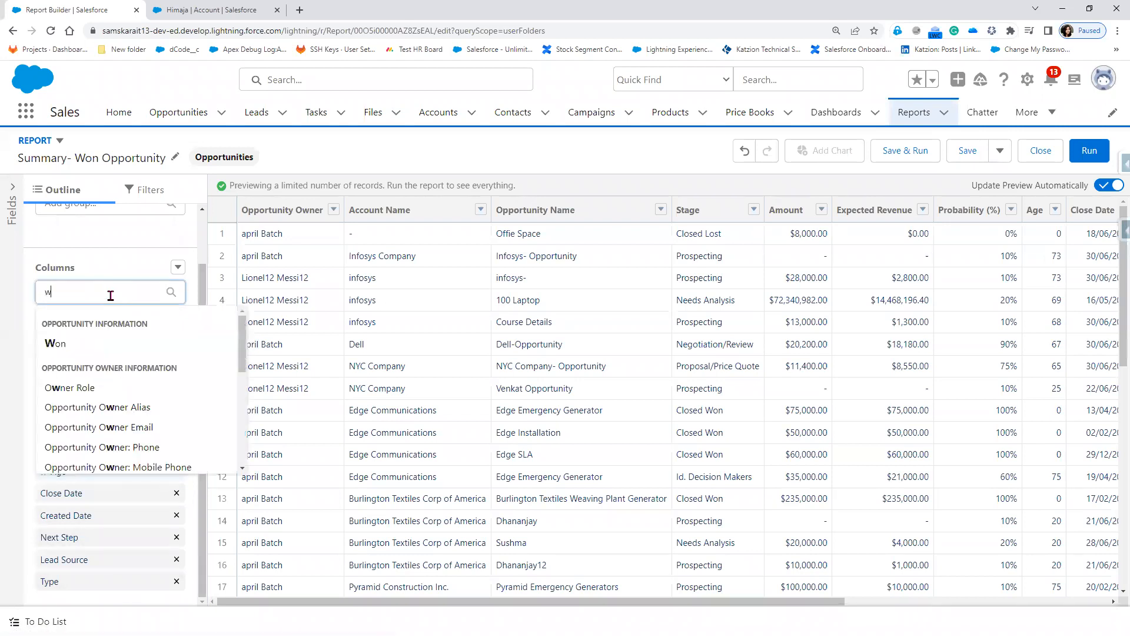
text(i)
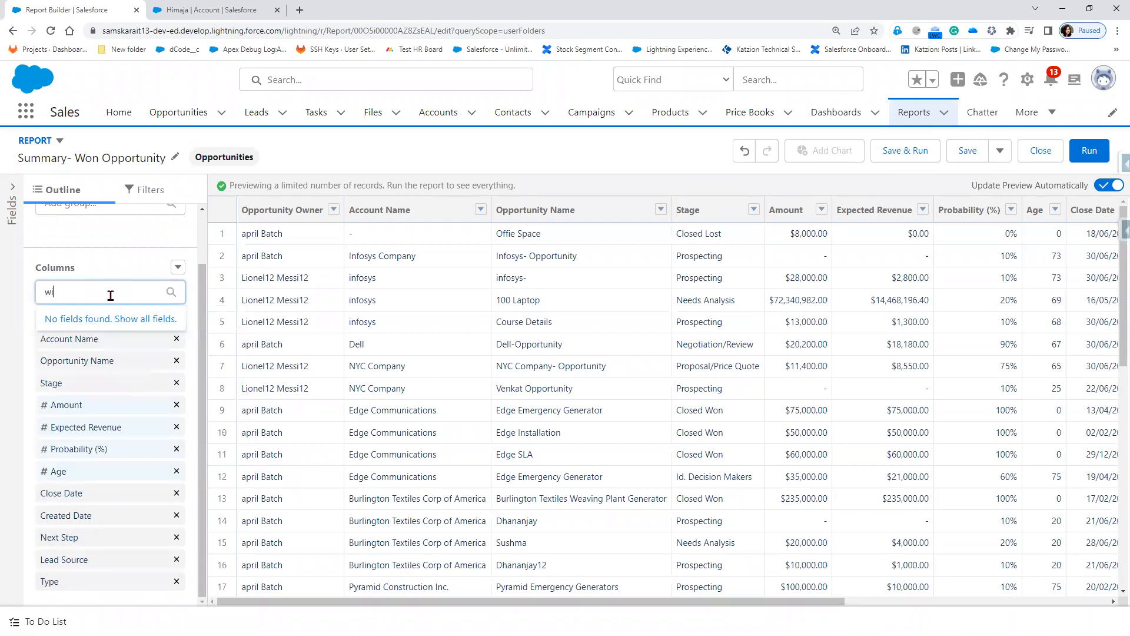
key(BackSpace)
key(BackSpace)
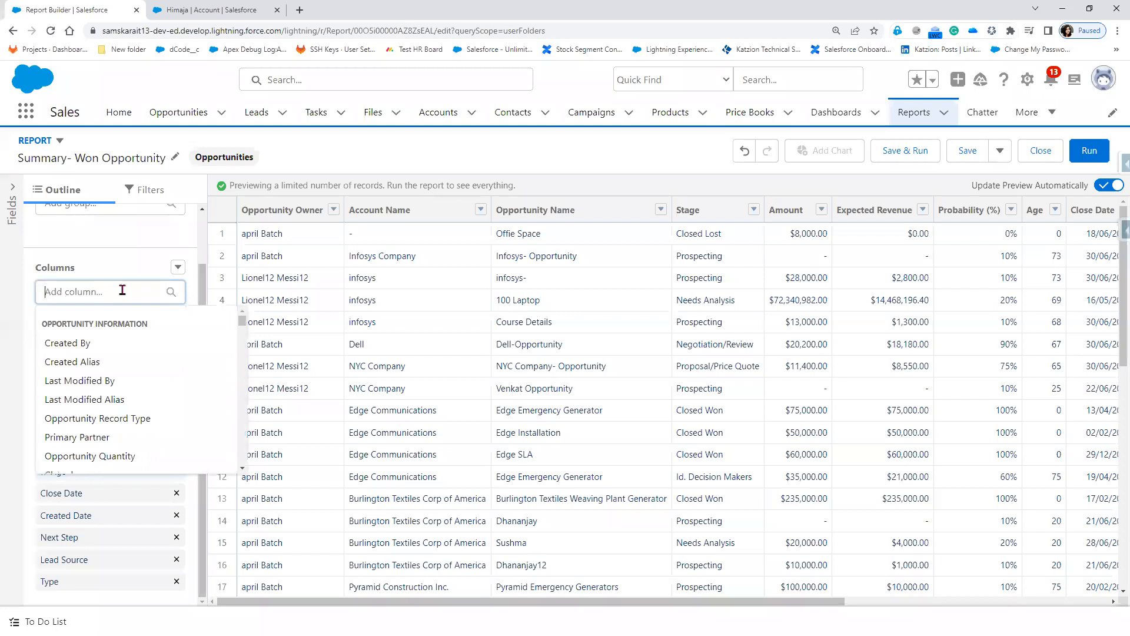
click(135, 269)
click(177, 266)
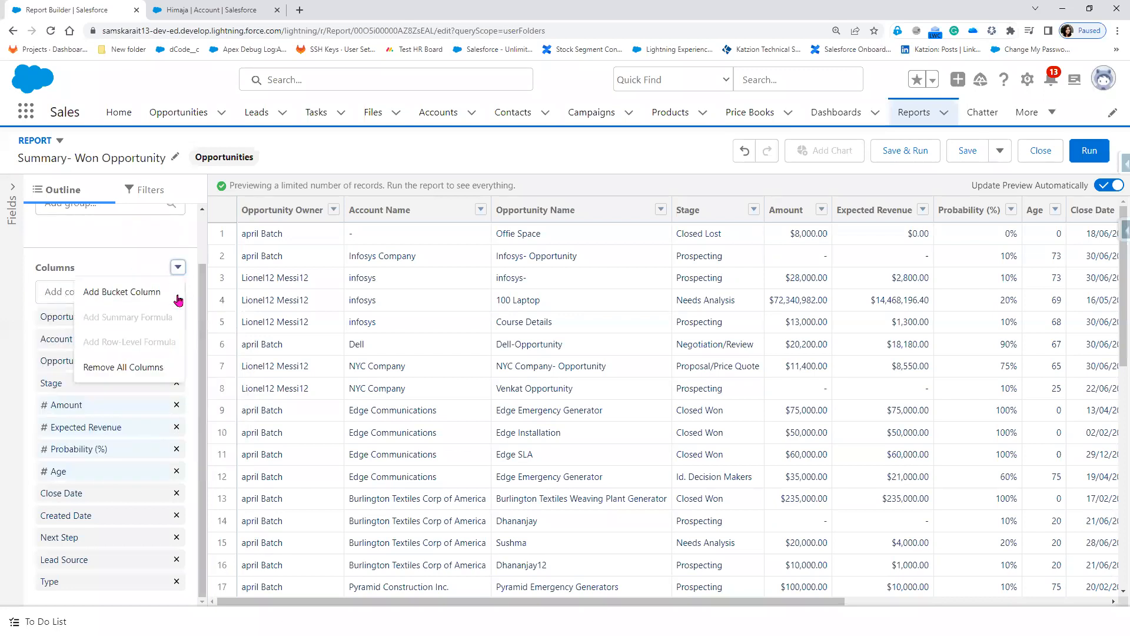
click(483, 276)
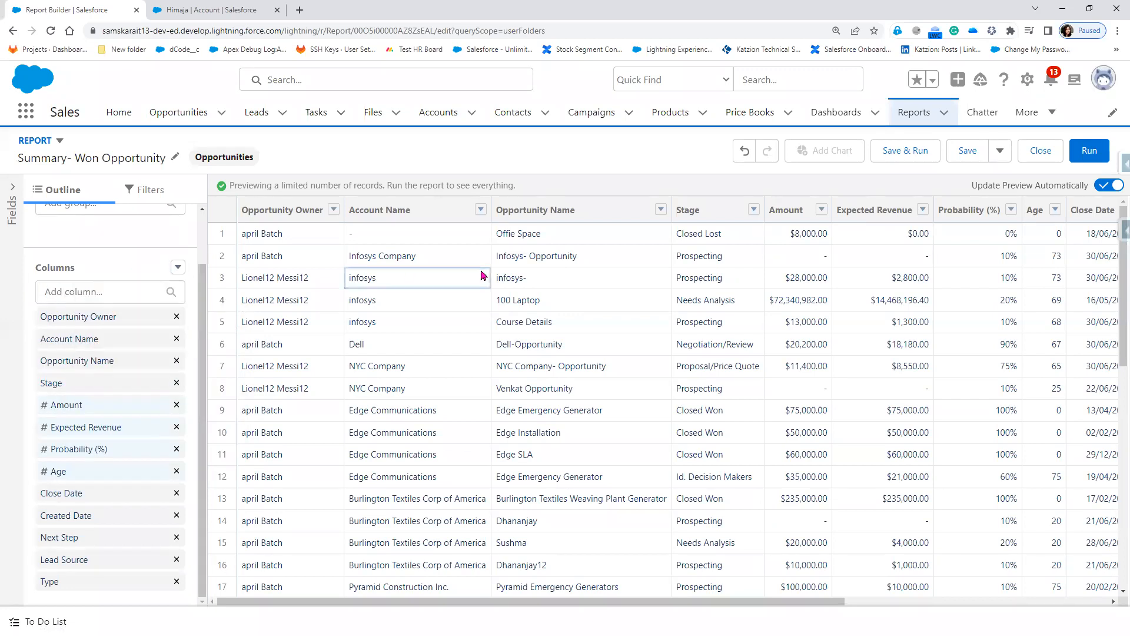
drag(576, 601, 846, 612)
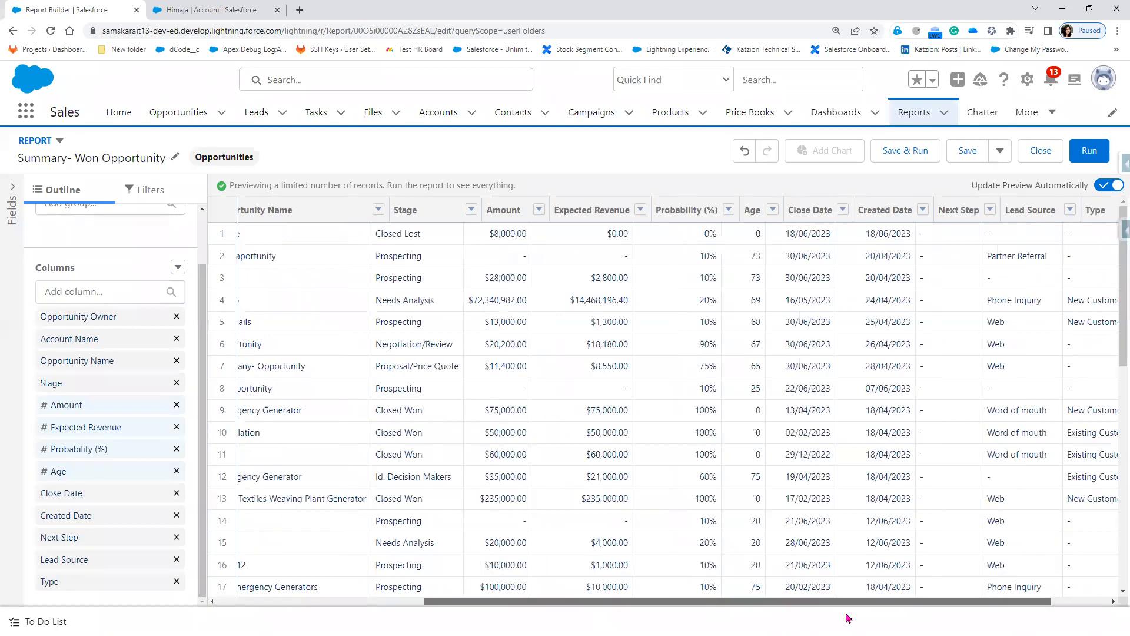
drag(757, 617, 495, 615)
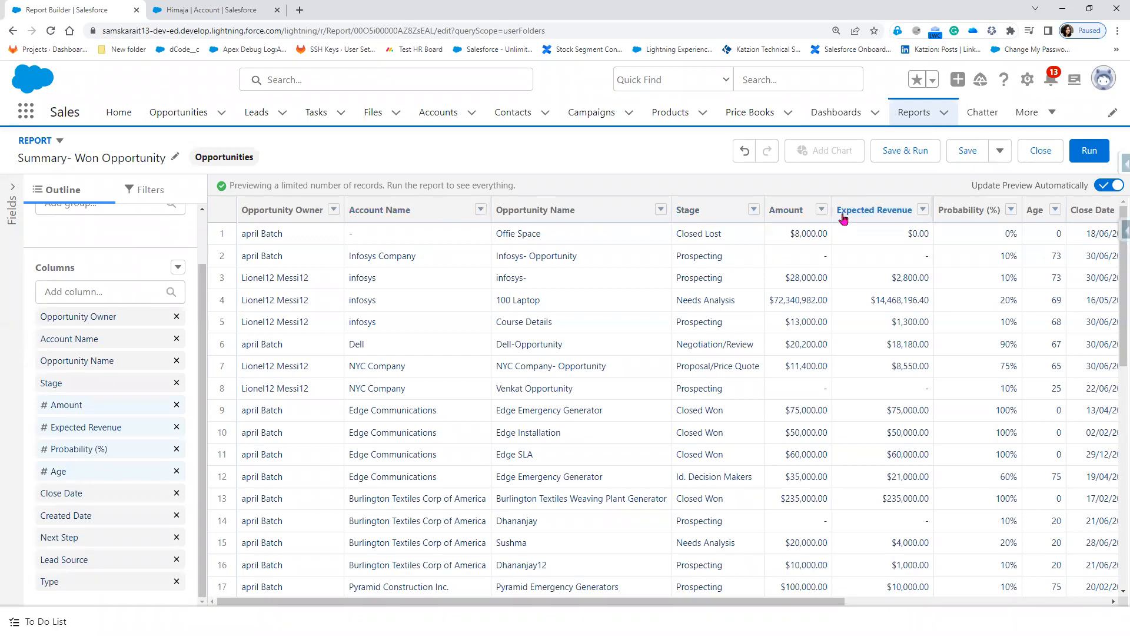
Step: Group the report rows by the Amount column
click(822, 210)
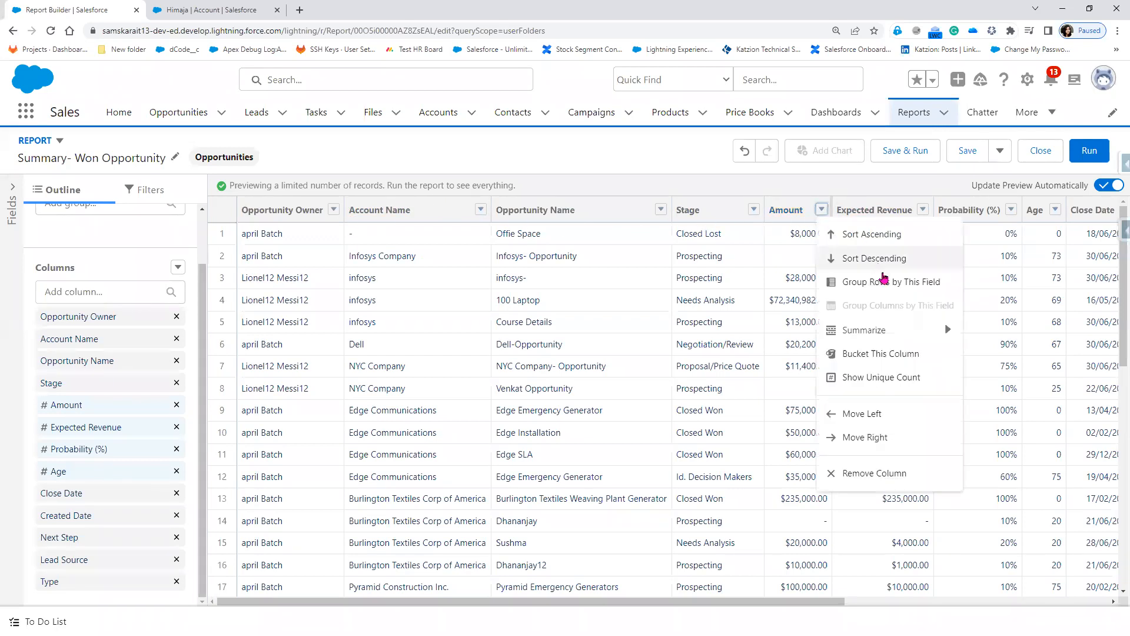
click(882, 279)
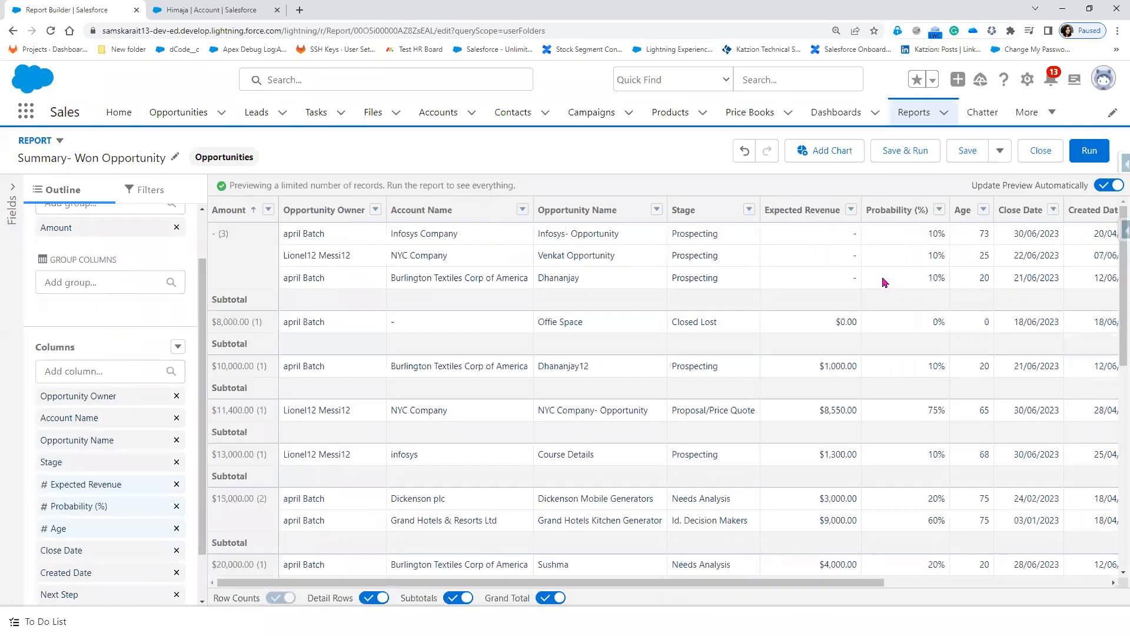
drag(612, 583, 948, 598)
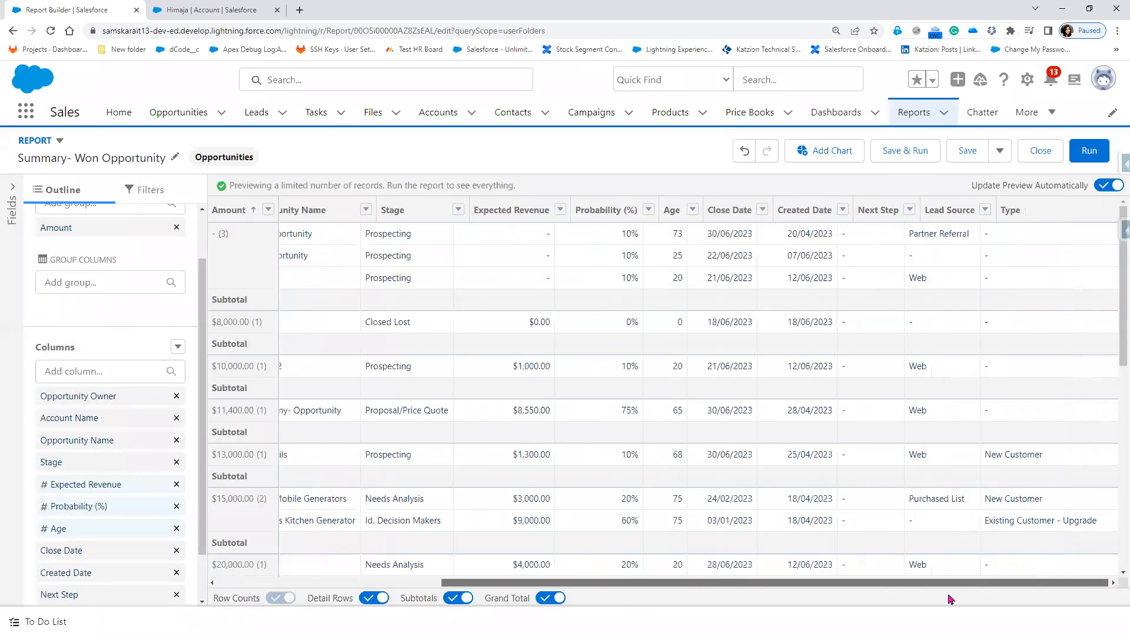
Step: Start a summary formula column named Win Rate with Percent output
click(178, 347)
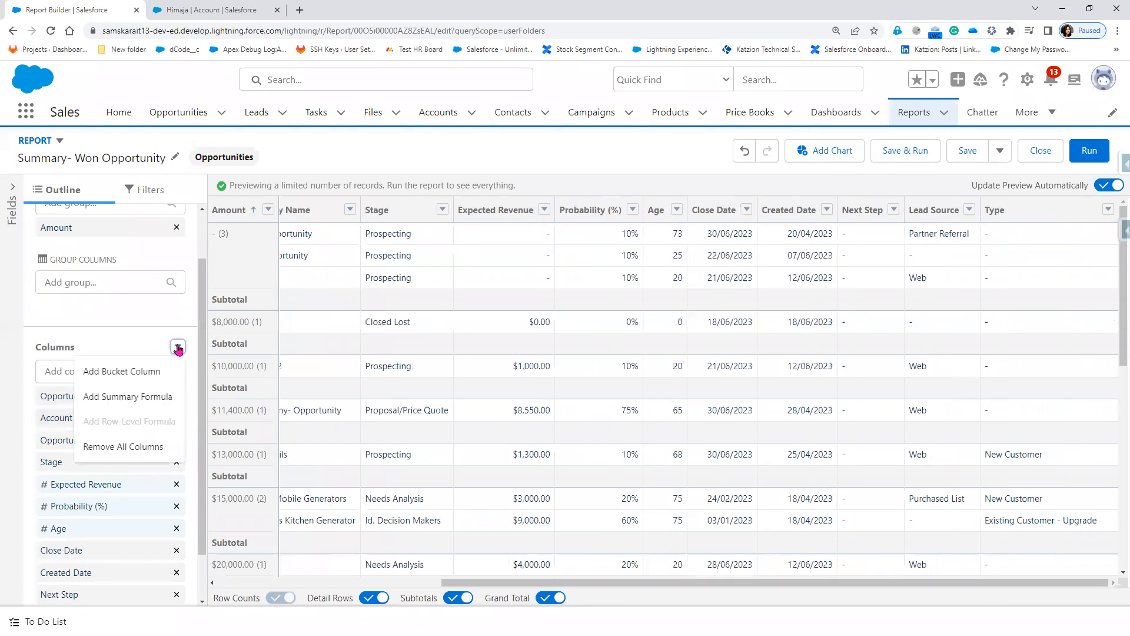
click(156, 397)
text(Win Rate)
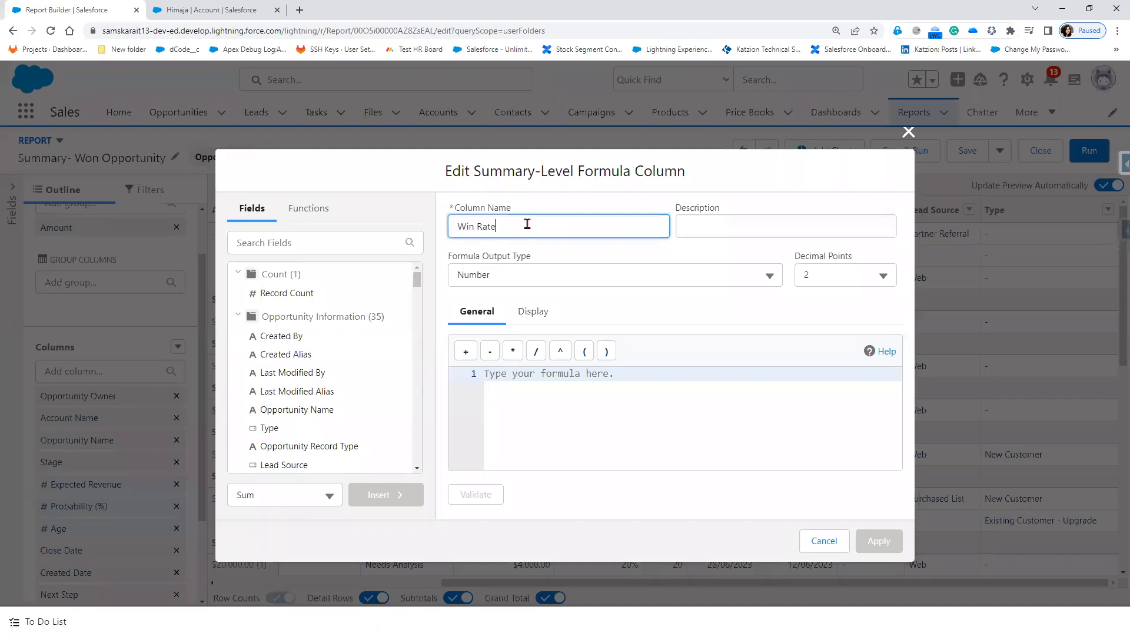
click(562, 373)
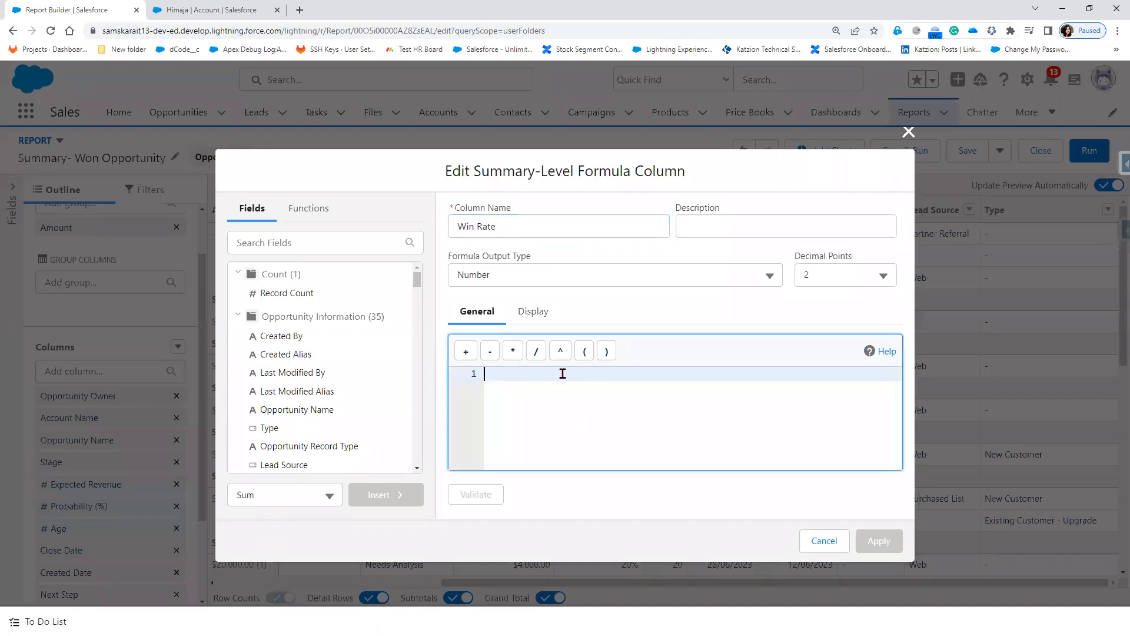
click(544, 272)
click(527, 328)
Step: Build the formula WON:SUM / CLOSED:SUM and apply the Win Rate column
click(289, 244)
text(won)
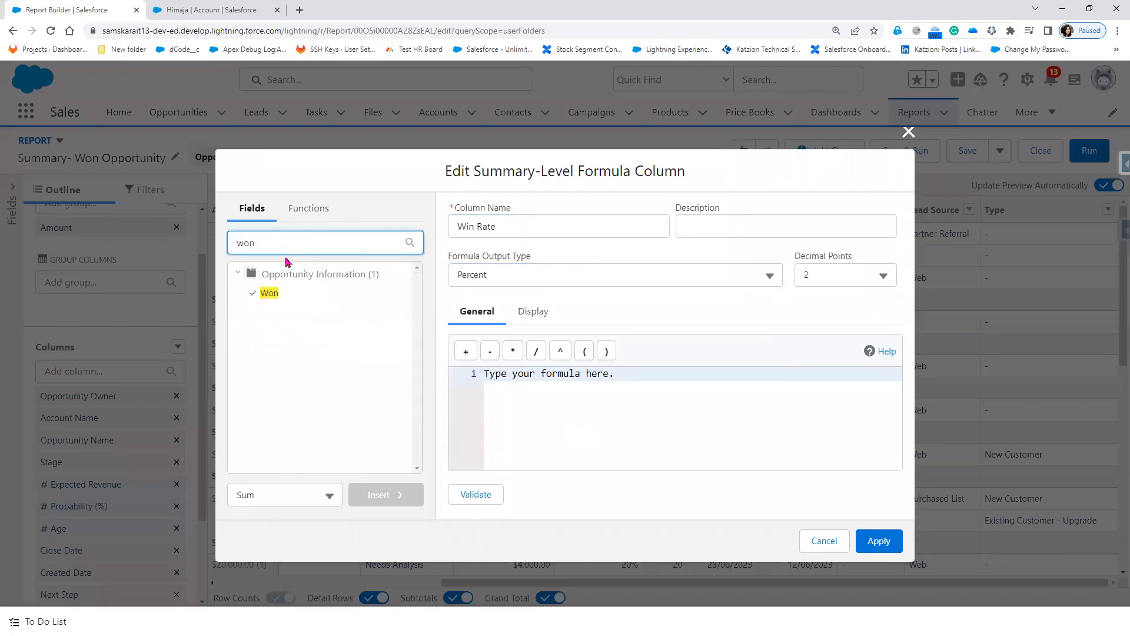
click(271, 293)
click(394, 496)
drag(265, 243, 209, 248)
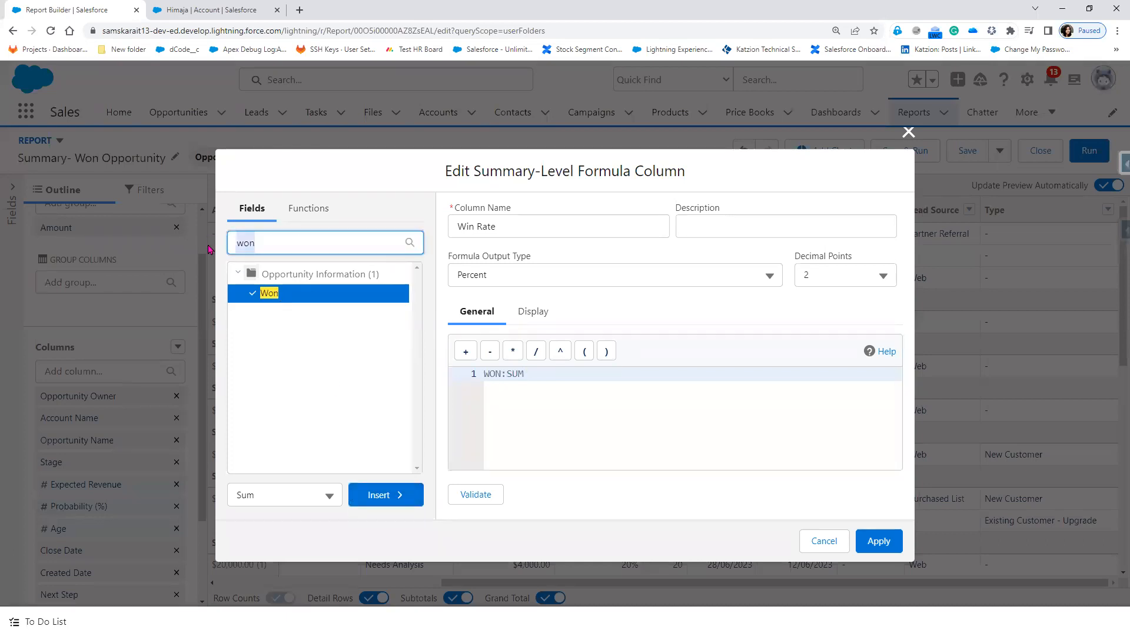
click(535, 351)
click(235, 243)
drag(235, 244, 213, 249)
text(cl)
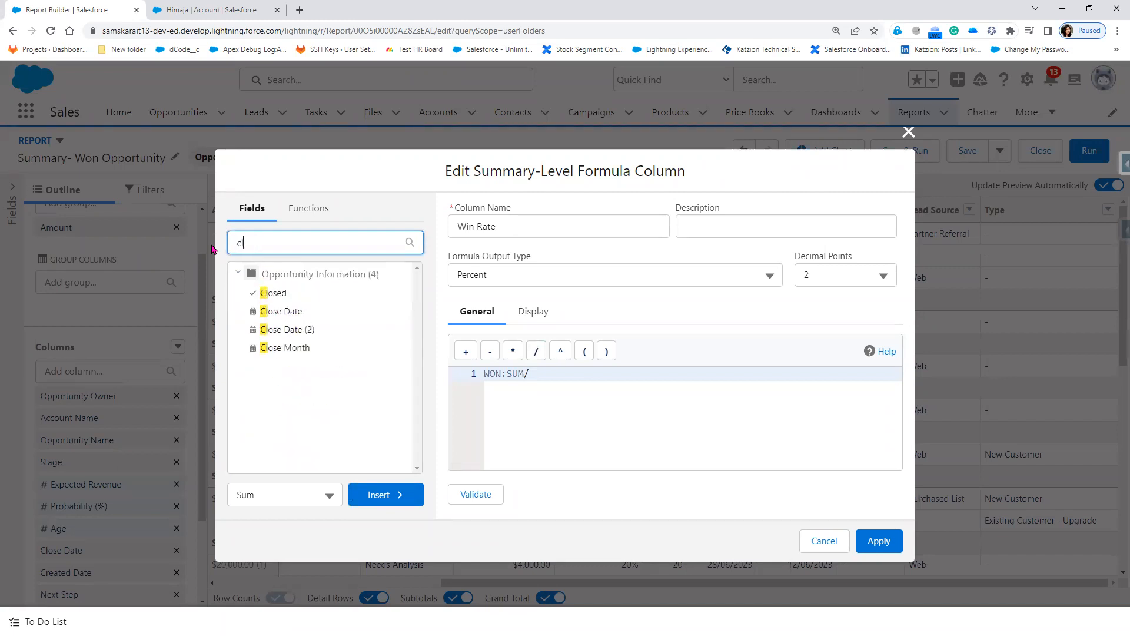
text(ose)
click(275, 294)
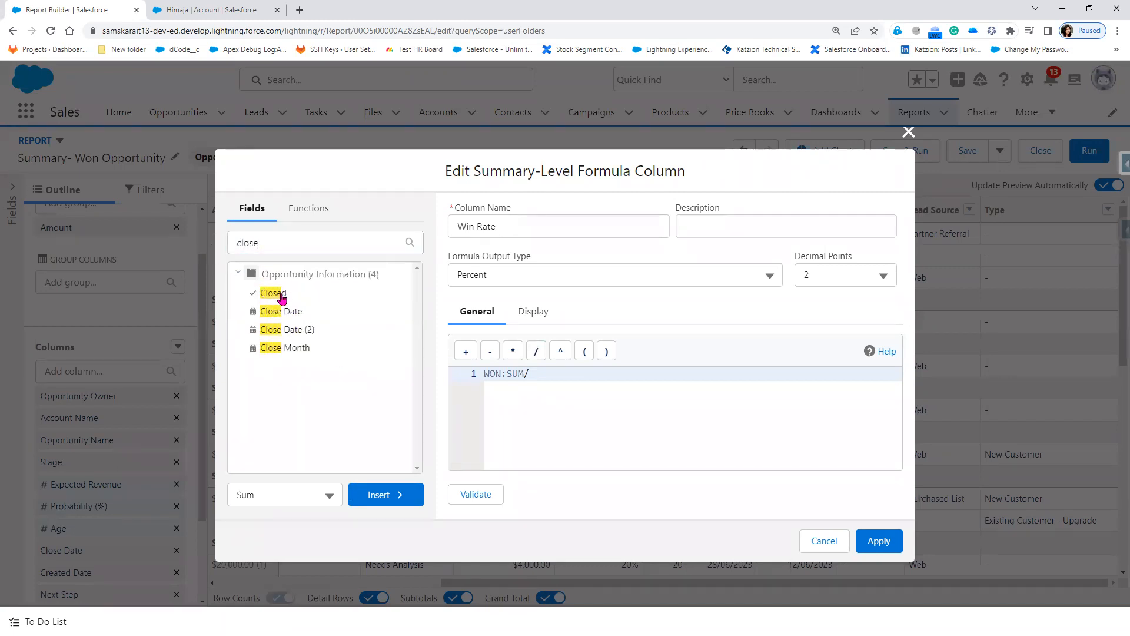
click(377, 496)
click(890, 547)
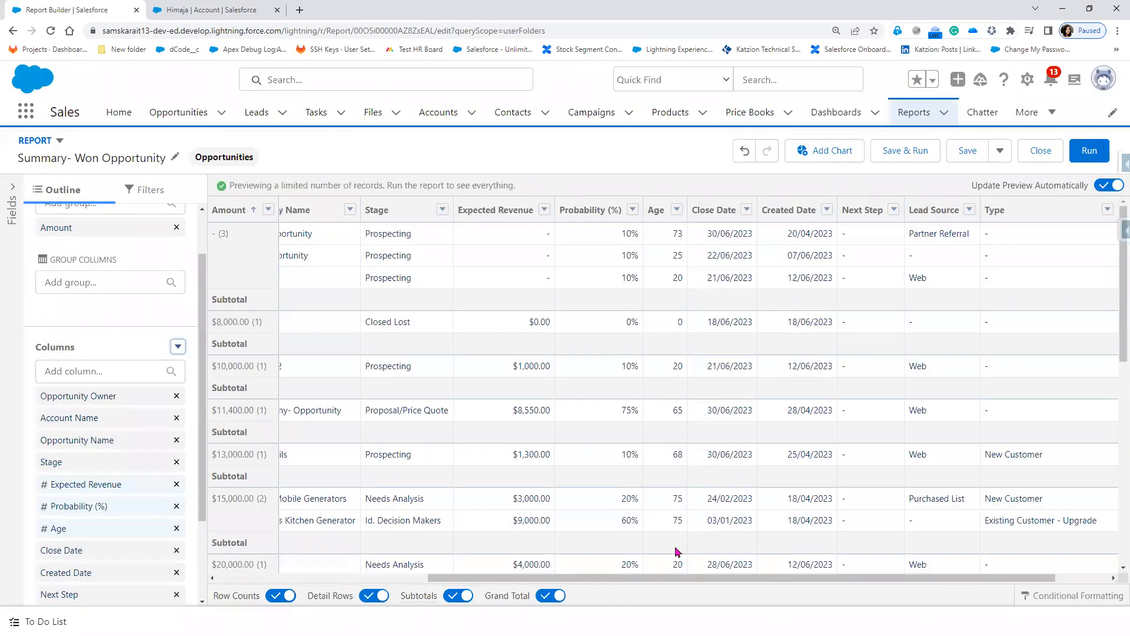
drag(684, 578, 1002, 596)
click(1103, 597)
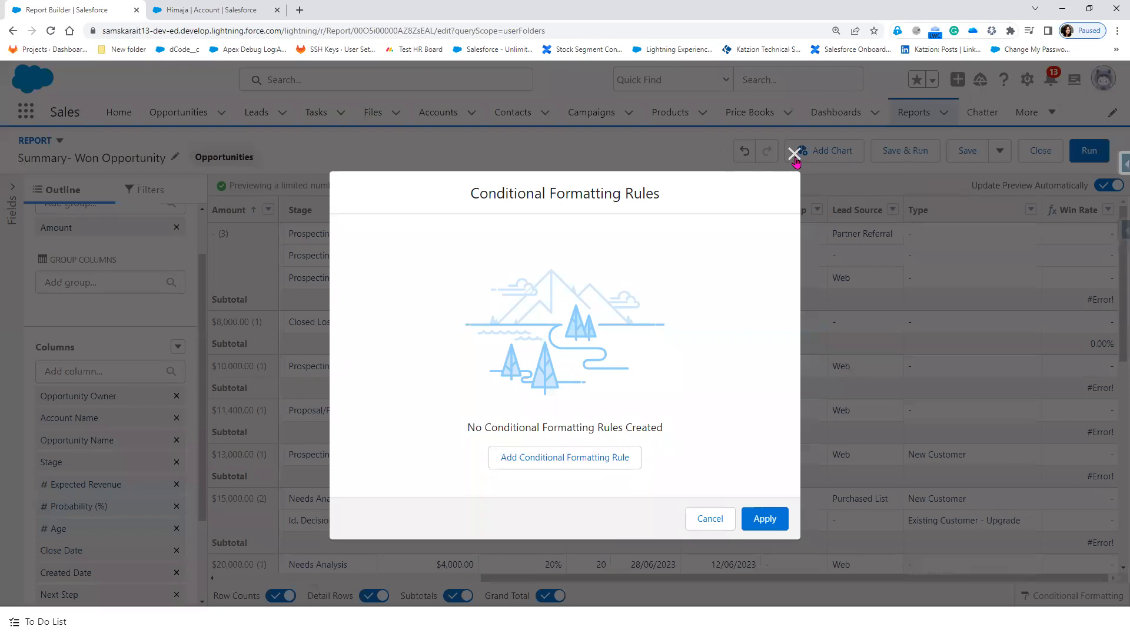
click(794, 154)
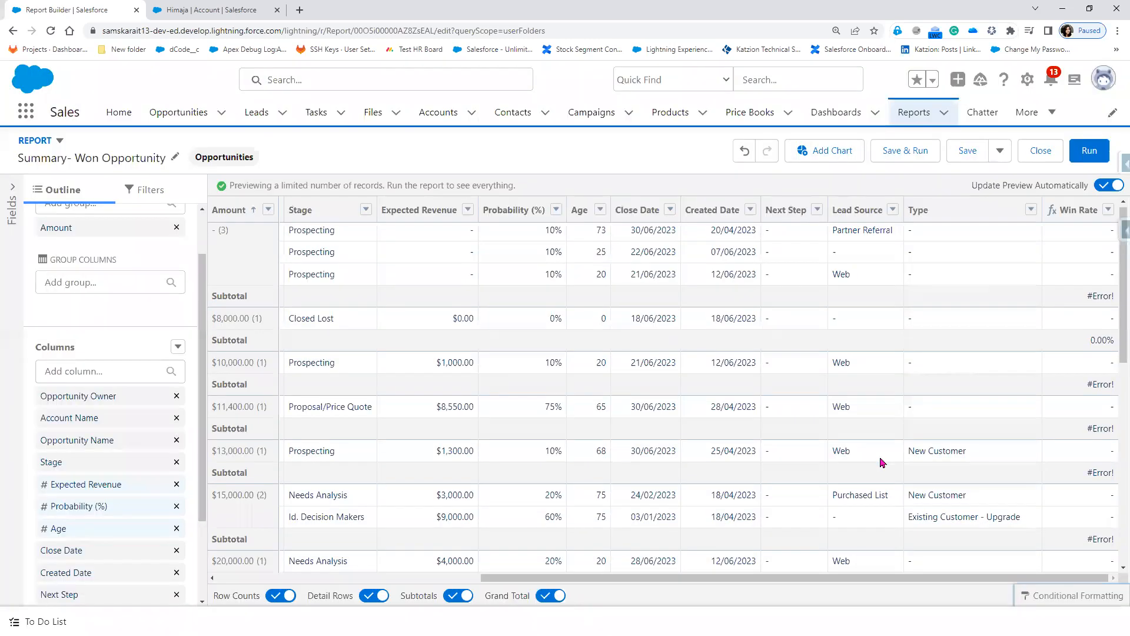
scroll(882, 463, down, 5)
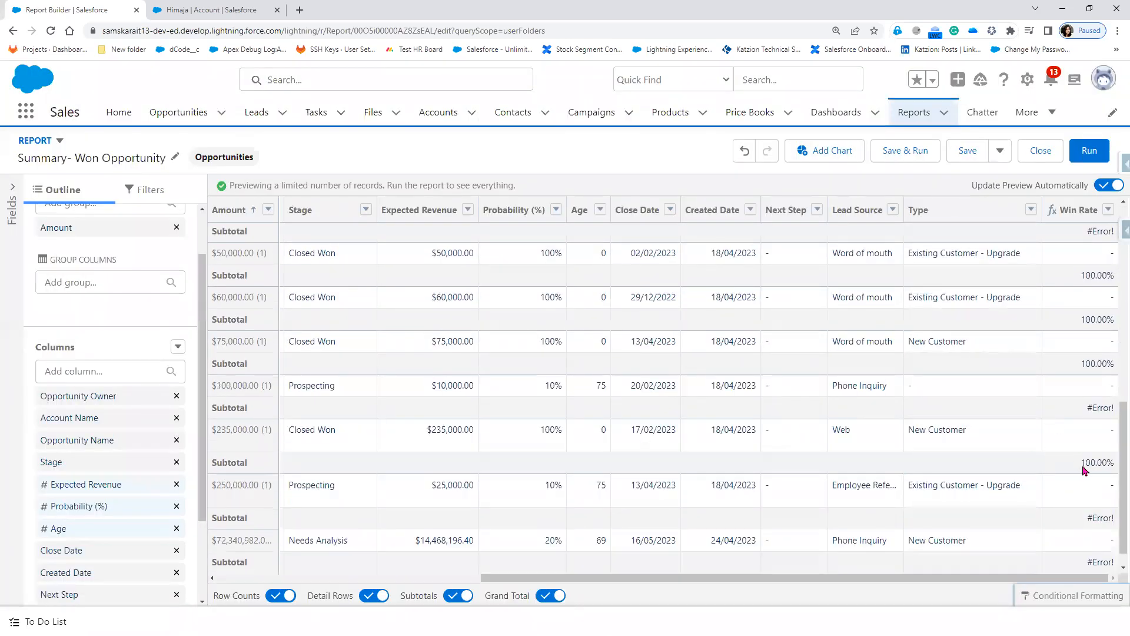
scroll(1089, 469, up, 10)
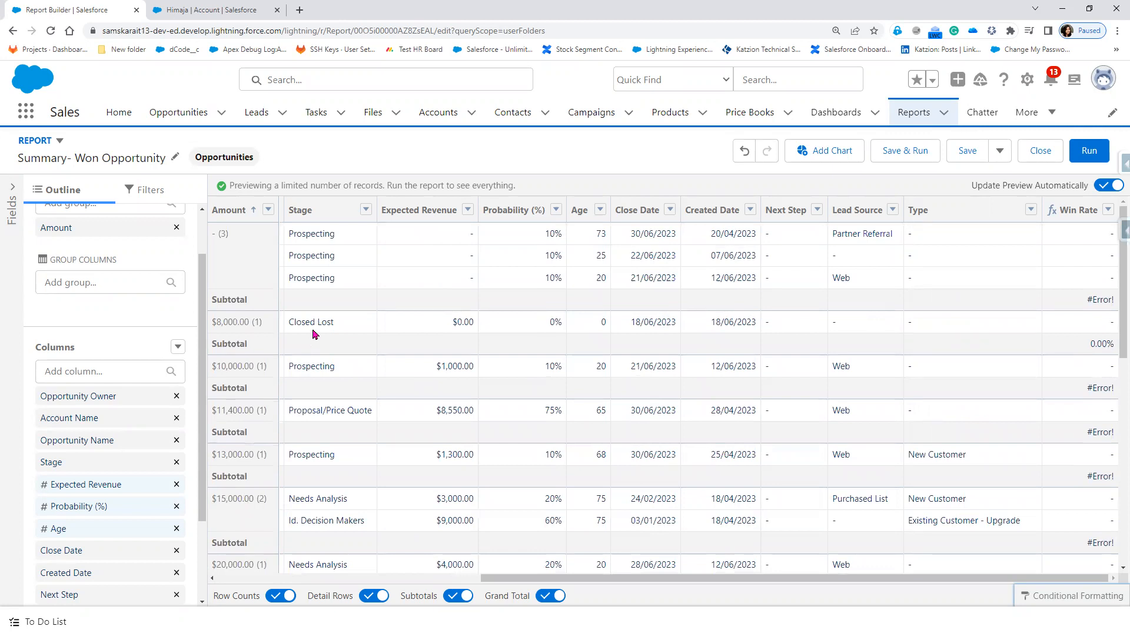
scroll(185, 287, up, 2)
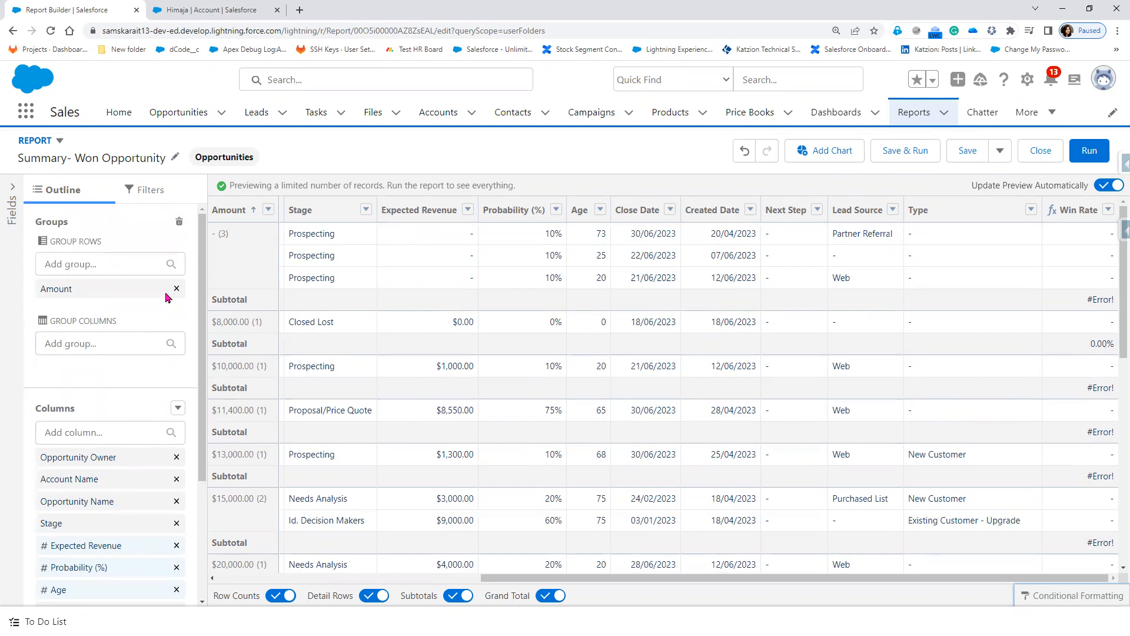
Step: Filter Opportunity Status to Closed, then save and run the report (19 records, 94.74% Win Rate)
click(142, 191)
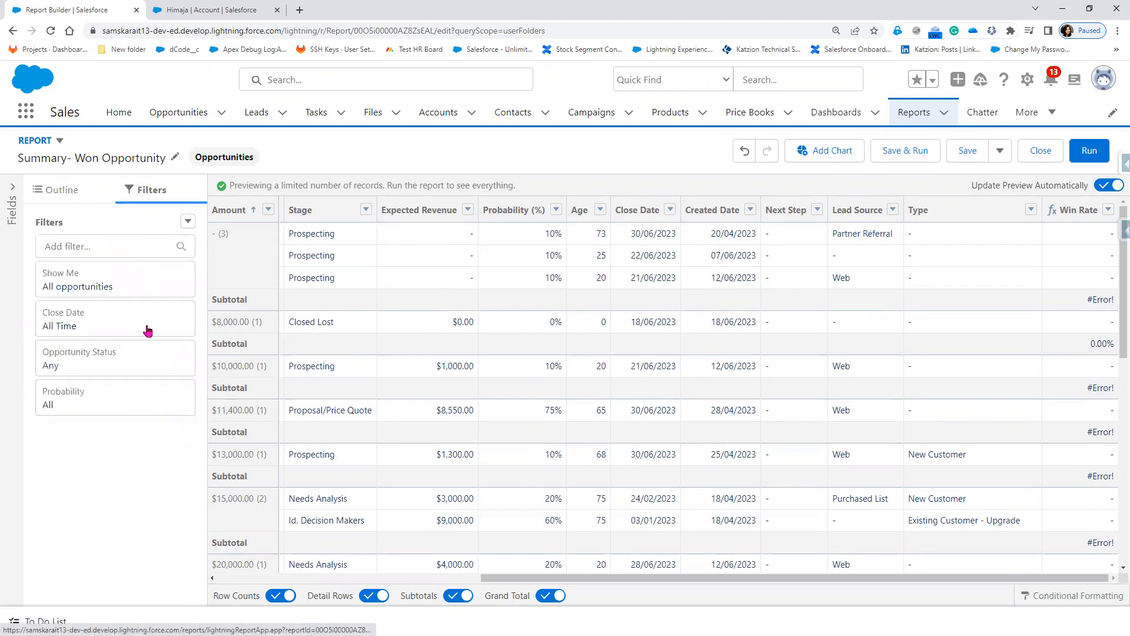
click(130, 366)
click(313, 372)
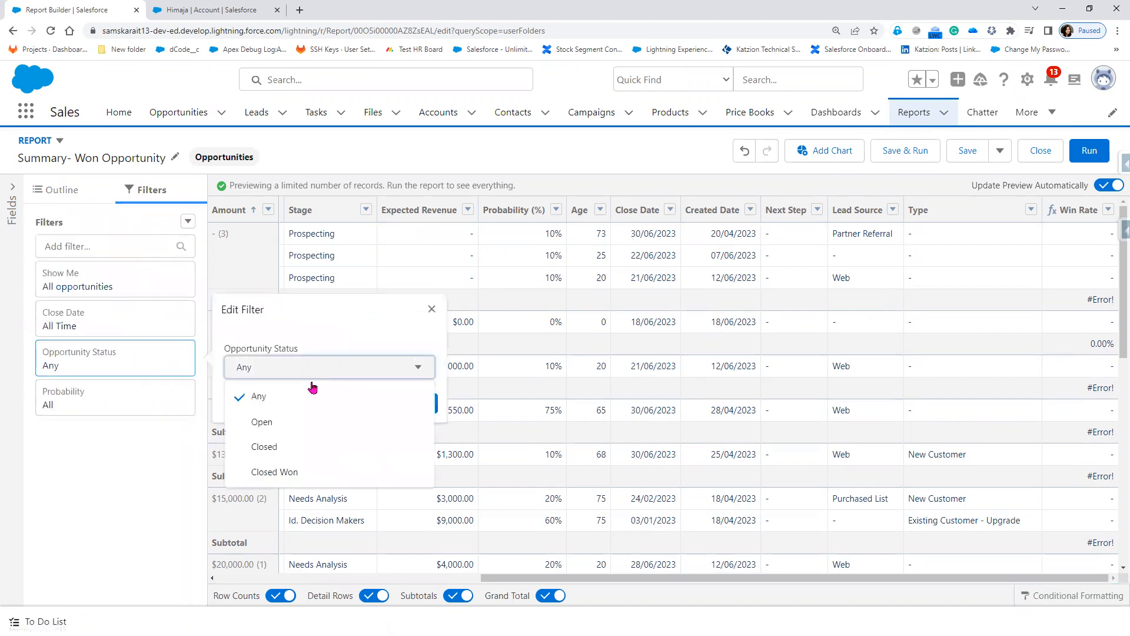
click(301, 449)
click(419, 407)
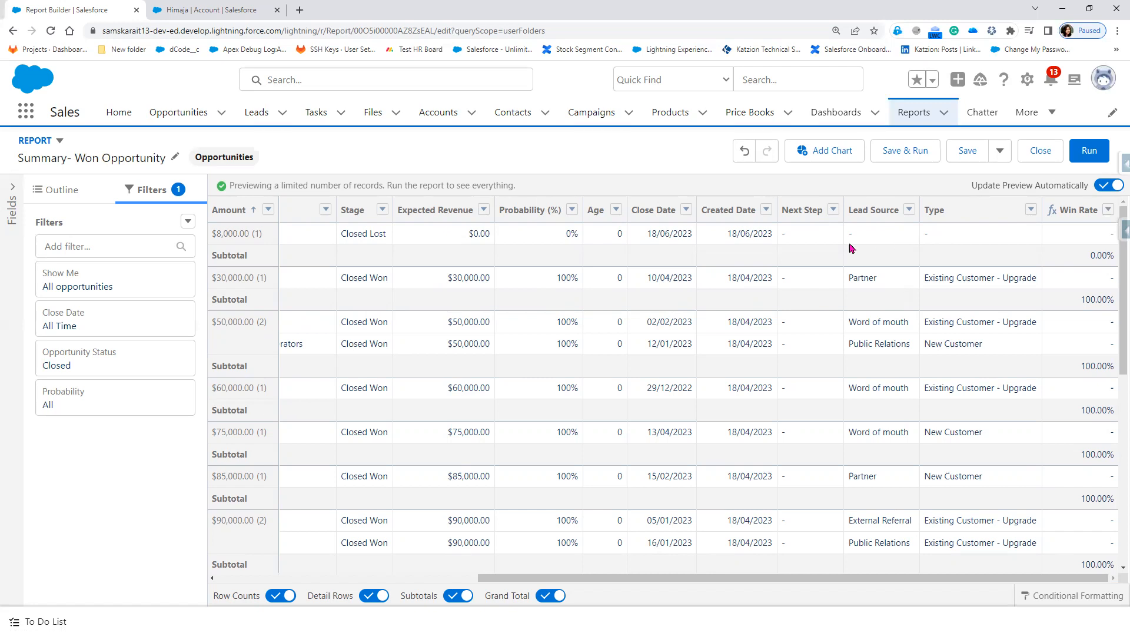
click(888, 156)
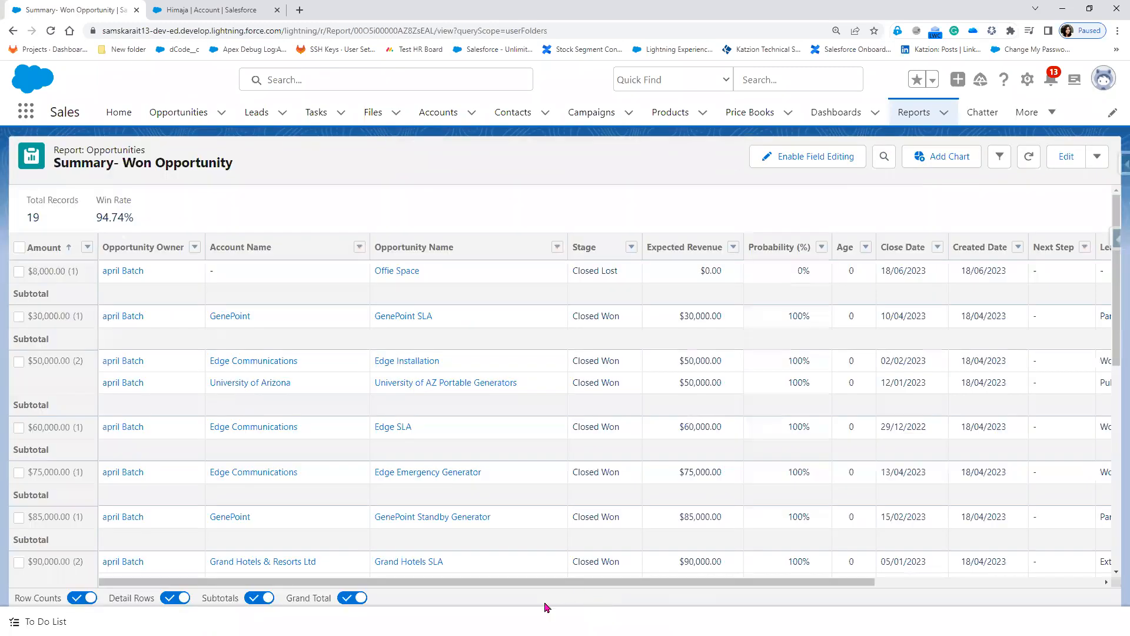
Step: Turn off Detail Rows so only each Amount's record count and Win Rate show
drag(533, 583, 966, 610)
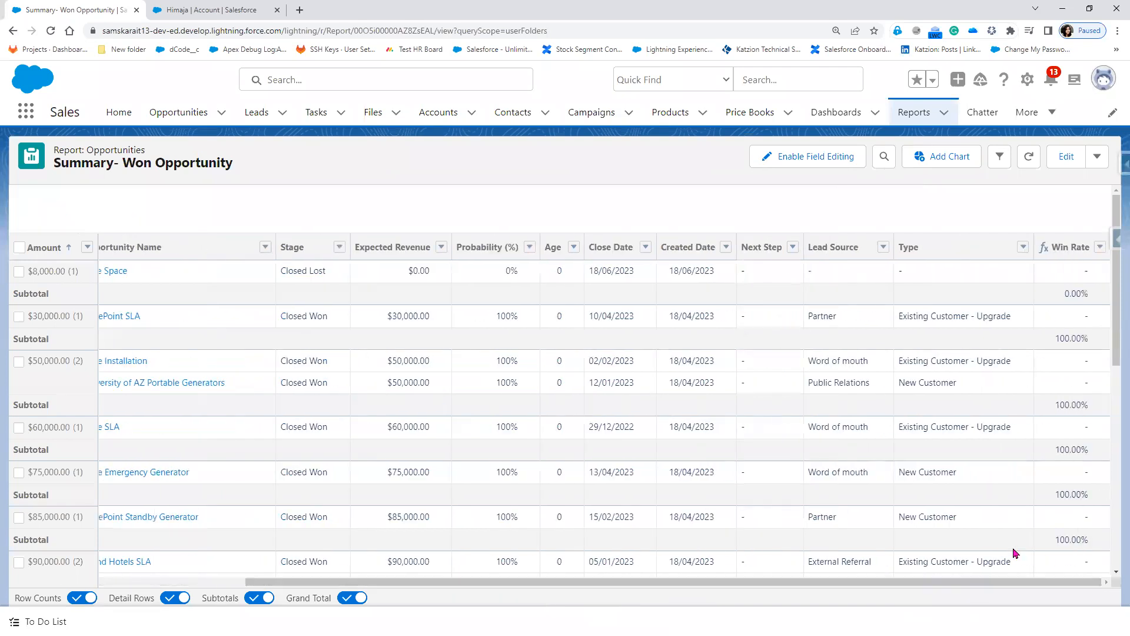
scroll(1017, 554, down, 10)
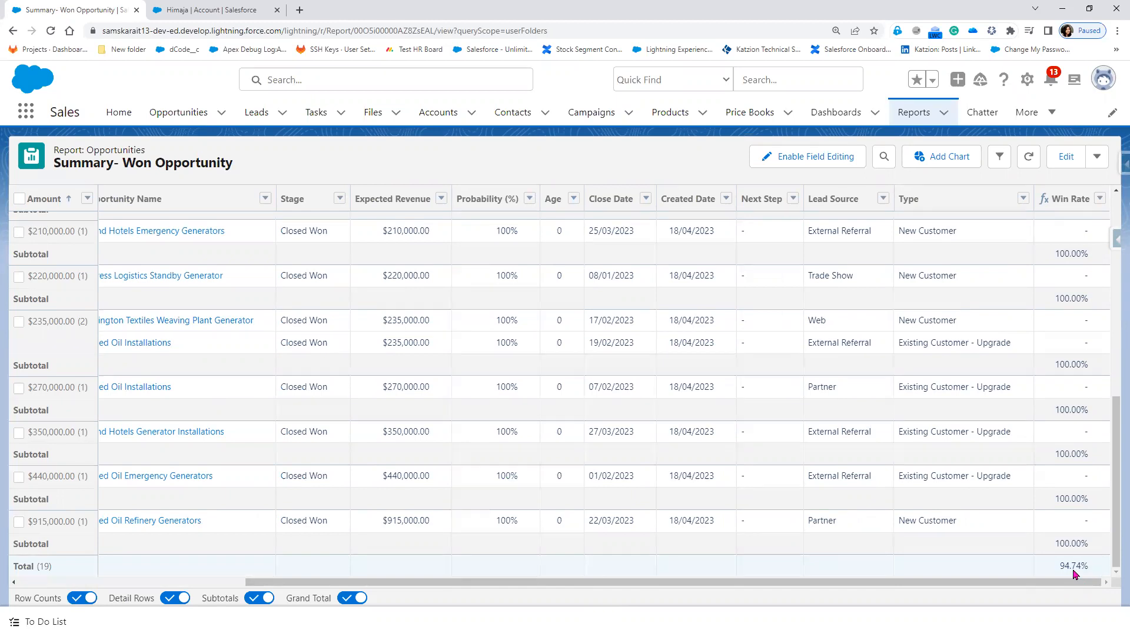
scroll(1076, 574, up, 5)
scroll(1075, 574, down, 5)
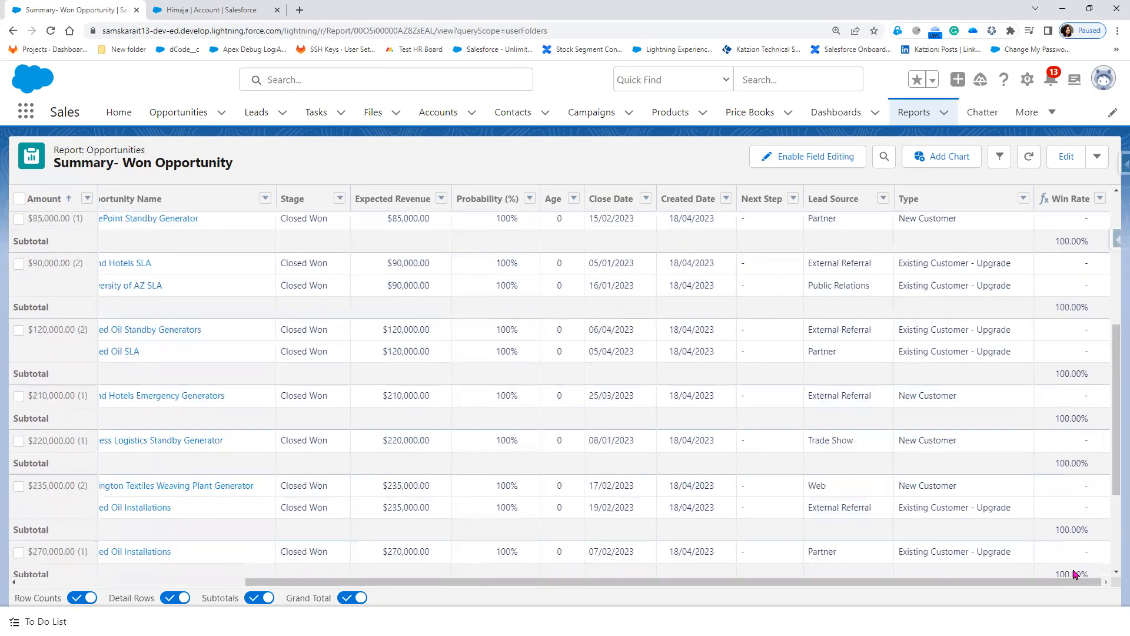
scroll(1076, 574, up, 10)
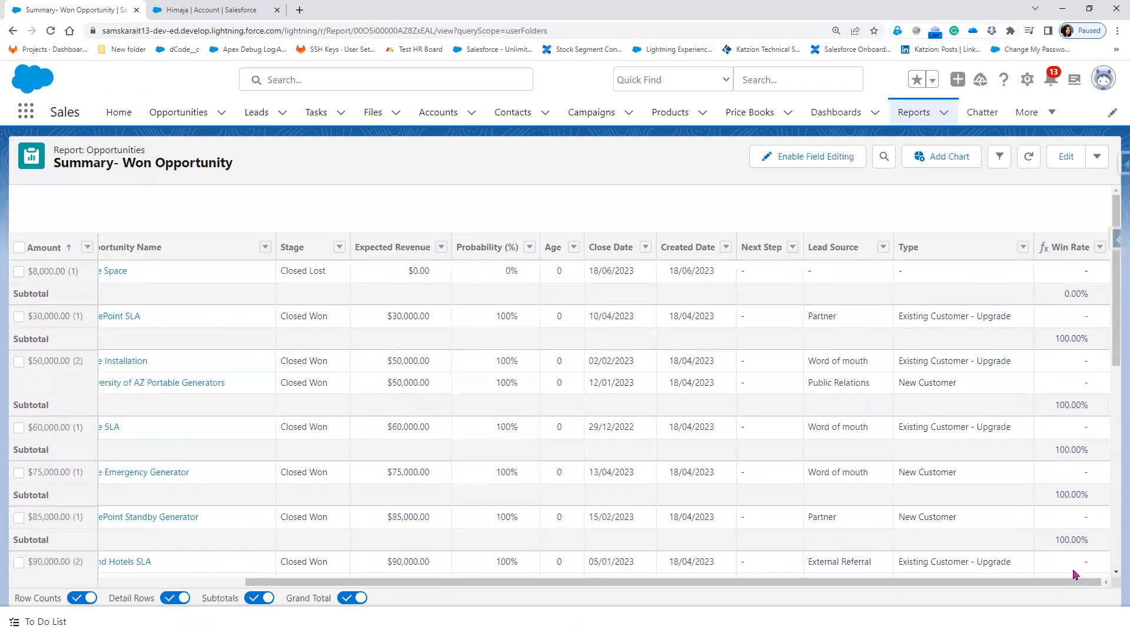
click(167, 600)
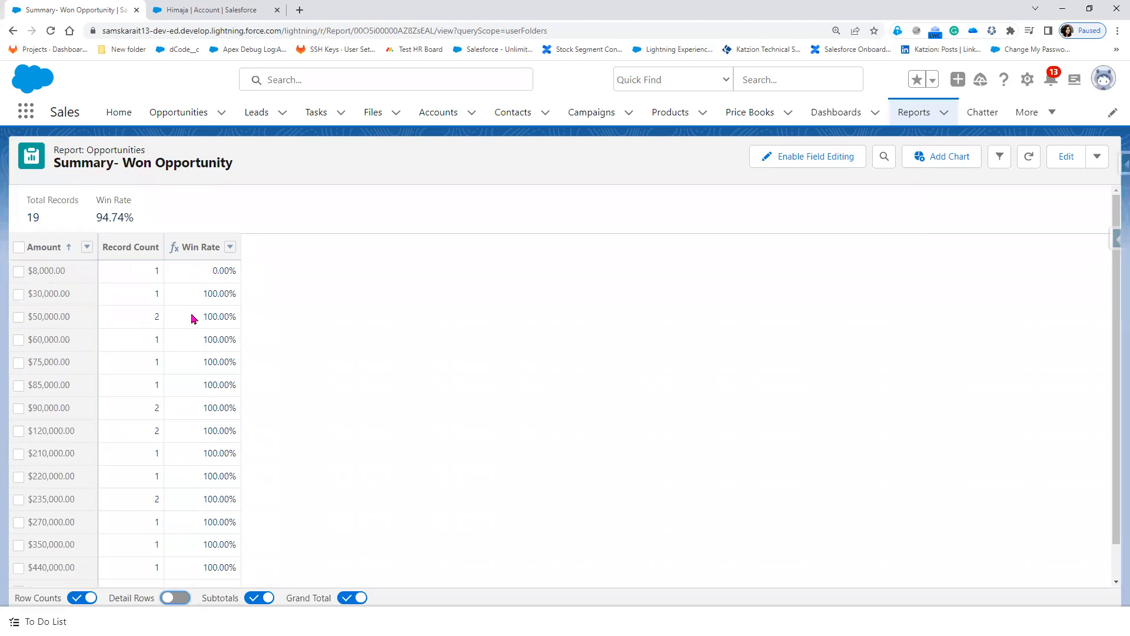
click(948, 159)
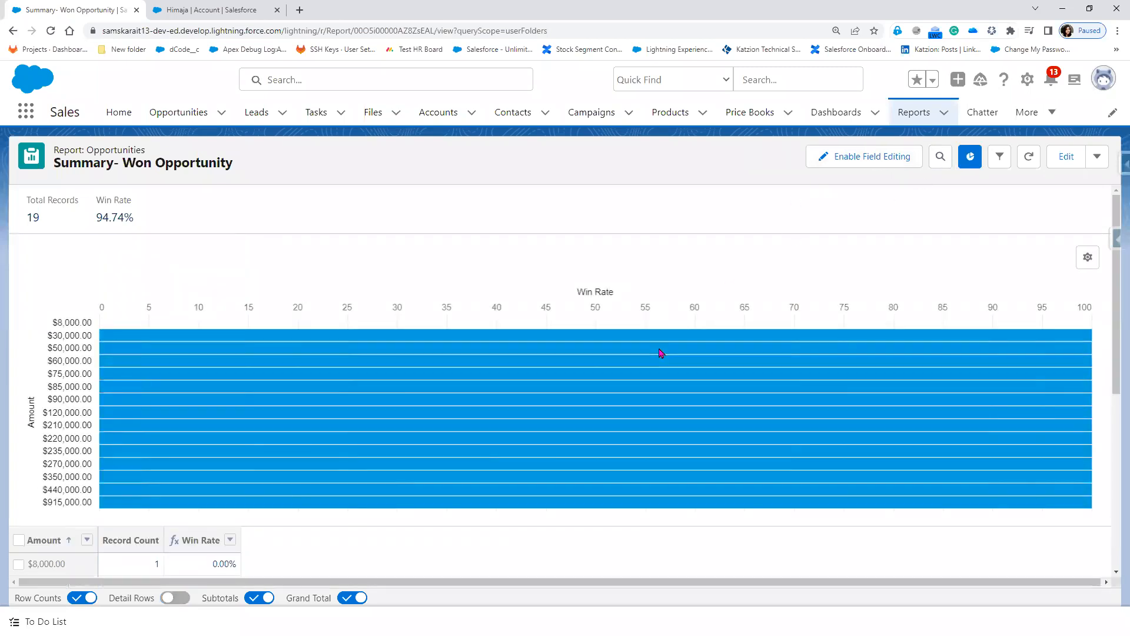
Step: Display the Win Rate by Amount chart as a line chart
click(1087, 257)
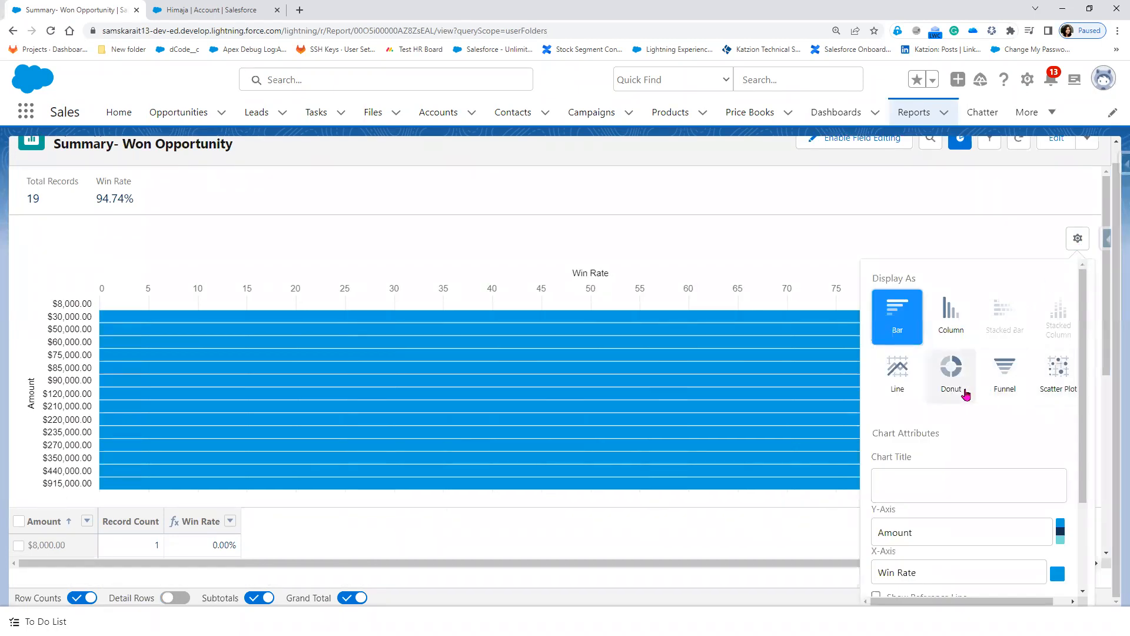
click(898, 391)
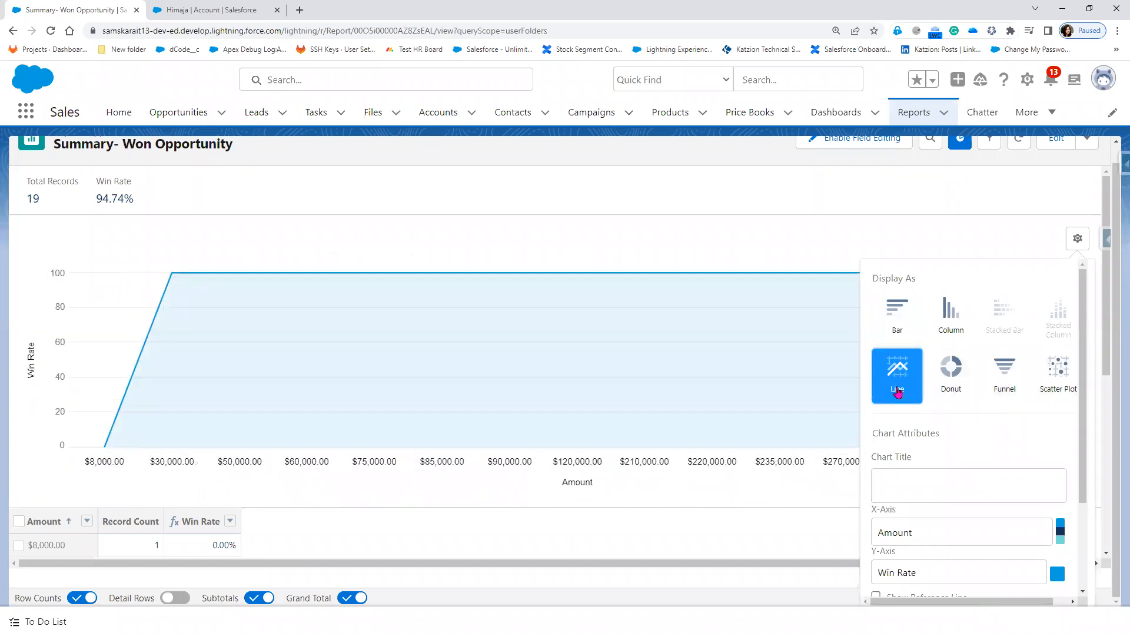
click(508, 239)
scroll(504, 245, down, 2)
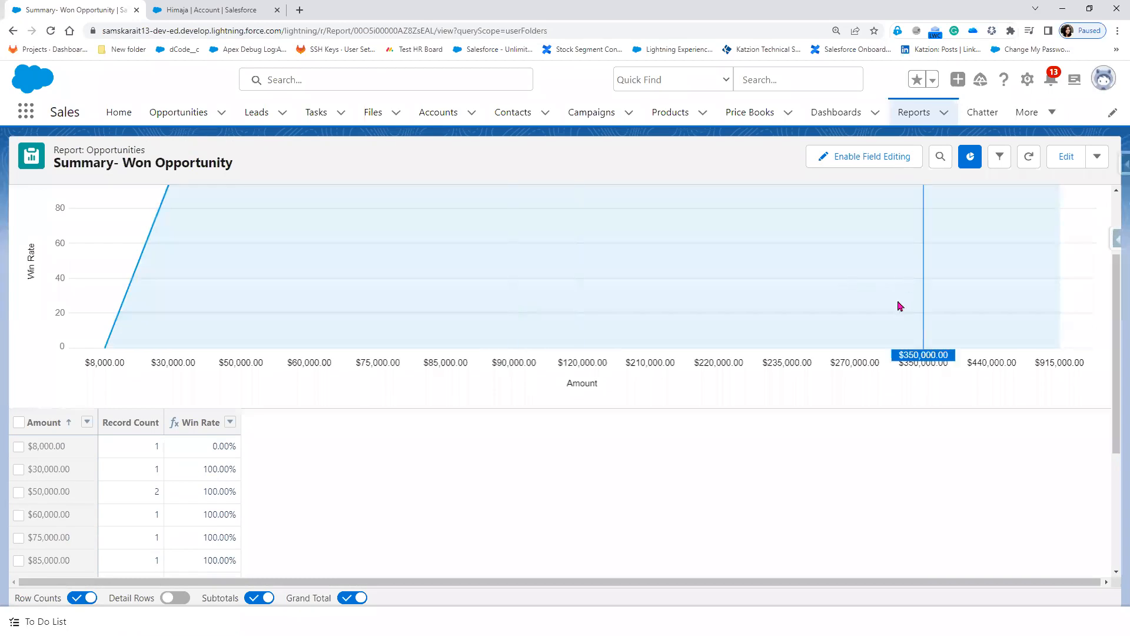
scroll(897, 300, up, 1)
scroll(599, 318, up, 1)
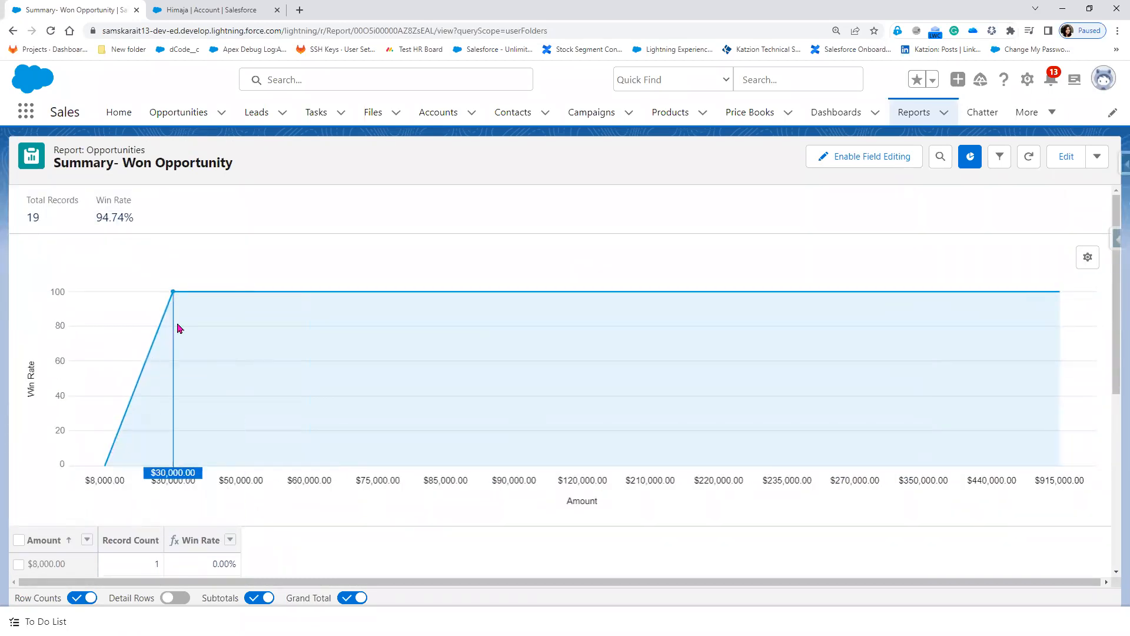
mouse_move(197, 298)
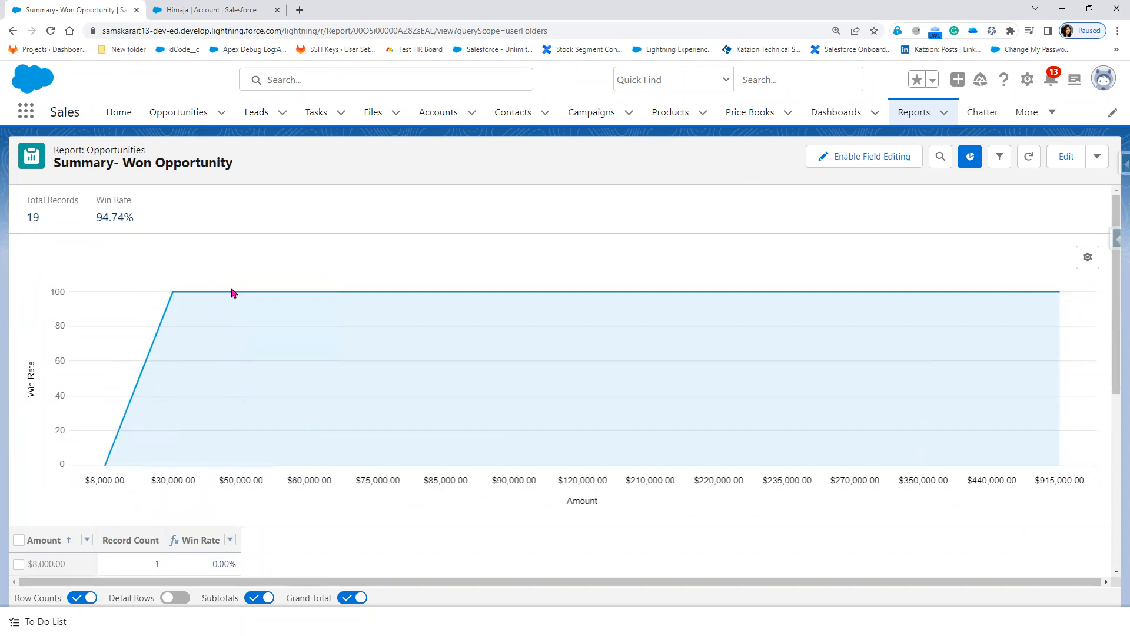
mouse_move(244, 305)
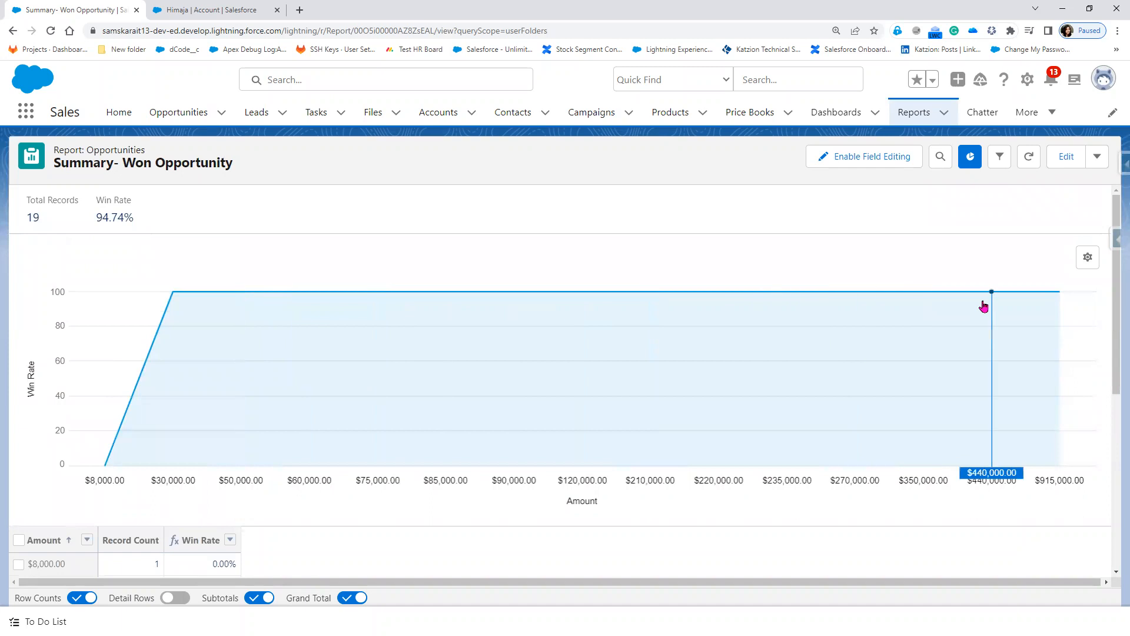
click(1086, 257)
Step: Switch the chart's y-axis between Record Count and Win Rate, ending on Win Rate
scroll(999, 541, down, 2)
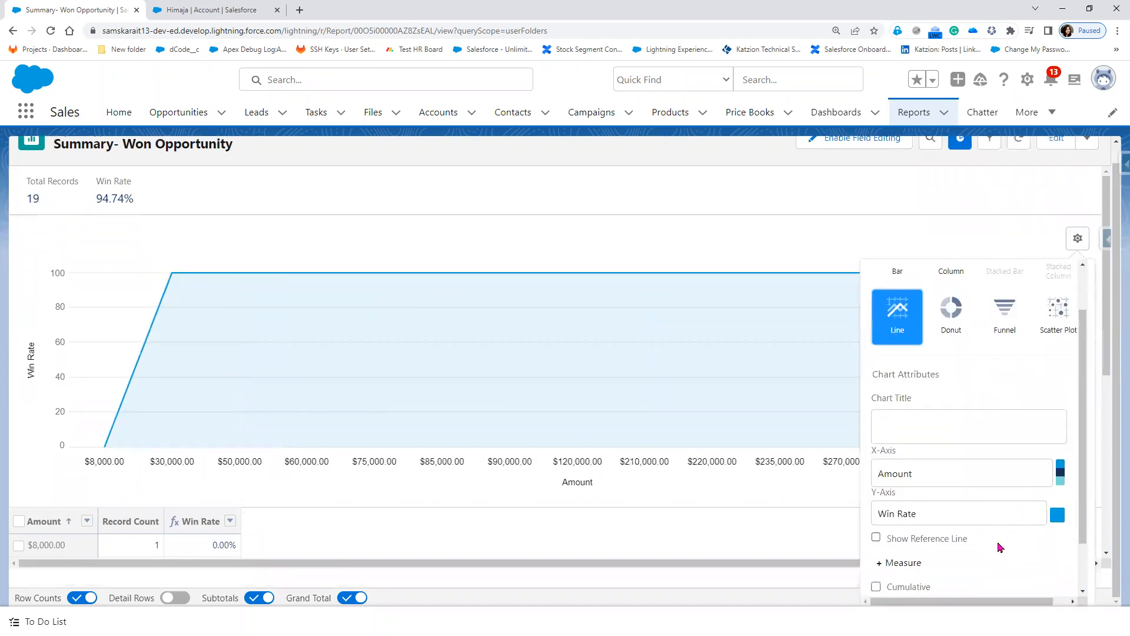
click(985, 460)
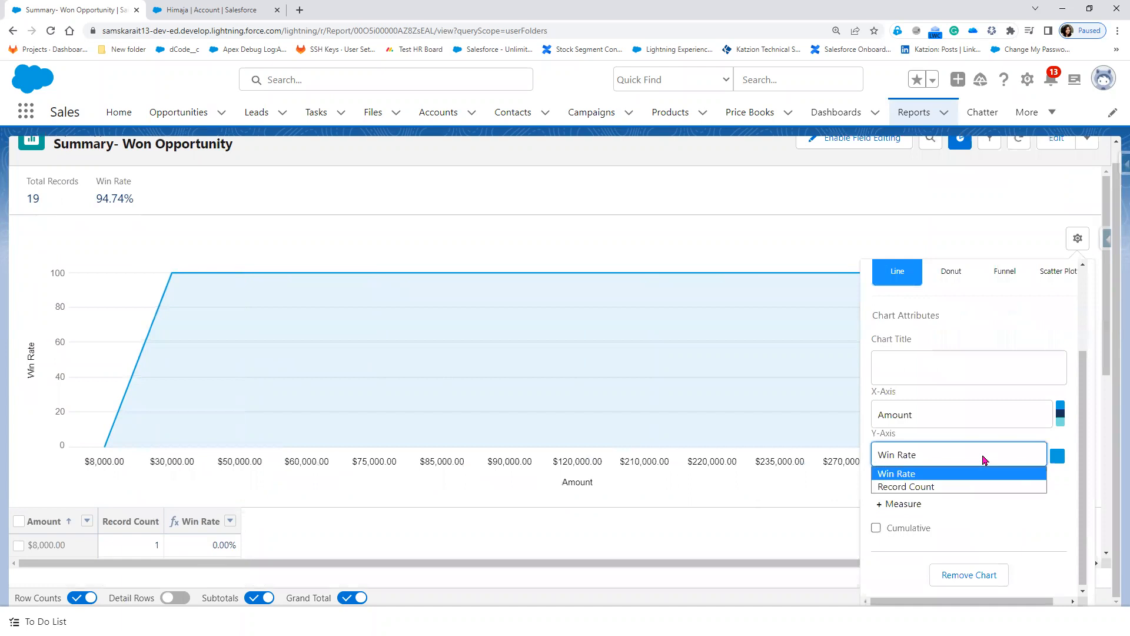
click(977, 487)
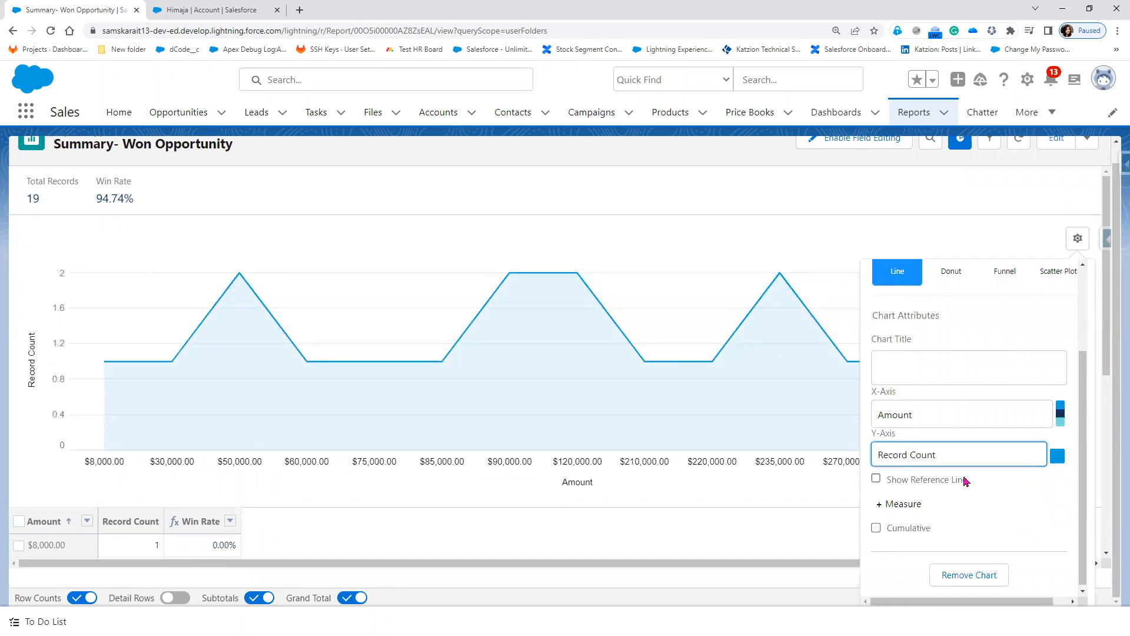
click(952, 464)
click(951, 471)
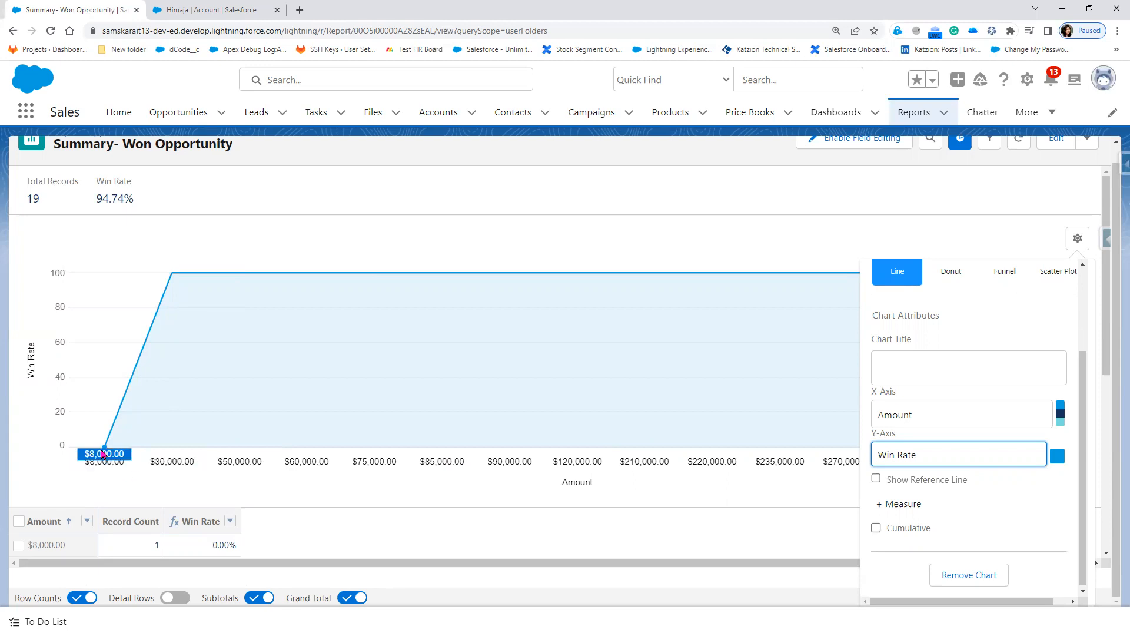
click(949, 463)
click(936, 488)
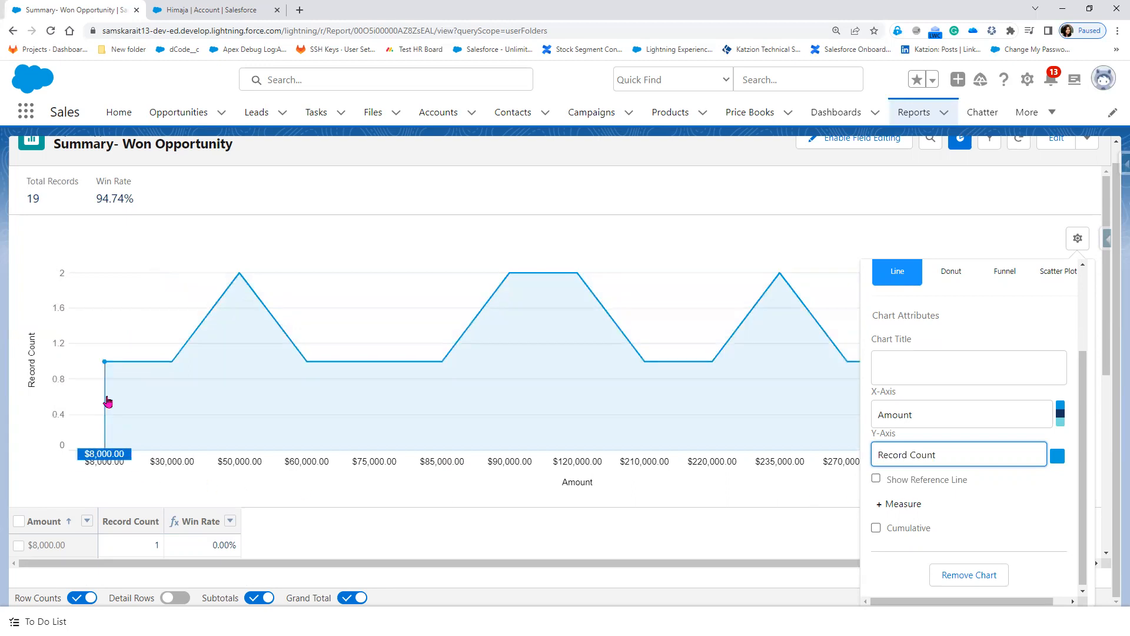
mouse_move(103, 366)
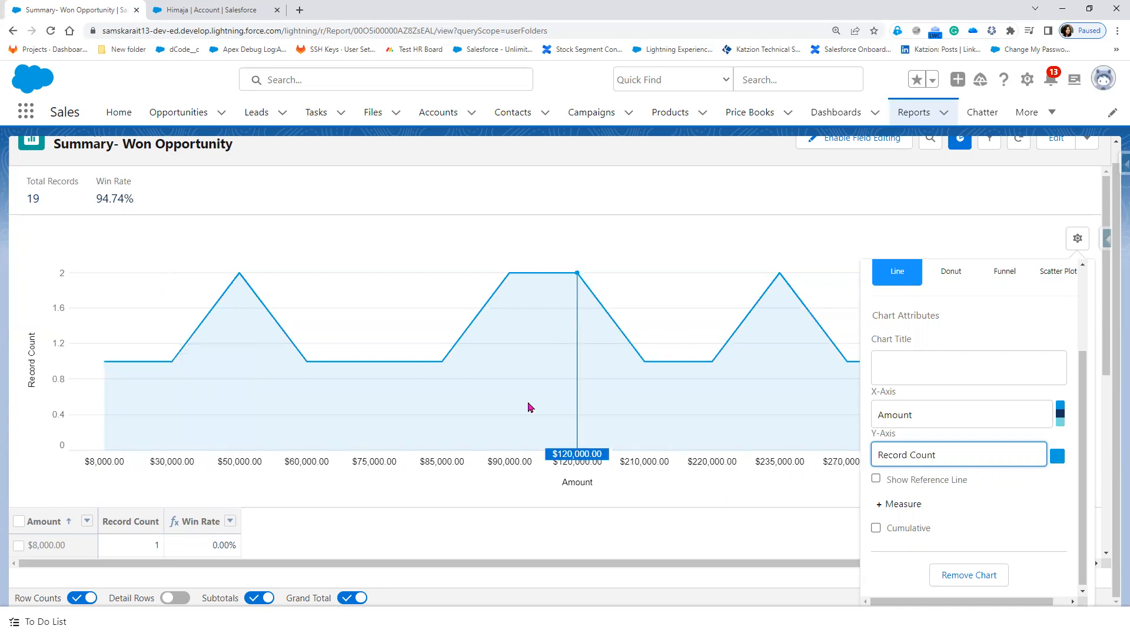
click(922, 460)
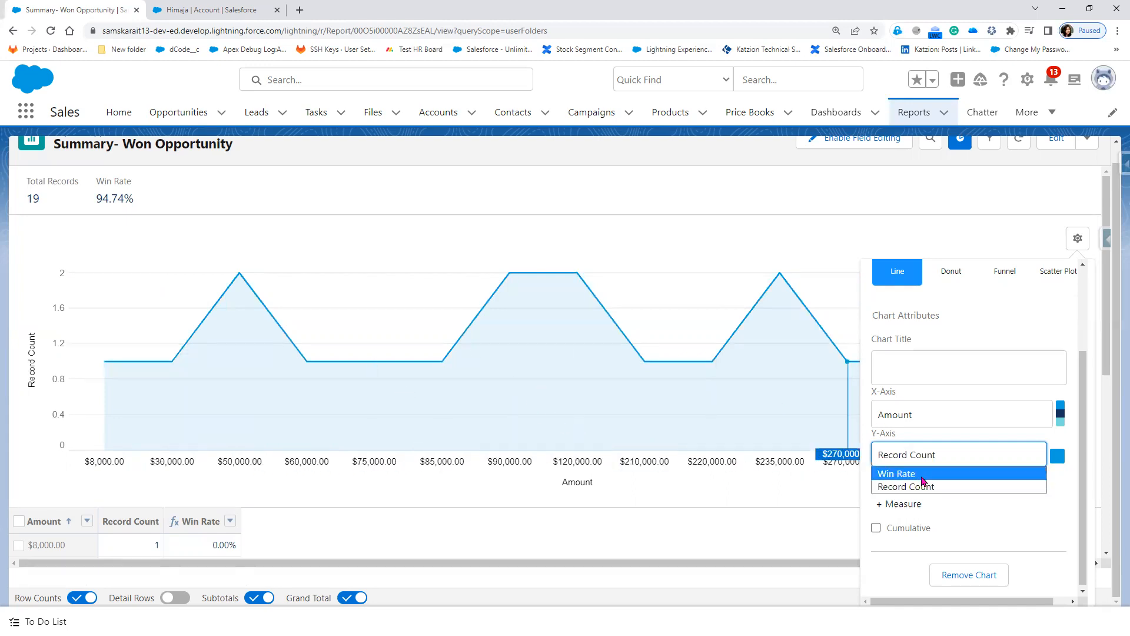
click(922, 475)
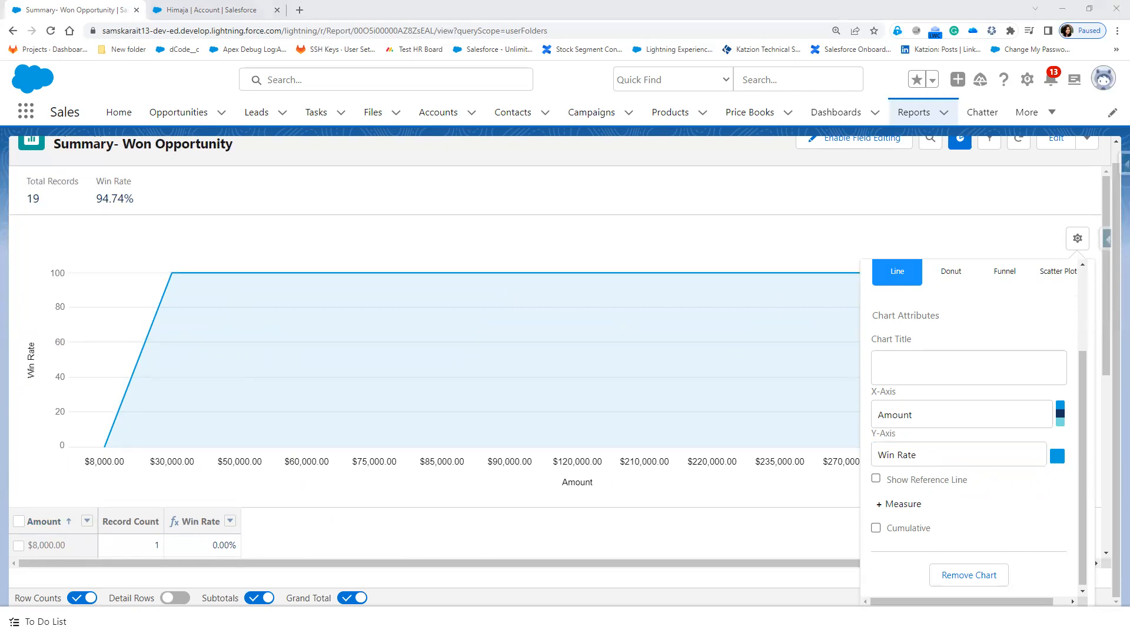
Step: Mark the Amount x-axis and Win Rate axis on the chart, keeping Amount as the x-axis
drag(134, 491, 747, 487)
drag(209, 521, 203, 514)
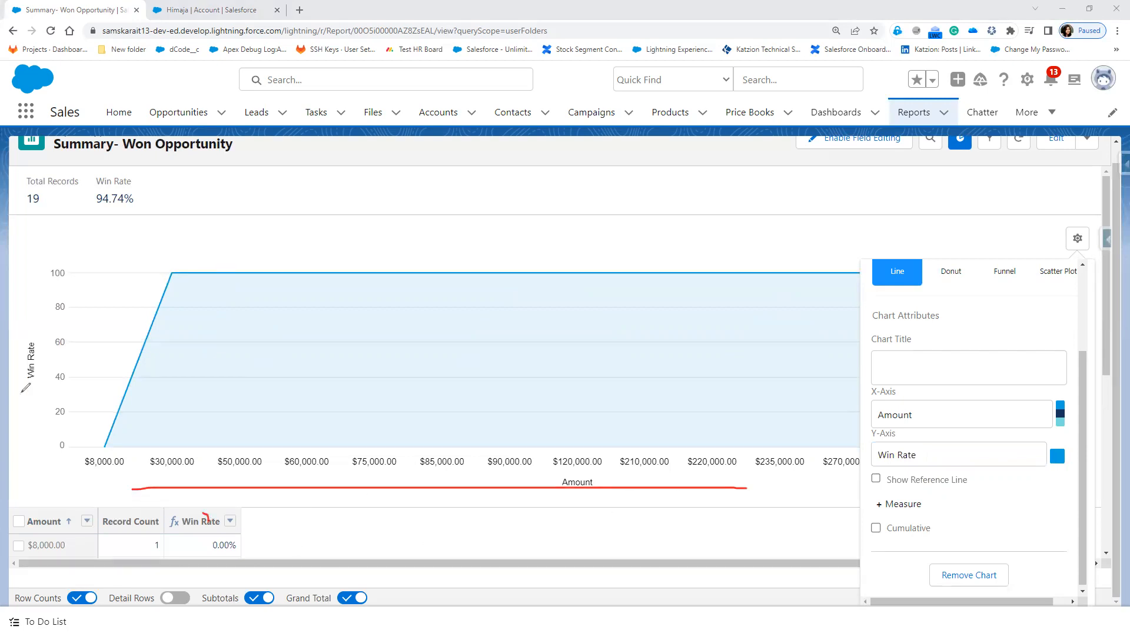
drag(39, 260, 47, 473)
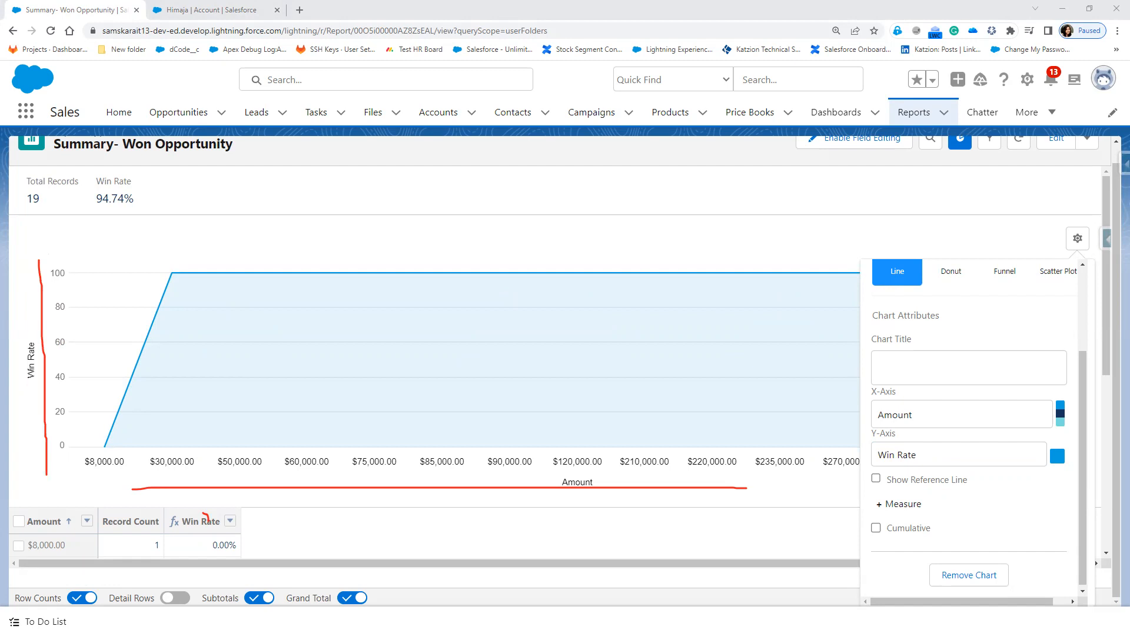
click(952, 420)
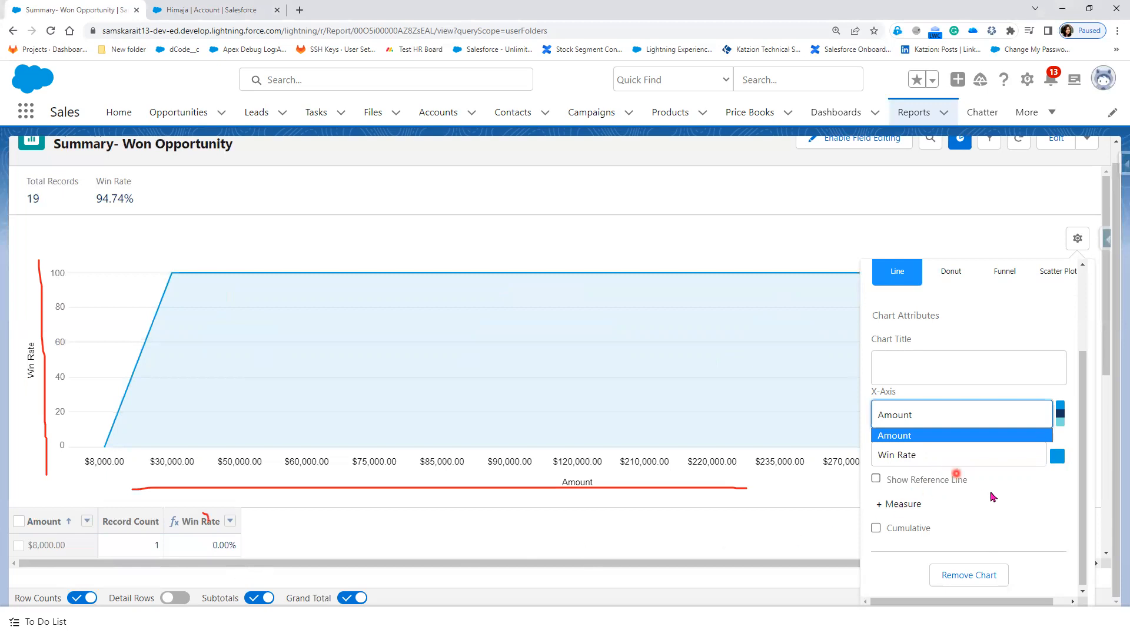
click(995, 513)
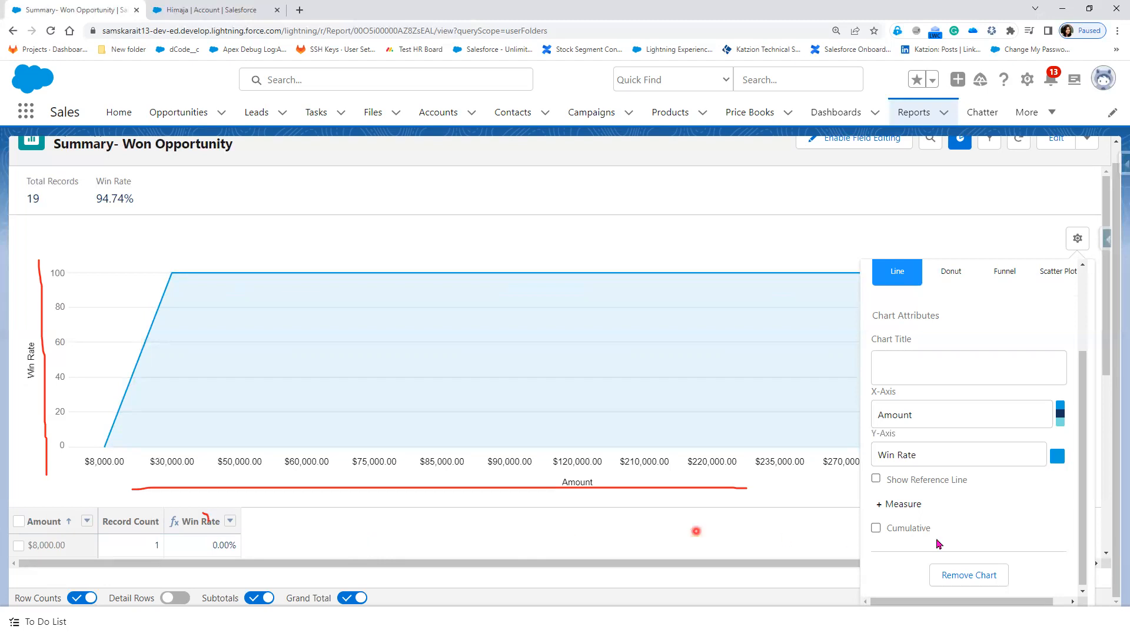
click(877, 504)
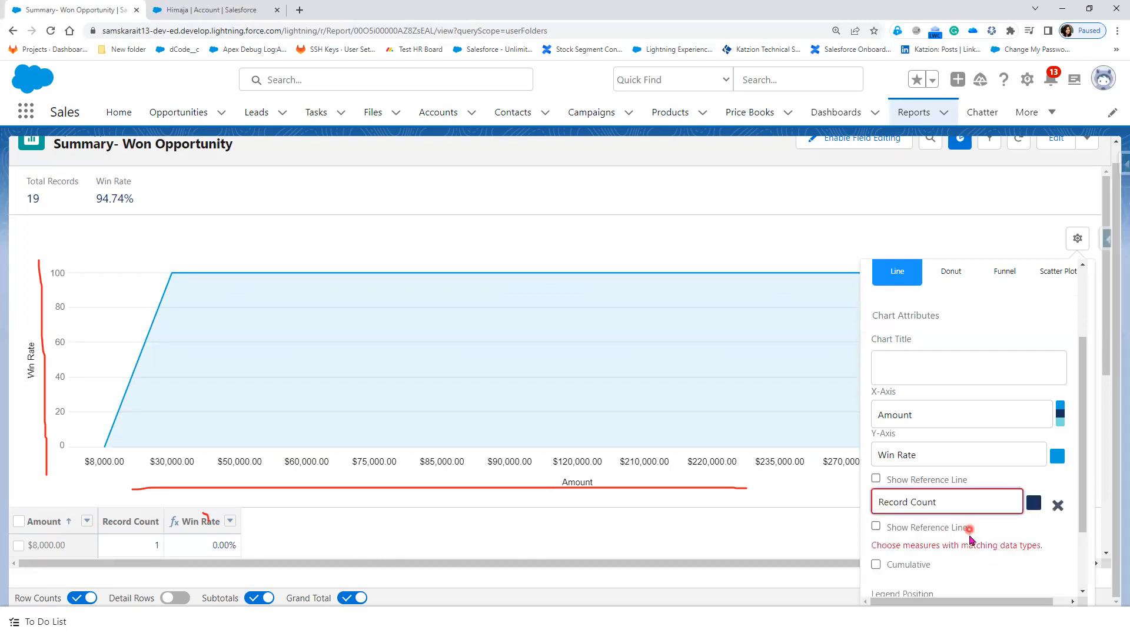
Step: Add Record Count as a cumulative second measure with a reference line at 20
scroll(971, 539, down, 2)
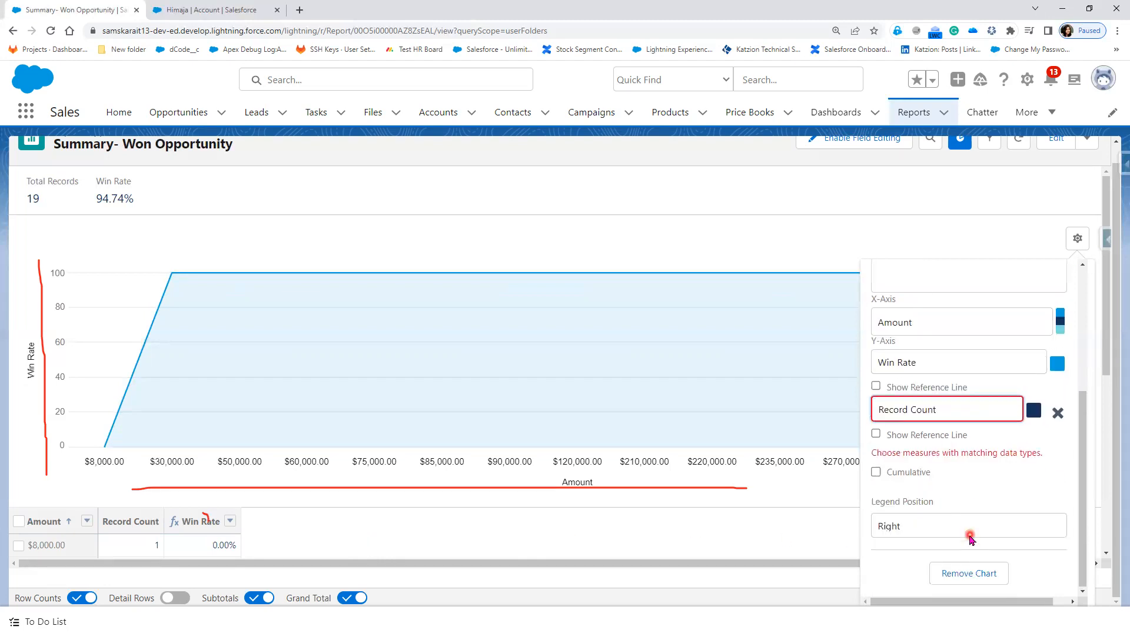
click(876, 436)
click(962, 418)
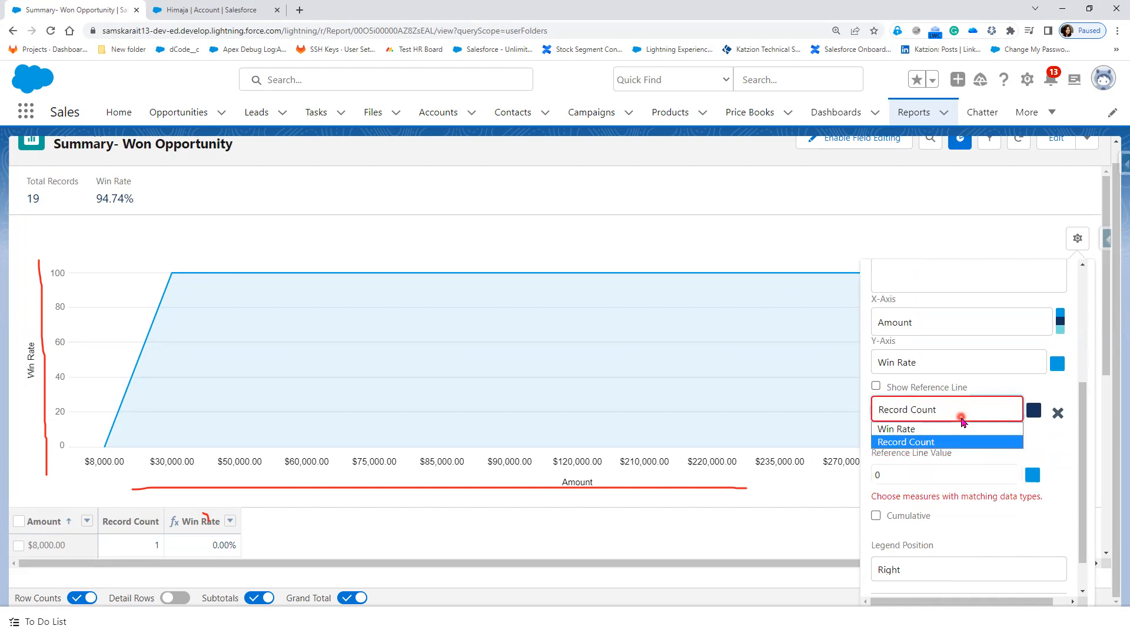
click(1050, 454)
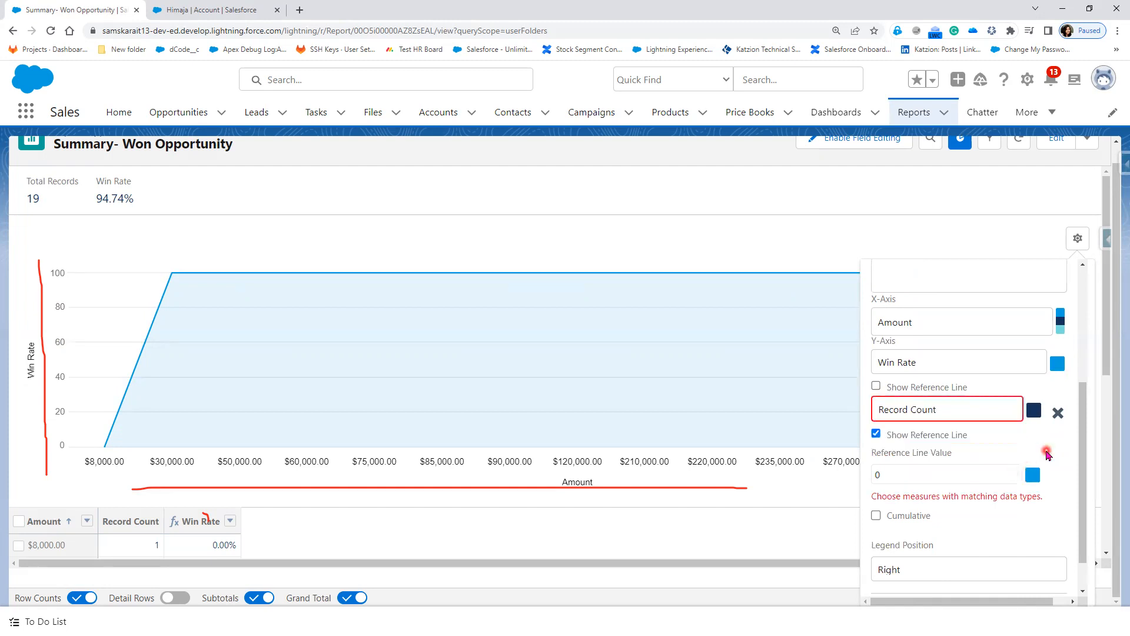
scroll(900, 495, down, 1)
click(876, 472)
click(900, 433)
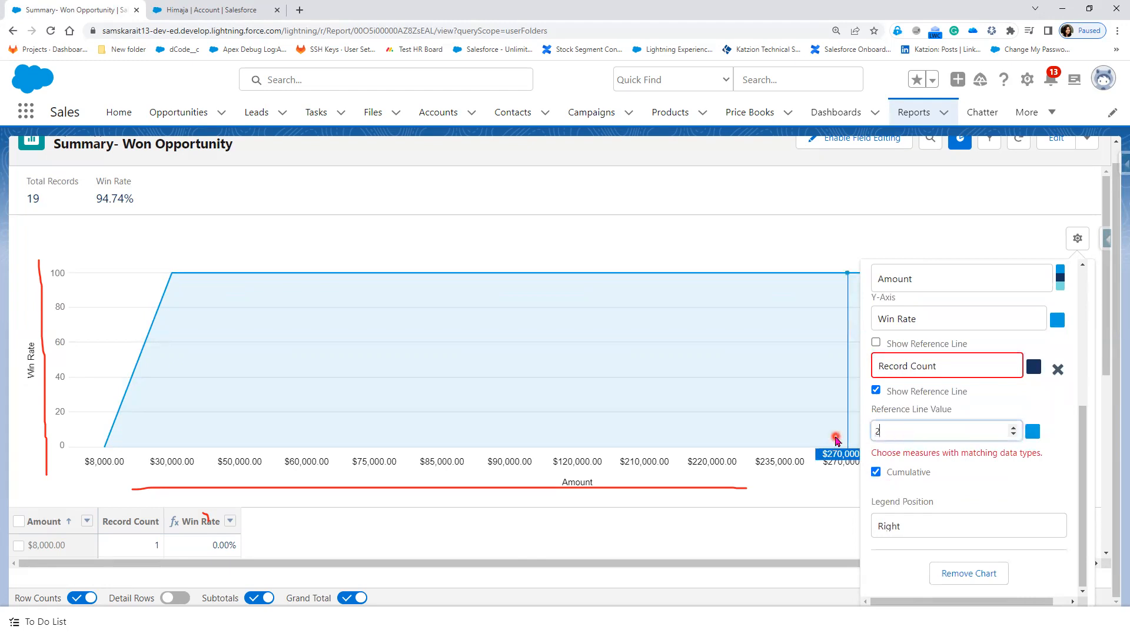
click(1021, 481)
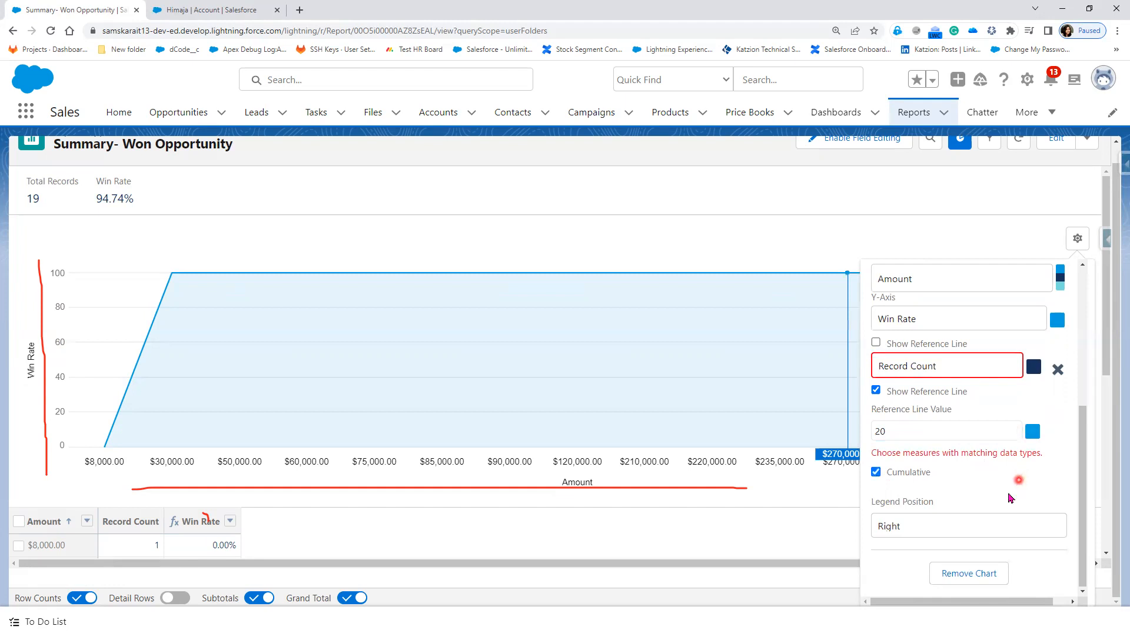
Step: Colour the Record Count reference line muted pink and move the legend to the bottom
drag(909, 432, 847, 439)
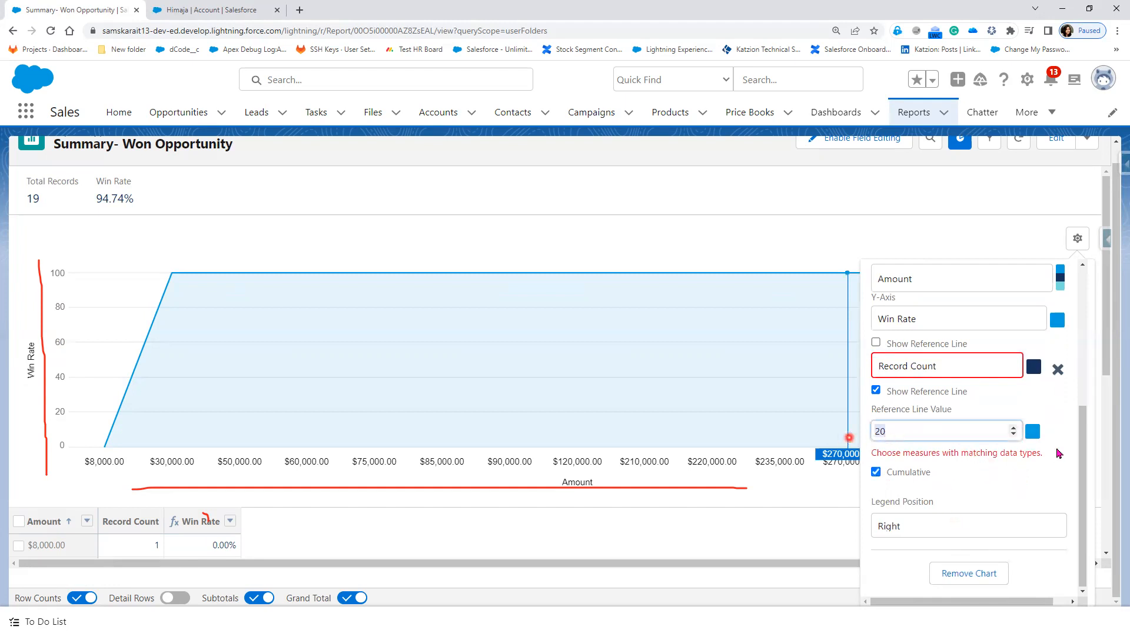
click(1034, 431)
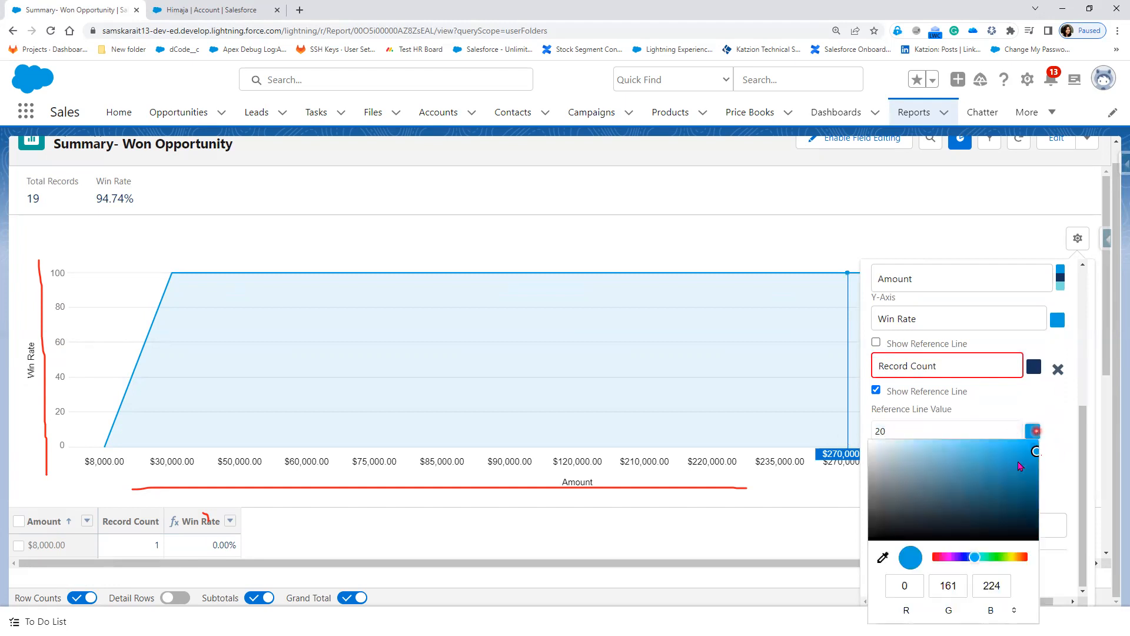
click(942, 557)
click(940, 471)
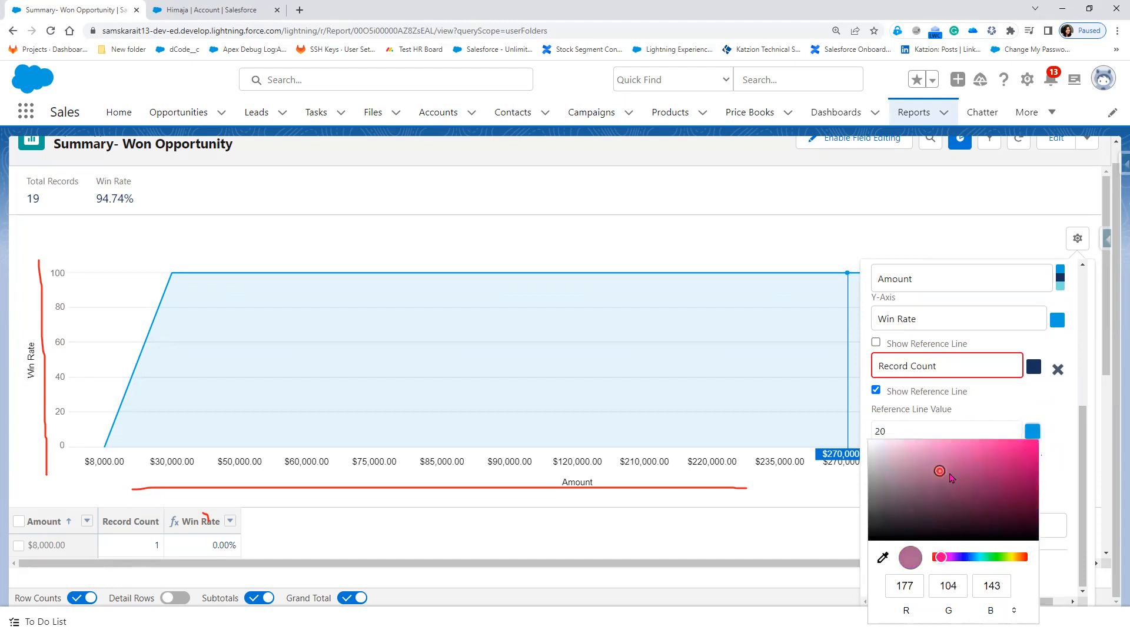
click(1053, 493)
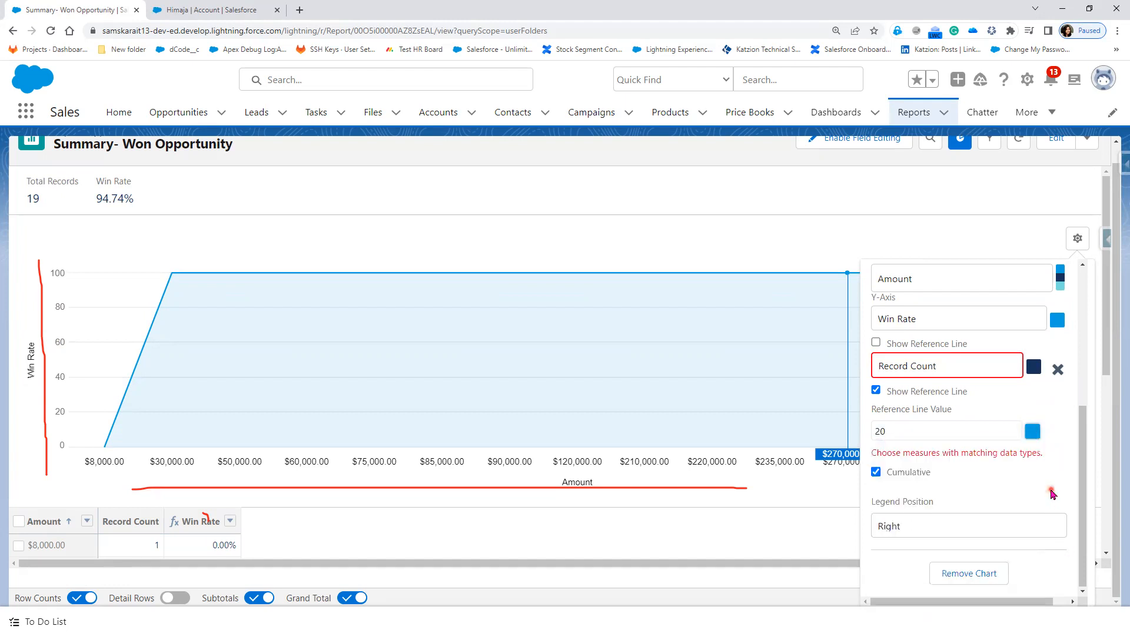
click(928, 528)
click(922, 559)
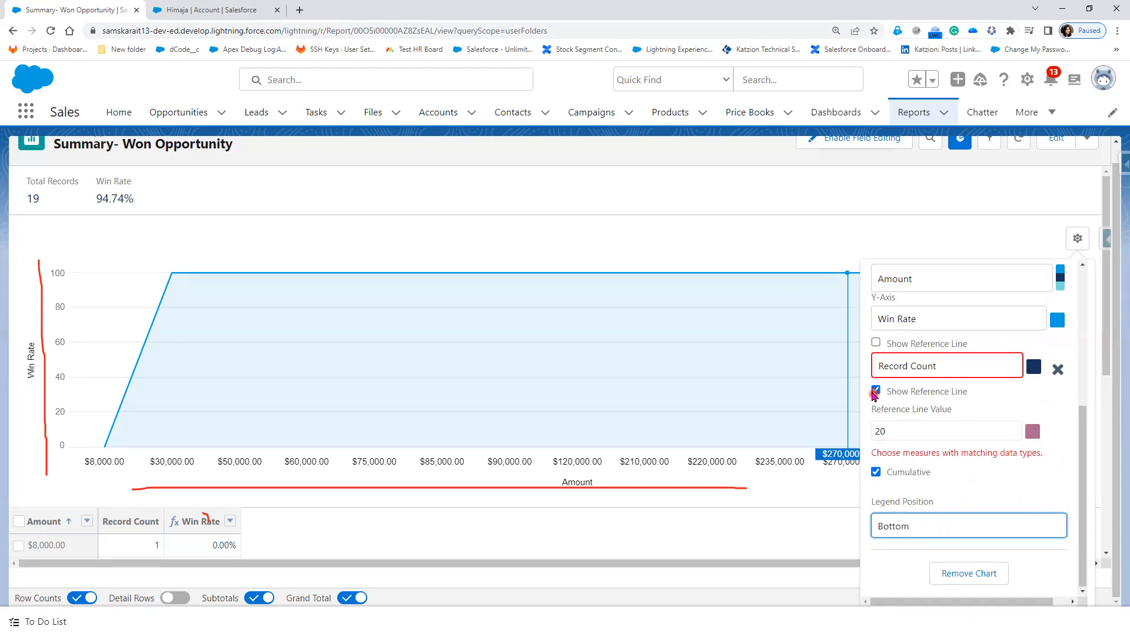
Step: Try a Win Rate reference line at 50, then turn off both reference lines and Cumulative
click(877, 345)
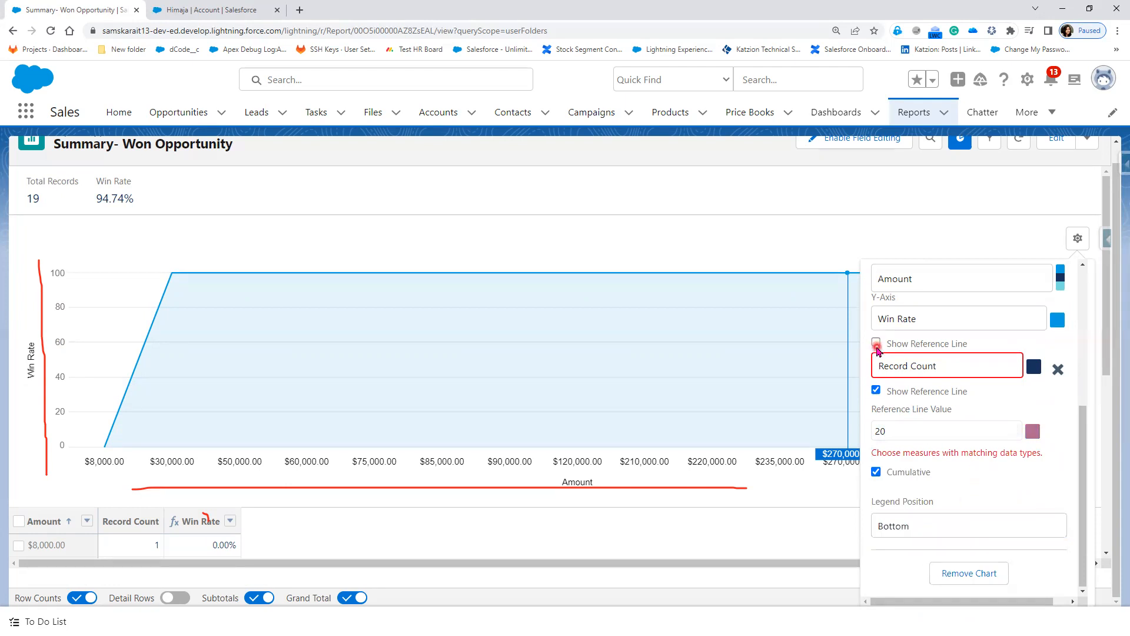
click(876, 344)
click(892, 383)
text(50)
key(Tab)
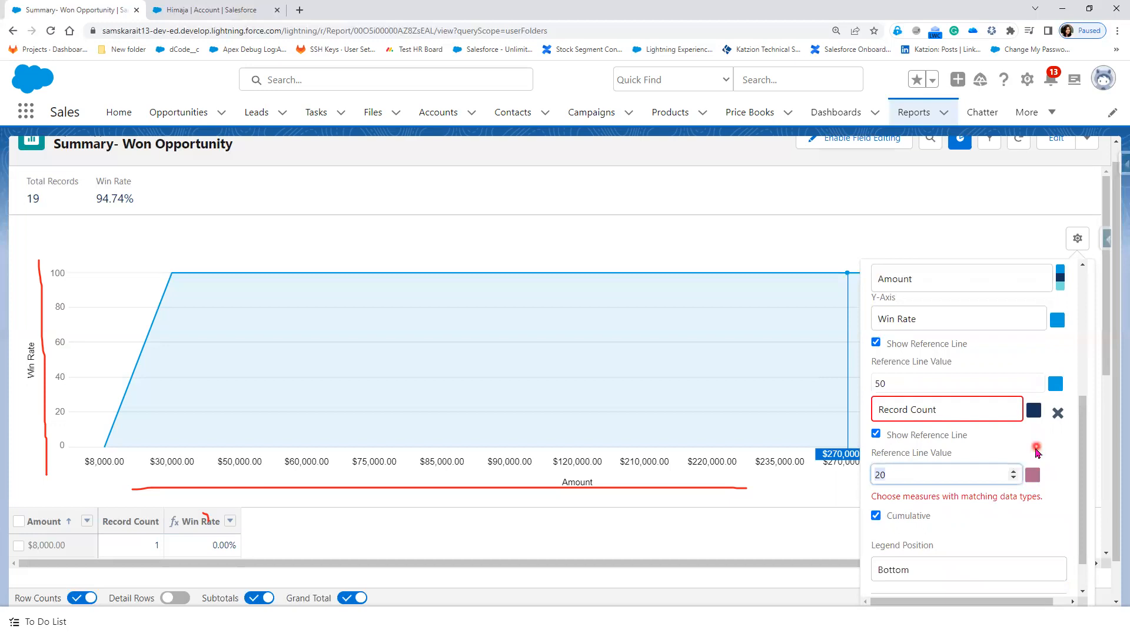
click(876, 343)
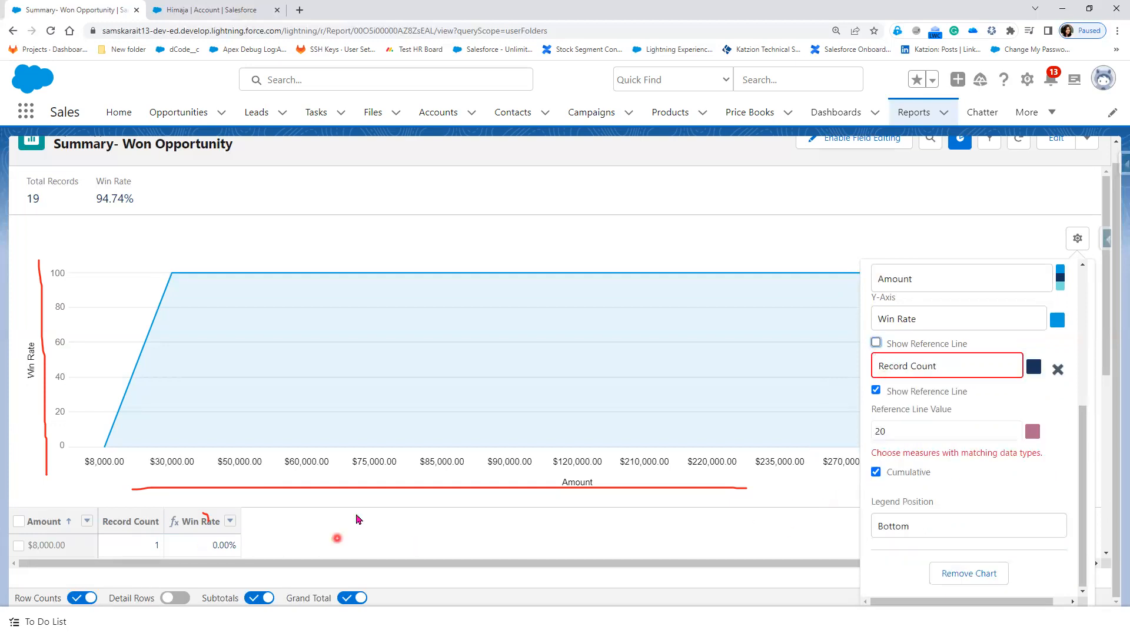
click(876, 392)
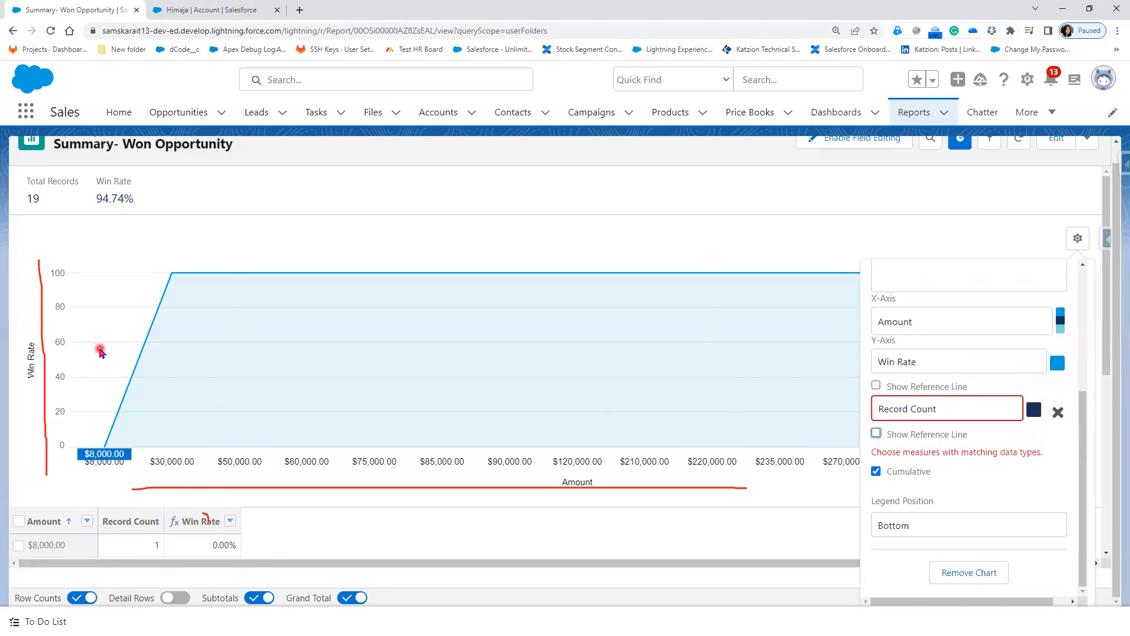
click(876, 471)
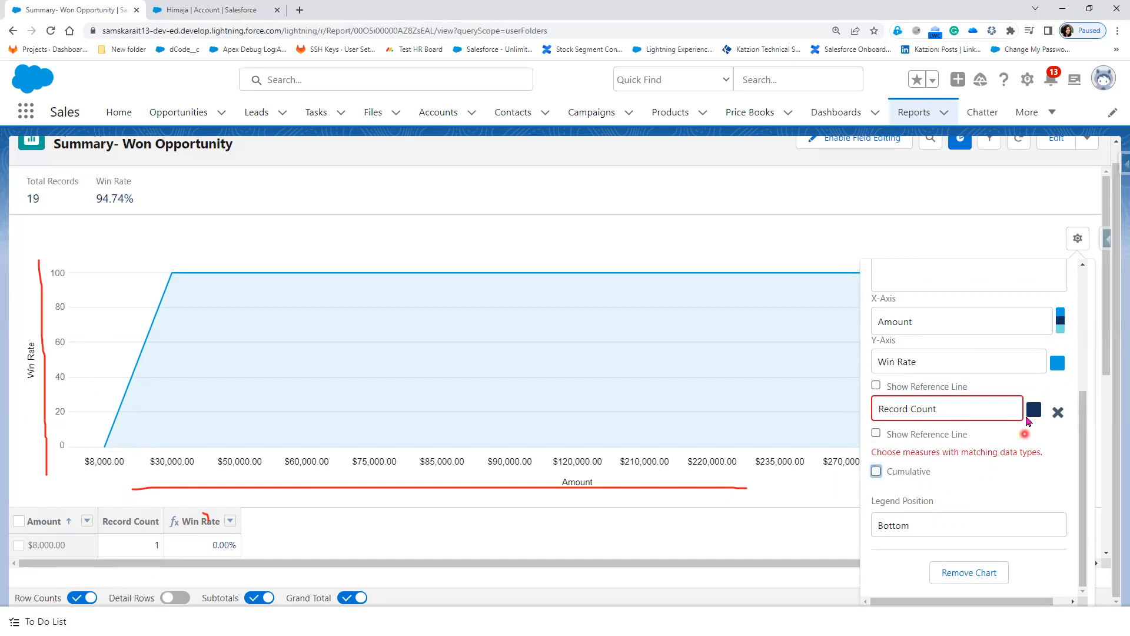
click(557, 232)
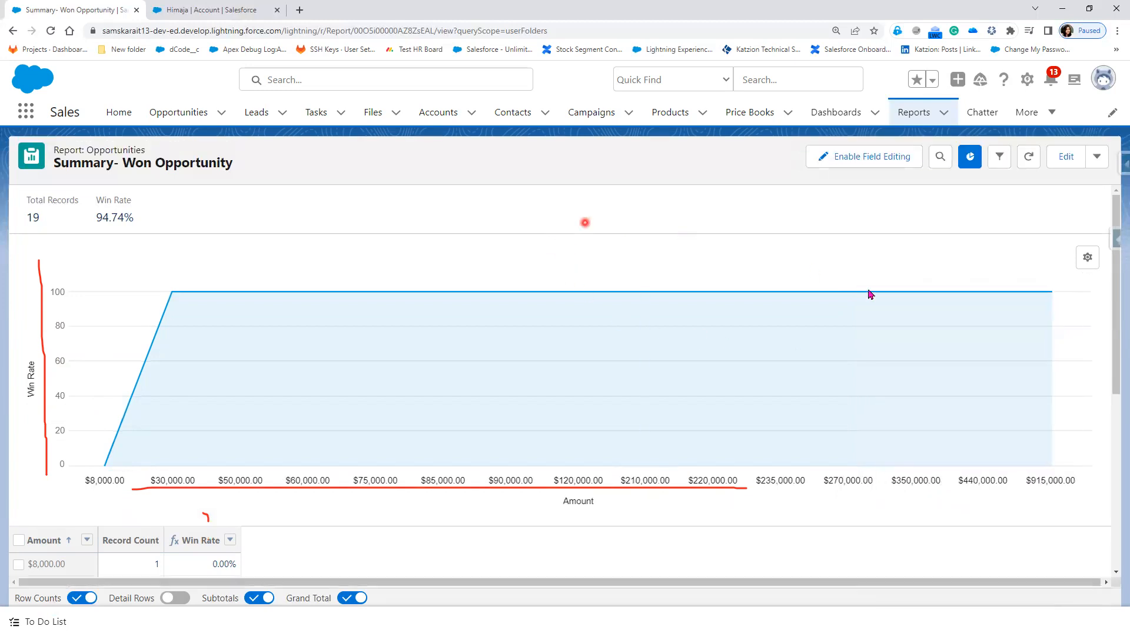
Step: Save the Summary- Won Opportunity report
scroll(386, 574, down, 4)
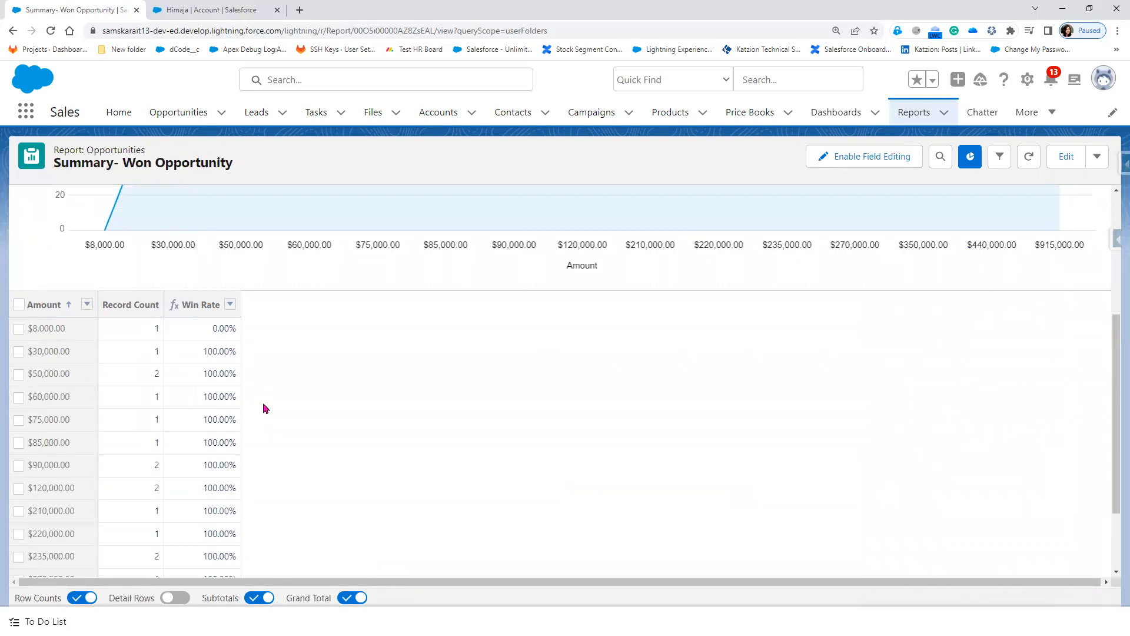
scroll(532, 498, up, 2)
scroll(532, 498, up, 1)
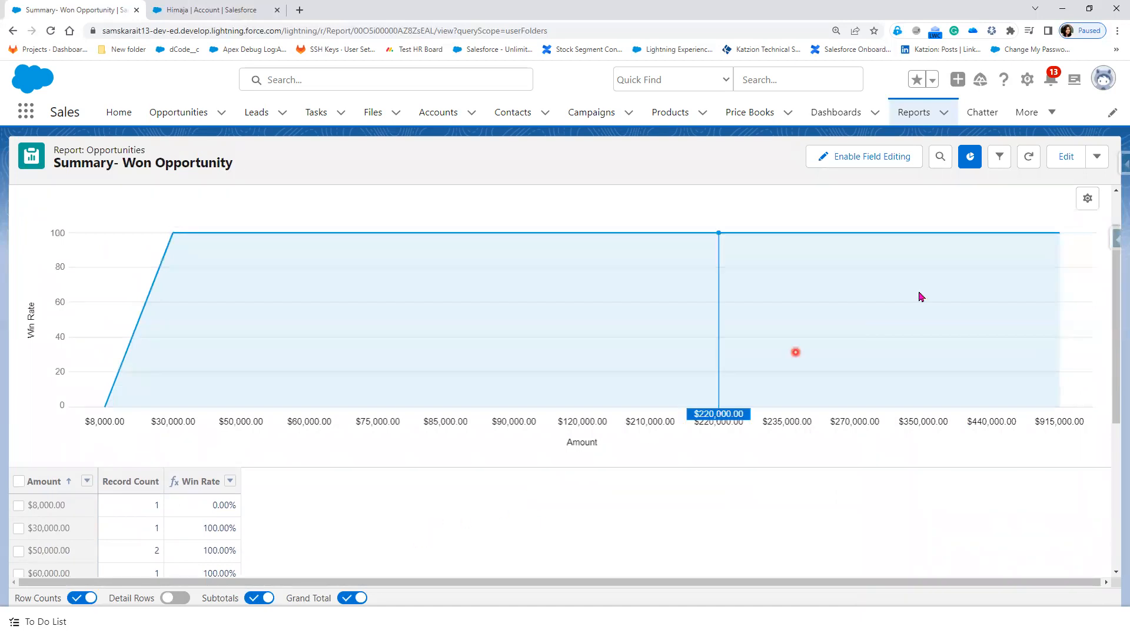
click(1100, 160)
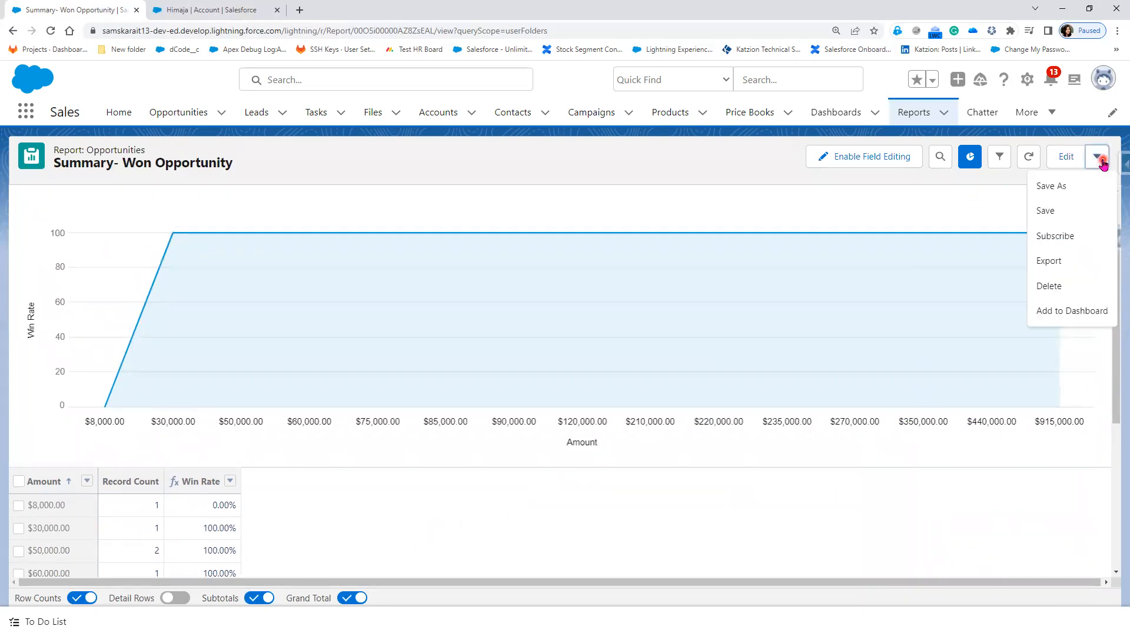
click(1075, 210)
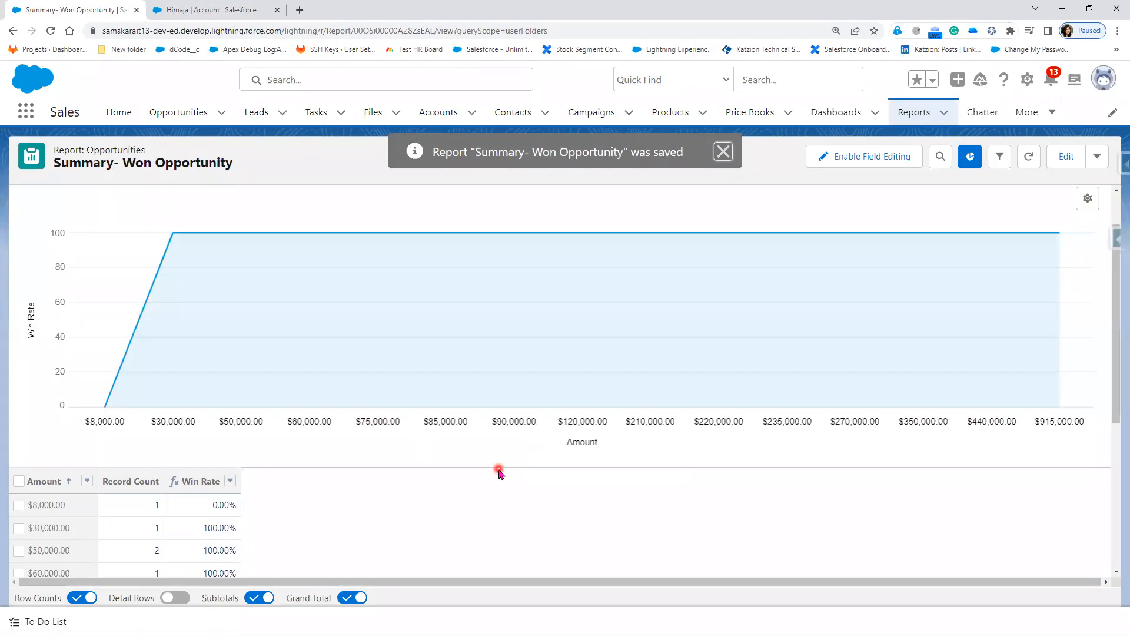
Step: Return to the Recent reports list and open the Summary- Opportunity report
scroll(500, 468, down, 1)
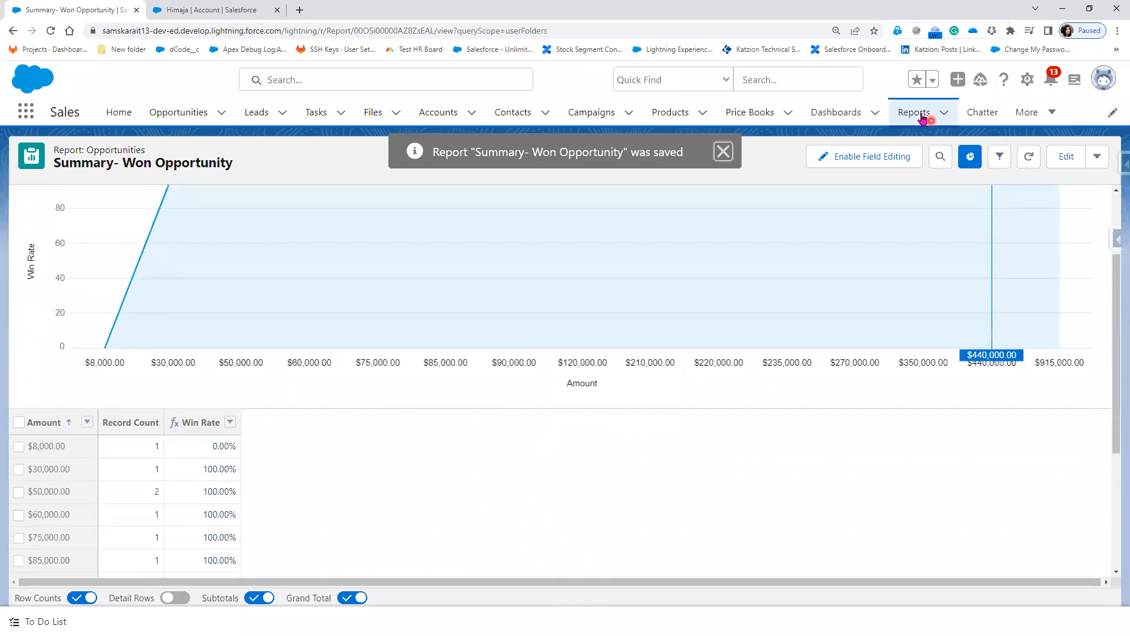
click(922, 117)
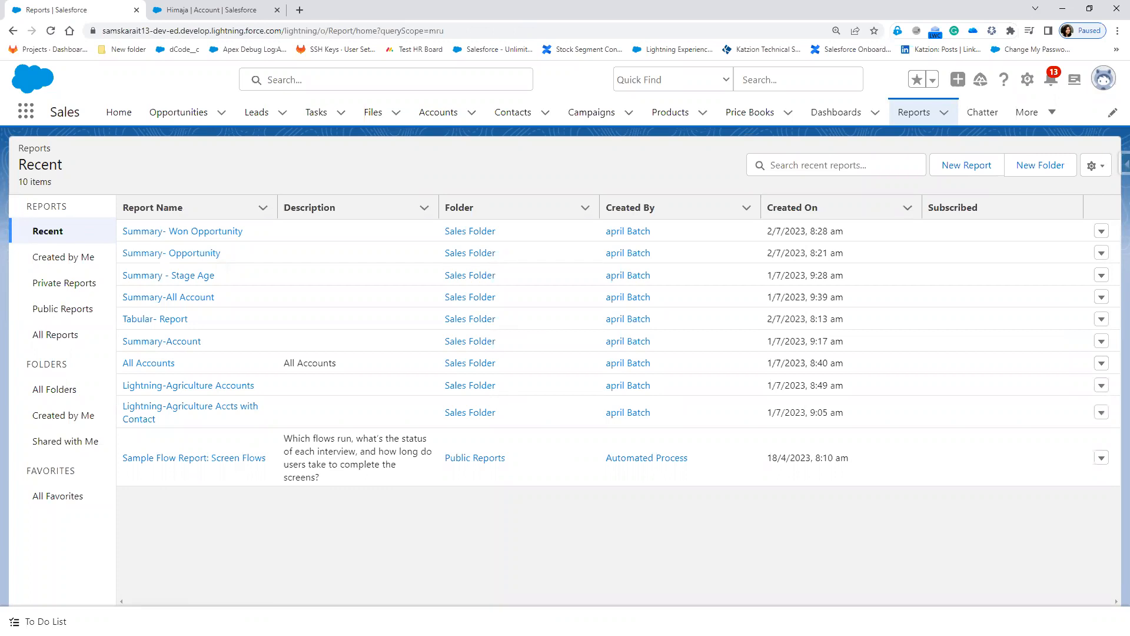
click(191, 259)
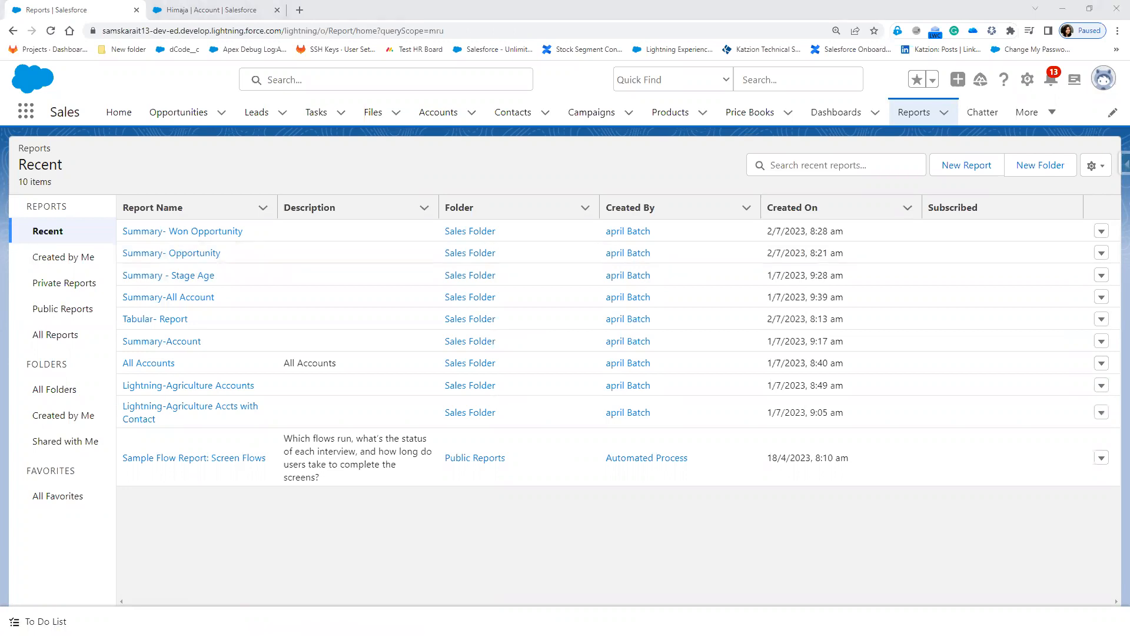
key(alt+Tab)
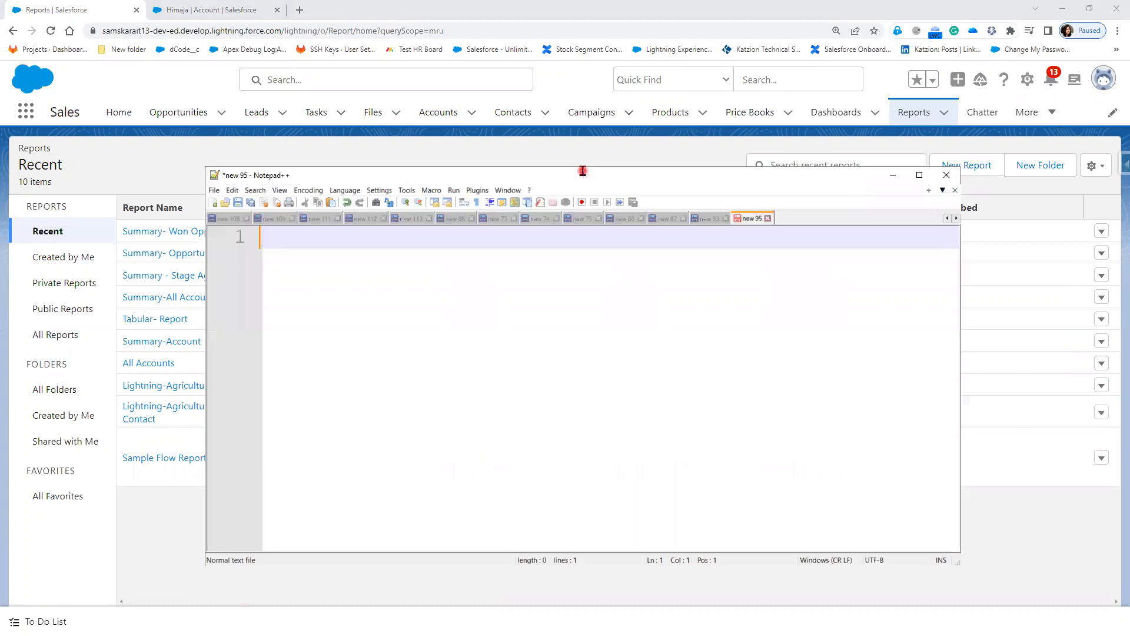
Step: Maximize Notepad++ and type 'Implement a Summary Report on Opportunity to identify "Days to close"'
double_click(583, 174)
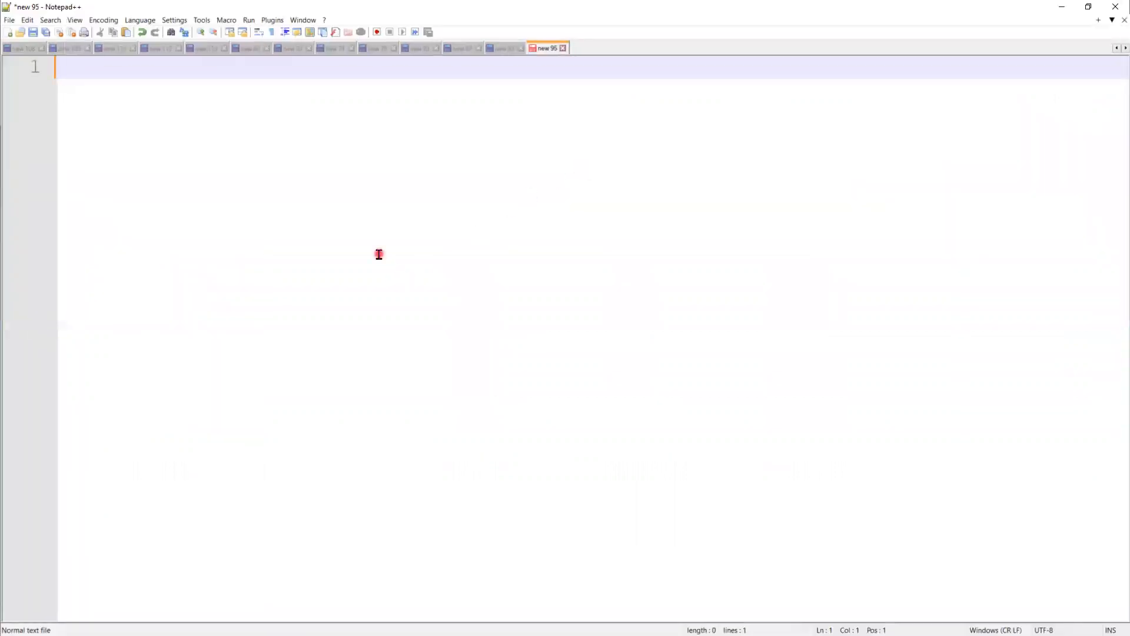
text(Implement a Summu)
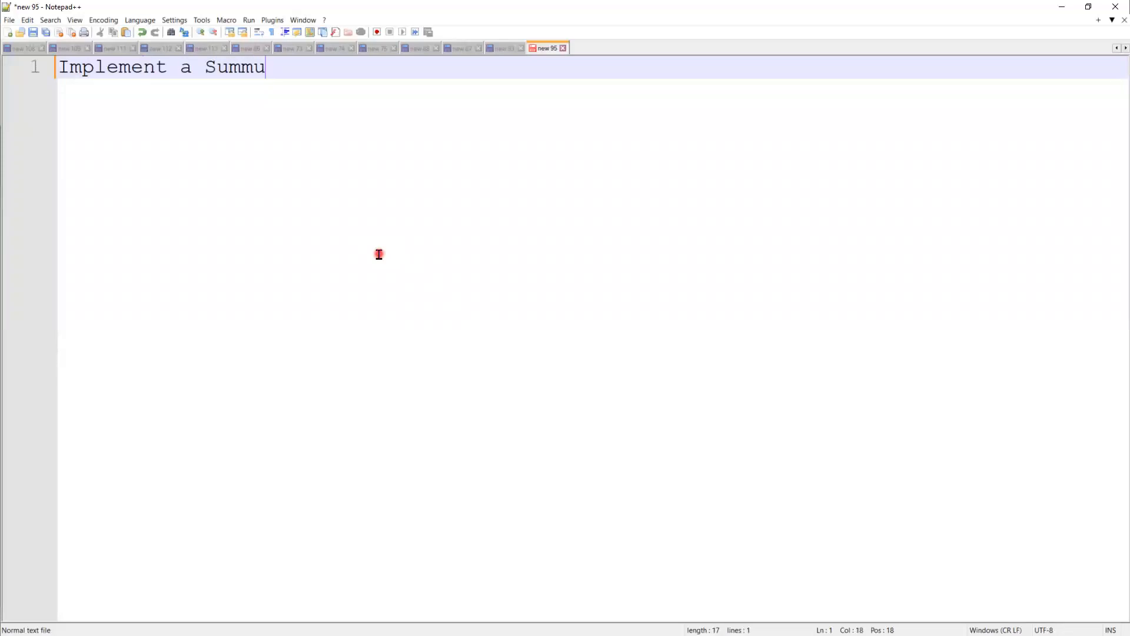
key(BackSpace)
text(ary Report on Opp)
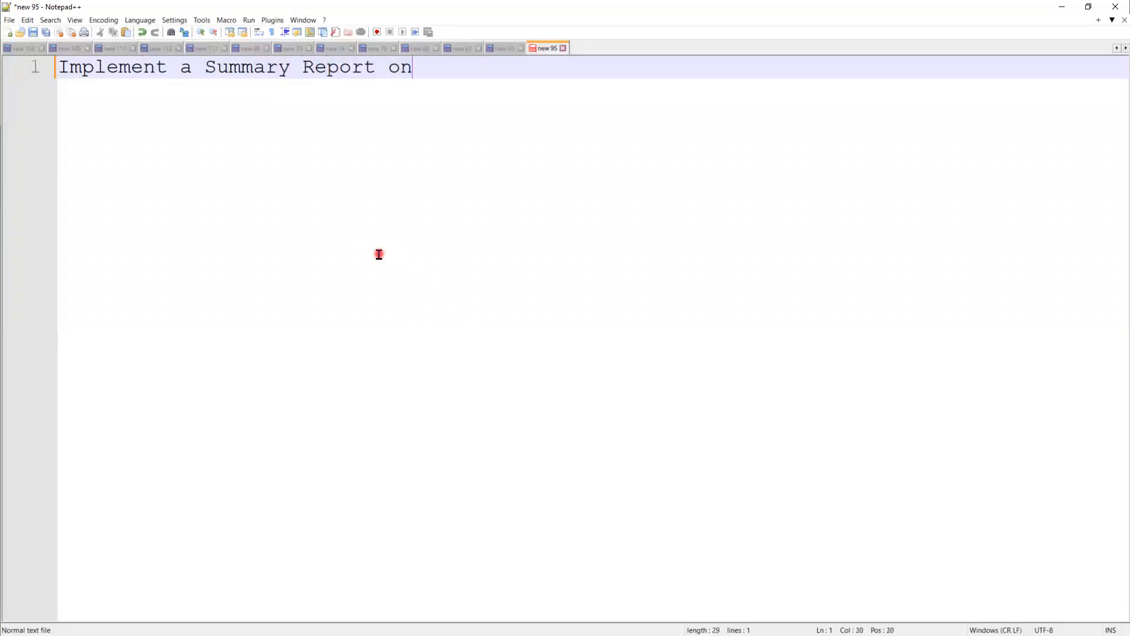
text(ortunity)
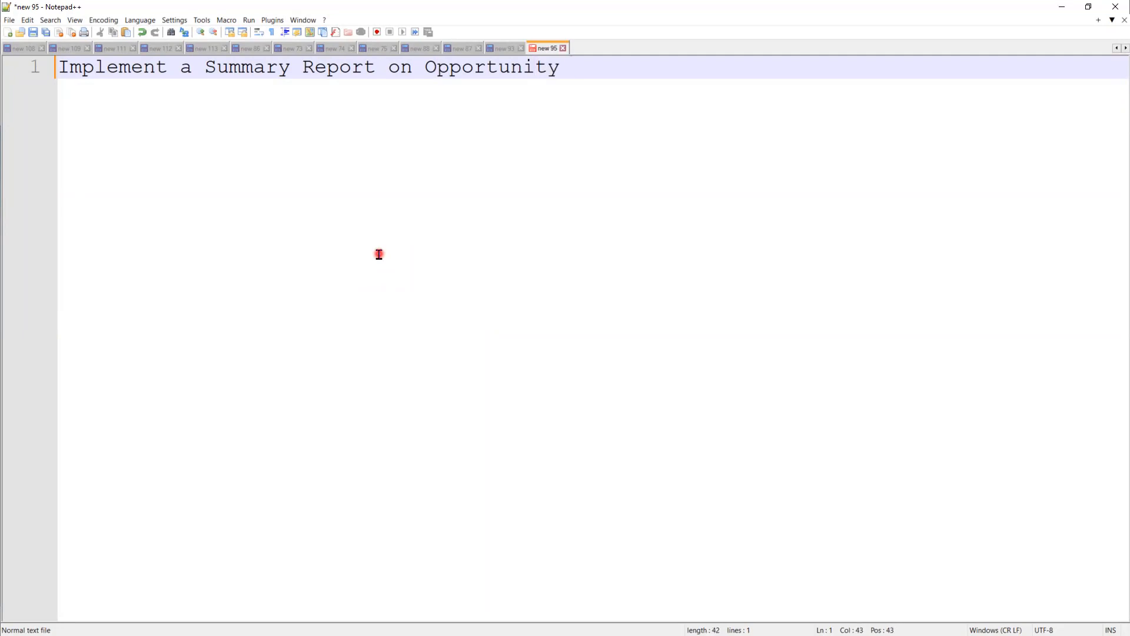
text(to identify)
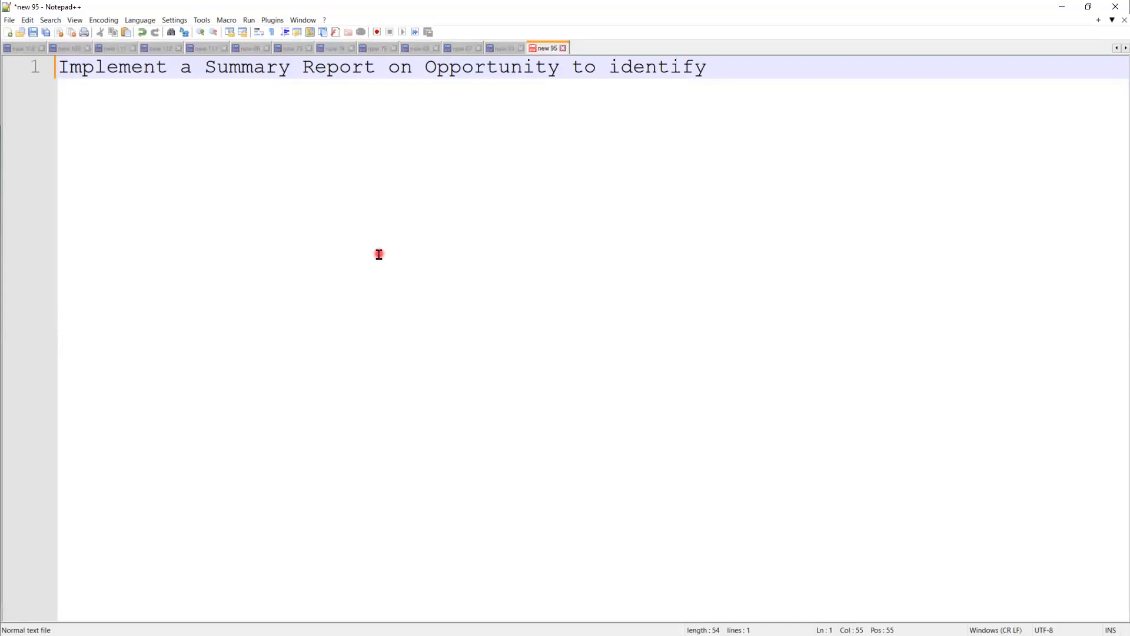
text("")
key(Left)
text(Day)
text(s to clos)
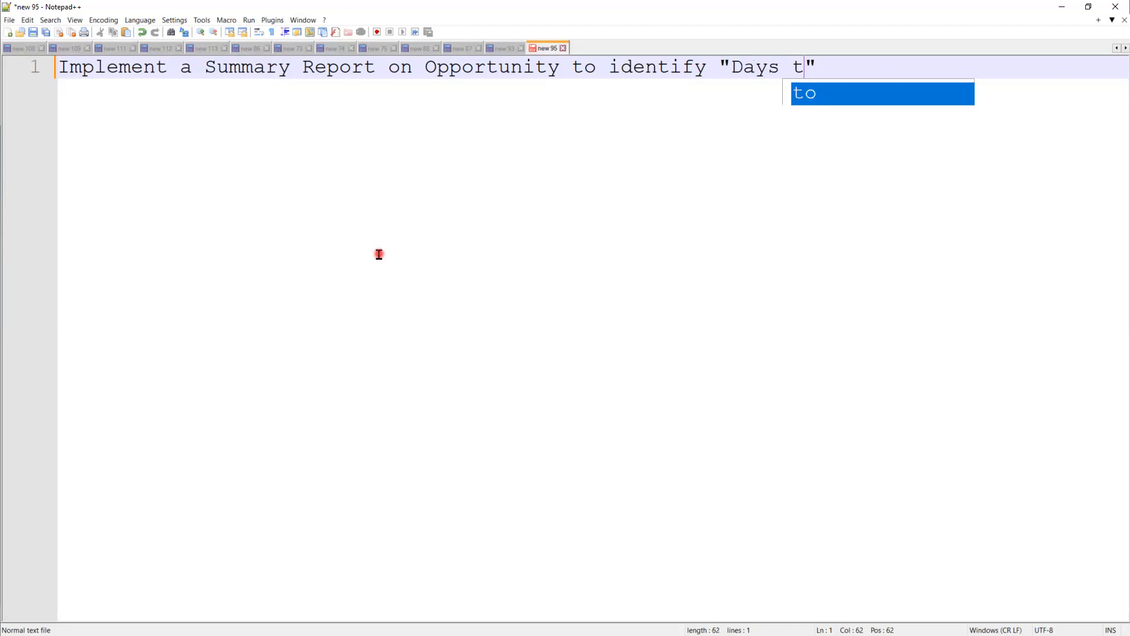
text(e)
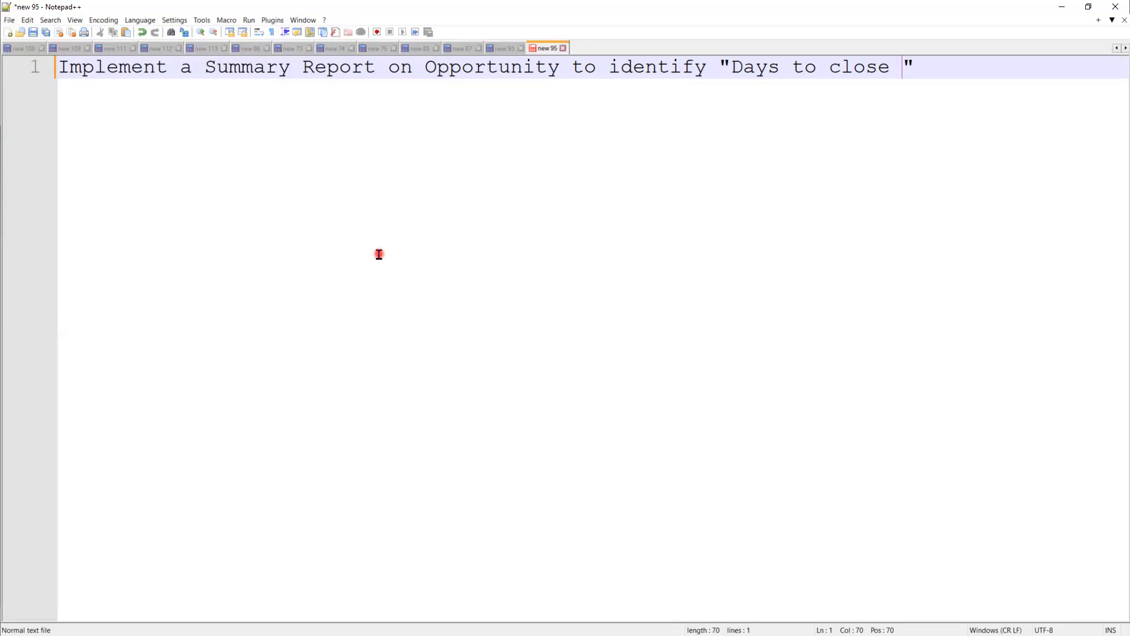
Step: Replace the quoted 'Days to close' with 'Age between created Date' / 'and Close Date' on two lines
click(722, 66)
drag(813, 75, 941, 75)
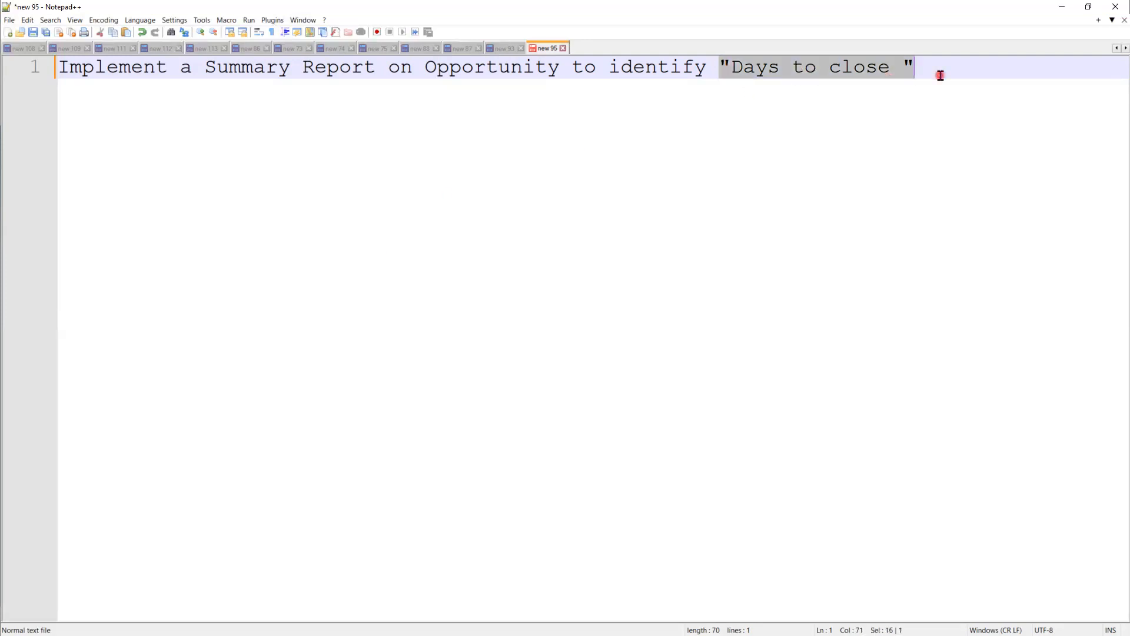
key(Delete)
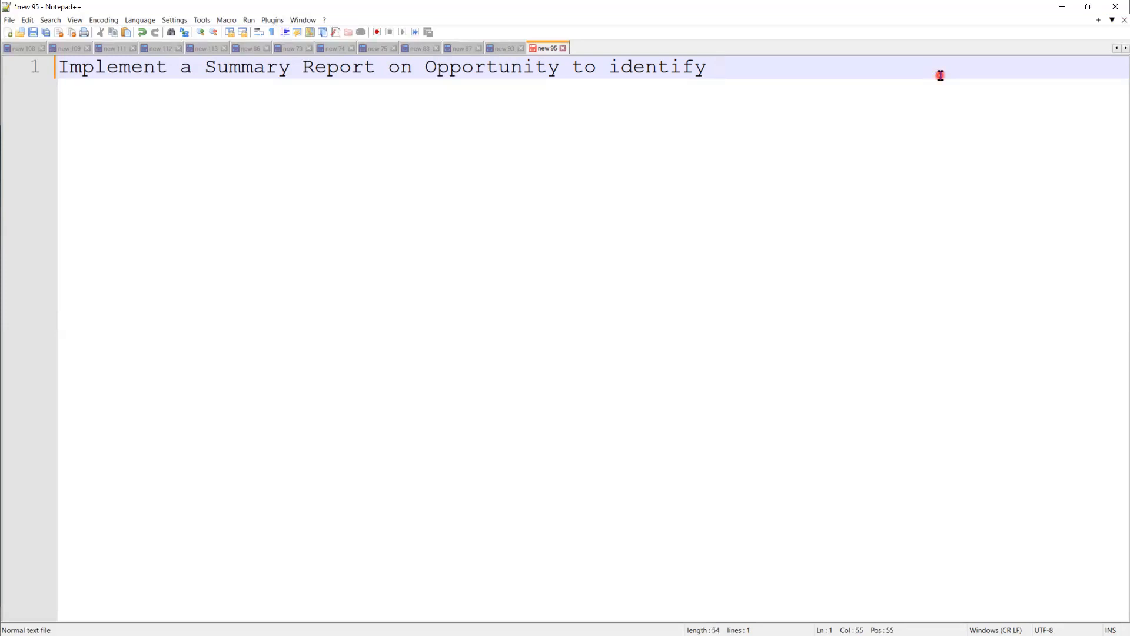
text(Age betwwee)
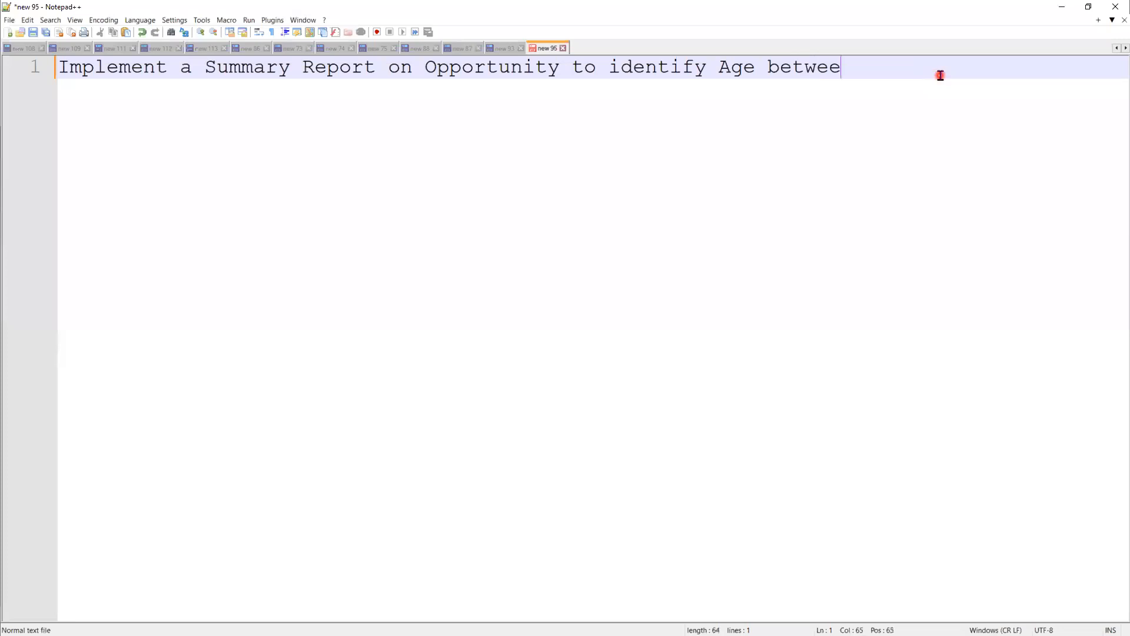
text(n created a)
key(BackSpace)
text(Date)
key(Return)
text(and Close)
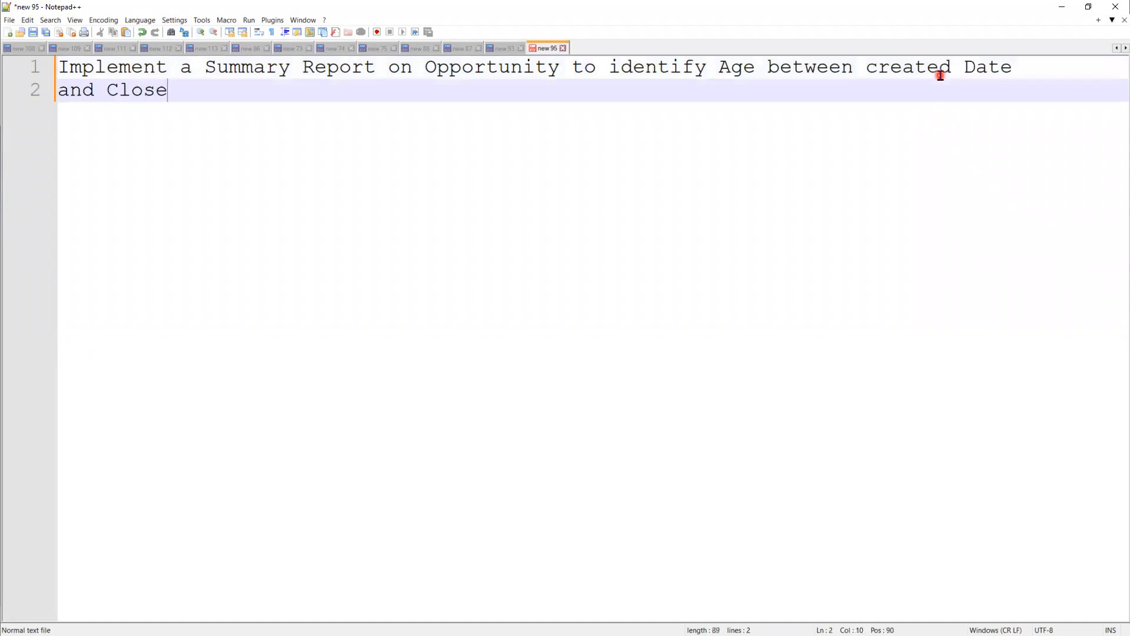
text( Date)
Step: Insert '(Days)' after Age and minimize Notepad++
click(754, 70)
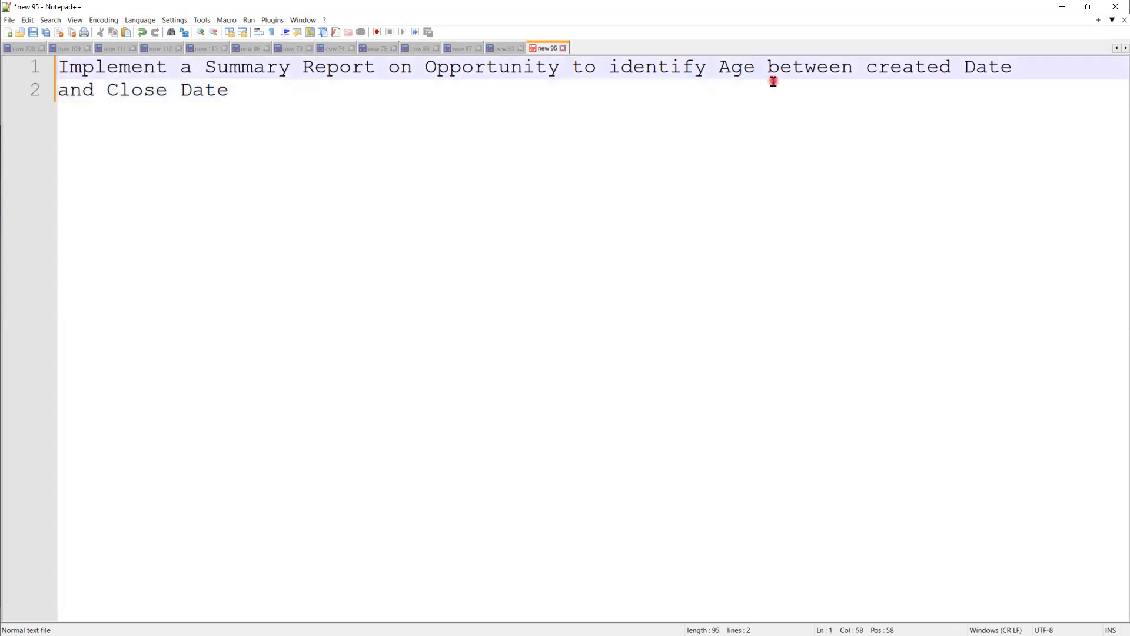
text((Days)
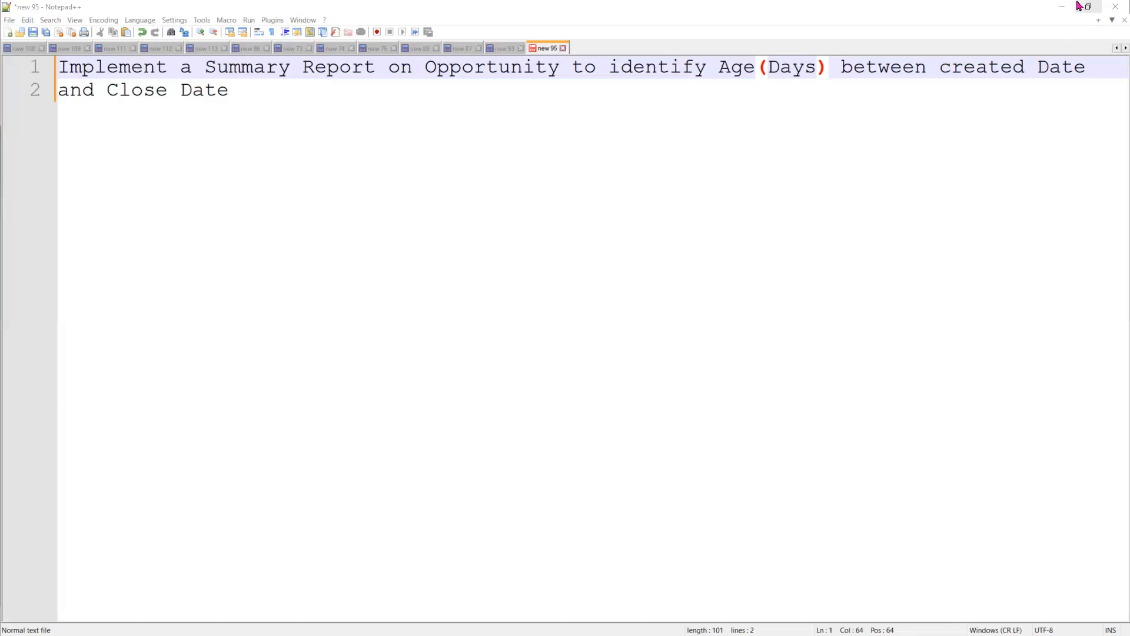
click(1060, 9)
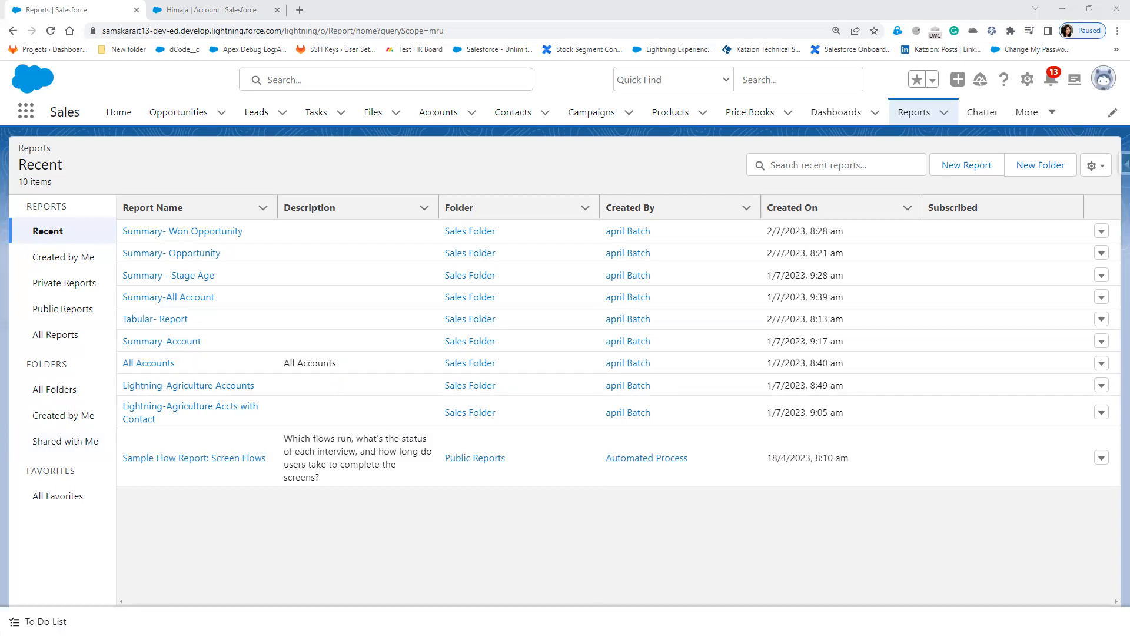
Step: Bring up the Joined Reports slide, then hide the slide show to return to Salesforce
click(309, 448)
click(309, 448)
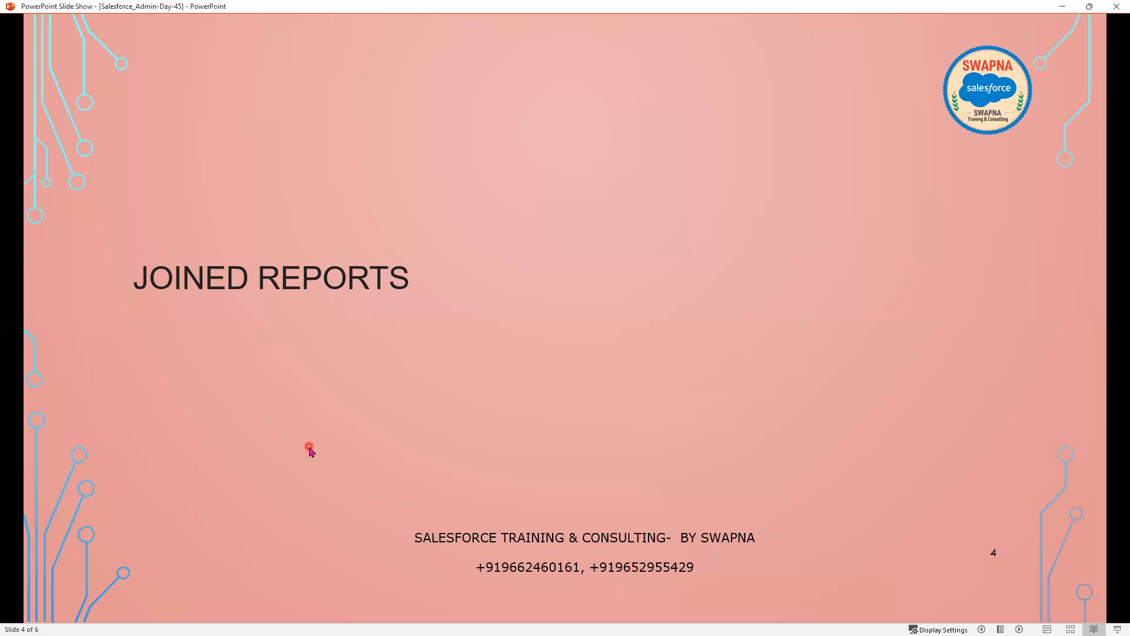
click(1073, 12)
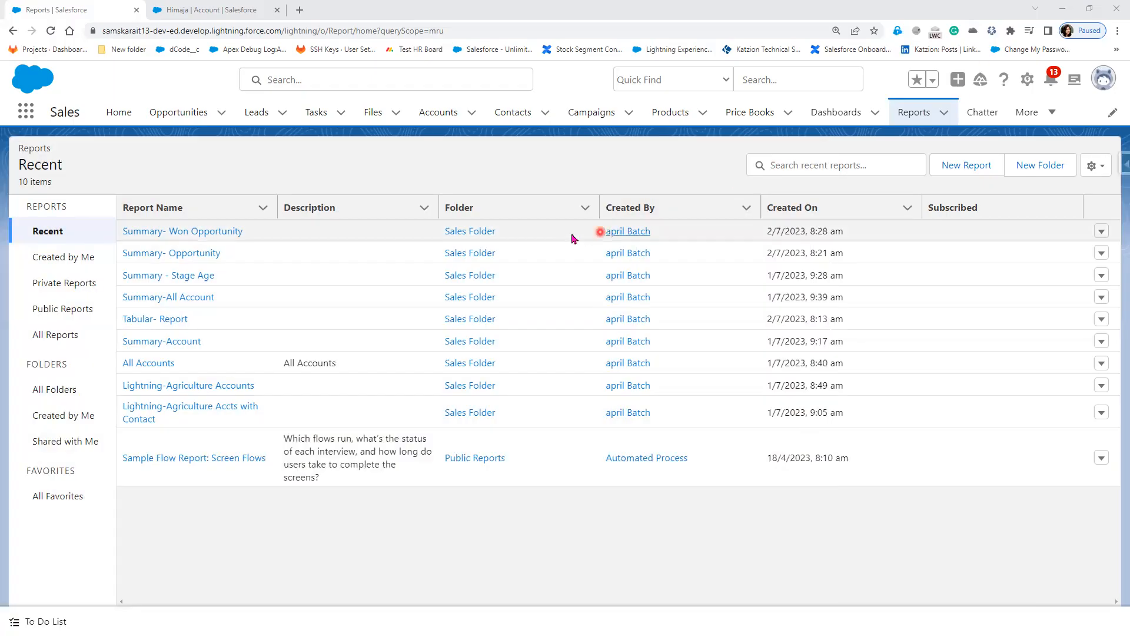
Step: Switch to Salesforce Classic, open Reports & Dashboards, and start a new report
click(1110, 86)
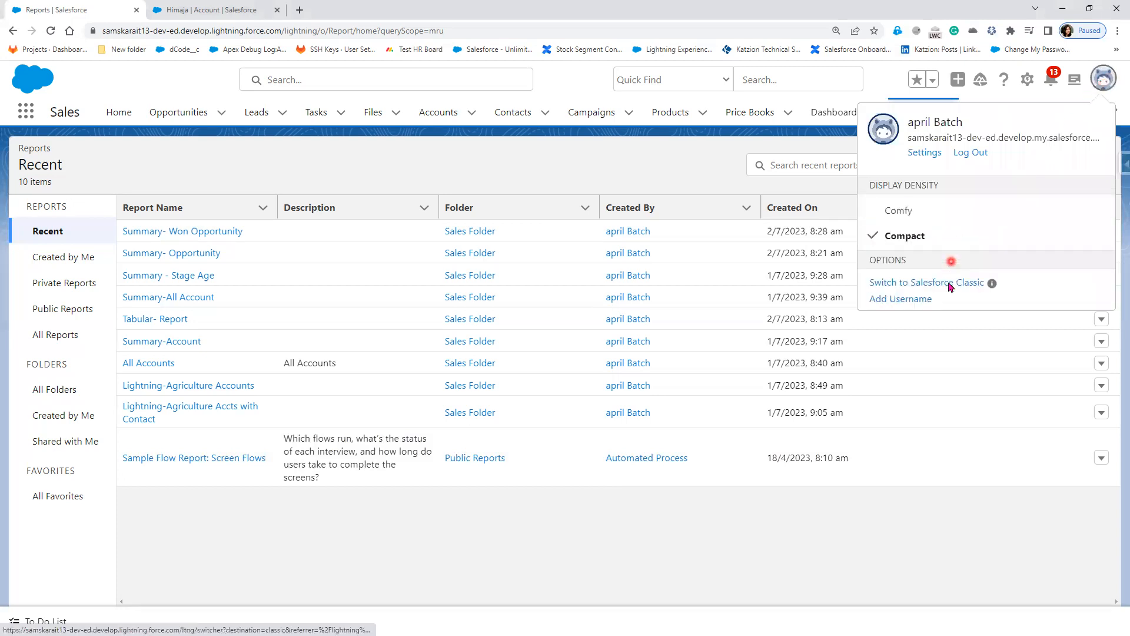
click(946, 284)
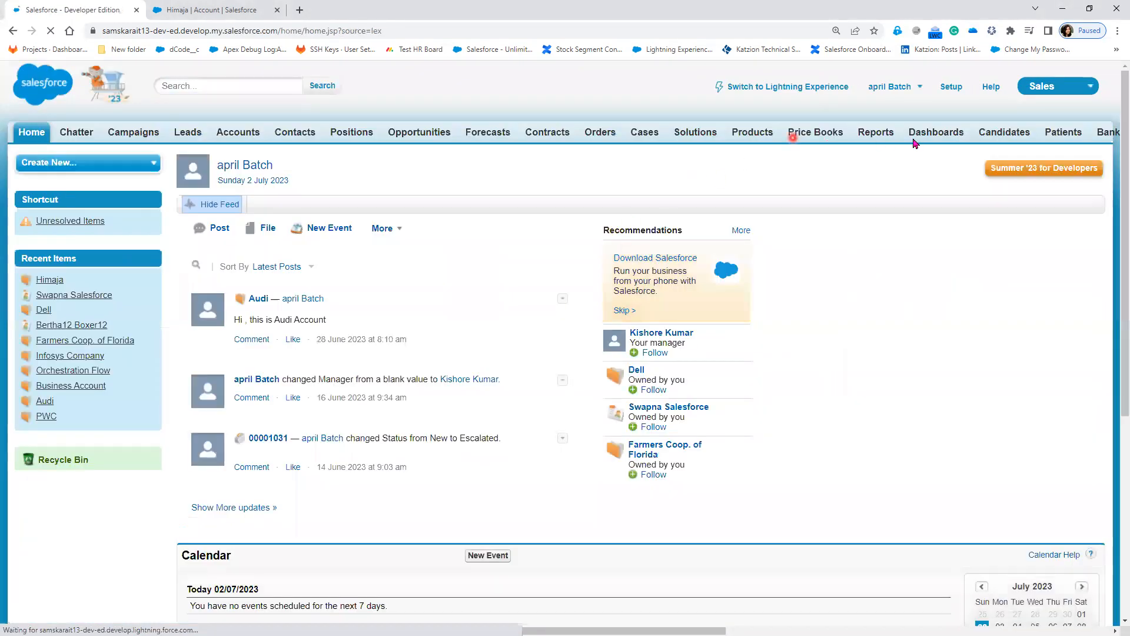
click(876, 133)
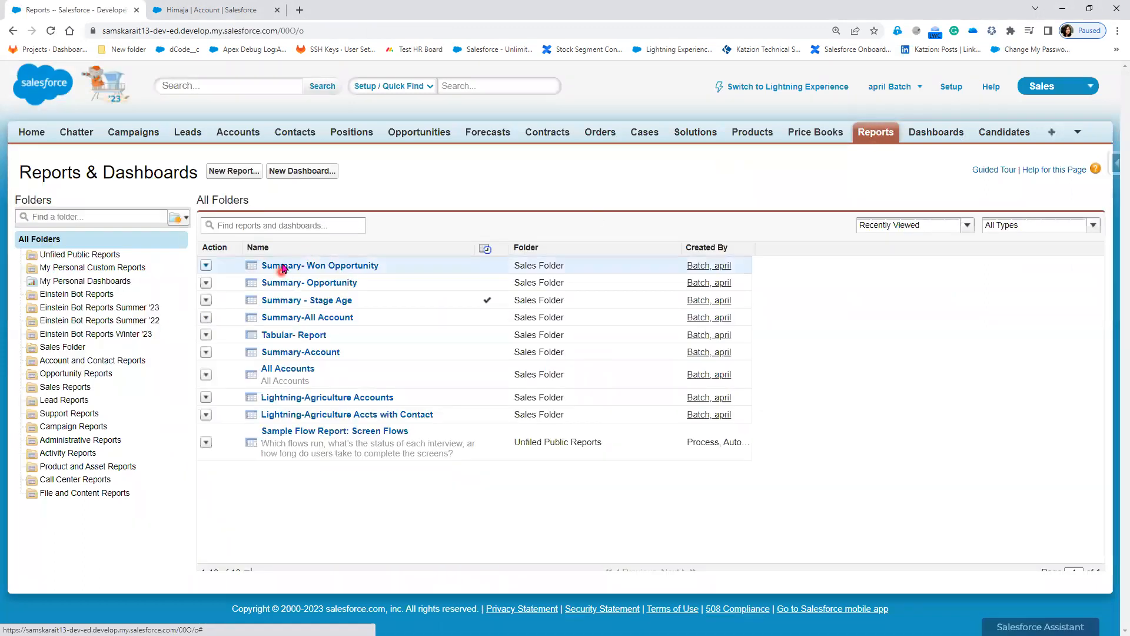
click(225, 172)
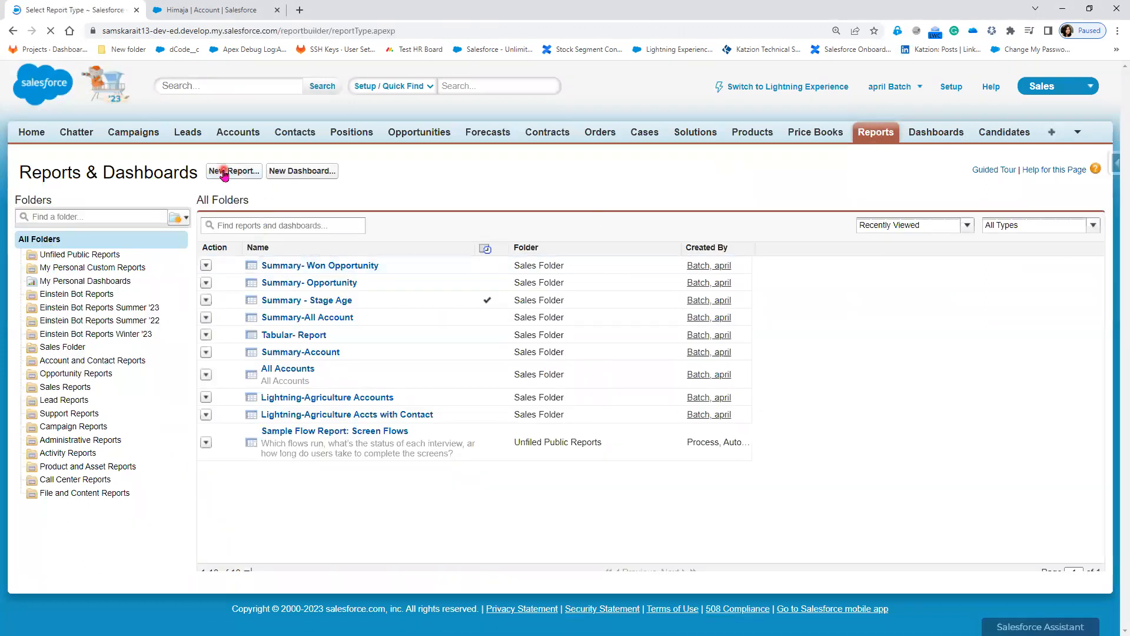
Step: Create a new report of the Accounts type and dismiss the builder tour prompt
click(207, 289)
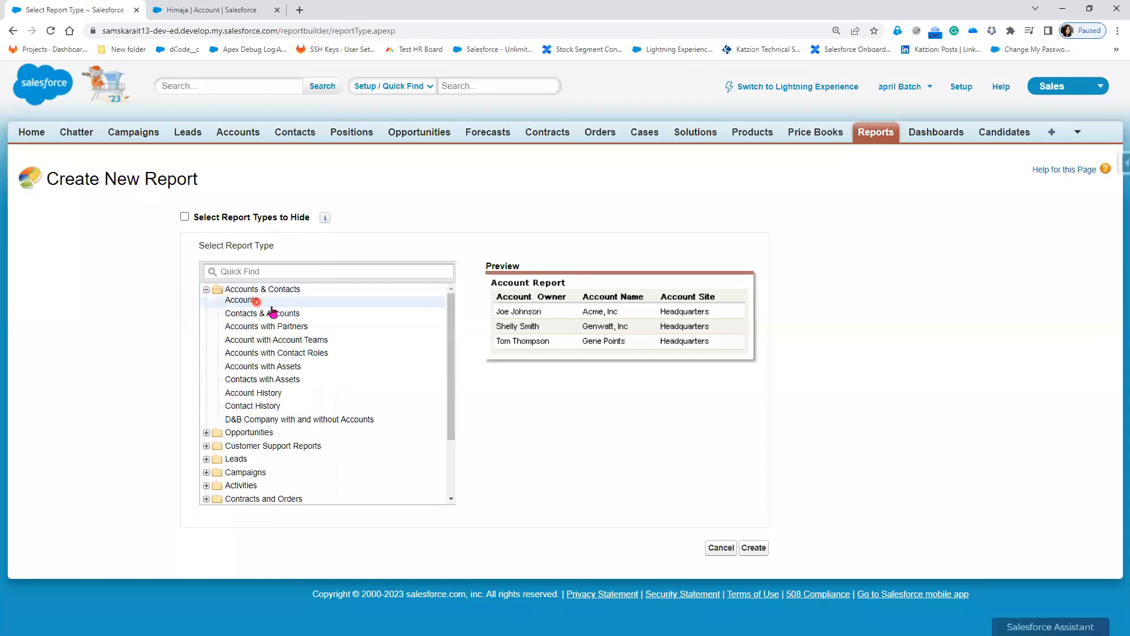
click(752, 549)
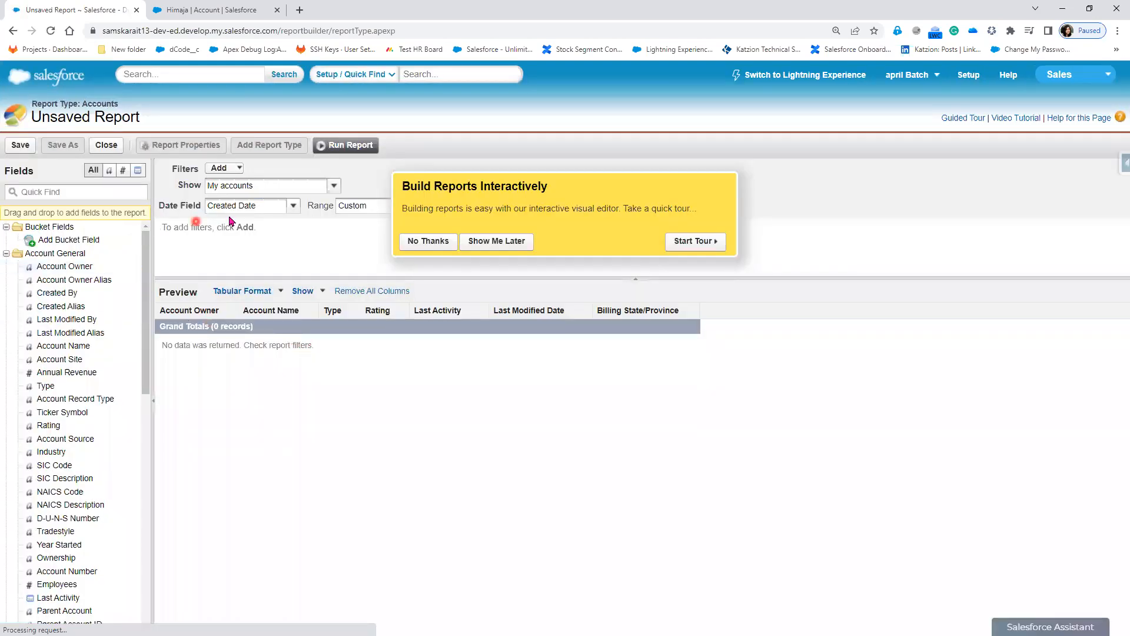
click(425, 246)
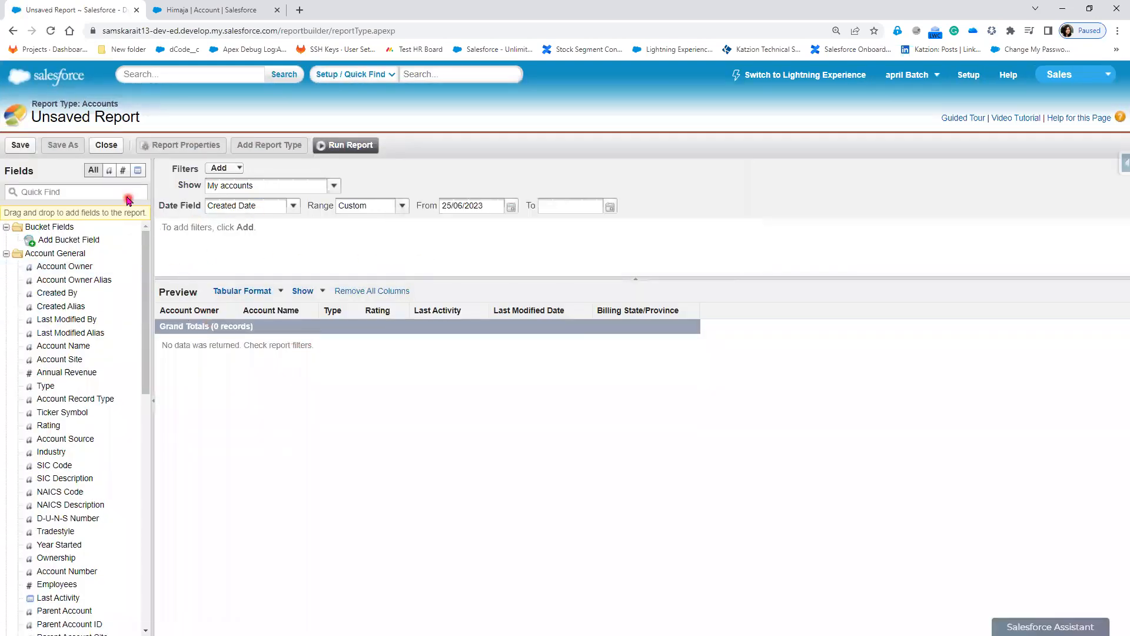
Step: Set the report to Matrix format, showing All accounts over All Time
click(272, 292)
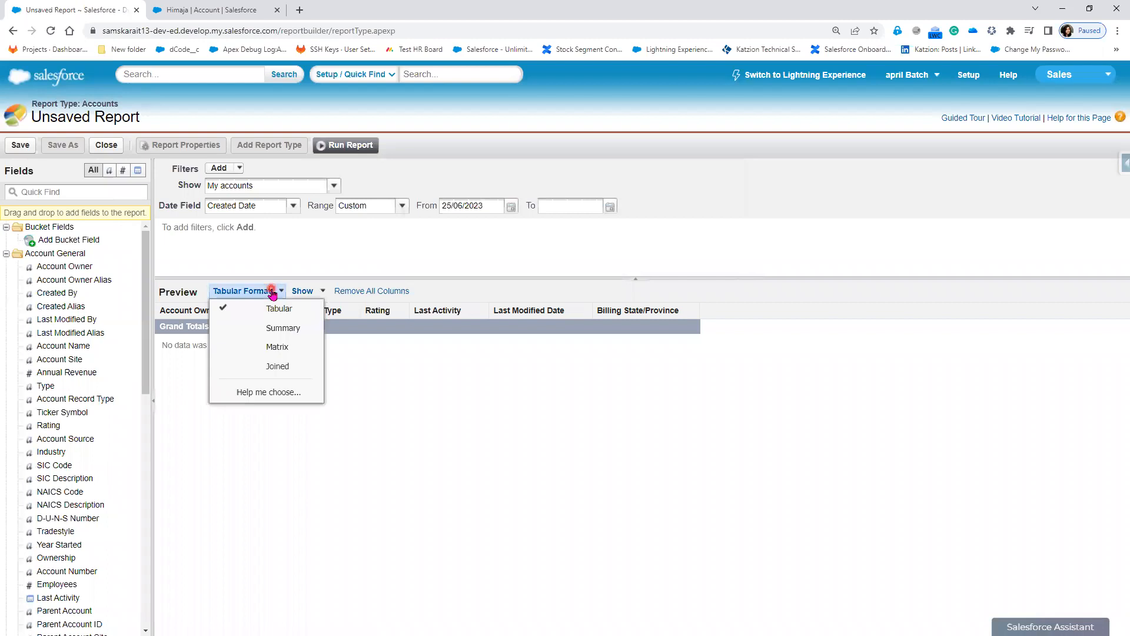
click(296, 350)
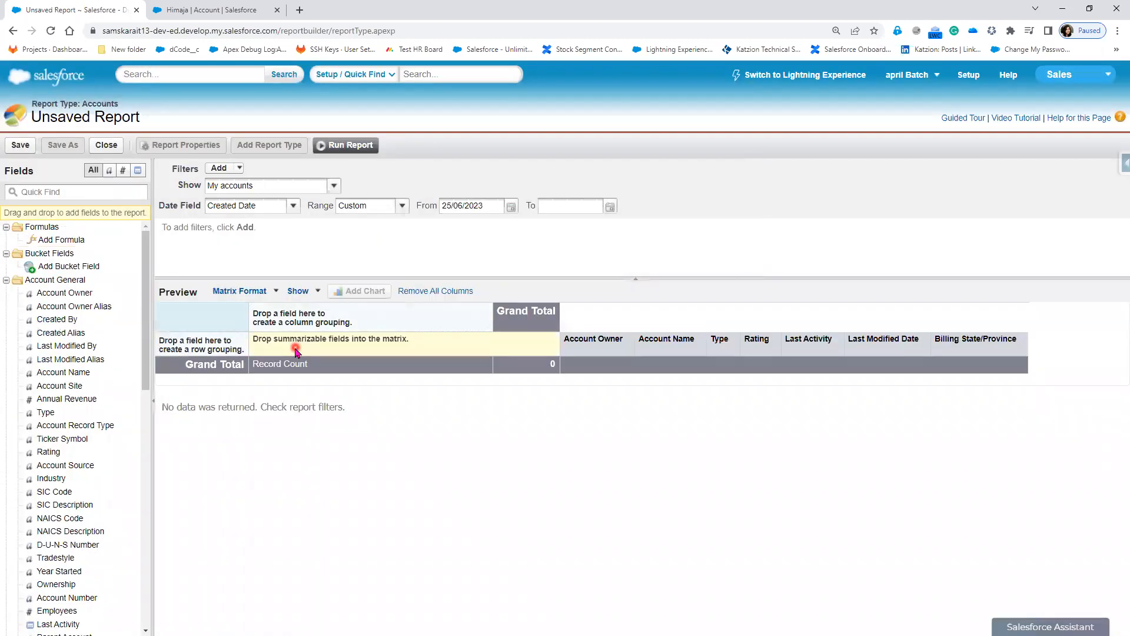
click(334, 185)
click(277, 228)
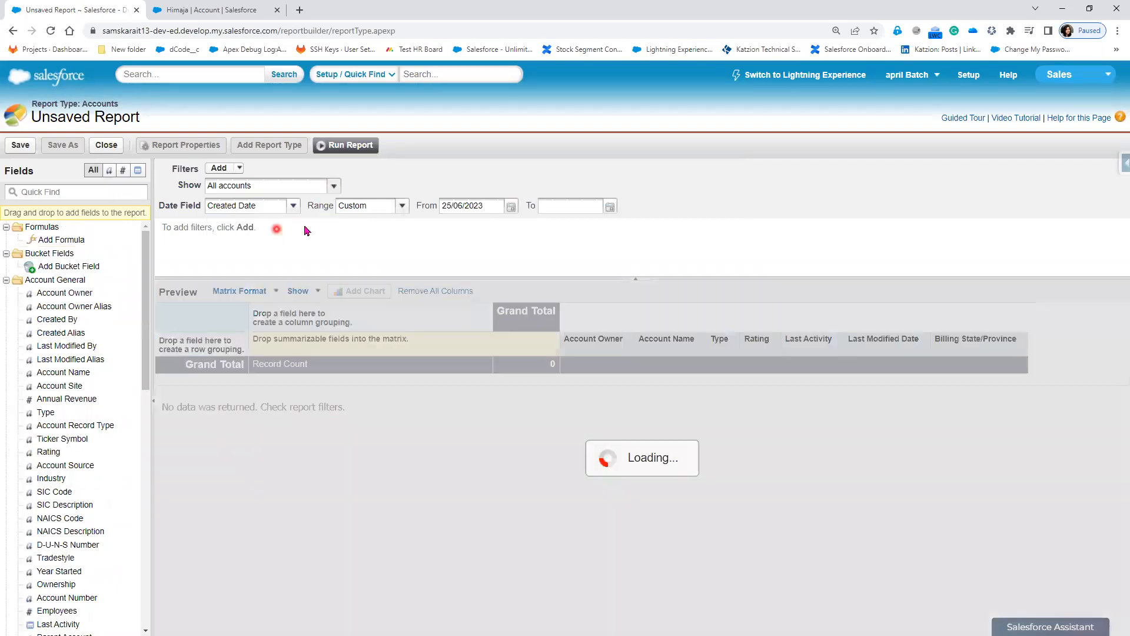
click(402, 206)
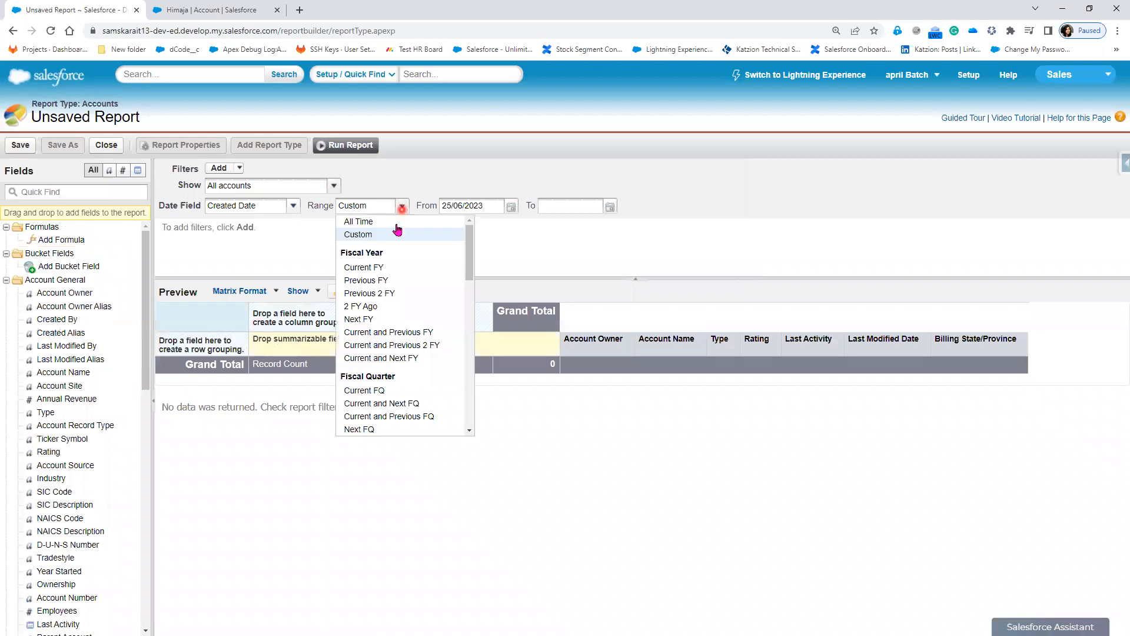
click(396, 222)
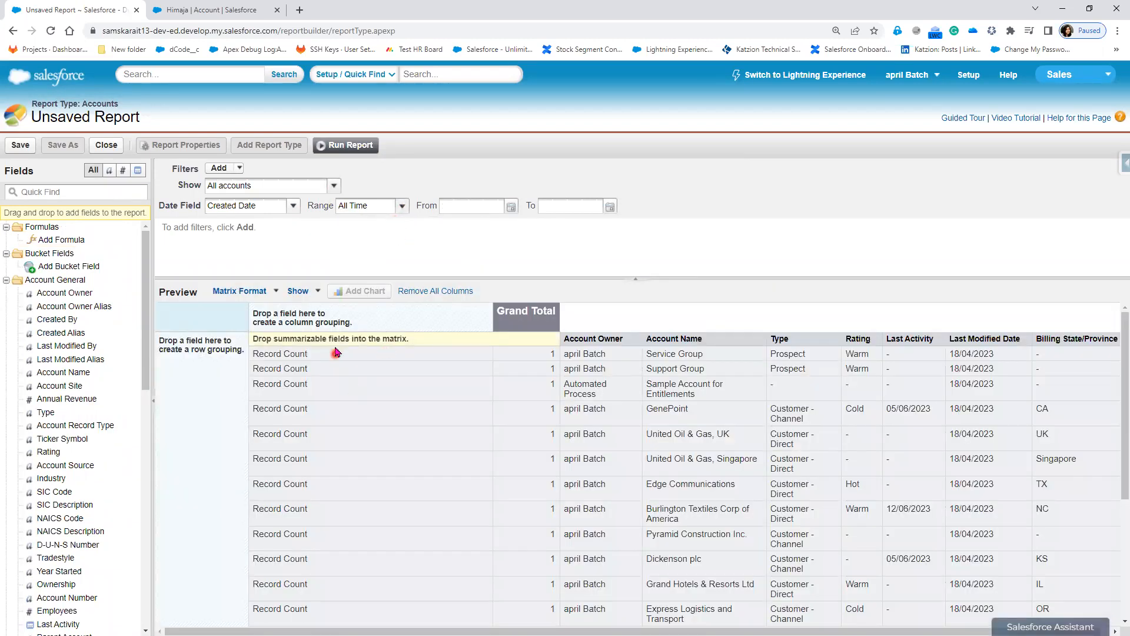
Step: Group columns by Account Owner then Account Name and rows by Type, then run the report
drag(621, 342, 296, 312)
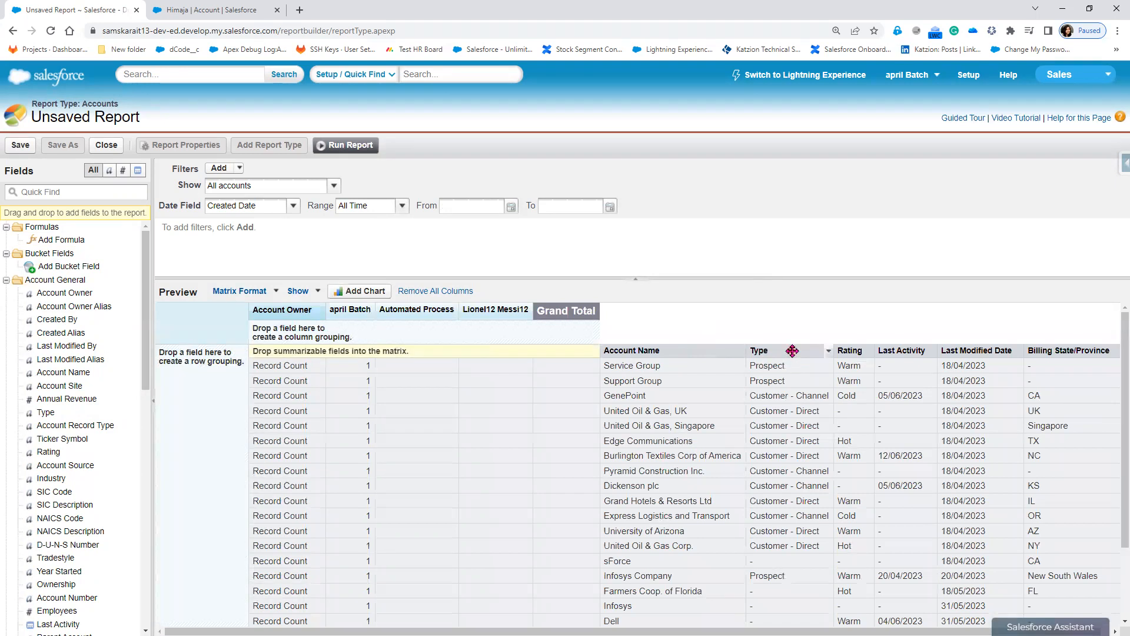
drag(307, 311, 186, 363)
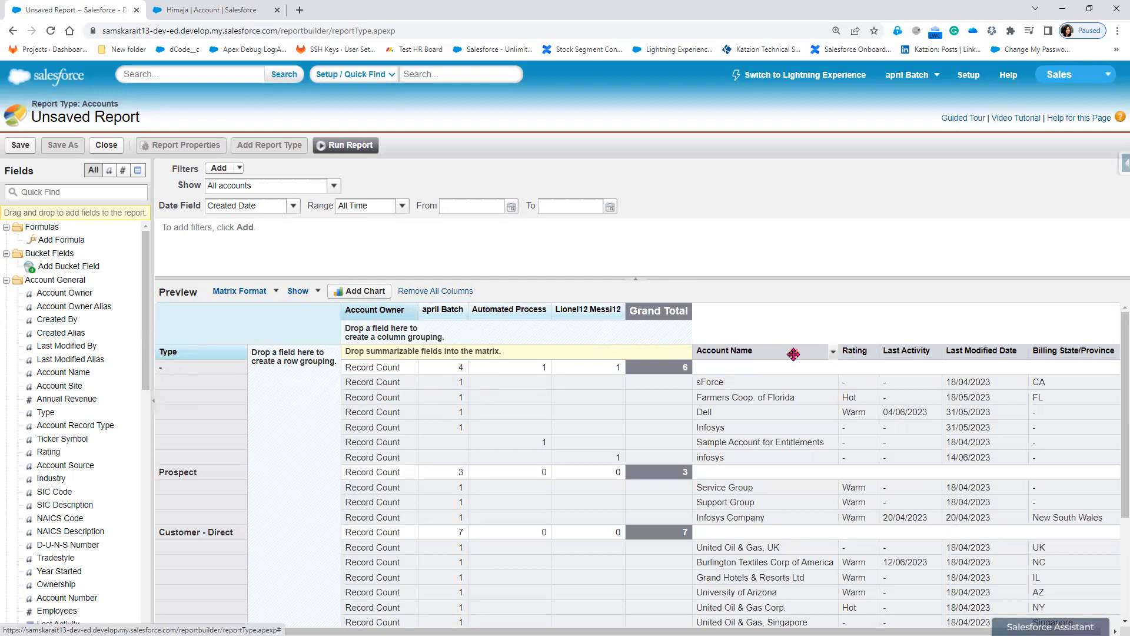
drag(793, 354, 432, 328)
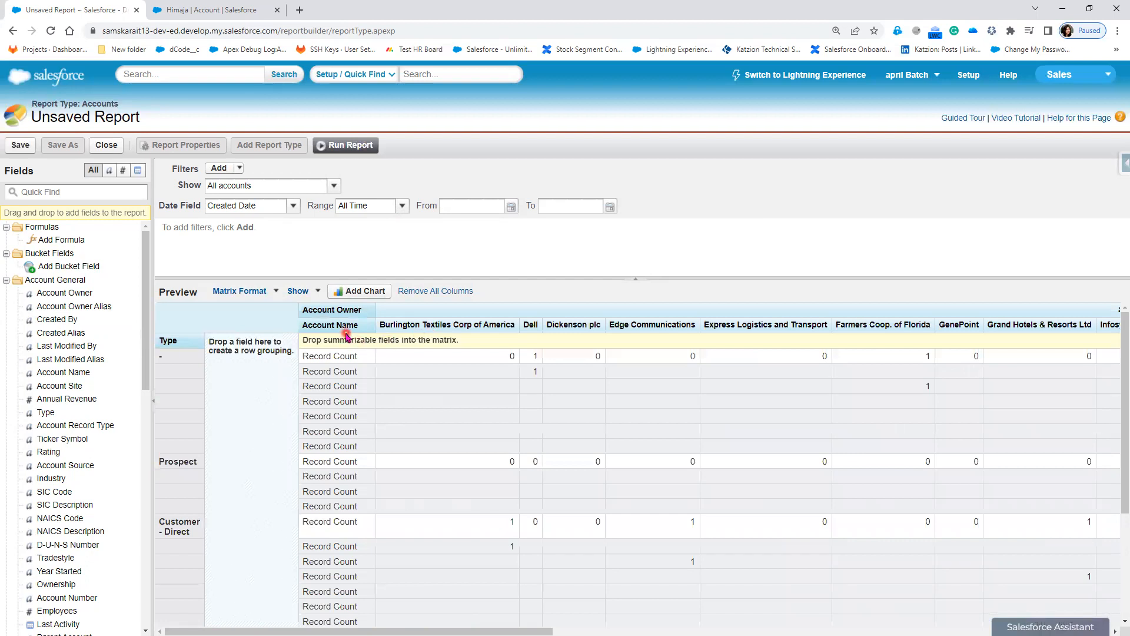
mouse_move(342, 328)
click(344, 146)
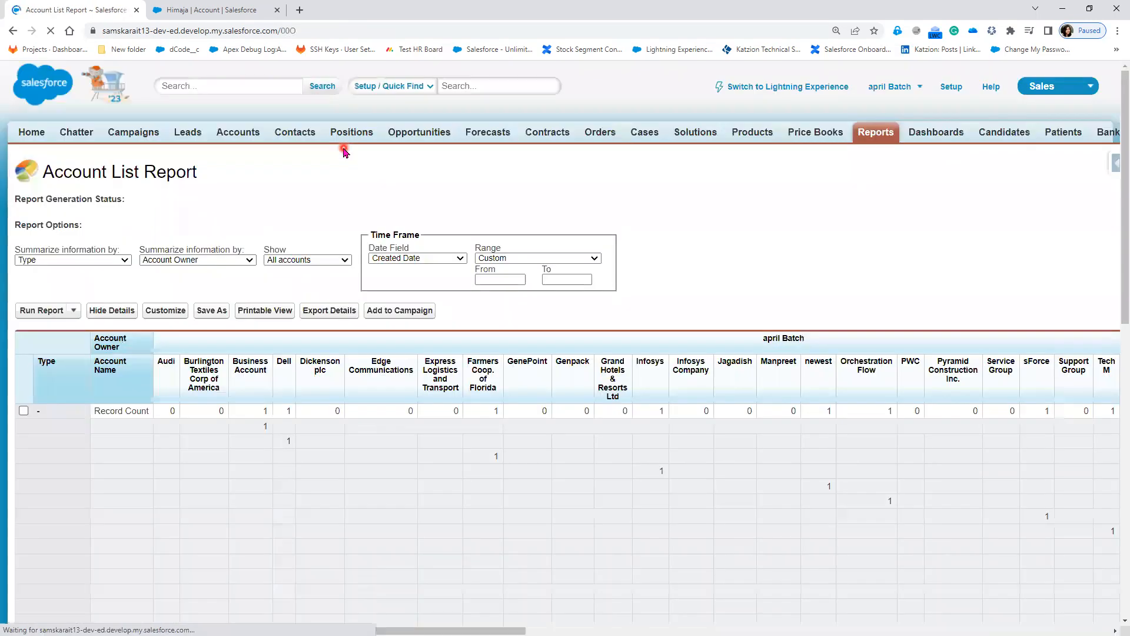
Step: Scroll vertically and horizontally through the matrix results, then return to Customize the report
scroll(420, 501, down, 1)
scroll(420, 501, down, 2)
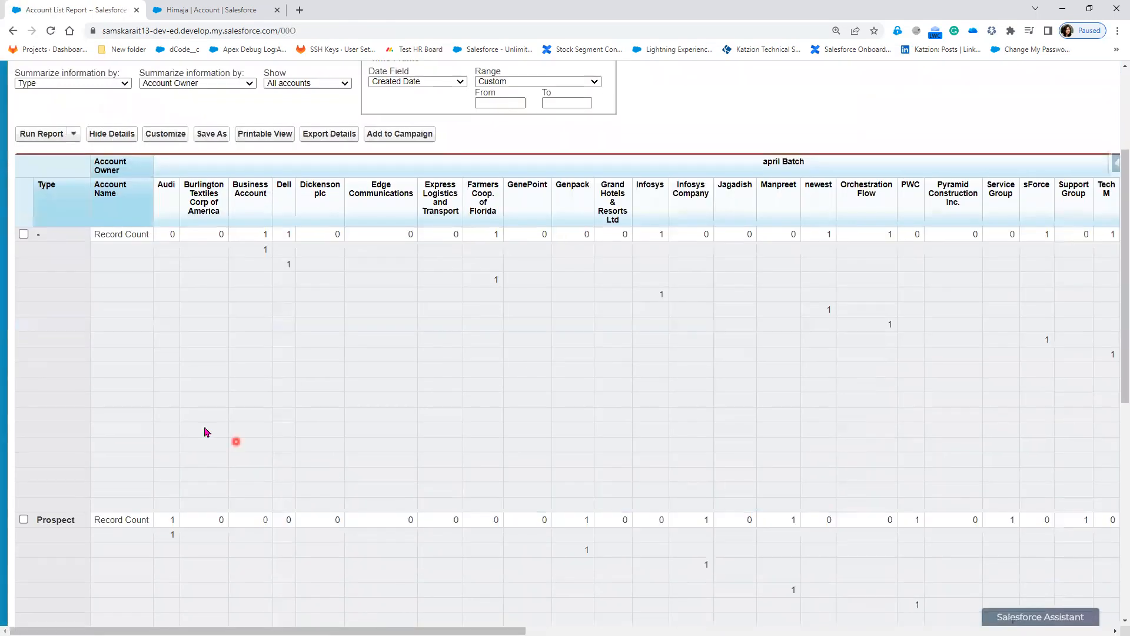
scroll(59, 547, down, 2)
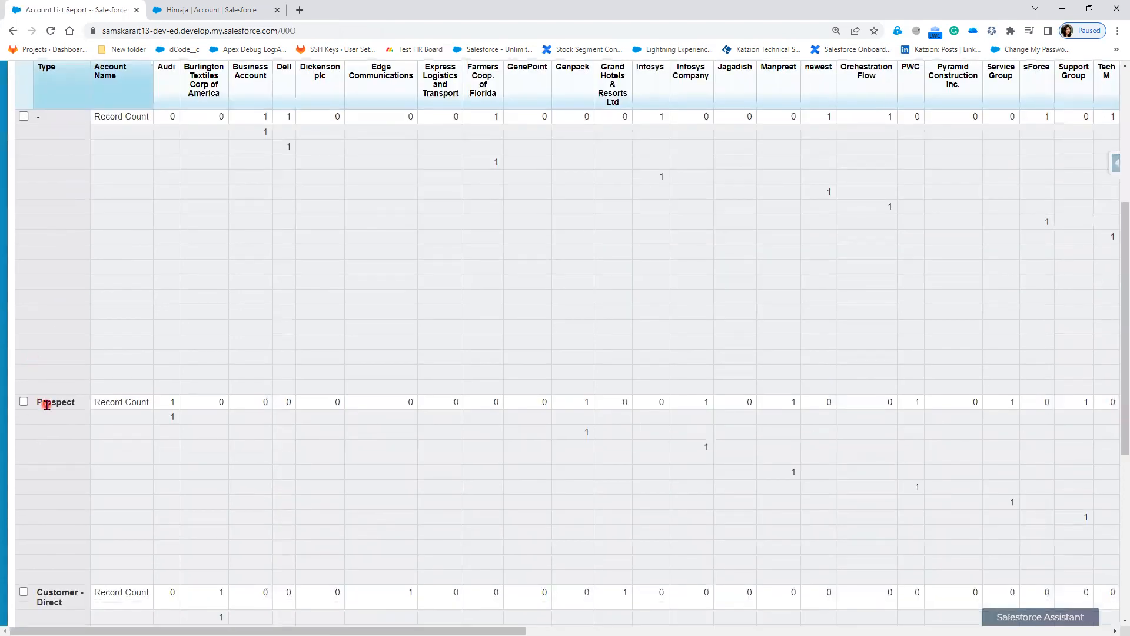
scroll(46, 405, up, 1)
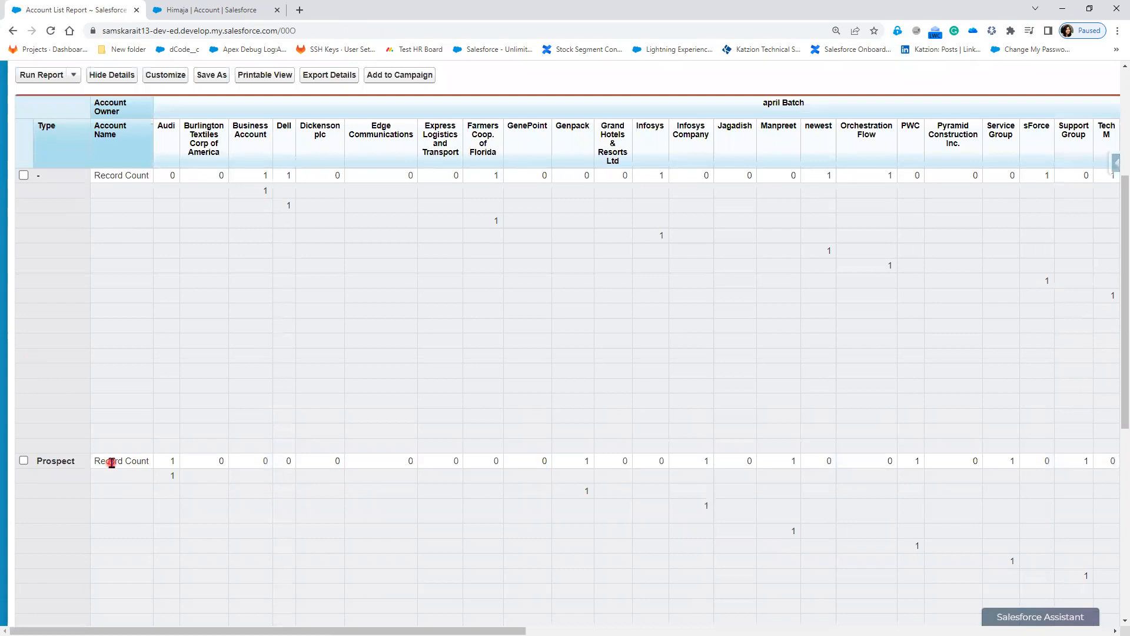
click(133, 476)
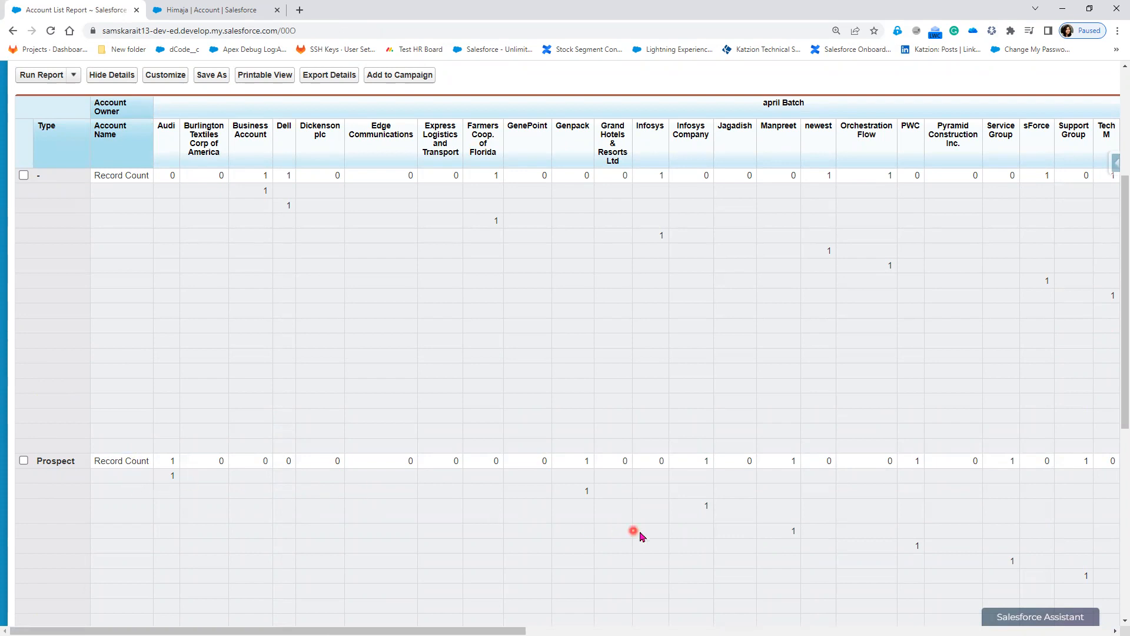
drag(499, 630, 1030, 632)
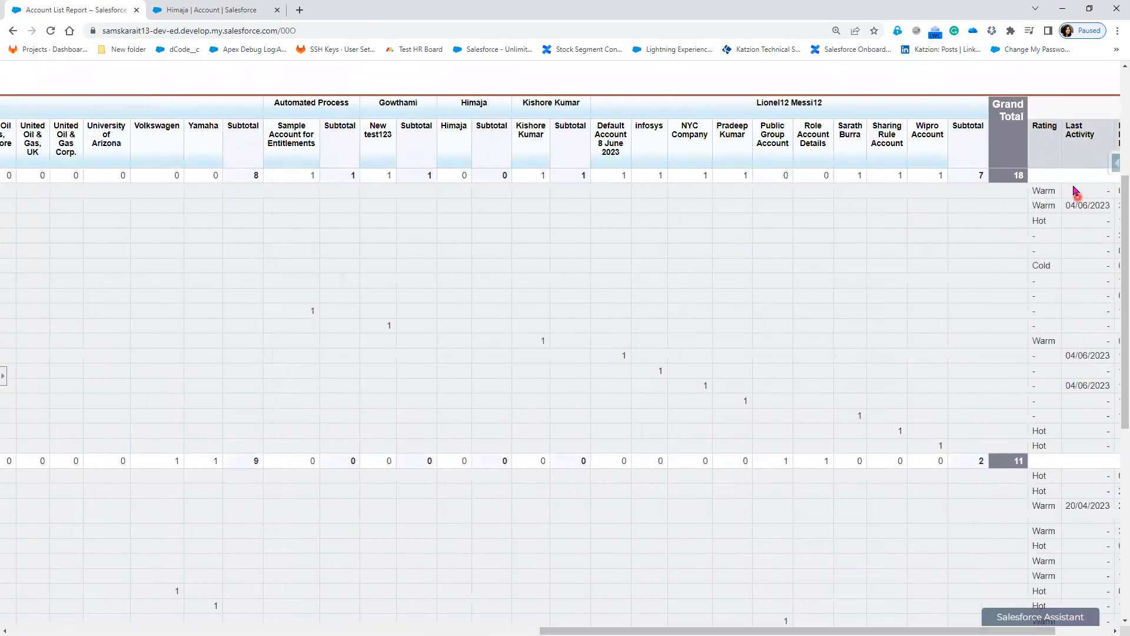
drag(750, 633, 212, 624)
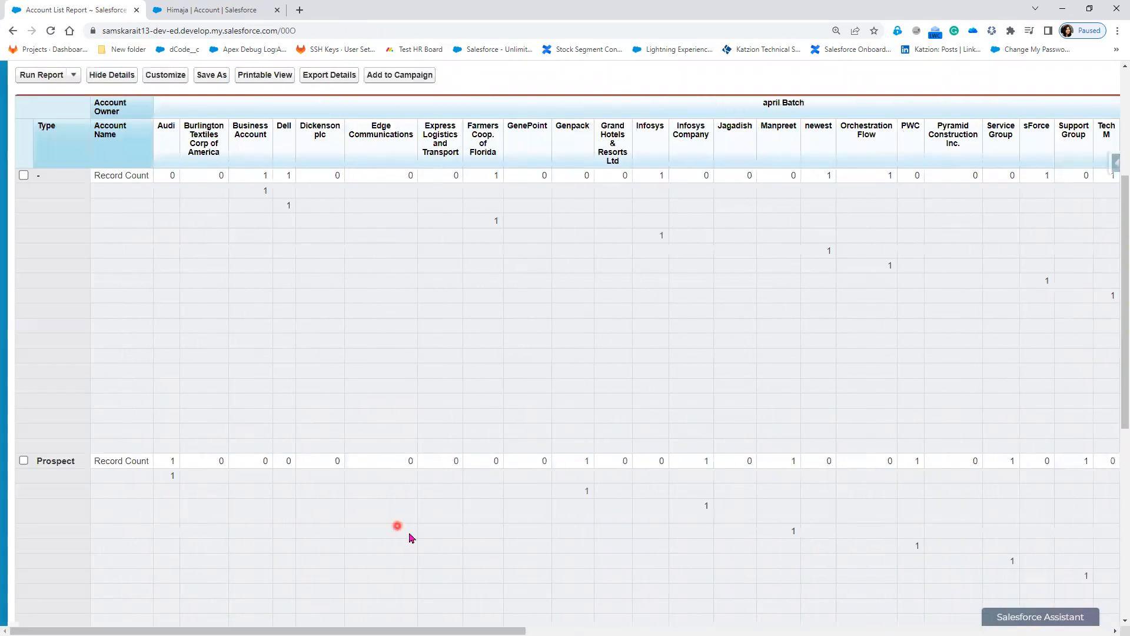
scroll(371, 495, up, 4)
click(153, 253)
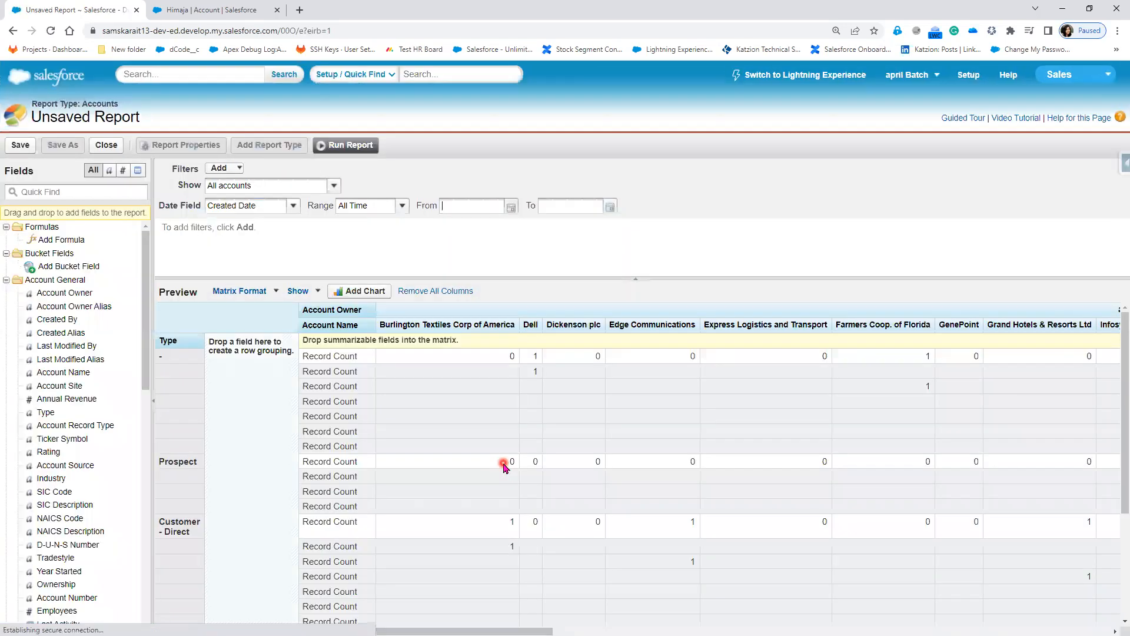
Step: Remove the Account Name column grouping and add Rating beneath Account Owner
drag(340, 326, 64, 385)
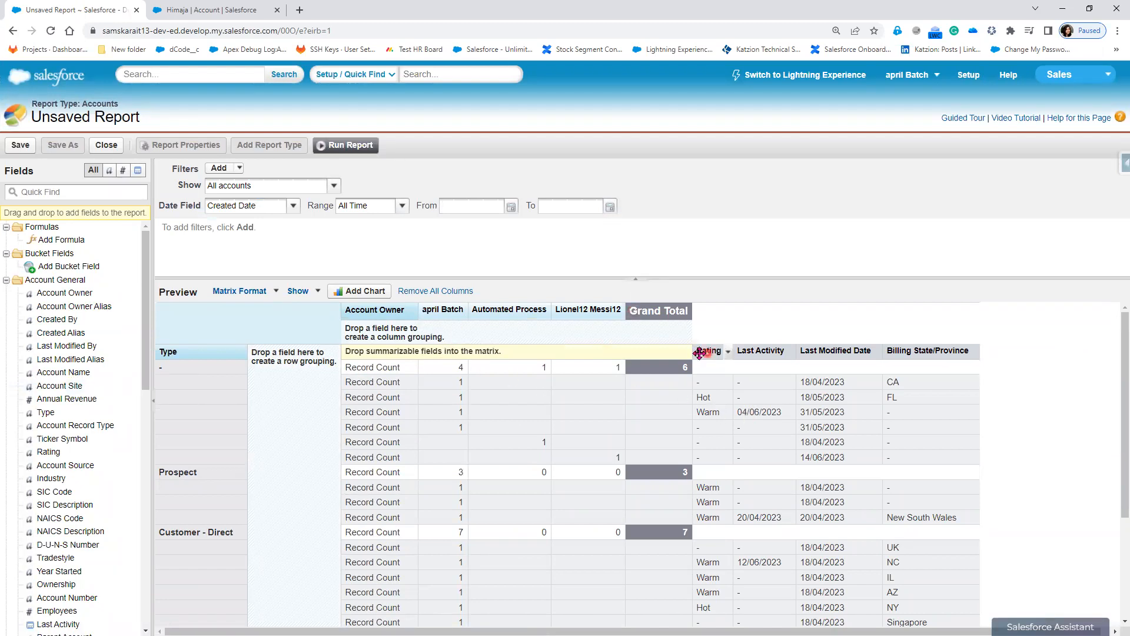
click(451, 332)
click(371, 309)
drag(372, 340, 427, 351)
drag(711, 352, 382, 352)
drag(804, 351, 394, 337)
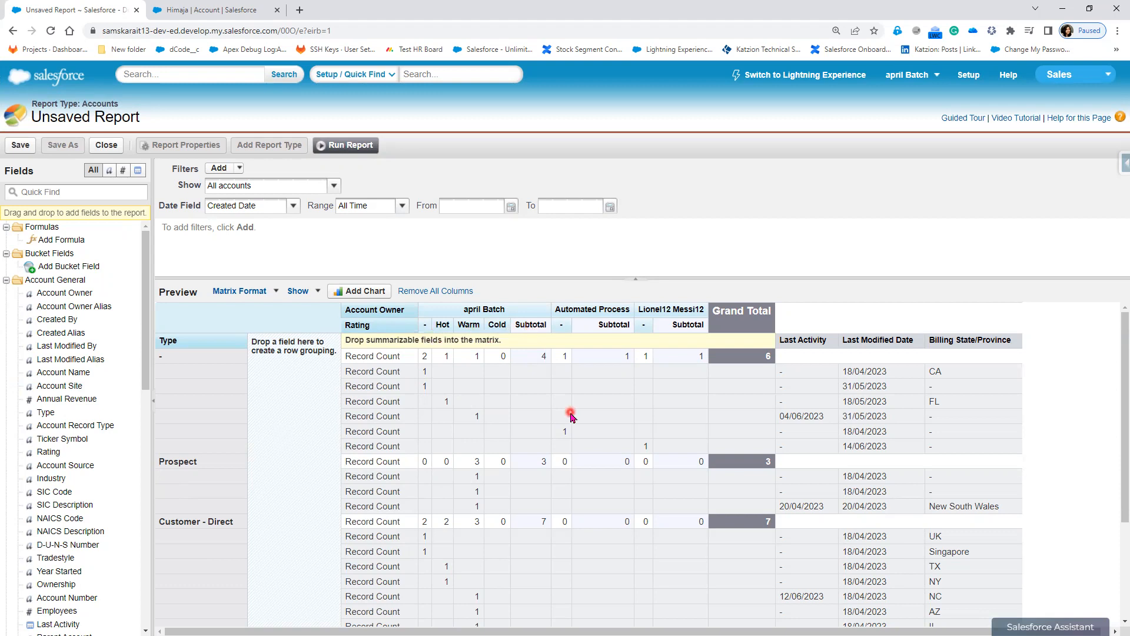
Step: Run the report to review Type counts across owner and Rating columns, then reopen it for editing
click(351, 147)
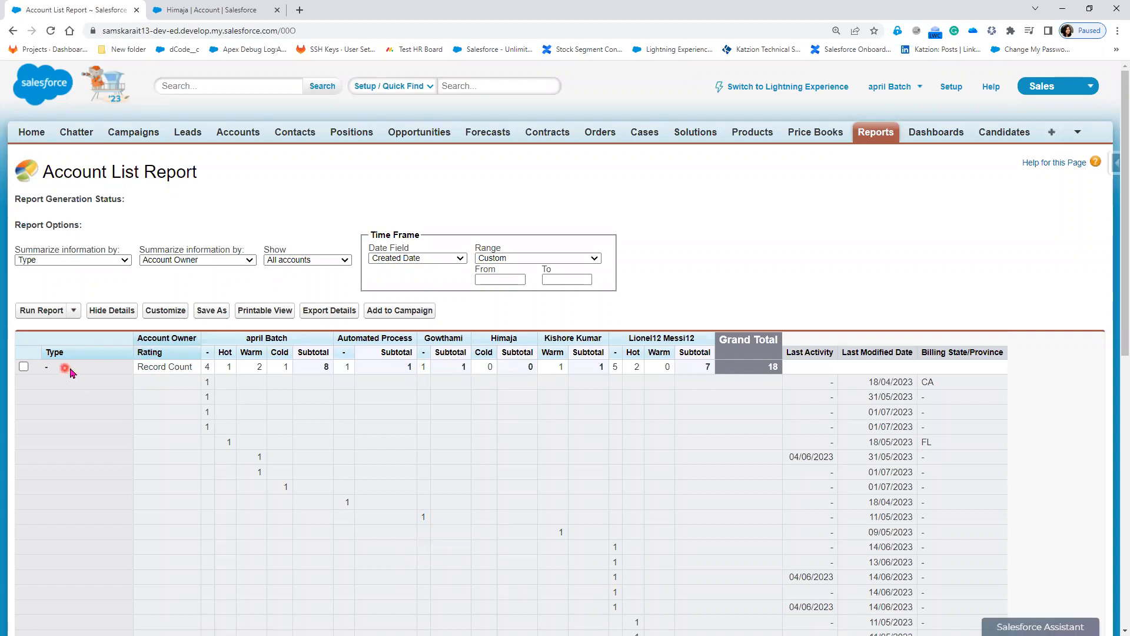
scroll(236, 570, down, 3)
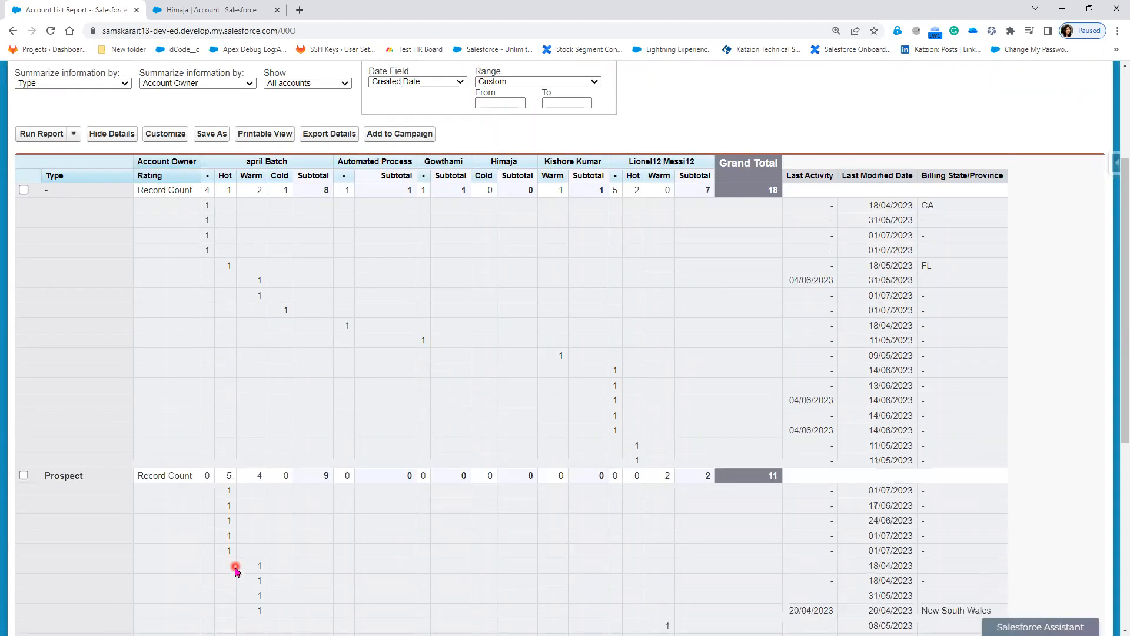
scroll(236, 570, up, 1)
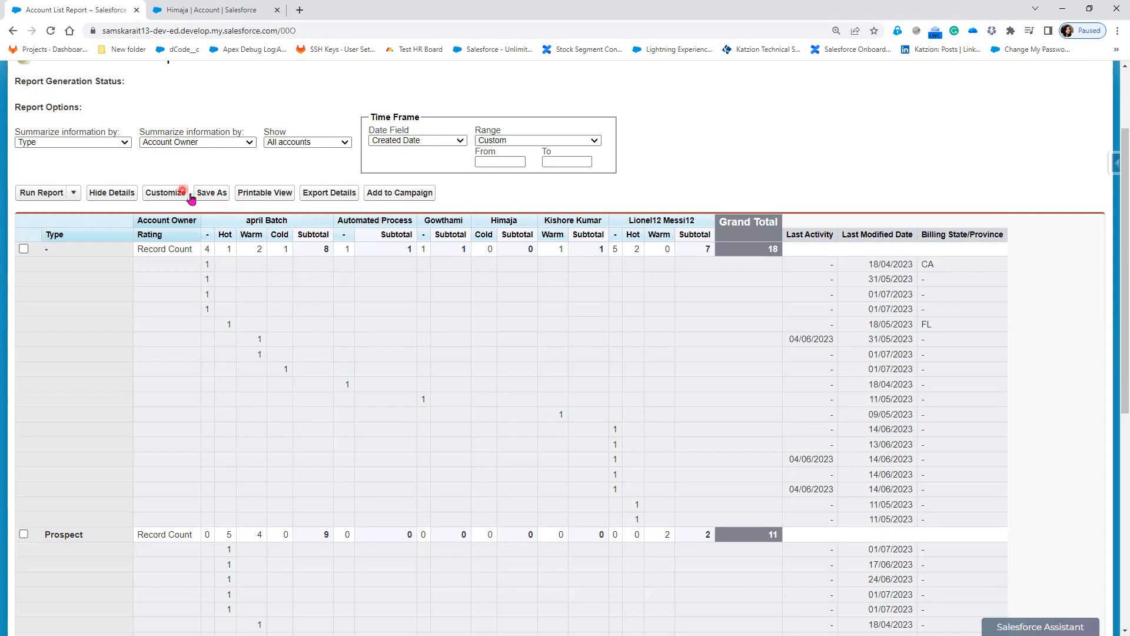
click(164, 194)
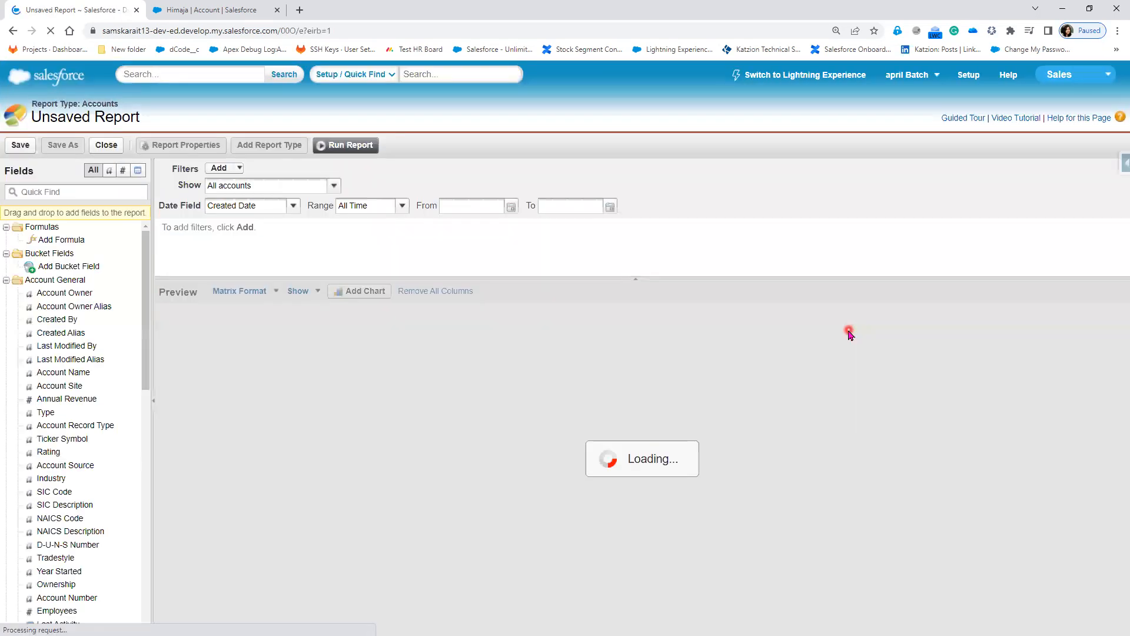
Step: Remove the Last Activity, Last Modified Date and Billing State/Province columns, then run the report
drag(773, 339, 80, 353)
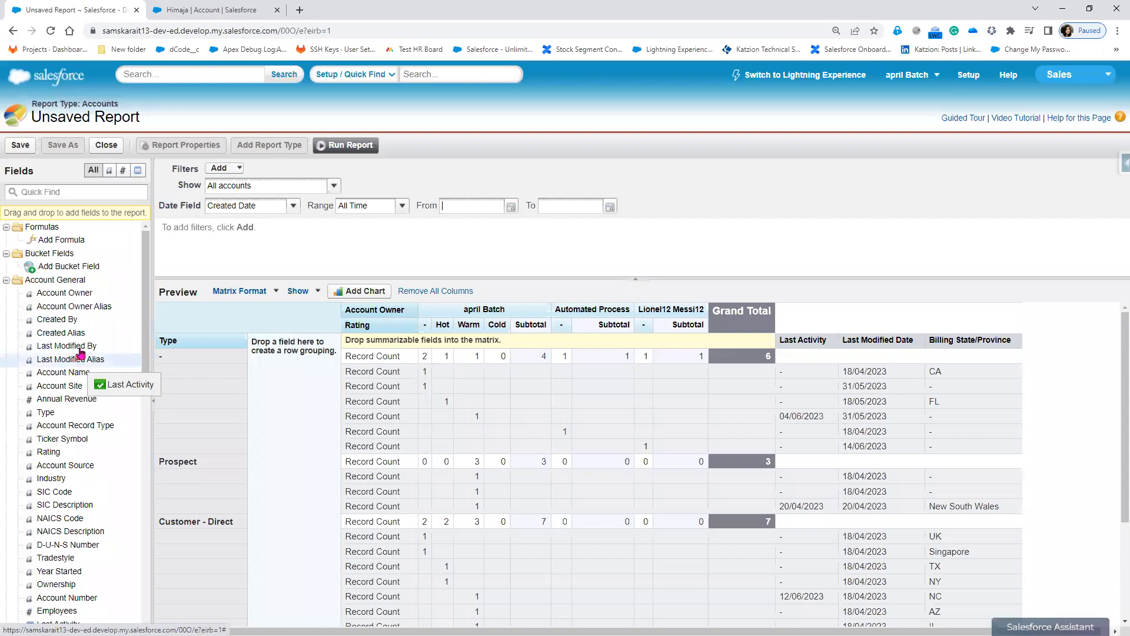
drag(842, 340, 77, 377)
drag(789, 337, 26, 300)
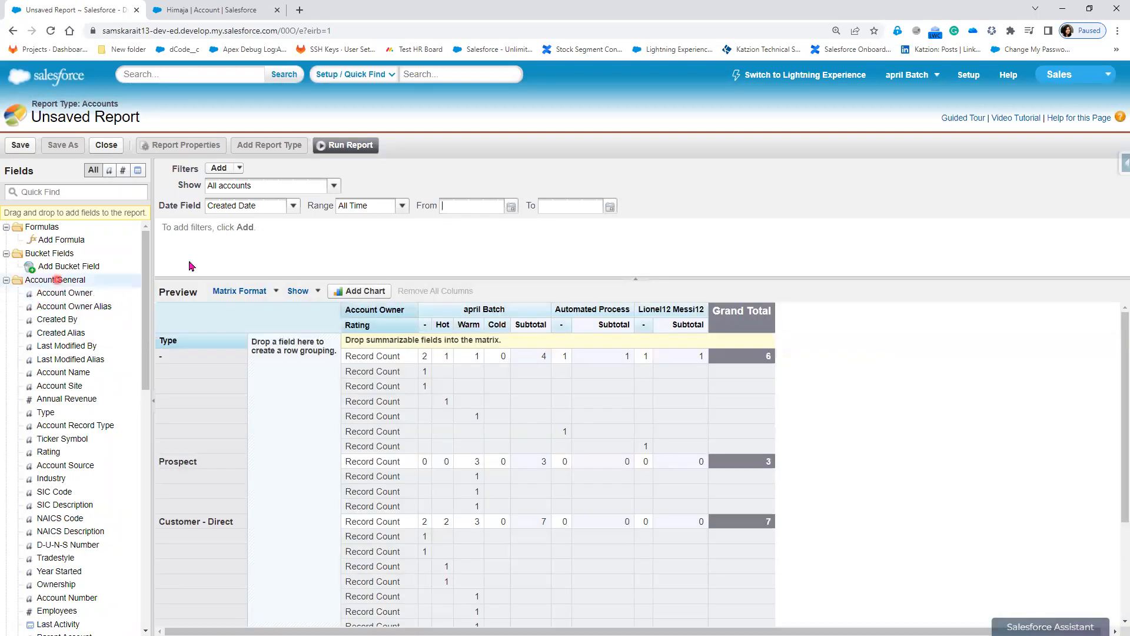
click(343, 147)
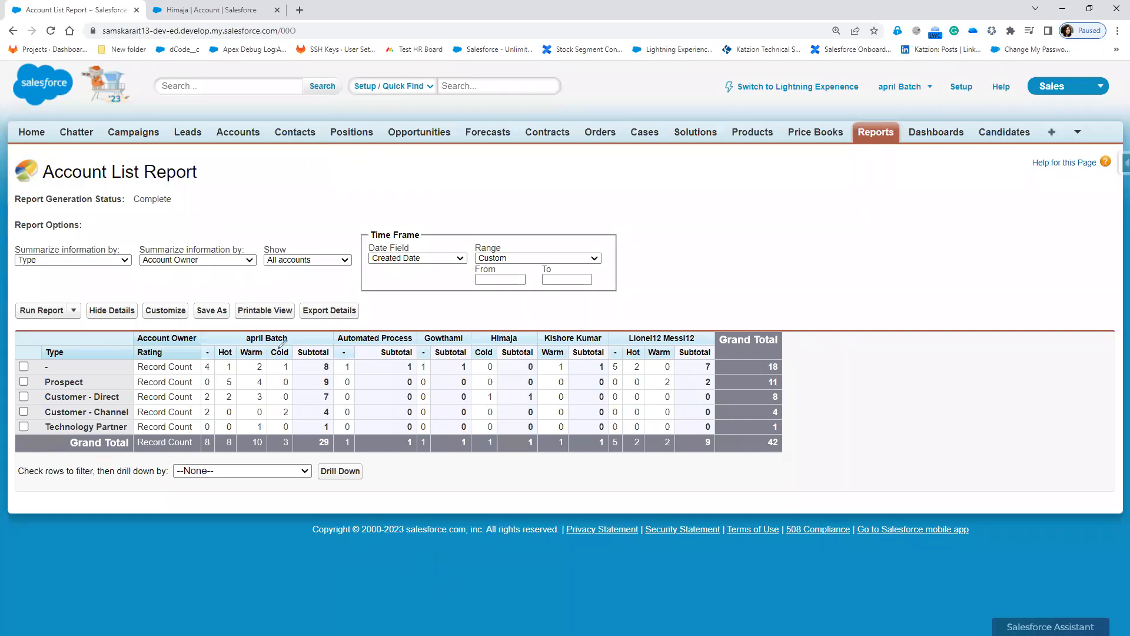
Step: Circle the Type heading and each owner heading in red, marking the first owner's Prospect Warm count of 4
mouse_move(81, 354)
mouse_down()
mouse_move(76, 341)
mouse_move(27, 345)
mouse_move(70, 359)
mouse_move(88, 352)
mouse_move(130, 407)
mouse_move(134, 436)
mouse_up()
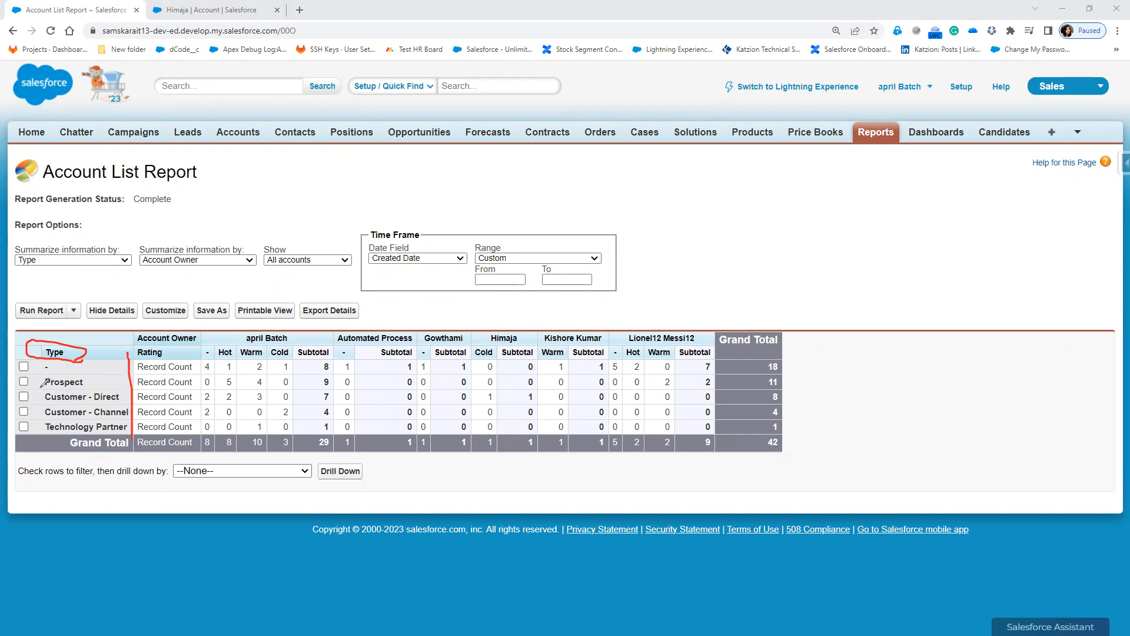
drag(36, 396, 97, 394)
mouse_move(268, 325)
mouse_down()
mouse_move(235, 334)
mouse_move(301, 336)
mouse_move(265, 327)
mouse_up()
mouse_move(340, 324)
mouse_down()
mouse_move(337, 341)
mouse_move(422, 329)
mouse_move(340, 322)
mouse_up()
mouse_move(421, 327)
mouse_down()
mouse_move(439, 345)
mouse_move(454, 328)
mouse_move(419, 328)
mouse_move(508, 345)
mouse_move(515, 326)
mouse_move(482, 327)
mouse_move(597, 346)
mouse_move(613, 330)
mouse_move(546, 327)
mouse_up()
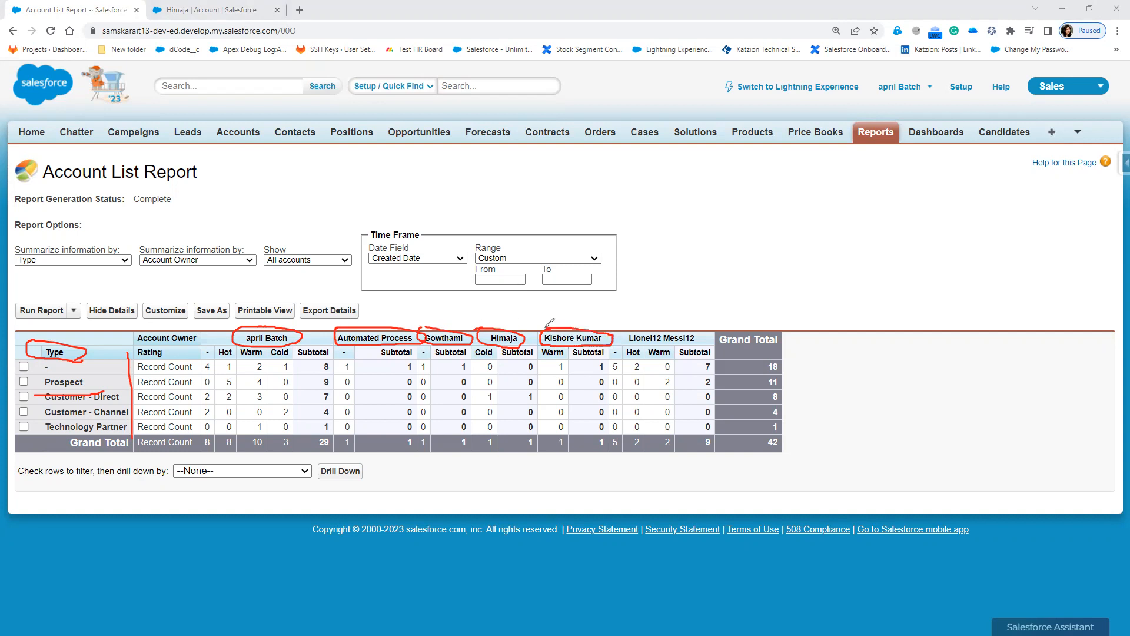
mouse_move(643, 325)
mouse_down()
mouse_move(624, 337)
mouse_move(707, 341)
mouse_move(710, 331)
mouse_move(636, 326)
mouse_up()
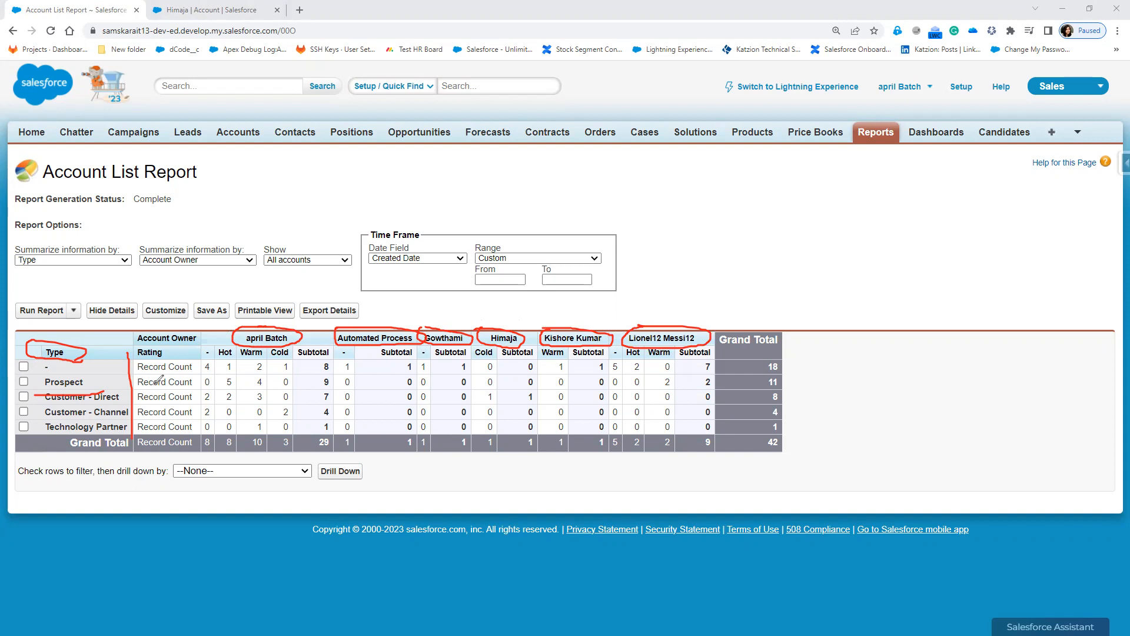
drag(139, 386, 192, 384)
drag(261, 378, 230, 399)
Step: Underline the Prospect row's zero counts and the last owner's subtotal of 2, erasing stray marks
drag(486, 387, 494, 387)
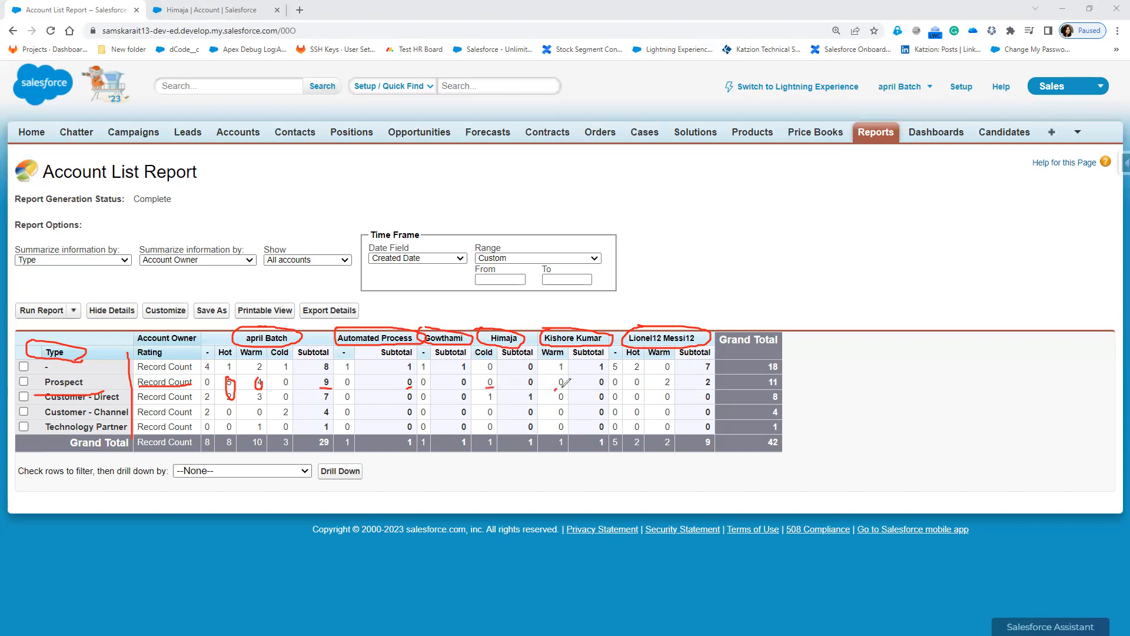
drag(613, 388, 621, 387)
drag(702, 385, 718, 385)
drag(522, 387, 540, 386)
drag(458, 389, 471, 388)
drag(563, 386, 557, 386)
drag(627, 386, 596, 415)
Step: Circle the Prospect subtotals 2 and 9 and mark the grand total of 11
drag(599, 387, 603, 388)
mouse_move(719, 375)
mouse_down()
mouse_move(704, 372)
mouse_move(714, 380)
mouse_up()
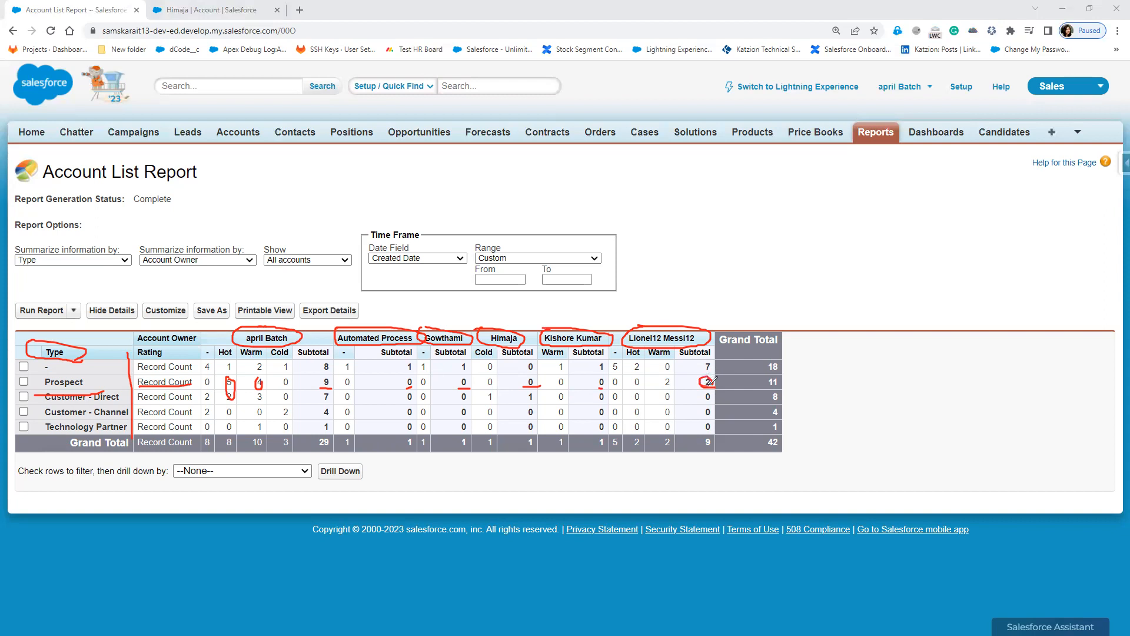
mouse_move(327, 374)
mouse_down()
mouse_move(313, 384)
mouse_move(331, 380)
mouse_up()
drag(778, 382, 822, 379)
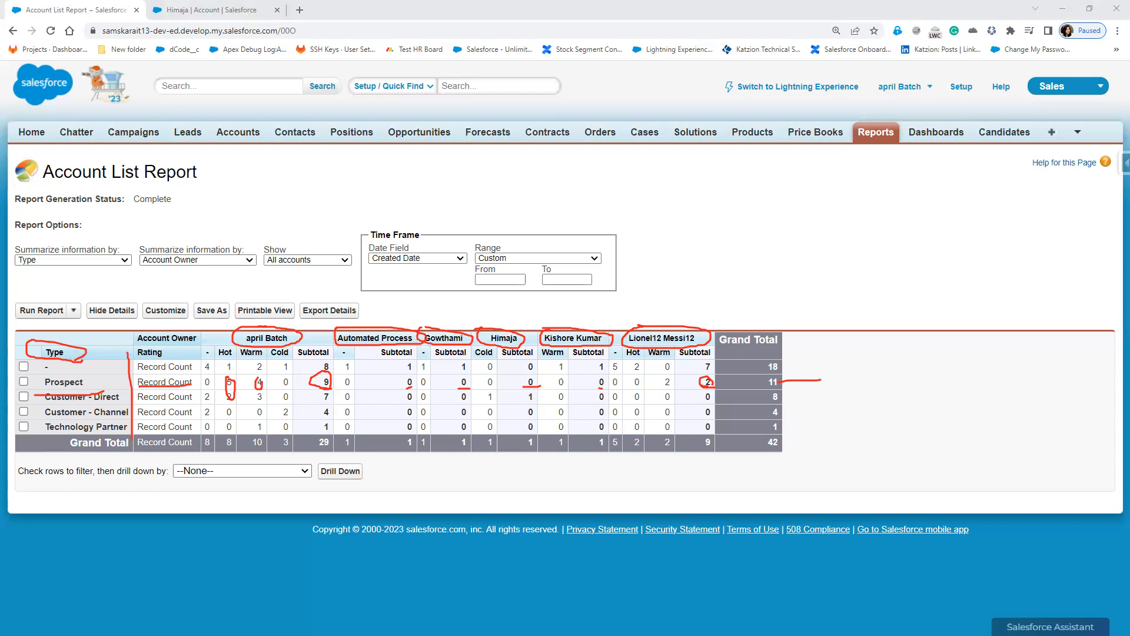
Step: Save the report as 'Matrix Report' in Sales Folder
key(Escape)
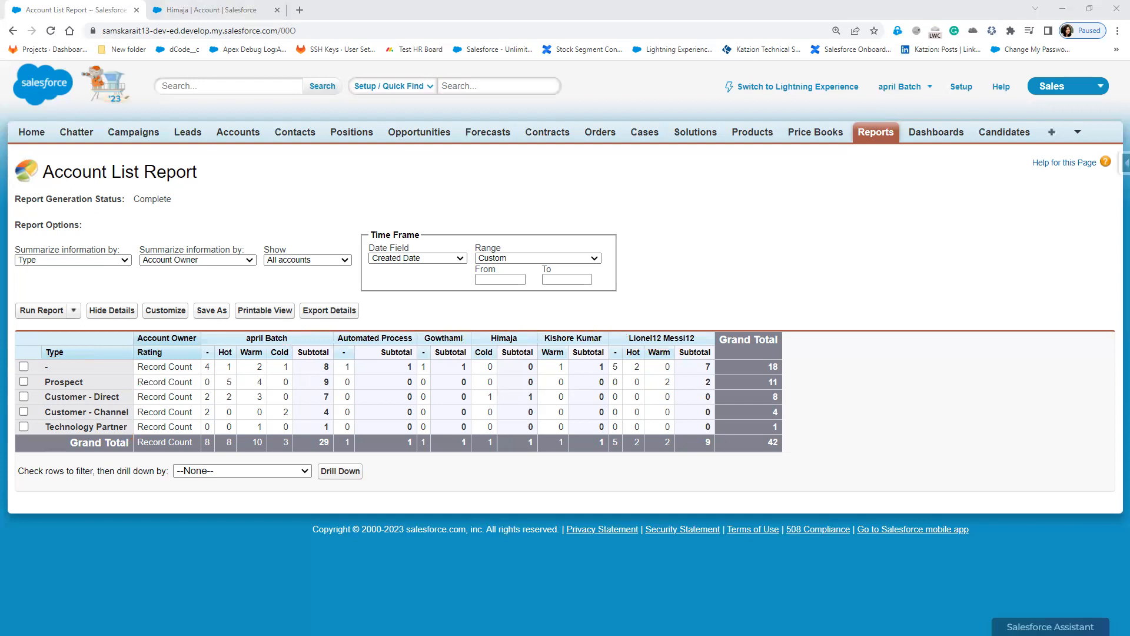
click(207, 312)
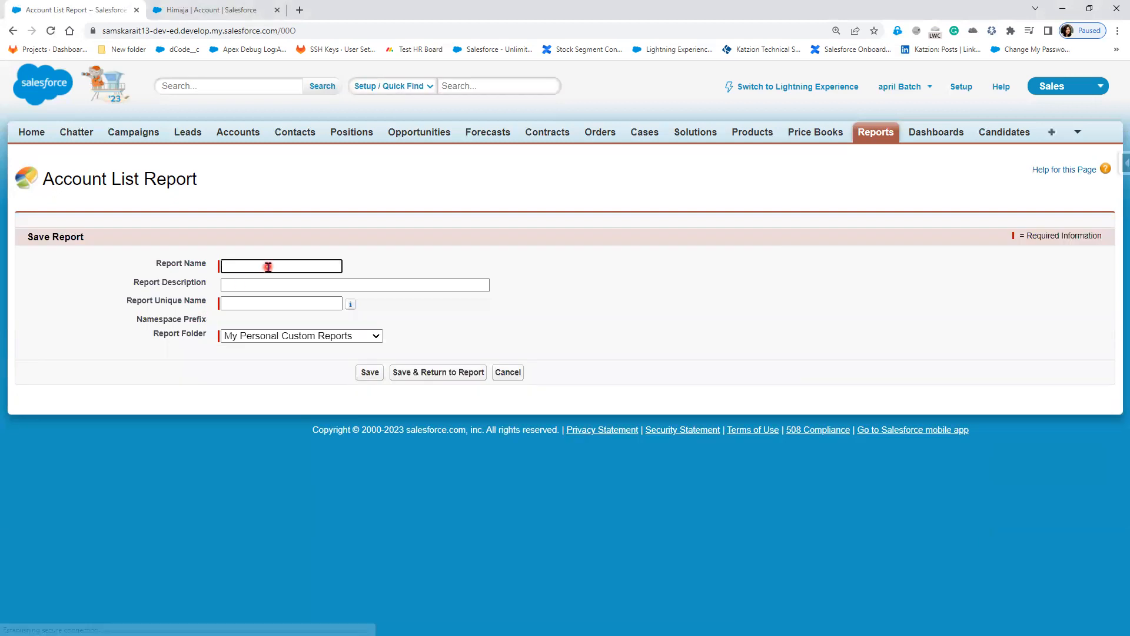
text(Matrix Report)
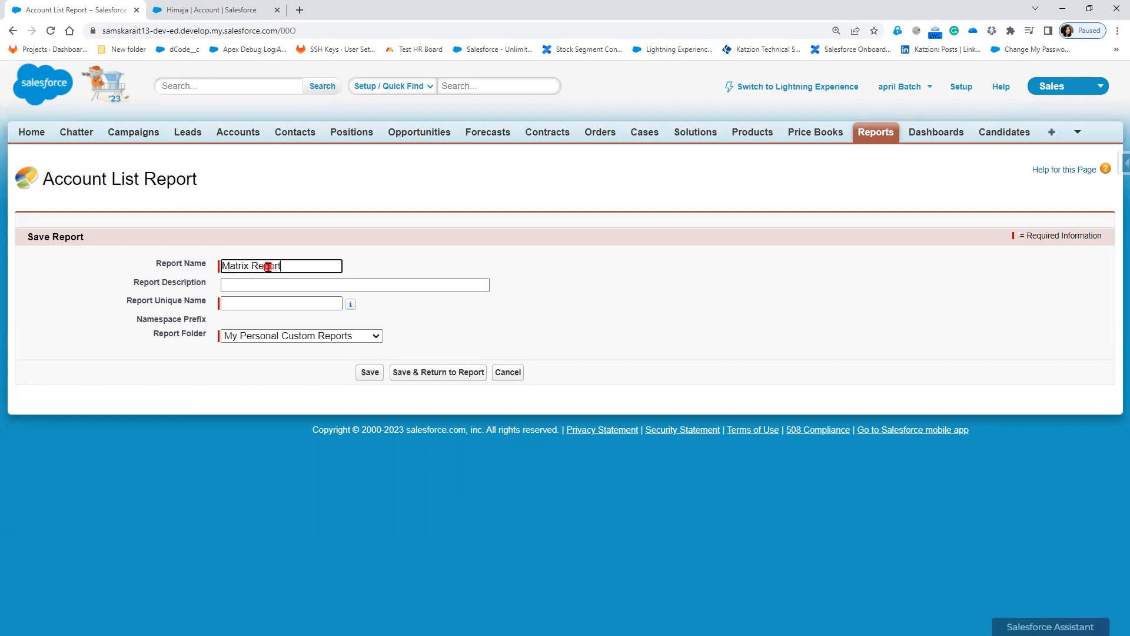
key(Tab)
click(345, 336)
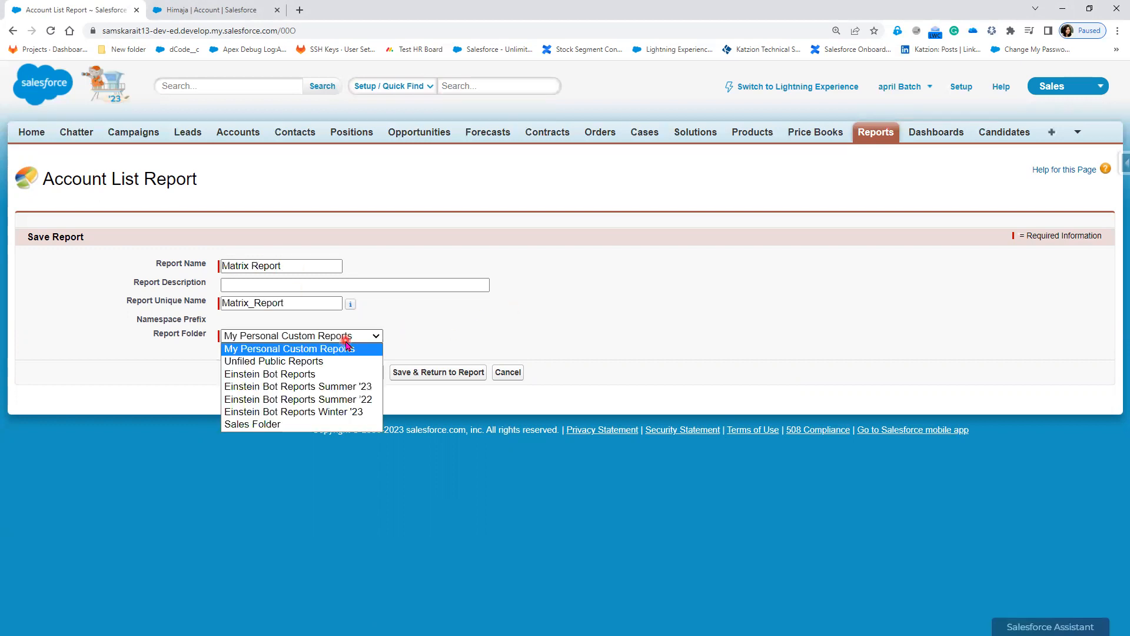
click(259, 424)
click(369, 374)
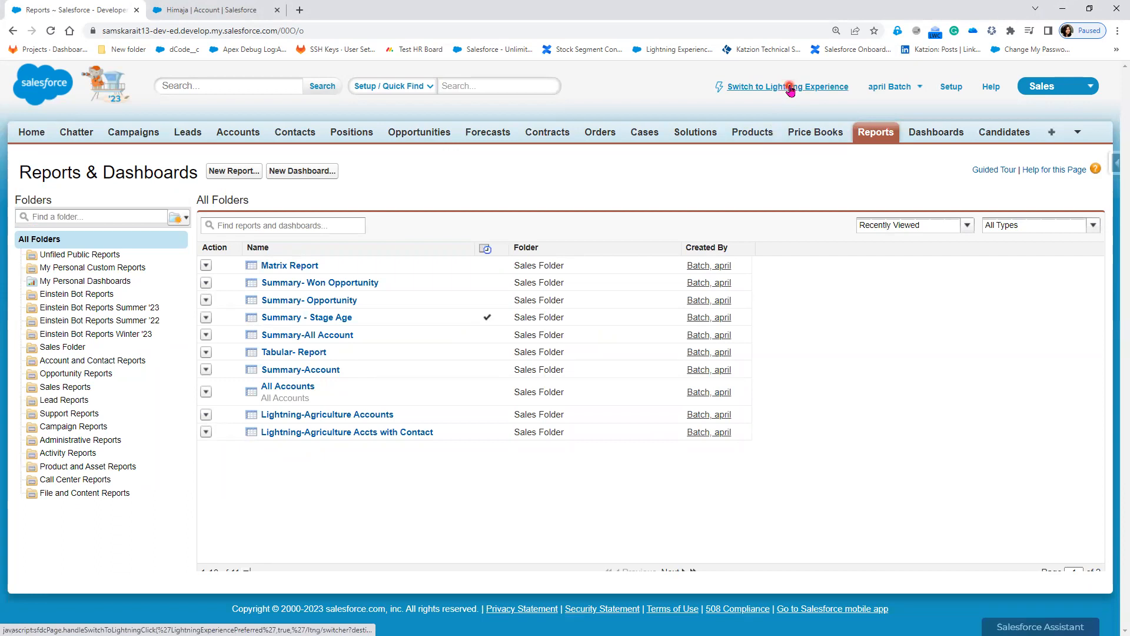
Step: Switch to Lightning Experience and open Matrix Report from the Recent reports list
click(788, 89)
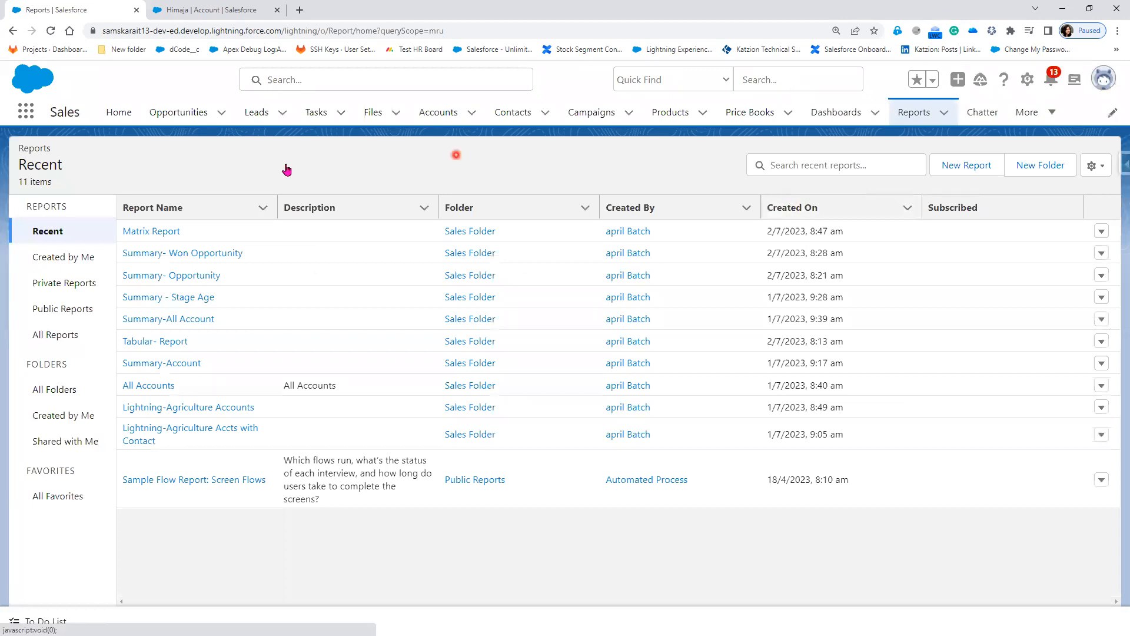
click(142, 233)
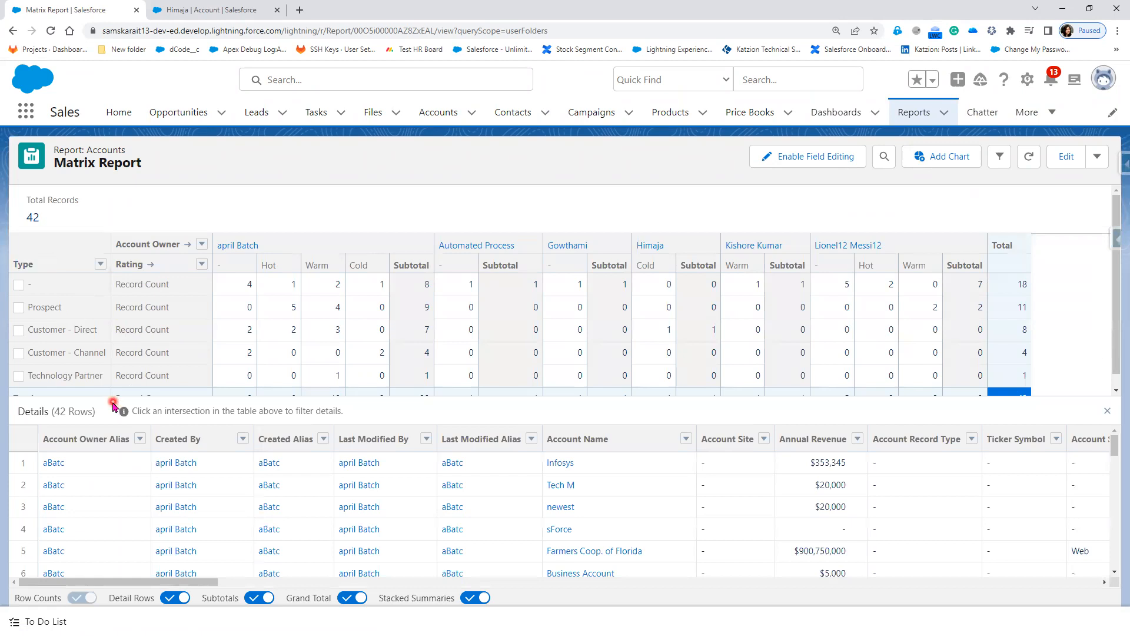
scroll(154, 353, down, 1)
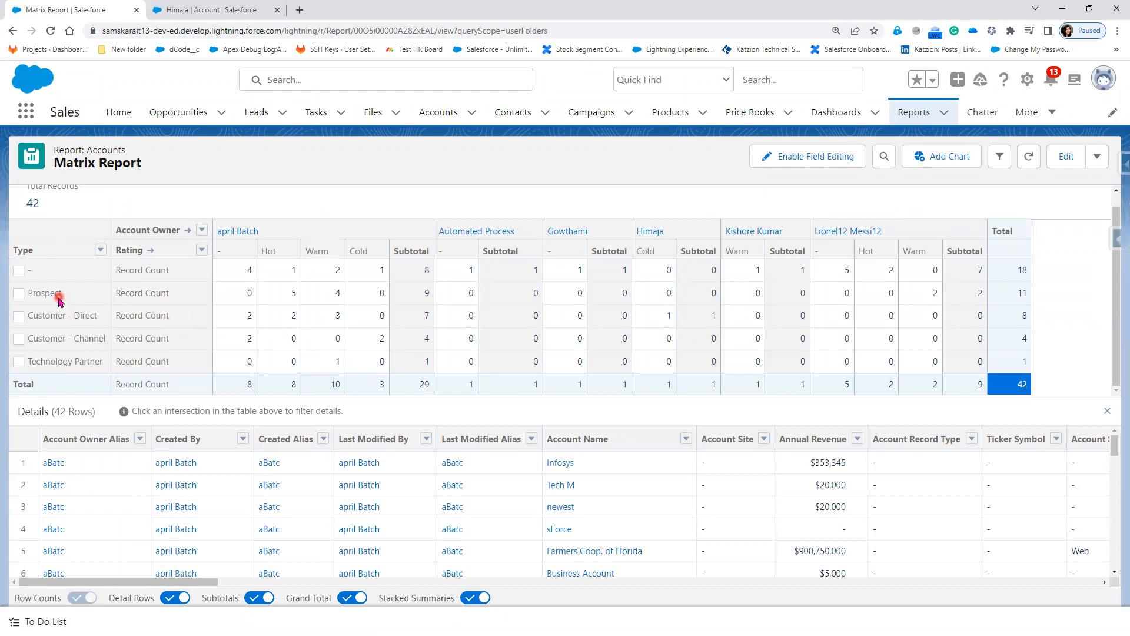
Step: Select the first owner's Prospect subtotal of 9 and mark the owner headings and Prospect row
click(277, 312)
click(425, 301)
mouse_move(261, 223)
mouse_down()
mouse_move(222, 225)
mouse_move(217, 238)
mouse_move(255, 224)
mouse_up()
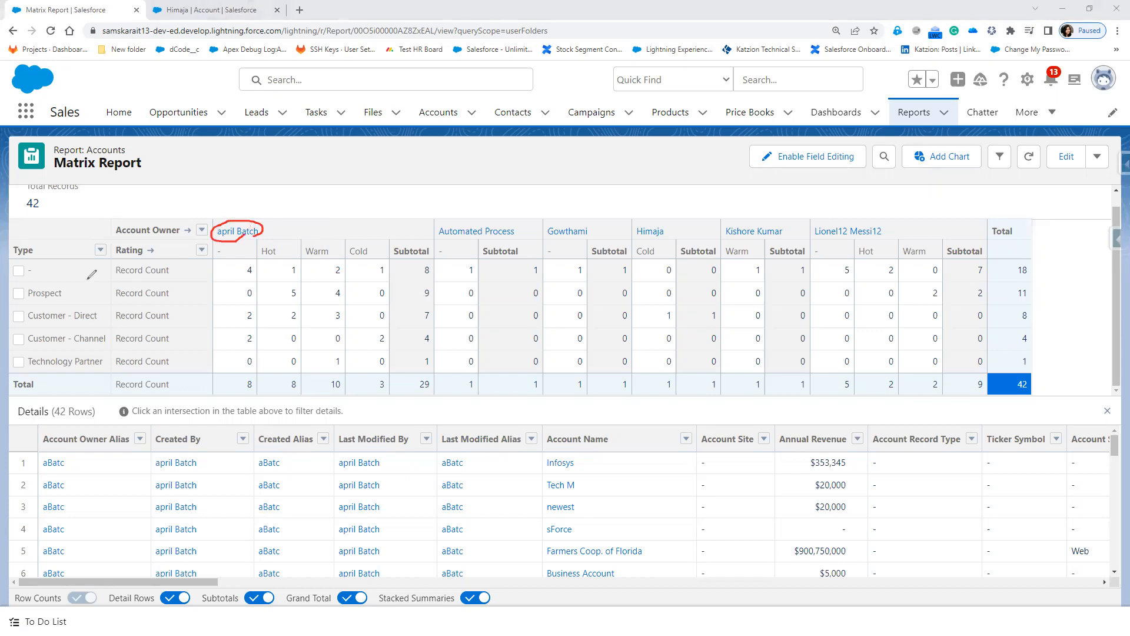
drag(22, 303, 74, 299)
drag(409, 300, 435, 297)
mouse_move(517, 219)
mouse_down()
mouse_move(451, 212)
mouse_move(443, 232)
mouse_move(519, 225)
mouse_up()
drag(528, 301, 544, 301)
mouse_move(599, 229)
mouse_down()
mouse_move(594, 242)
mouse_move(548, 236)
mouse_move(605, 235)
mouse_up()
drag(612, 301, 645, 297)
mouse_move(669, 225)
mouse_down()
mouse_move(619, 231)
mouse_move(672, 227)
mouse_up()
drag(701, 305, 732, 300)
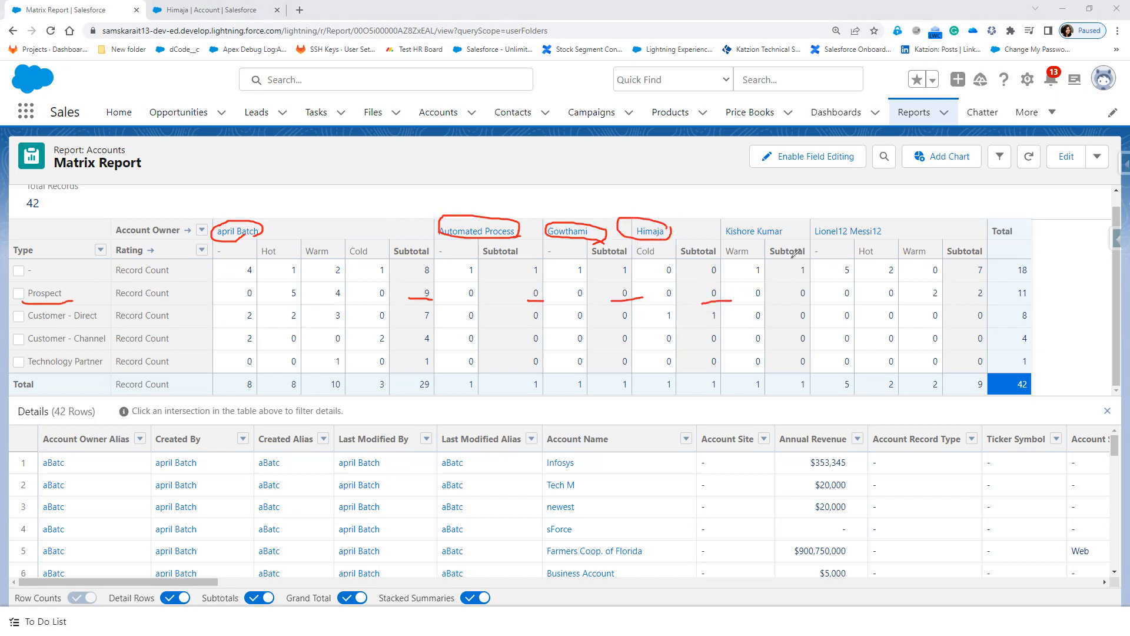
mouse_move(792, 220)
mouse_down()
mouse_move(714, 230)
mouse_move(797, 234)
mouse_up()
drag(794, 301, 822, 300)
mouse_move(817, 226)
mouse_down()
mouse_move(896, 225)
mouse_move(846, 238)
mouse_up()
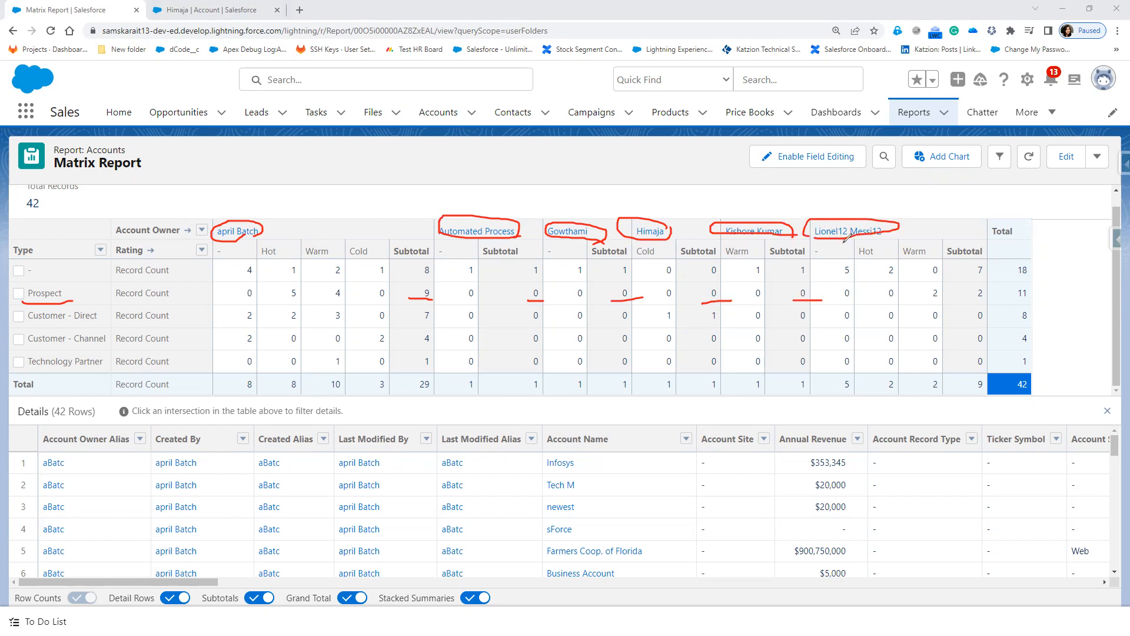
drag(925, 304, 1058, 288)
click(975, 302)
Step: Turn the Detail Rows toggle off, back on, and off again
scroll(639, 566, down, 5)
scroll(639, 565, down, 5)
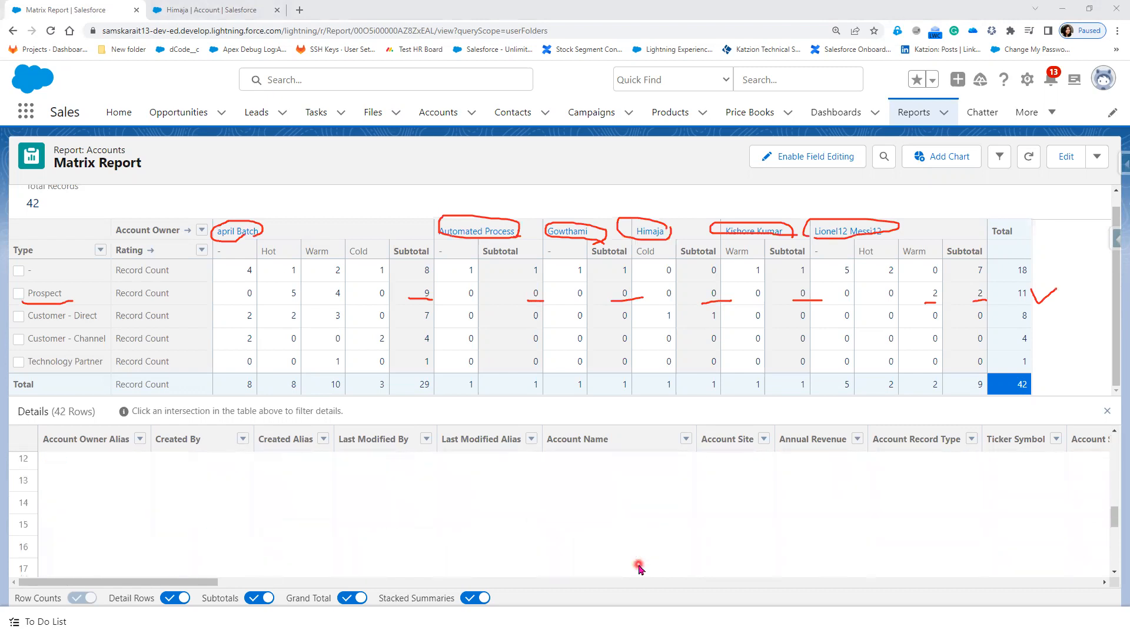
click(168, 598)
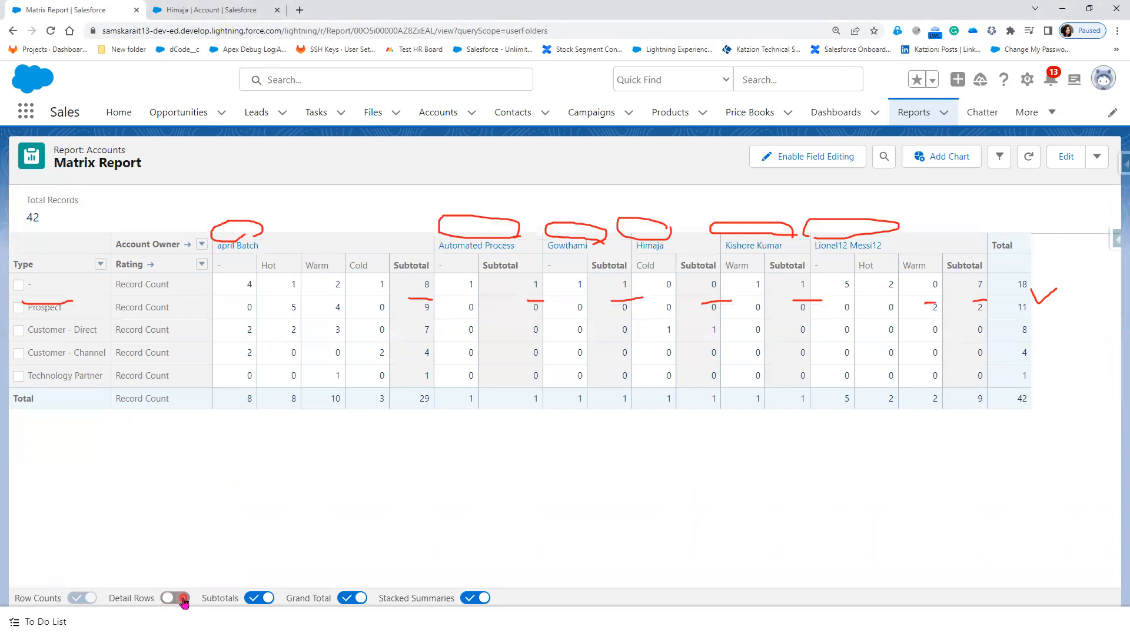
click(183, 600)
click(181, 599)
Step: Turn Detail Rows back on and scroll down to the details
click(181, 599)
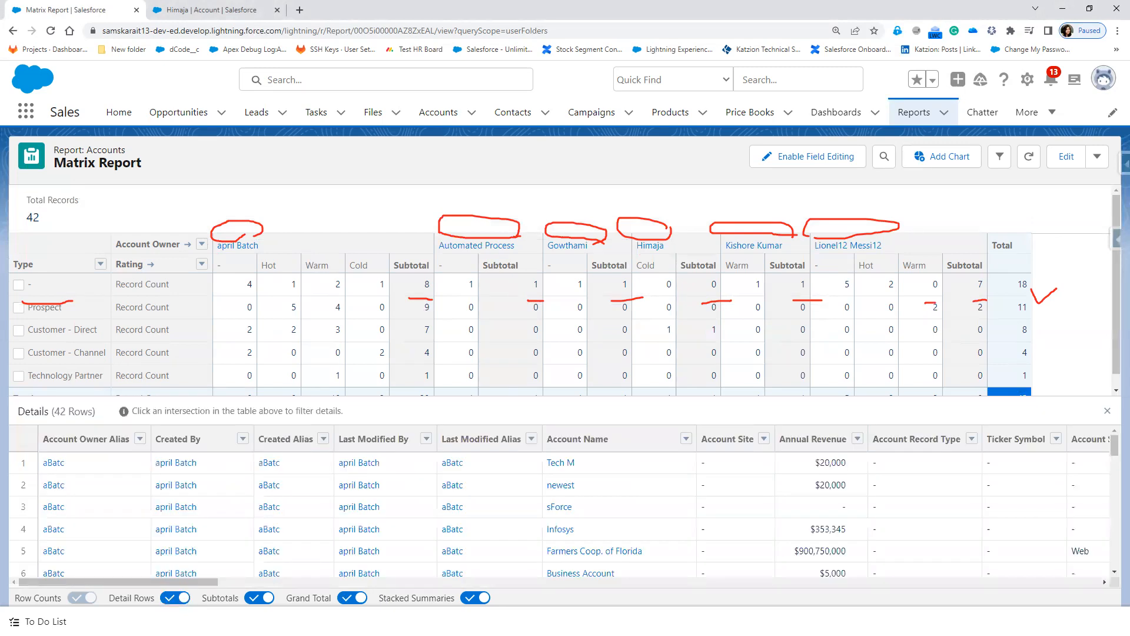
key(Escape)
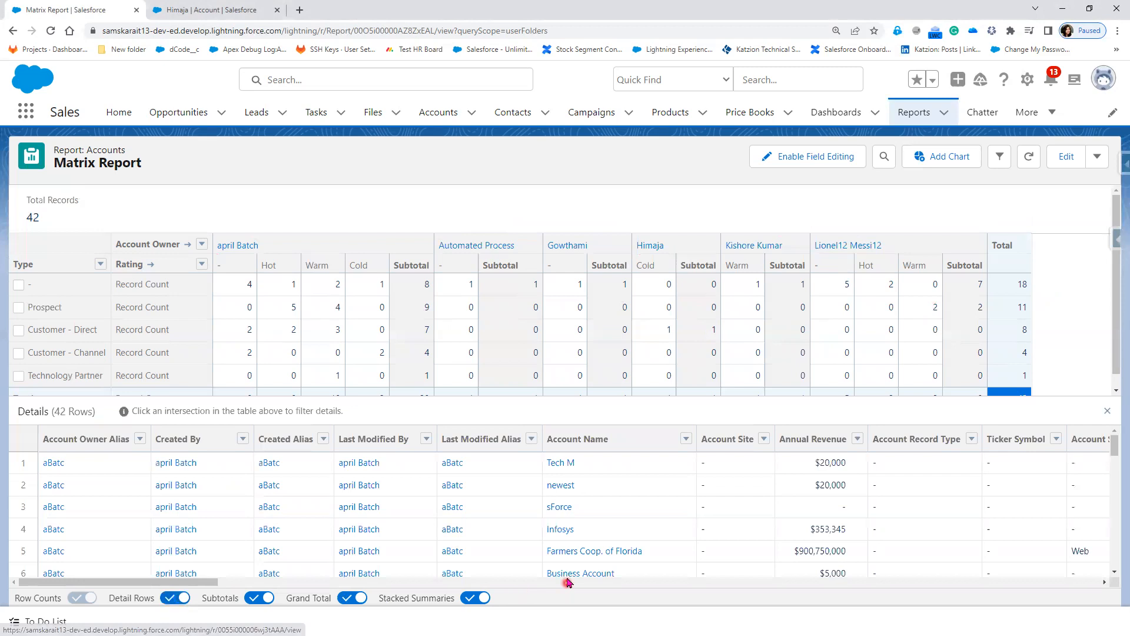
scroll(580, 557, down, 3)
scroll(579, 559, down, 1)
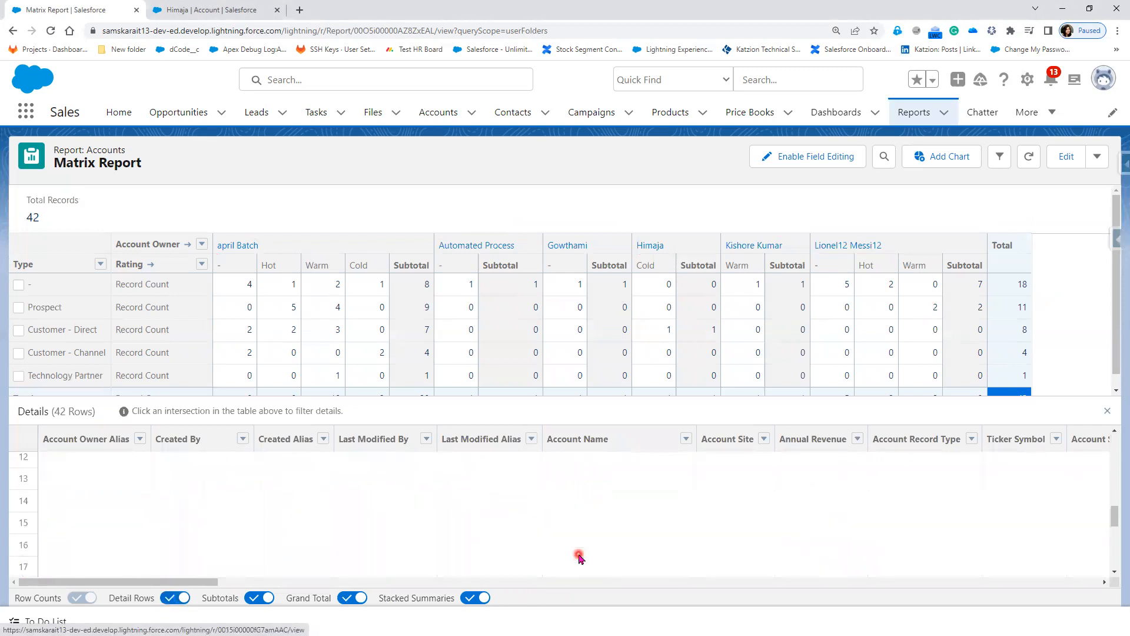
scroll(580, 556, down, 2)
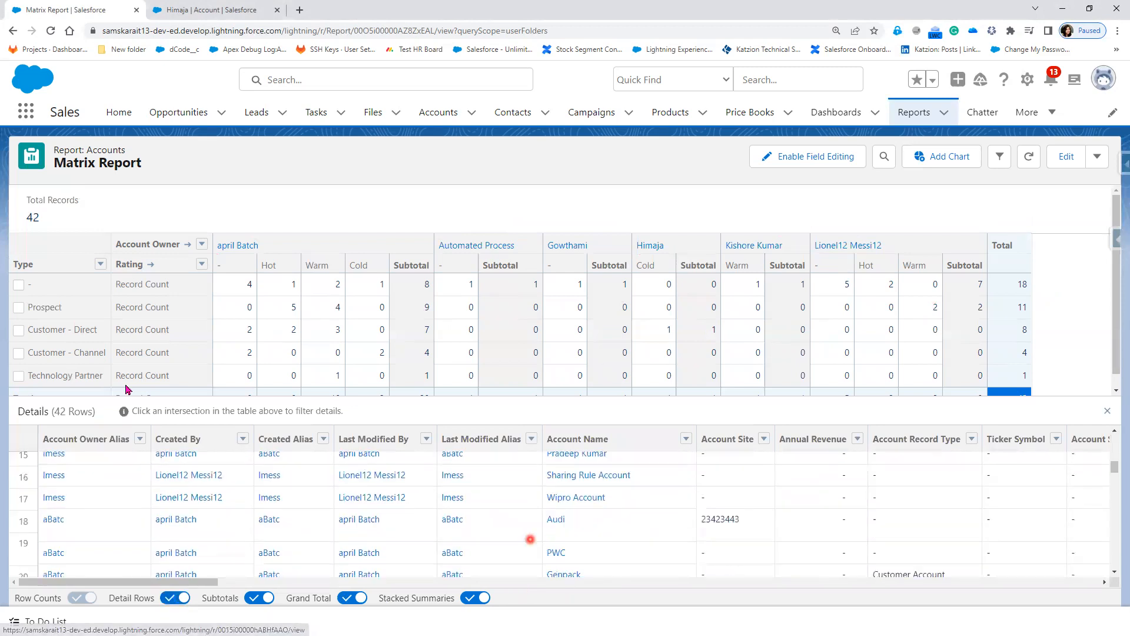
Step: Filter details to the last owner's 2 Prospect accounts and add a bar chart
click(46, 307)
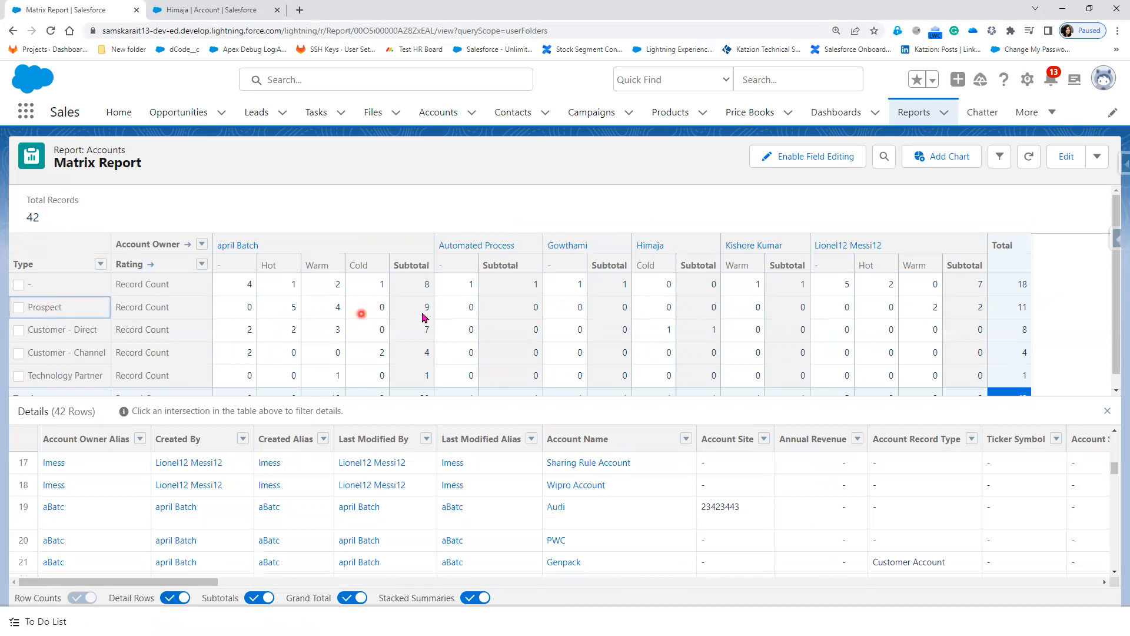
click(426, 313)
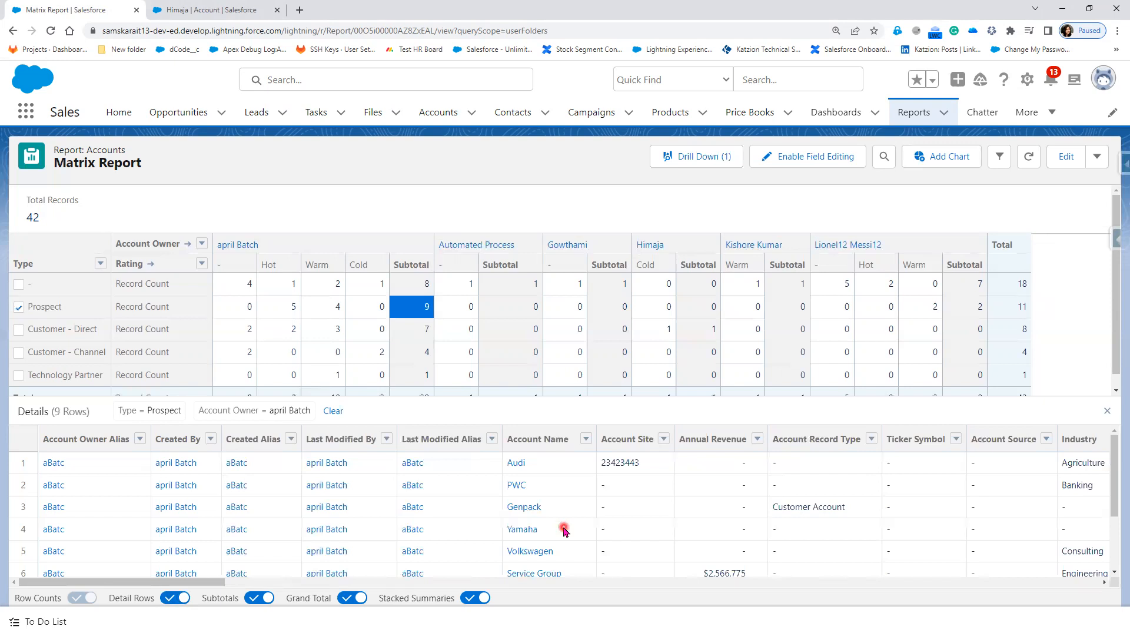
scroll(564, 530, down, 3)
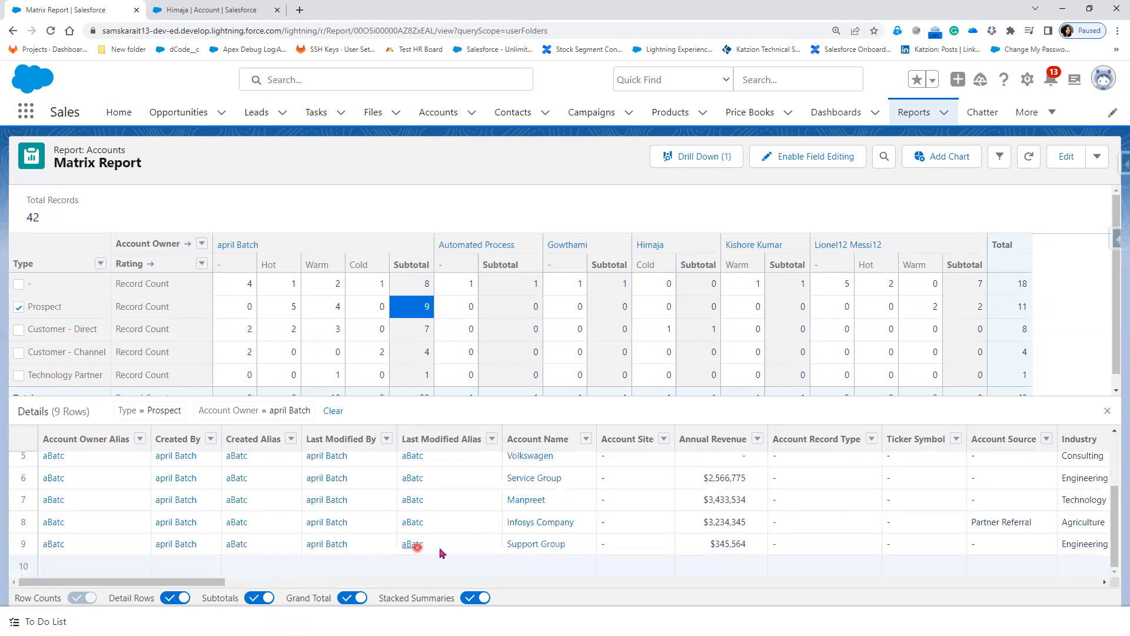
scroll(625, 563, up, 3)
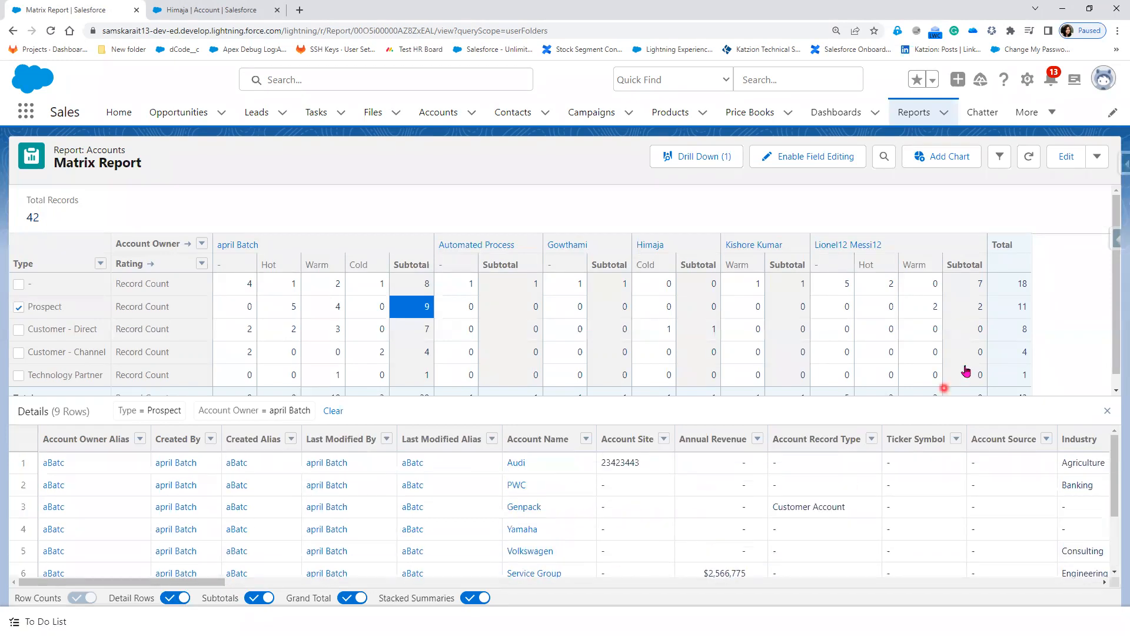
click(978, 317)
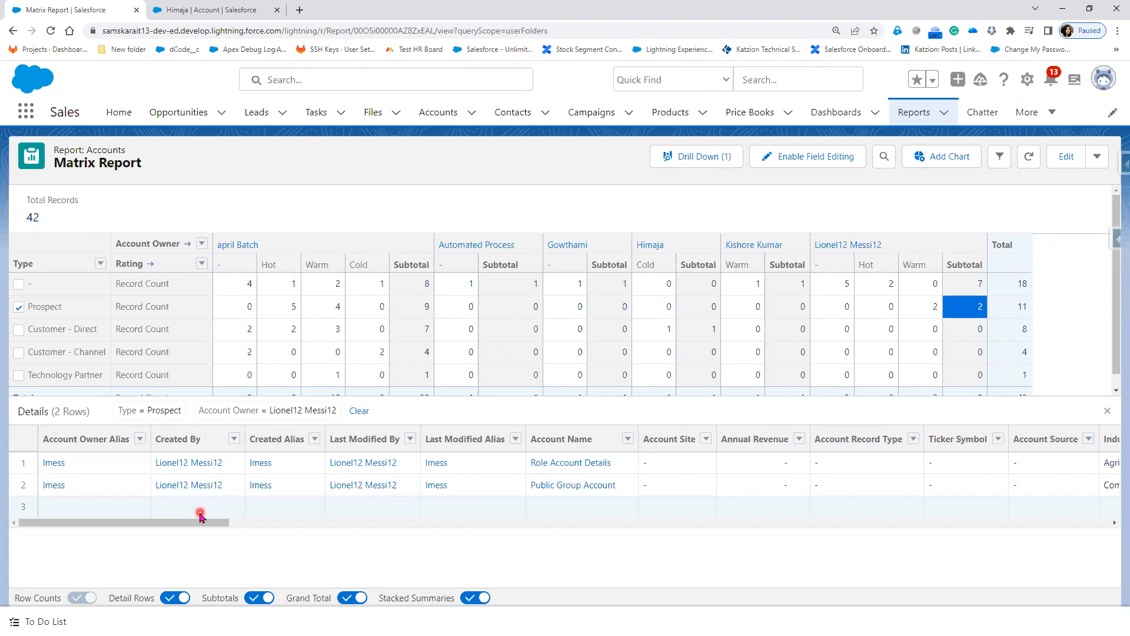
click(938, 166)
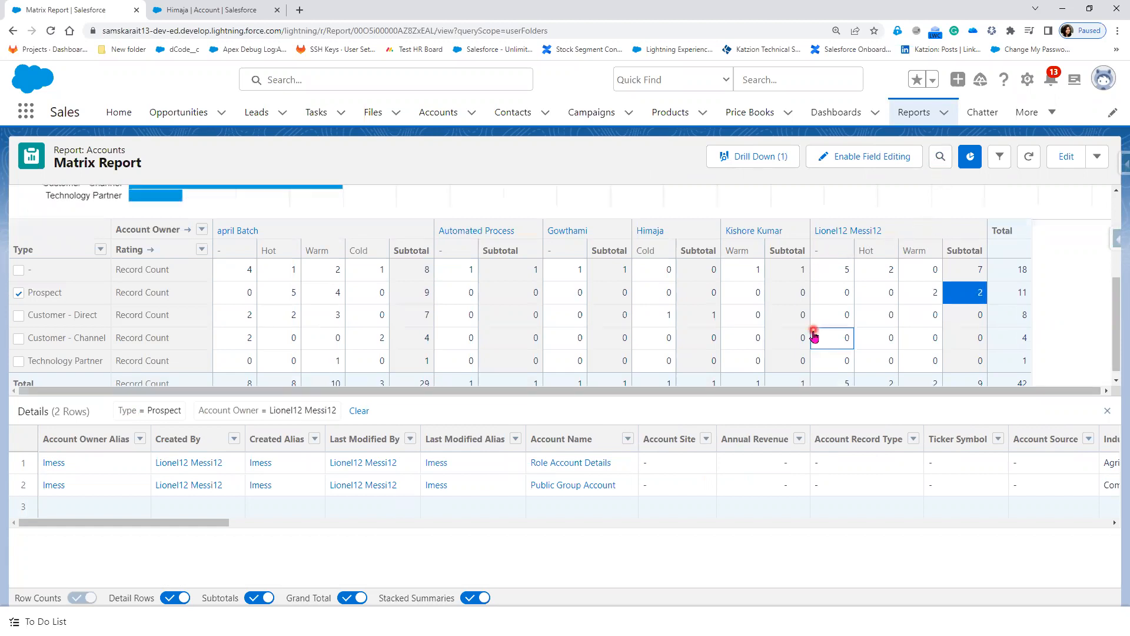
Step: Make the chart a stacked bar chart
scroll(814, 337, up, 3)
scroll(892, 305, down, 1)
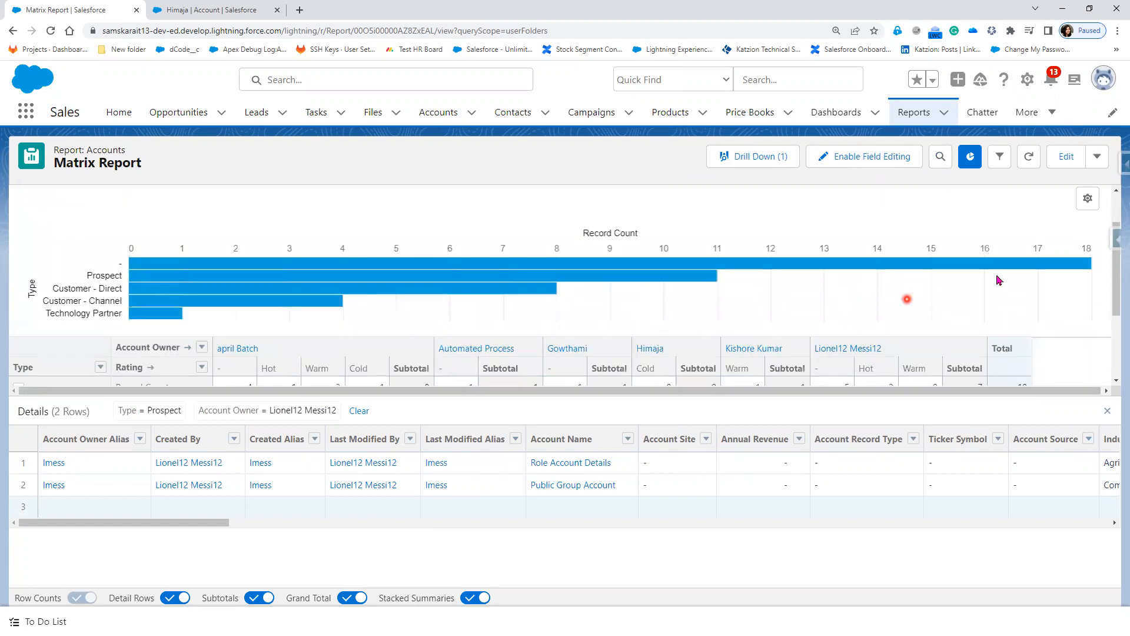
click(1089, 200)
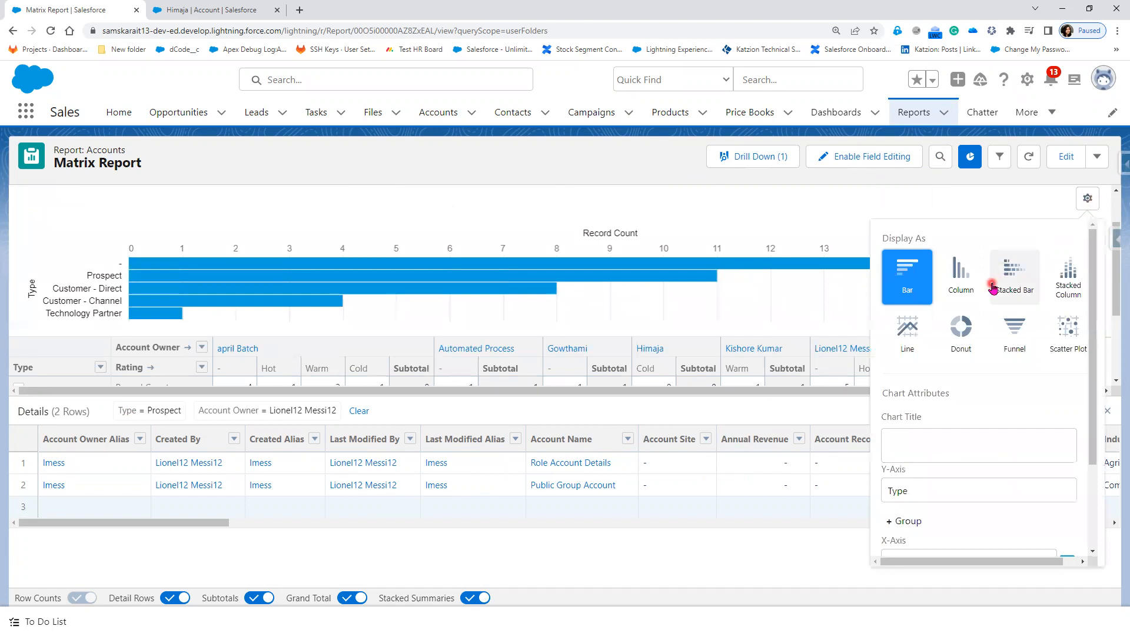
click(1027, 299)
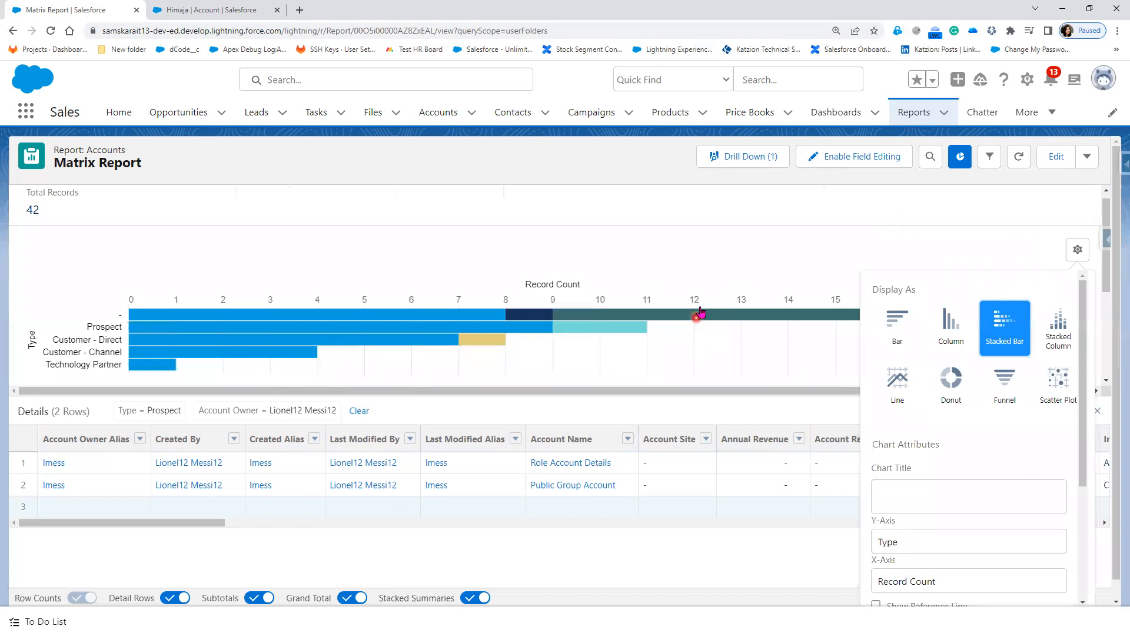
click(723, 253)
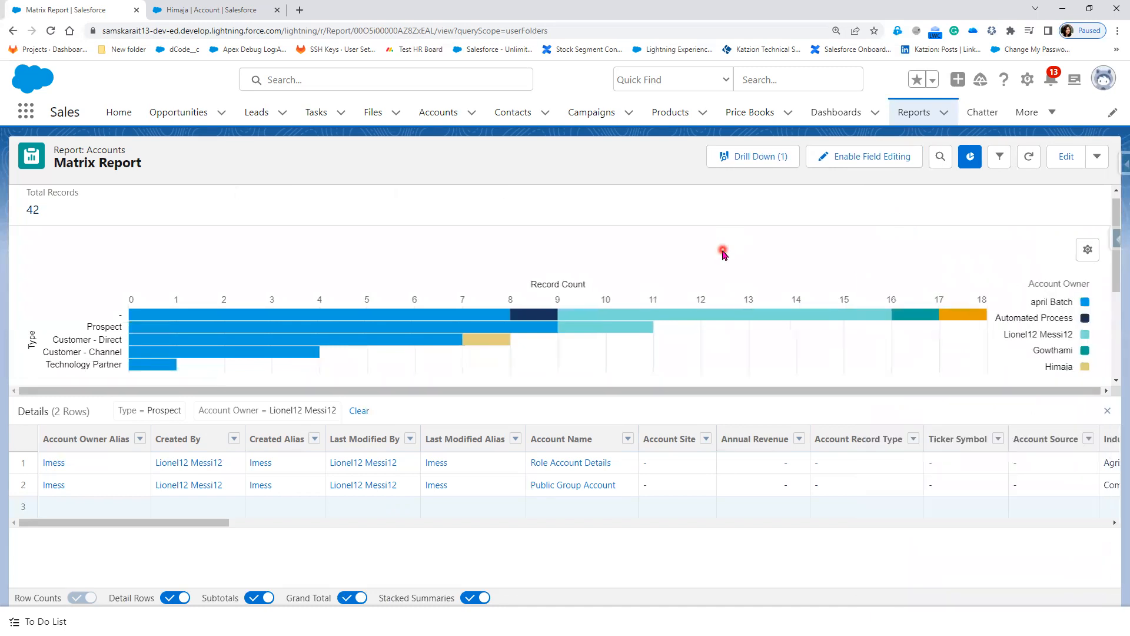
Step: Add and then remove a reference line, and set Legend Position to Bottom
scroll(723, 253, down, 1)
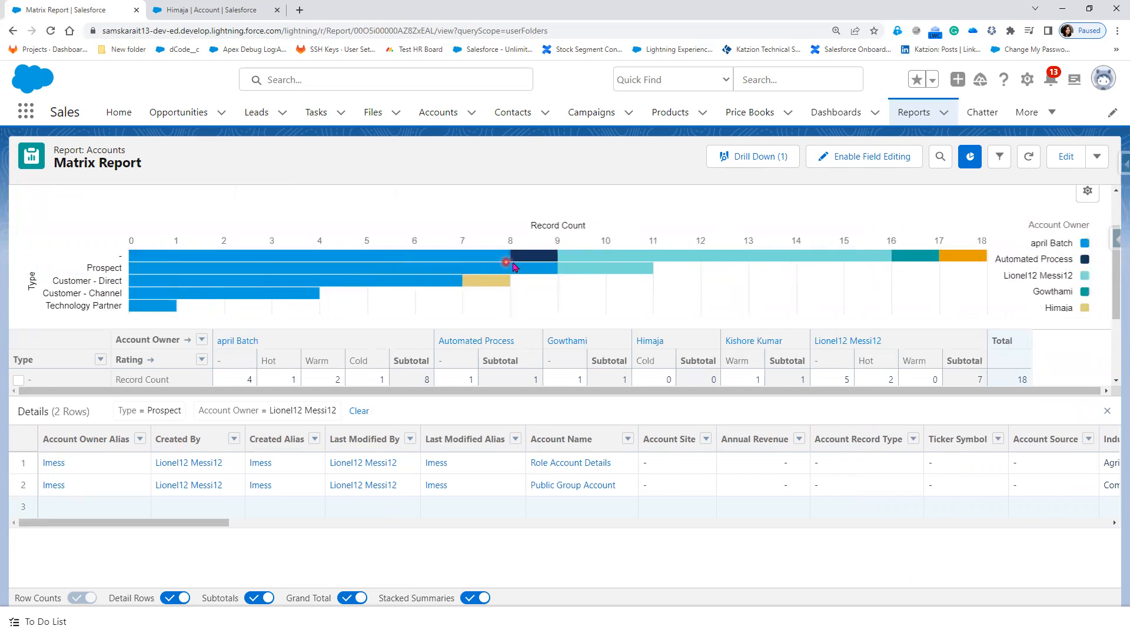
mouse_move(556, 260)
click(1087, 192)
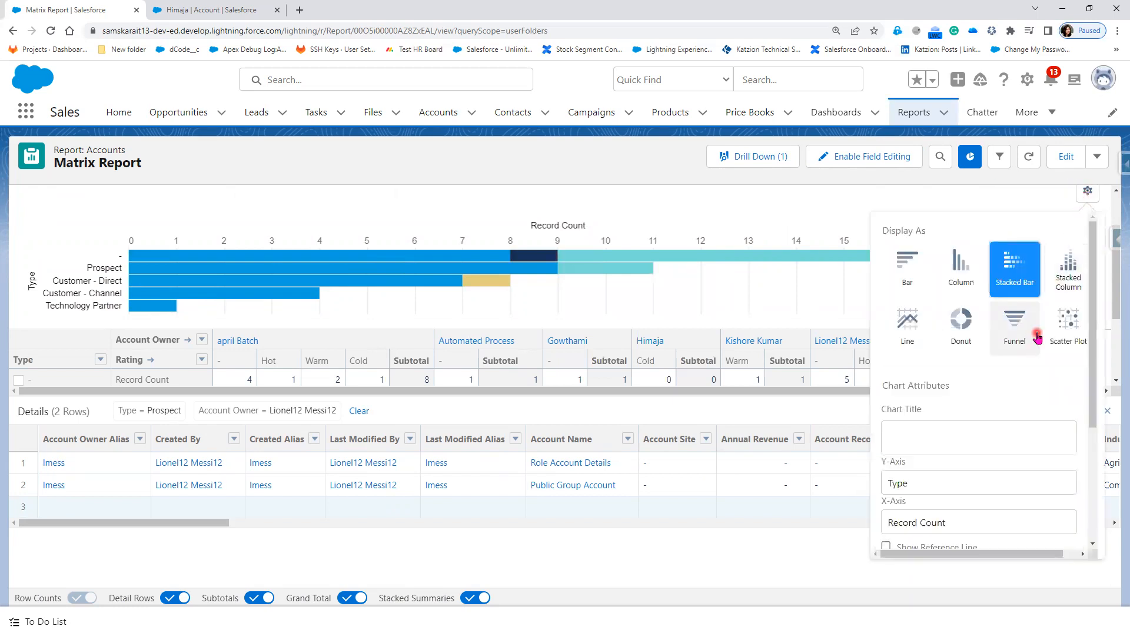
scroll(985, 465, down, 3)
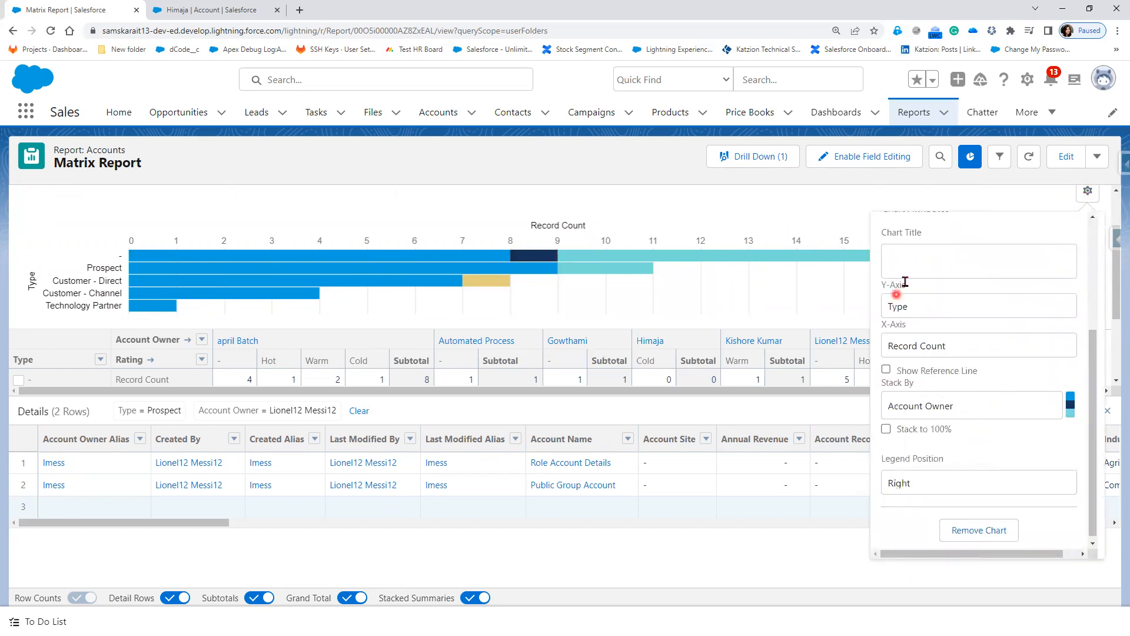
click(886, 371)
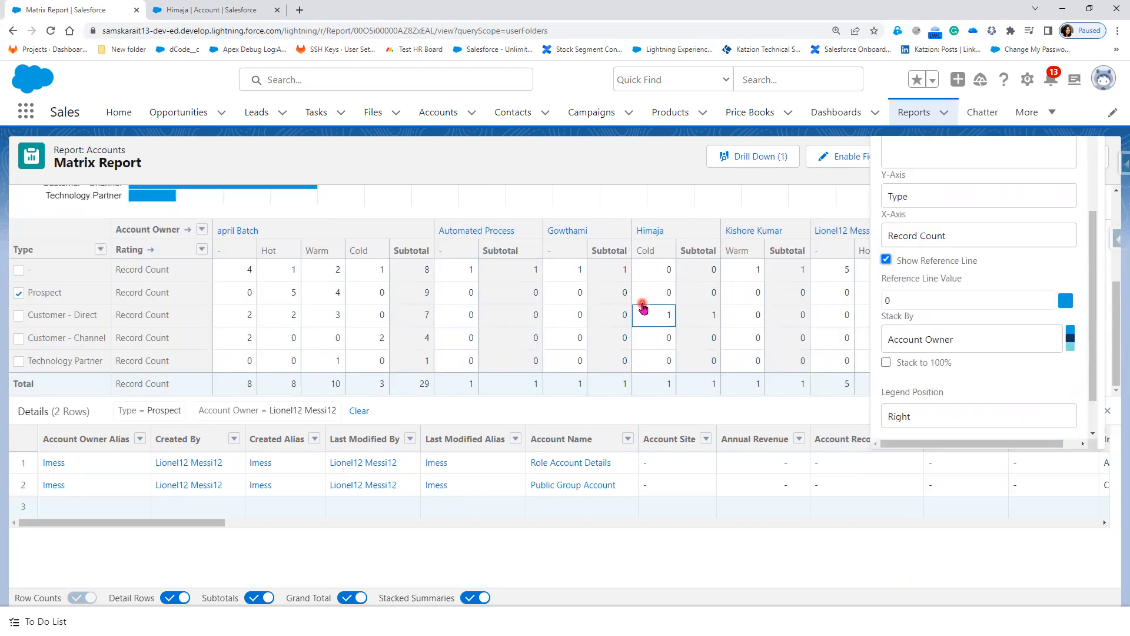
scroll(643, 303, up, 3)
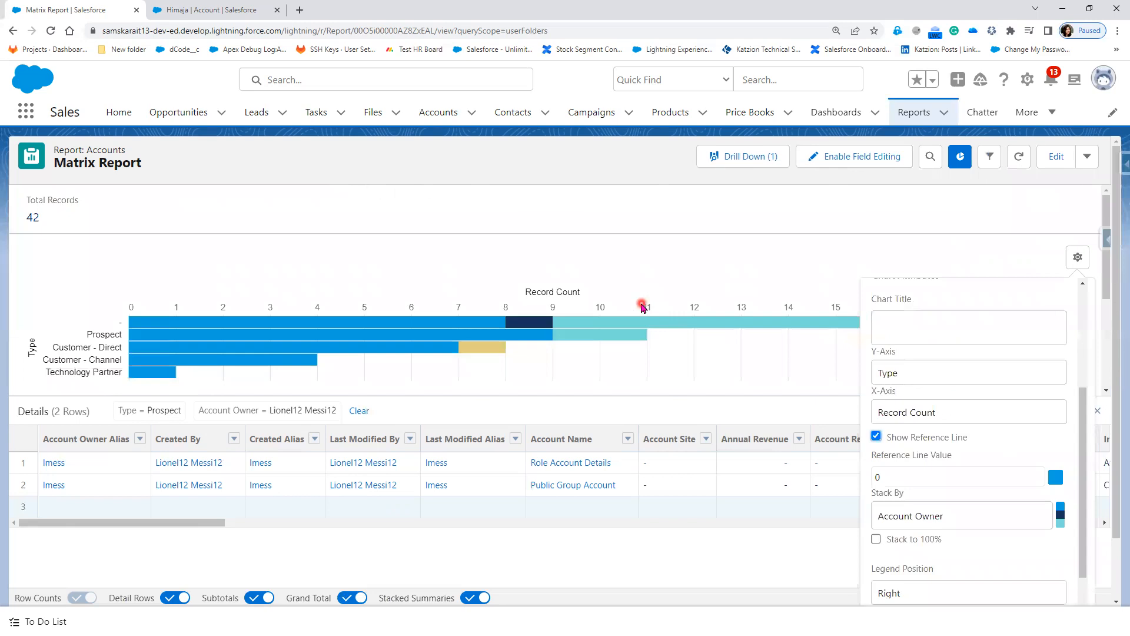
click(877, 436)
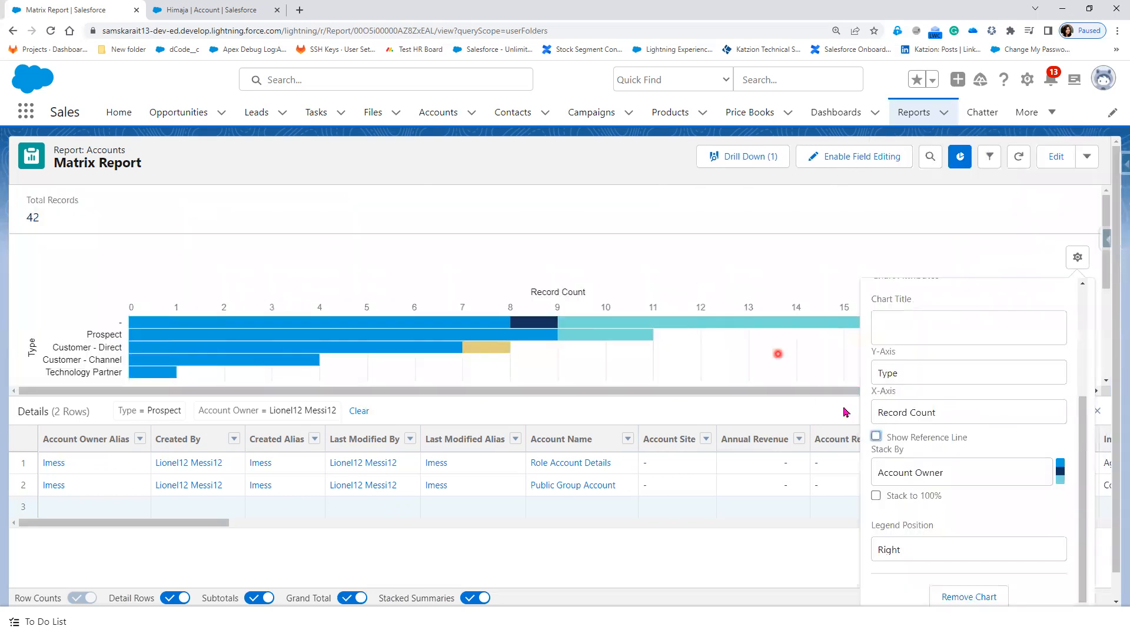
click(930, 550)
click(918, 582)
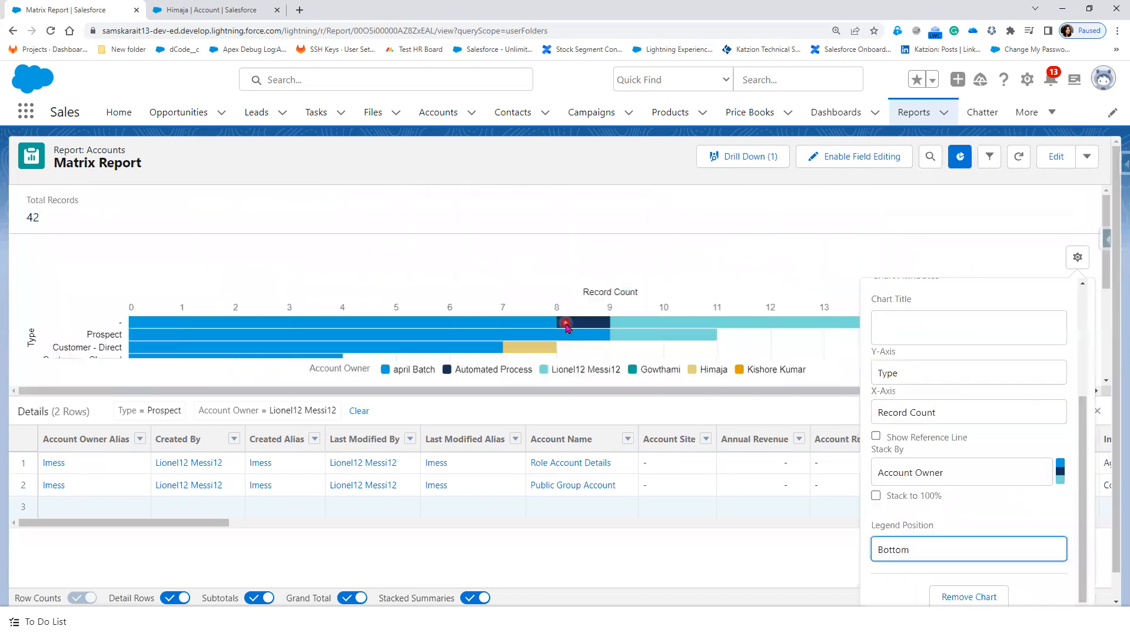
click(993, 253)
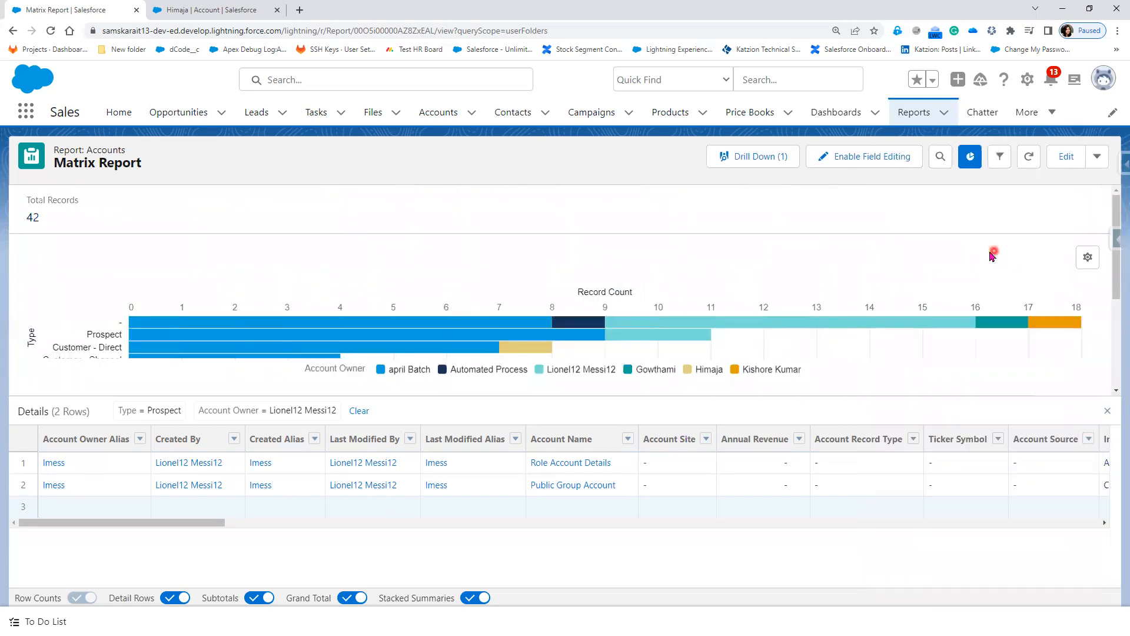
Step: Hide the detail rows and check the record counts on the chart bars
click(174, 599)
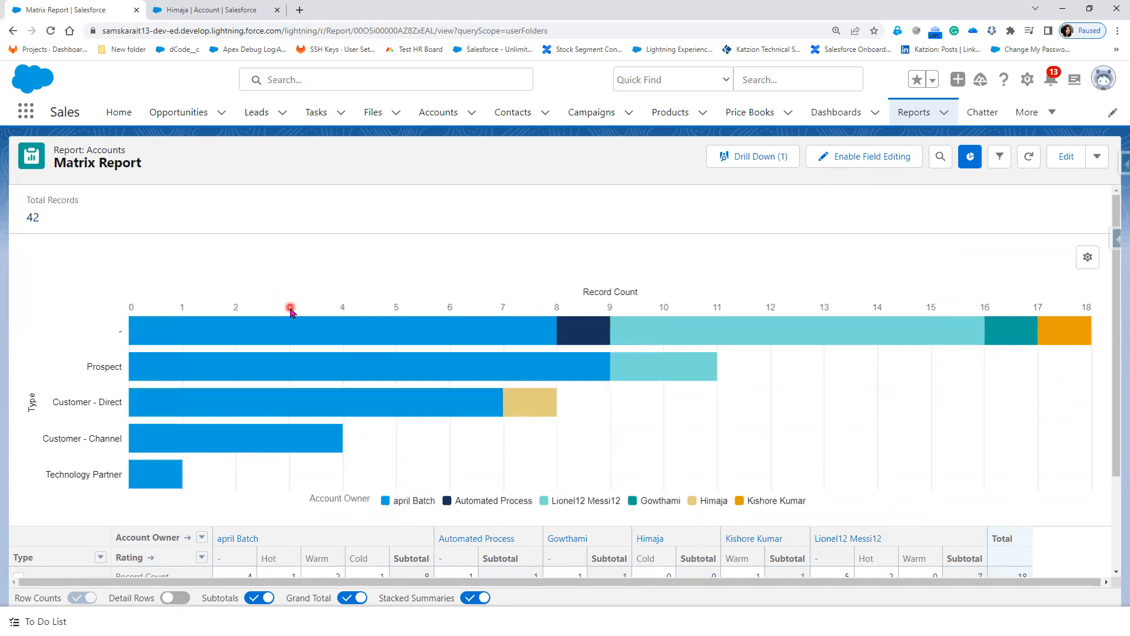
mouse_move(291, 323)
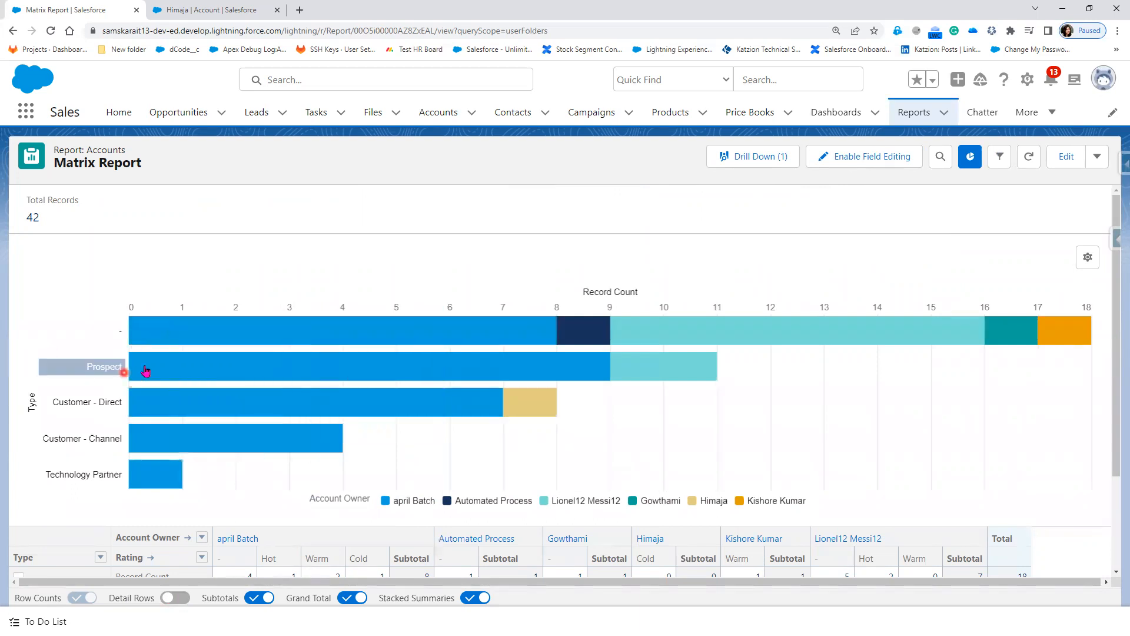
mouse_move(245, 368)
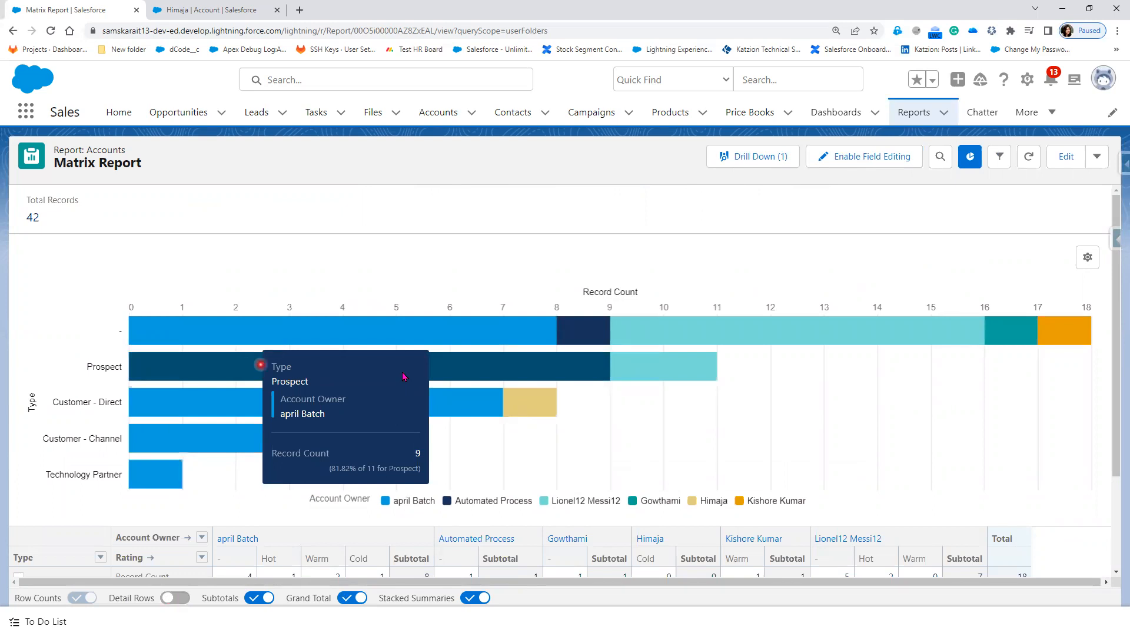
mouse_move(678, 378)
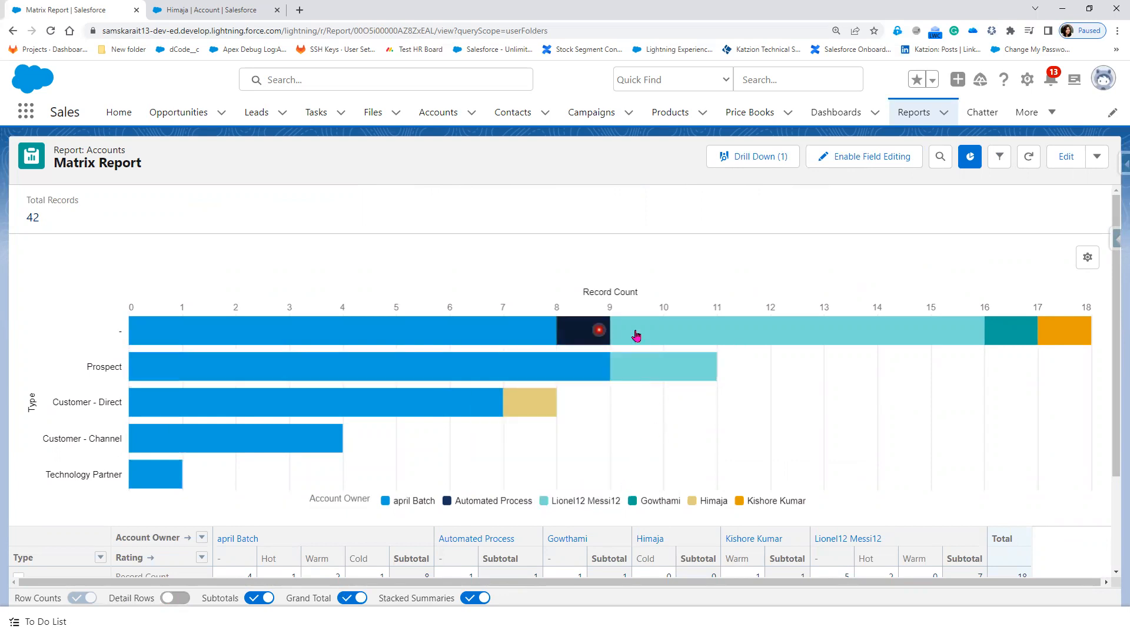
click(1090, 258)
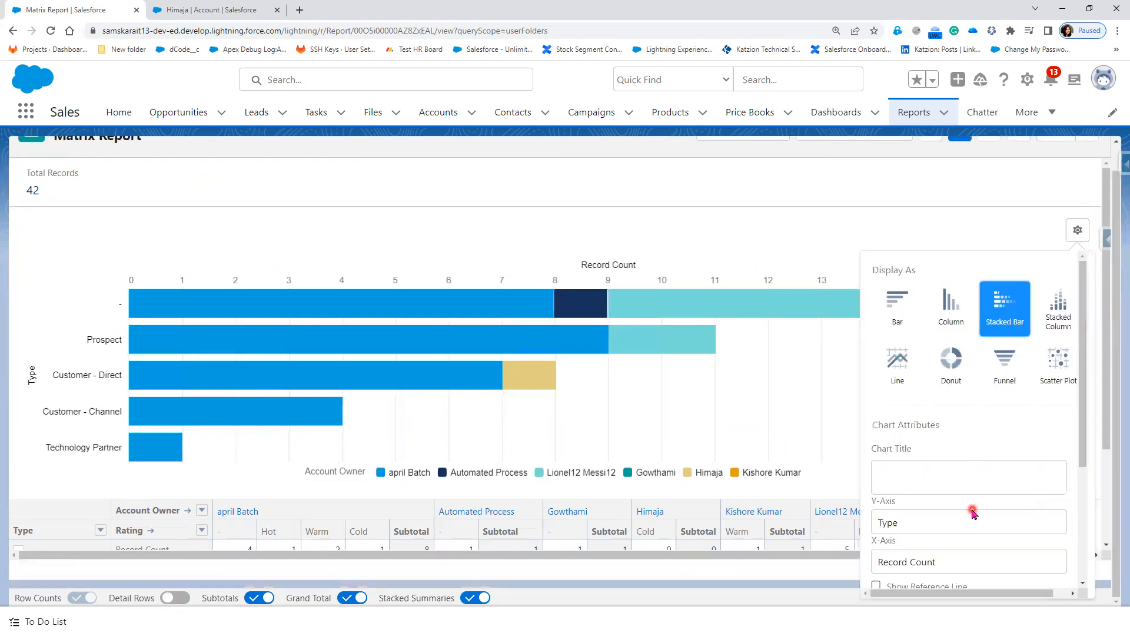
scroll(973, 442, down, 5)
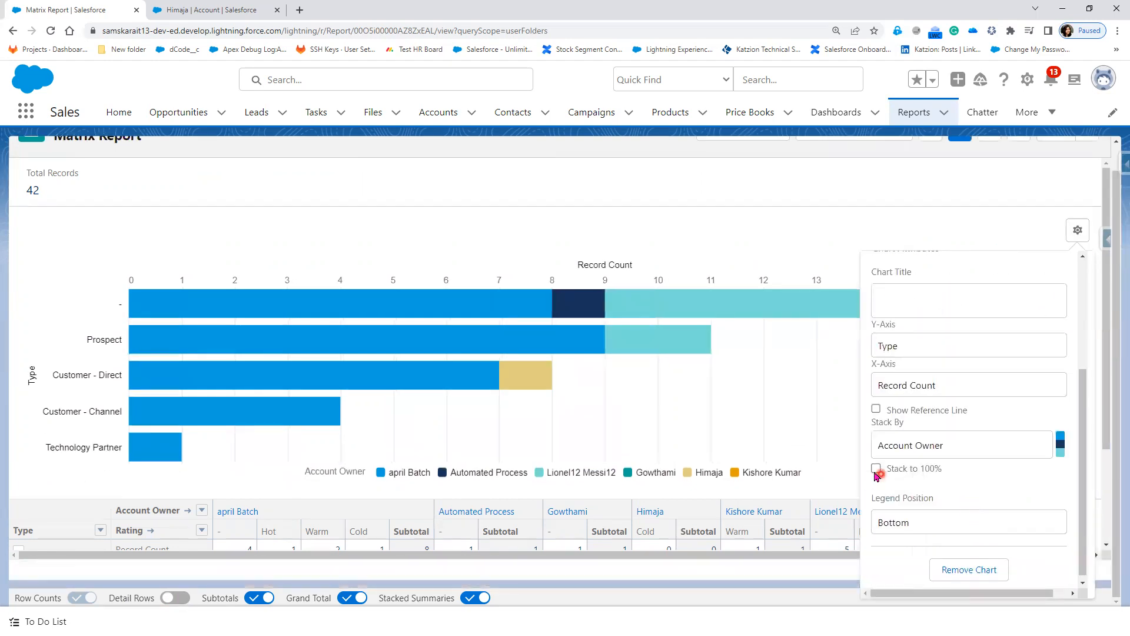
click(877, 469)
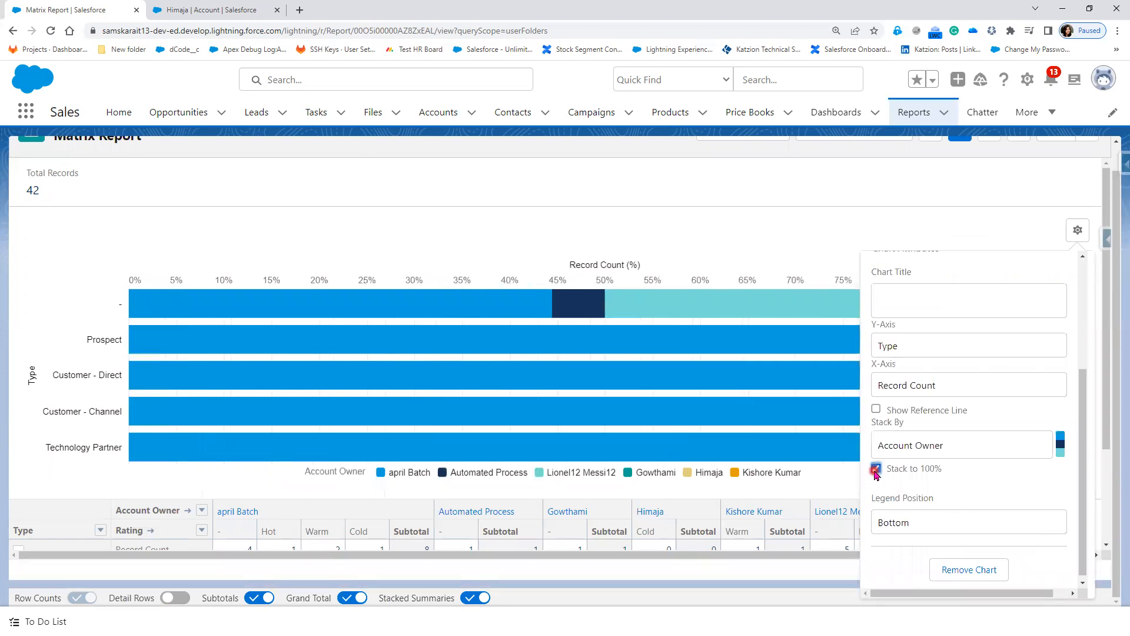
click(876, 470)
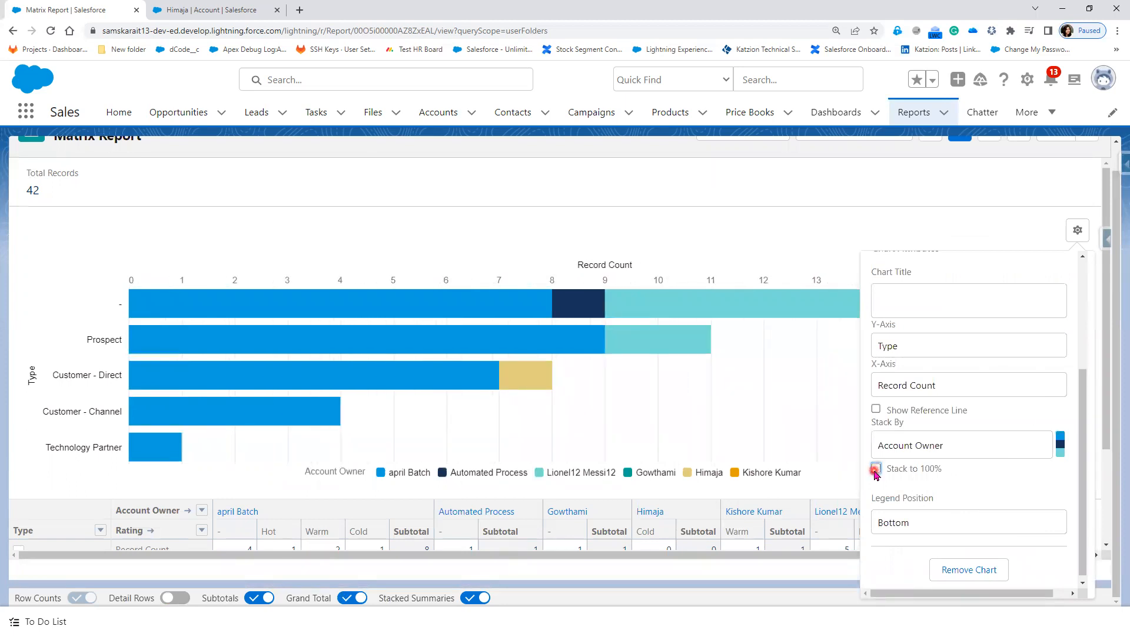
click(876, 469)
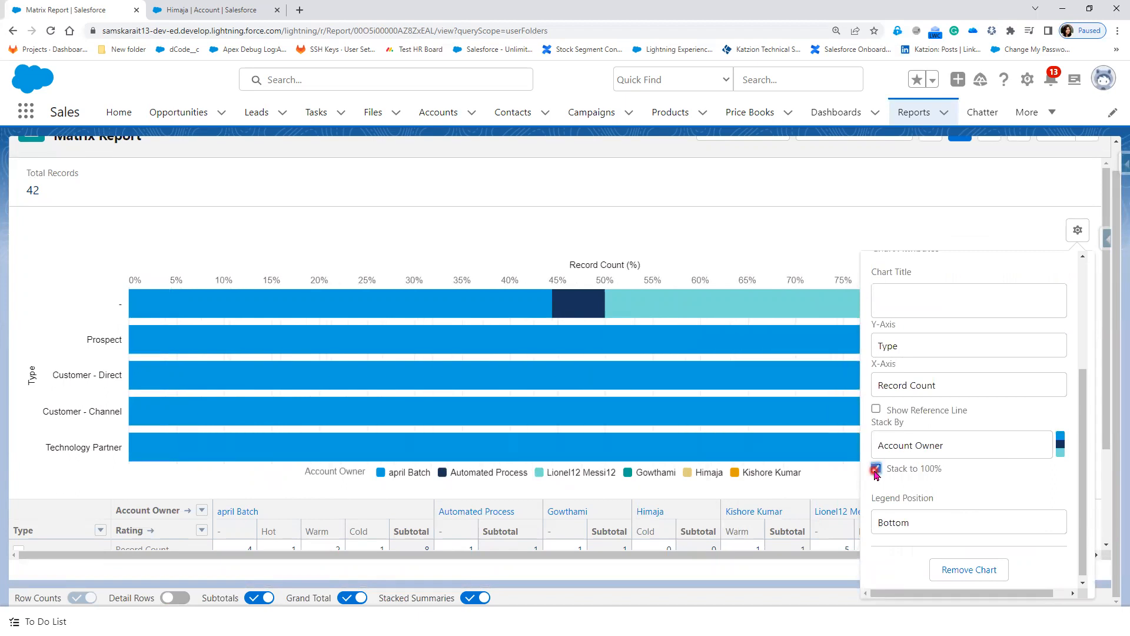
click(876, 469)
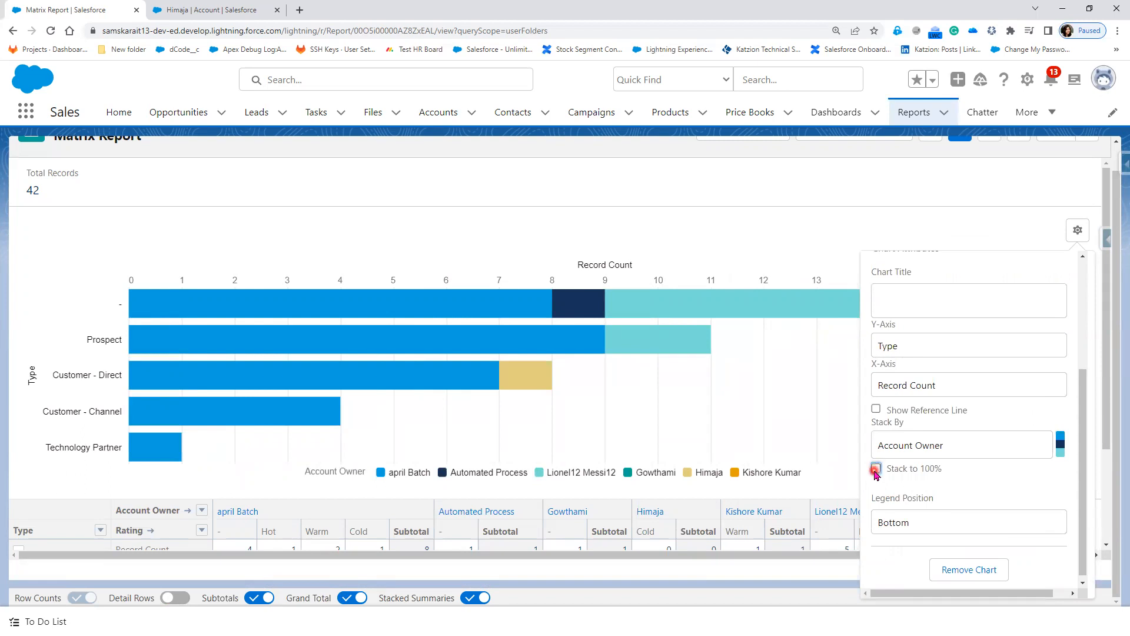
click(886, 388)
click(887, 349)
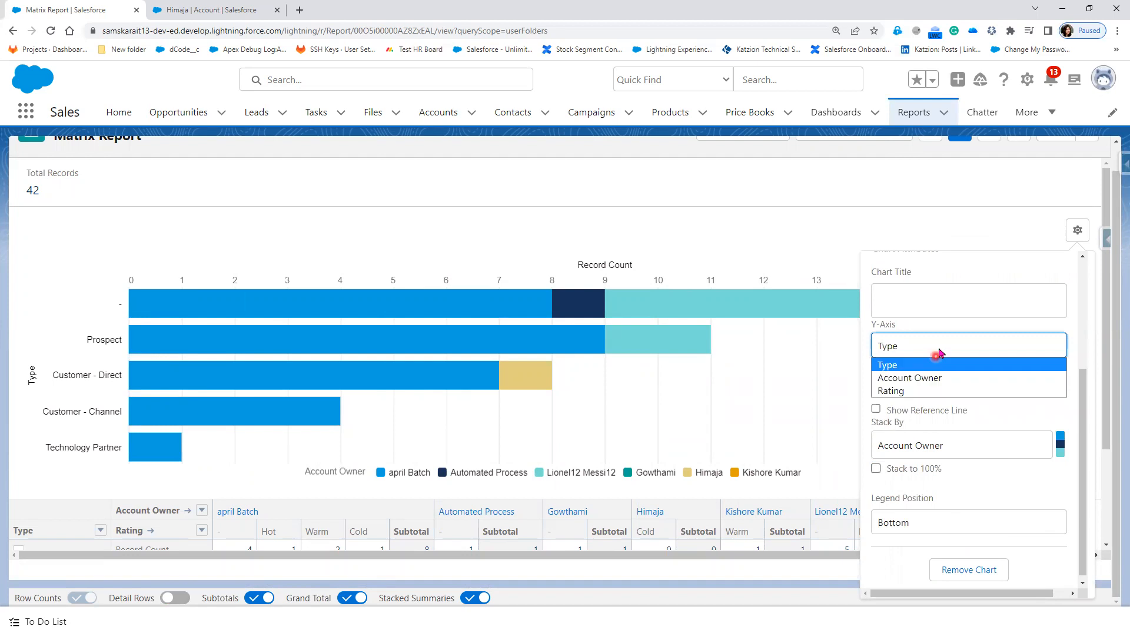
click(970, 280)
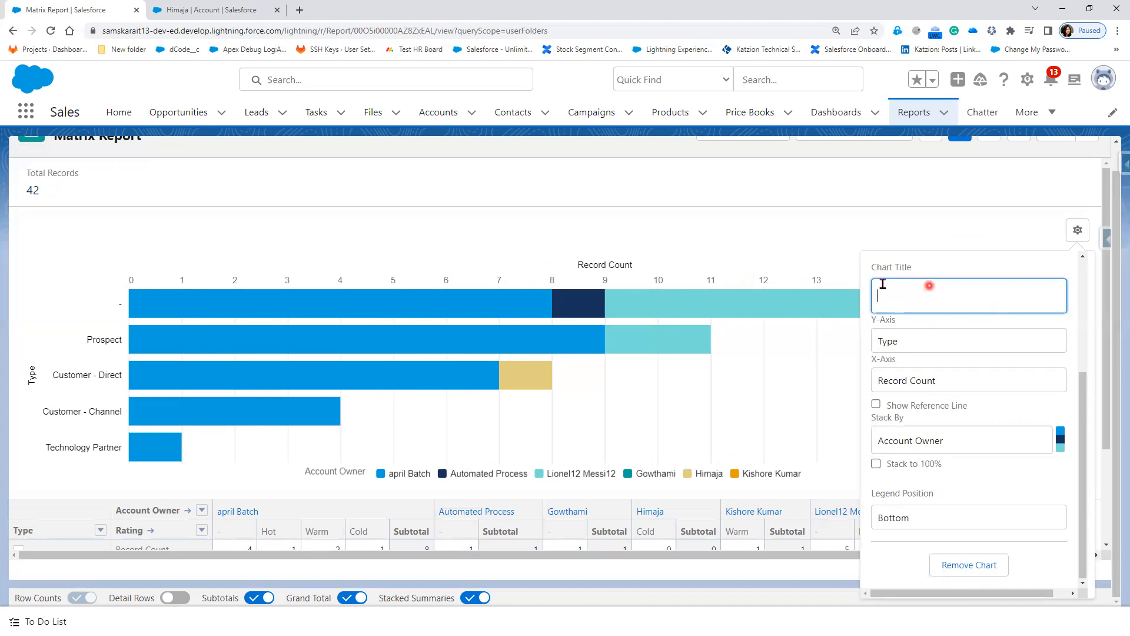
click(832, 262)
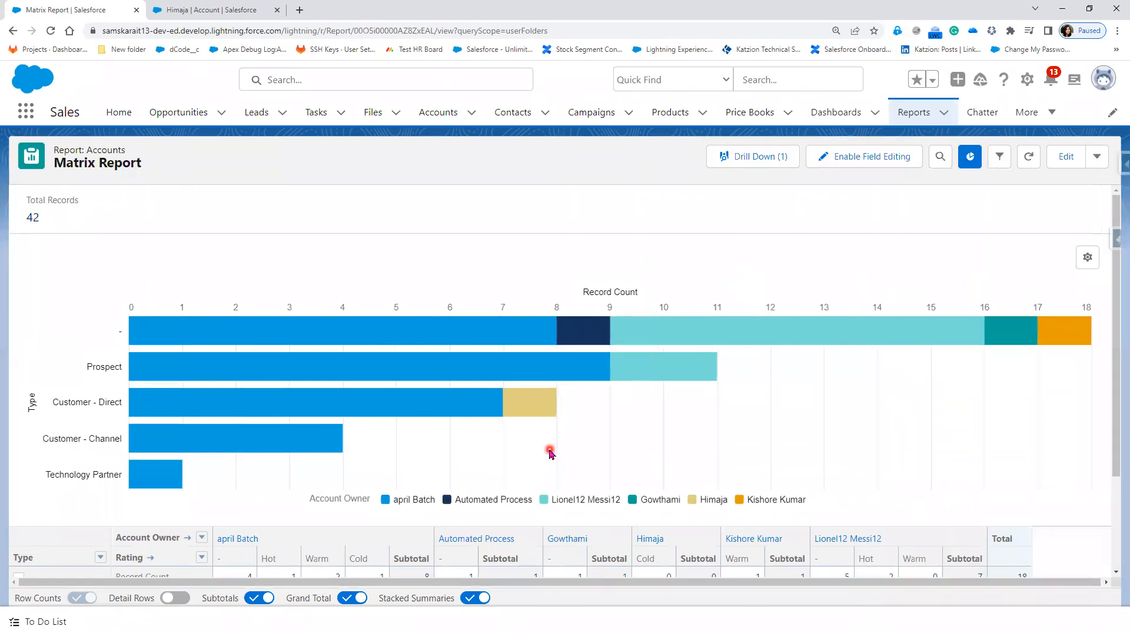
Step: Save the Matrix Report from the Edit dropdown
scroll(555, 518, down, 2)
click(556, 517)
scroll(661, 525, down, 1)
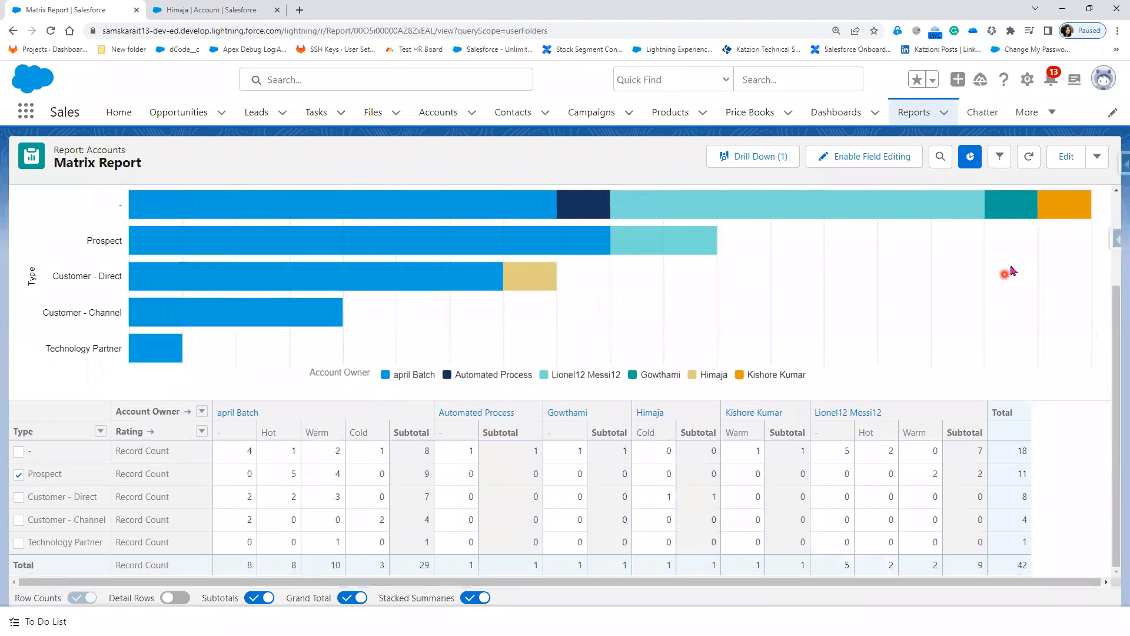
click(1098, 156)
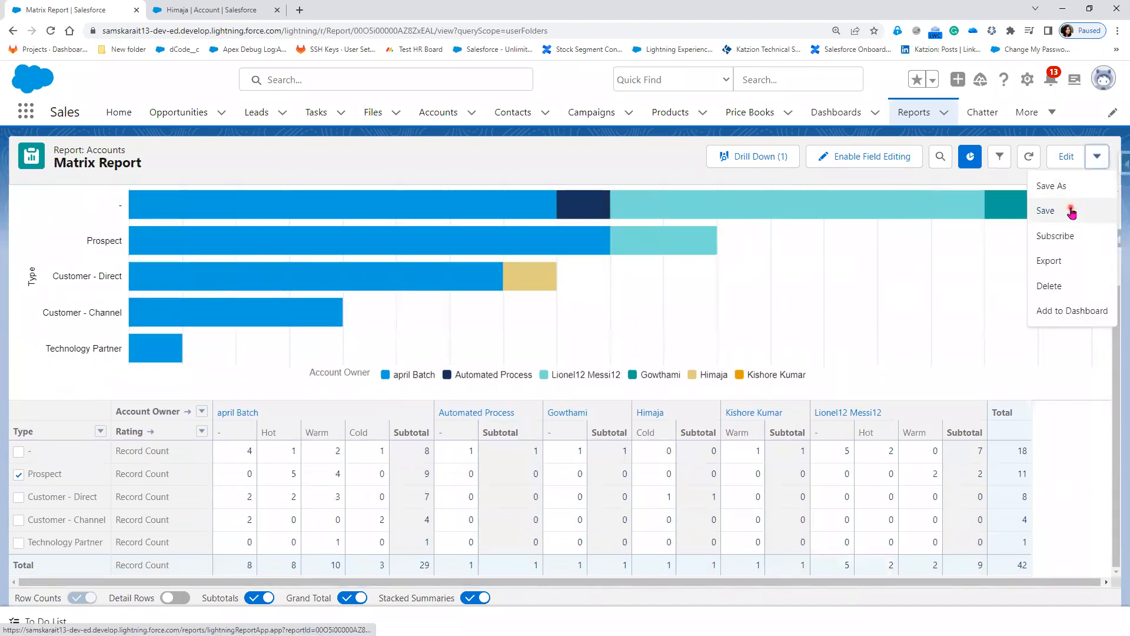
click(1008, 210)
Step: Click around the matrix and chart, selecting the Customer - Channel bar
click(505, 505)
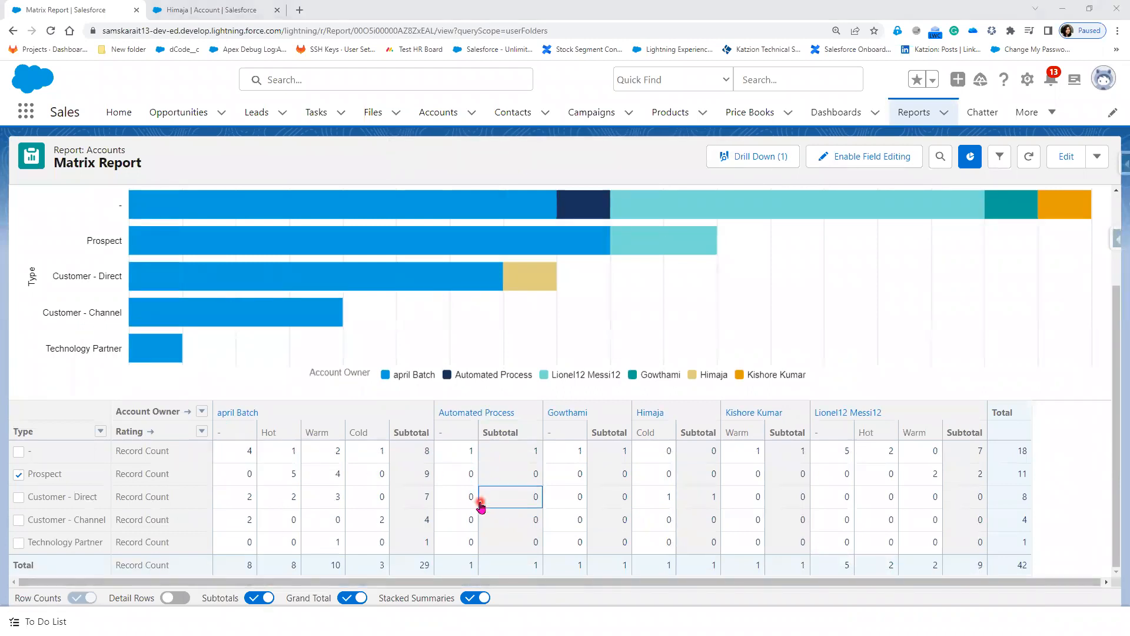
scroll(479, 499, up, 1)
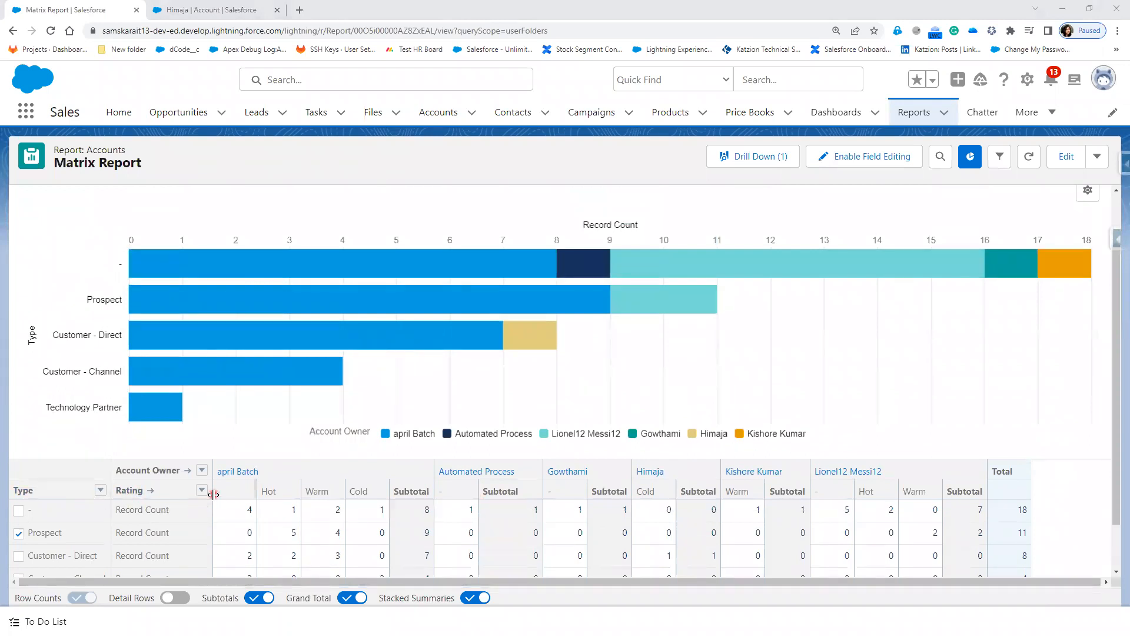
click(610, 513)
click(260, 346)
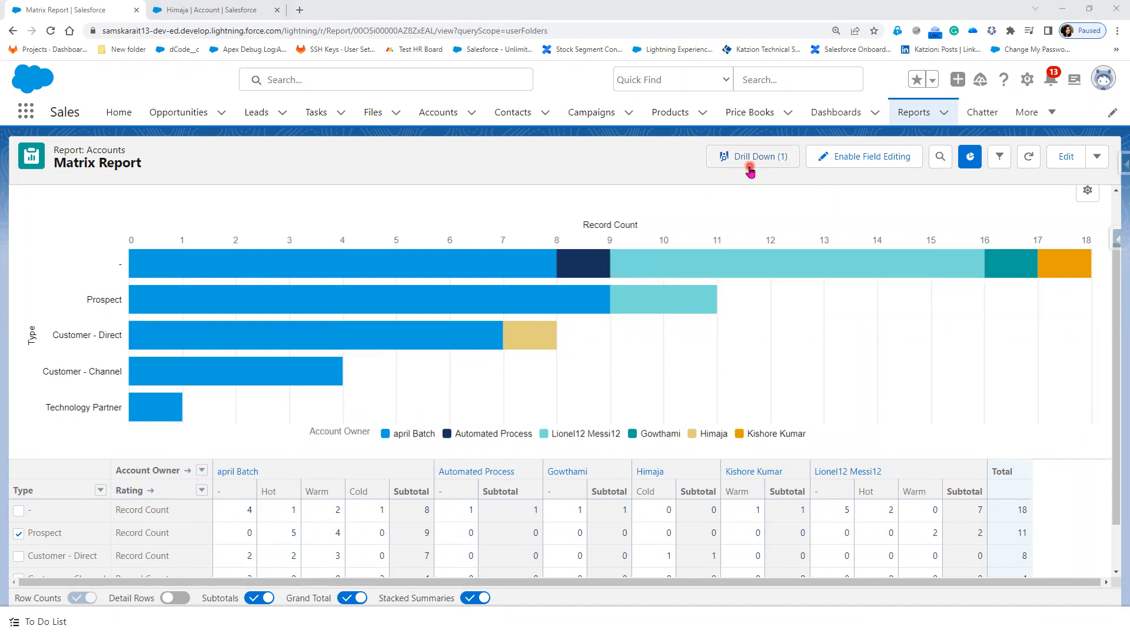
Step: Clear the Type grouping in the drill-down, browse the fields, and close it unapplied
click(752, 167)
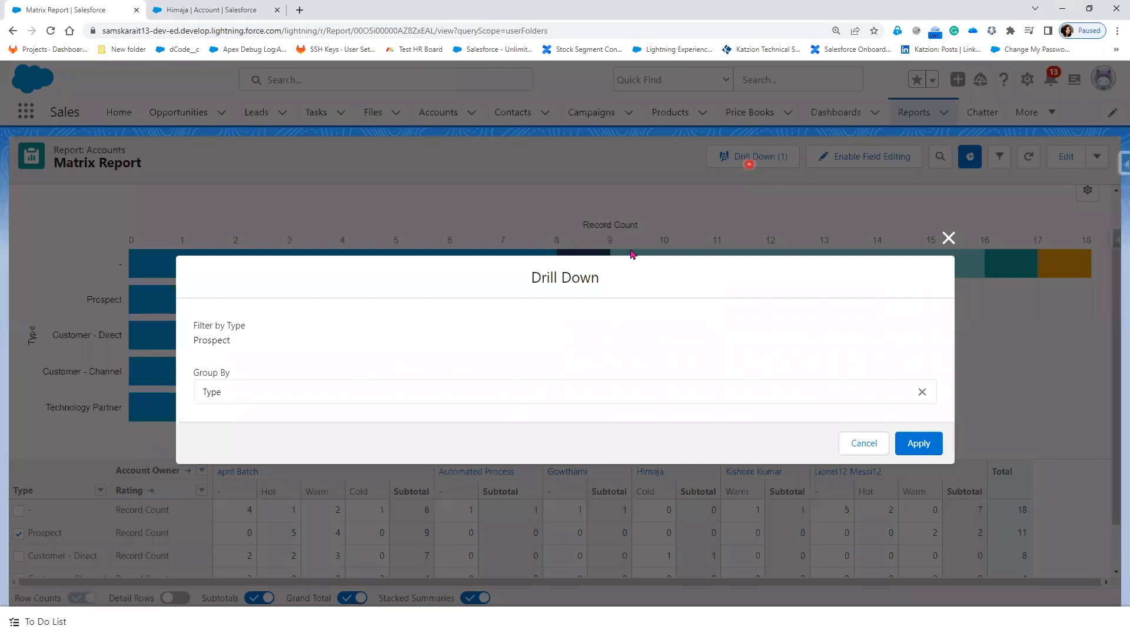
click(404, 400)
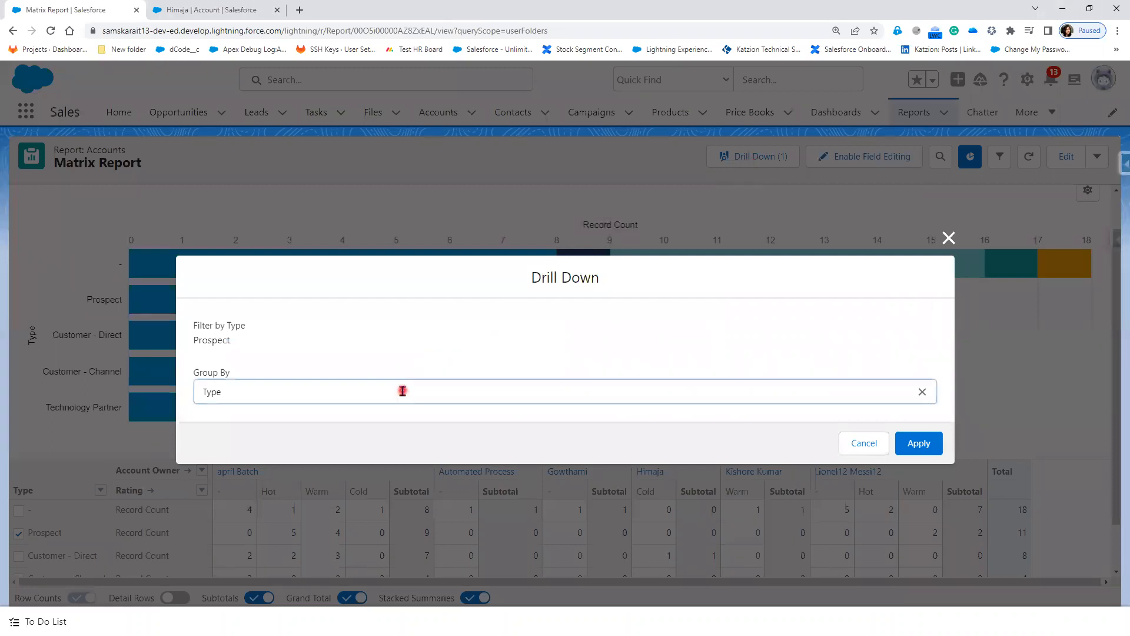
click(922, 392)
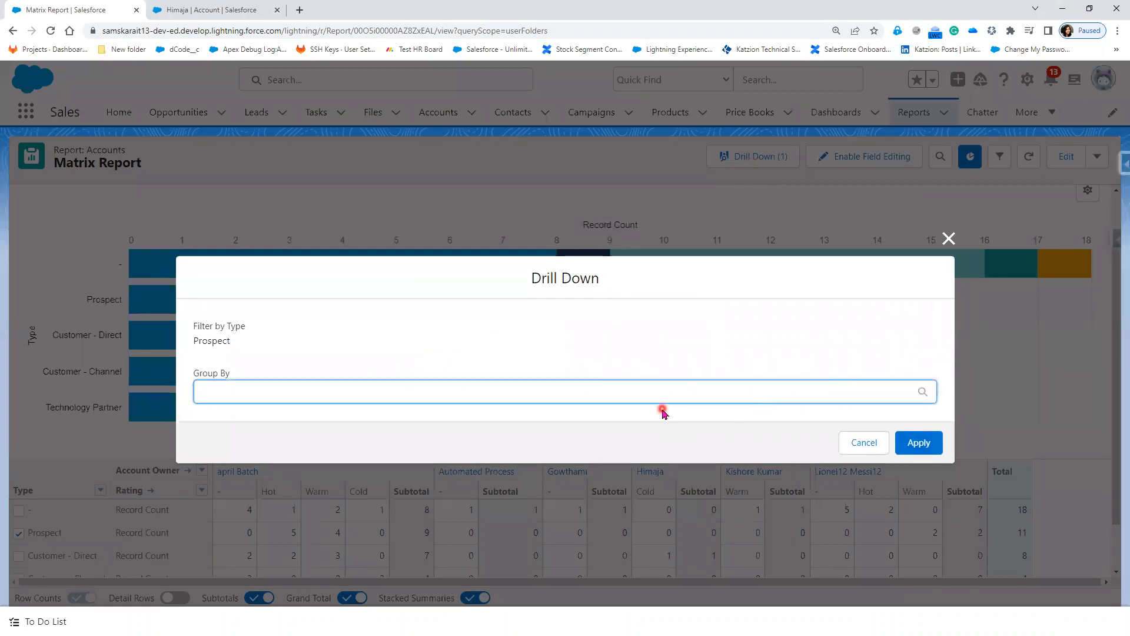
click(651, 393)
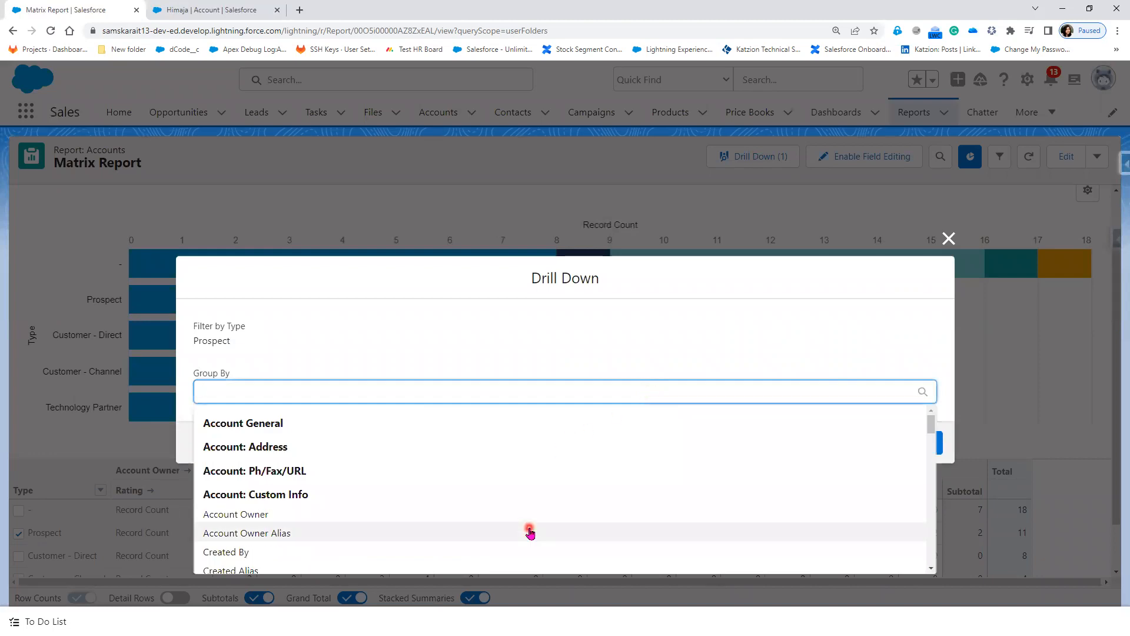
scroll(530, 528, down, 10)
click(948, 238)
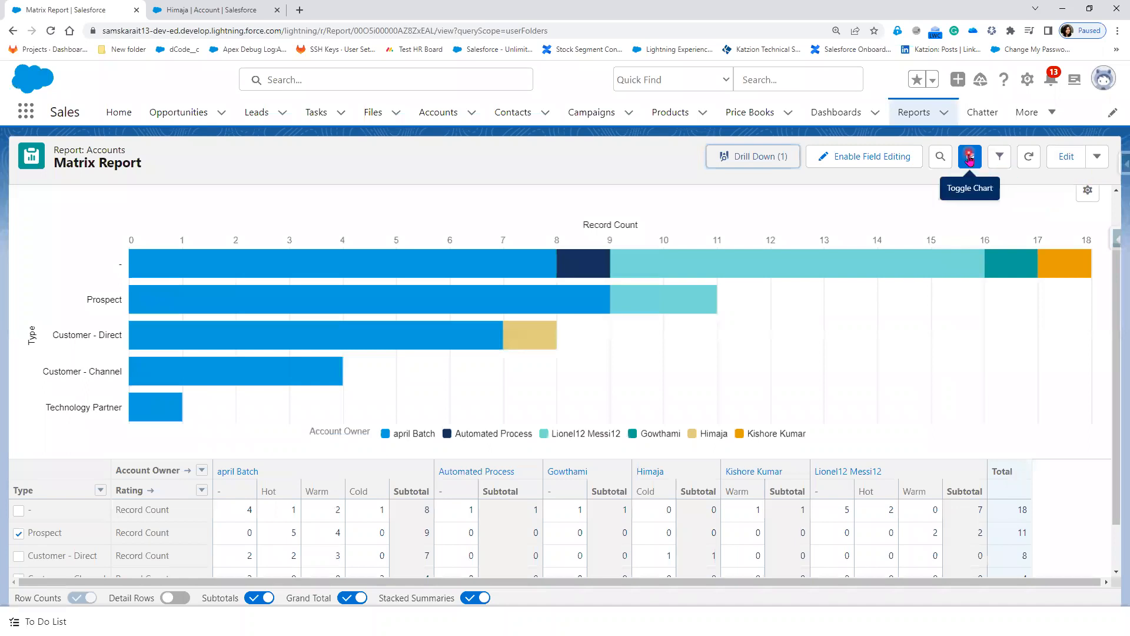
Step: Preview the chart as a Funnel, then revert it to Stacked Bar
click(1088, 190)
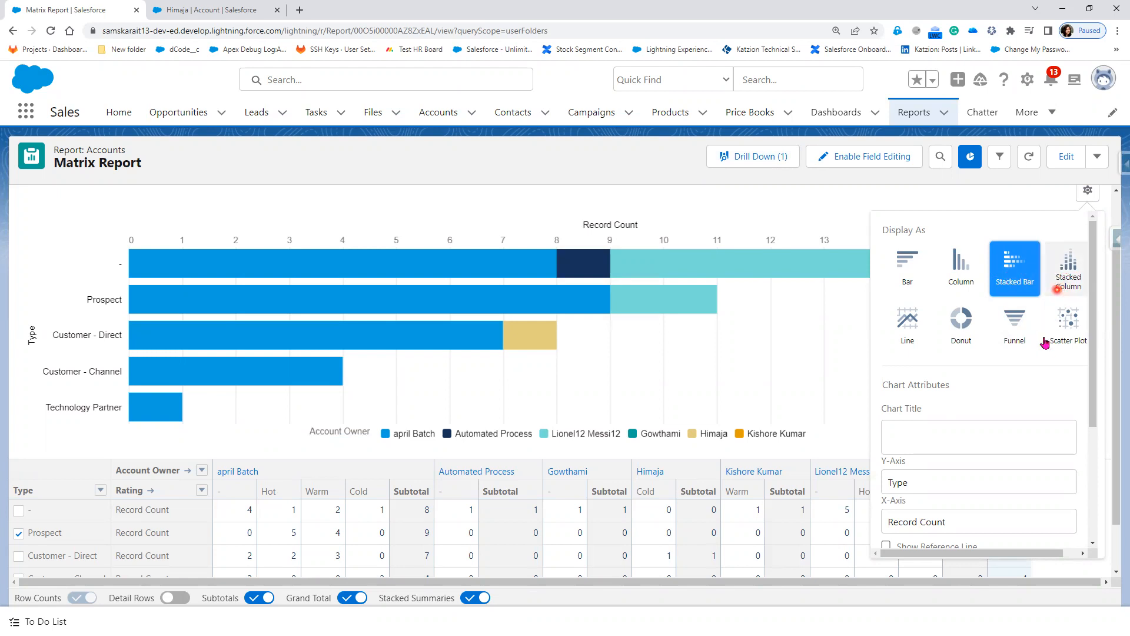
click(1021, 349)
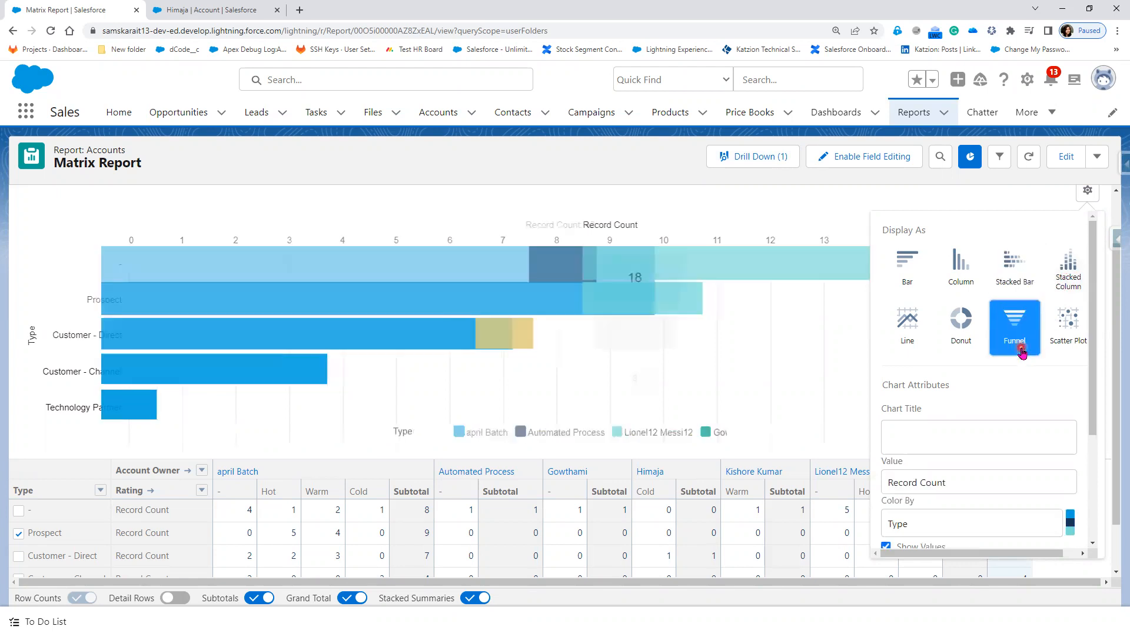
click(1025, 287)
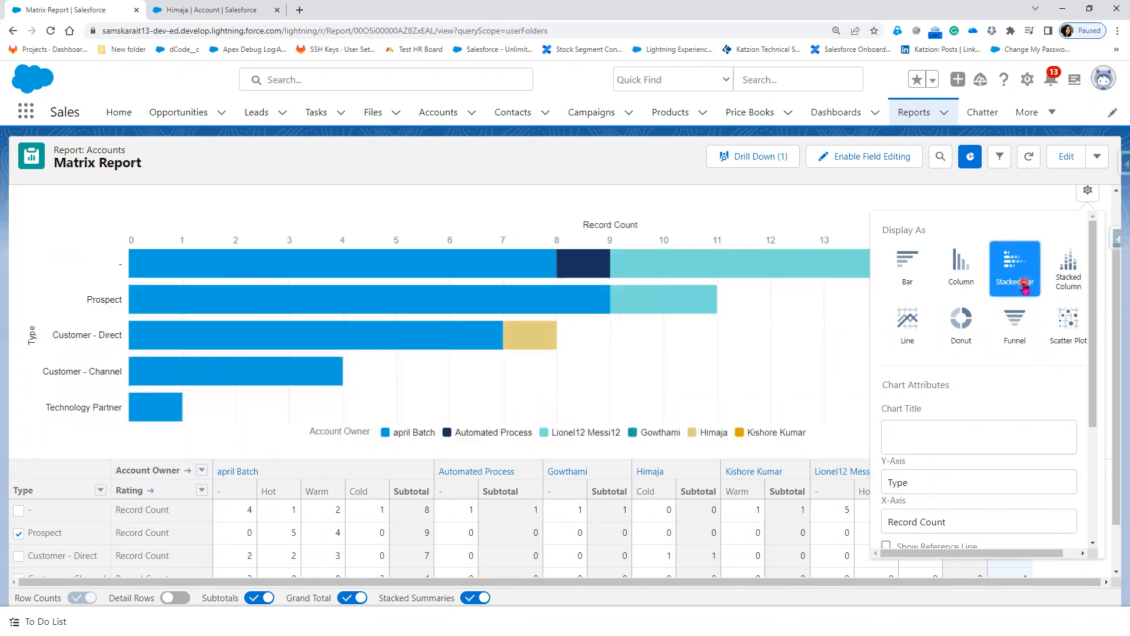
click(782, 199)
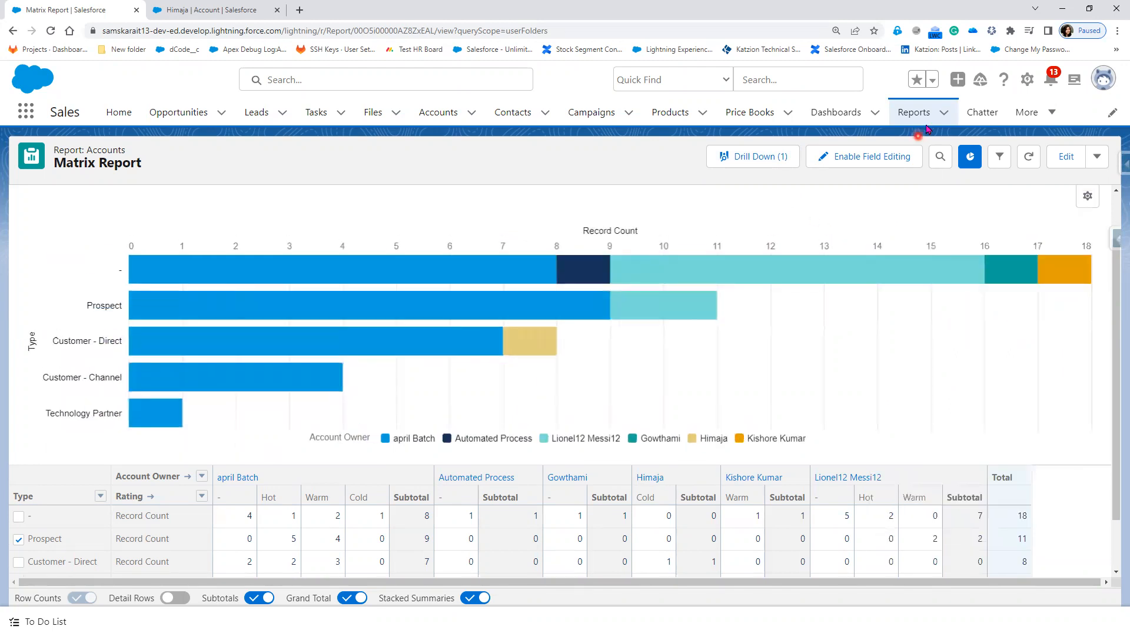
Step: Save the Matrix Report and return to the reports list
click(1094, 160)
click(1060, 211)
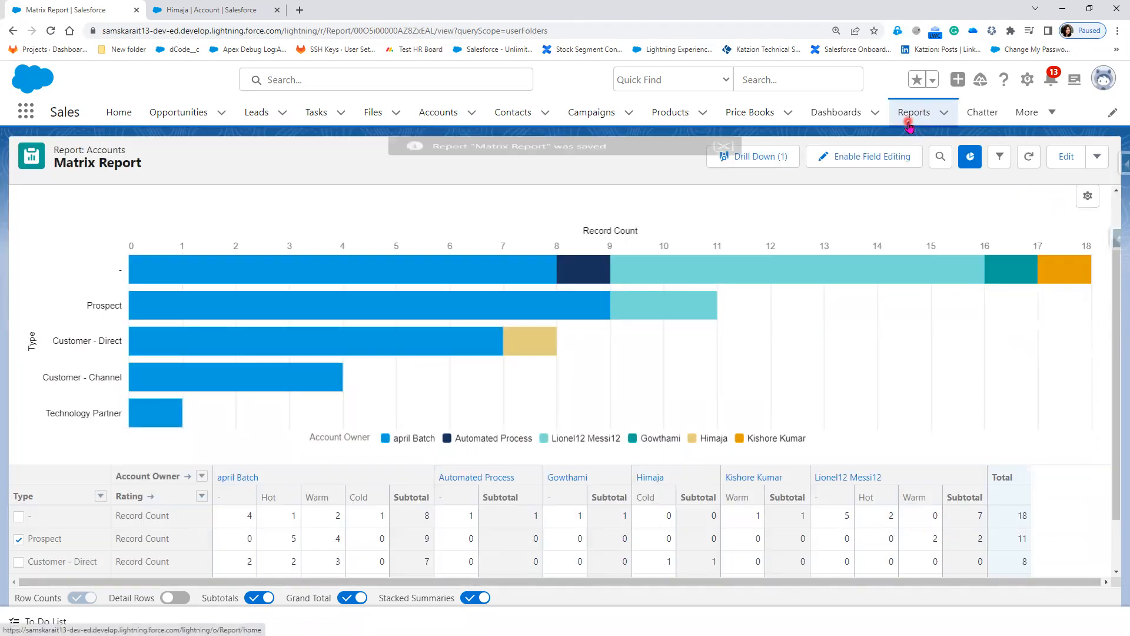
click(916, 114)
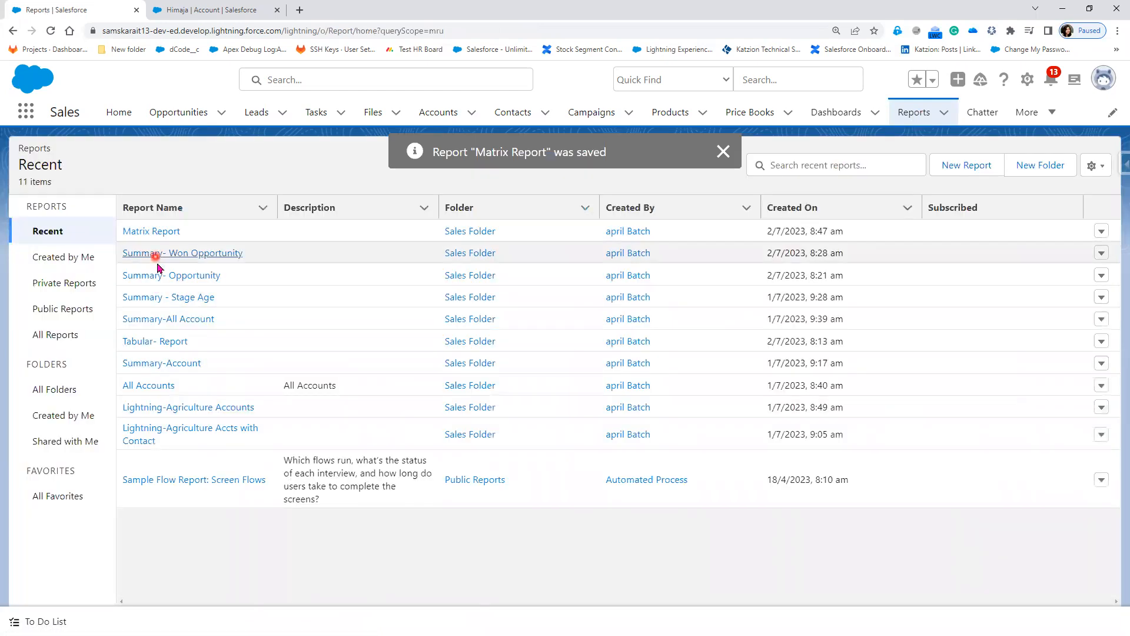
Step: Open Summary- Opportunity, view its donut chart settings, and go back to Reports
click(158, 275)
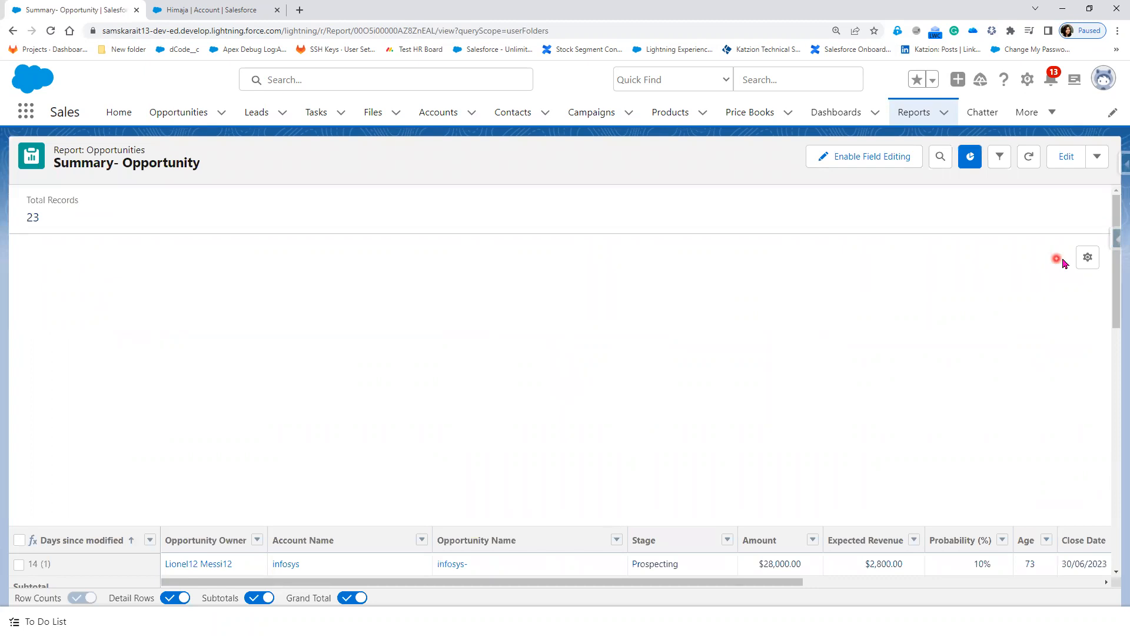
click(1087, 260)
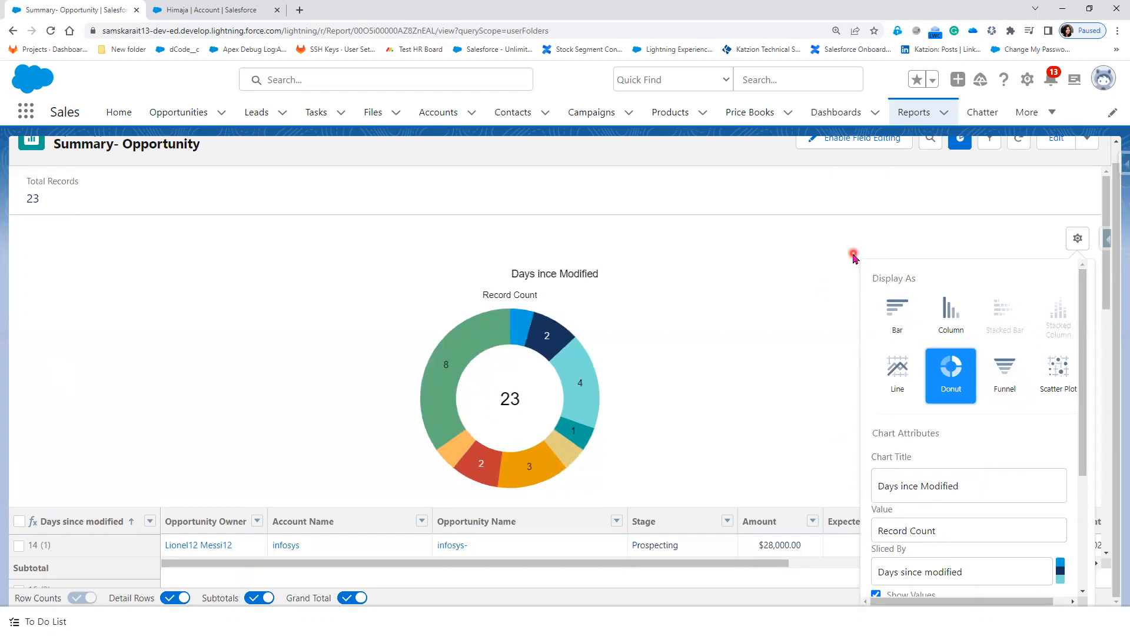
scroll(752, 379, up, 1)
click(915, 112)
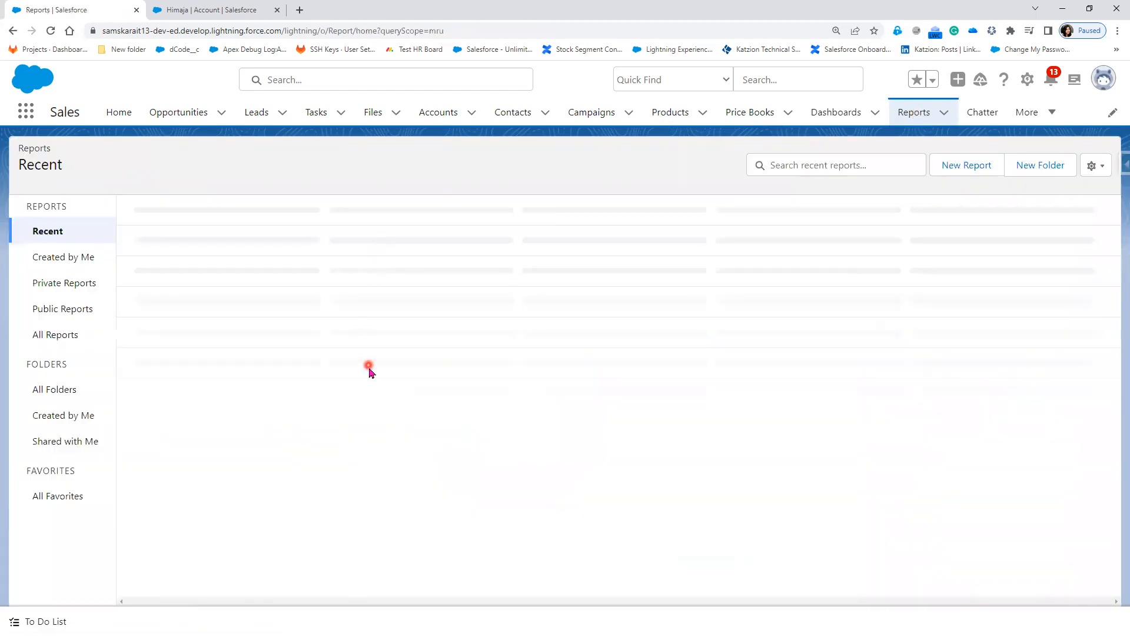
Step: Start a new report of the Accounts report type
click(965, 167)
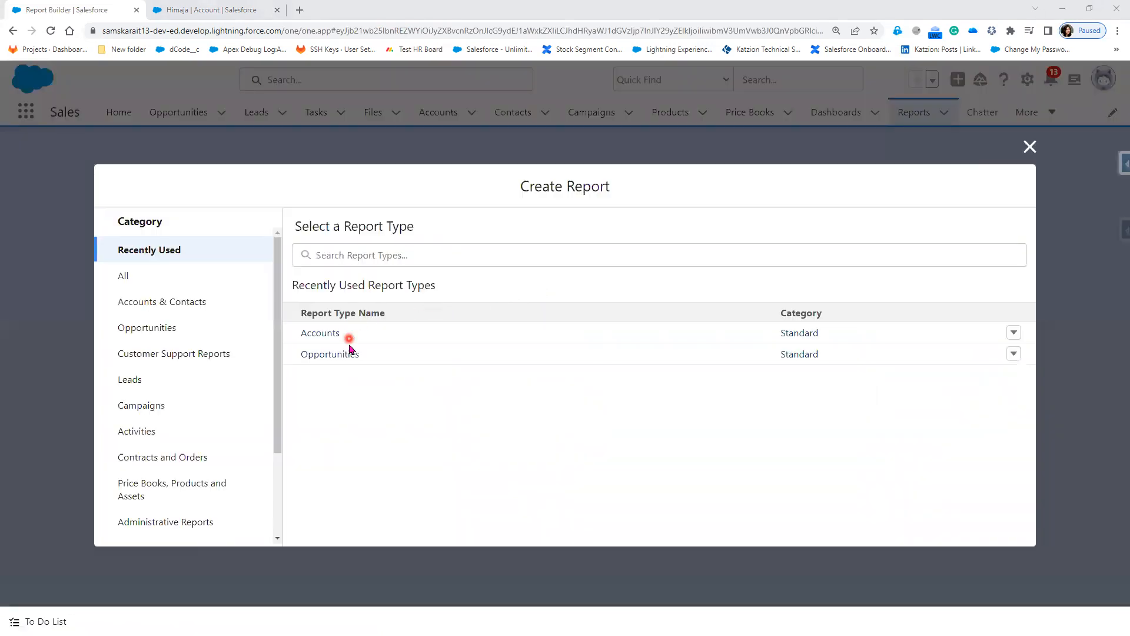
click(343, 340)
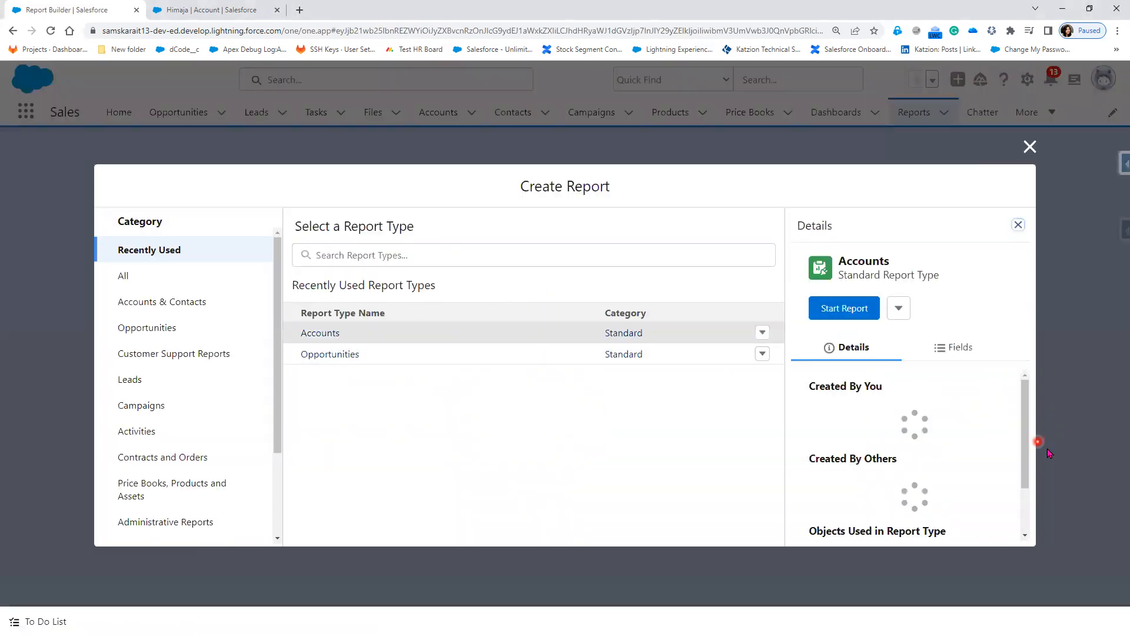
click(853, 310)
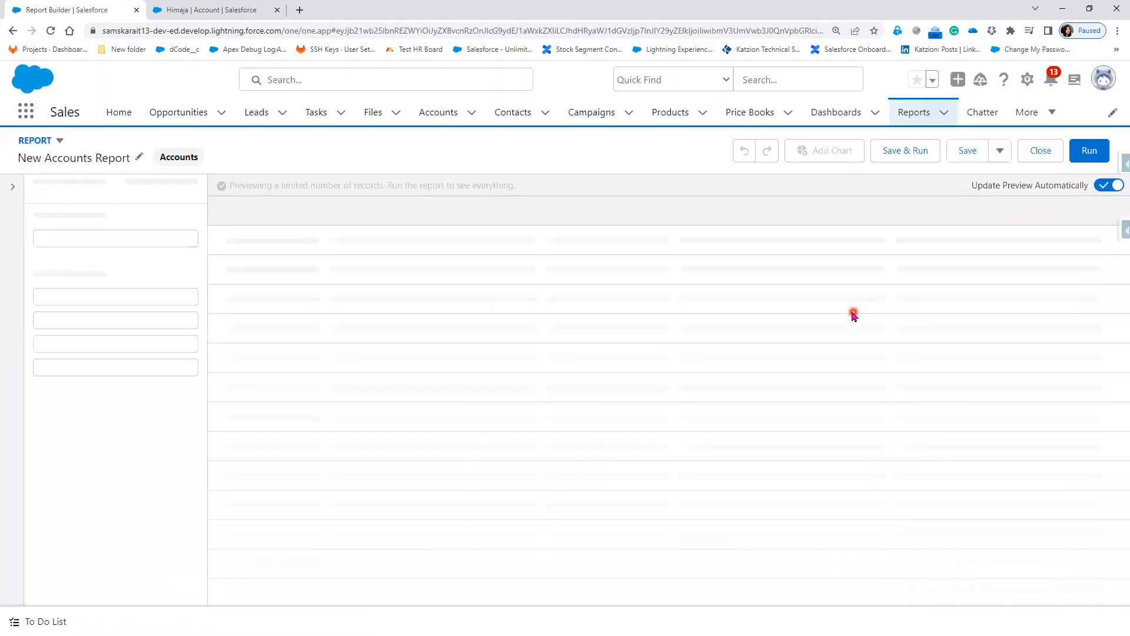
Step: Convert the report to the Joined Report format and select the Last Activity column
click(57, 142)
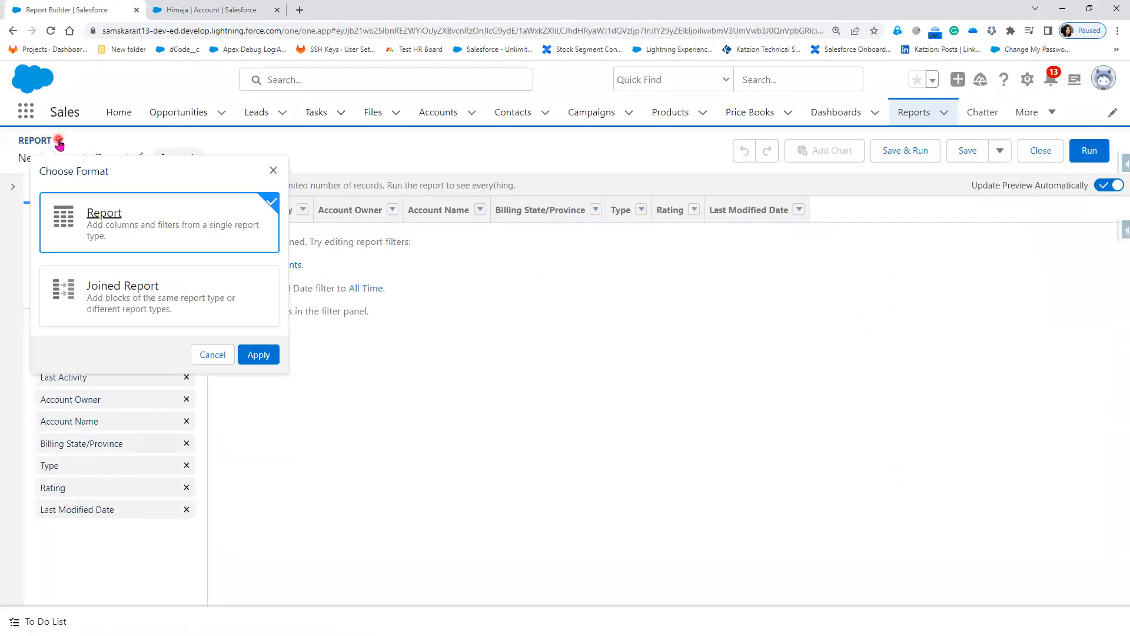
click(122, 288)
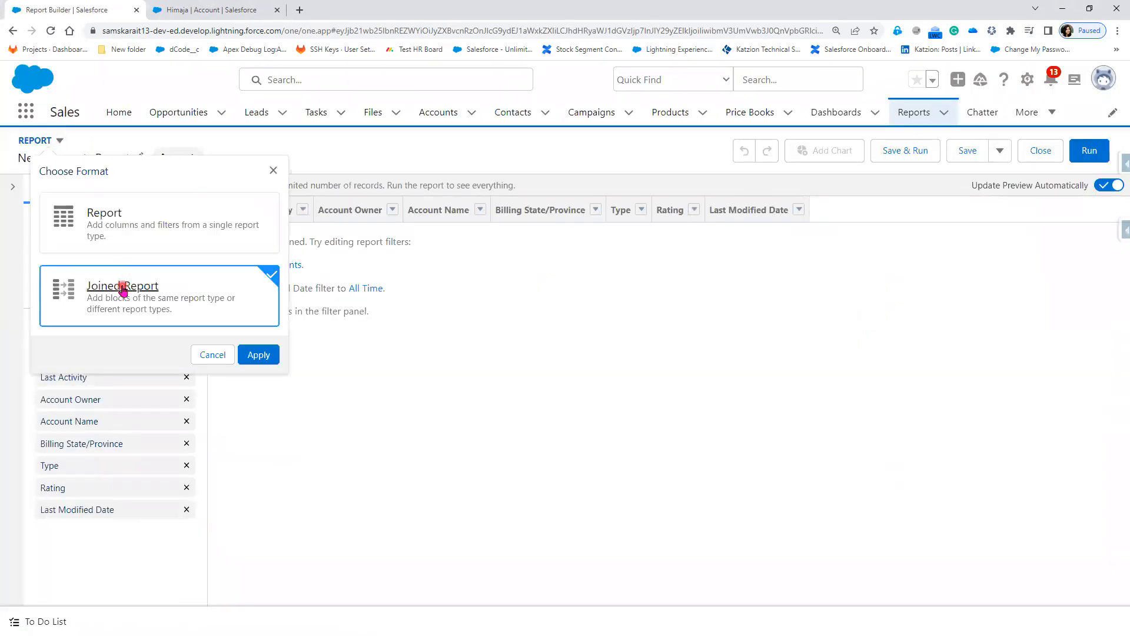
click(267, 356)
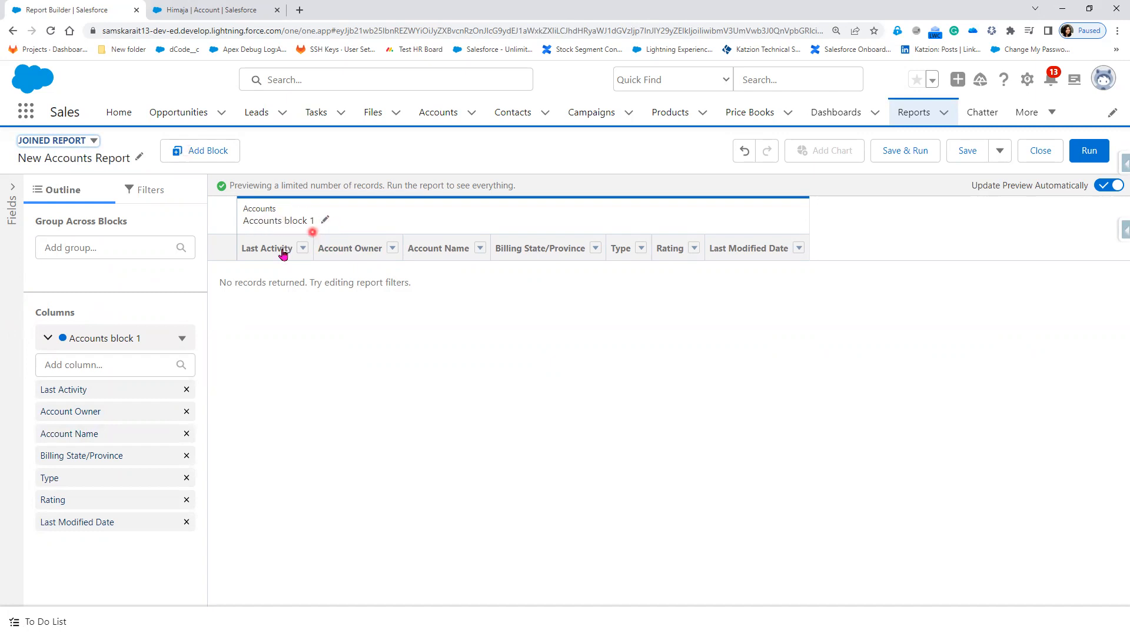
click(186, 391)
Step: Remove the Last Activity and Last Modified Date columns, and set Show Me to All accounts
click(186, 390)
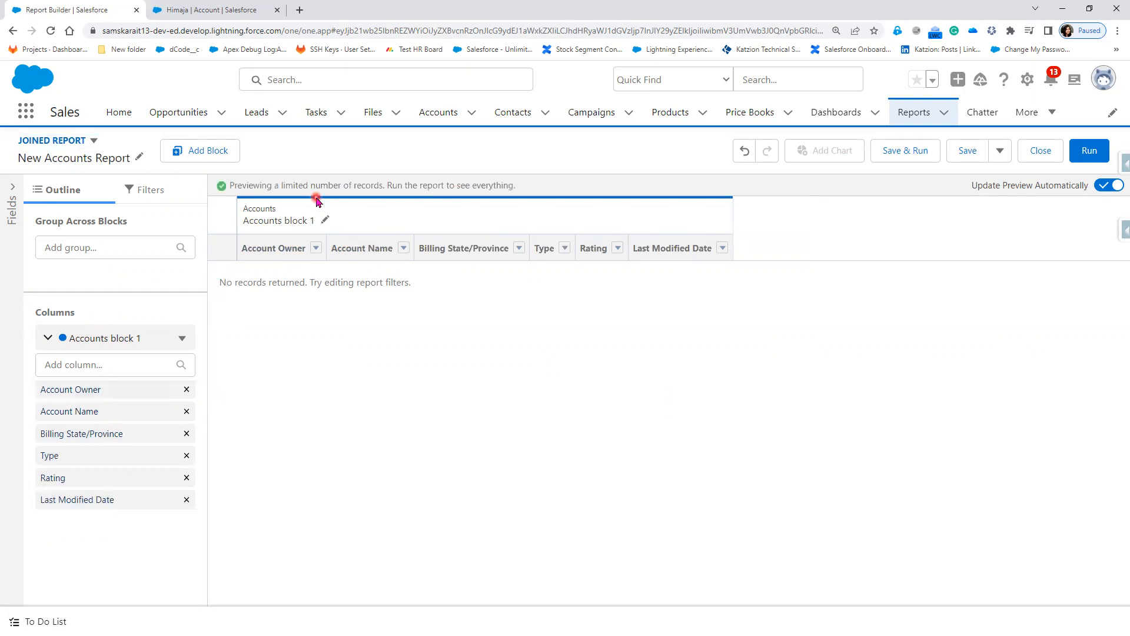
click(186, 500)
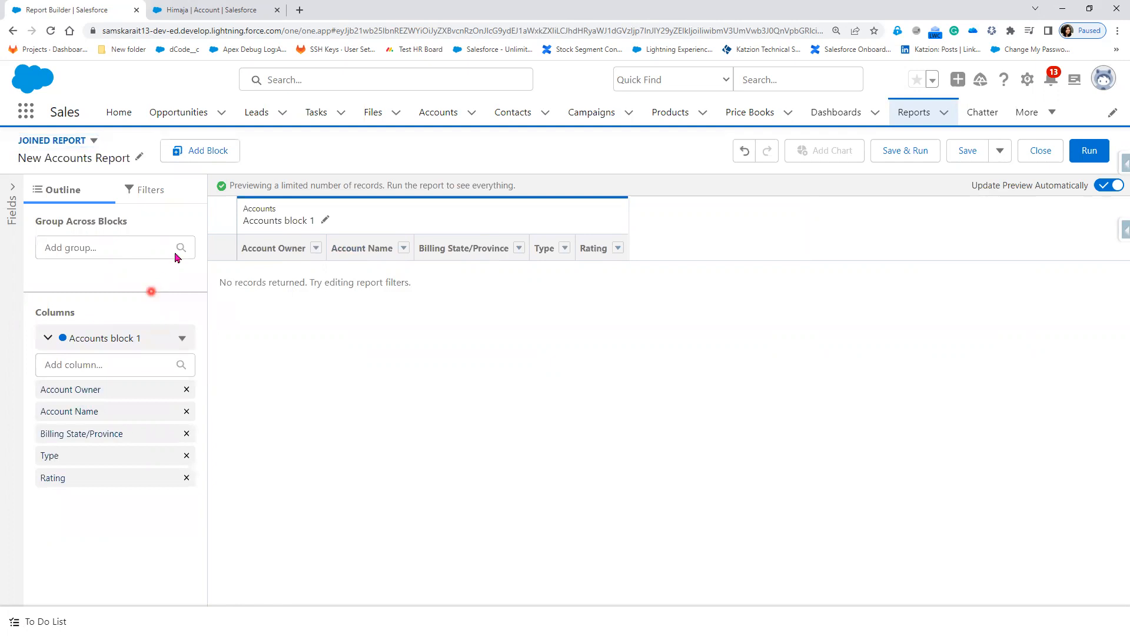
click(167, 197)
click(143, 326)
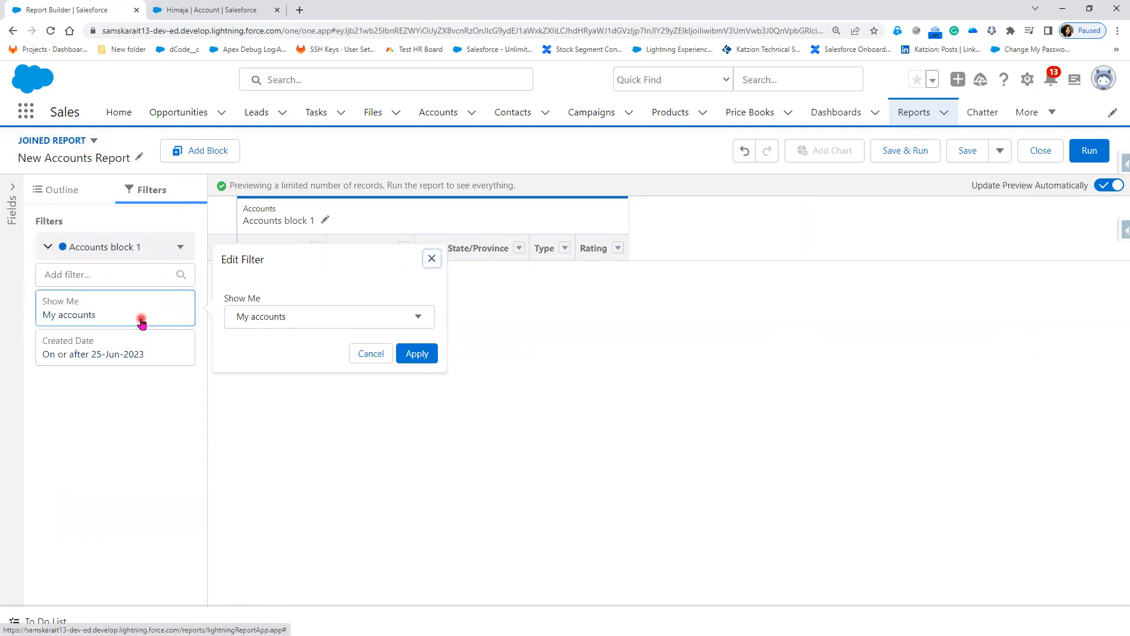
click(240, 317)
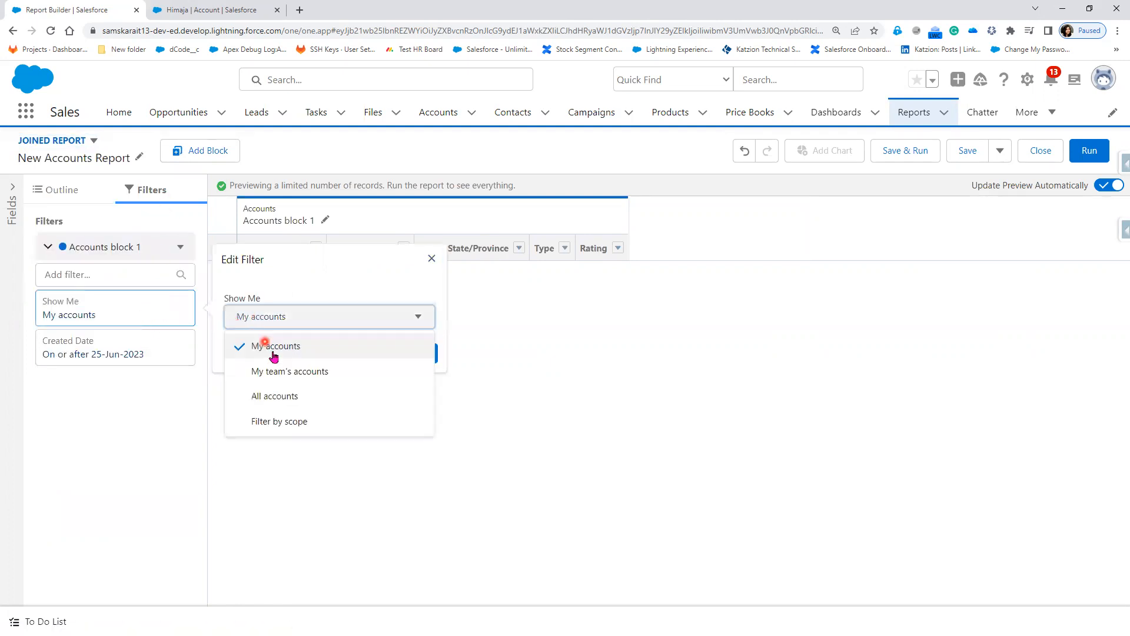
click(290, 401)
click(418, 360)
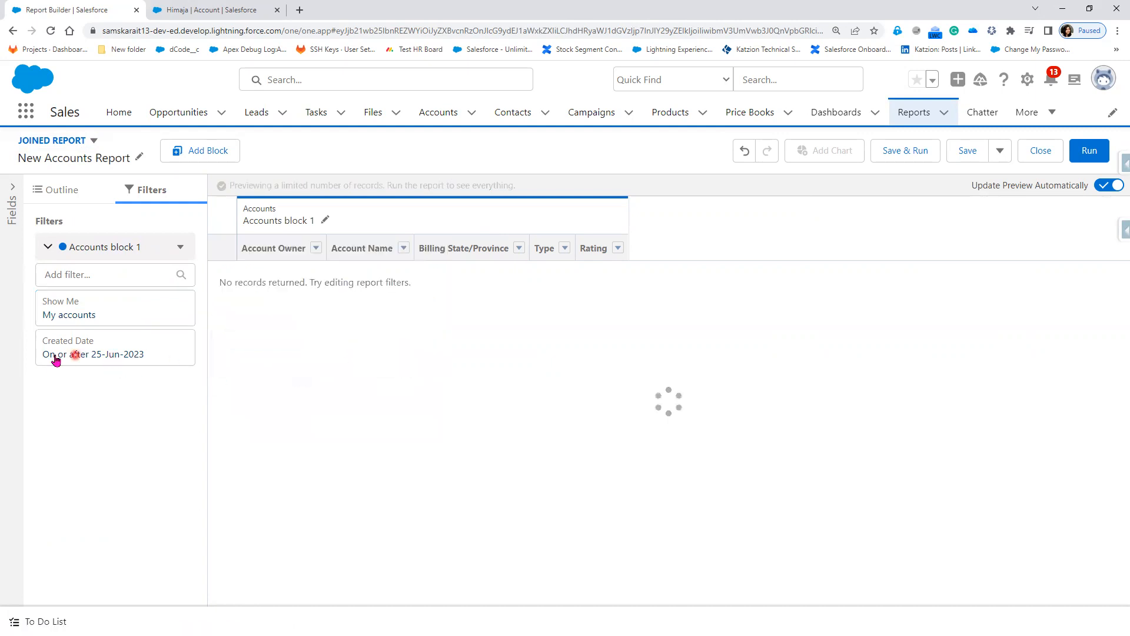
Step: Set the Accounts block's Created Date filter range to All Time
click(64, 353)
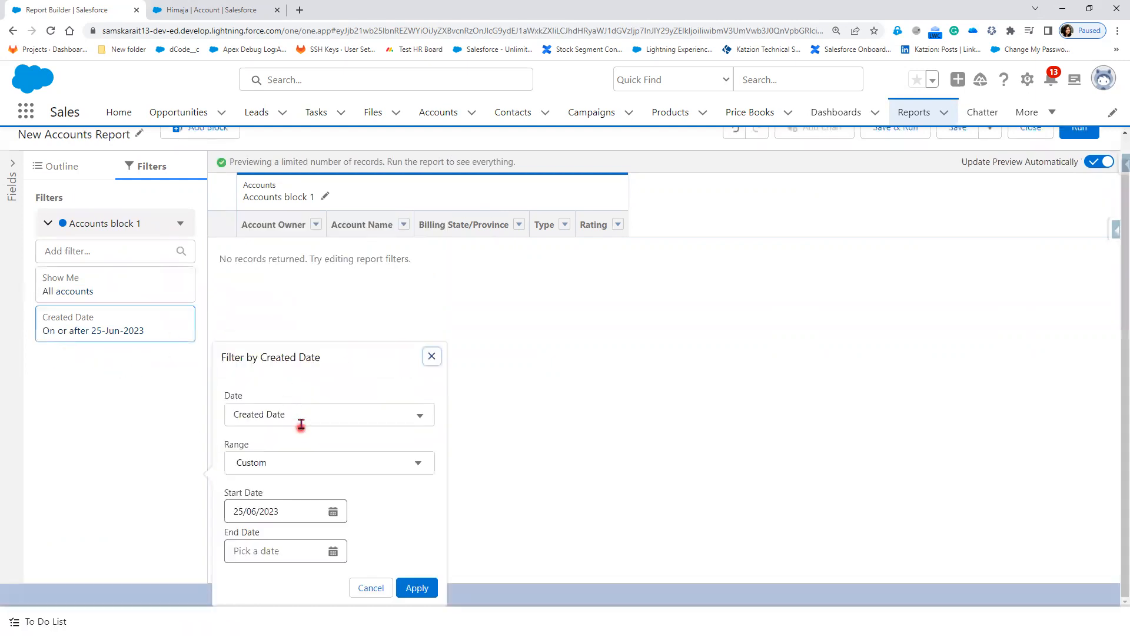
click(299, 462)
click(295, 494)
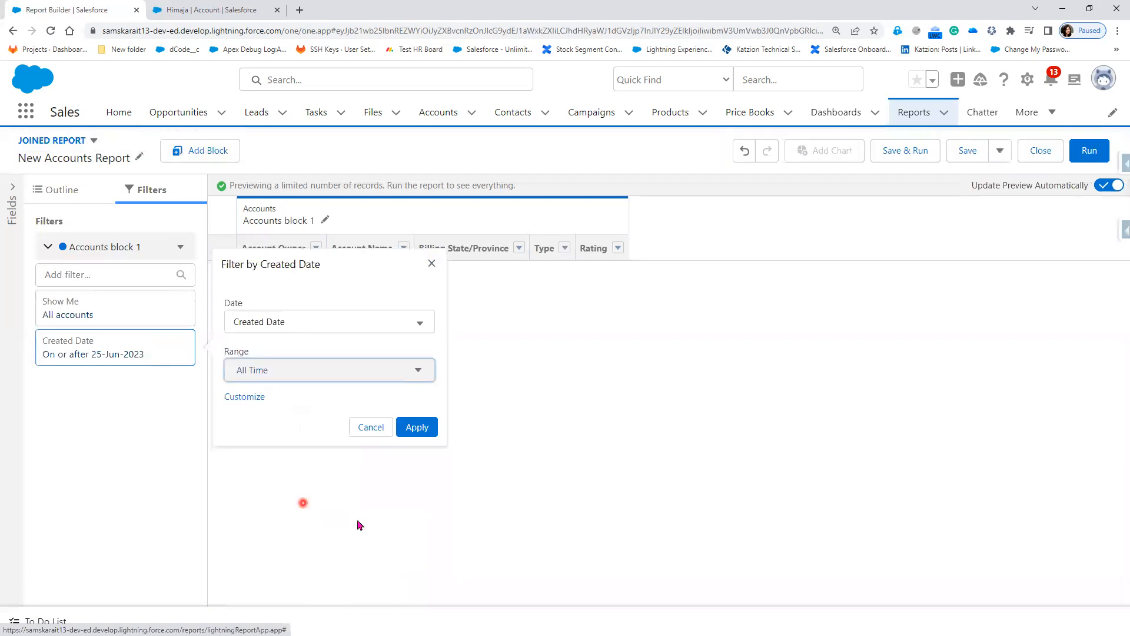
click(428, 433)
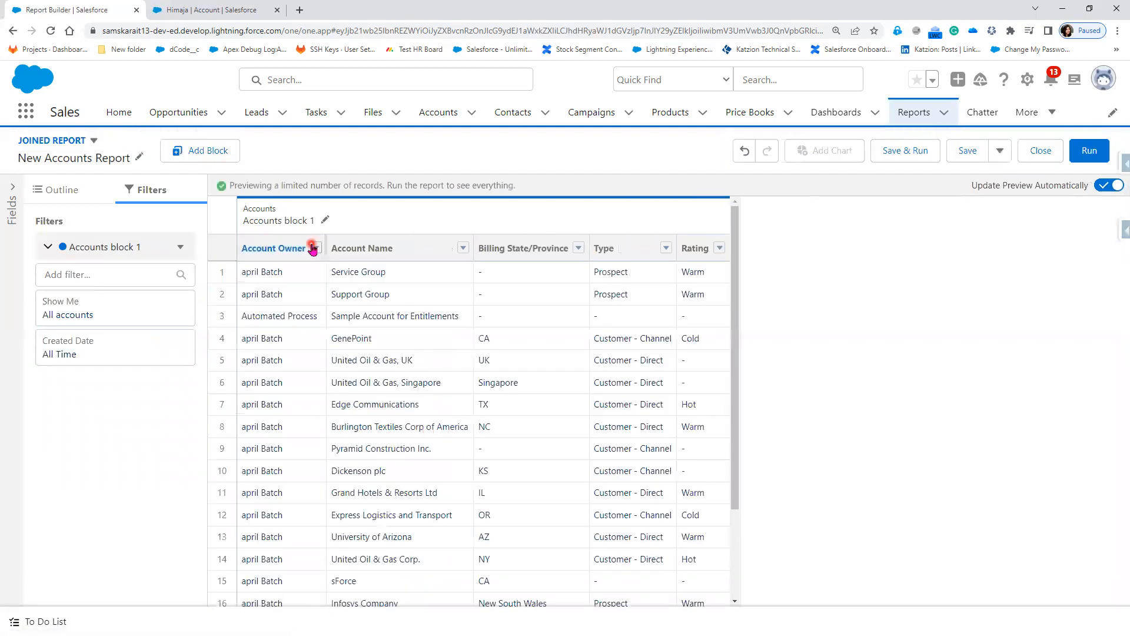
click(177, 246)
click(57, 189)
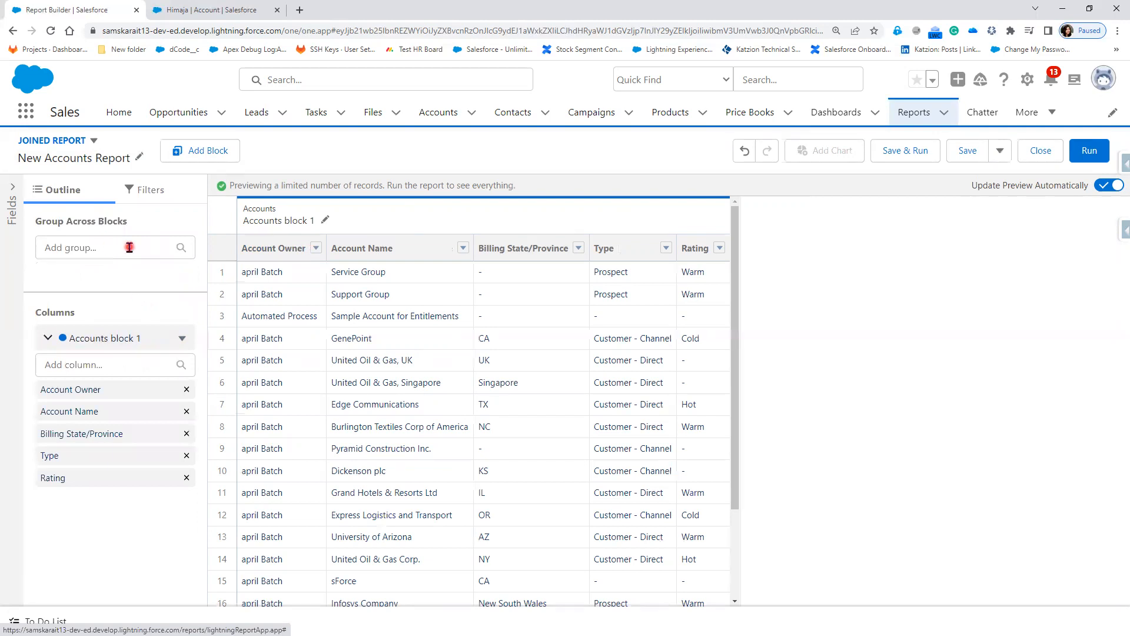
click(13, 187)
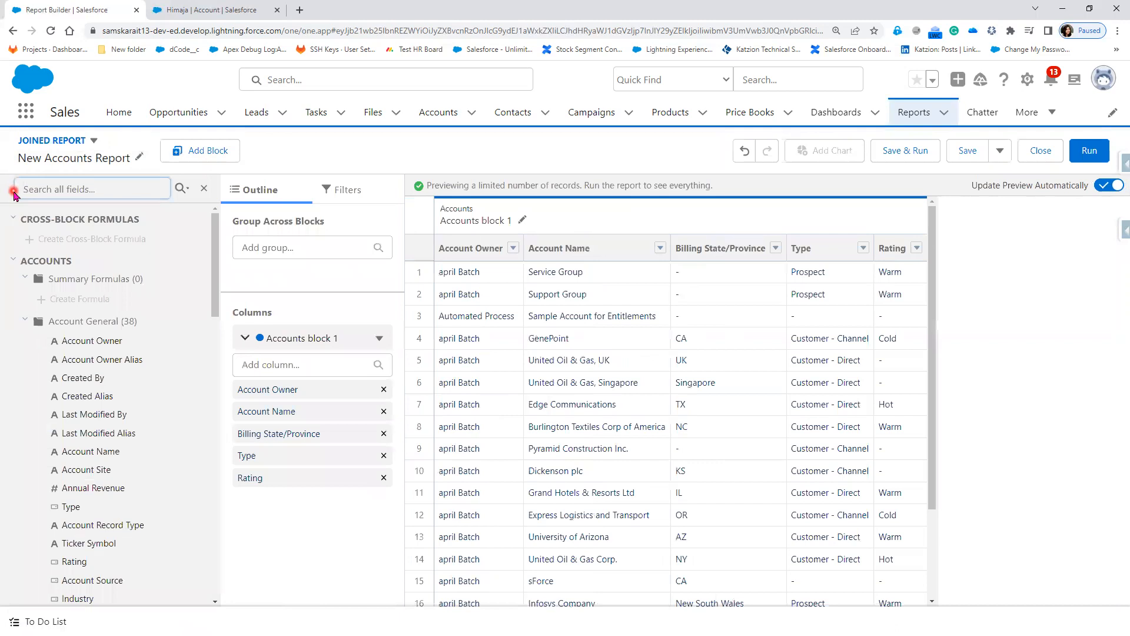
click(204, 187)
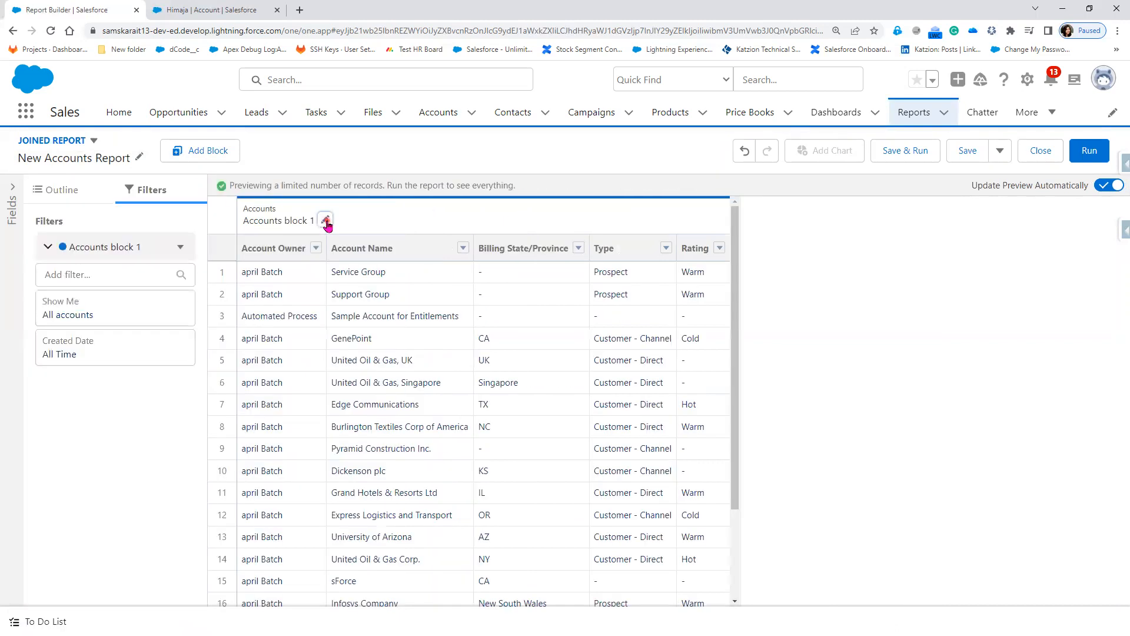
click(325, 222)
click(864, 306)
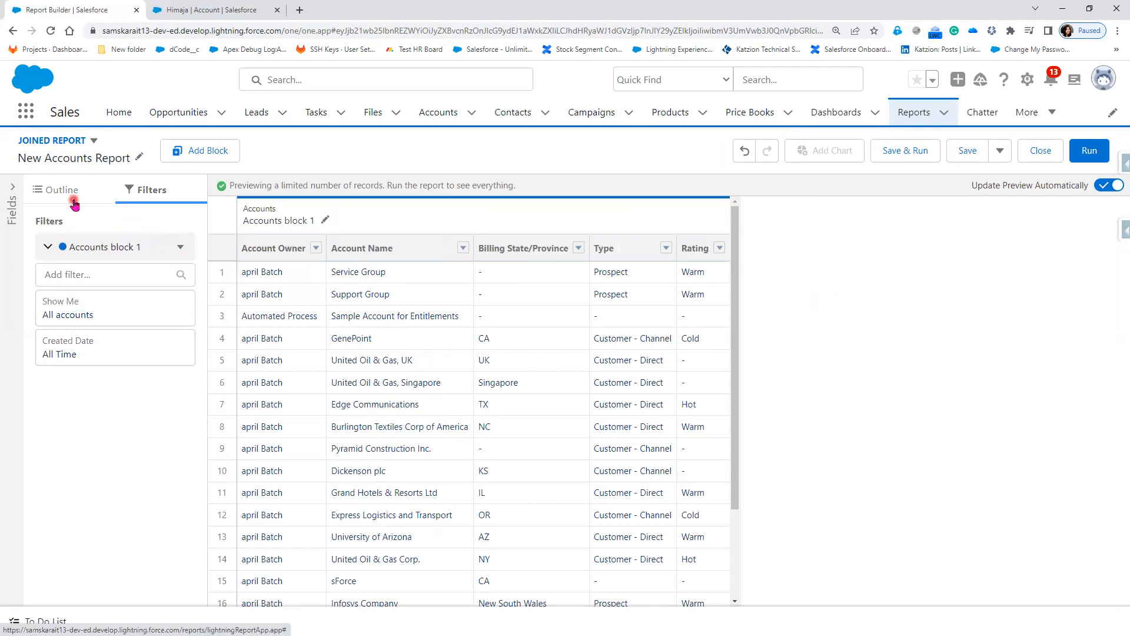
click(205, 154)
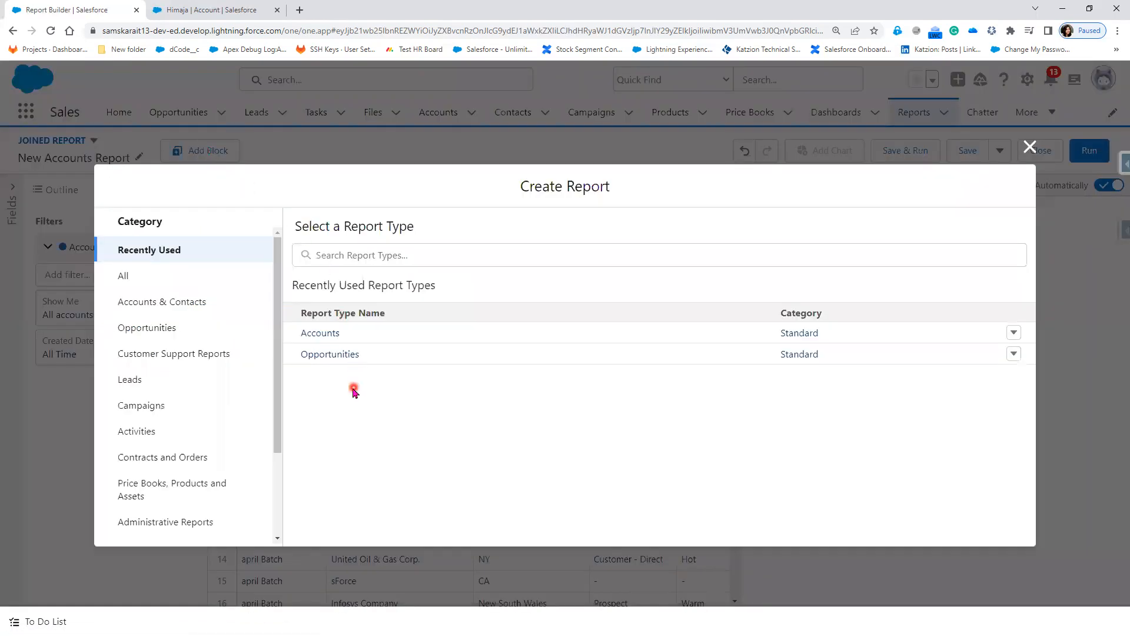
Step: Add a new block using the Opportunities report type
click(337, 356)
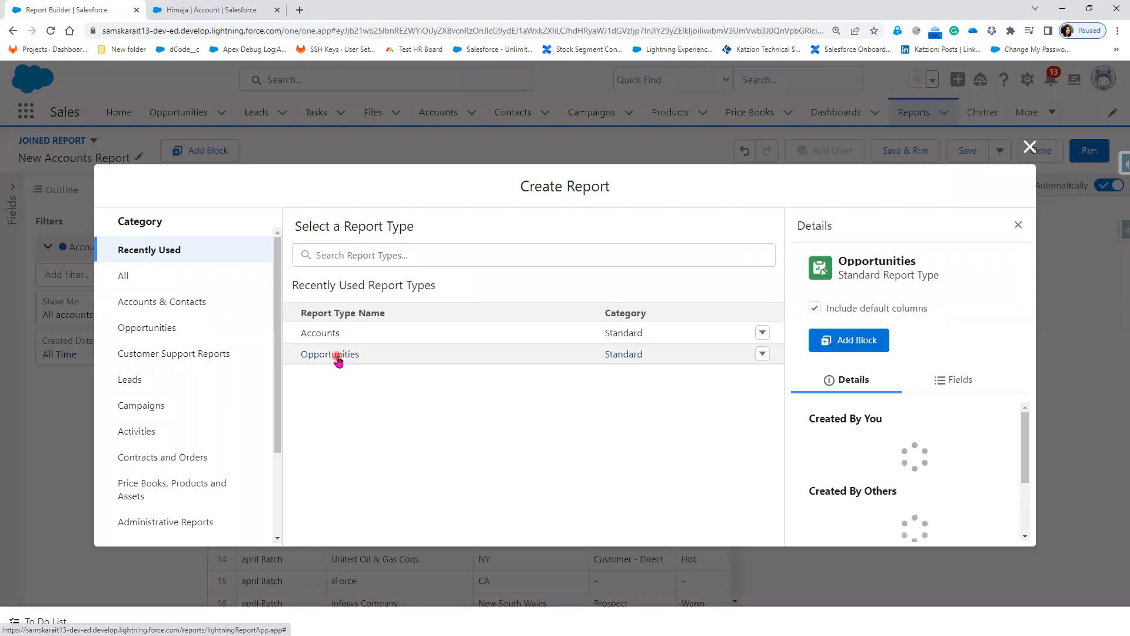
click(851, 377)
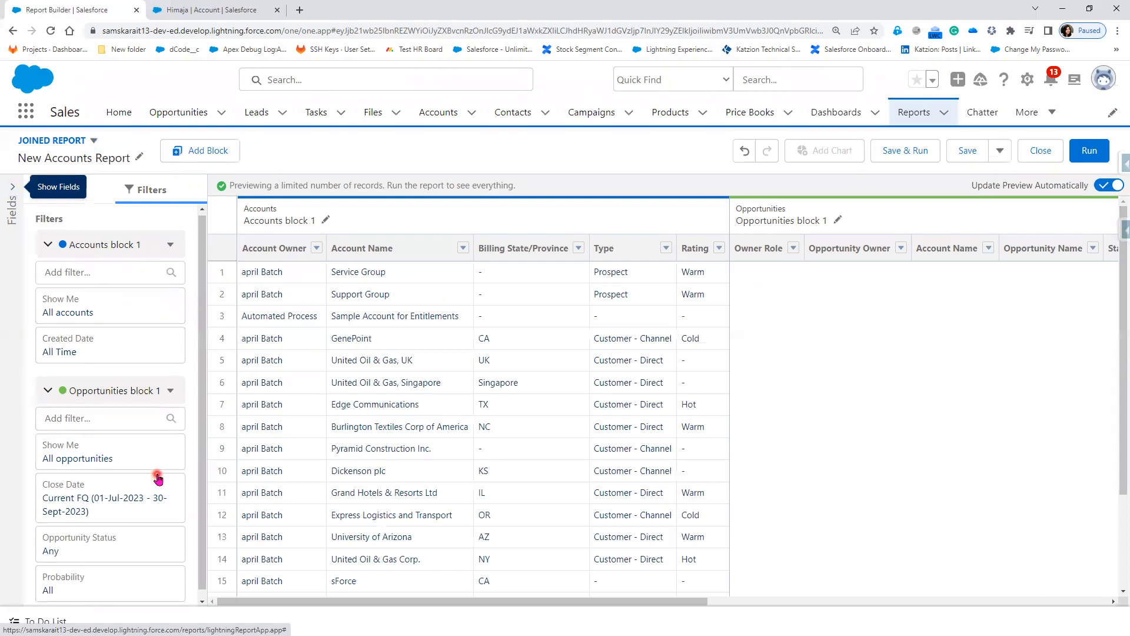
Step: Change Opportunities block 1's Close Date range to All Time
scroll(154, 471, down, 1)
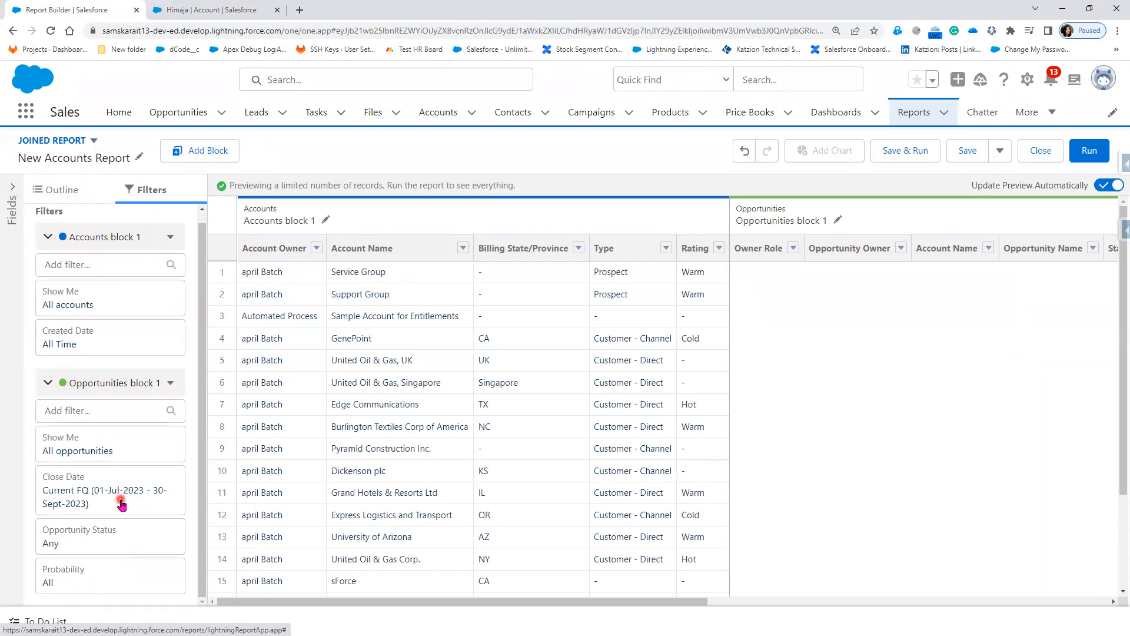
click(121, 504)
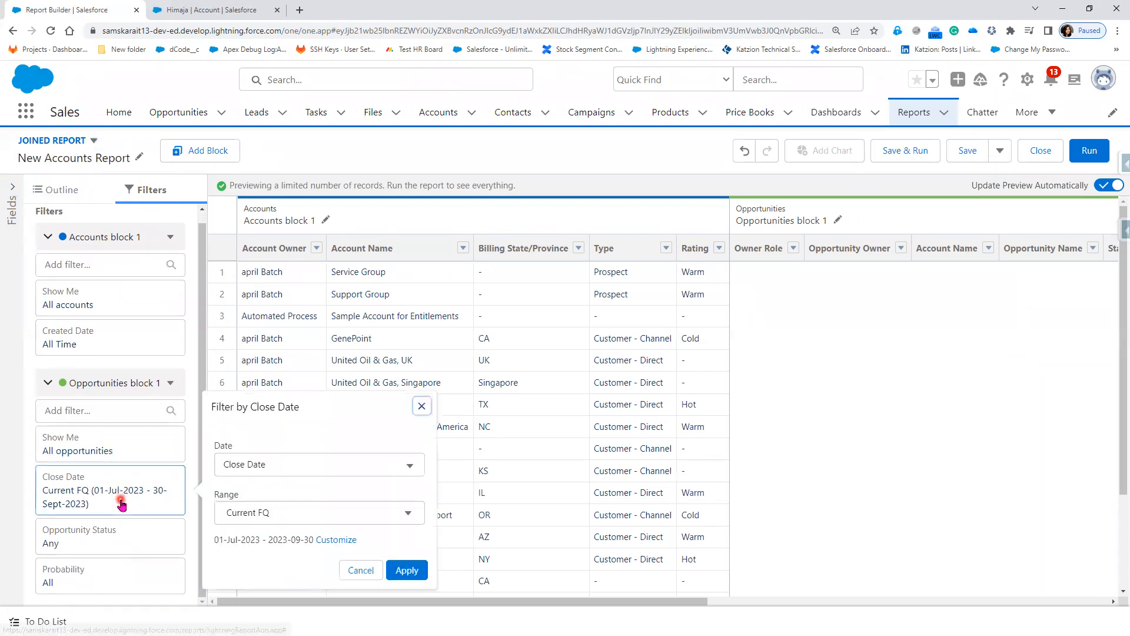
click(294, 512)
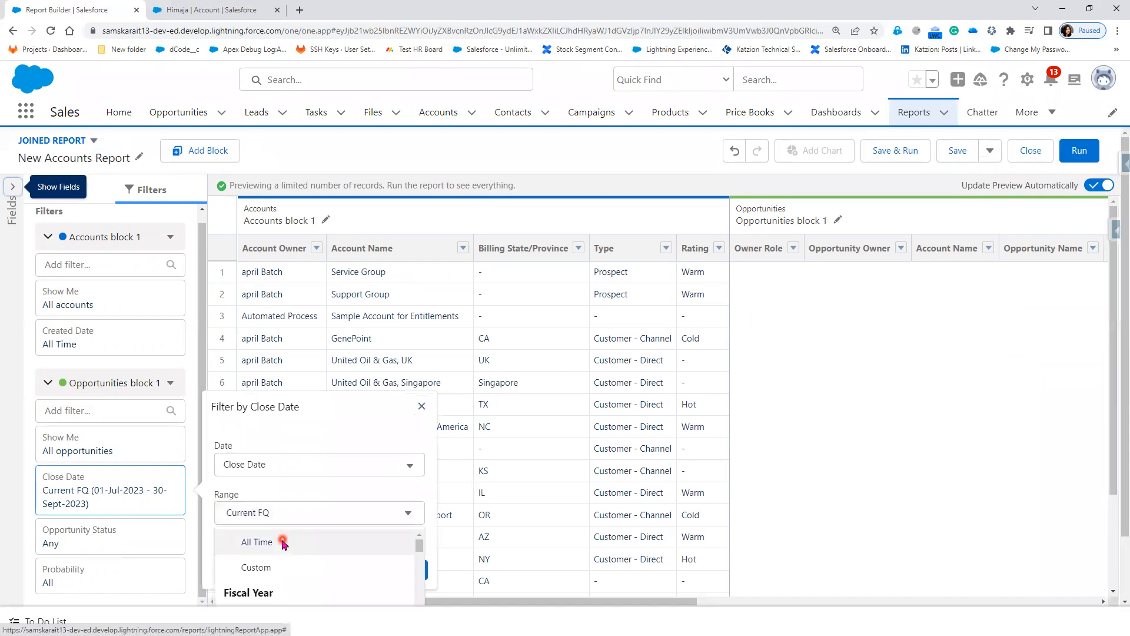
click(282, 543)
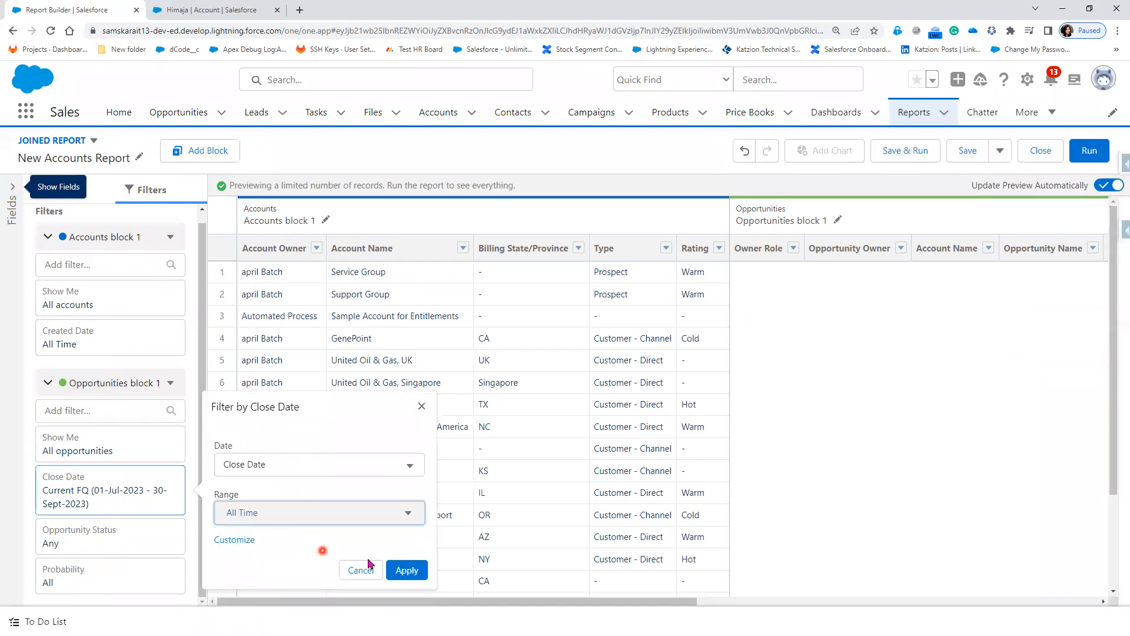
click(407, 572)
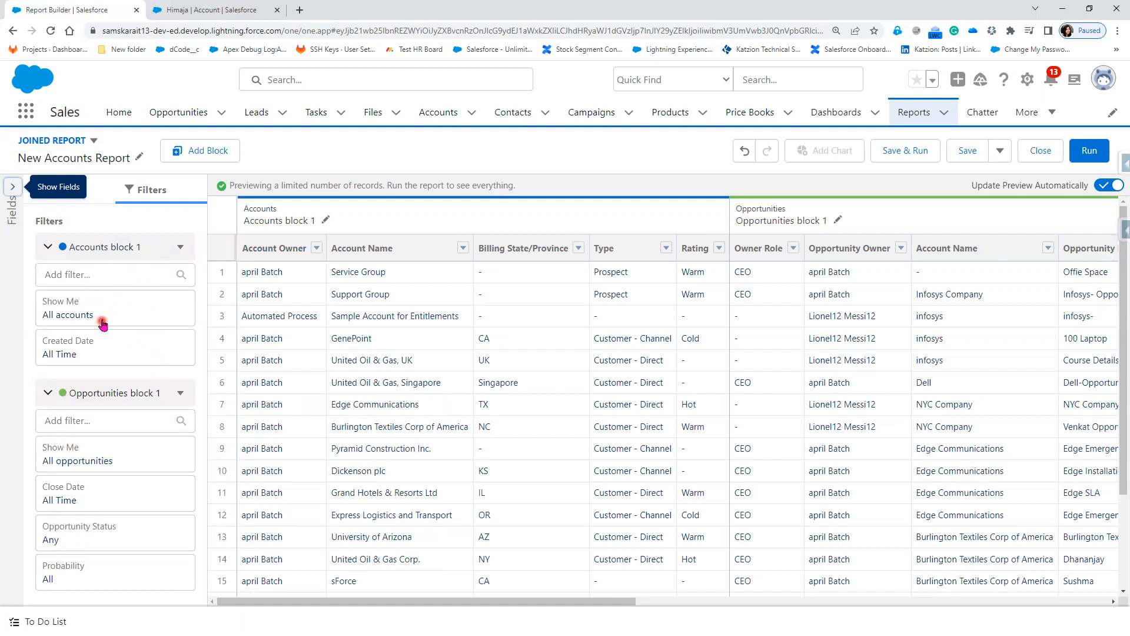
Step: Add a Rating filter to Accounts block 1 including Cold, Hot and Warm values
click(114, 273)
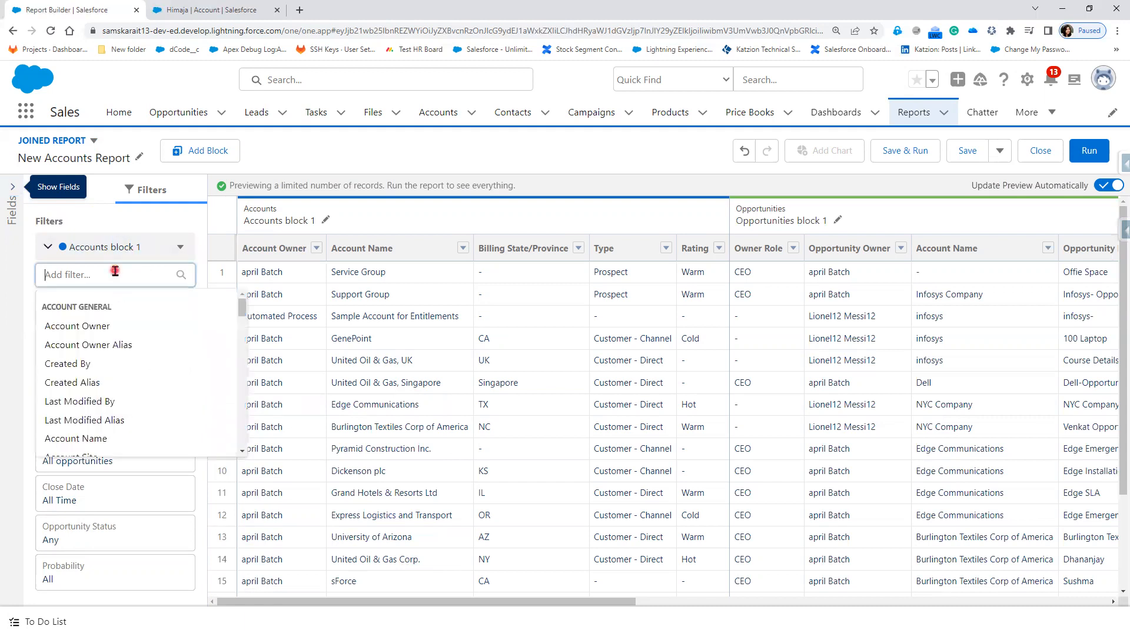
text(rat)
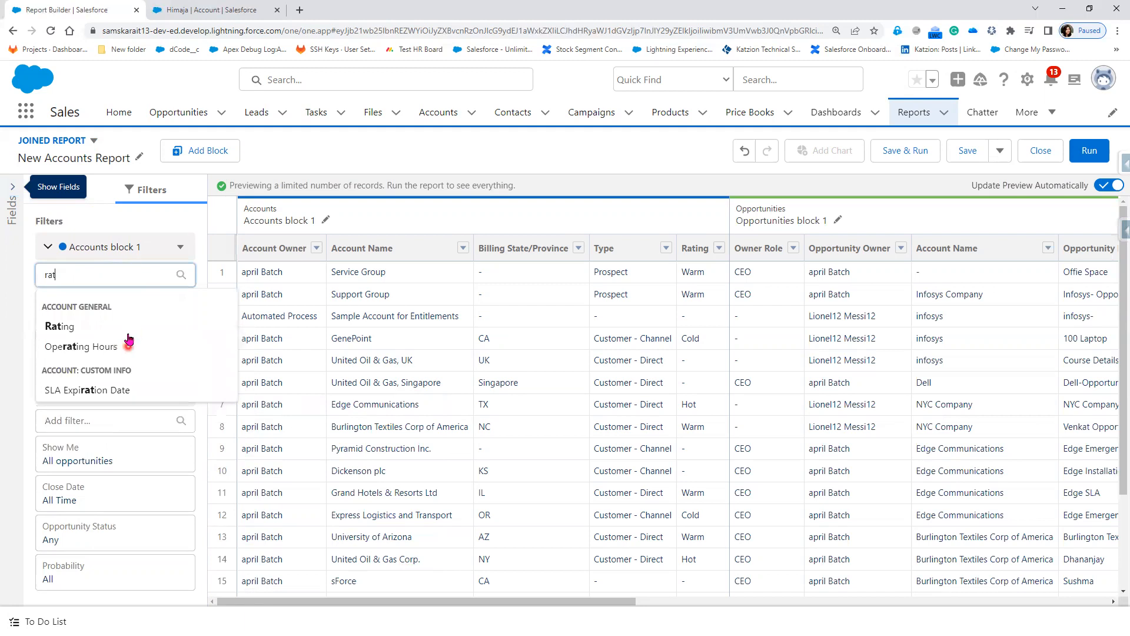
click(128, 335)
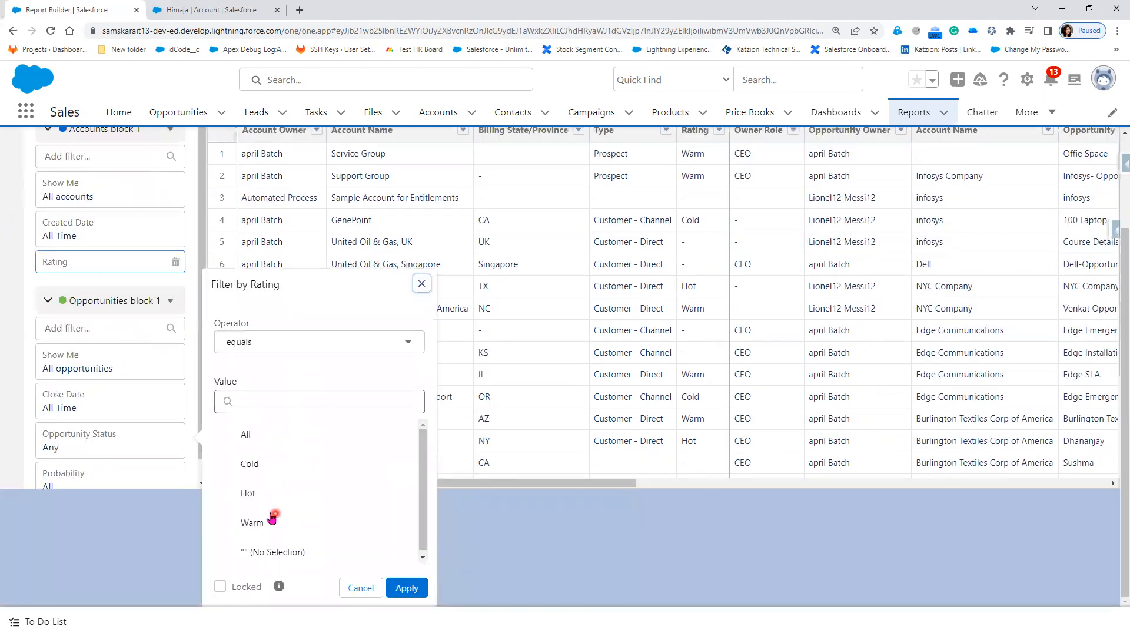
click(272, 474)
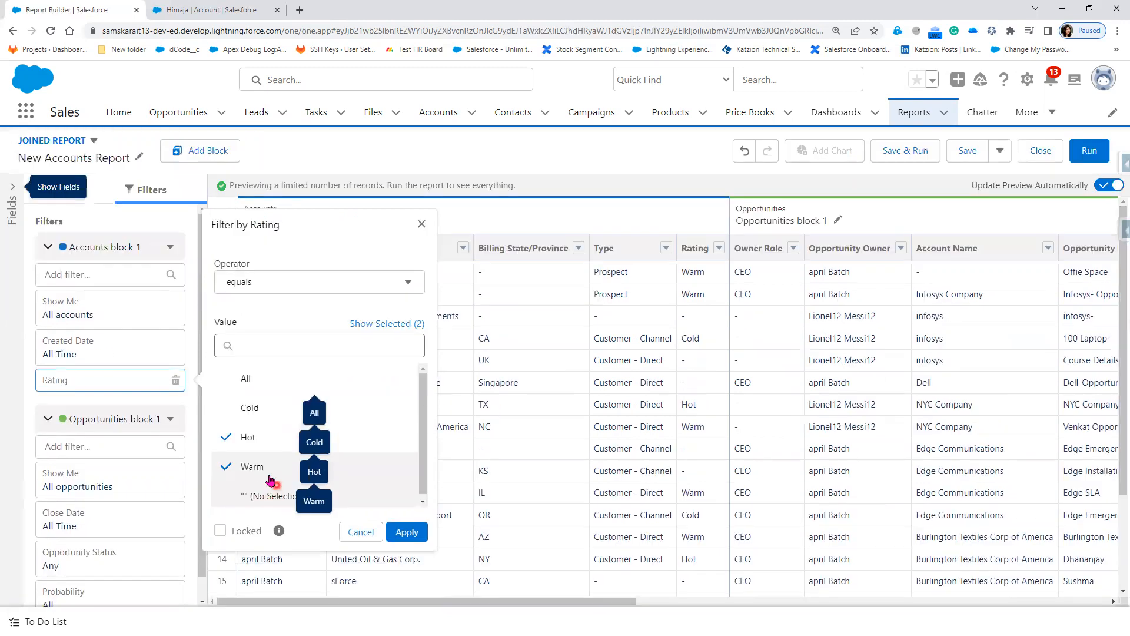
click(263, 408)
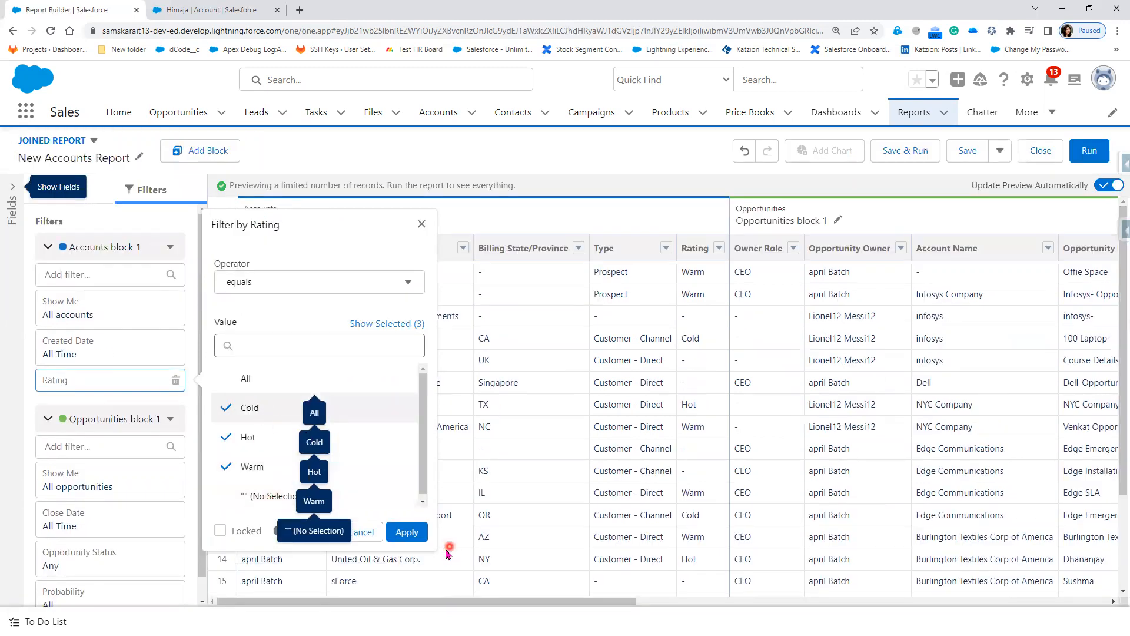
click(406, 533)
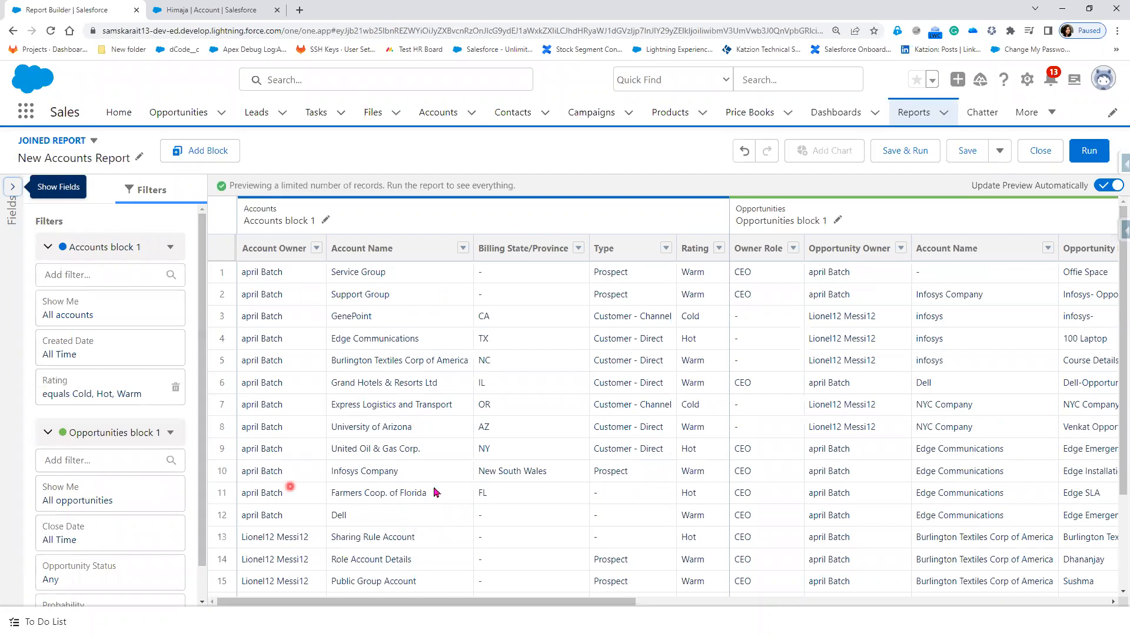
Step: Remove Next Step, Age, Expected Revenue, Fiscal Period and Owner Role columns from Opportunities, then run the report
drag(607, 605, 532, 610)
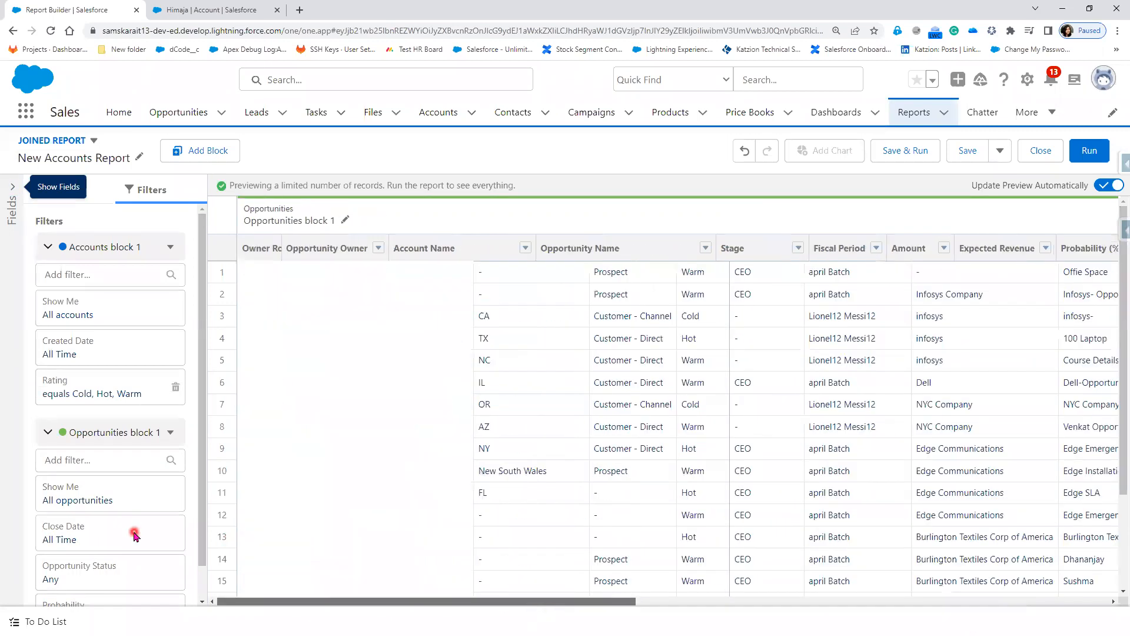
scroll(54, 387, down, 1)
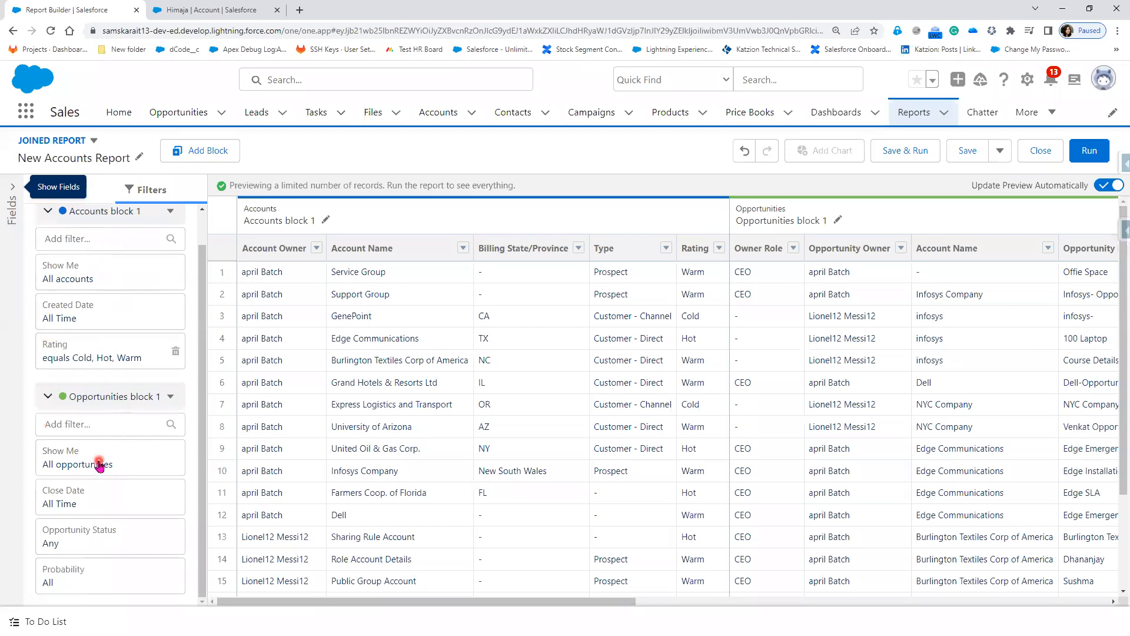
click(97, 187)
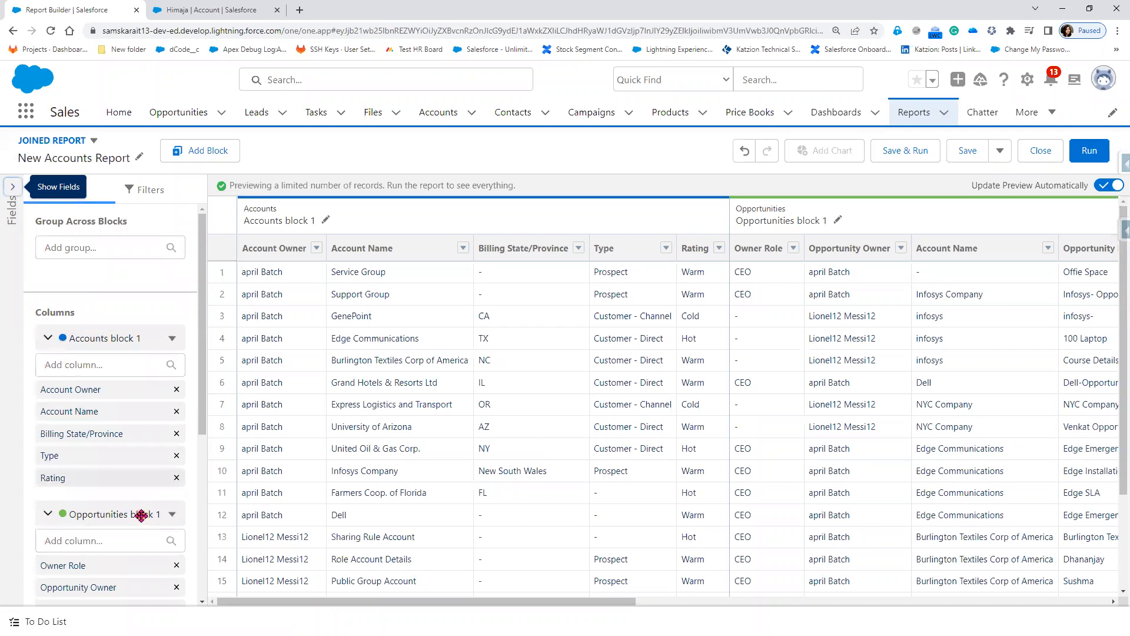
scroll(137, 569, down, 3)
scroll(137, 569, down, 2)
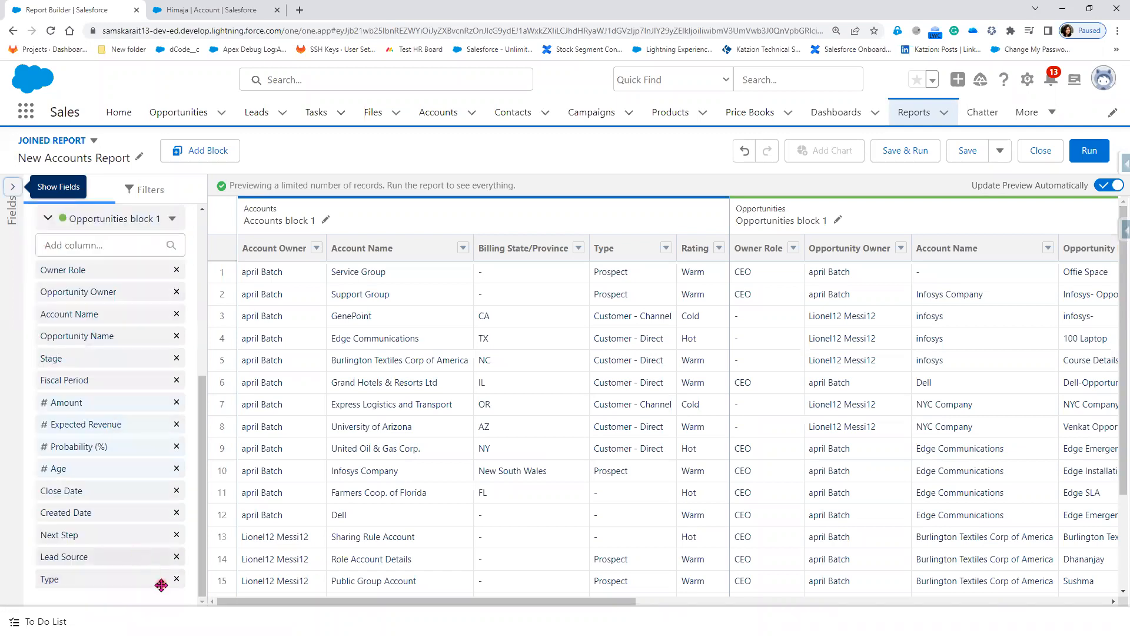
click(177, 536)
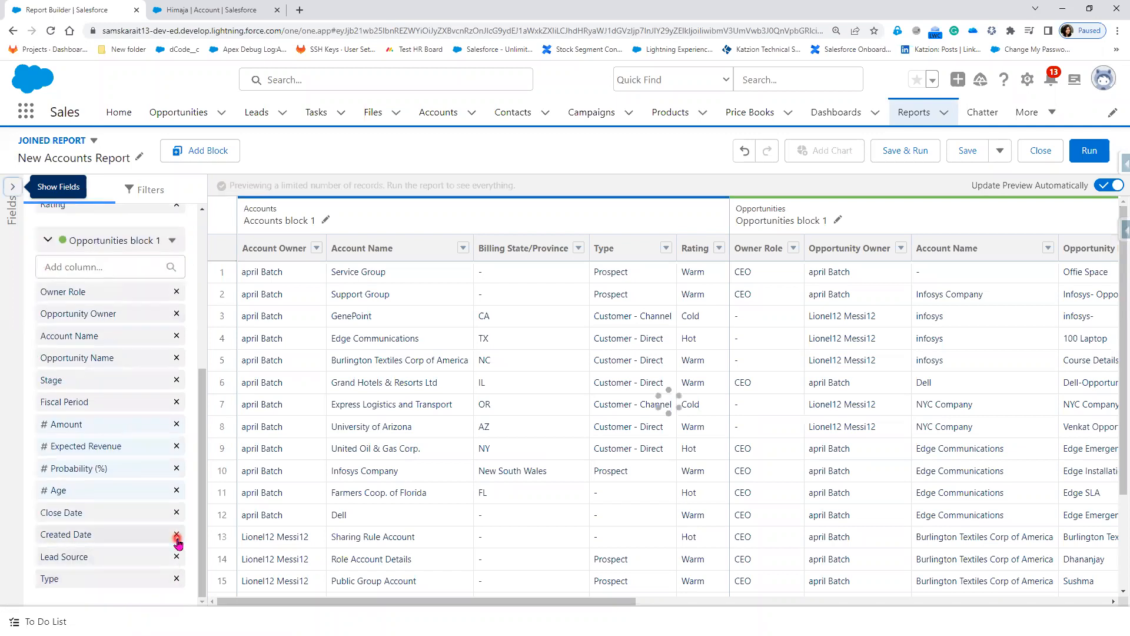
click(177, 492)
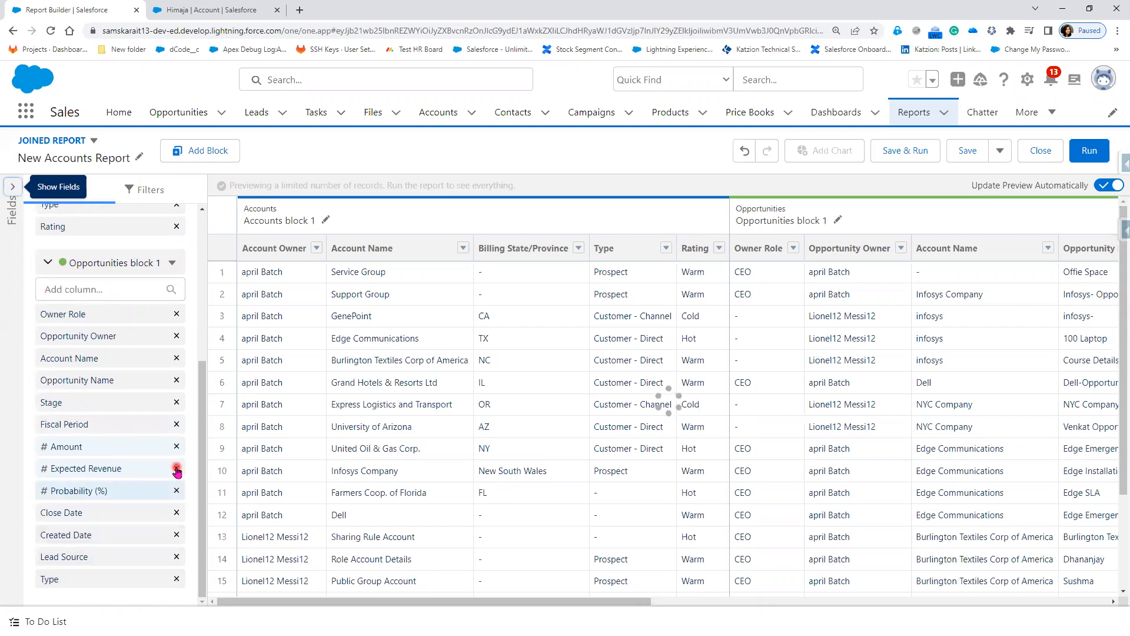
click(176, 468)
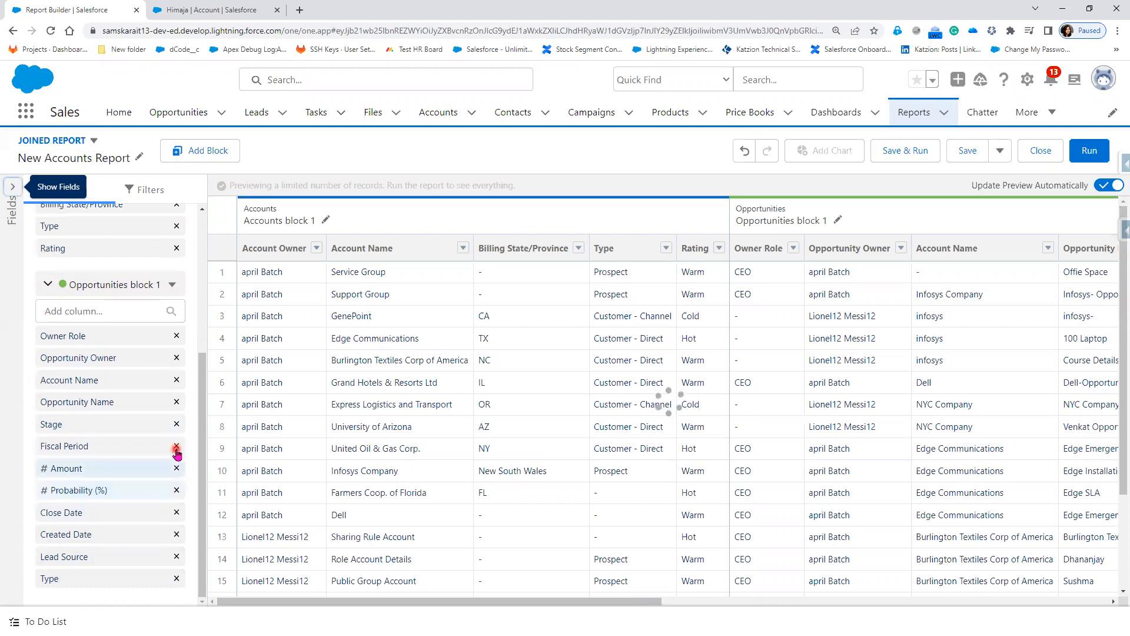
click(176, 451)
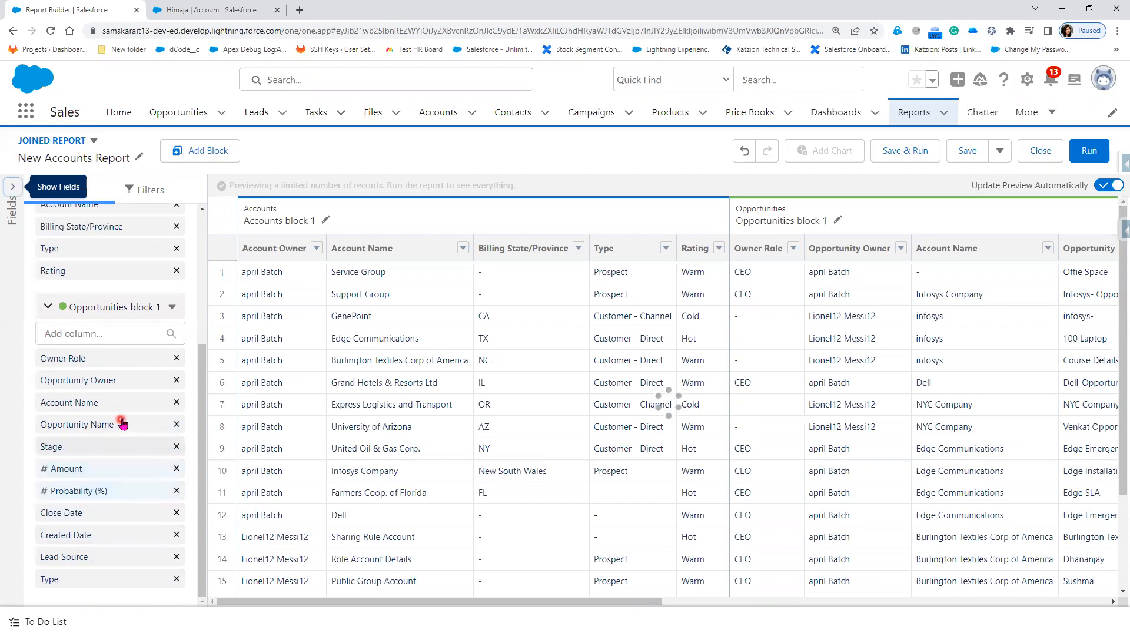
click(177, 360)
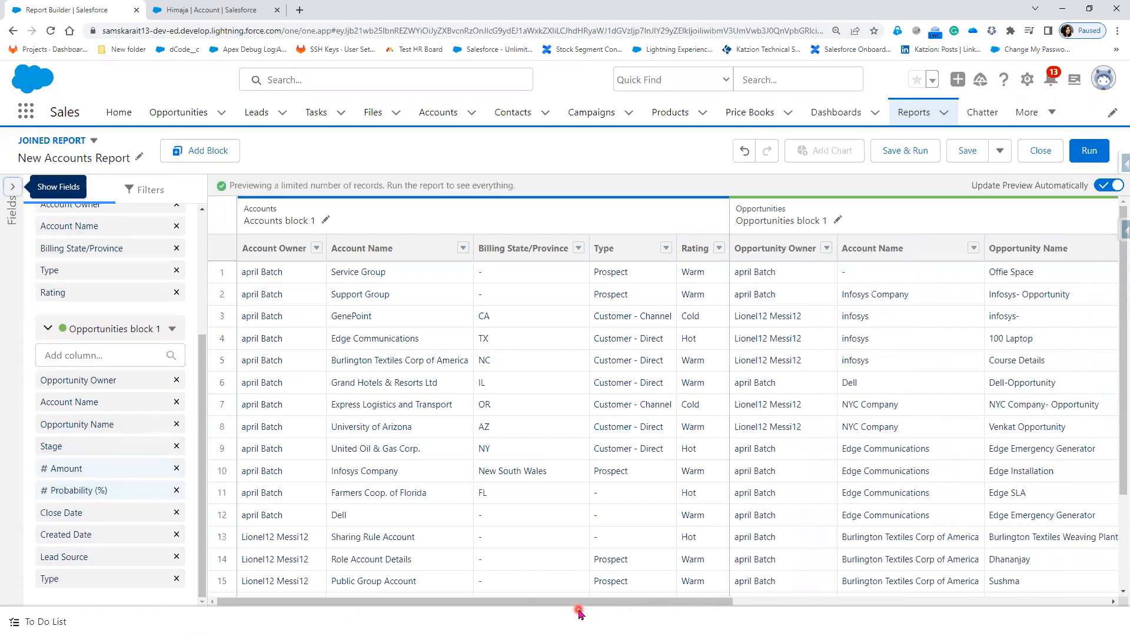
click(1089, 153)
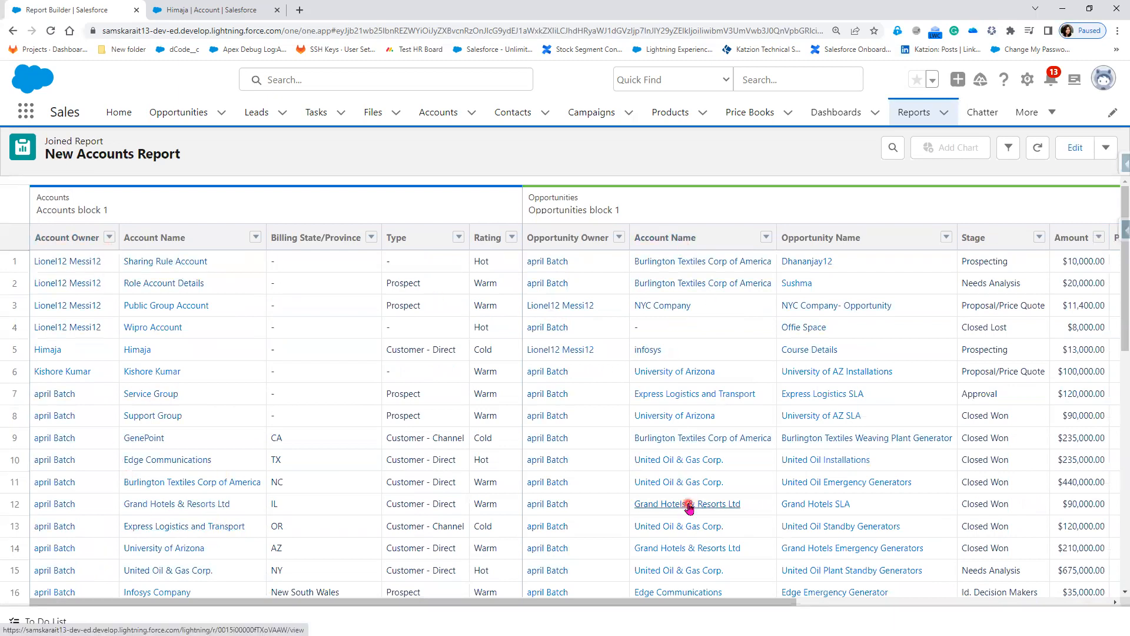
Step: Scroll through the results, reviewing the 27 accounts and 42 opportunities
scroll(683, 505, down, 5)
scroll(686, 512, down, 3)
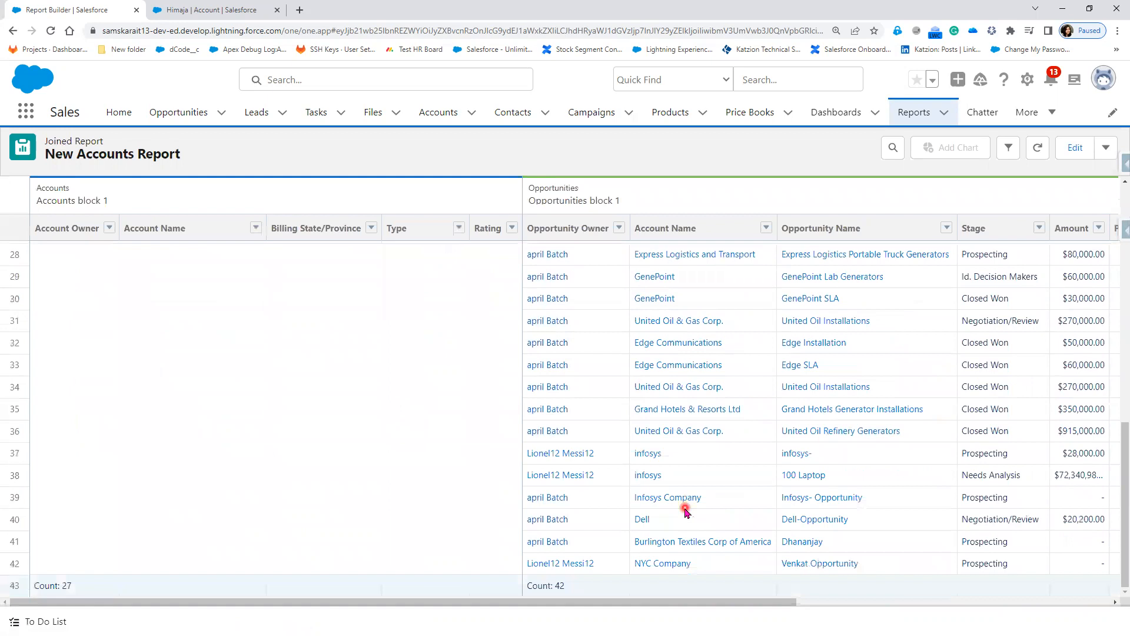
scroll(686, 512, up, 5)
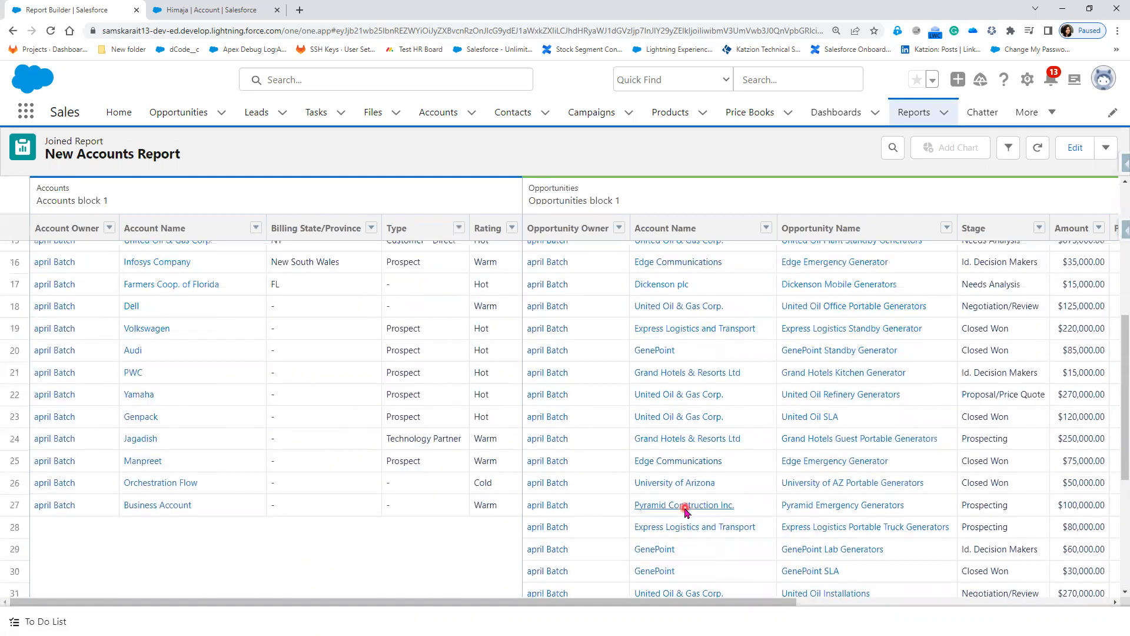
scroll(686, 512, down, 3)
scroll(686, 512, down, 2)
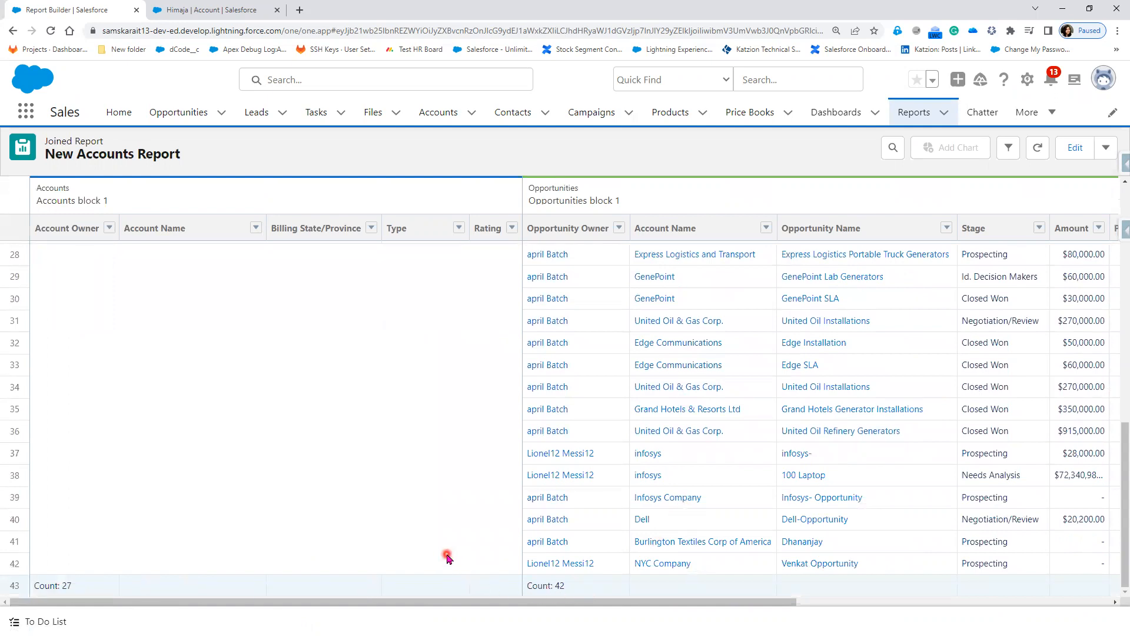
scroll(447, 556, up, 6)
scroll(447, 556, up, 3)
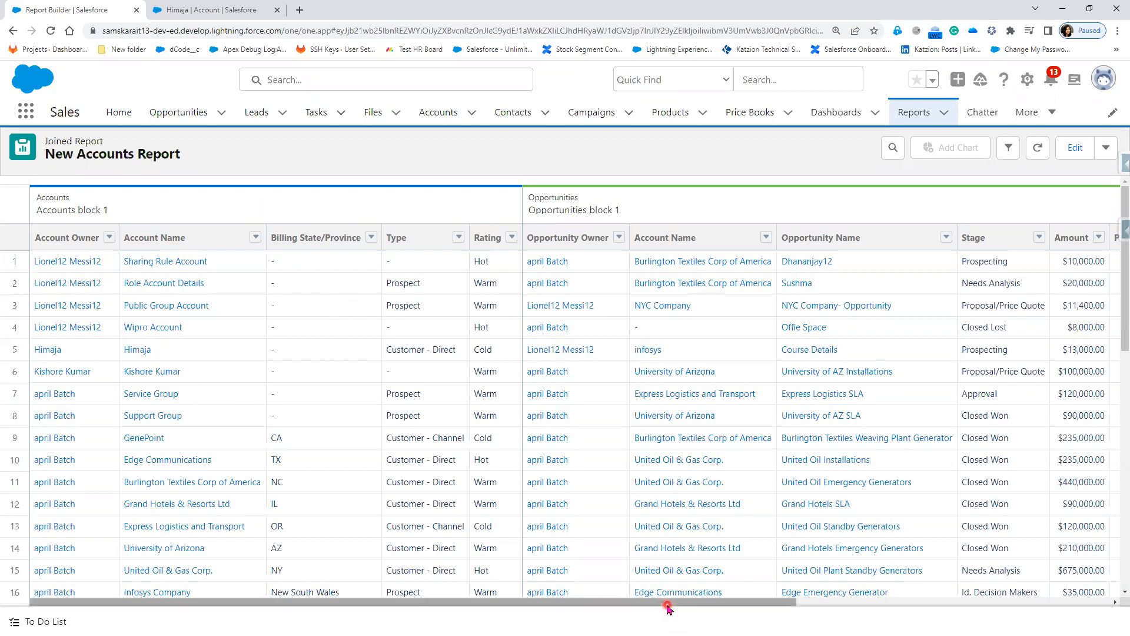
drag(666, 609, 271, 612)
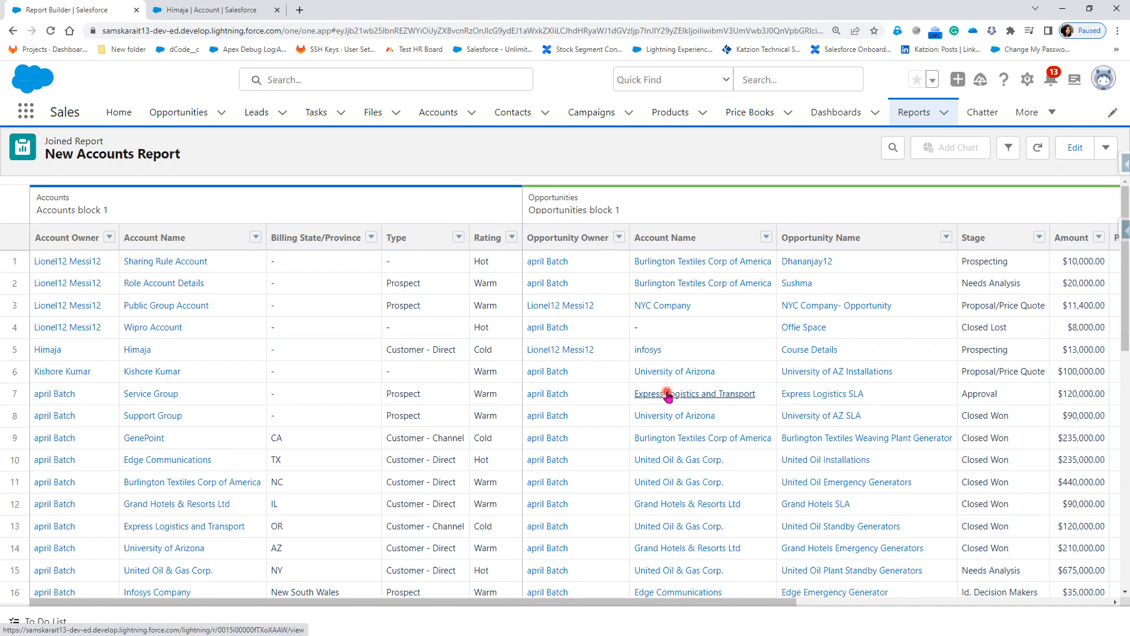
scroll(492, 440, down, 3)
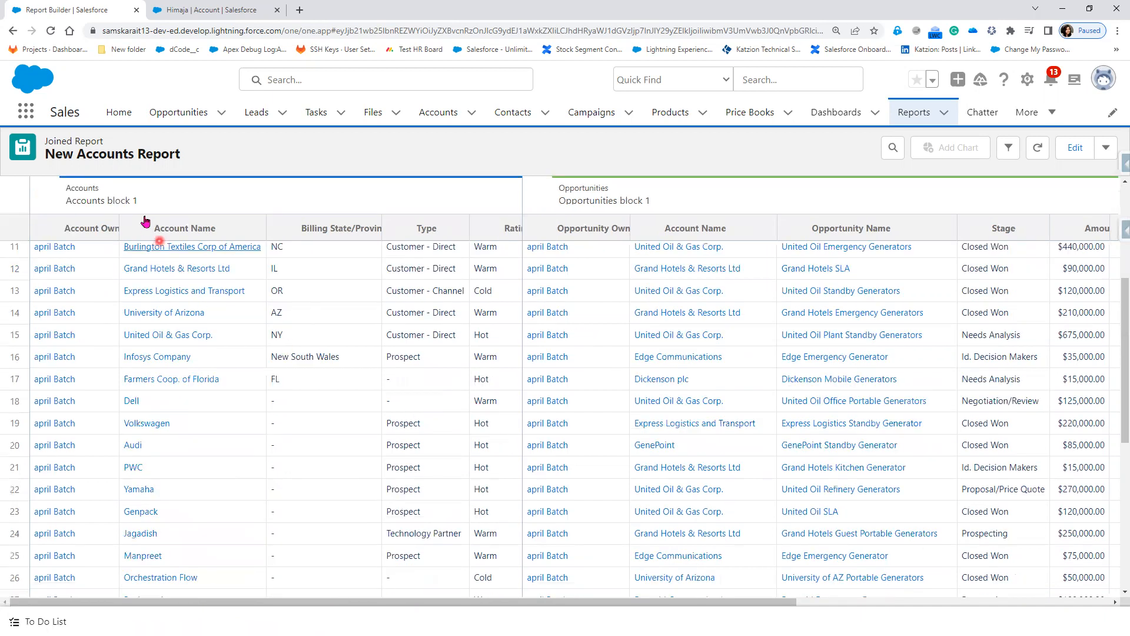
scroll(386, 498, down, 5)
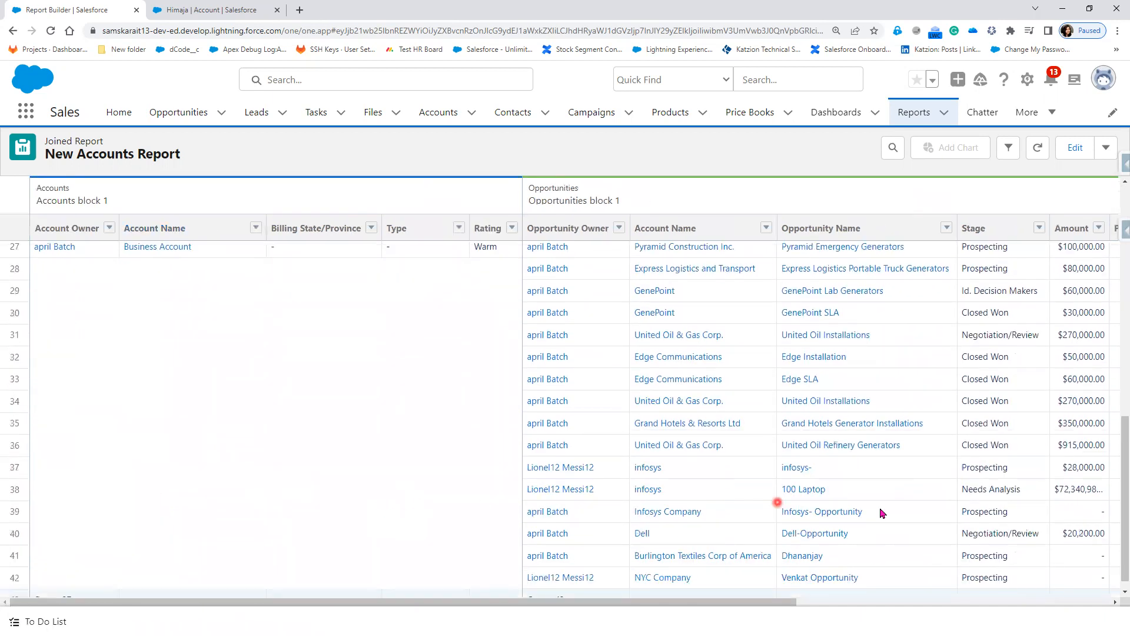
scroll(964, 514, up, 8)
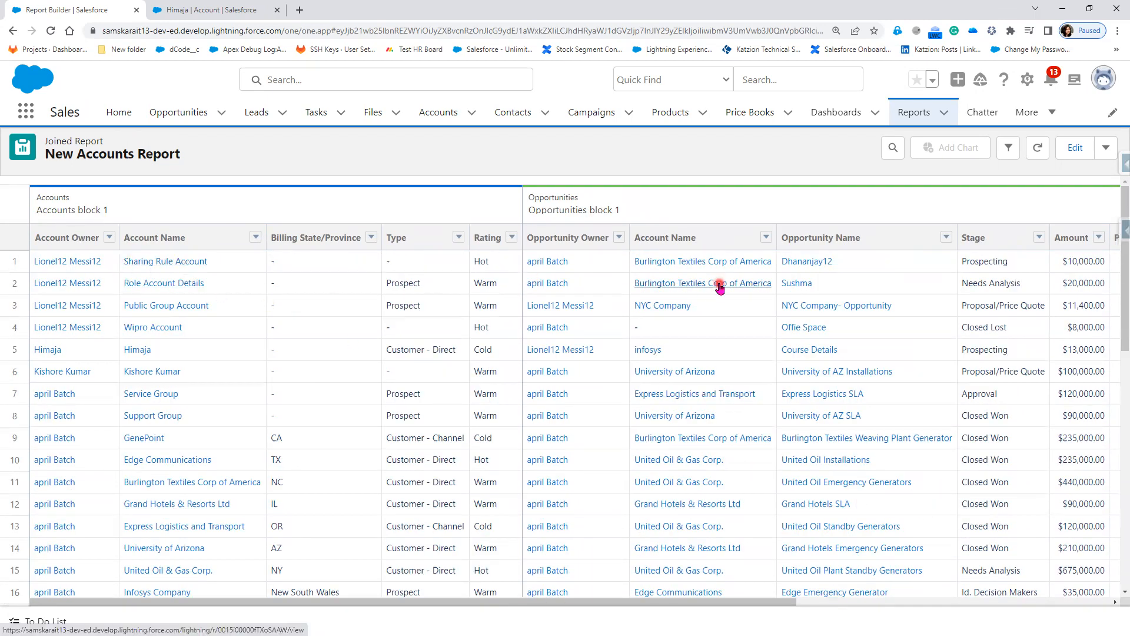
scroll(668, 550, down, 8)
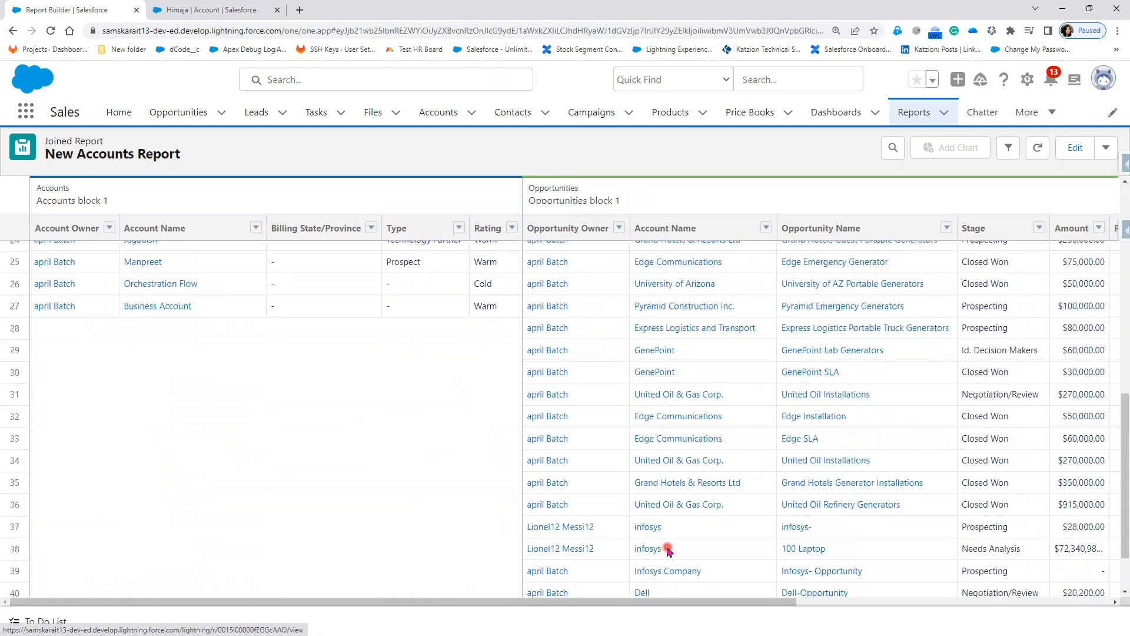
scroll(667, 551, up, 8)
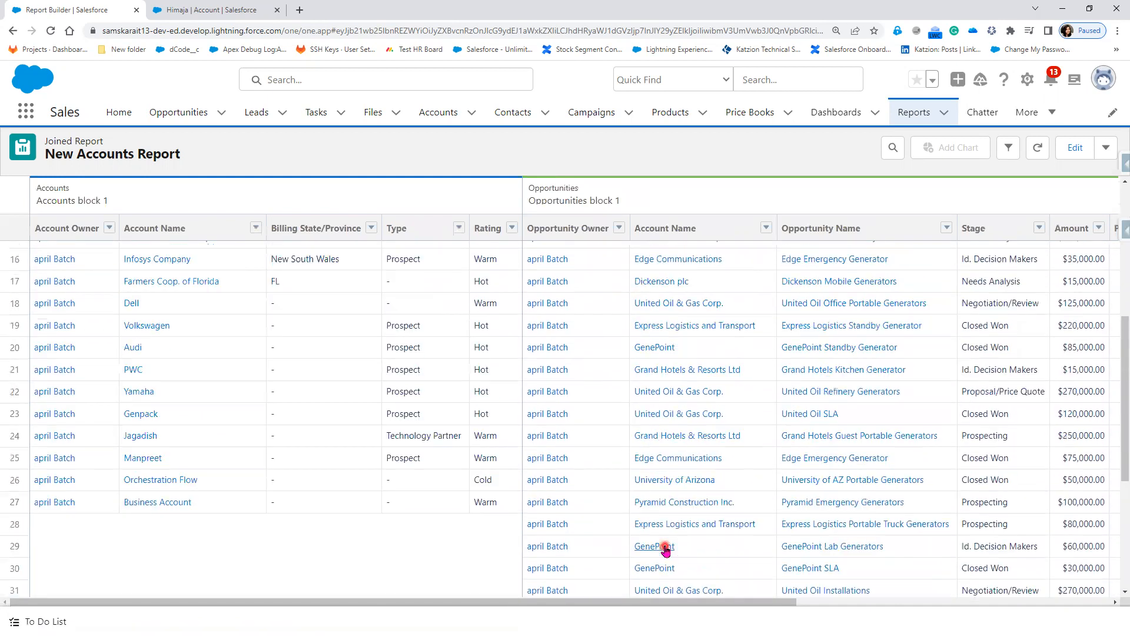
scroll(665, 549, up, 1)
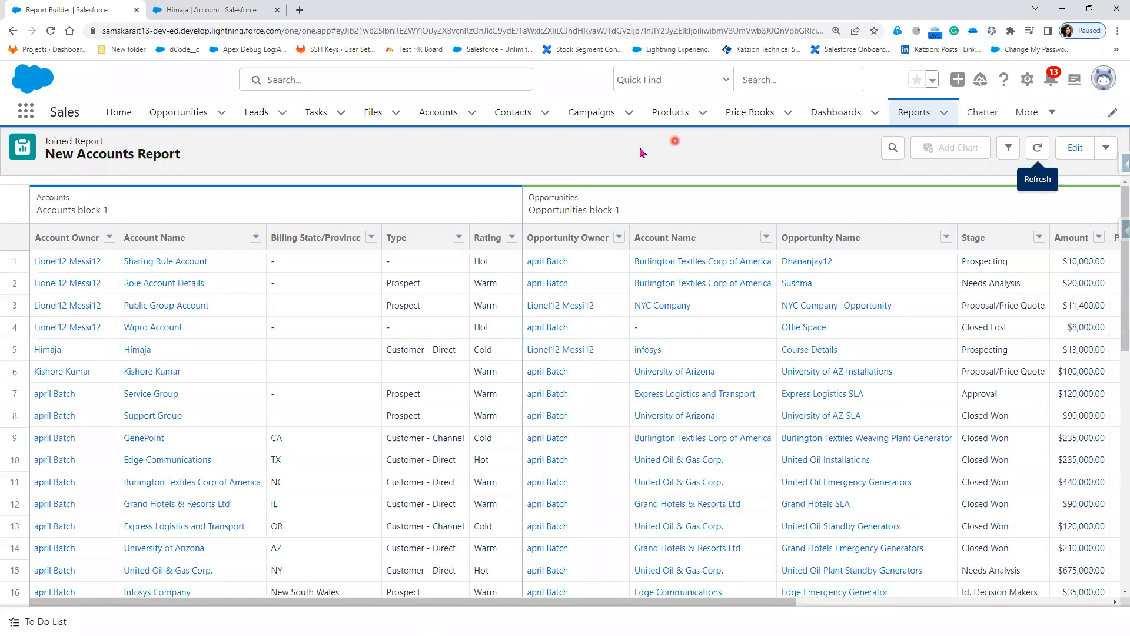
click(1107, 148)
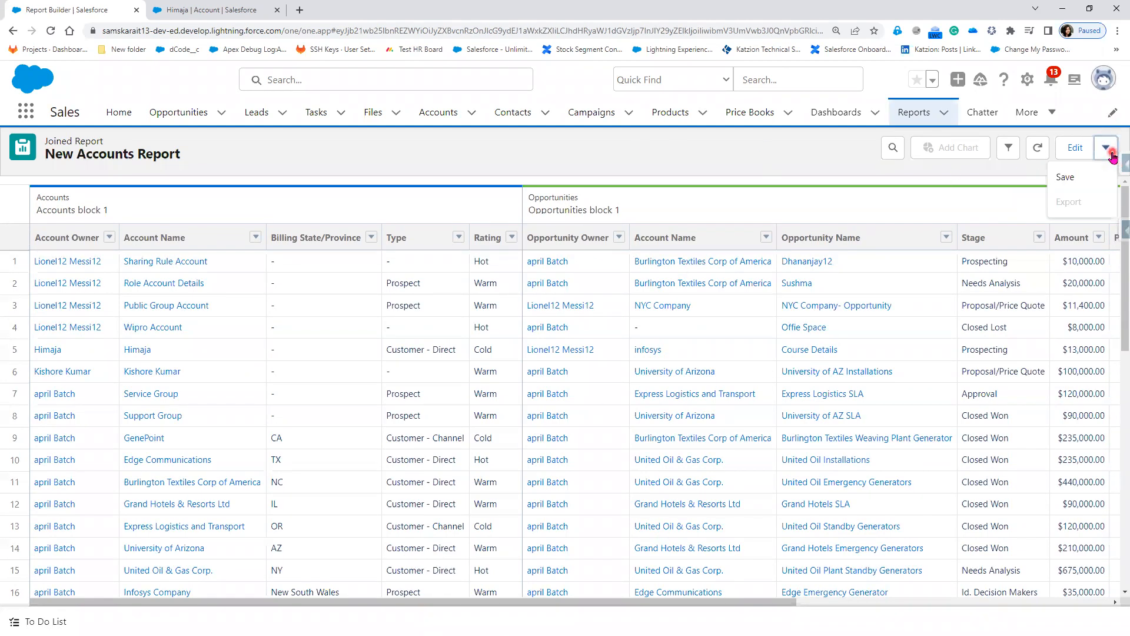
Step: Rename the report to 'Joined - Accounts Report' in the save form
click(1086, 182)
click(361, 260)
drag(216, 260, 181, 265)
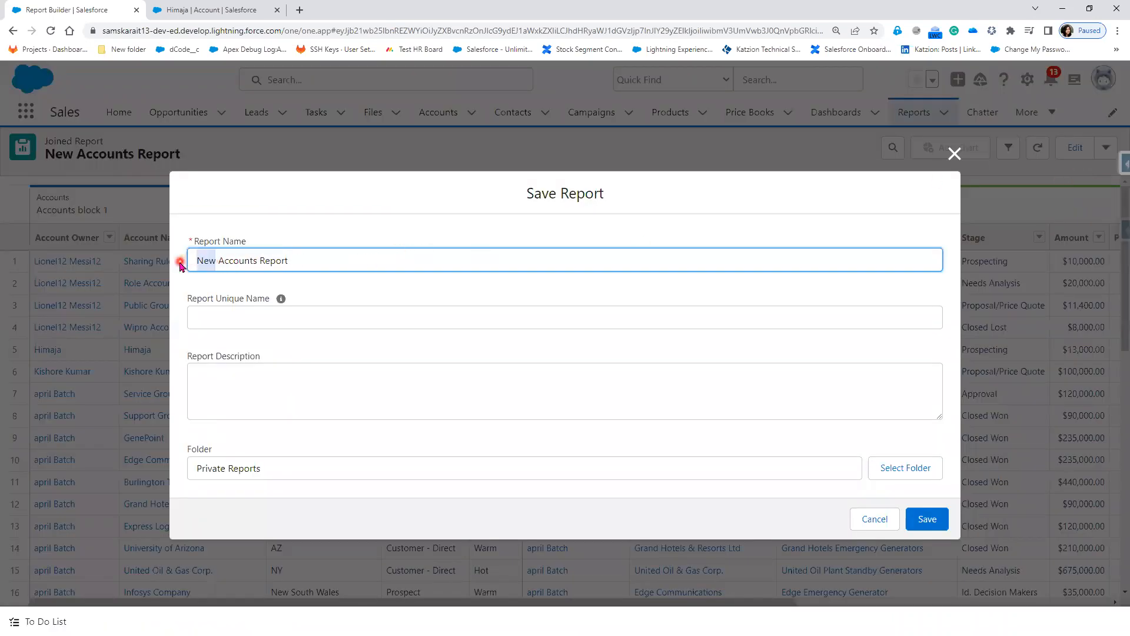
text(Joined)
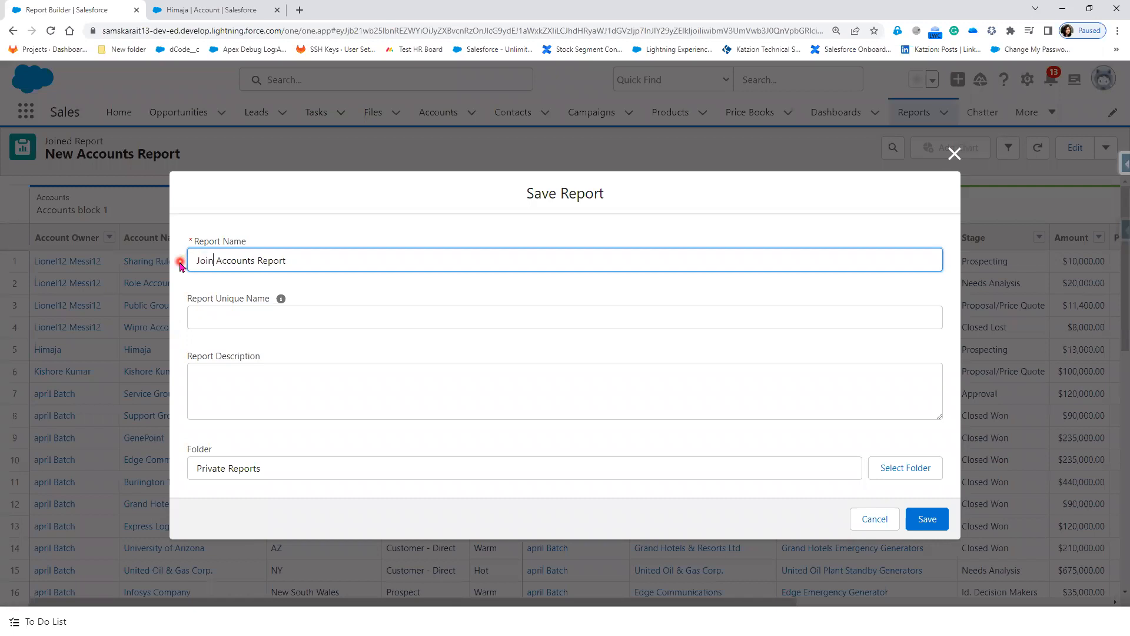
text( -)
Step: Choose Sales Folder as the destination and save the report
click(898, 473)
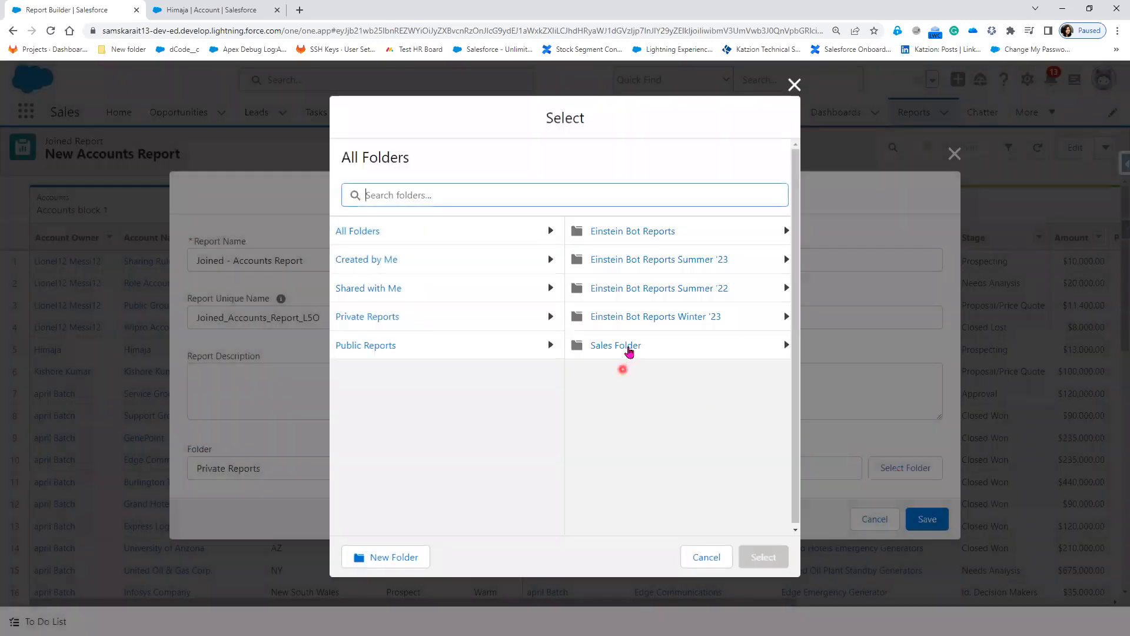
click(624, 350)
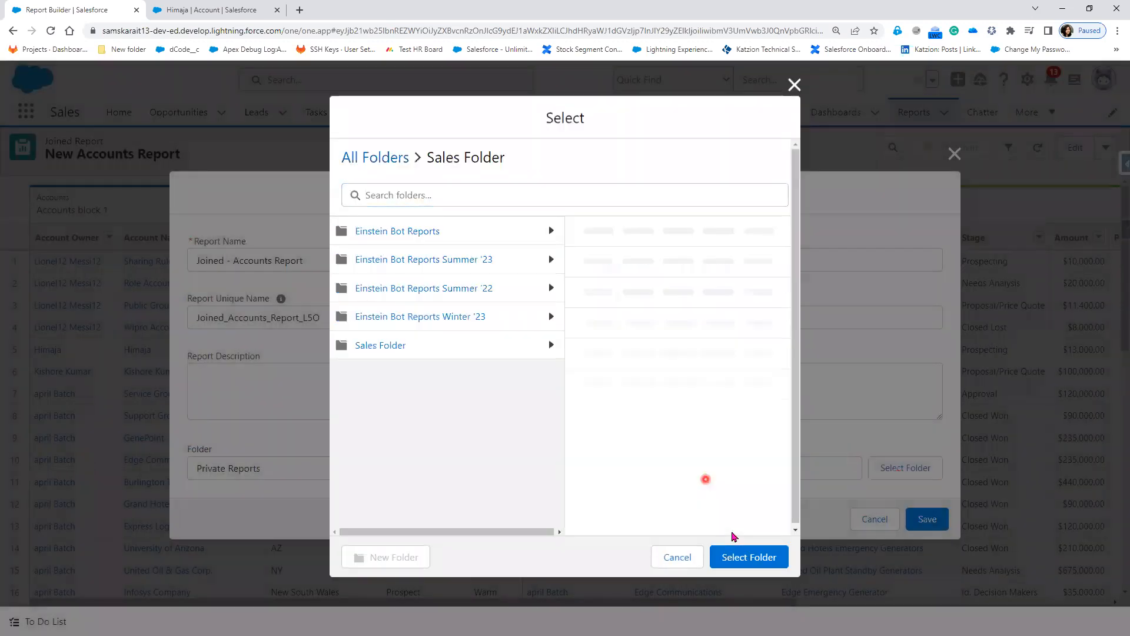
click(754, 559)
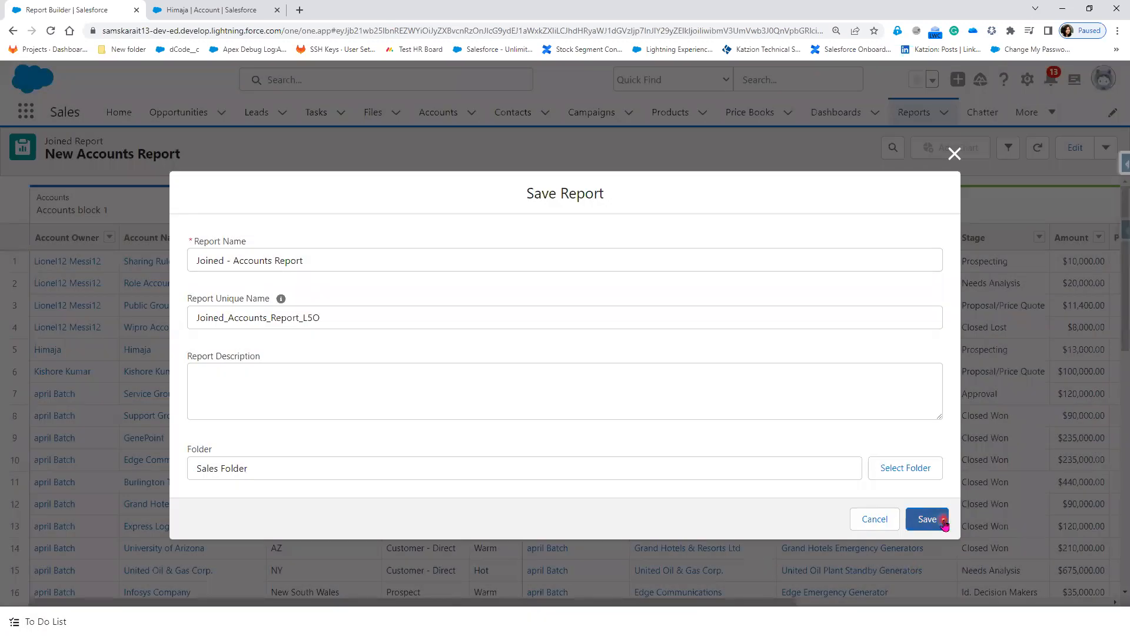
click(942, 521)
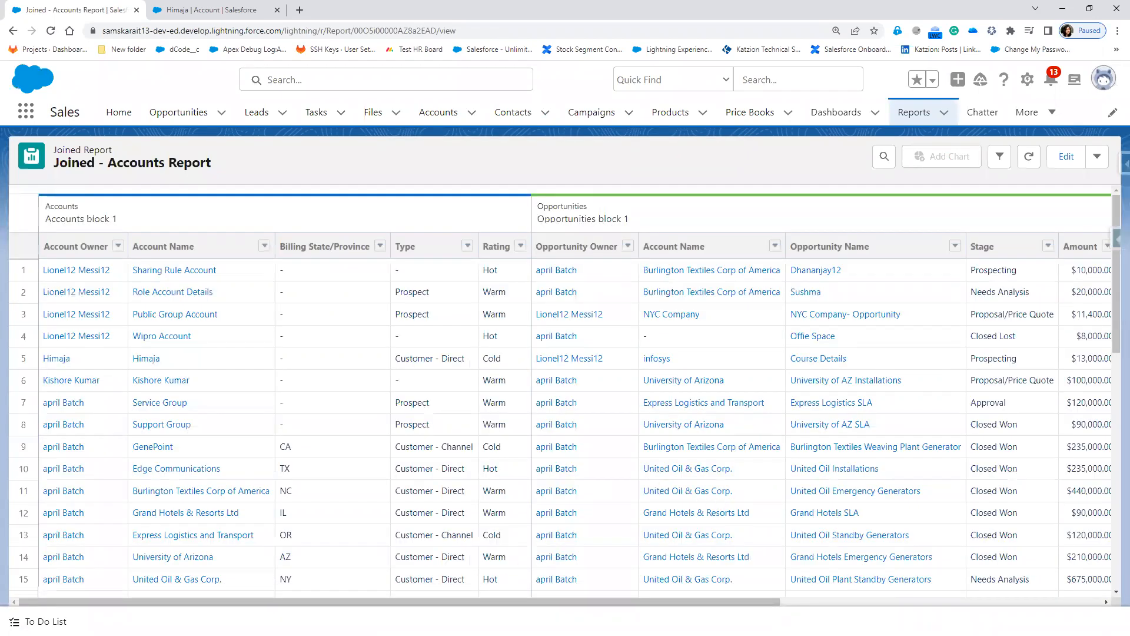
Step: Advance the PowerPoint slide show to slide 5 and reveal the Lead Source Summary report bullet
click(360, 624)
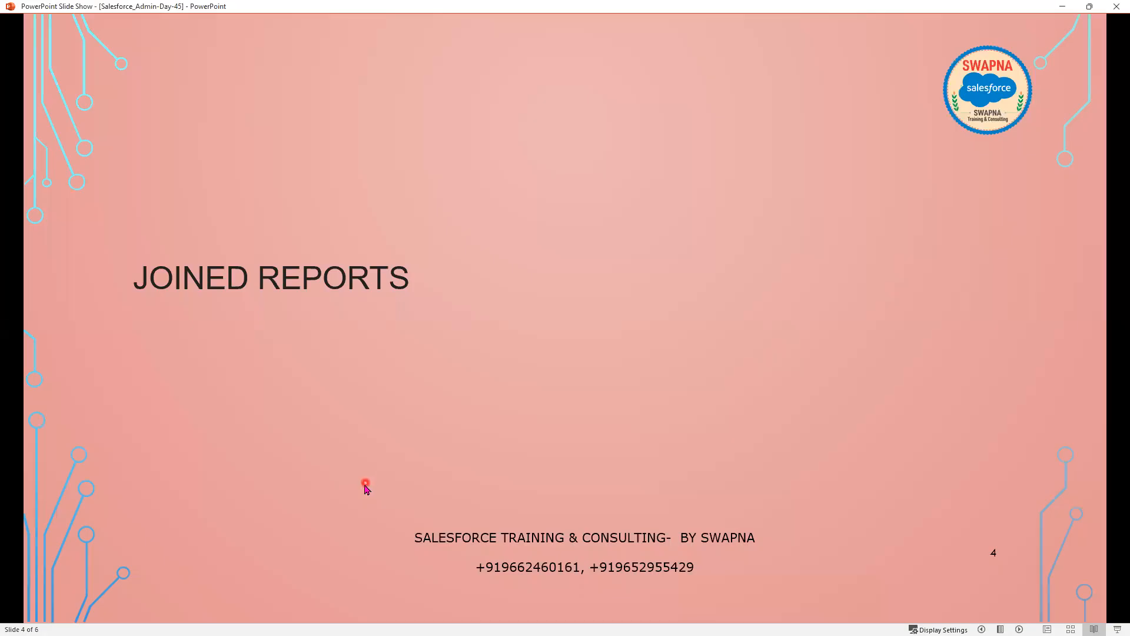
click(366, 488)
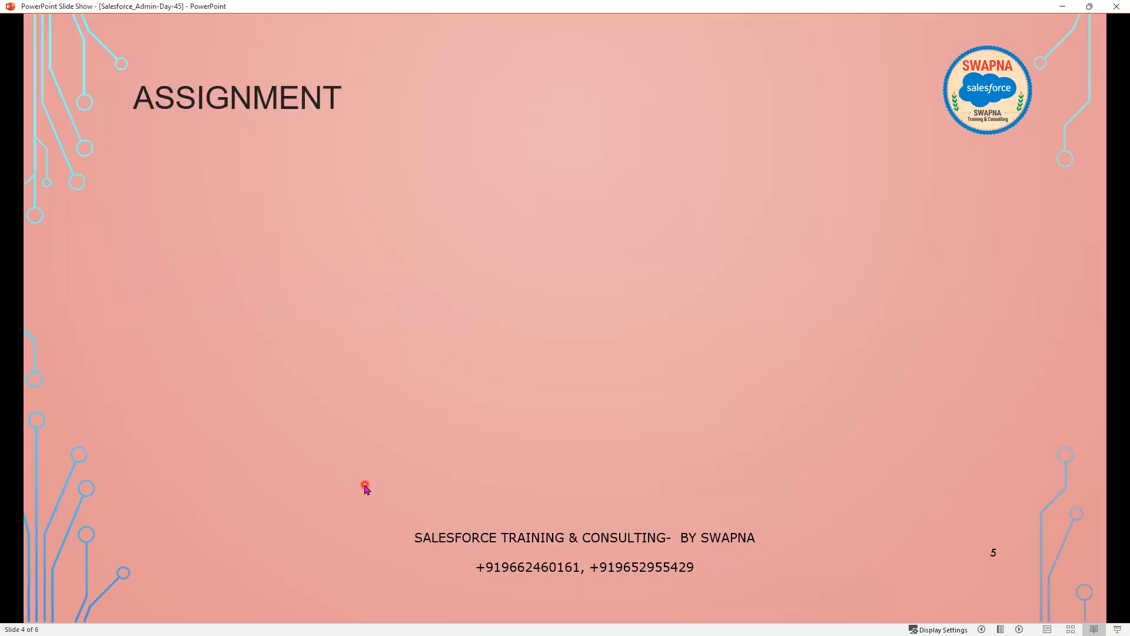
key(alt+Tab)
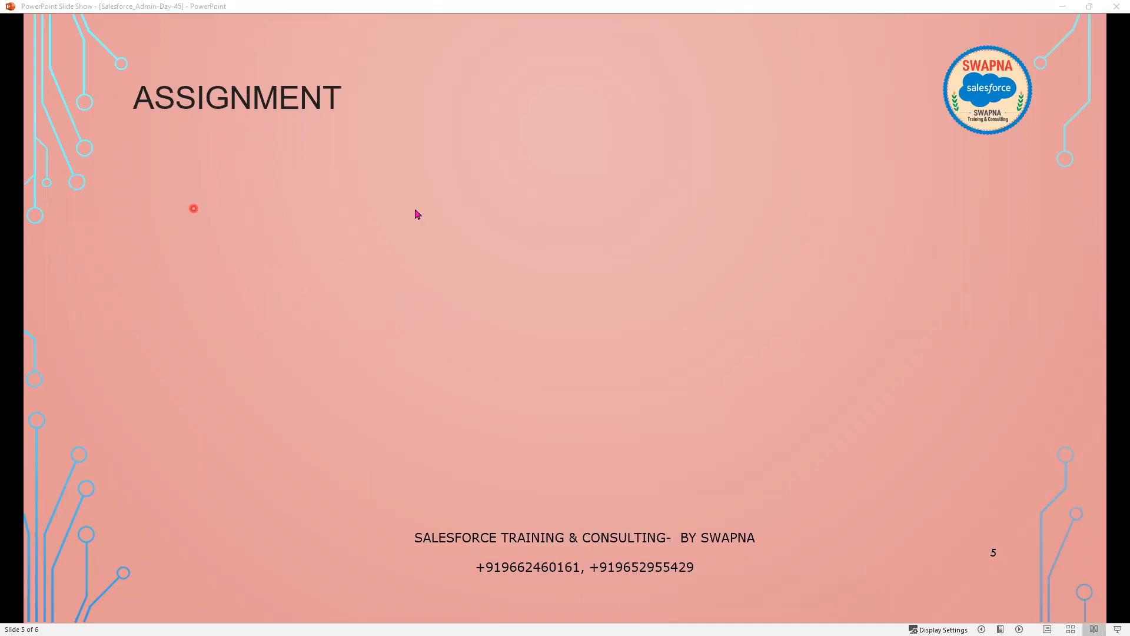
click(371, 412)
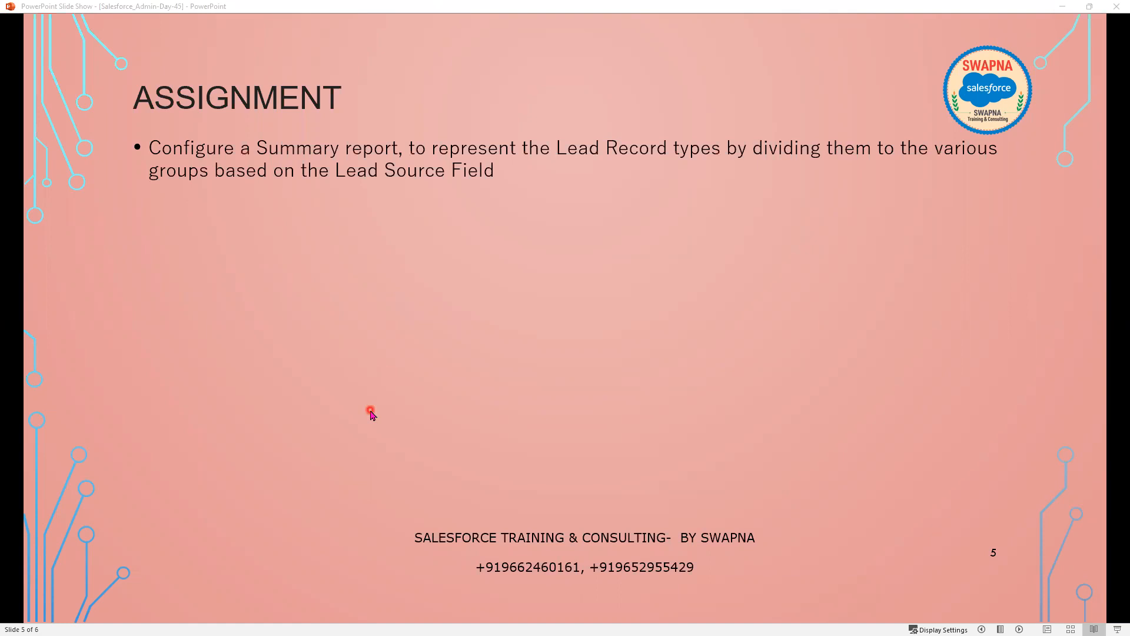
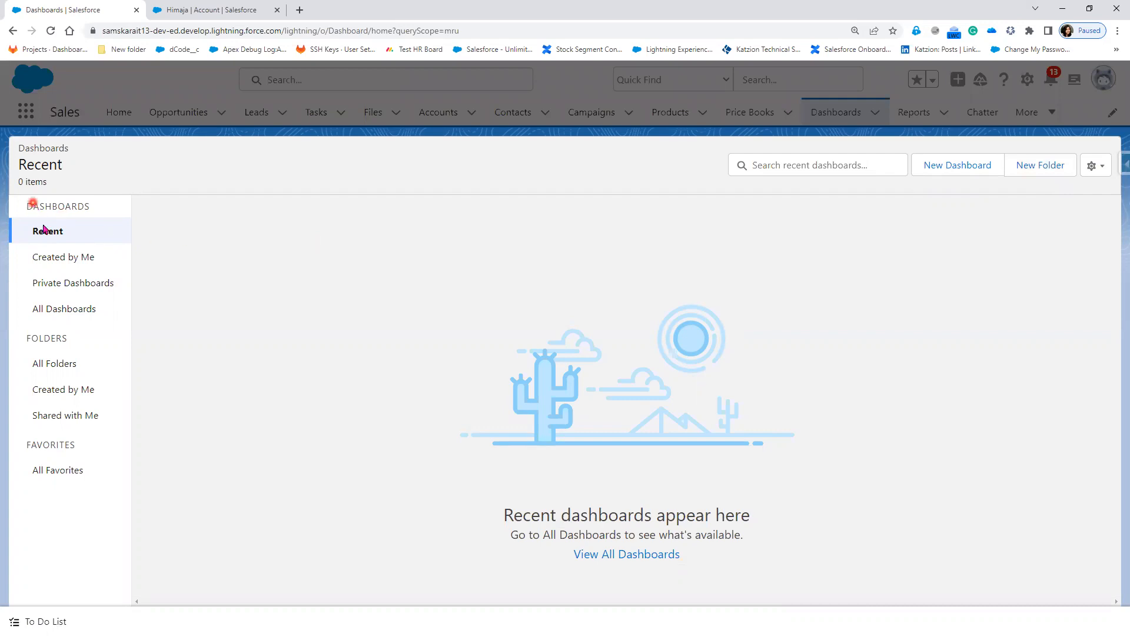
Step: Start a new dashboard named 'Sales Dashboard' and browse all dashboard folders
click(958, 167)
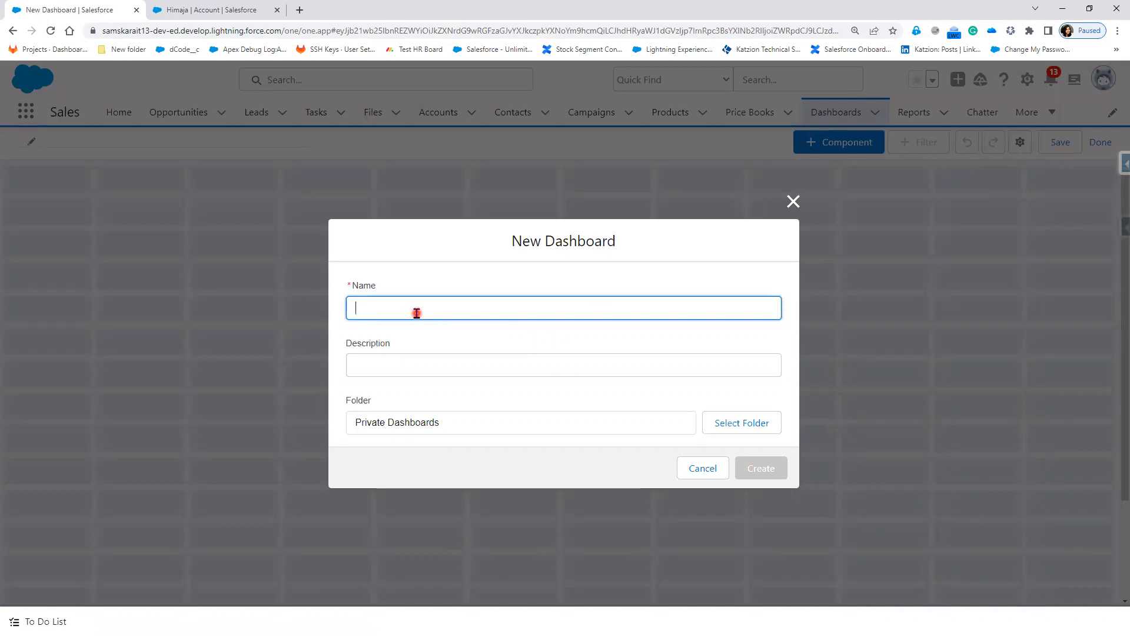
text(Sales Dashboard)
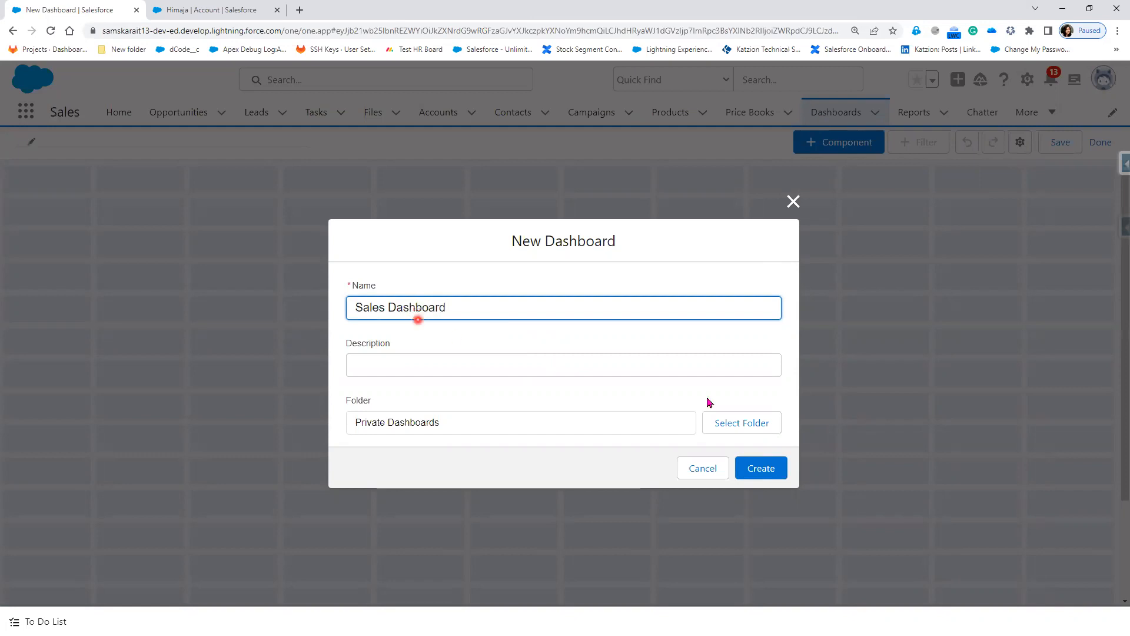
click(746, 425)
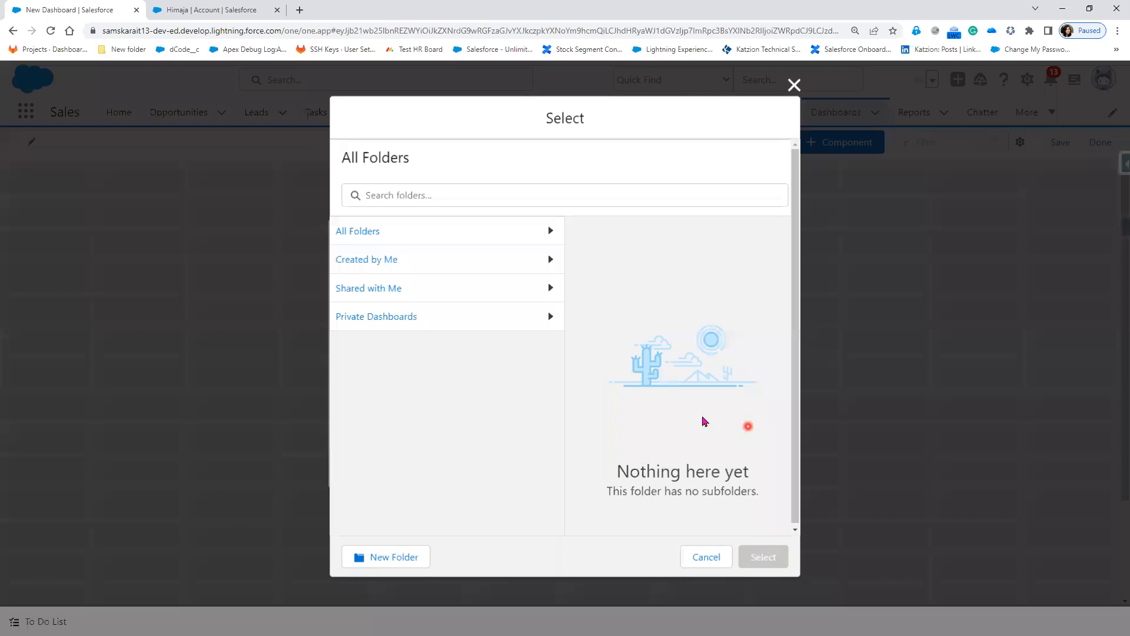
click(419, 232)
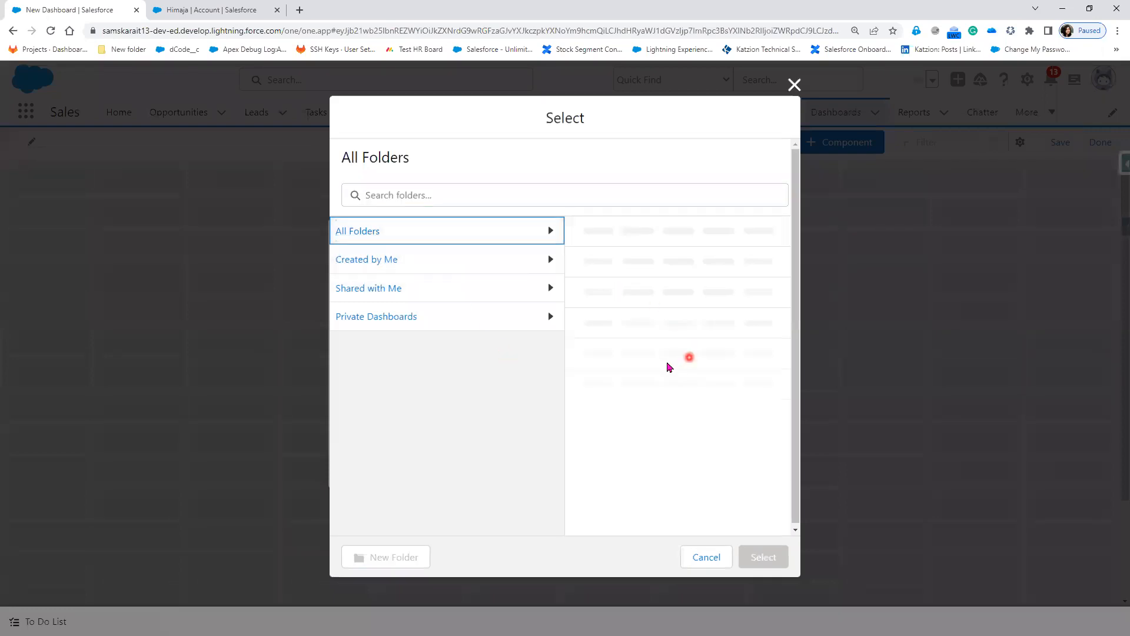
click(348, 233)
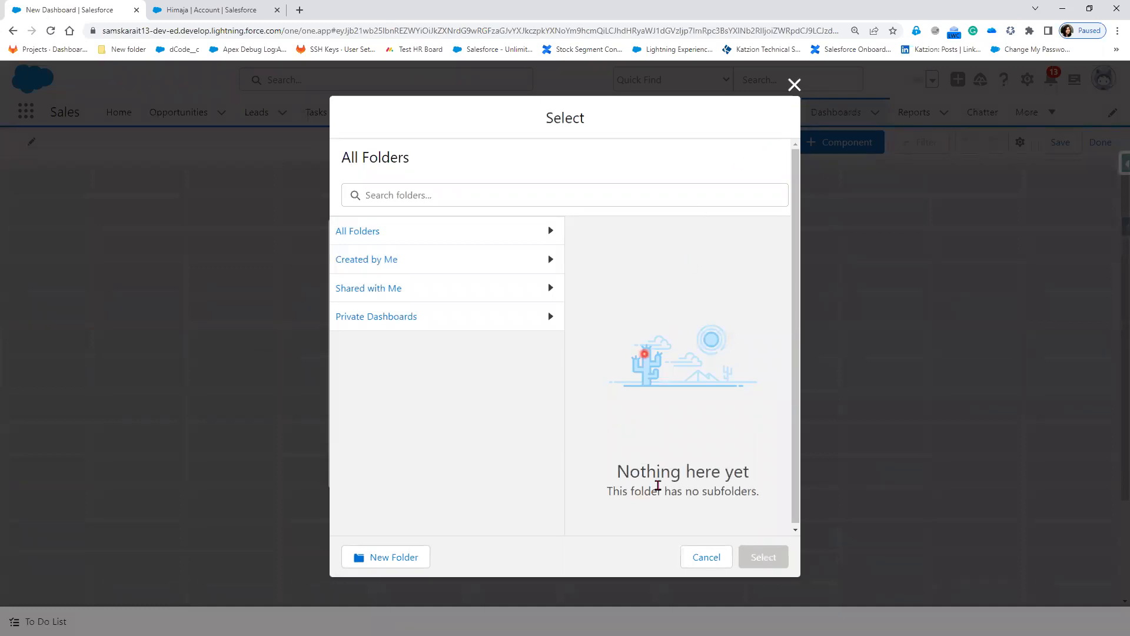
Step: Create a new 'Org Dashboard' folder, store the dashboard in it, and create the dashboard
click(378, 560)
click(395, 311)
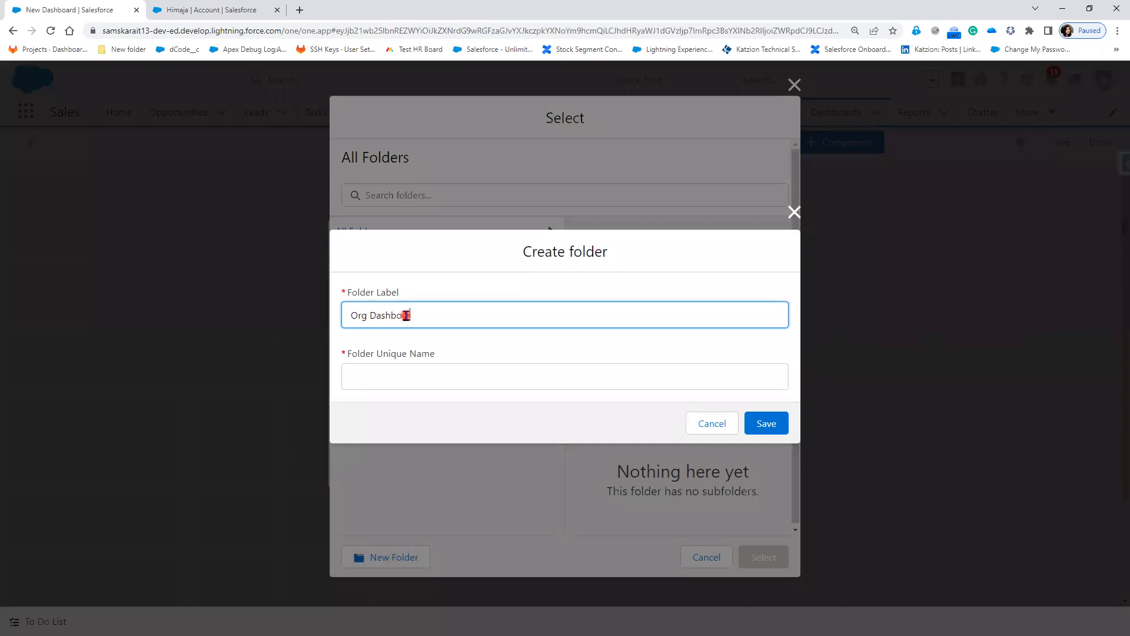
key(Tab)
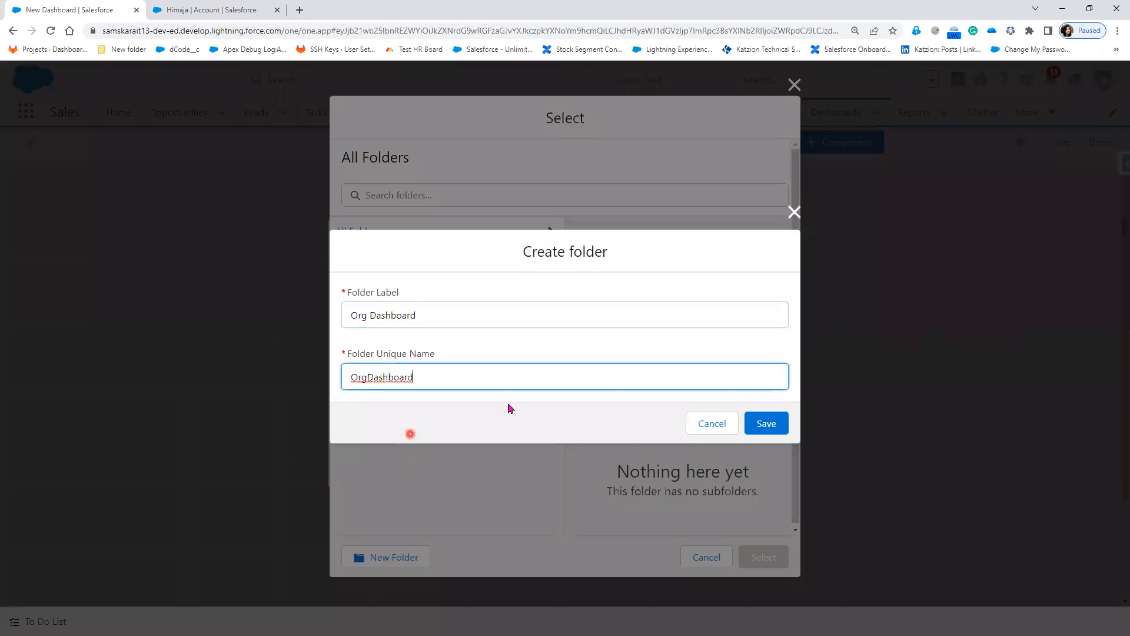
click(760, 432)
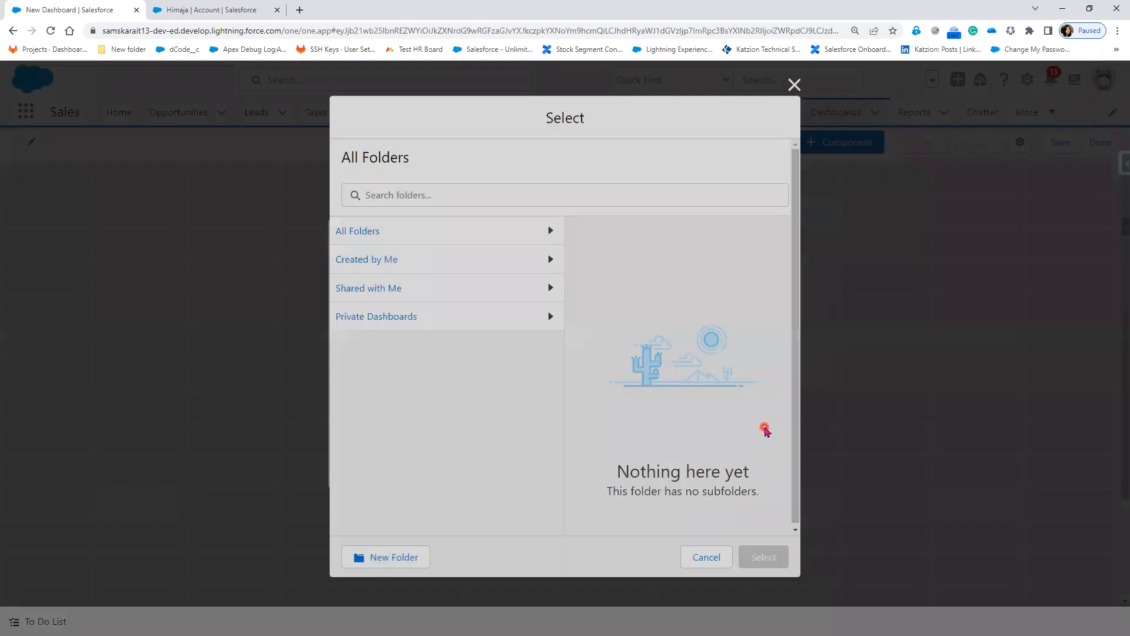
click(753, 557)
click(765, 471)
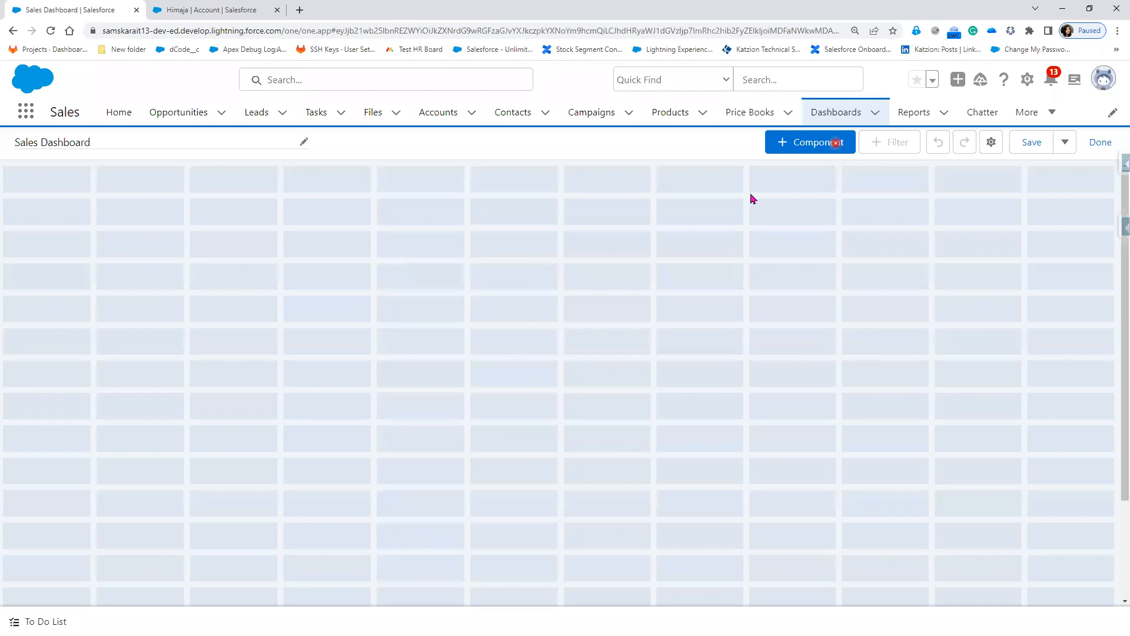
Step: Add a component sourced from the Summary- Opportunity report in the Sales Folder
scroll(782, 541, down, 5)
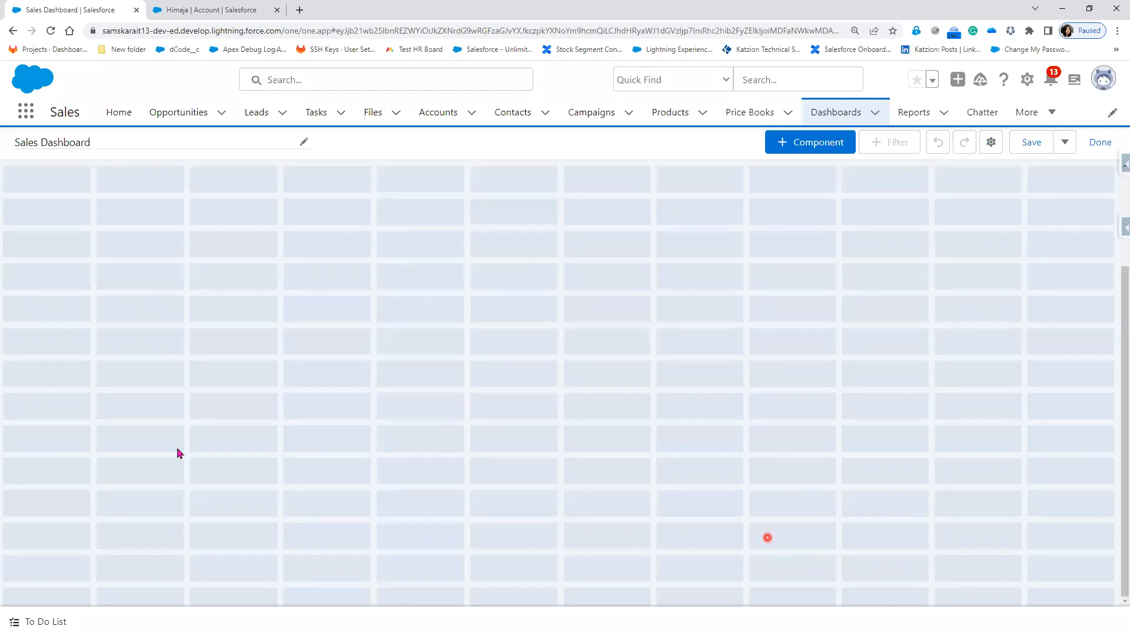
scroll(714, 572, up, 3)
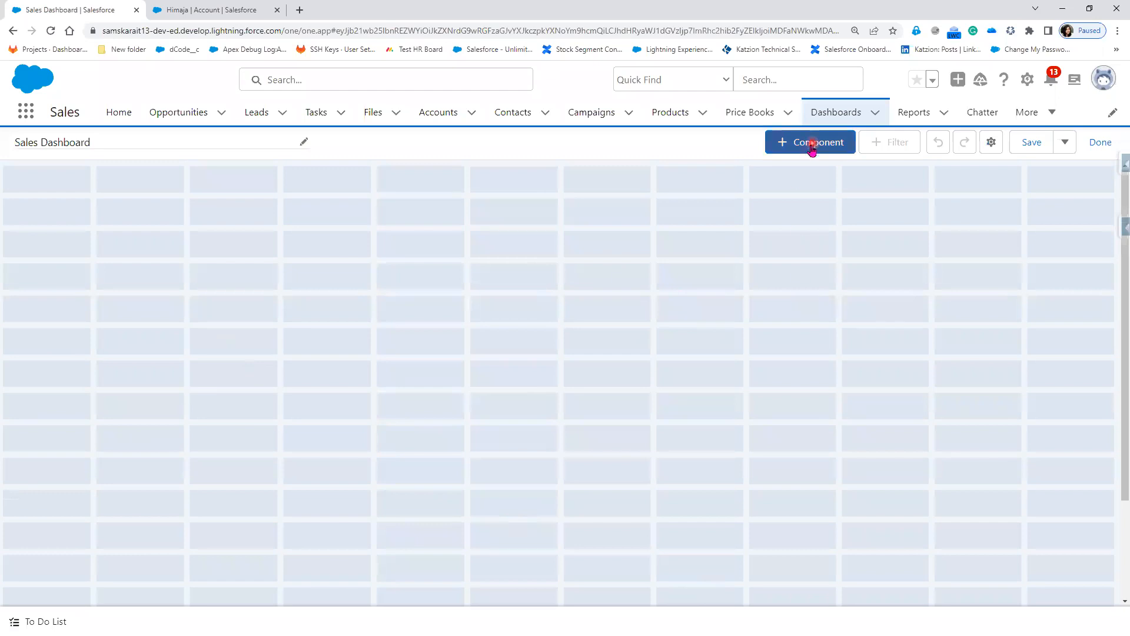
click(792, 149)
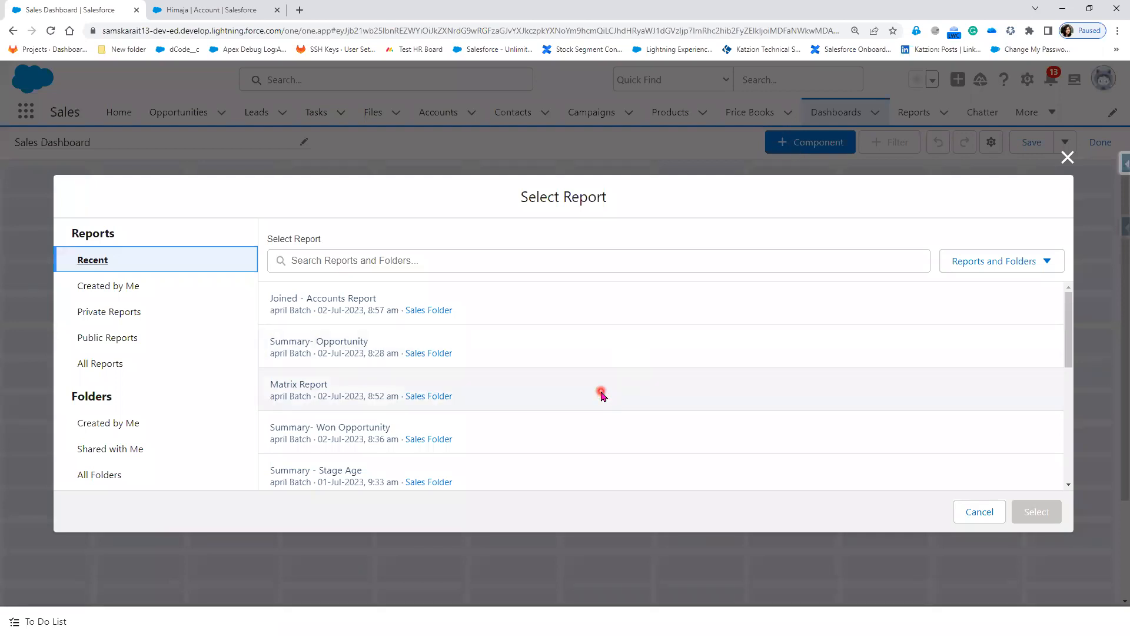
click(111, 369)
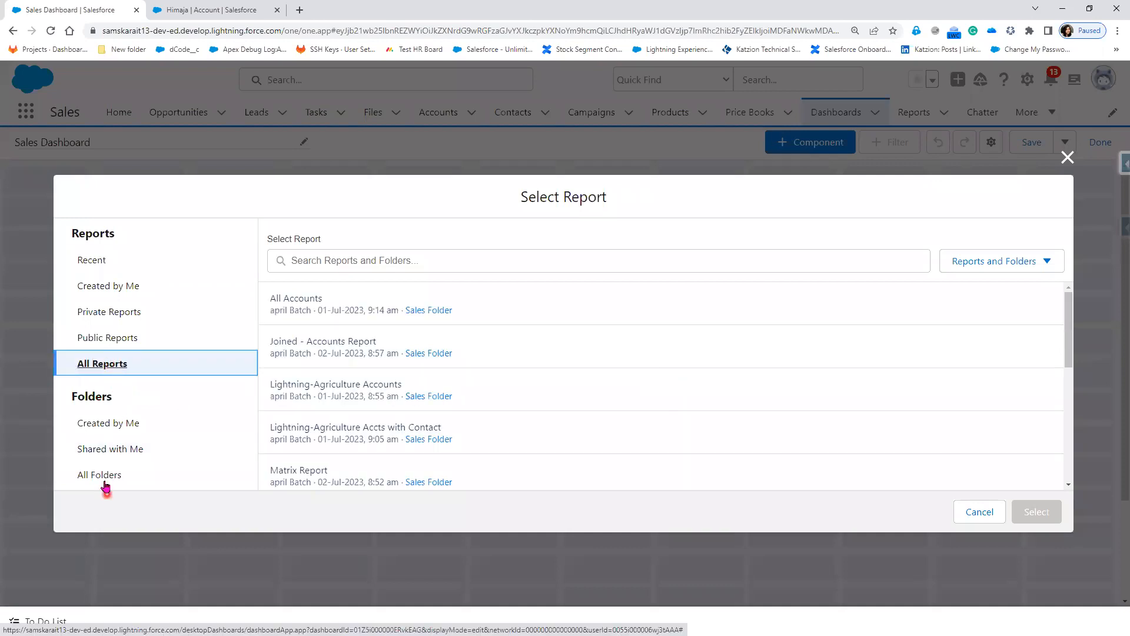
click(106, 484)
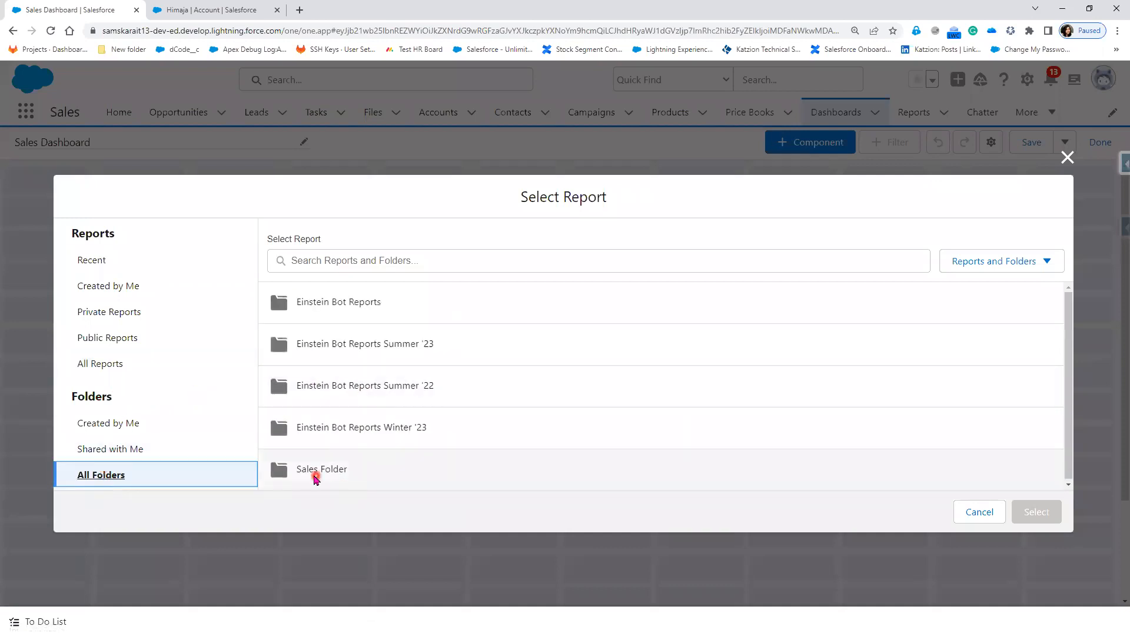
click(315, 478)
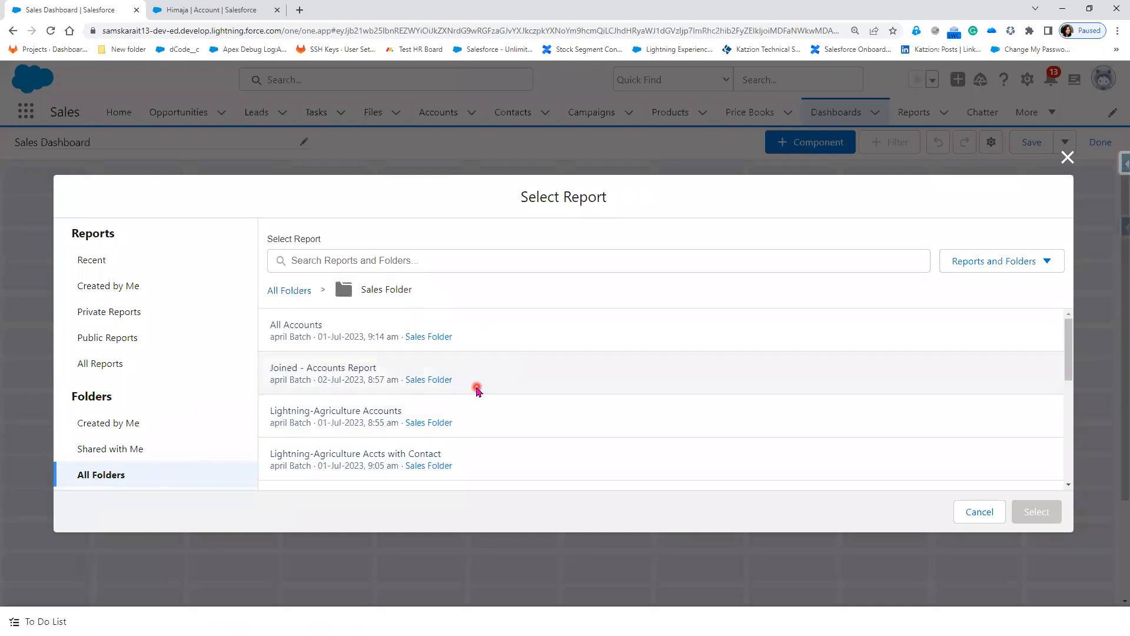
scroll(480, 406, down, 1)
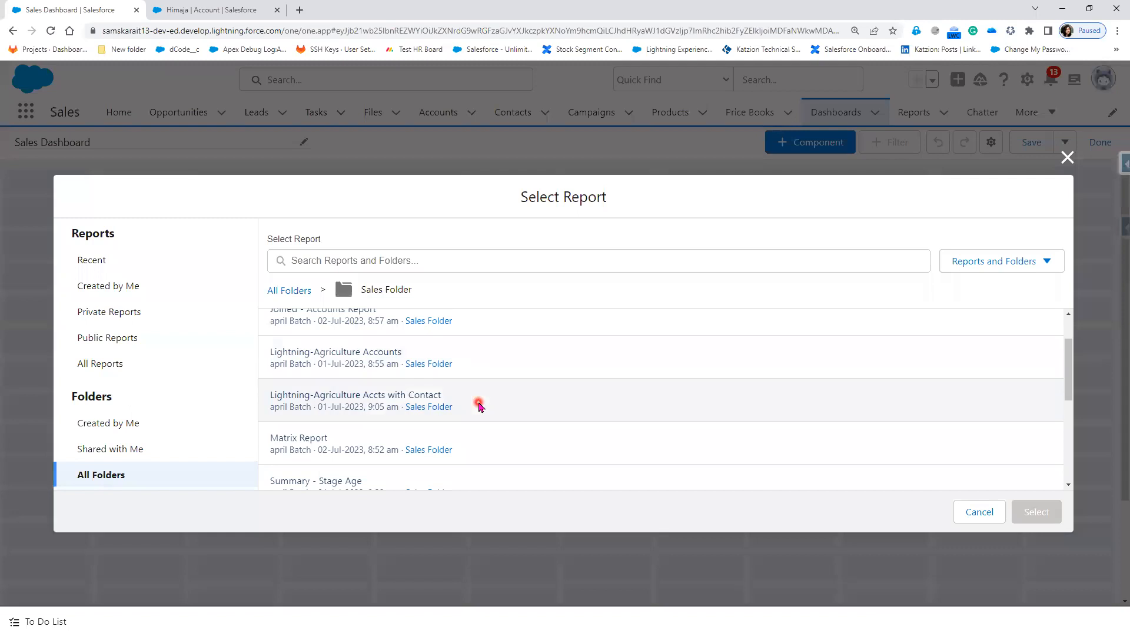
scroll(479, 406, up, 1)
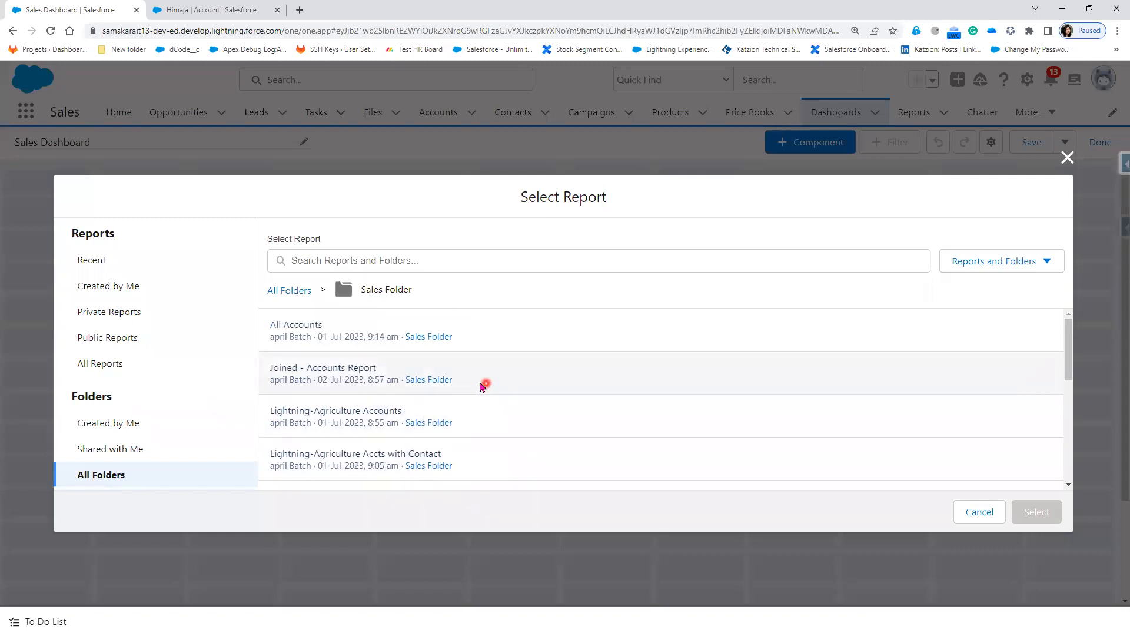
scroll(492, 444, down, 5)
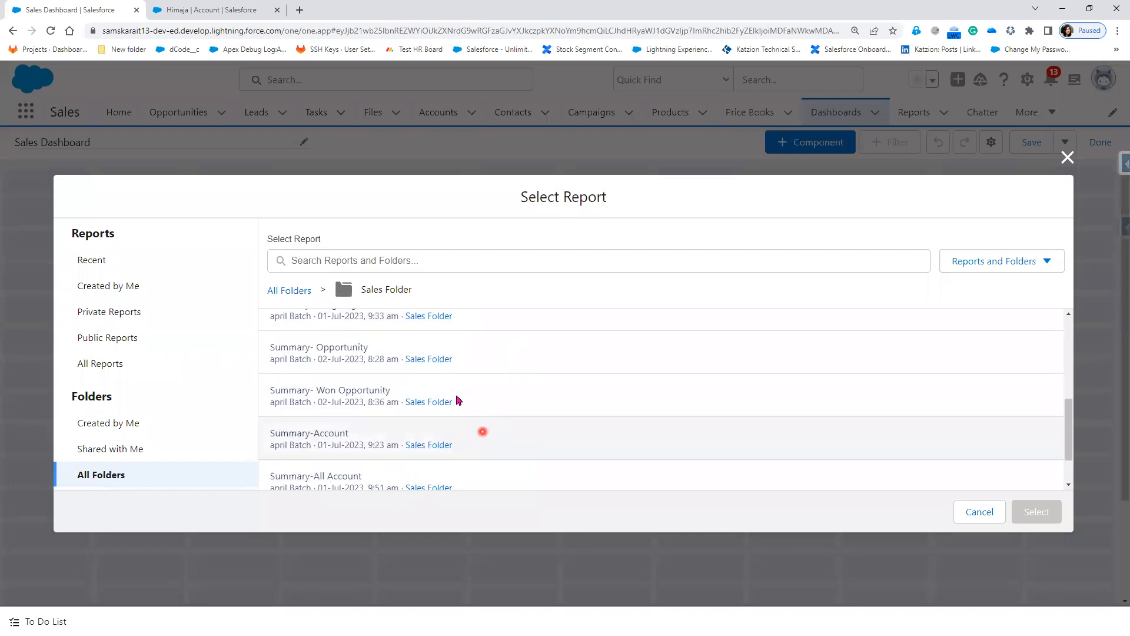
click(446, 370)
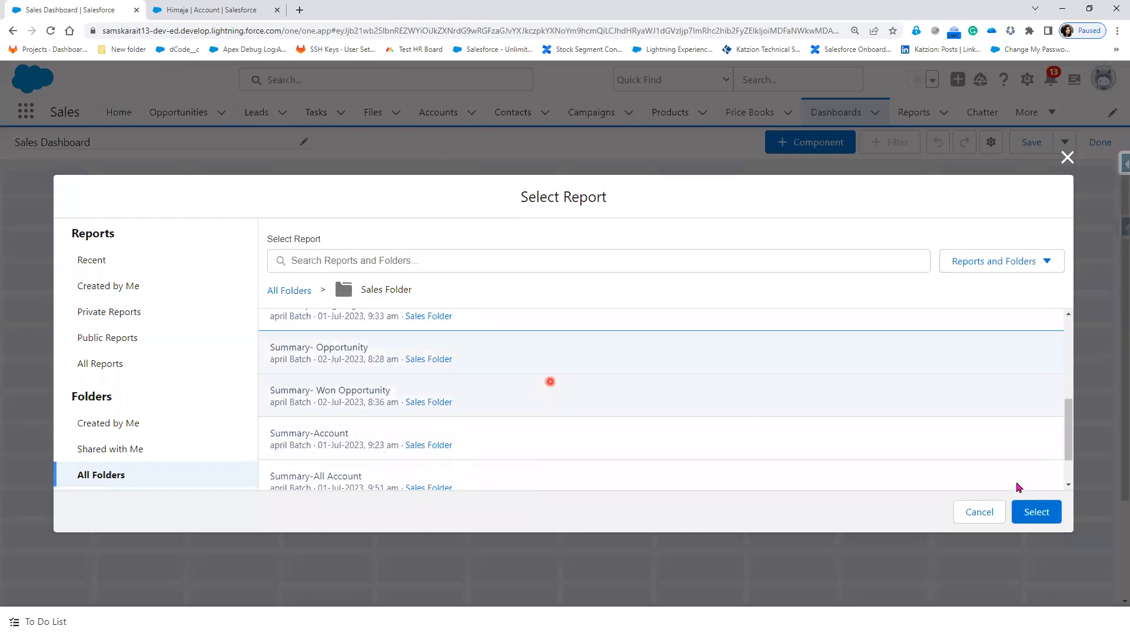
click(1038, 512)
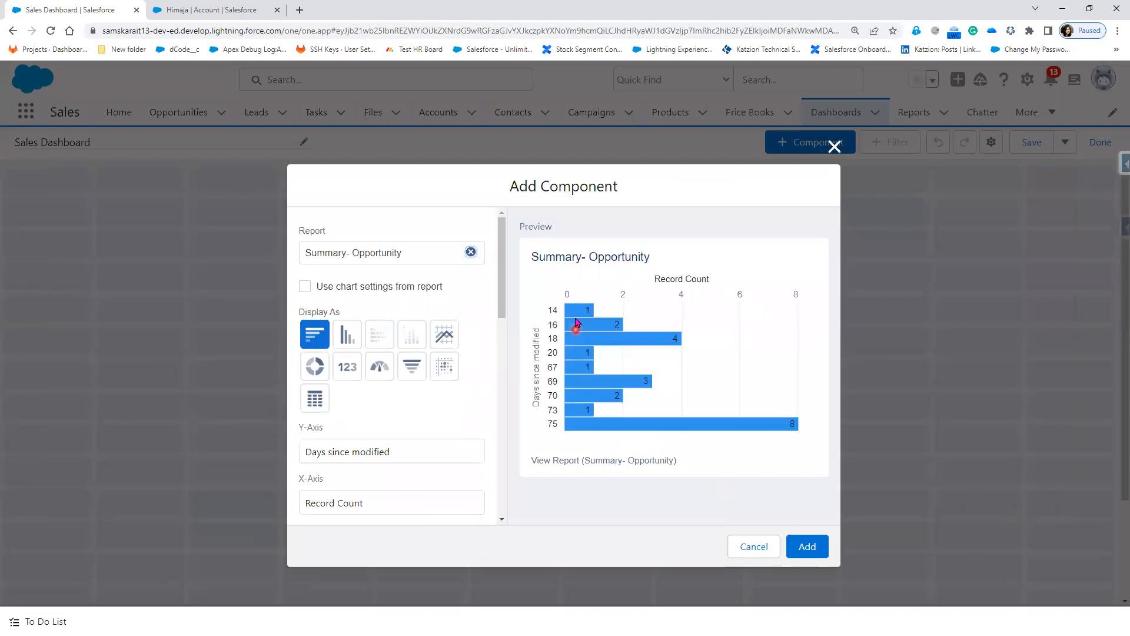
Step: Display the component as a donut chart with its legend at the bottom
mouse_move(577, 327)
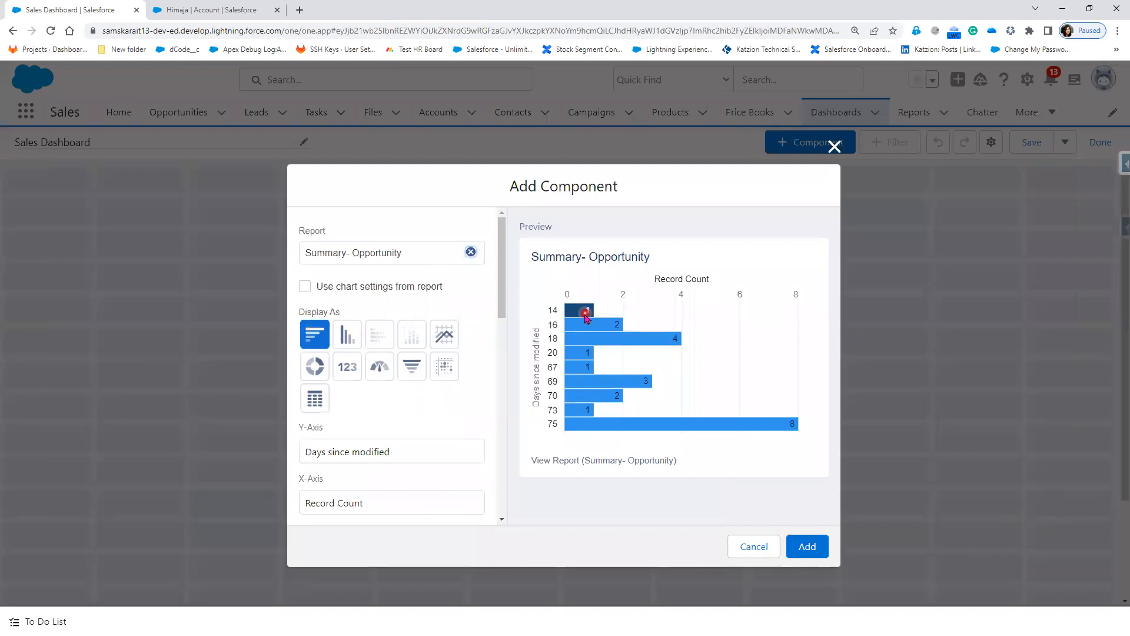
click(380, 370)
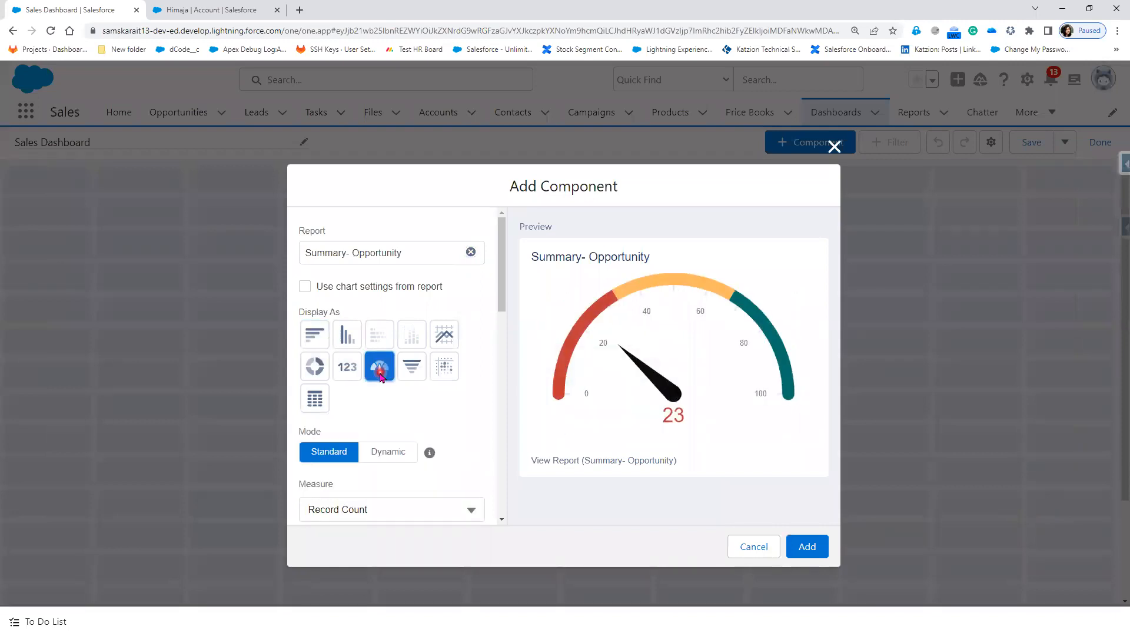
click(318, 373)
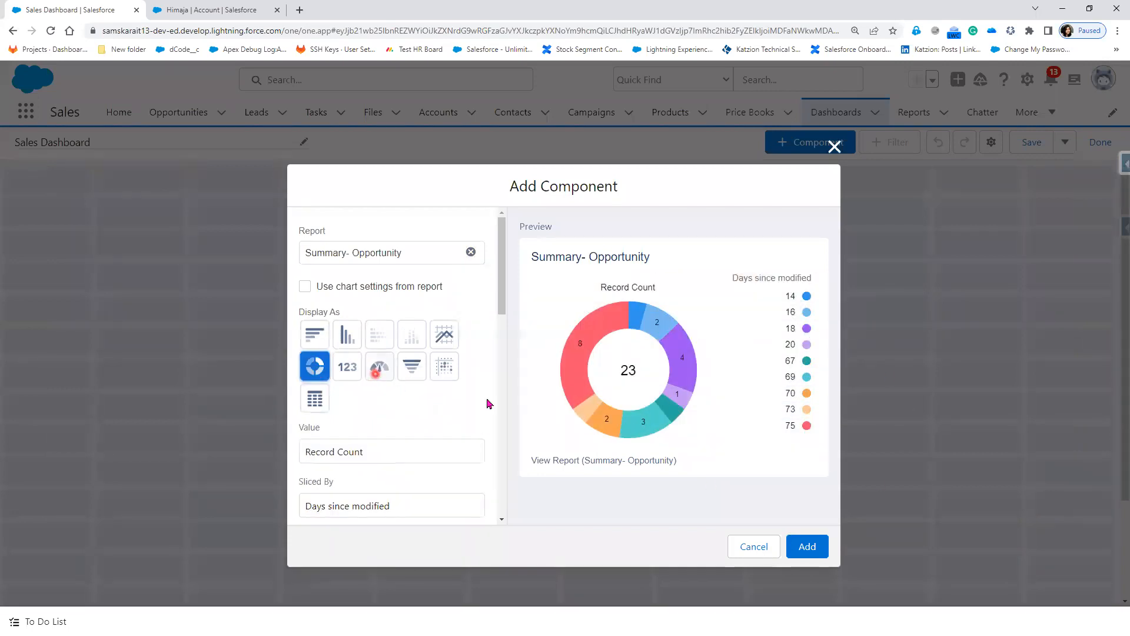
scroll(437, 448, down, 2)
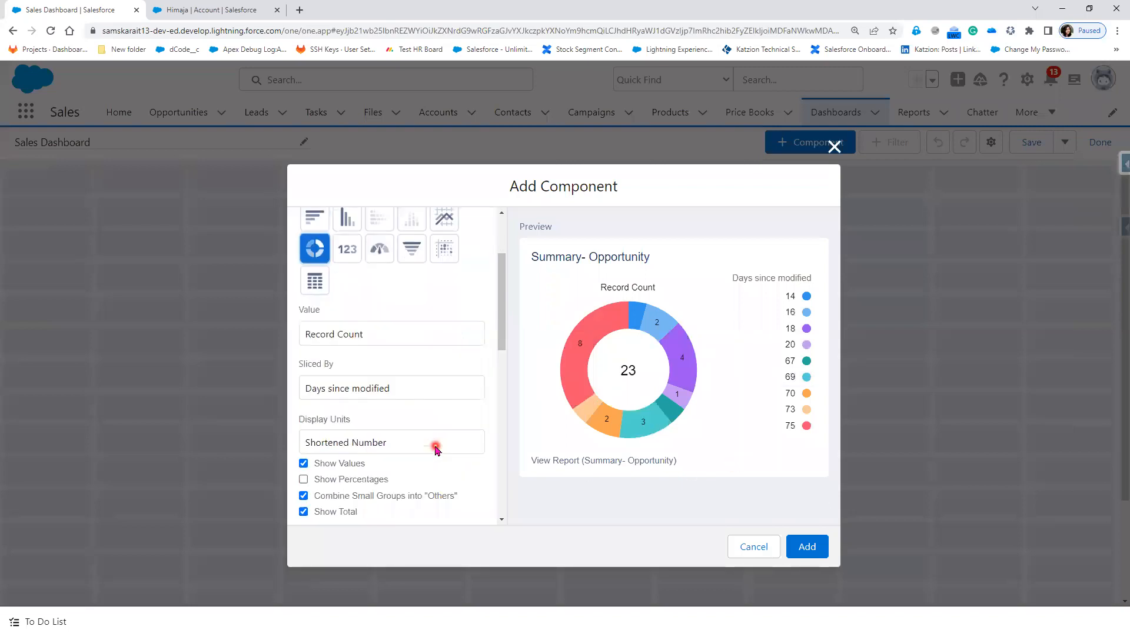
scroll(437, 449, down, 1)
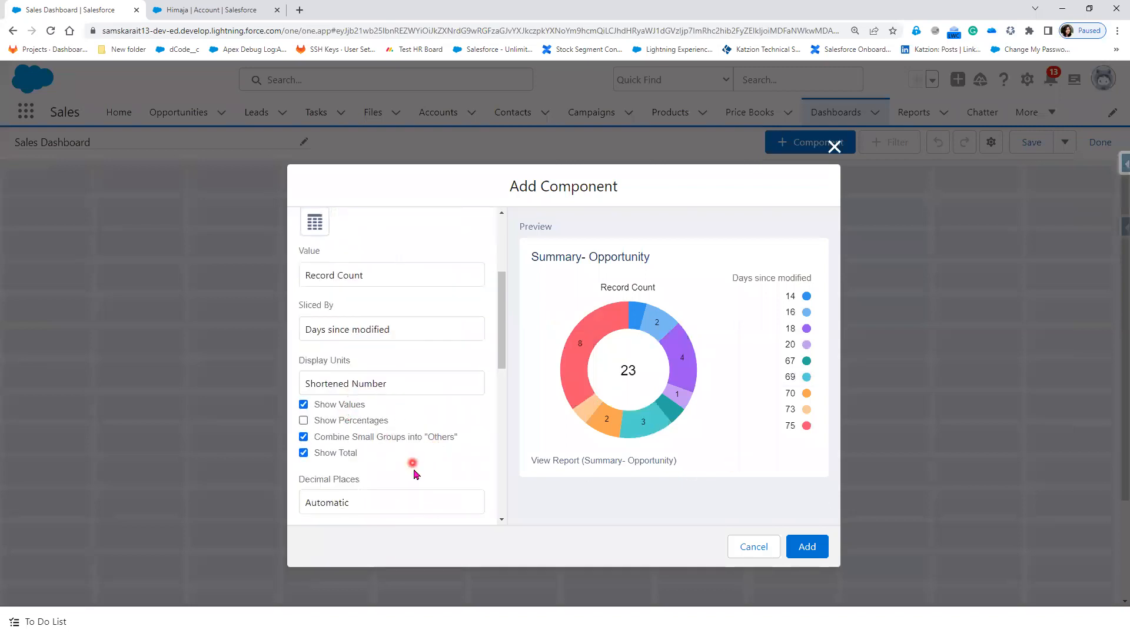
scroll(402, 508, down, 3)
scroll(402, 508, down, 4)
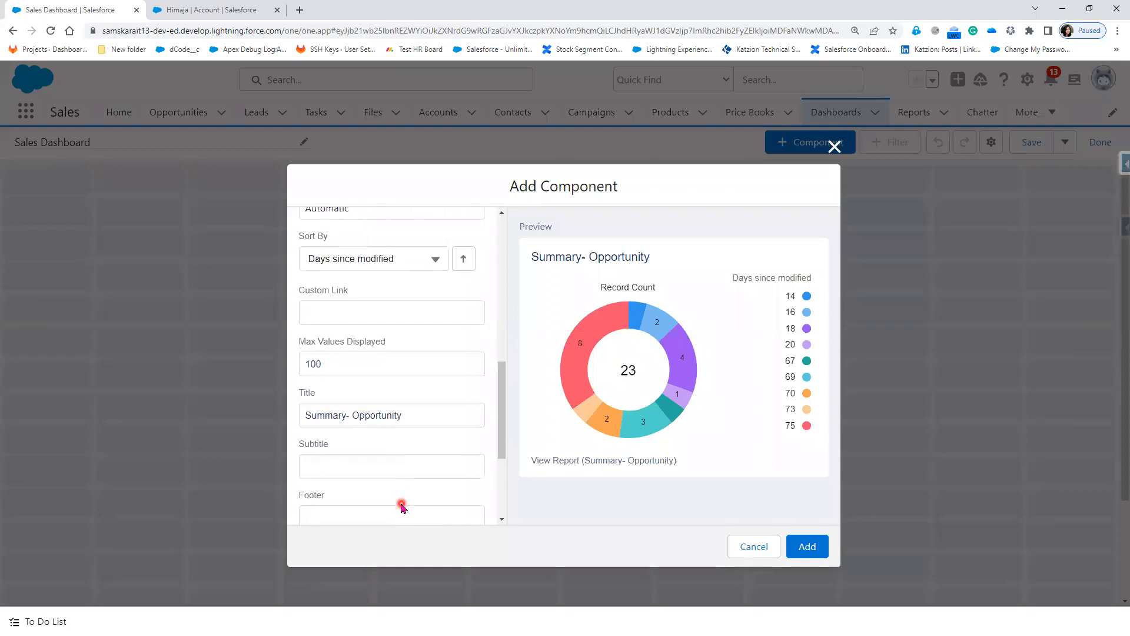
click(395, 458)
click(383, 484)
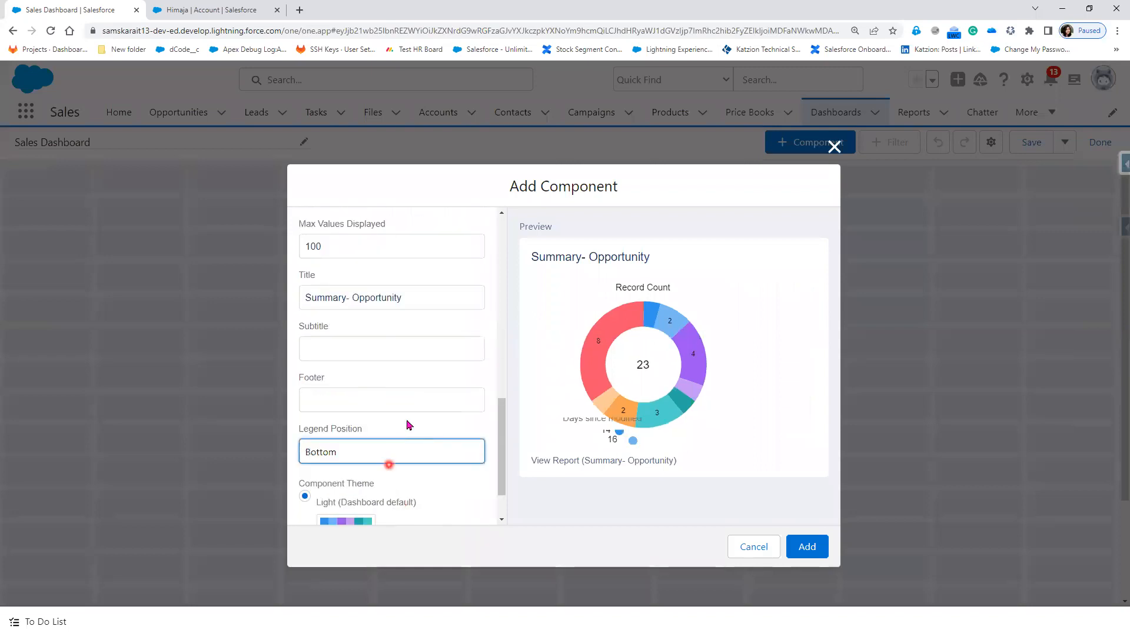
Step: Apply the Dark theme, keep Show Total on, and combine small groups into 'Others'
scroll(409, 431, down, 1)
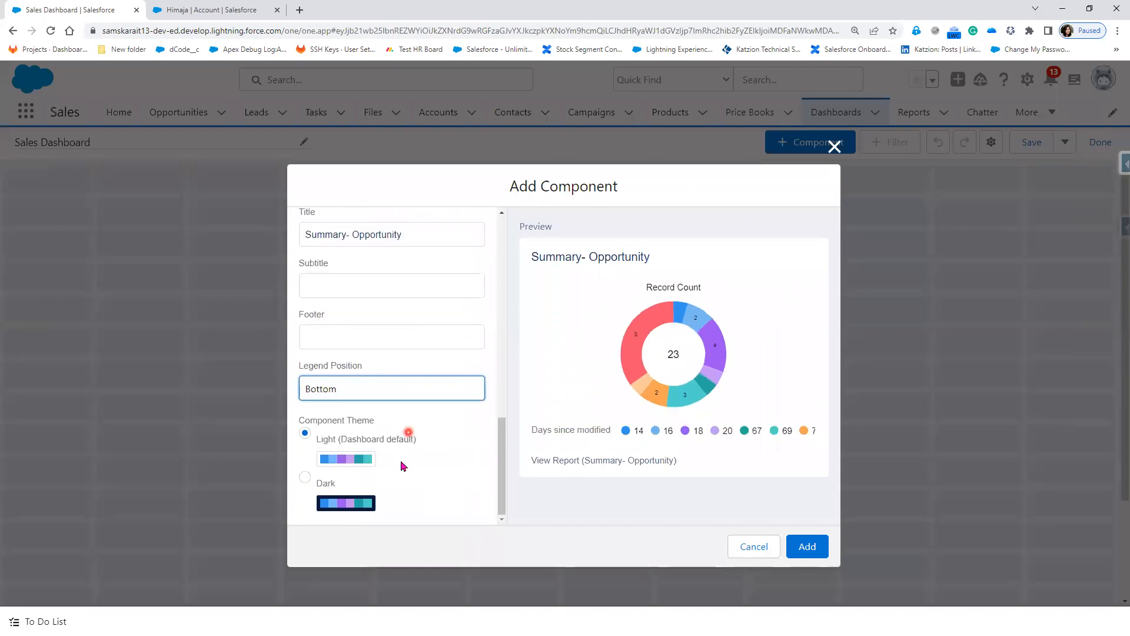
click(326, 483)
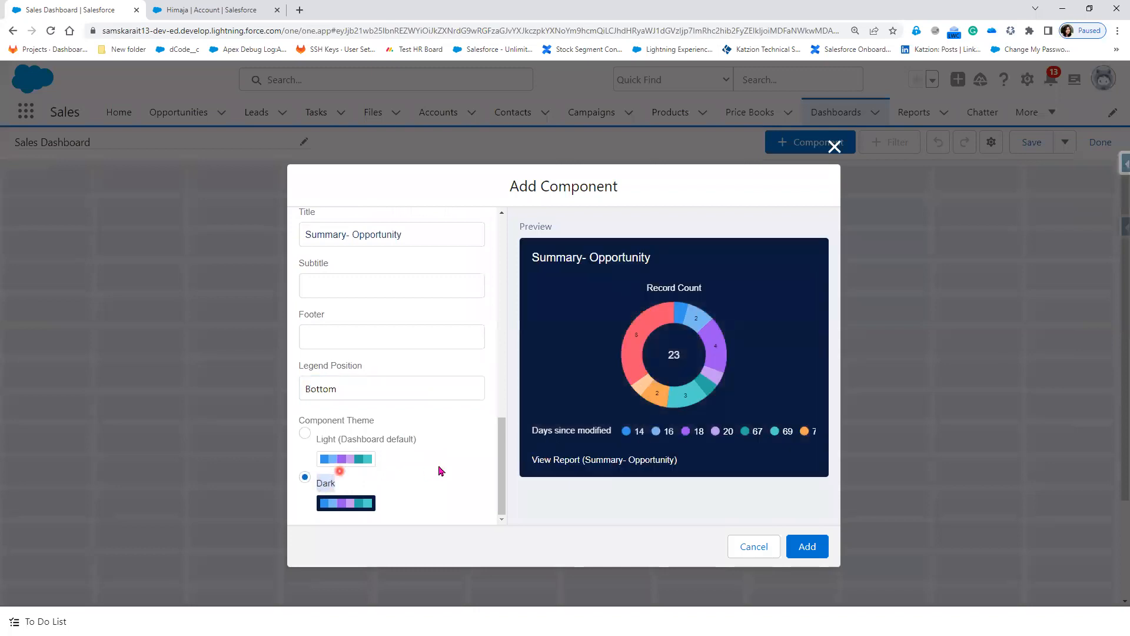
scroll(467, 462, up, 3)
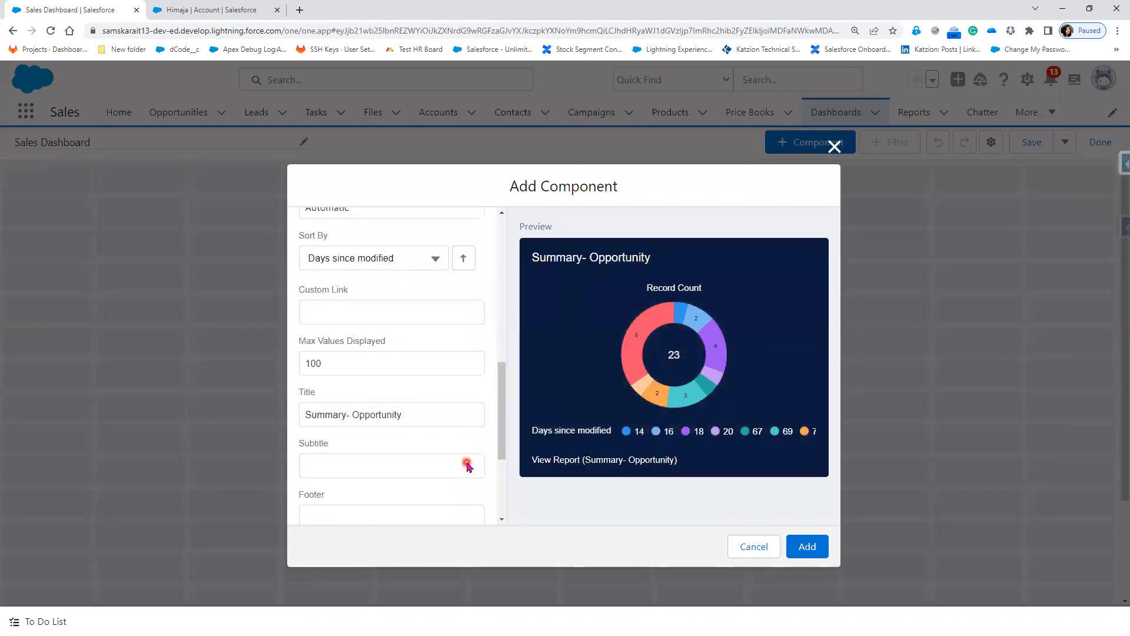
scroll(467, 464, up, 3)
scroll(467, 466, up, 1)
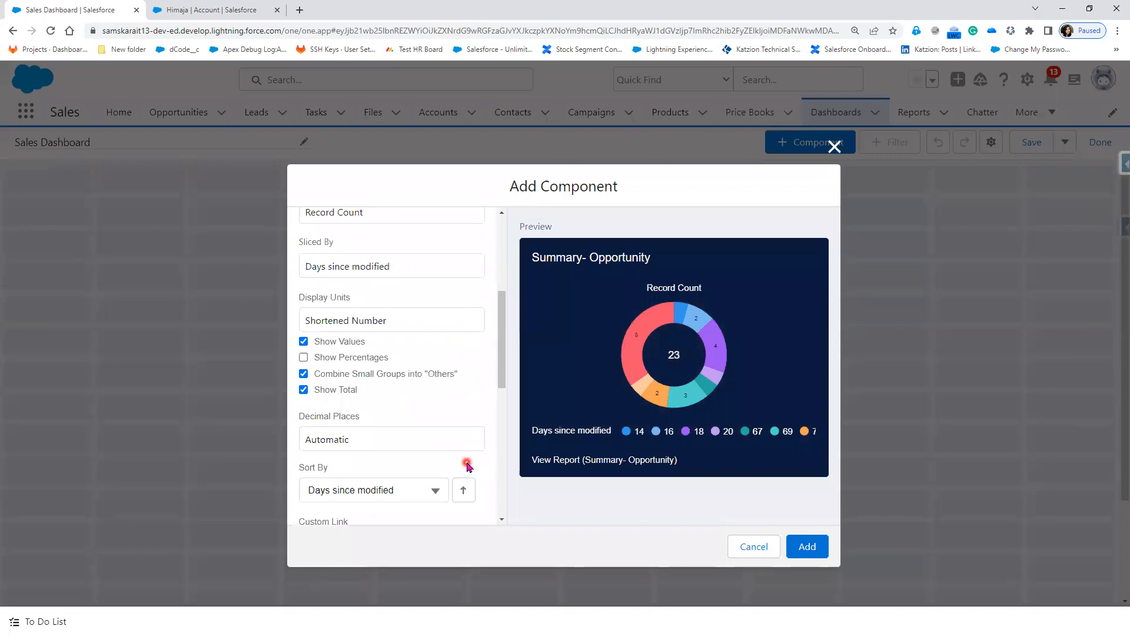
click(304, 391)
click(304, 390)
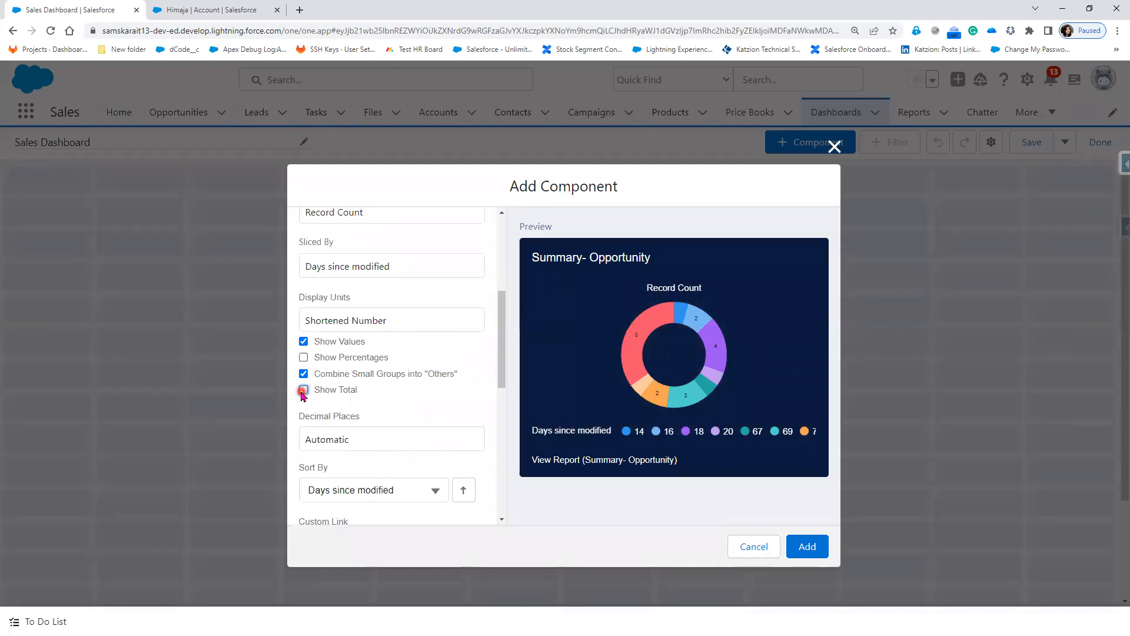
click(303, 391)
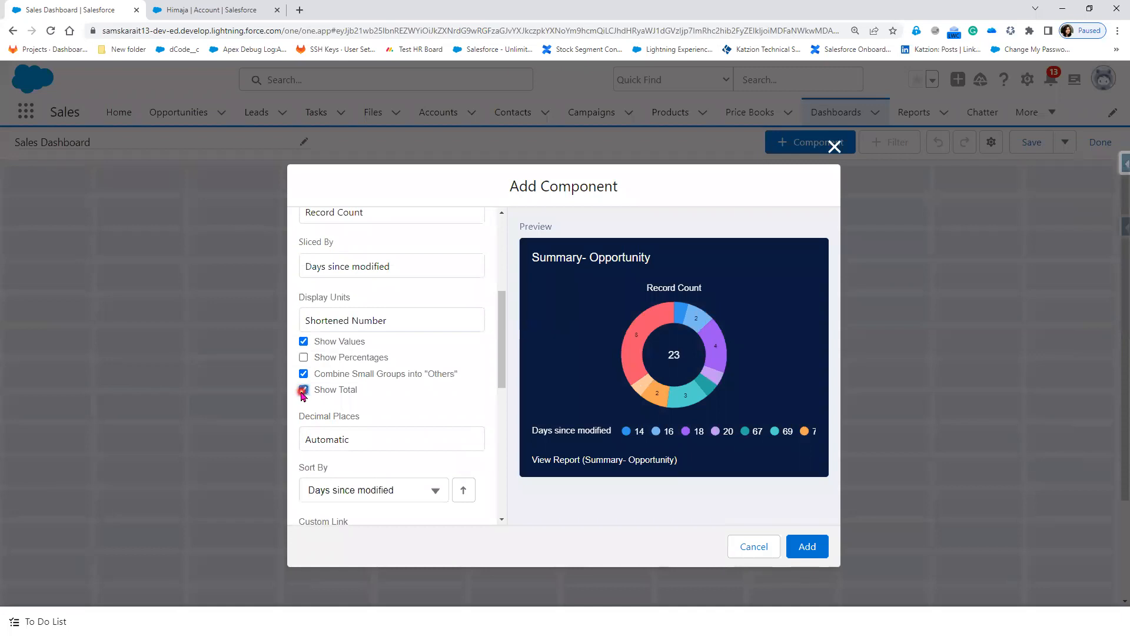
click(303, 357)
click(303, 373)
click(304, 341)
Step: Keep decimal places Automatic, leave the footer blank, and add the donut component
scroll(404, 445, down, 1)
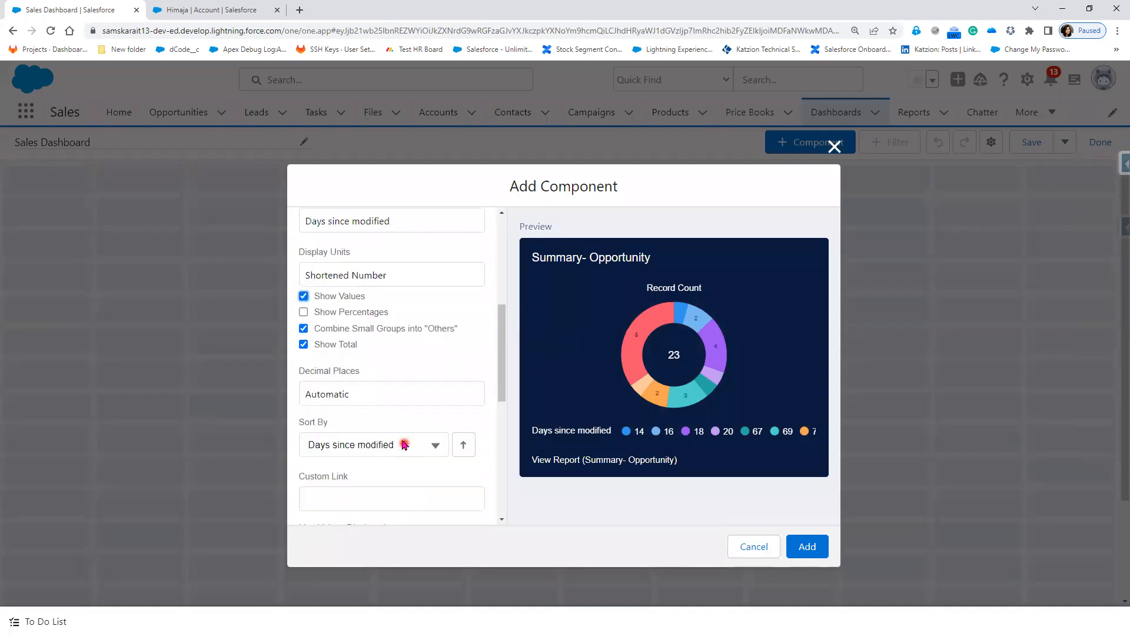
click(385, 381)
click(386, 380)
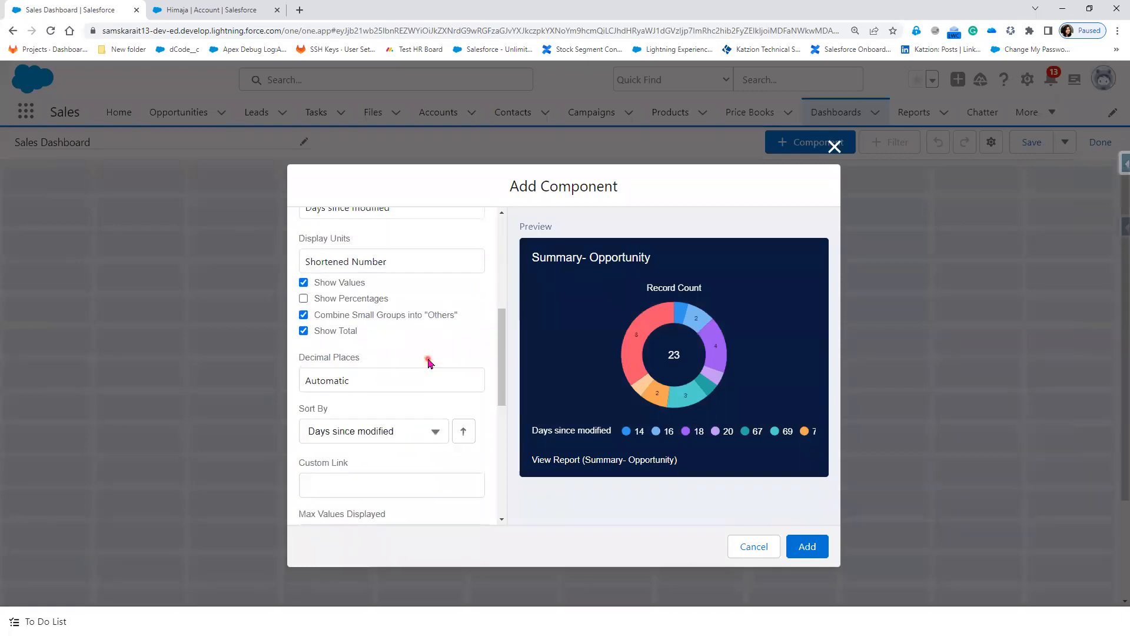
click(393, 434)
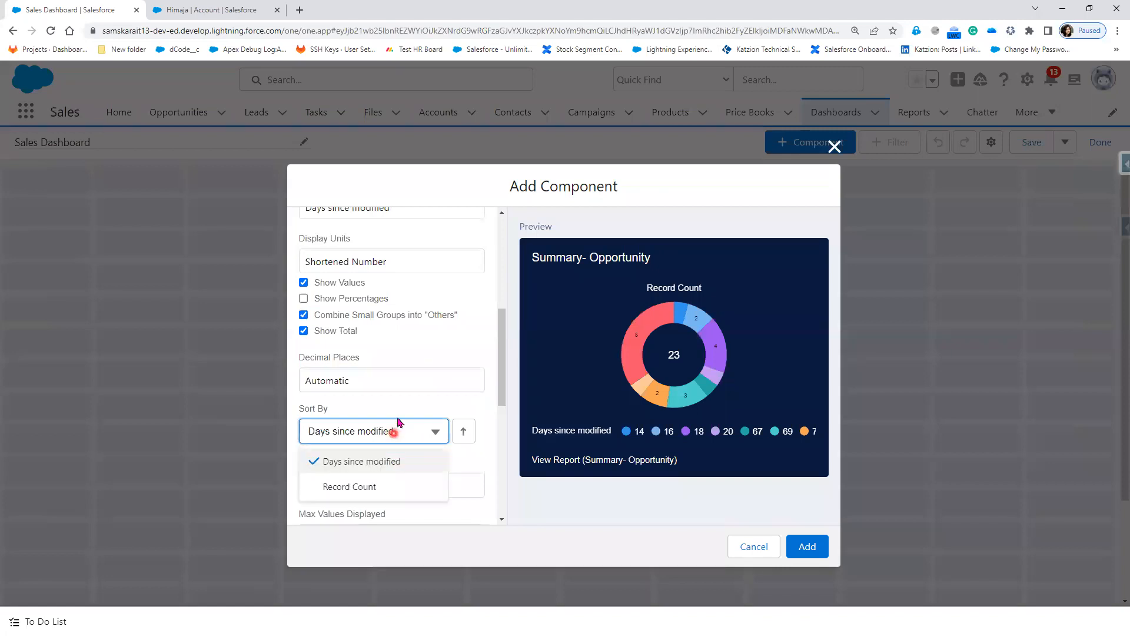
click(420, 381)
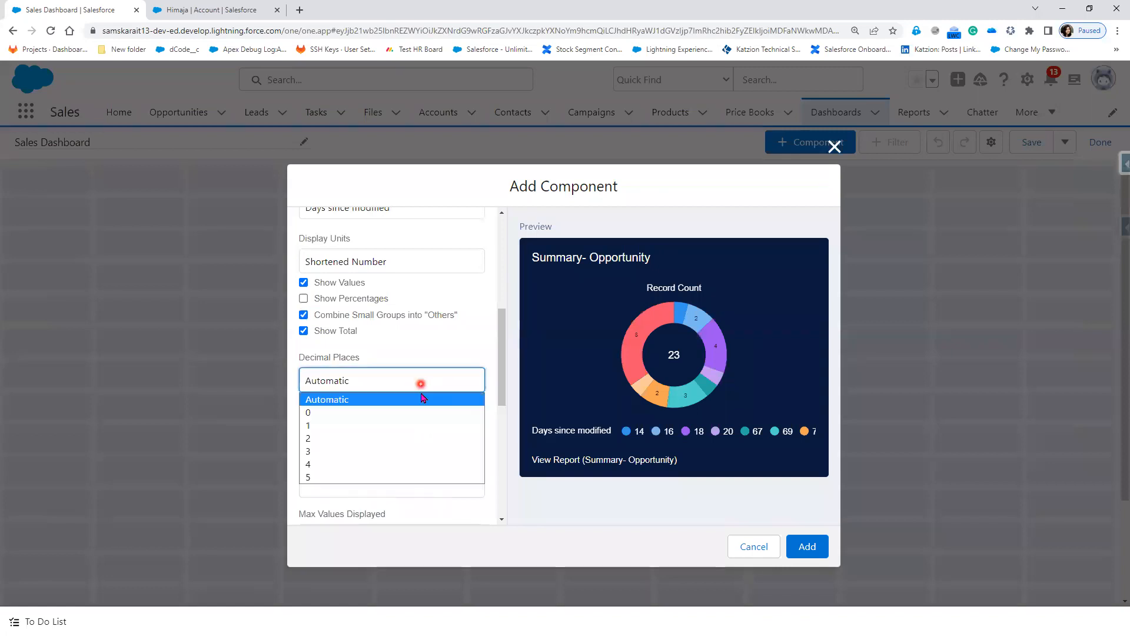
click(445, 353)
scroll(353, 401, down, 2)
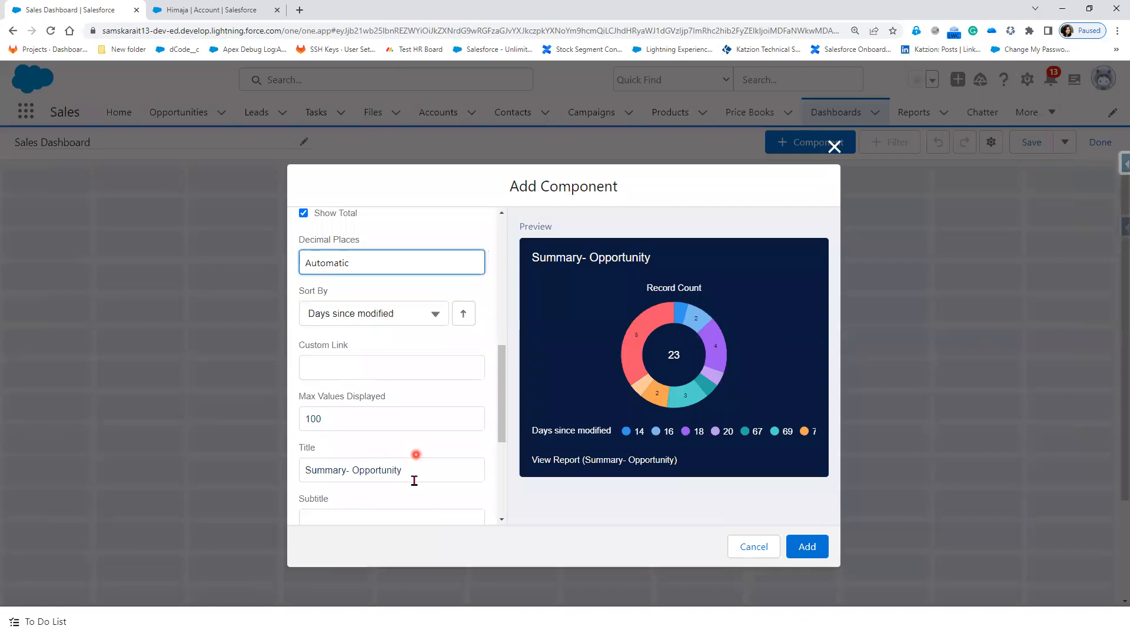
scroll(414, 481, down, 2)
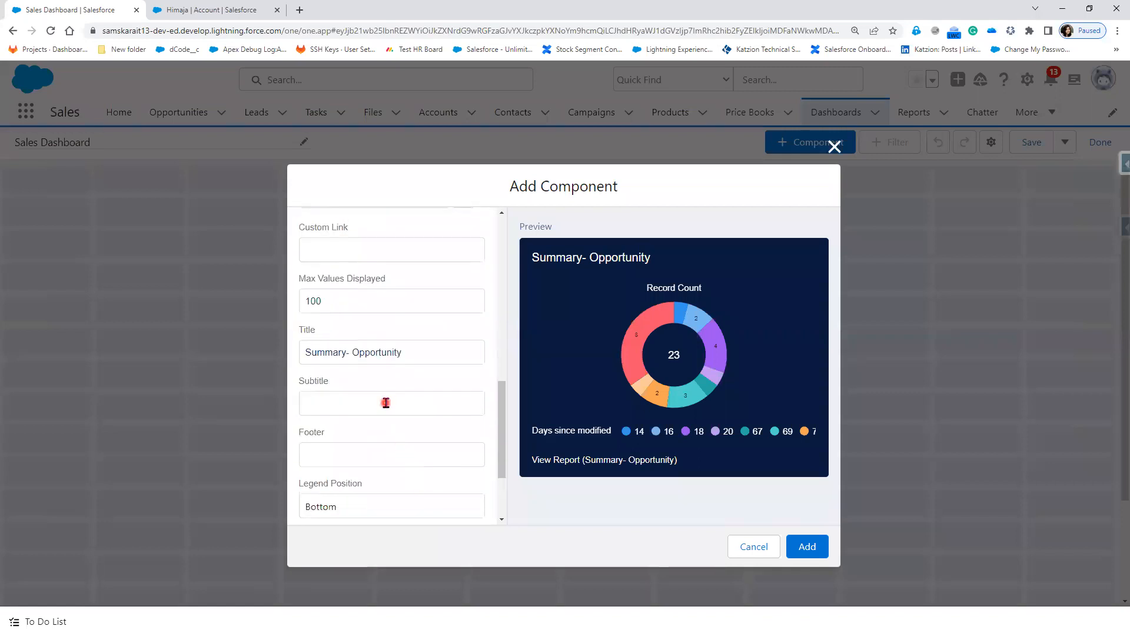
click(387, 464)
click(597, 511)
click(819, 551)
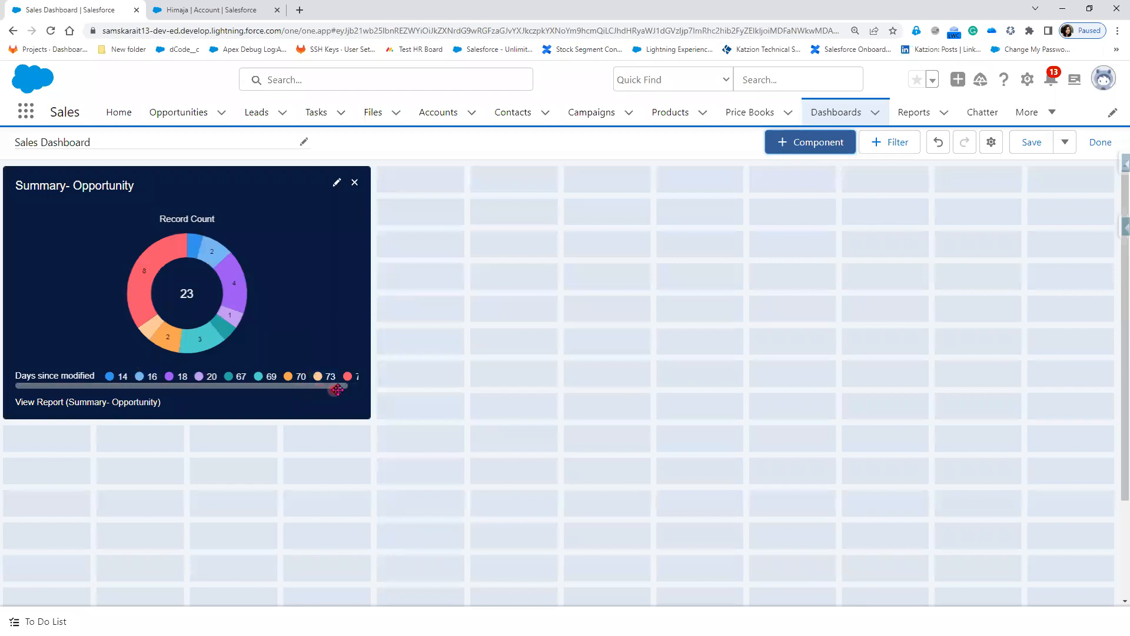
Step: Select the donut component on the canvas to check its full legend, then begin another component
click(356, 386)
click(357, 386)
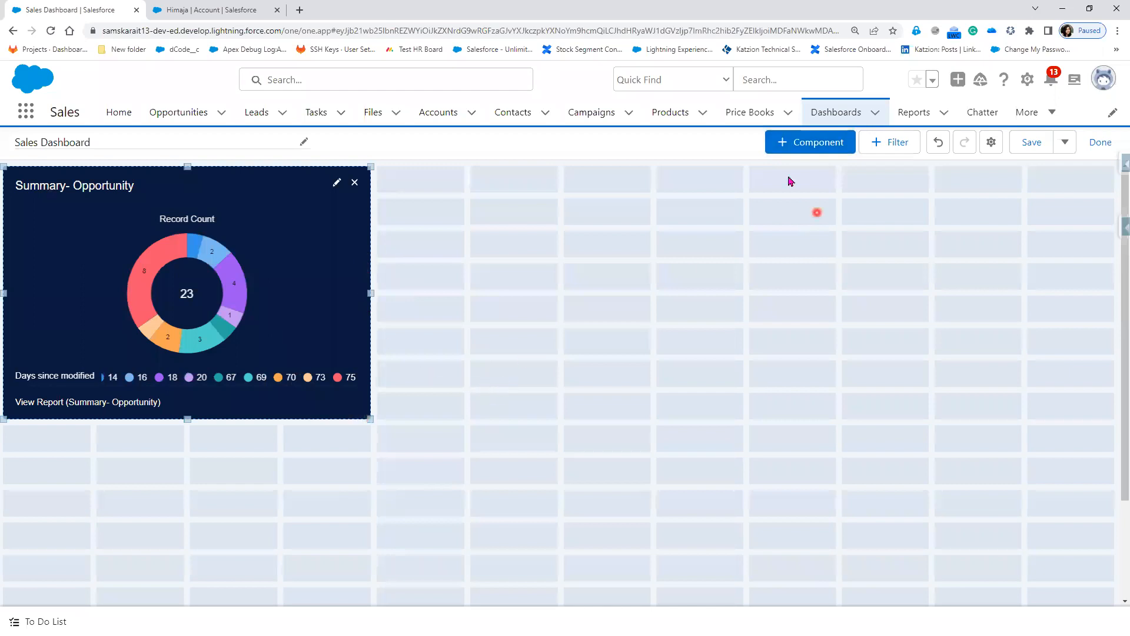
click(789, 145)
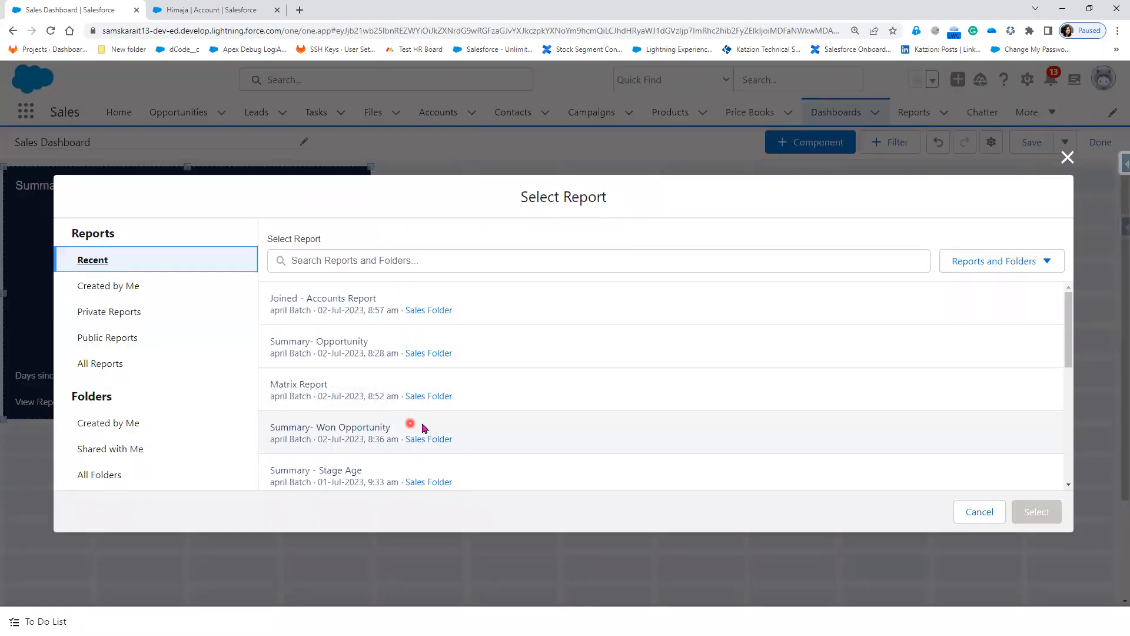
Step: Choose the Summary - Stage Age report from the Sales Folder as the component source
click(100, 476)
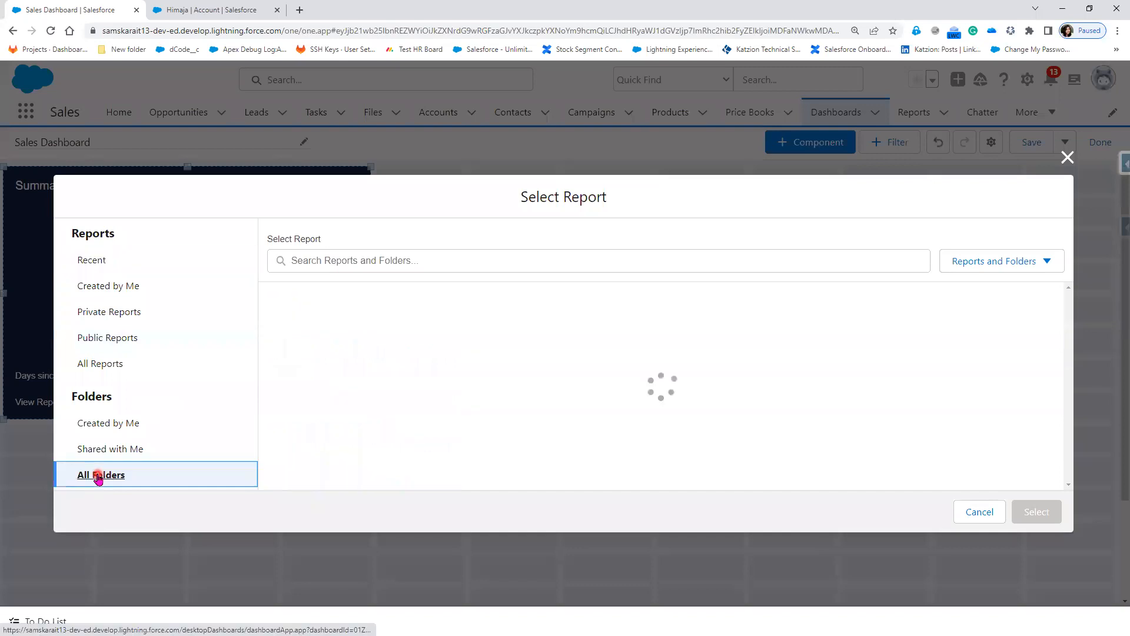
click(303, 475)
scroll(664, 445, down, 4)
scroll(664, 445, down, 2)
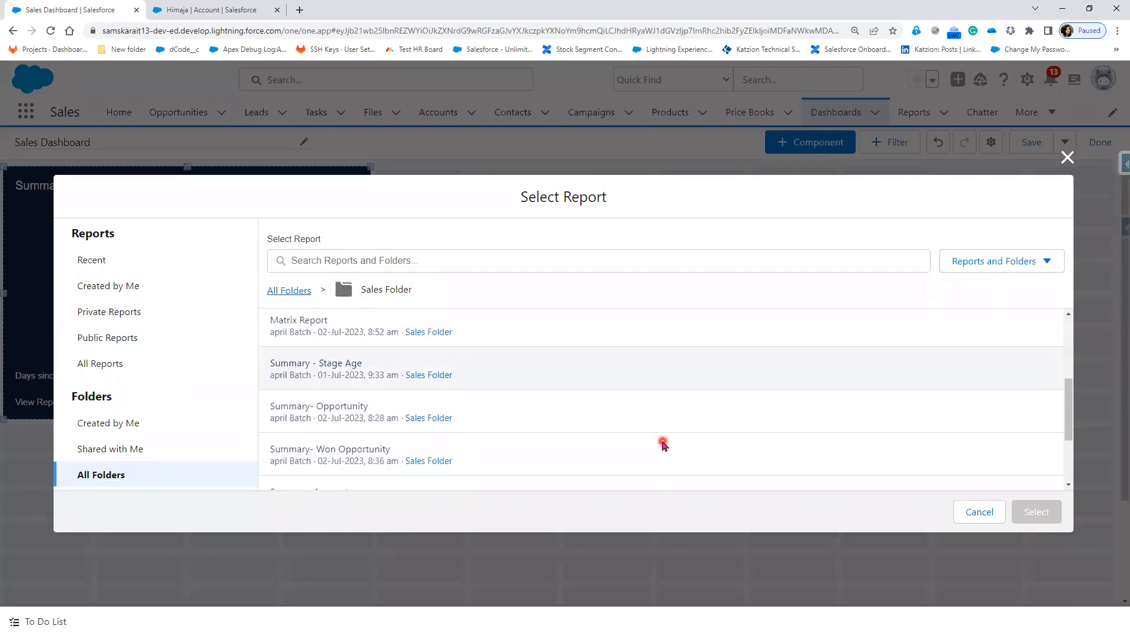
click(390, 378)
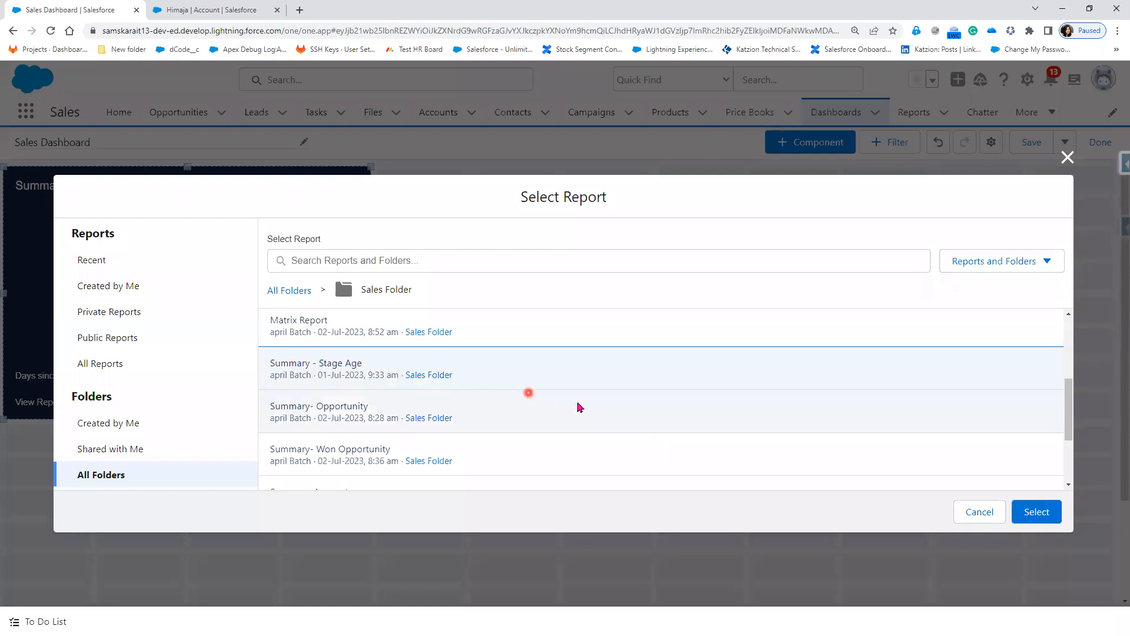
click(1037, 512)
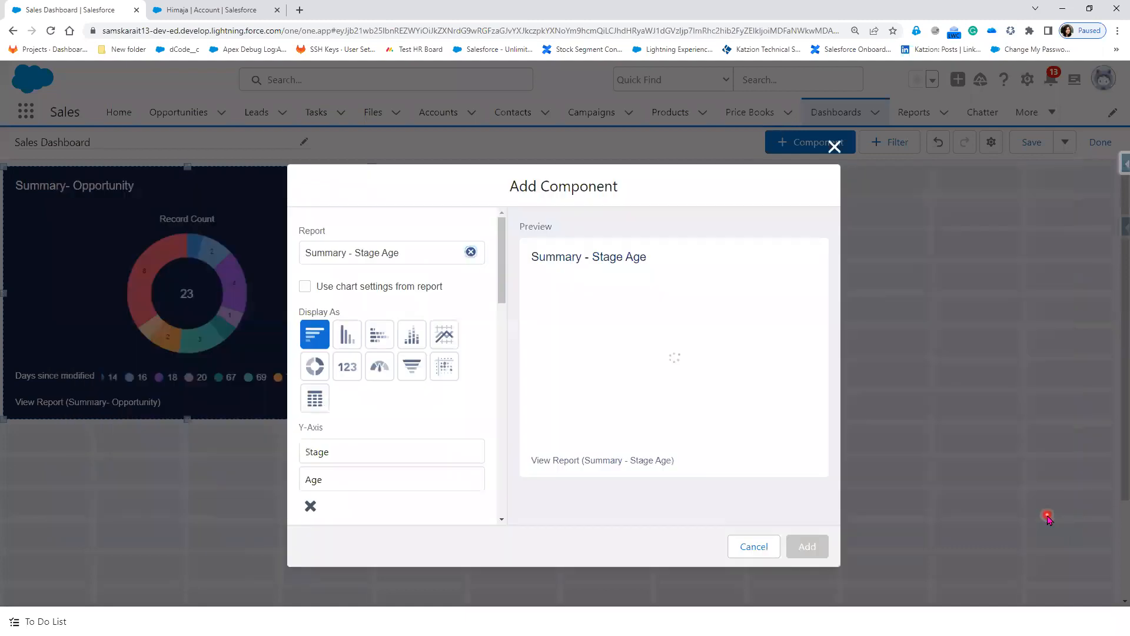
Step: Add it as a dark stacked bar chart and place it beside the donut
click(351, 374)
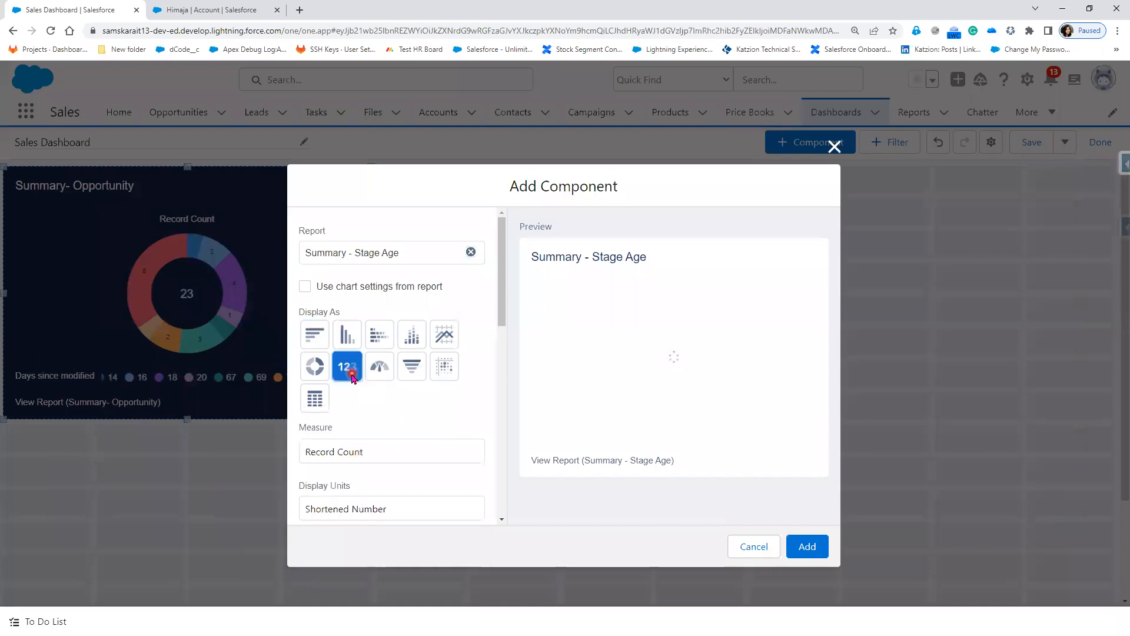
click(380, 341)
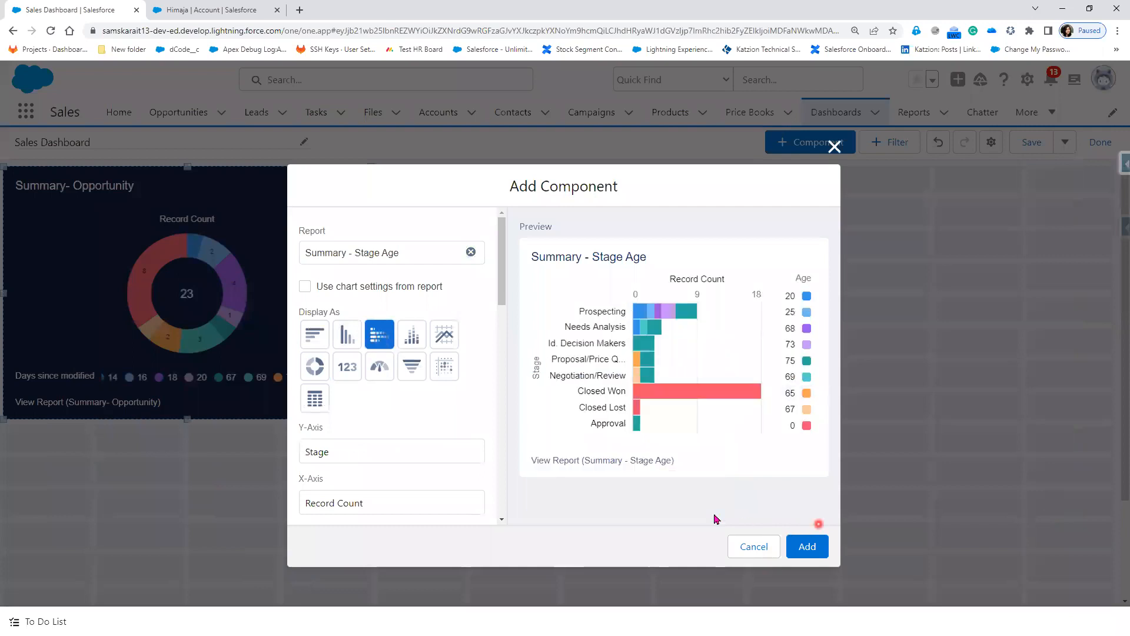
scroll(429, 491, down, 10)
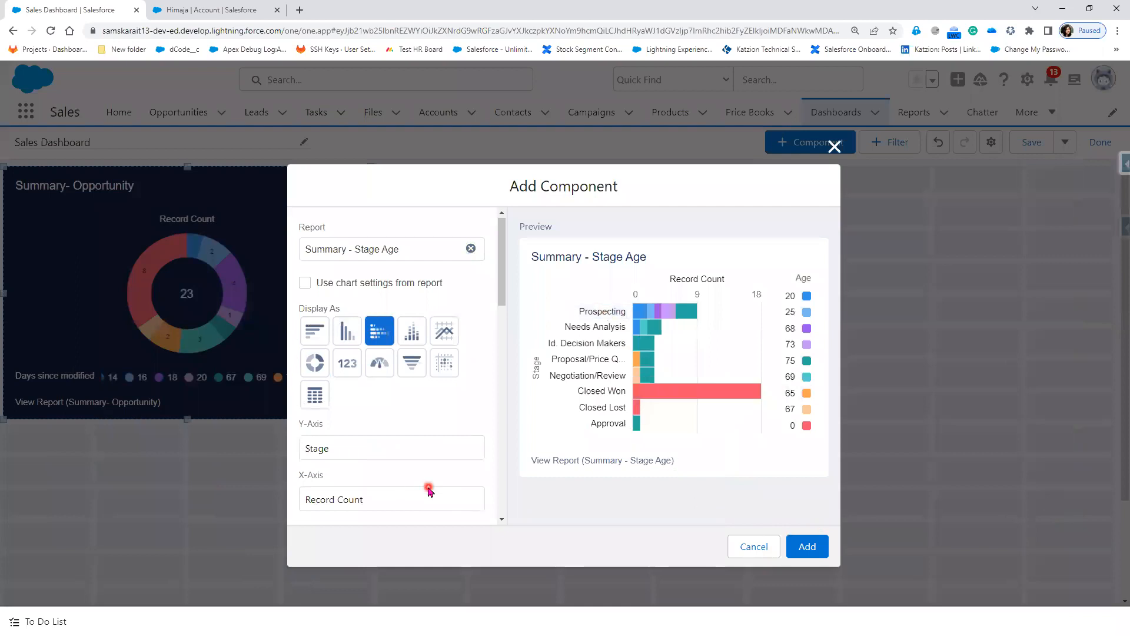
scroll(430, 491, down, 3)
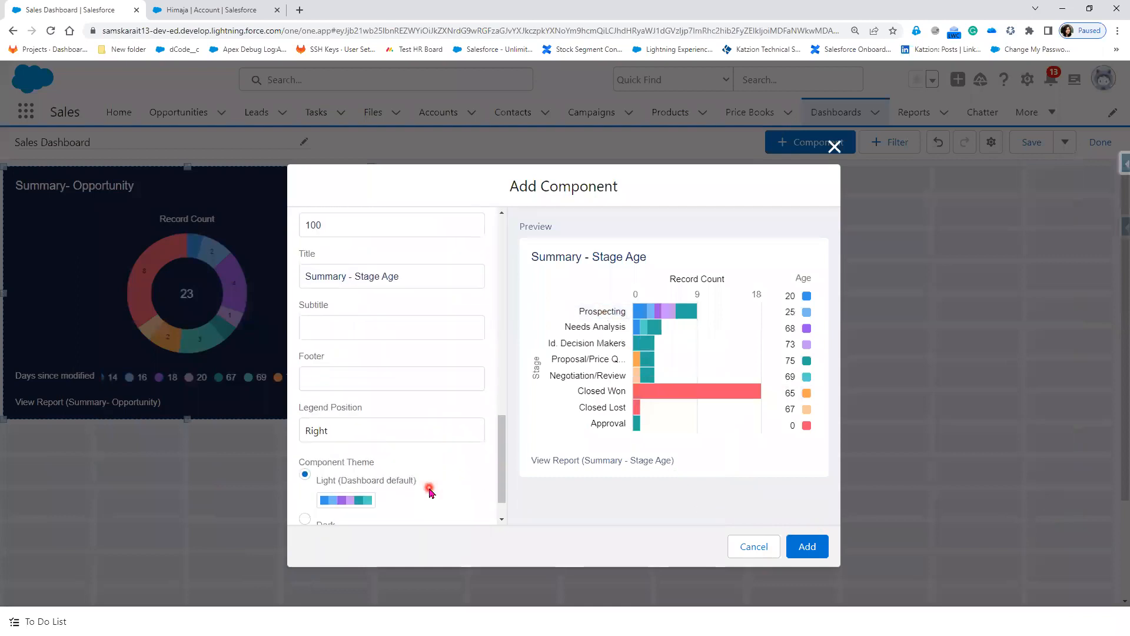
click(376, 390)
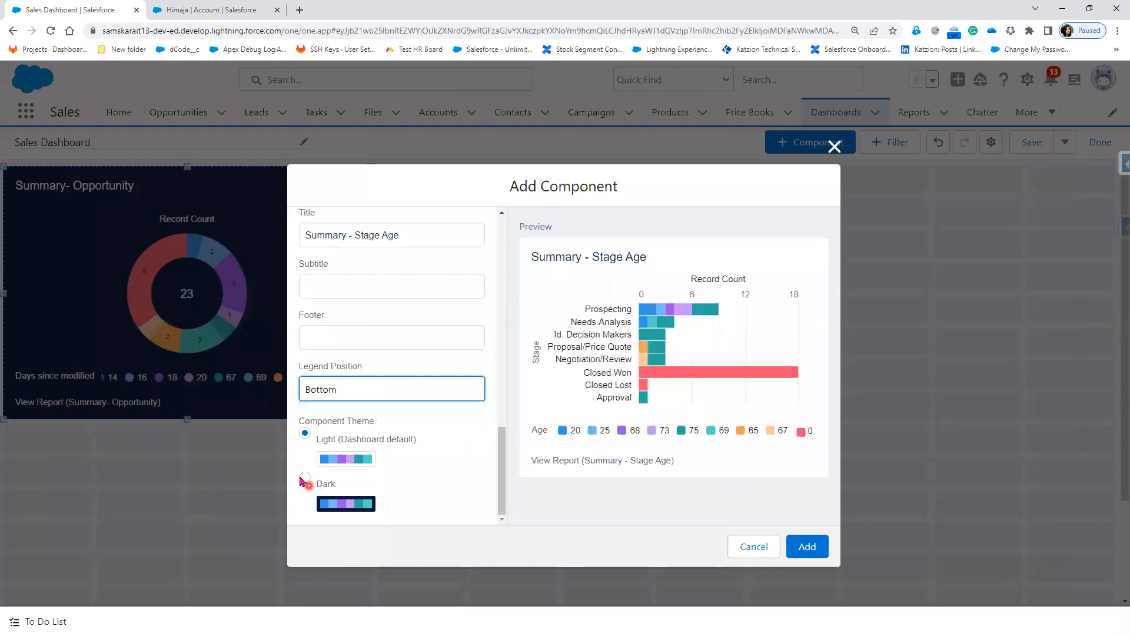
click(305, 477)
click(819, 551)
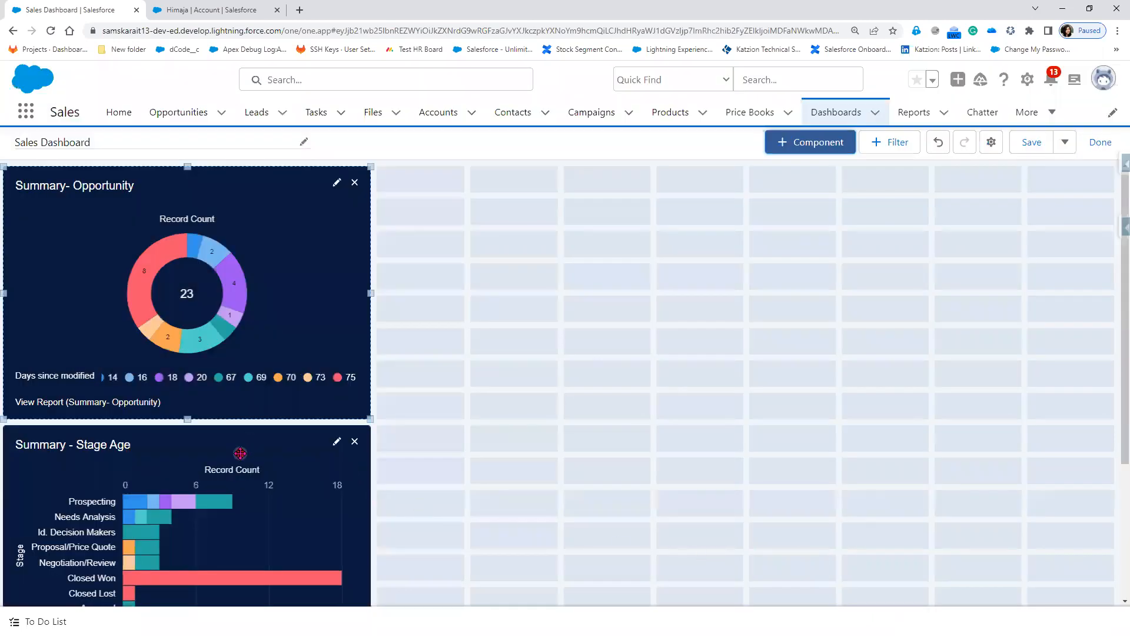
drag(227, 447, 605, 191)
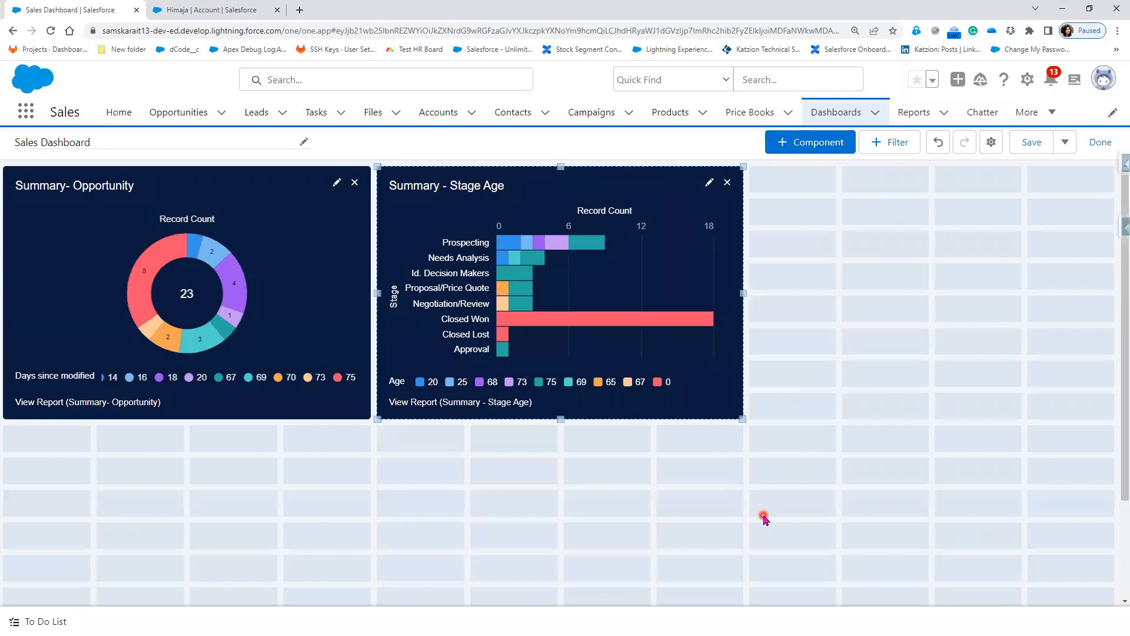
Step: Start a new component sourced from the Matrix Report in the Sales Folder
click(796, 143)
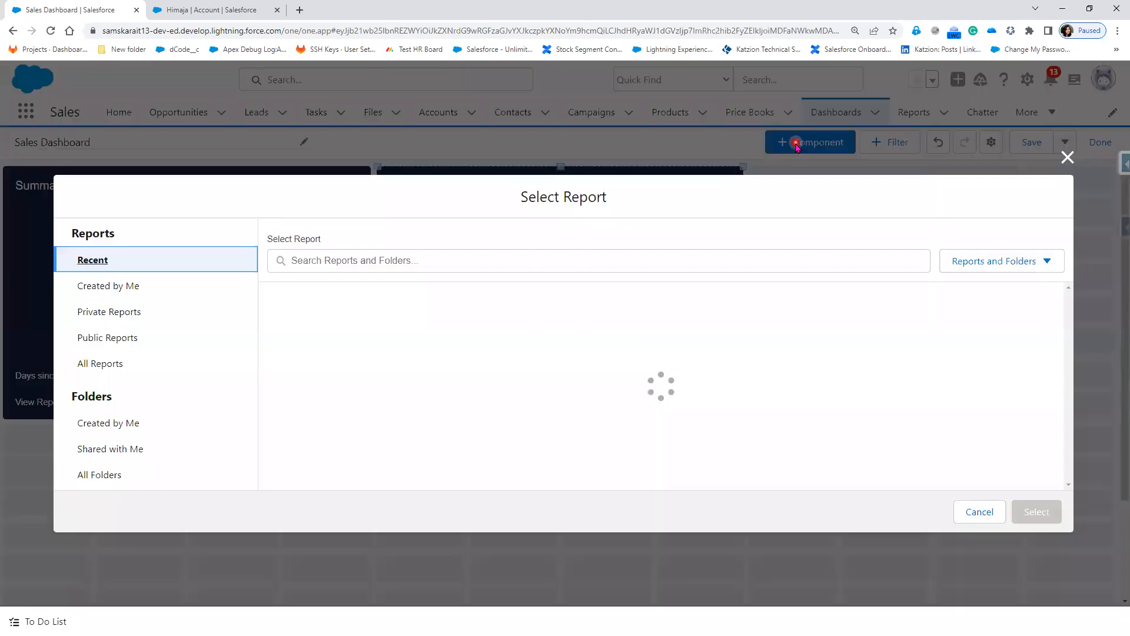
click(97, 469)
click(341, 469)
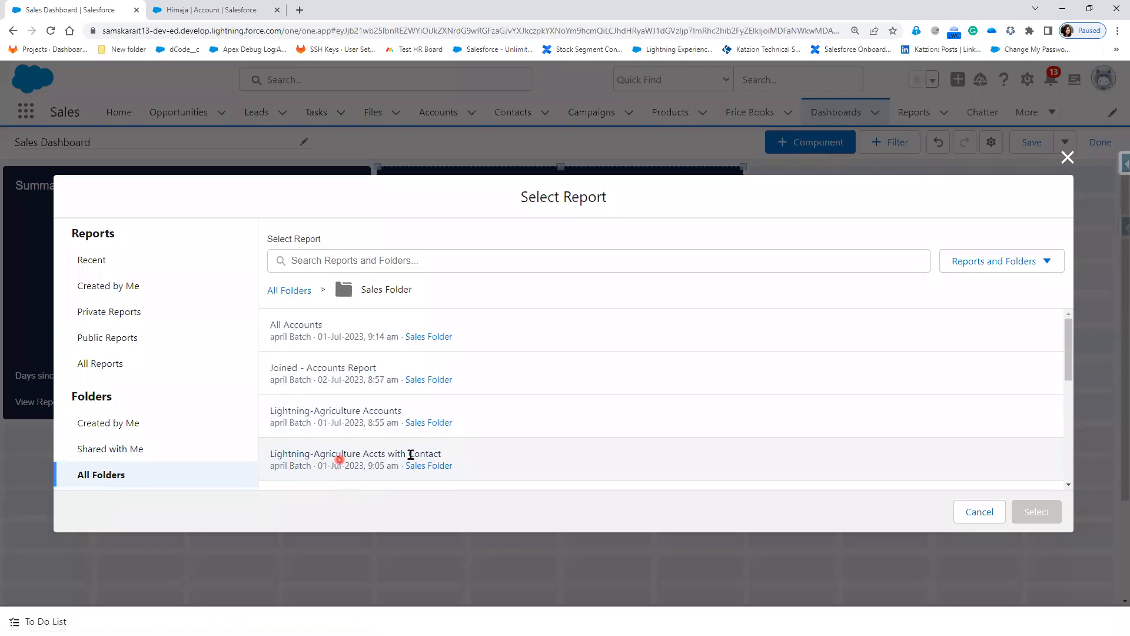
scroll(512, 457, down, 1)
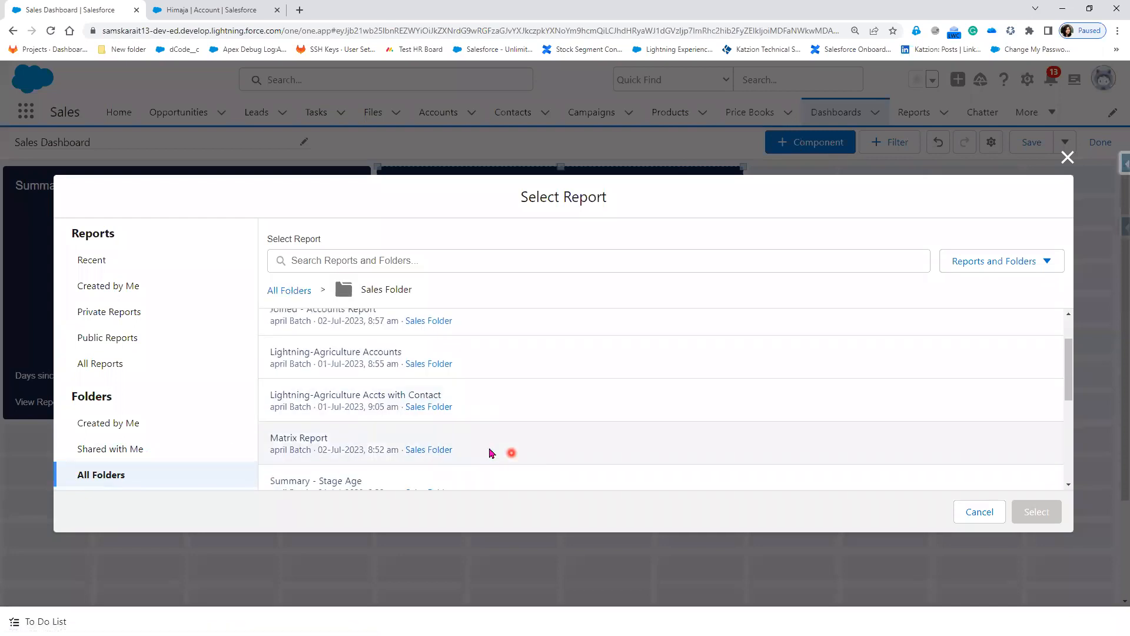
click(489, 449)
click(1043, 515)
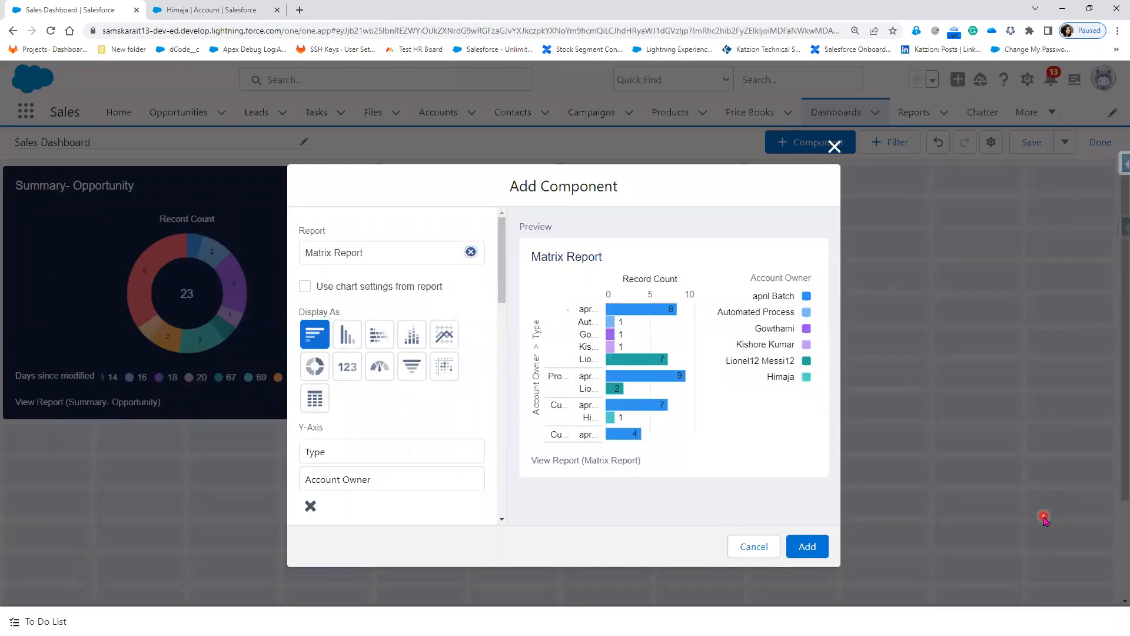
Step: Preview the available chart types and settle on stacked horizontal bars
click(379, 340)
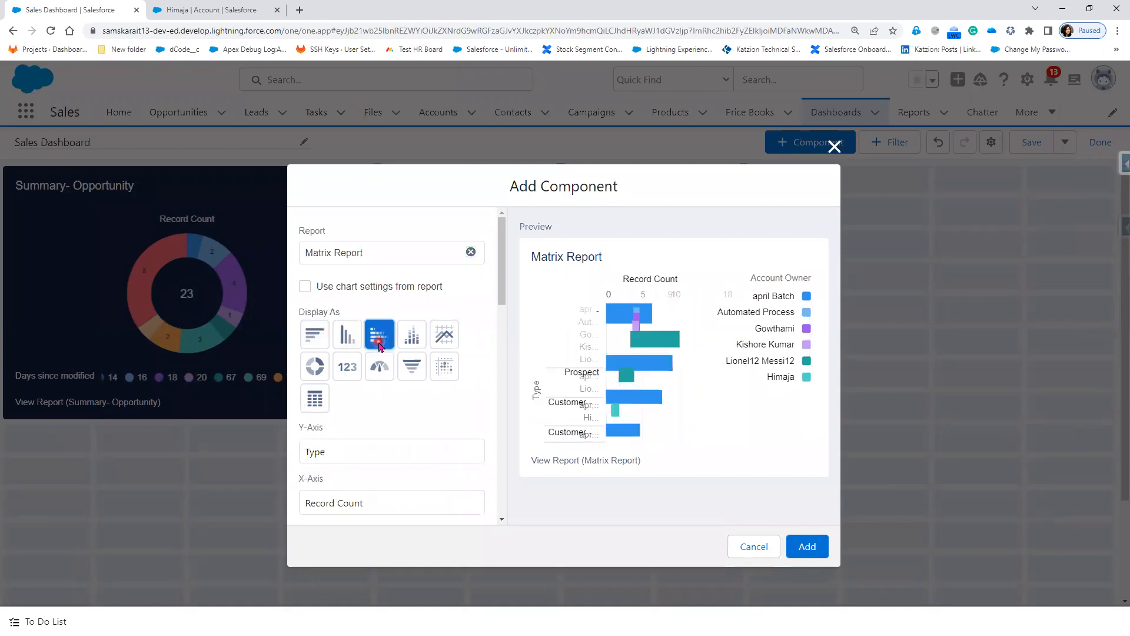
click(411, 337)
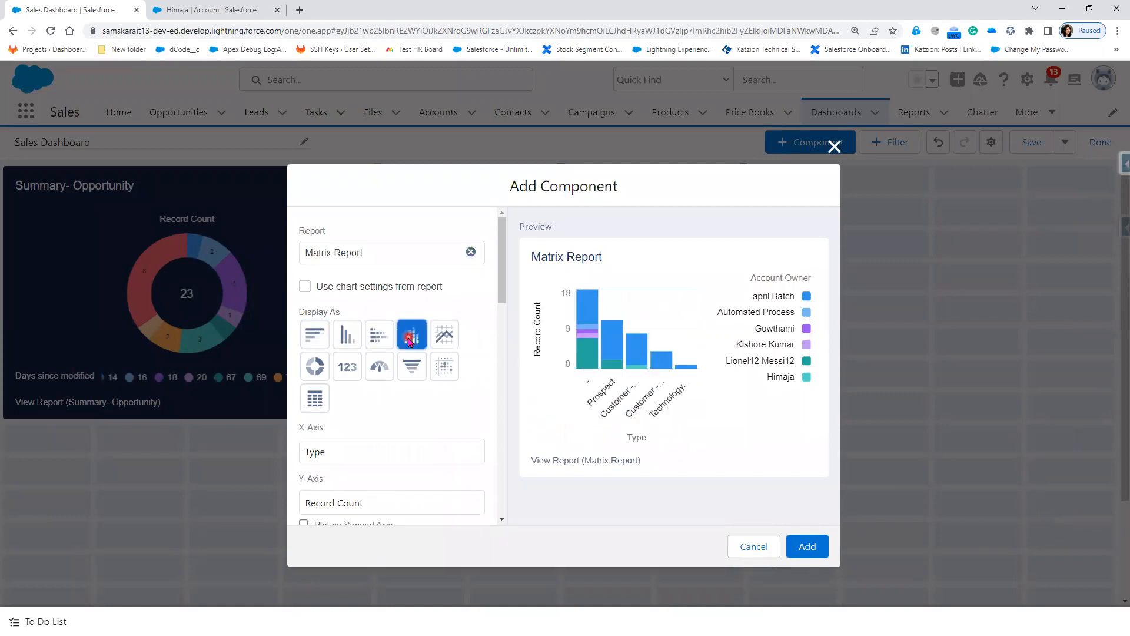
click(444, 339)
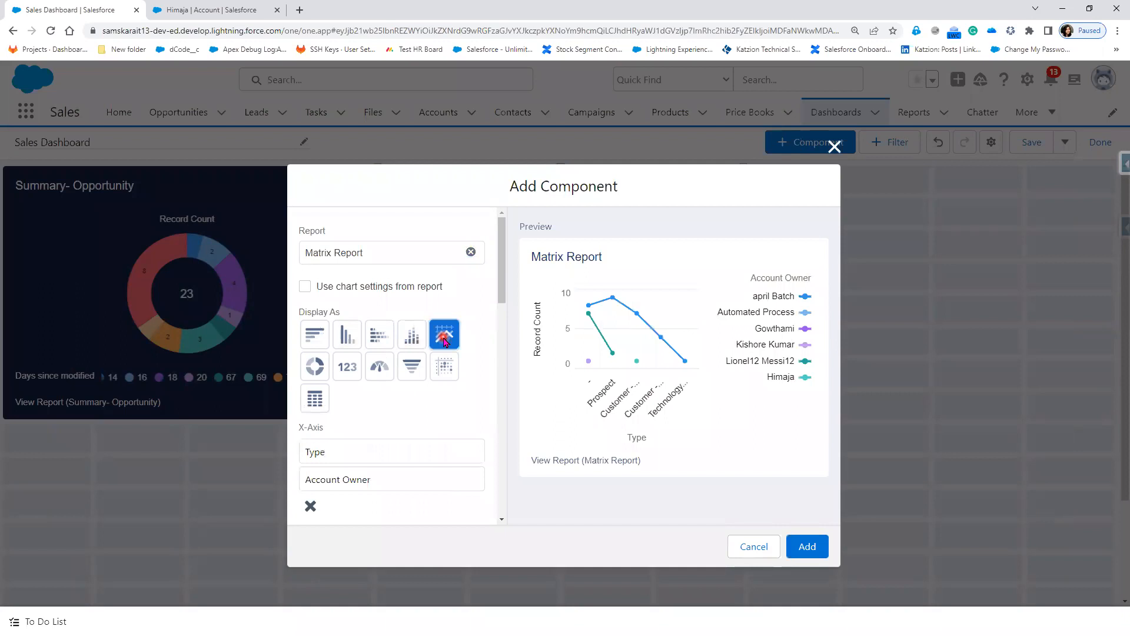
click(383, 371)
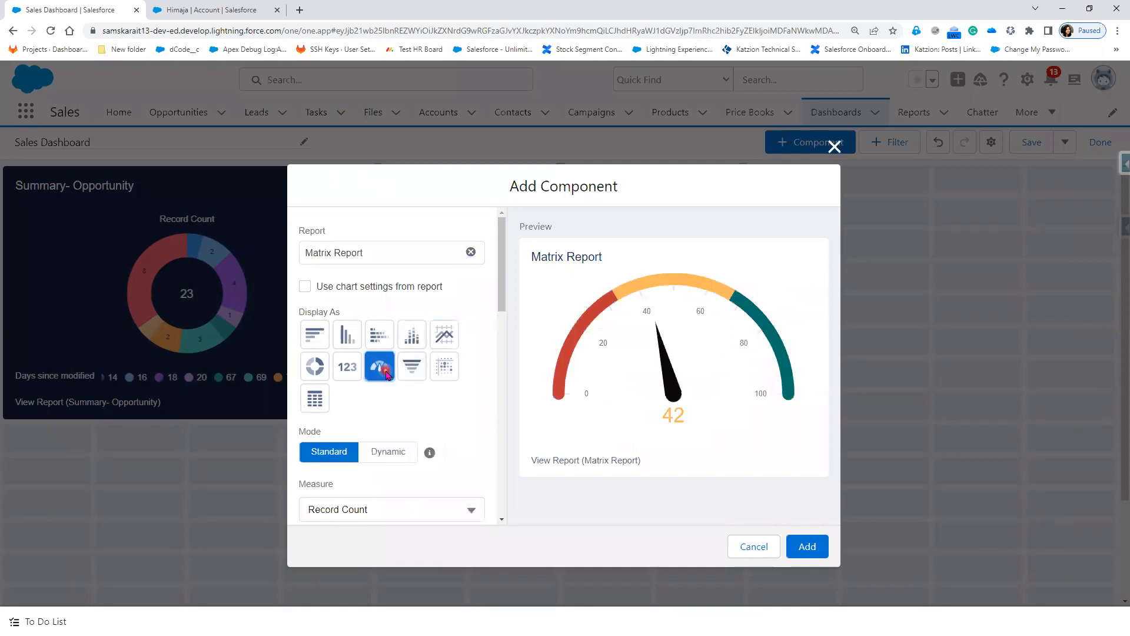
click(347, 368)
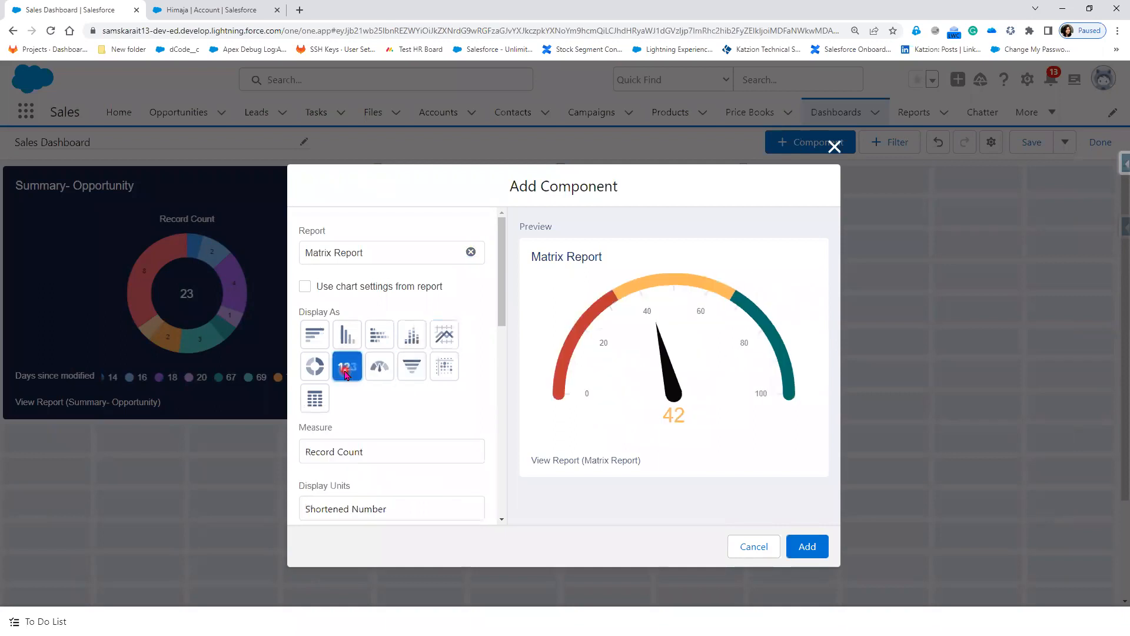
click(316, 368)
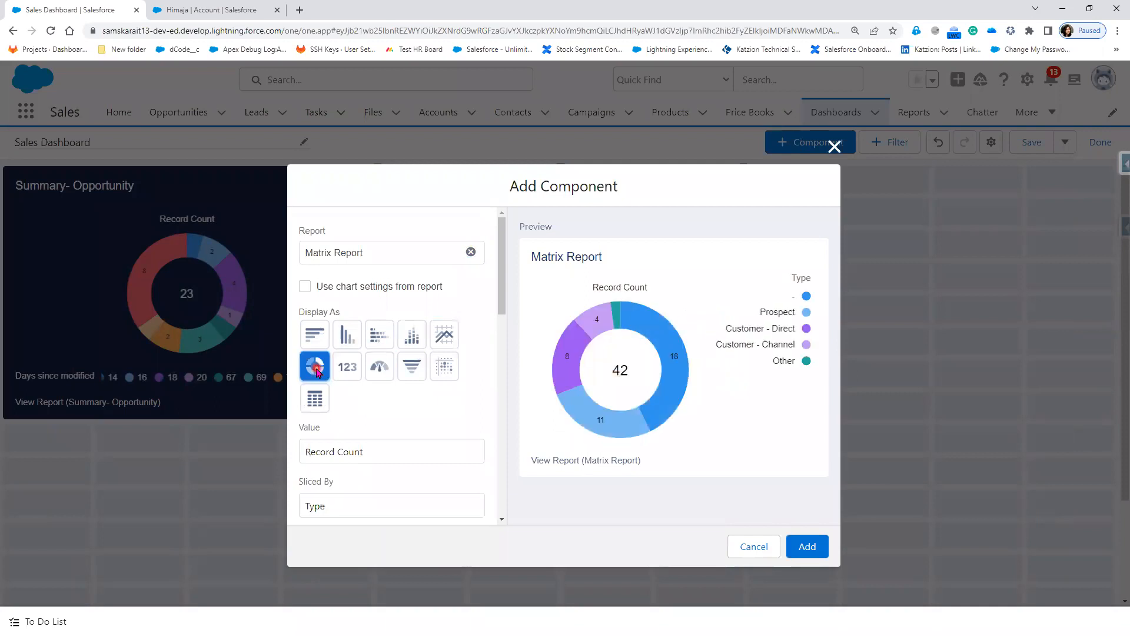
click(412, 368)
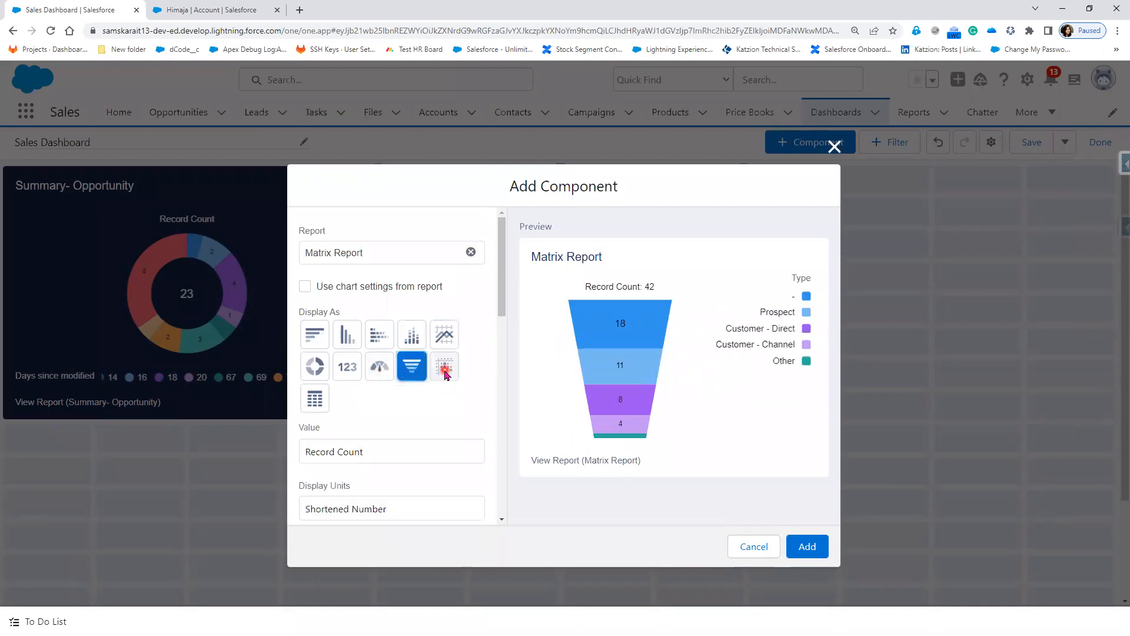
click(445, 371)
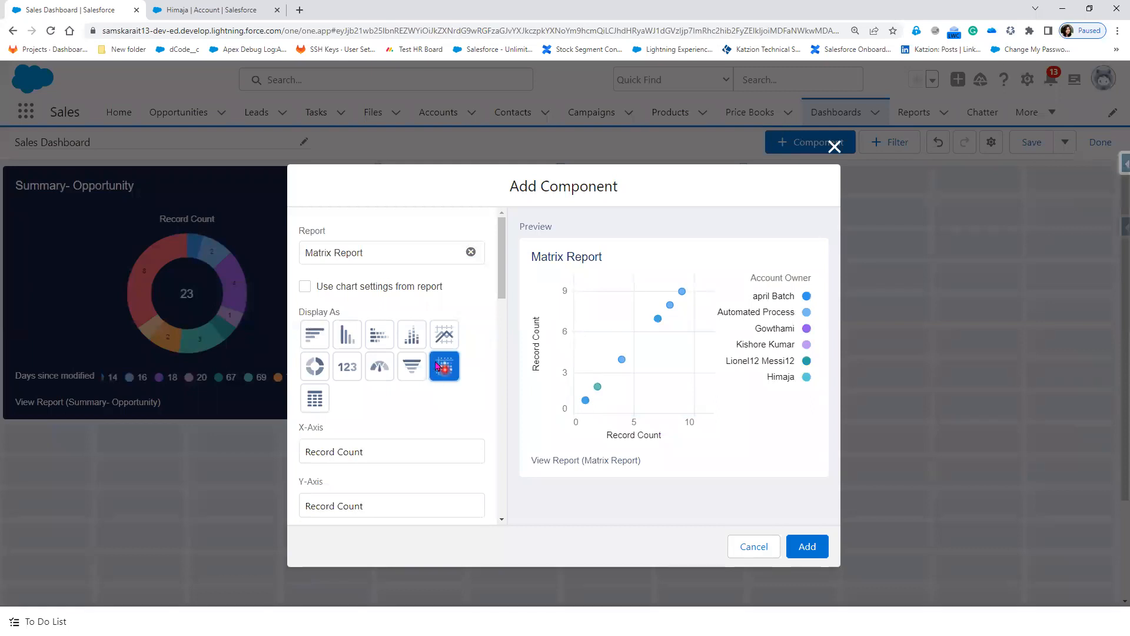
click(380, 345)
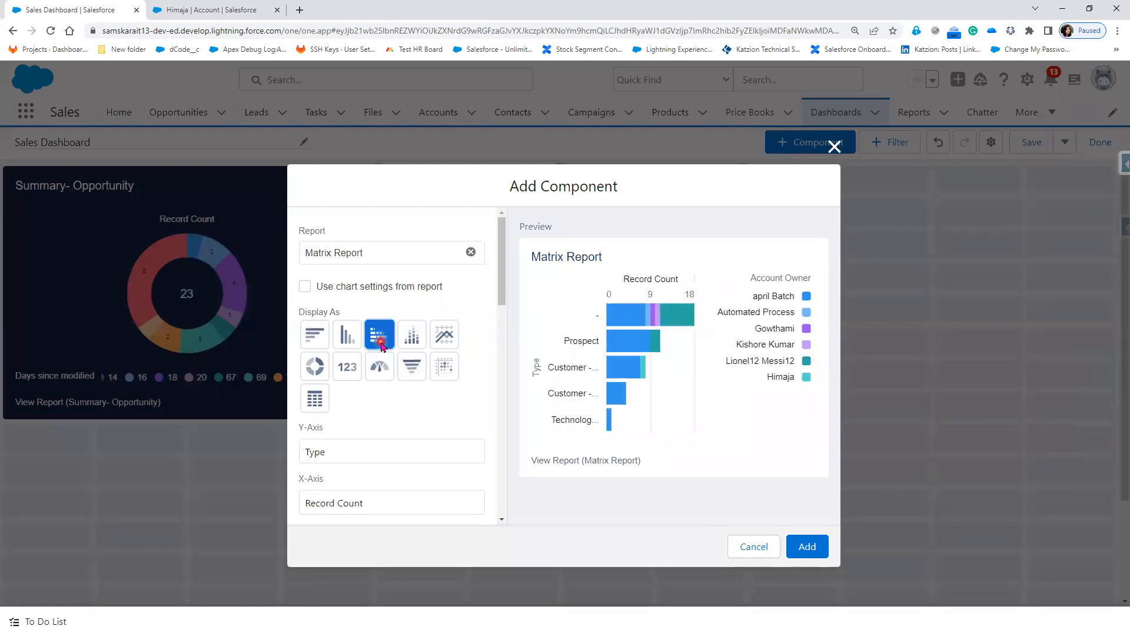
Step: Apply the Dark theme with the legend at the bottom, add it, and place it top-right
scroll(405, 475, down, 10)
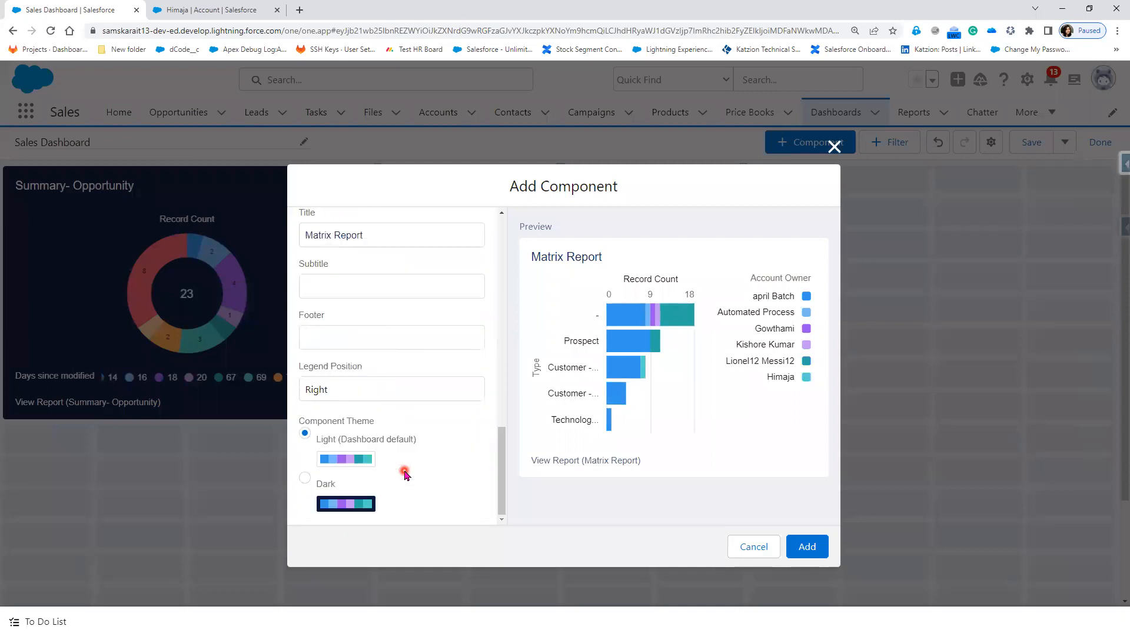
click(303, 484)
click(367, 391)
click(389, 419)
click(808, 548)
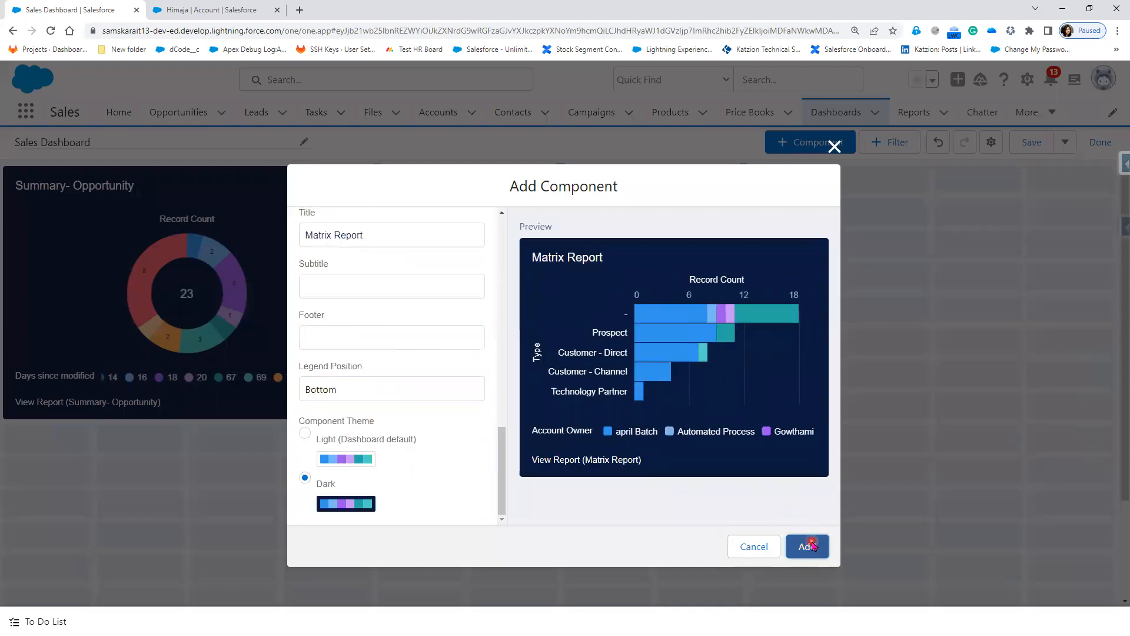
drag(261, 474, 931, 173)
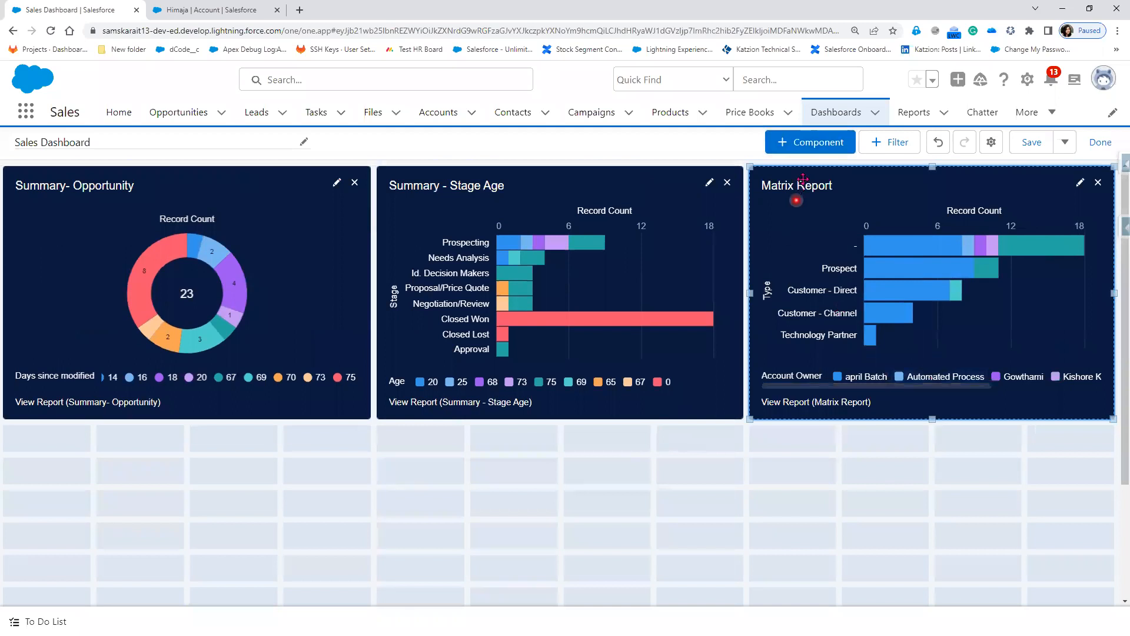
Step: Start a component from the All Accounts report, then discard it
click(814, 141)
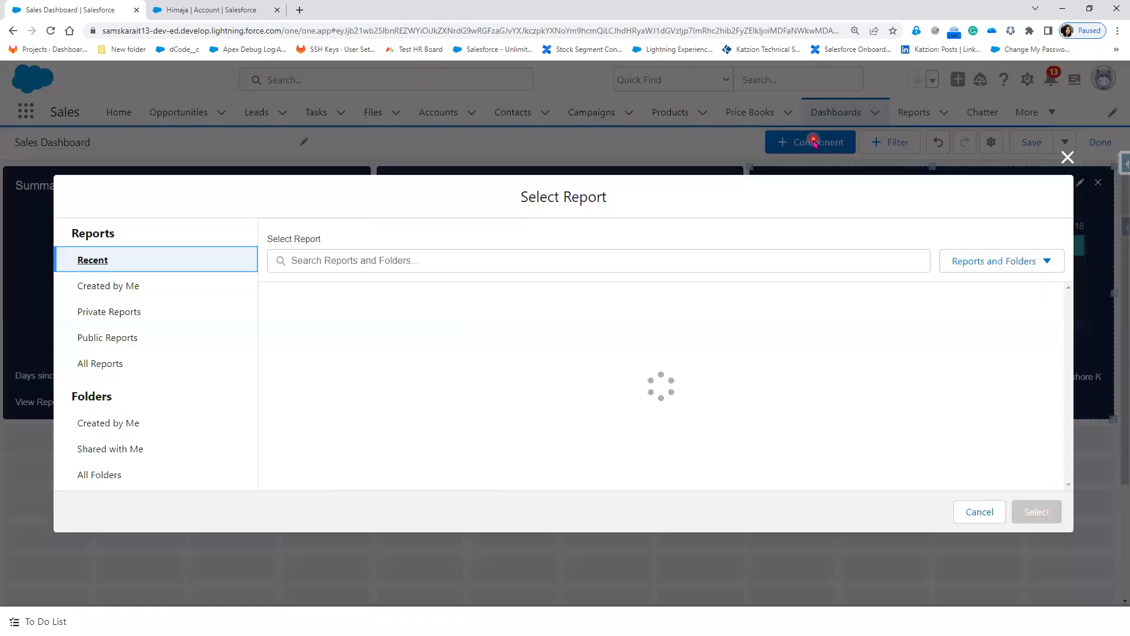
click(111, 474)
click(306, 469)
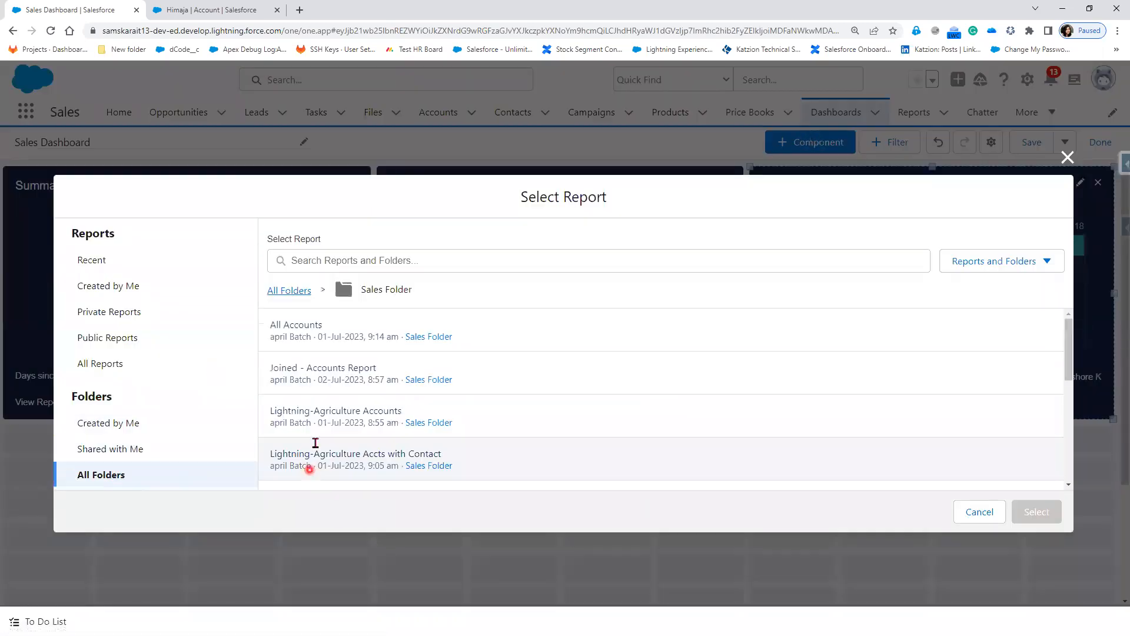
click(373, 339)
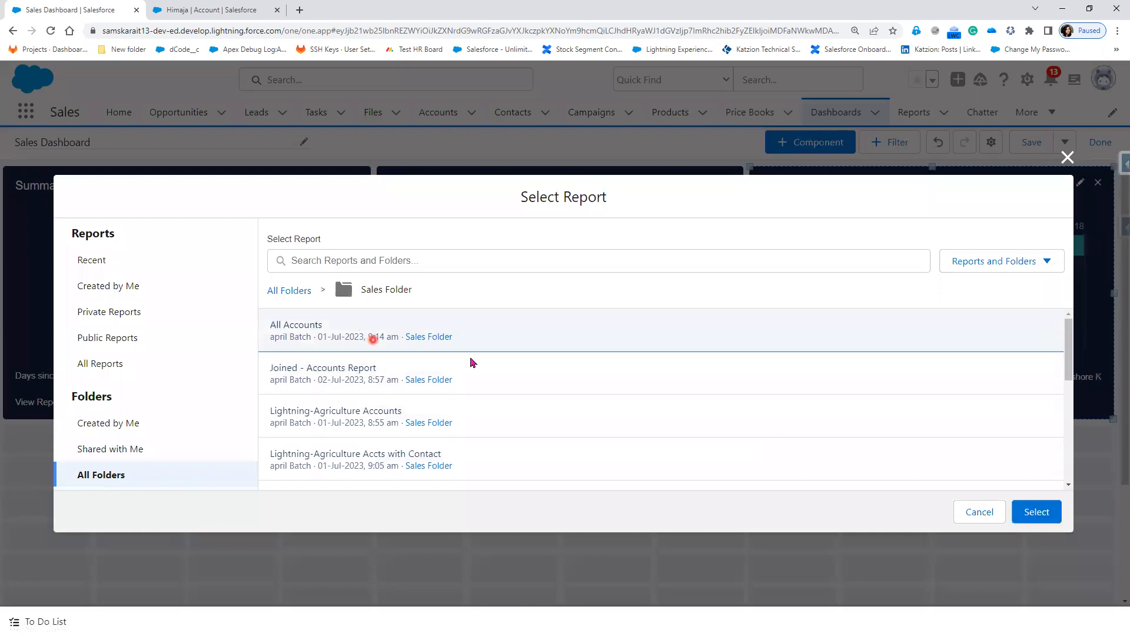
click(1041, 516)
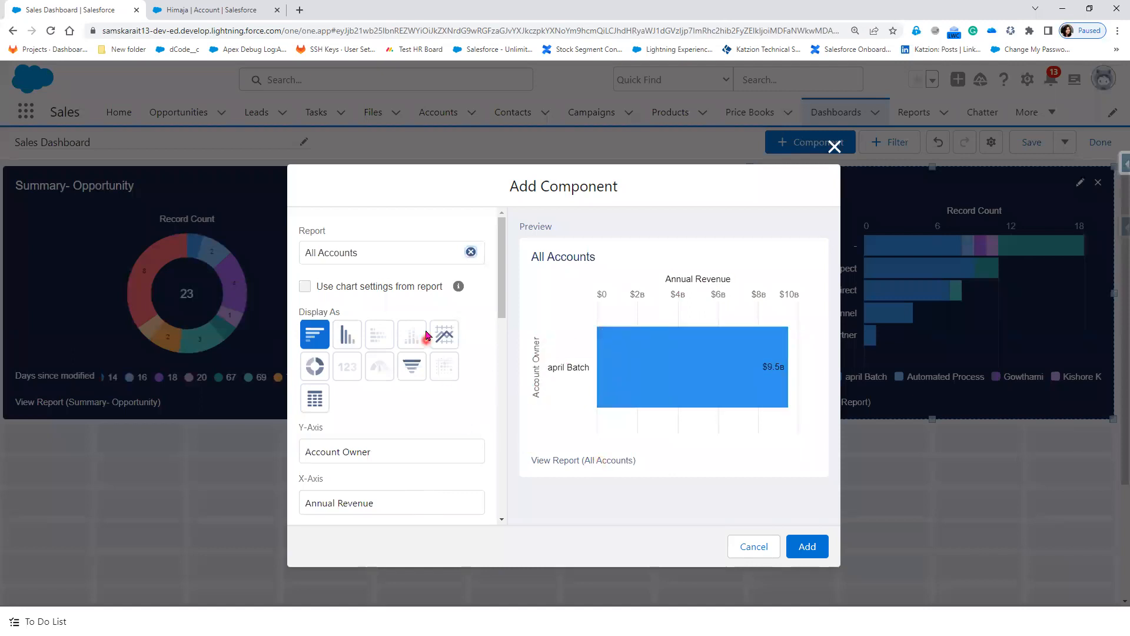
click(835, 146)
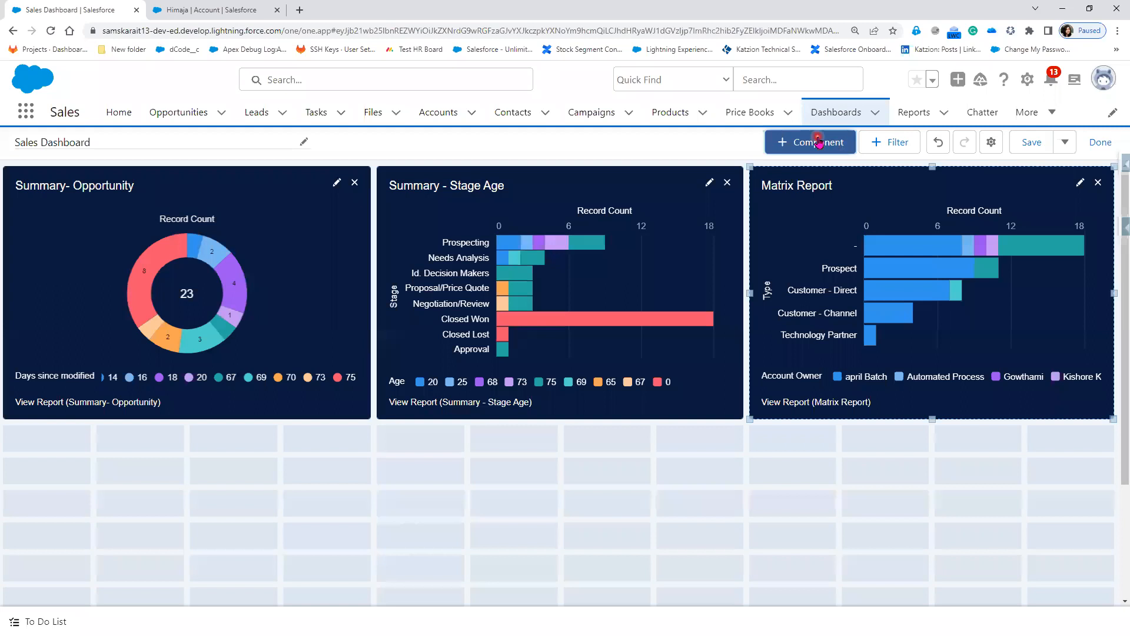
Step: Begin a new component again and list the Sales Folder reports
click(818, 141)
click(101, 475)
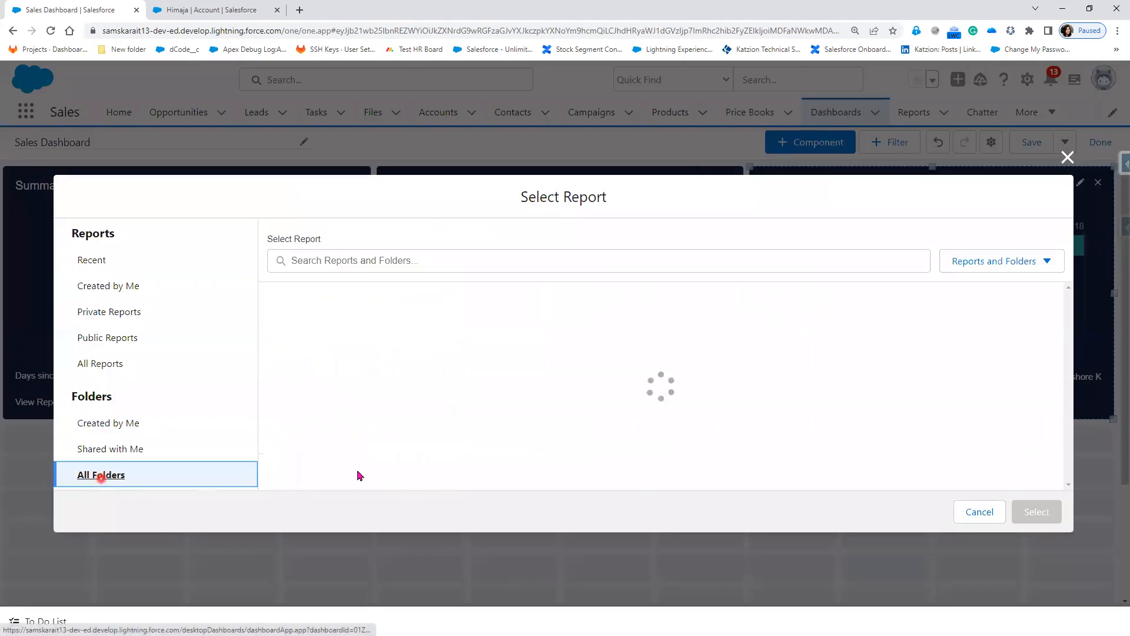
click(318, 470)
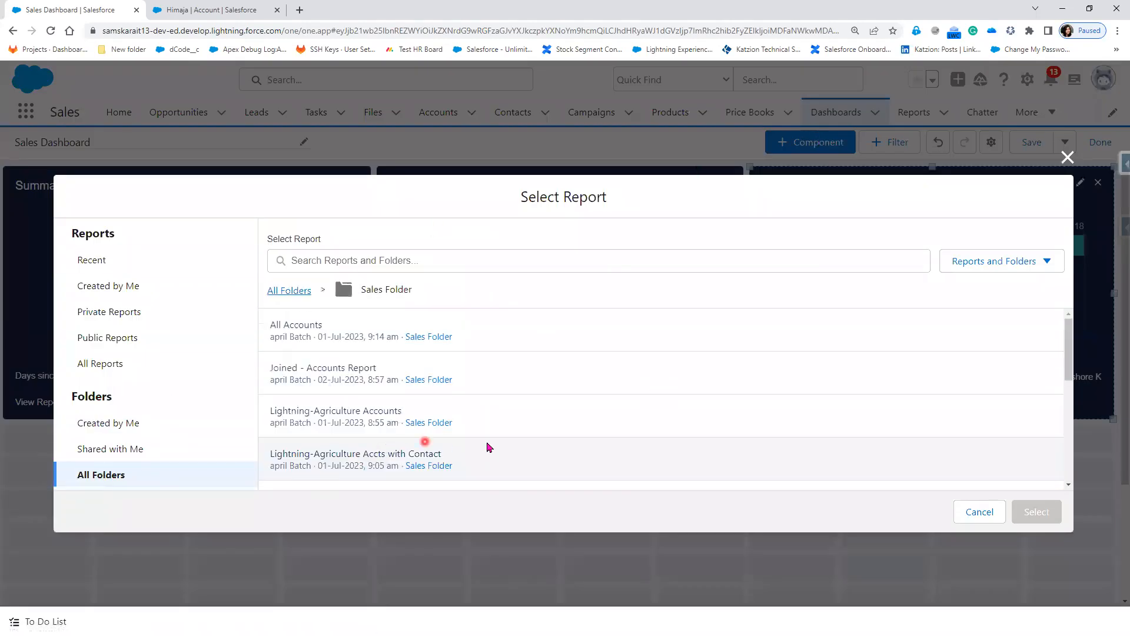
scroll(488, 444, down, 2)
scroll(487, 446, down, 3)
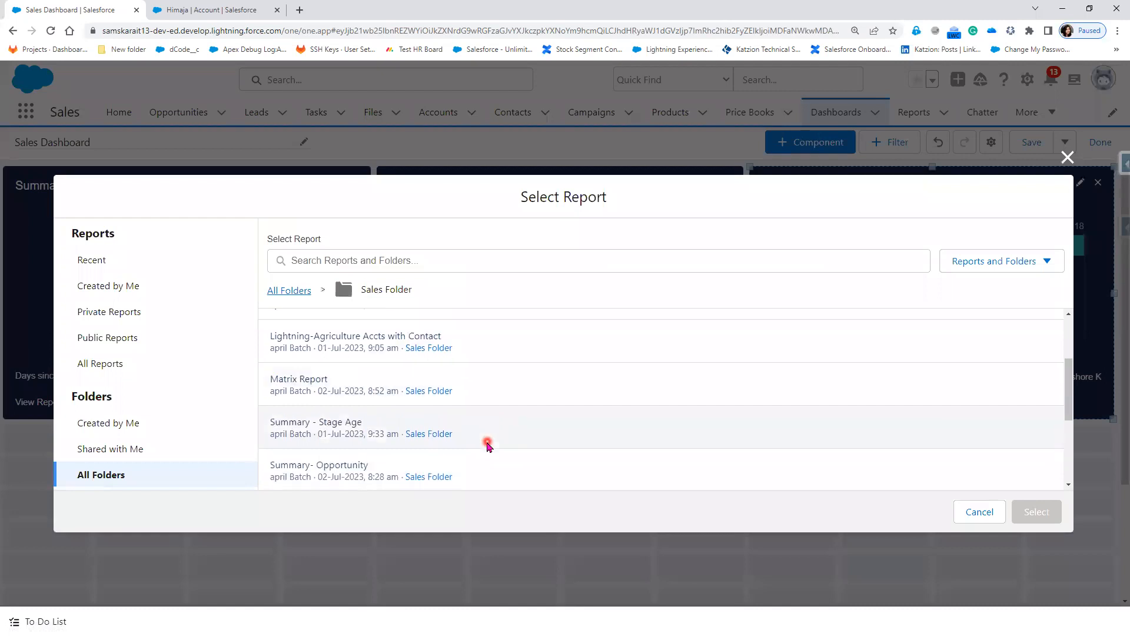
Step: Choose Tabular- Report from the Sales Folder as the component's source, shown as a Lightning Table
scroll(487, 444, down, 1)
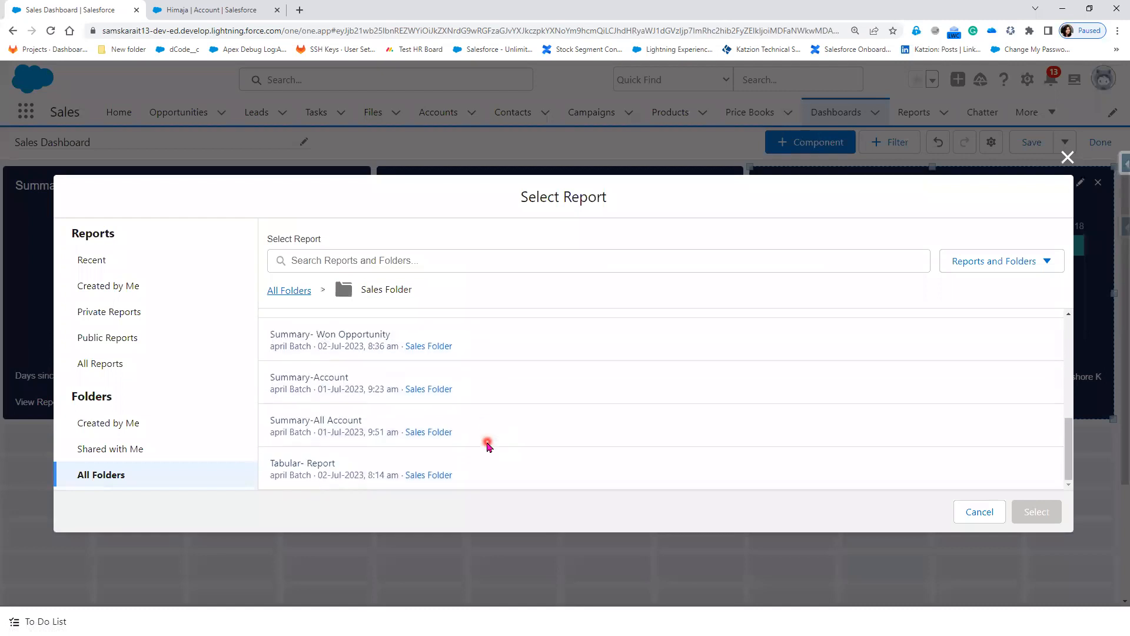
click(328, 475)
click(1037, 512)
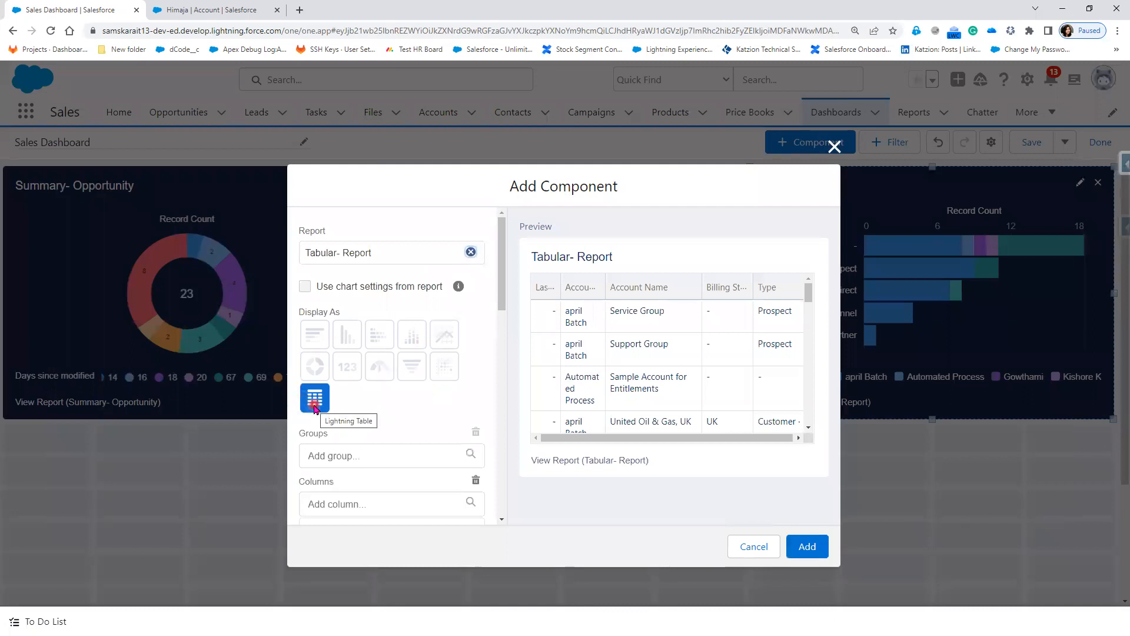
Step: Drop the Last Activity column, show Chatter photos, toggle the total, and add the table
scroll(373, 469, down, 2)
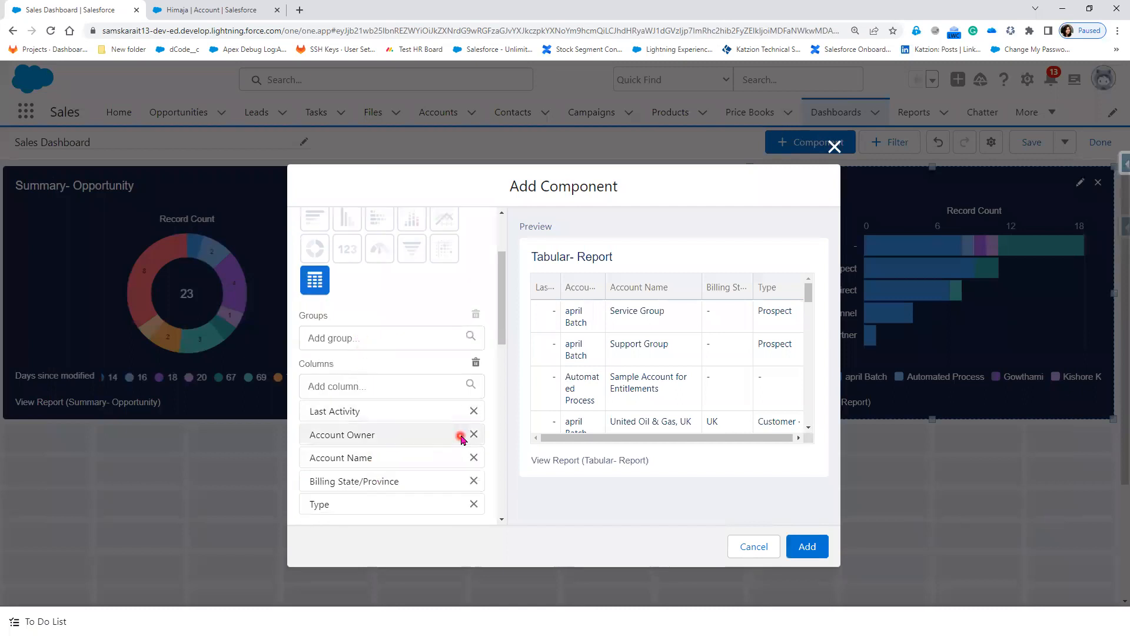
click(473, 410)
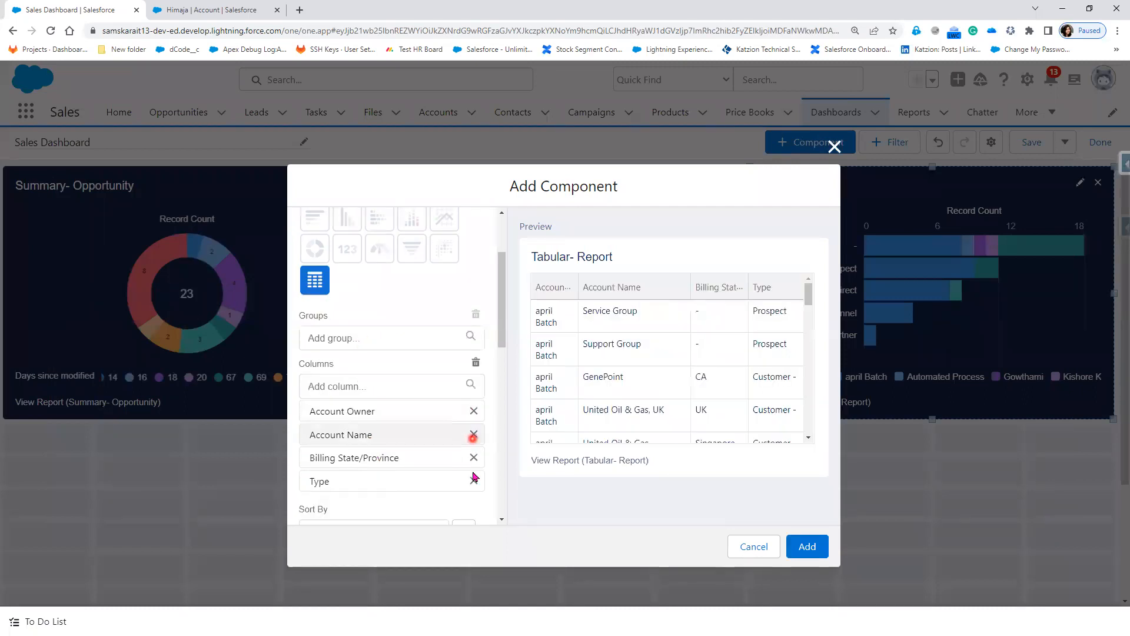
scroll(472, 480, down, 1)
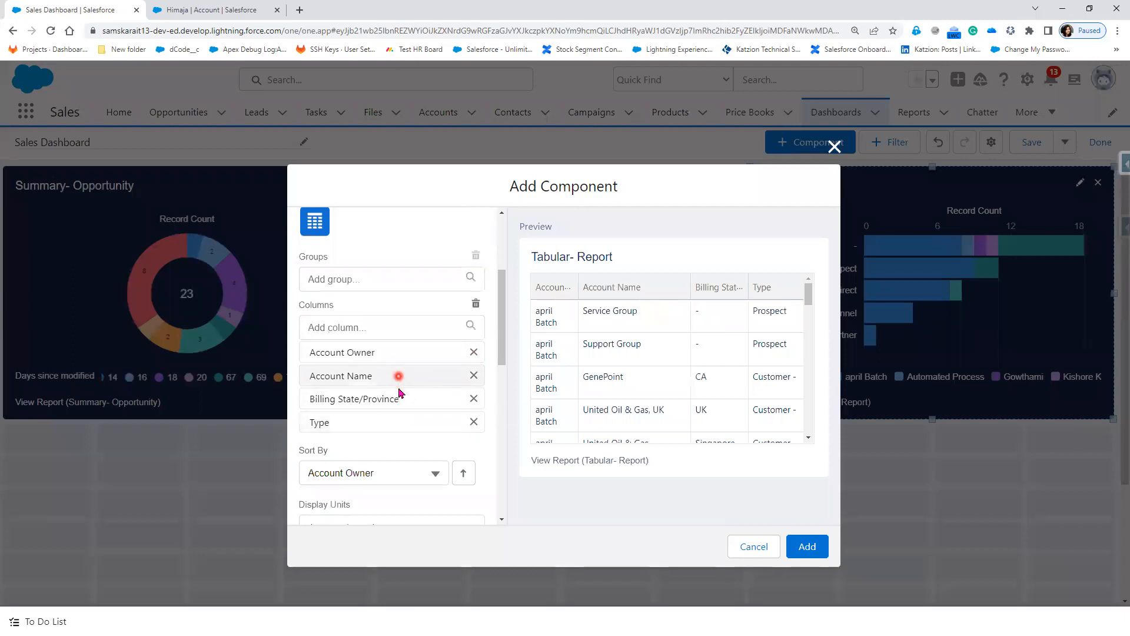
scroll(403, 466, down, 2)
scroll(403, 469, down, 1)
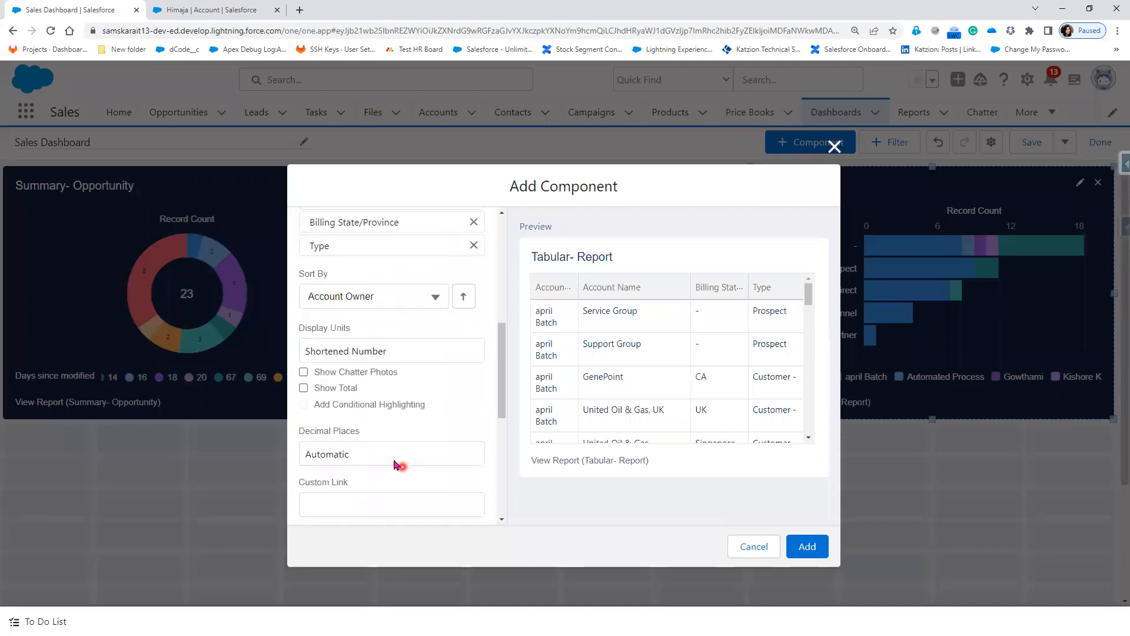
click(303, 372)
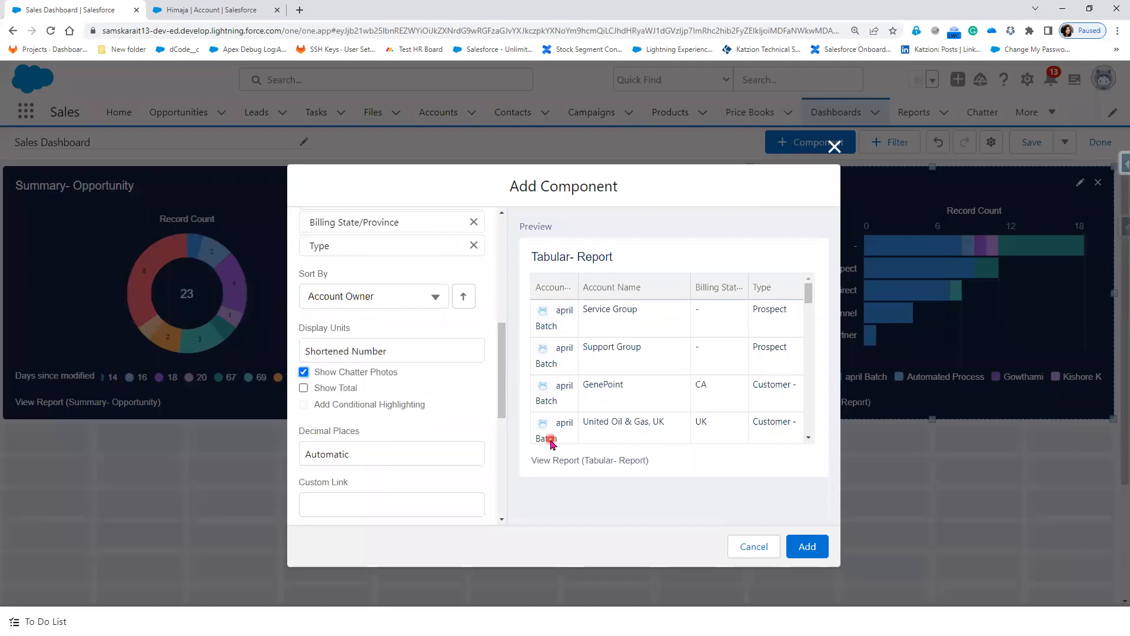
click(303, 388)
scroll(429, 419, down, 5)
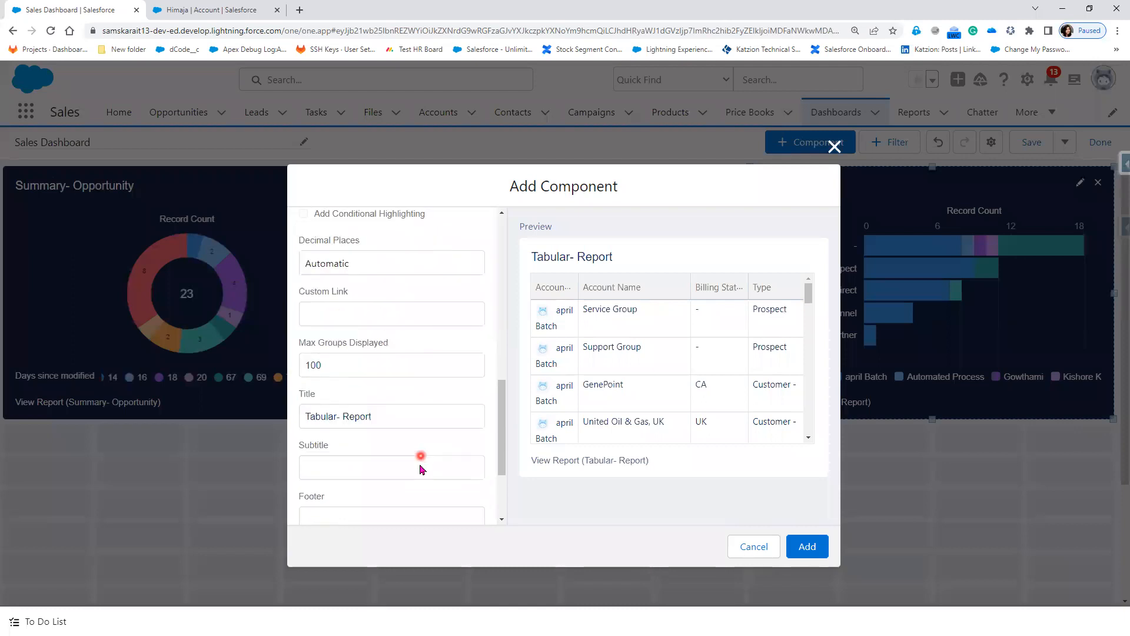
scroll(361, 486, down, 1)
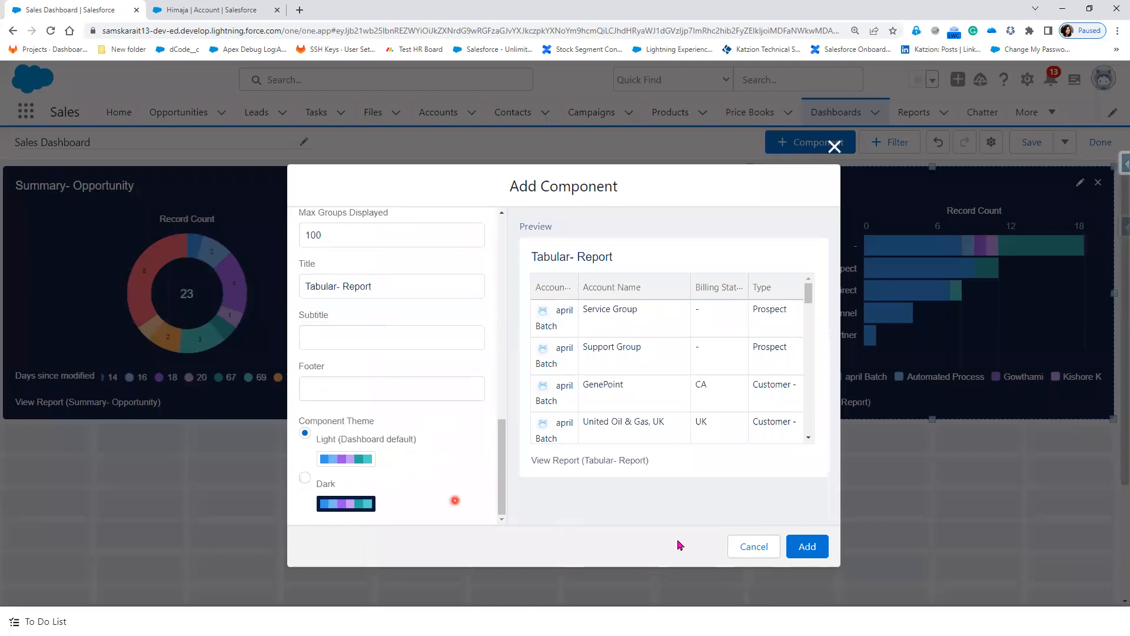
click(807, 548)
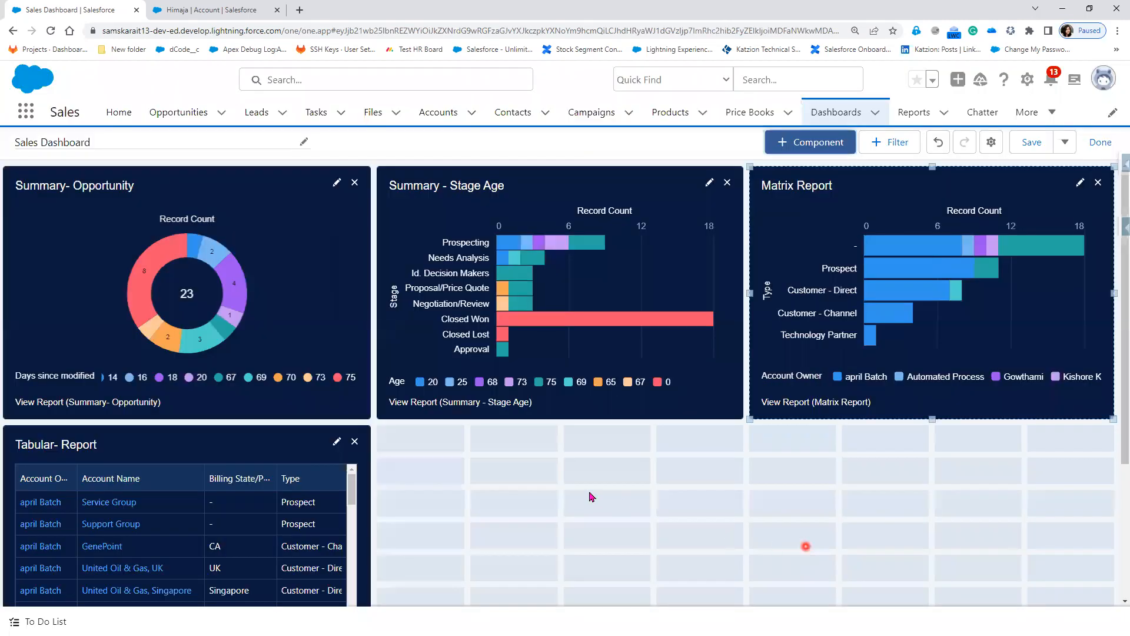
scroll(566, 483, down, 3)
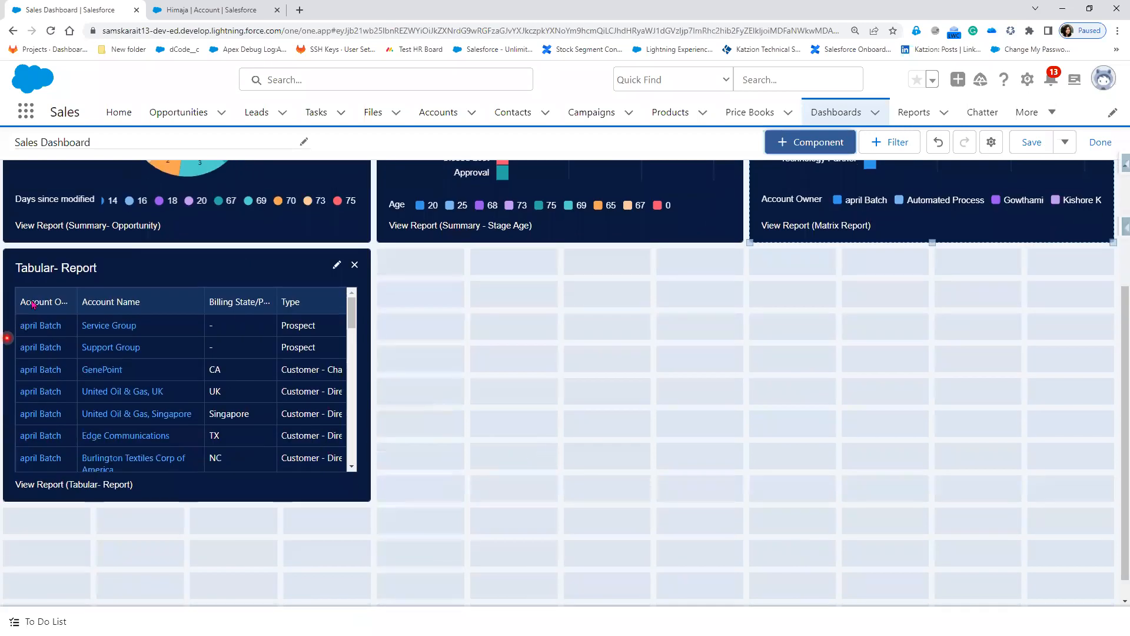
mouse_move(352, 316)
mouse_down()
mouse_move(353, 339)
mouse_move(356, 309)
mouse_move(360, 323)
mouse_up()
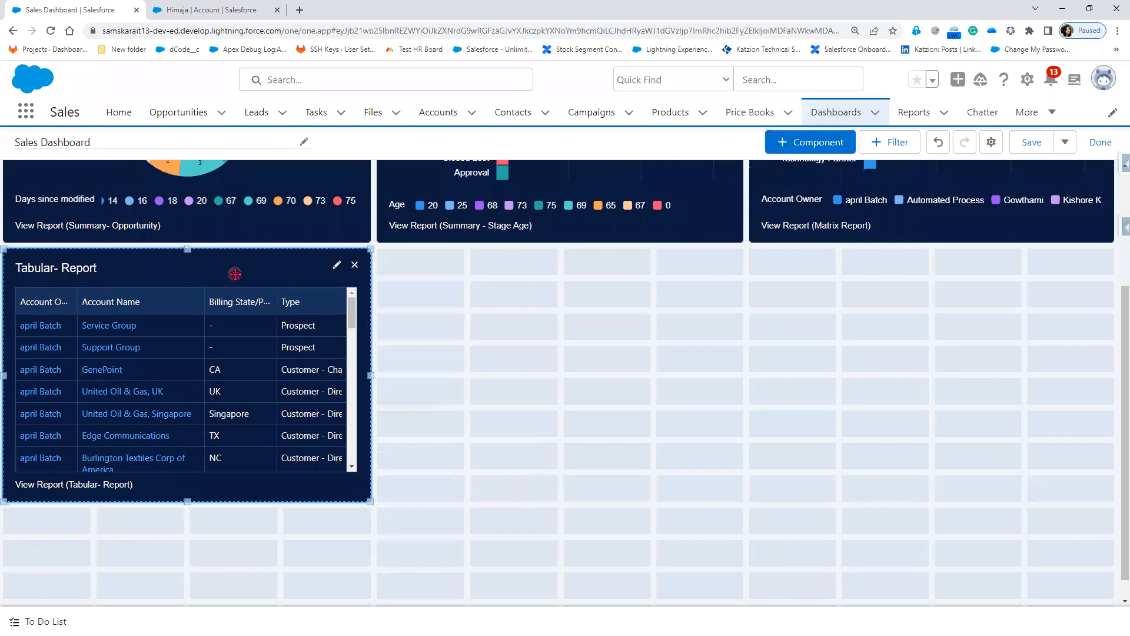
scroll(355, 432, down, 1)
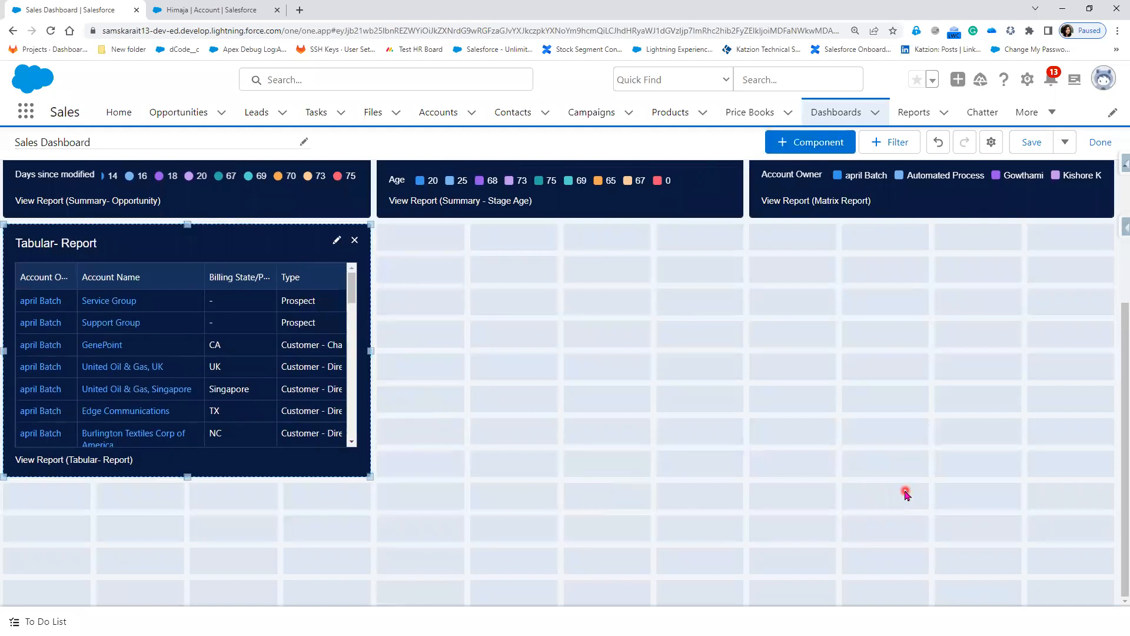
scroll(898, 495, up, 3)
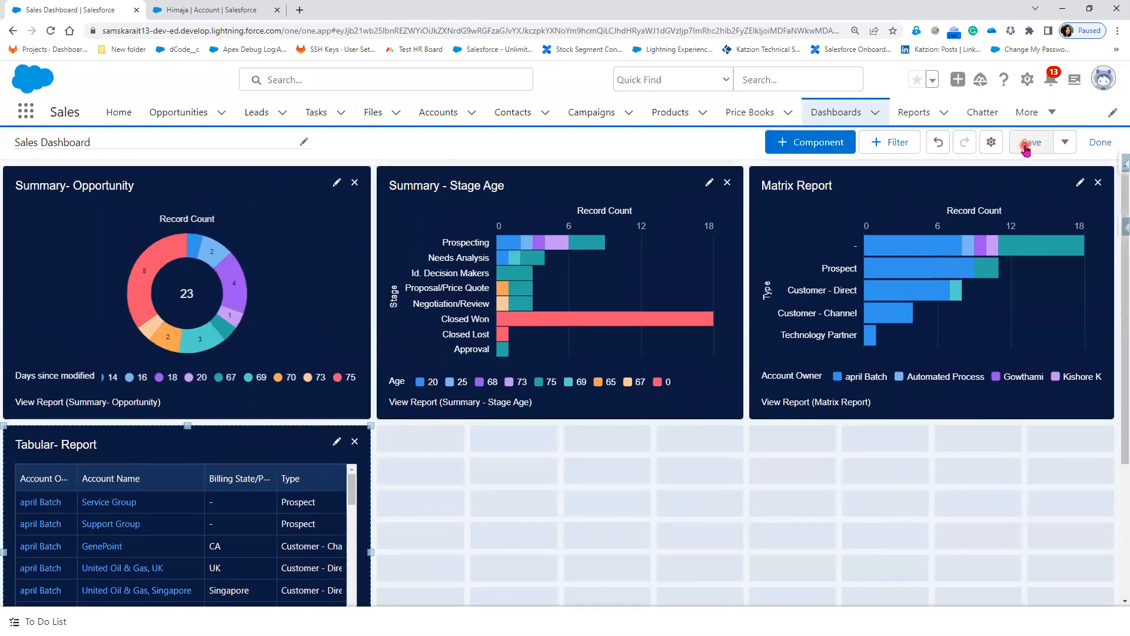
scroll(752, 479, down, 3)
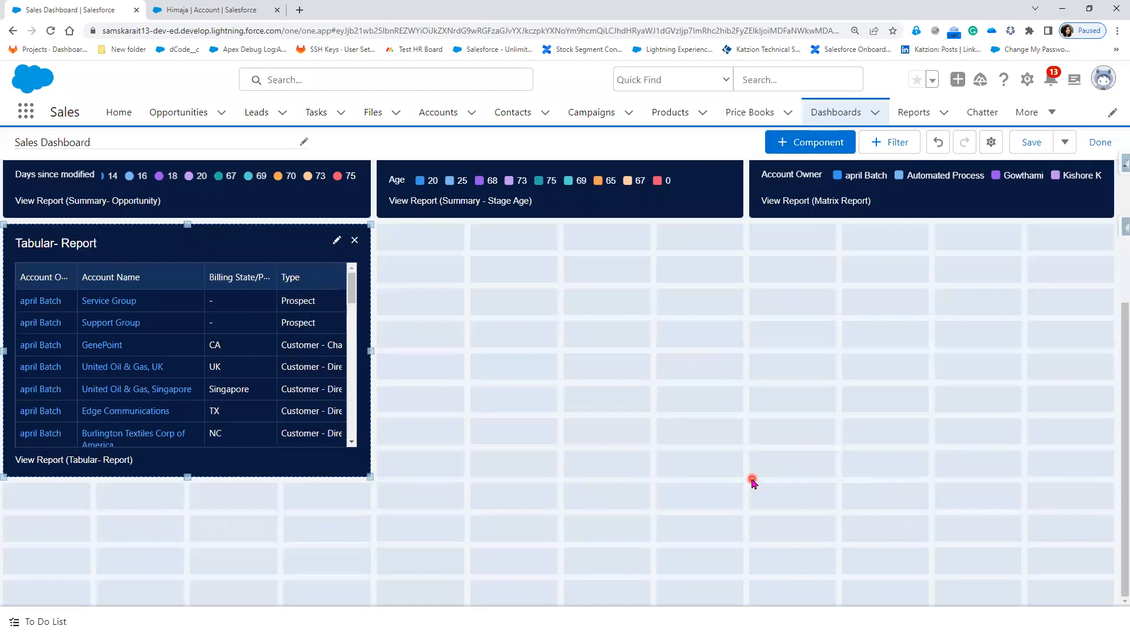
drag(627, 194, 232, 595)
drag(379, 244, 103, 434)
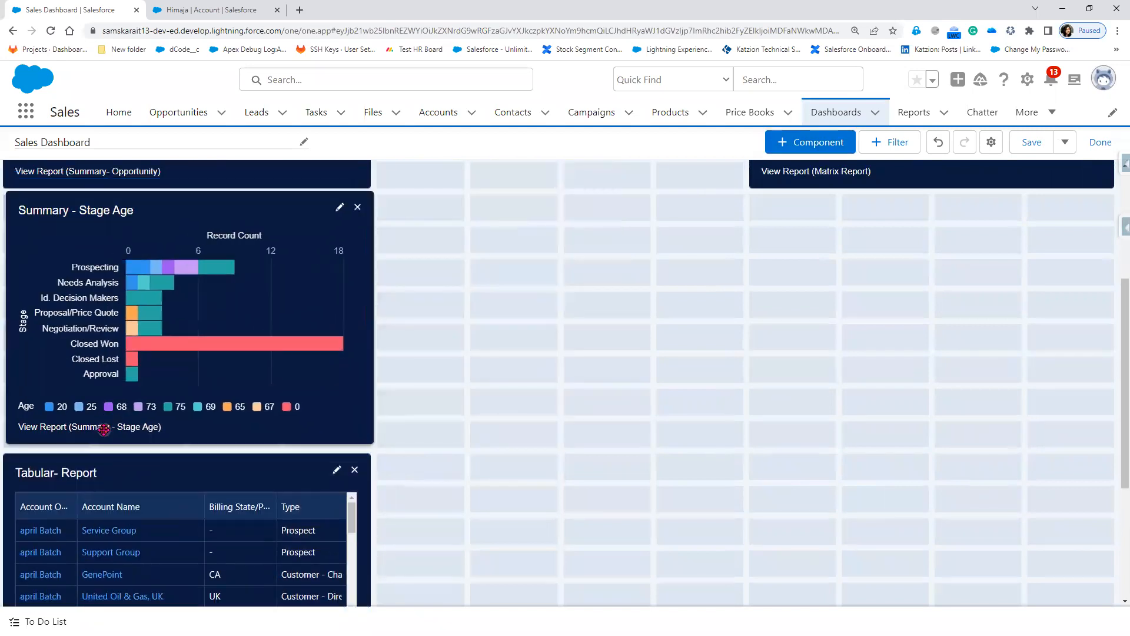
scroll(496, 435, down, 4)
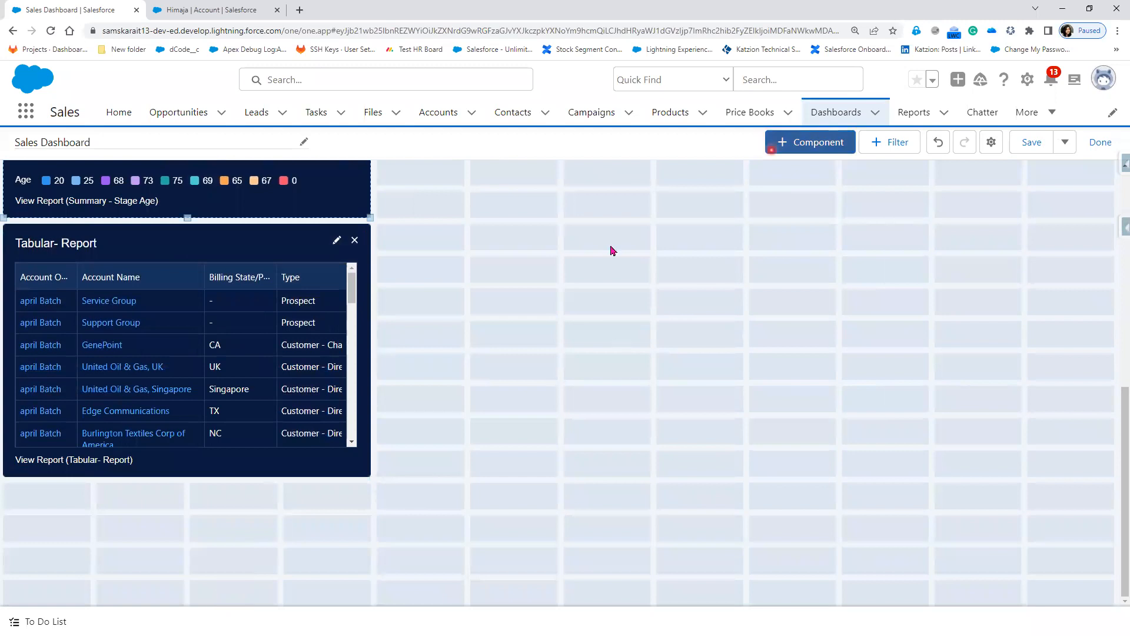
scroll(437, 278, up, 4)
drag(252, 259, 553, 219)
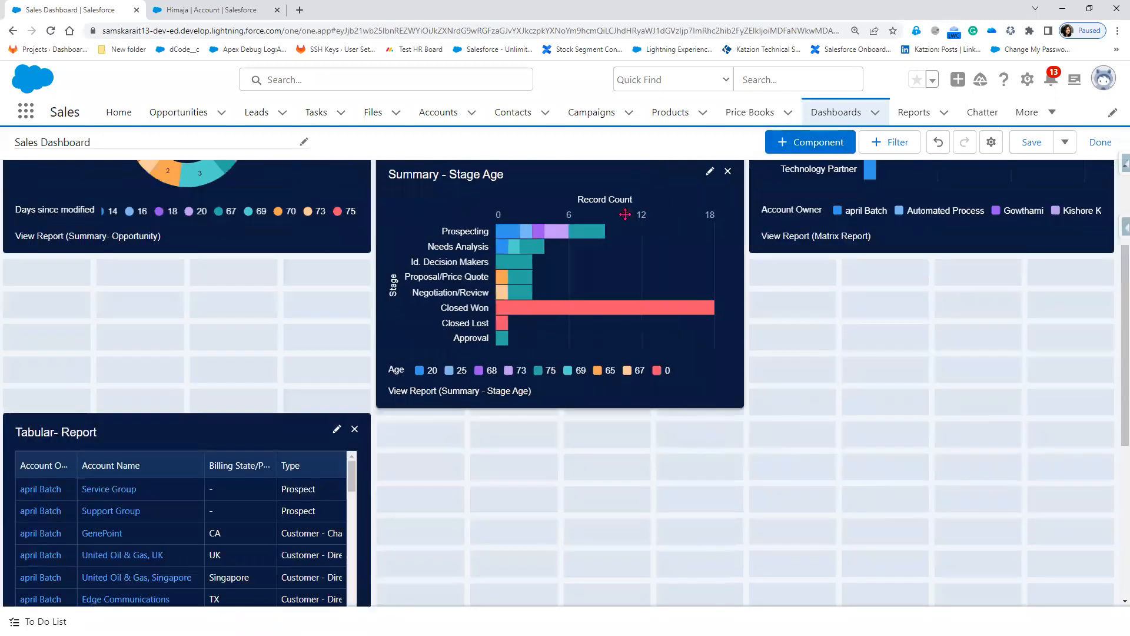
scroll(612, 331, down, 3)
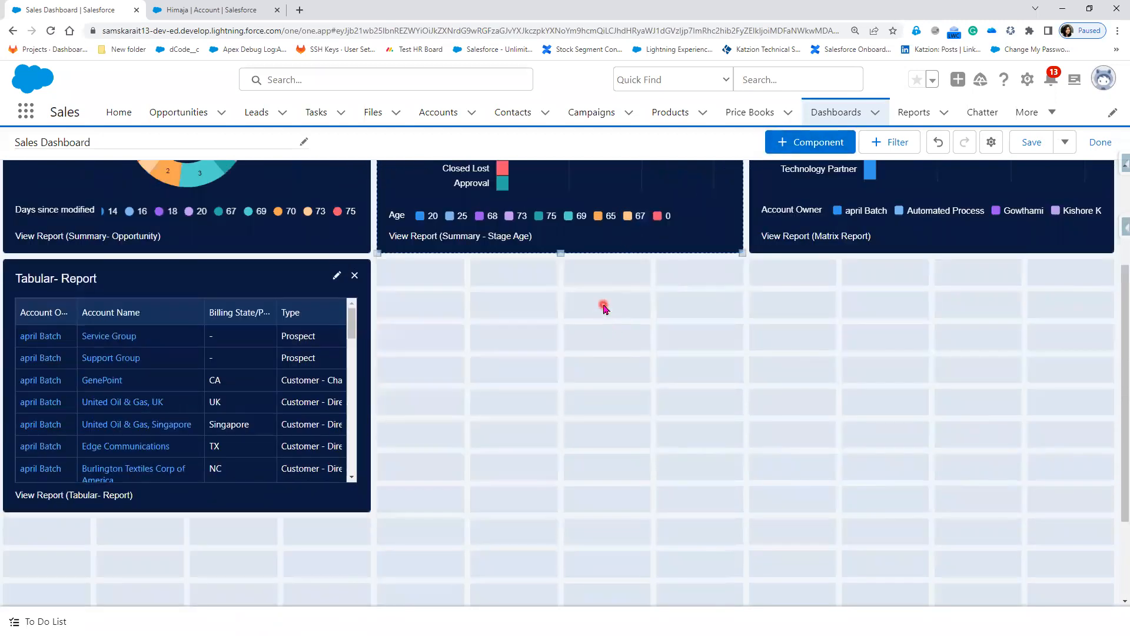
scroll(605, 308, up, 3)
Step: Save the Sales Dashboard, dismiss the extra save options, and finish editing into view mode
click(1026, 144)
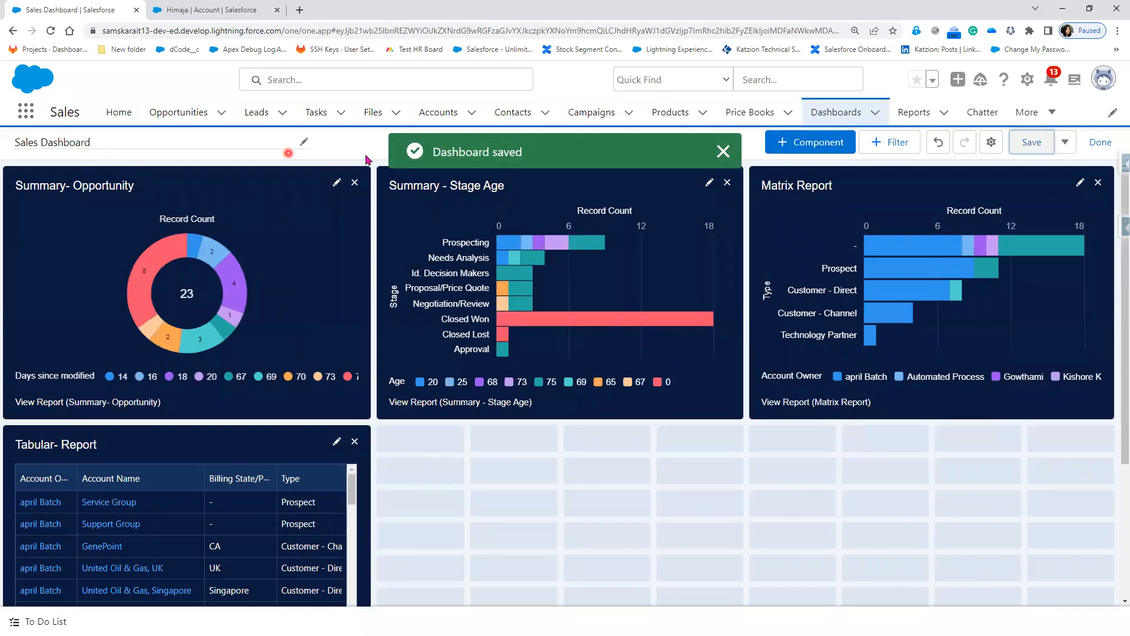
click(1067, 147)
click(1064, 148)
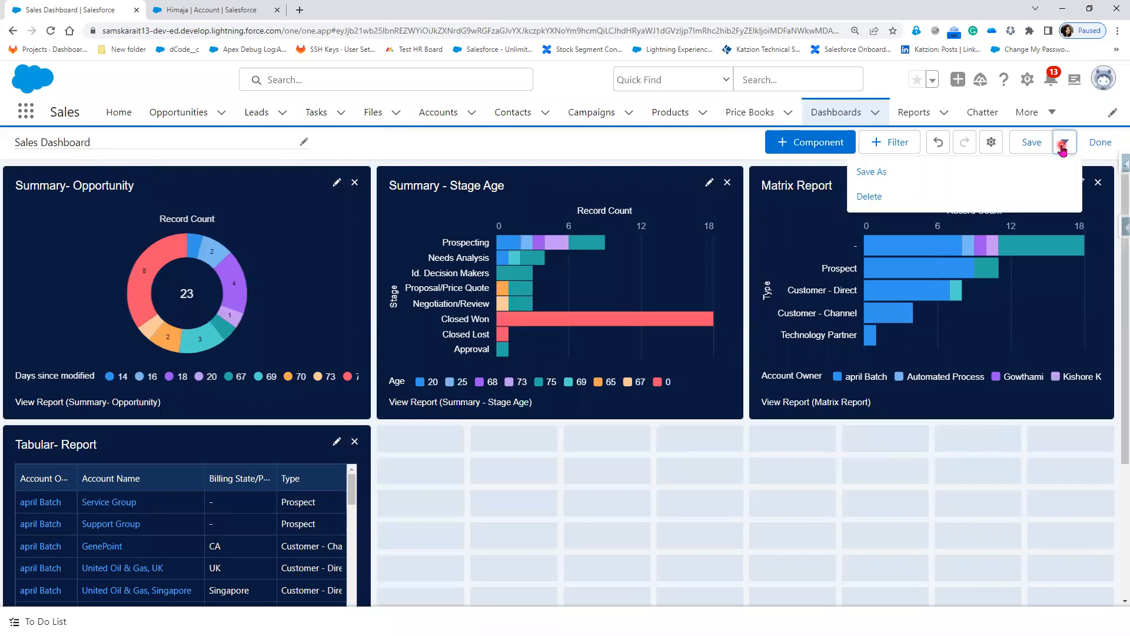
click(857, 537)
click(1100, 143)
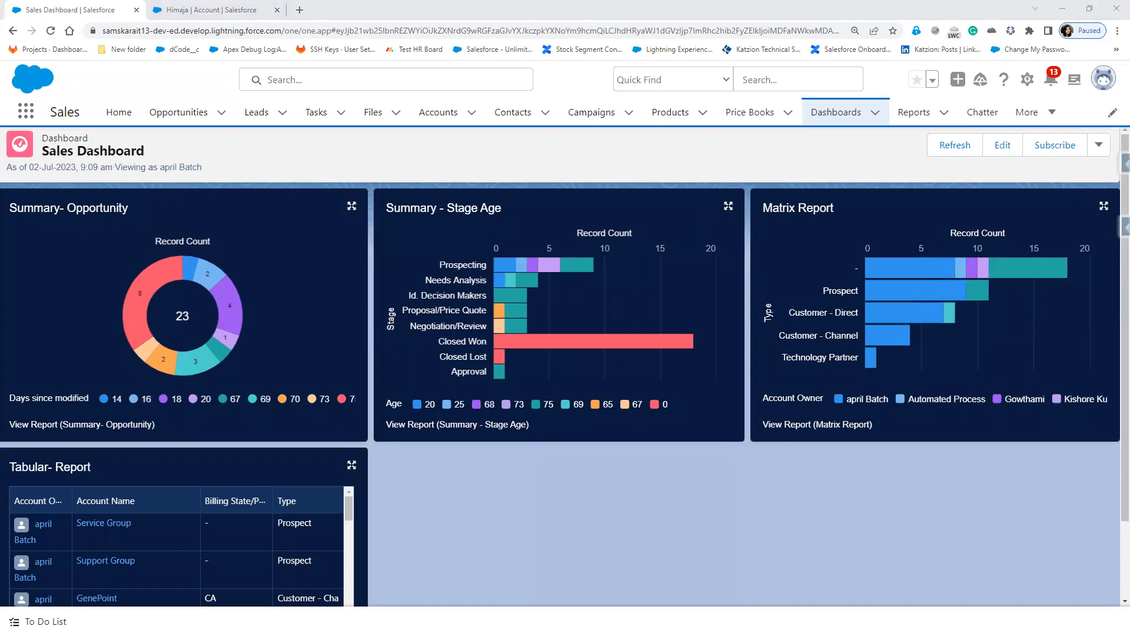
Step: Review the saved Sales Dashboard's donut, Stage Age, Matrix charts and Tabular- Report table, then open the profile menu
click(543, 579)
scroll(531, 564, down, 2)
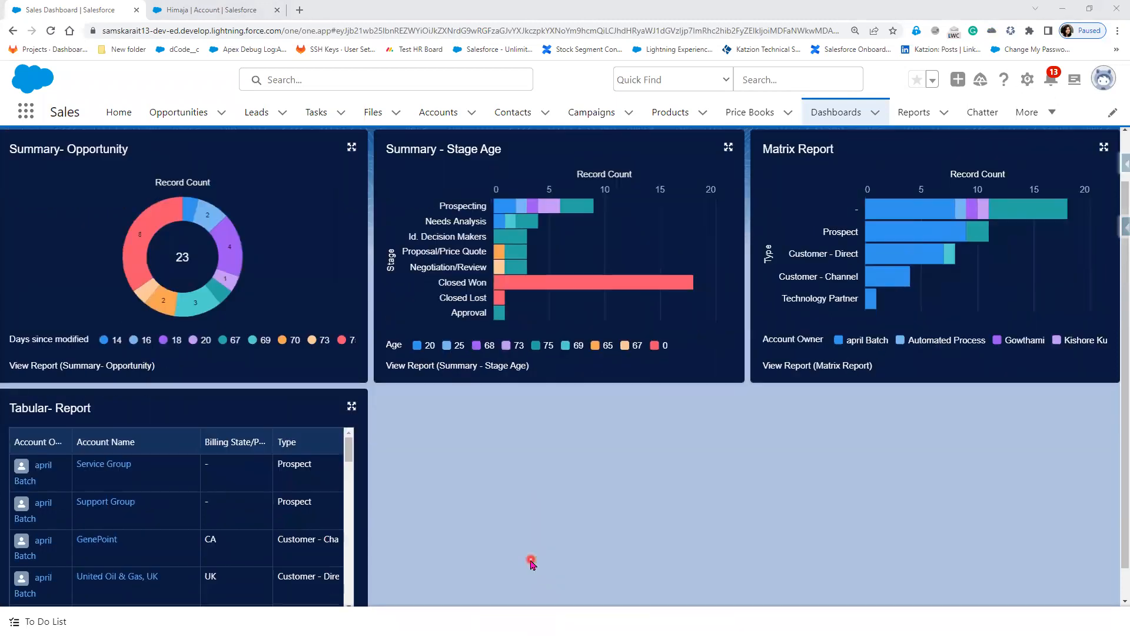
scroll(531, 563, up, 2)
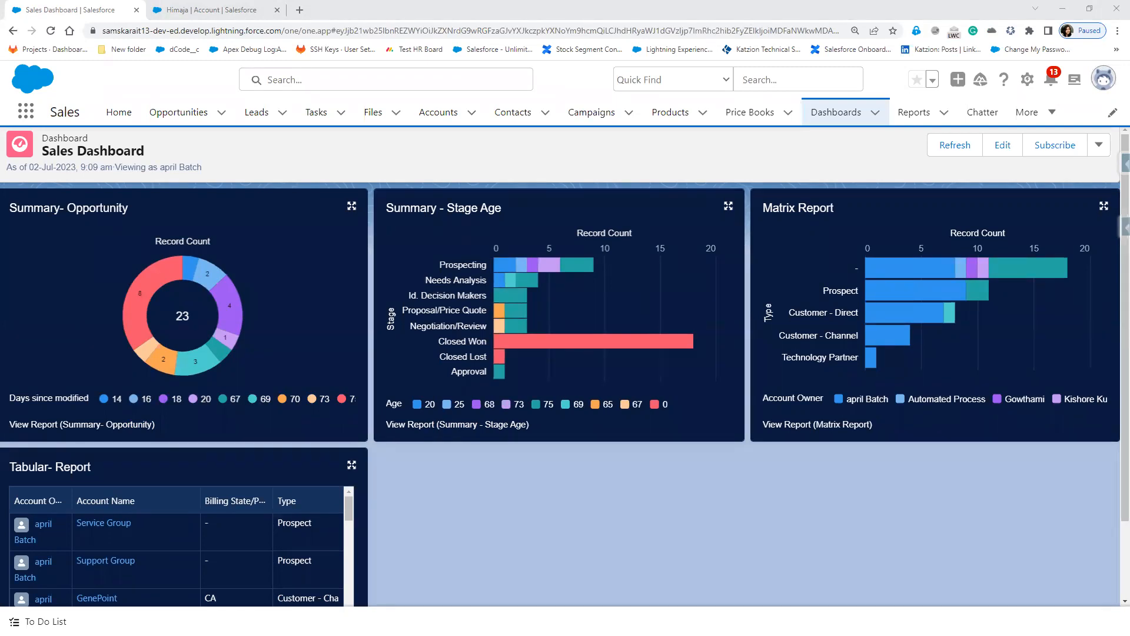
scroll(486, 504, down, 2)
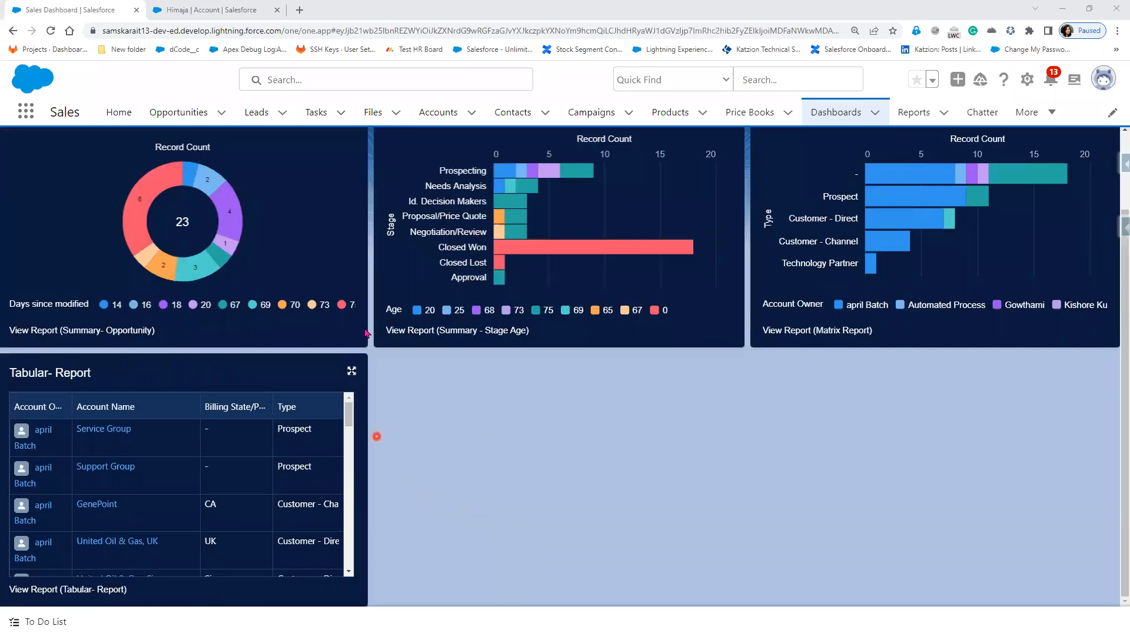
scroll(181, 331, up, 2)
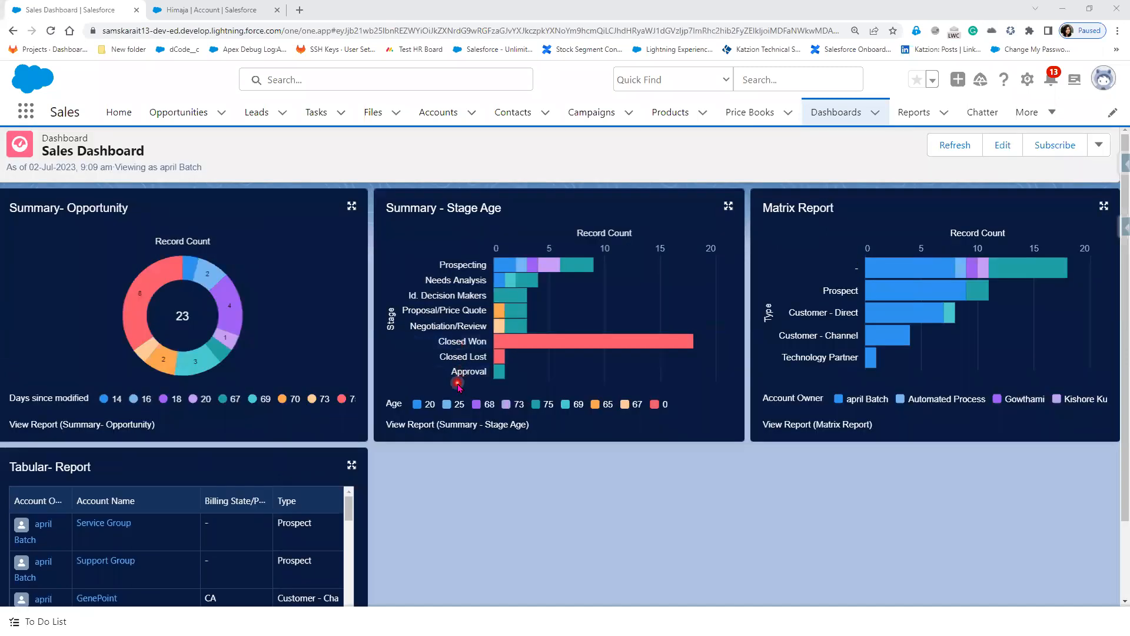
scroll(743, 533, down, 2)
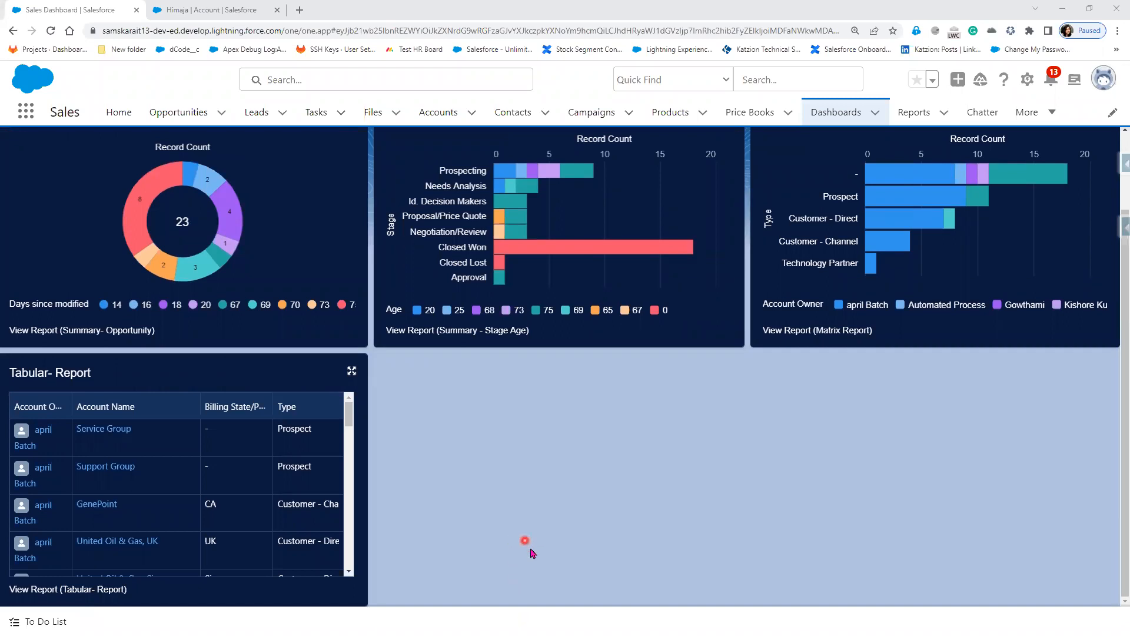
scroll(895, 436, up, 2)
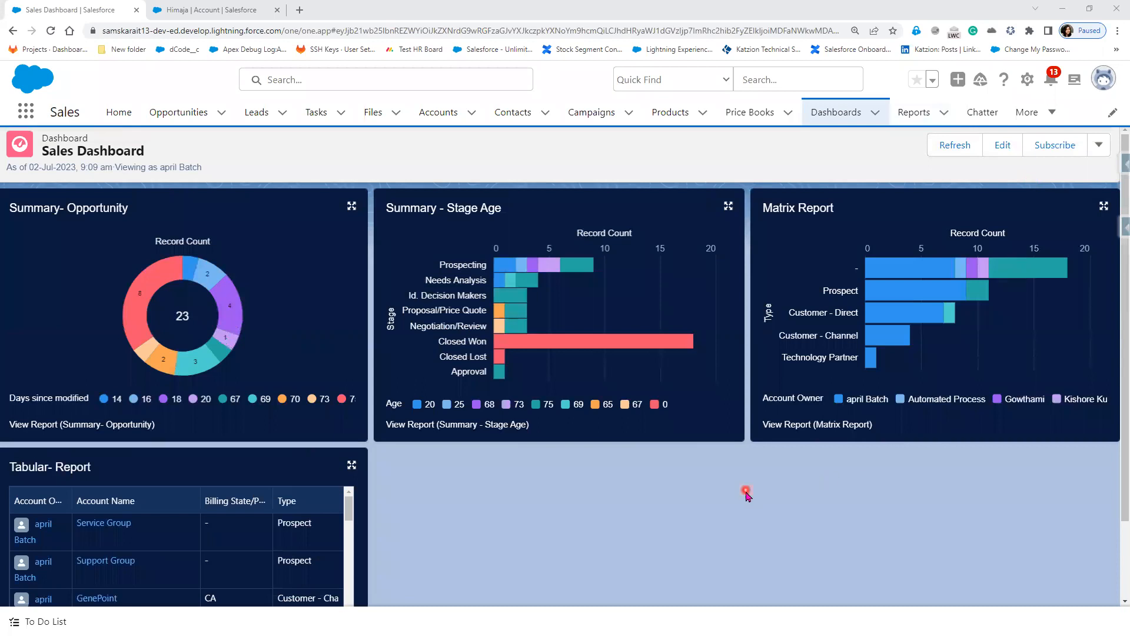
scroll(744, 492, down, 2)
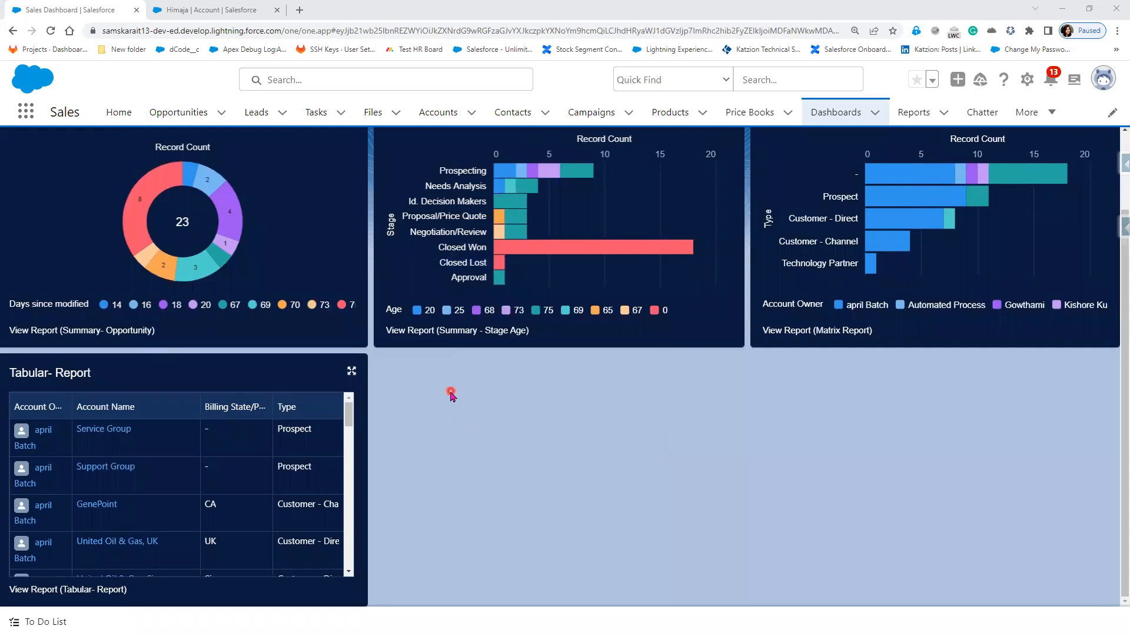
scroll(451, 394, up, 2)
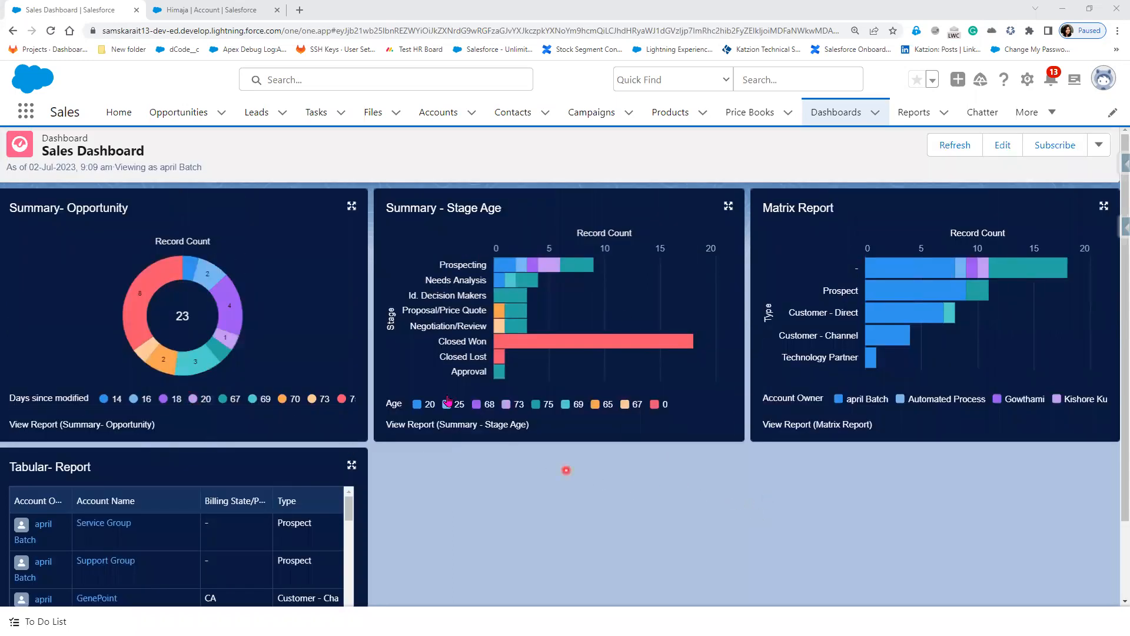
click(1104, 85)
Step: Switch to Salesforce Classic and refresh the Sales Dashboard on the Dashboards tab to 9:11 am data
click(945, 284)
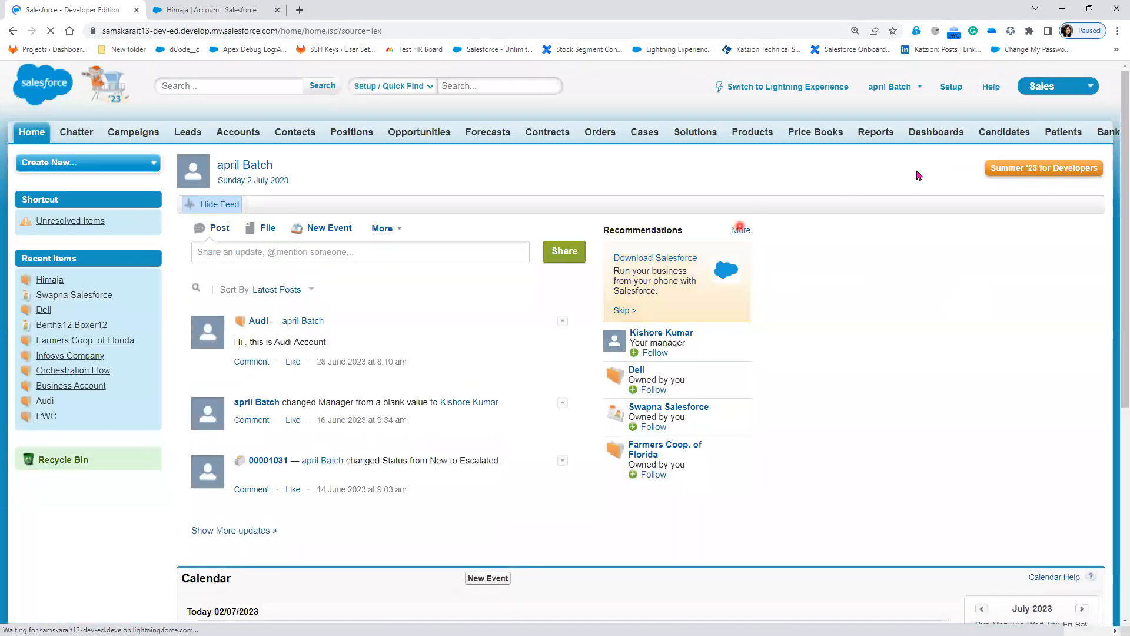
click(947, 132)
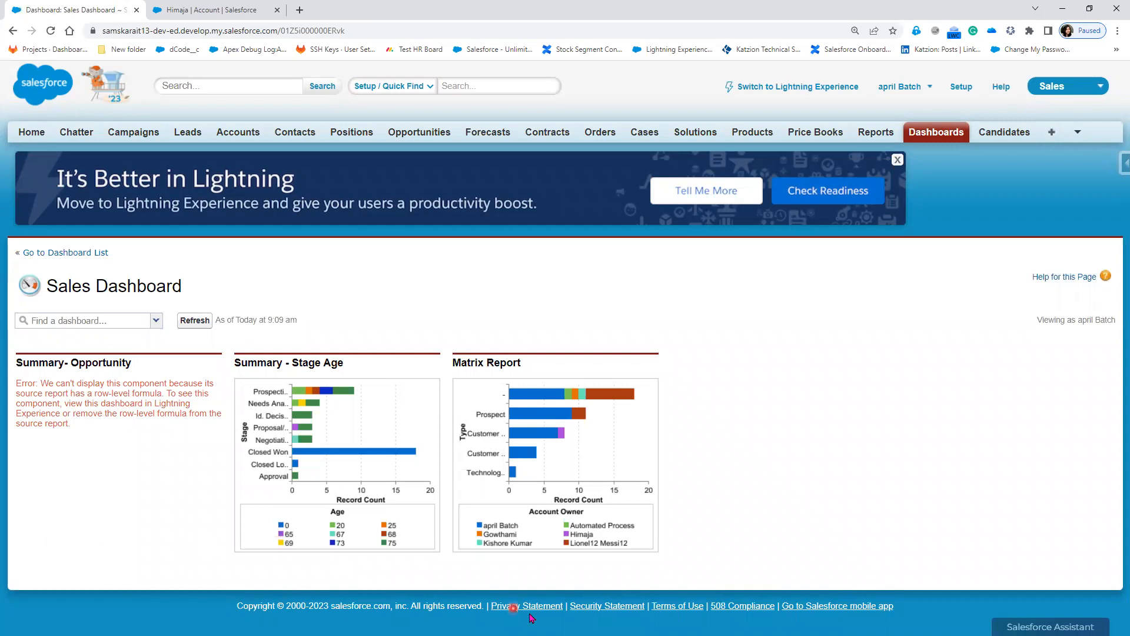
click(202, 321)
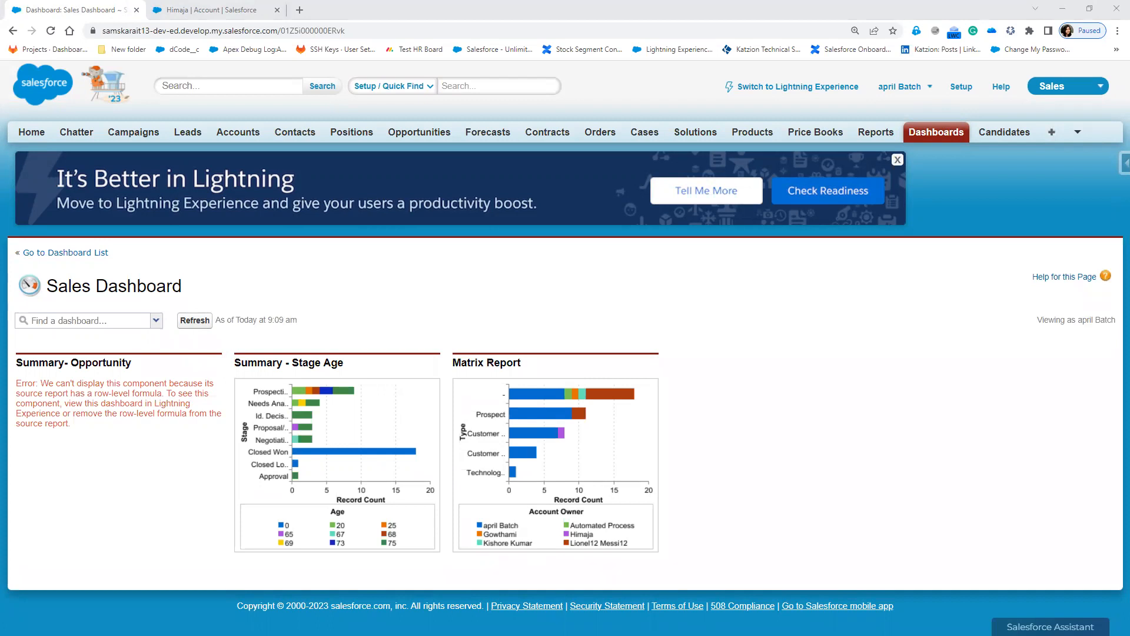
click(194, 320)
click(197, 322)
Step: Go from the Classic Home page, showing Chatter, Recent Items and Calendar, to the Setup home page
click(32, 133)
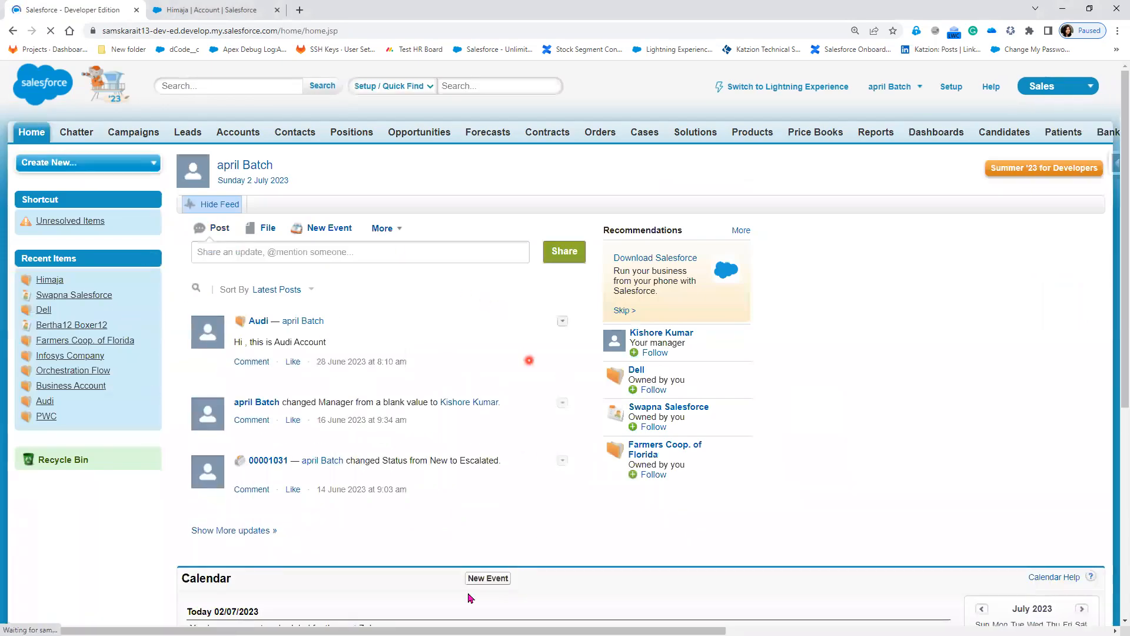
scroll(458, 588, down, 5)
scroll(458, 596, down, 2)
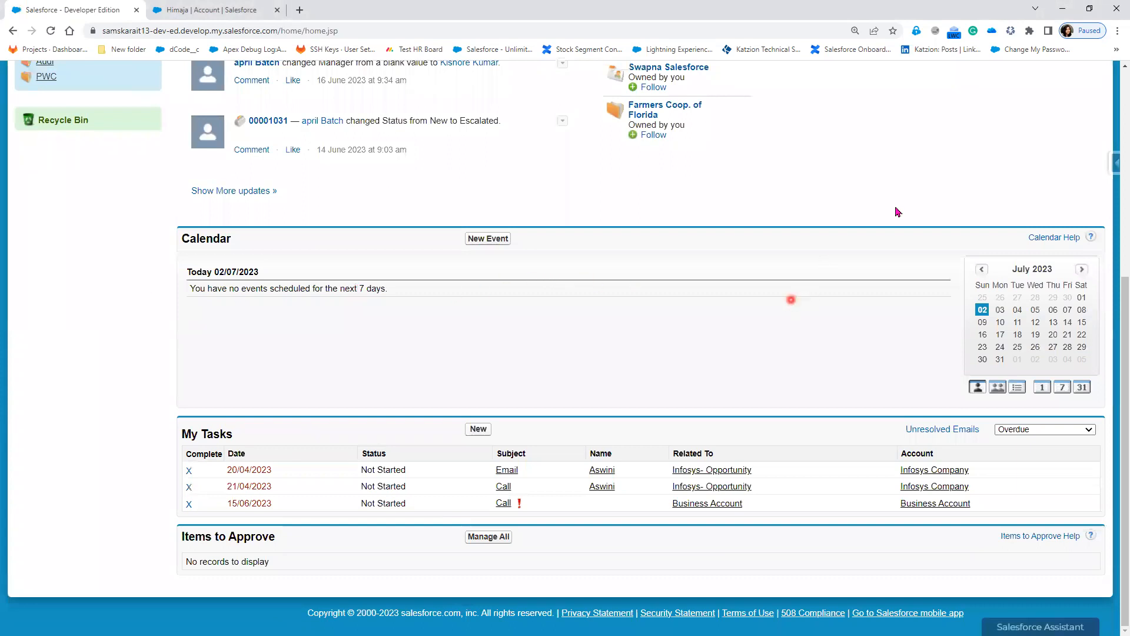
scroll(891, 389, up, 6)
click(951, 89)
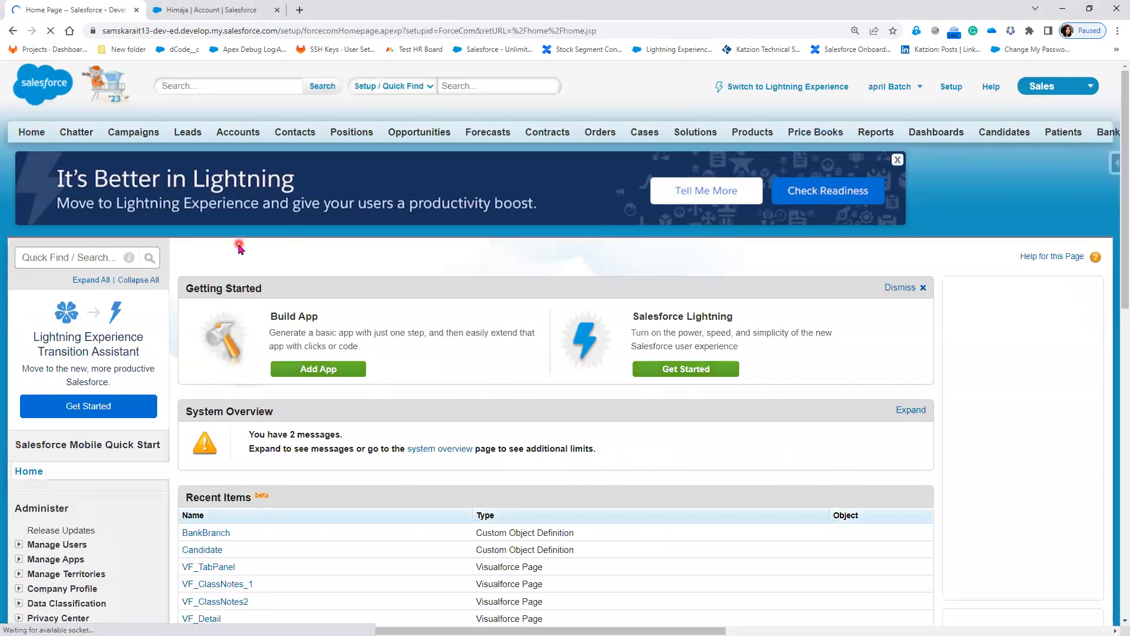
Step: Edit the DE Default home page layout to include Dashboard Snapshot, move it to the top of the wide column, and save
click(66, 259)
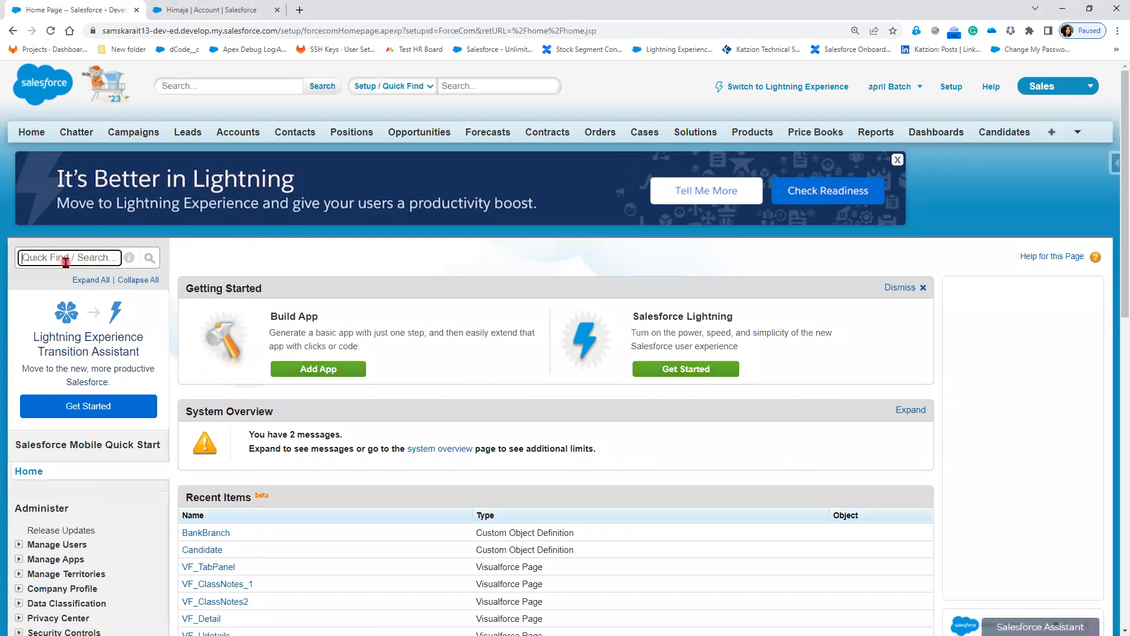
text(Home)
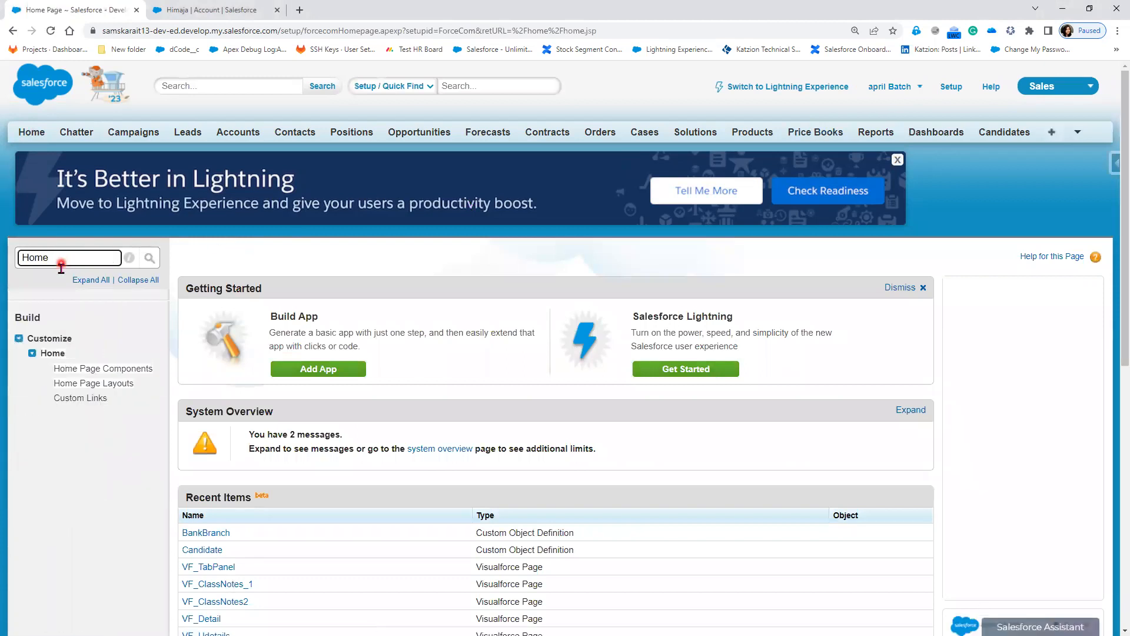
click(121, 386)
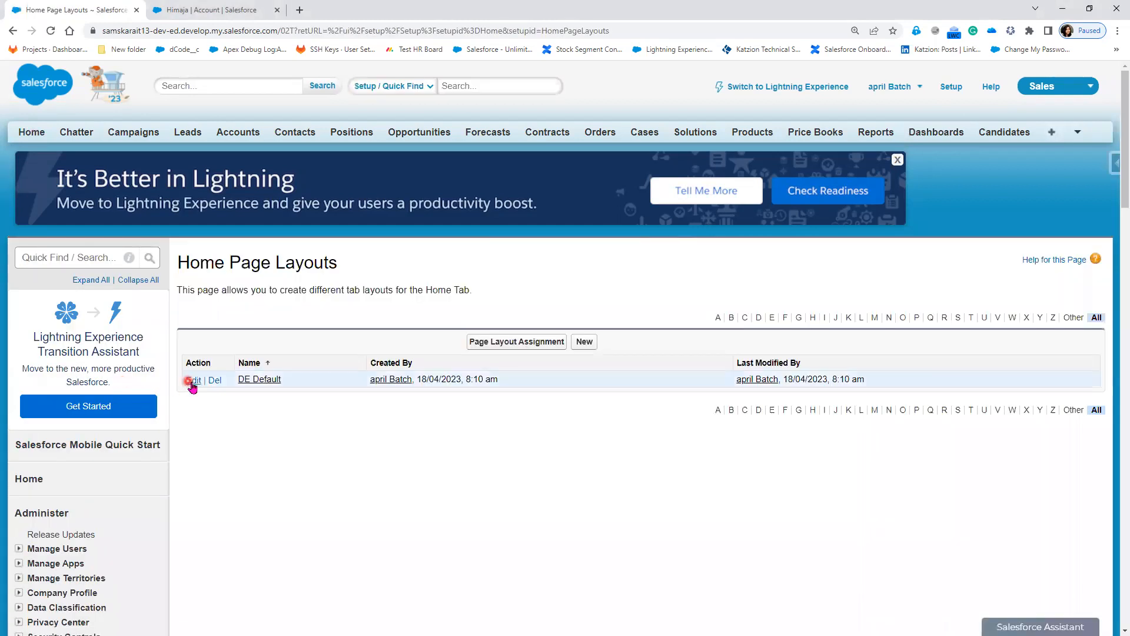
click(194, 381)
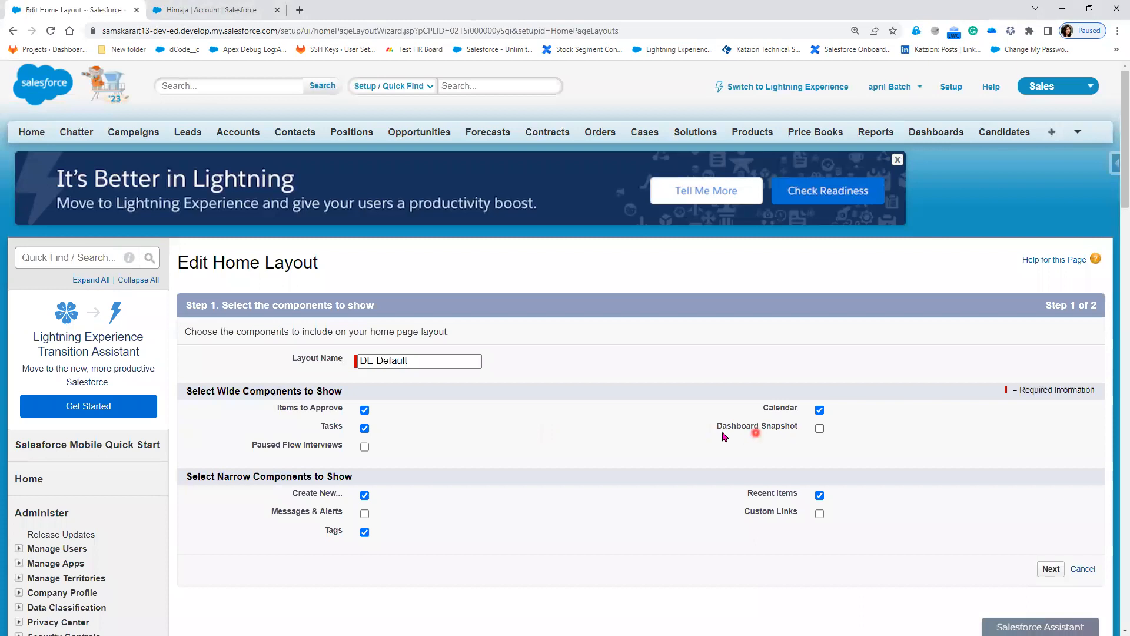
drag(718, 432, 800, 434)
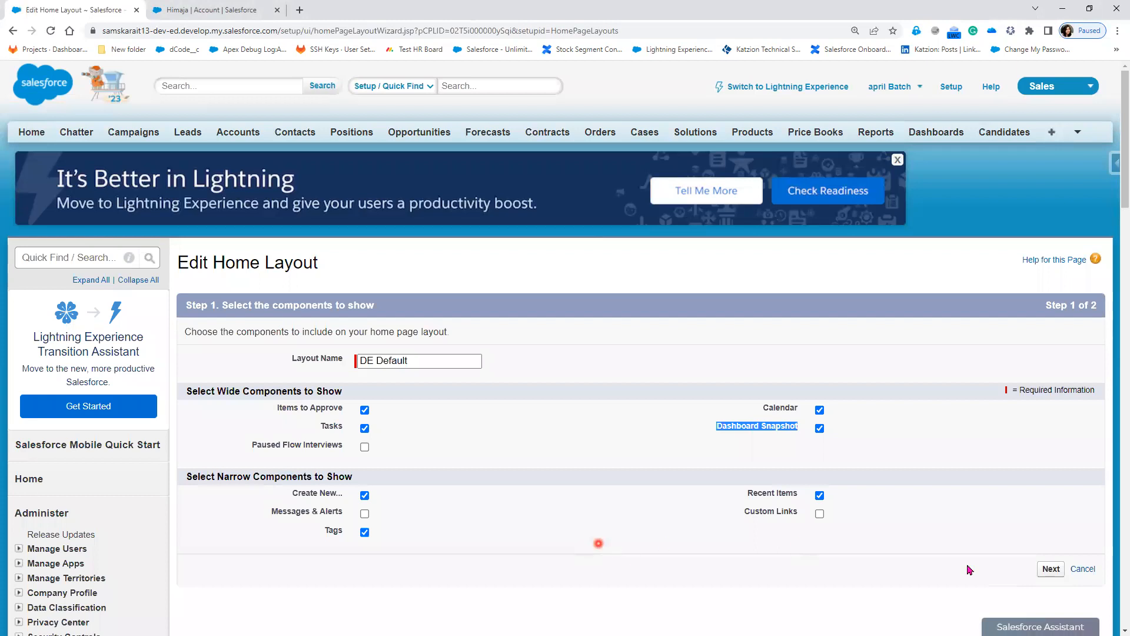
click(1049, 569)
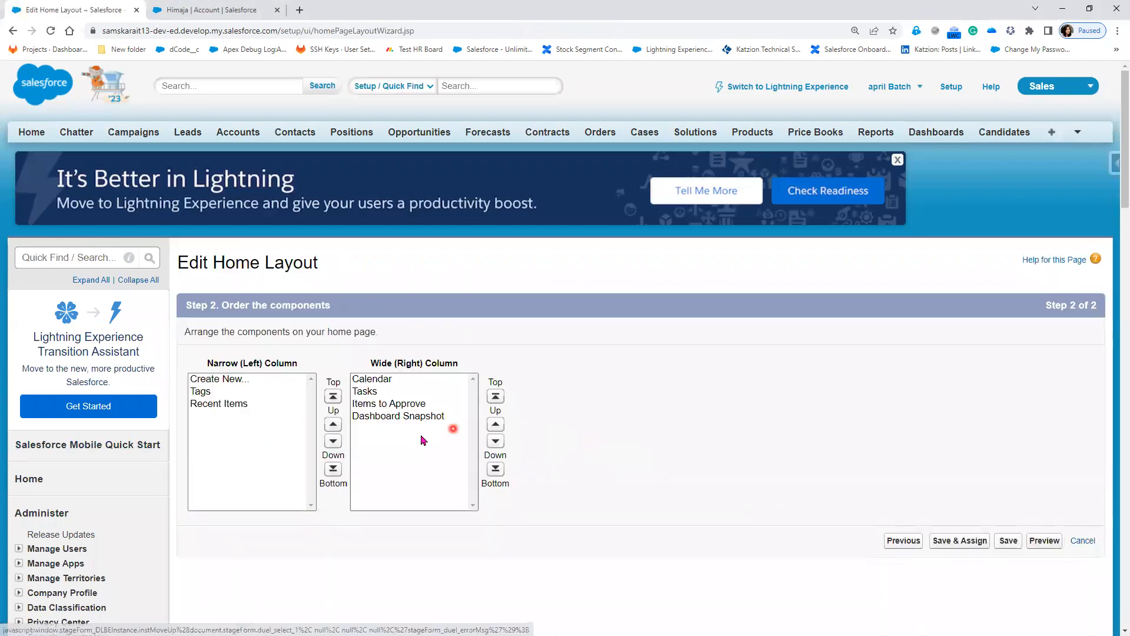
click(414, 417)
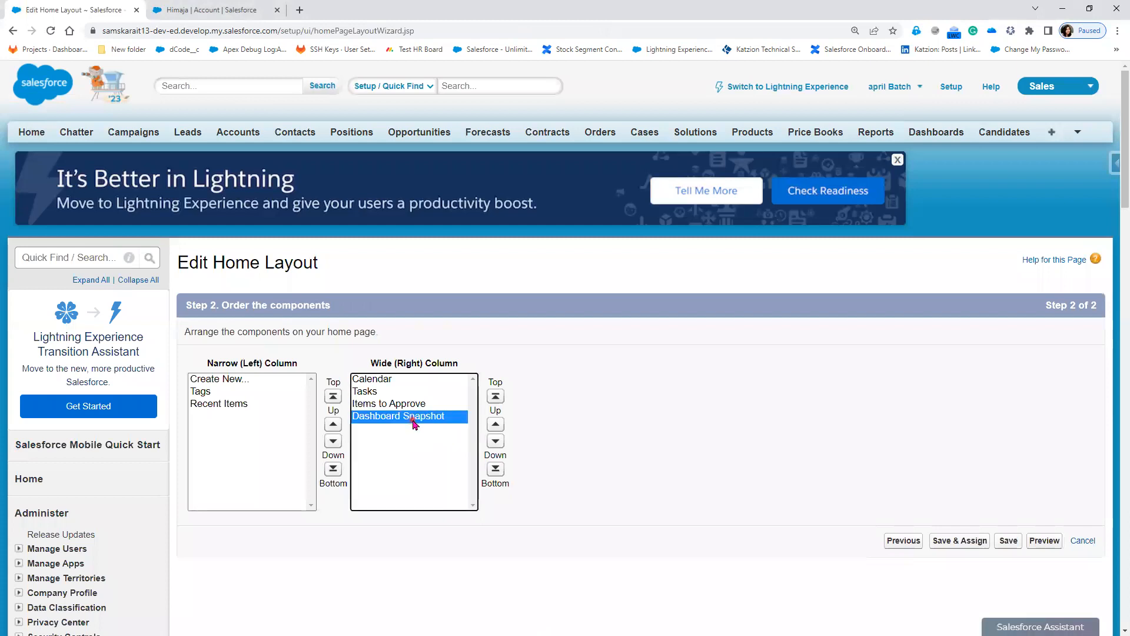
click(496, 425)
click(495, 425)
click(496, 424)
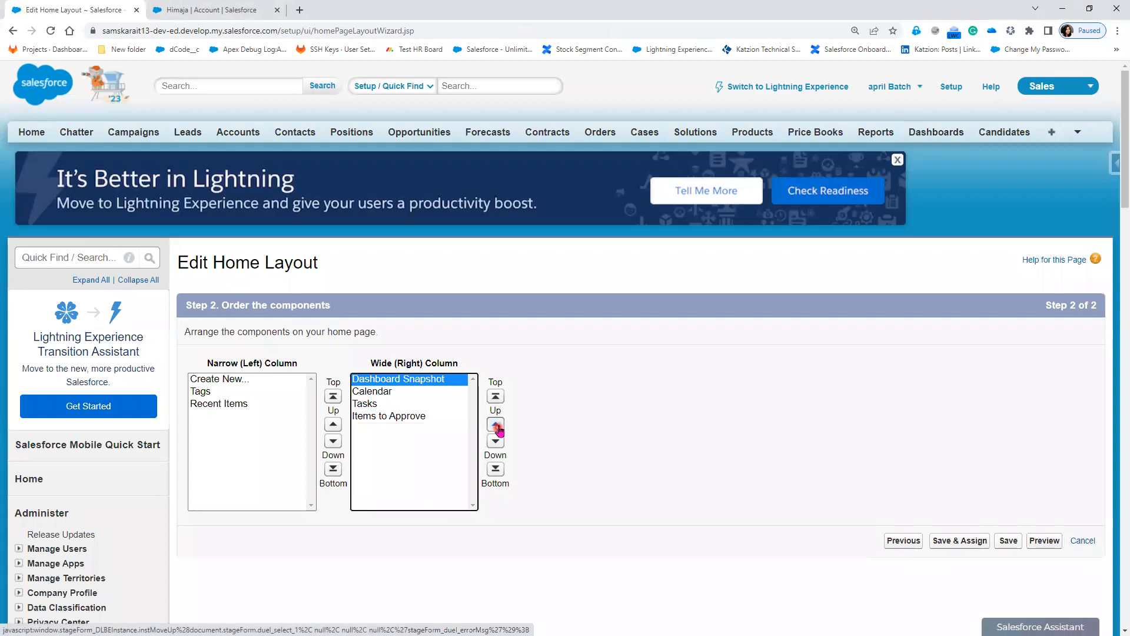
click(1008, 541)
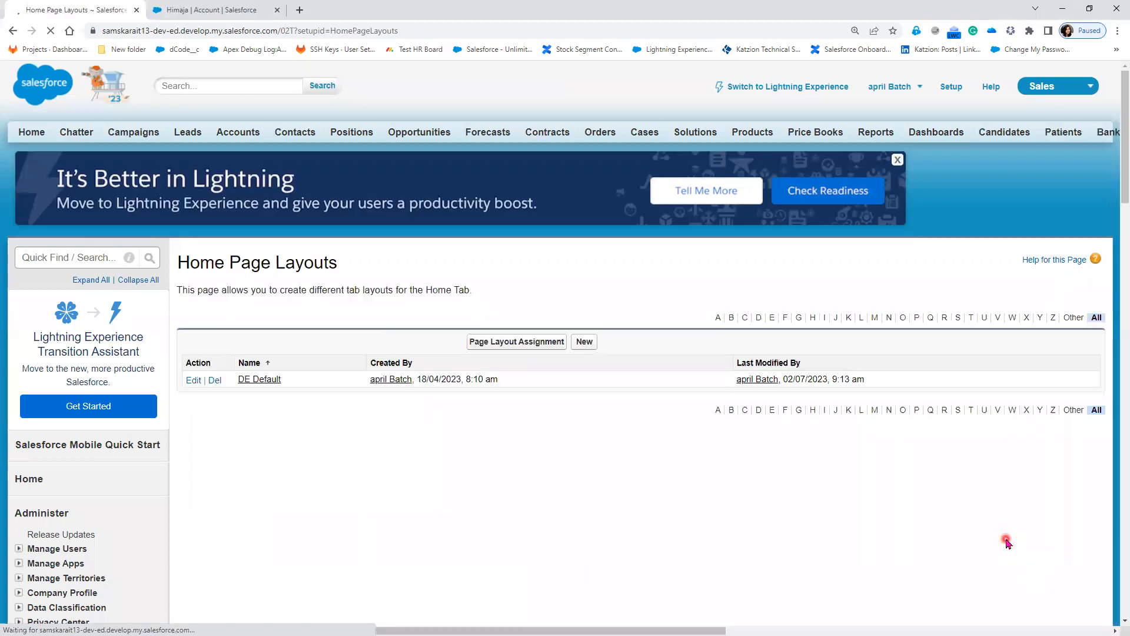
Step: Refresh the Dashboard snapshot on the Classic Home tab so it shows data as of 9:13 am
click(35, 133)
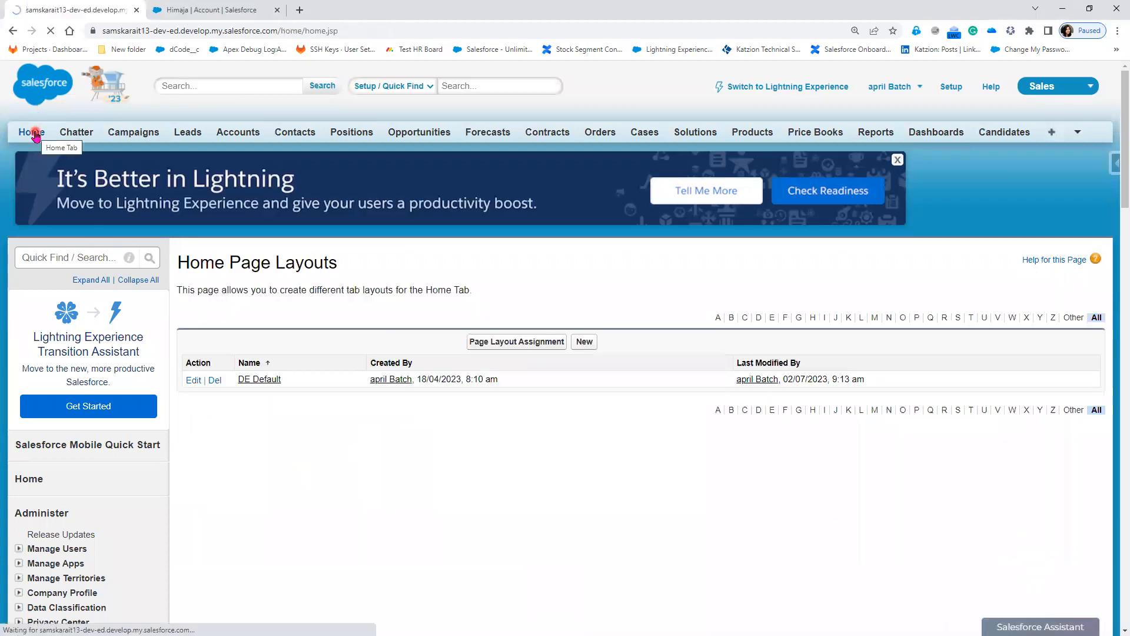
scroll(377, 406, down, 7)
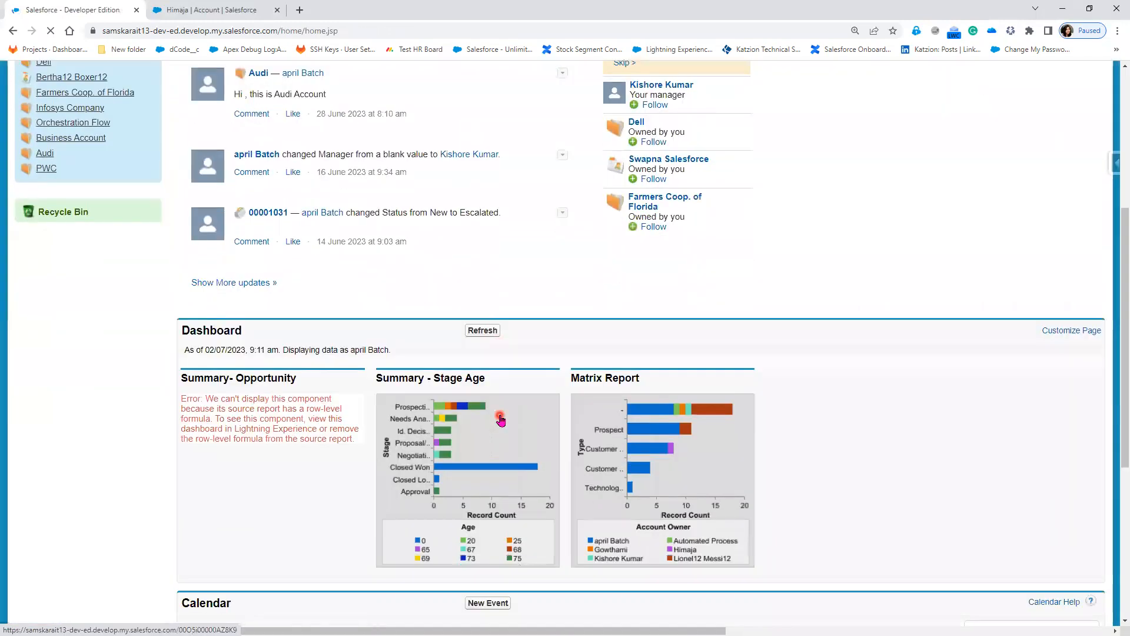
click(481, 226)
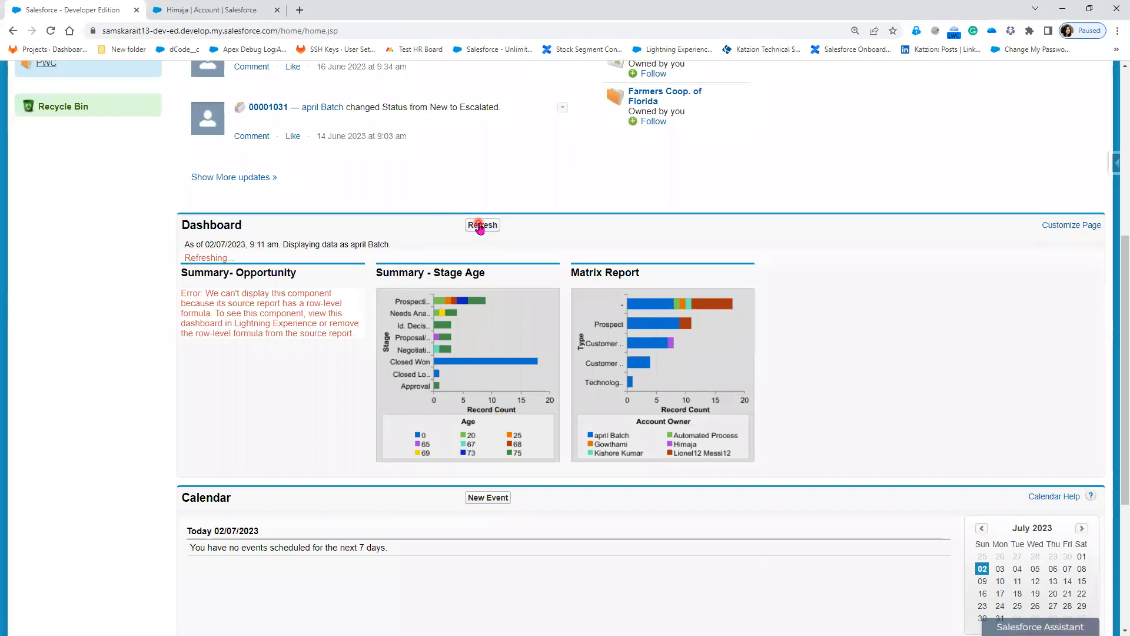
drag(185, 256, 253, 262)
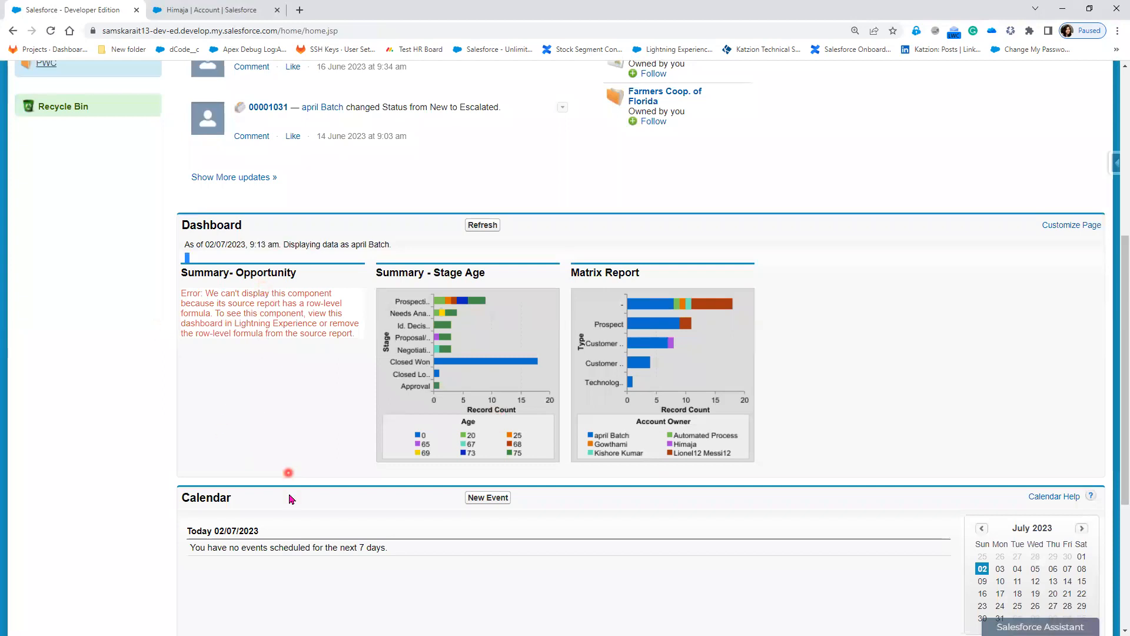
scroll(290, 469, up, 6)
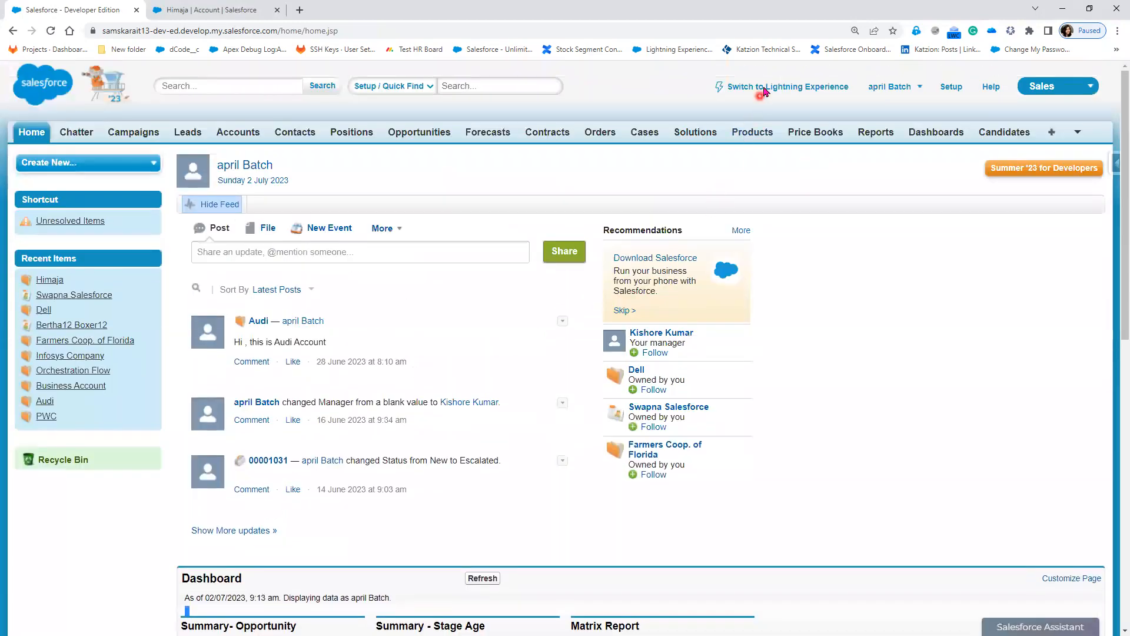
Step: Switch back to Lightning Experience and open Sales Dashboard from the Home page's Recent Records in a new tab
click(765, 89)
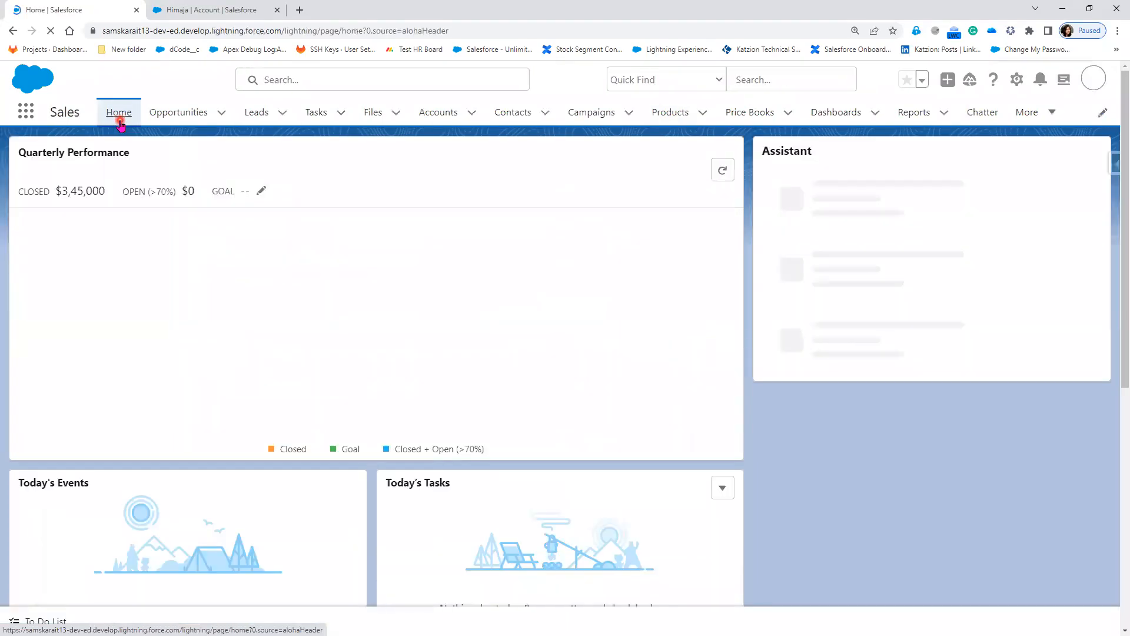
click(120, 120)
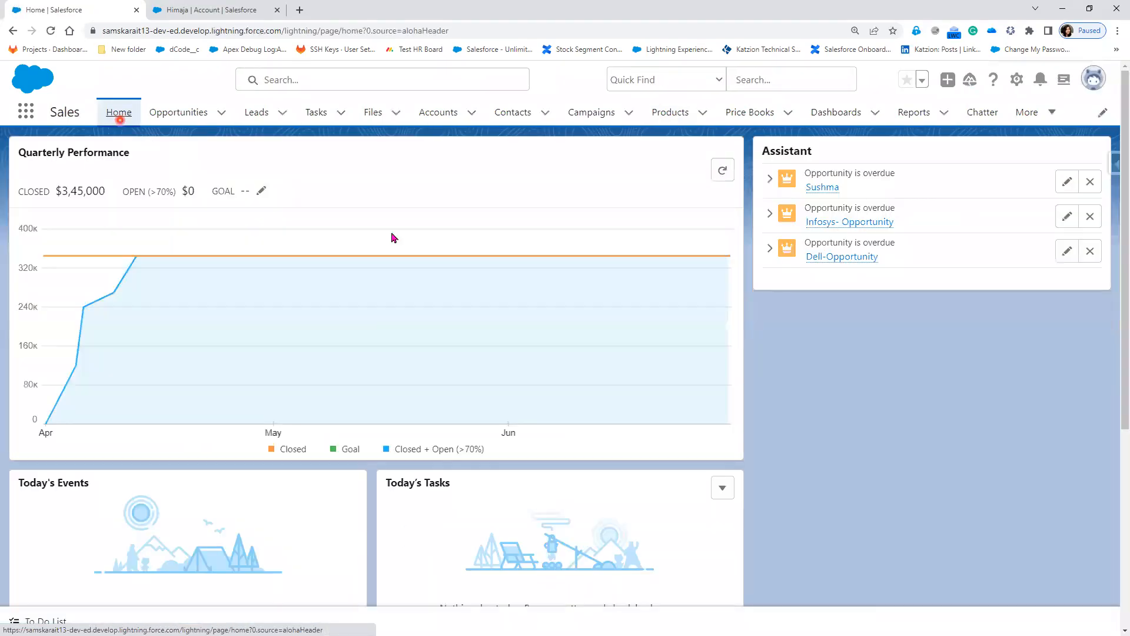
scroll(652, 564, down, 5)
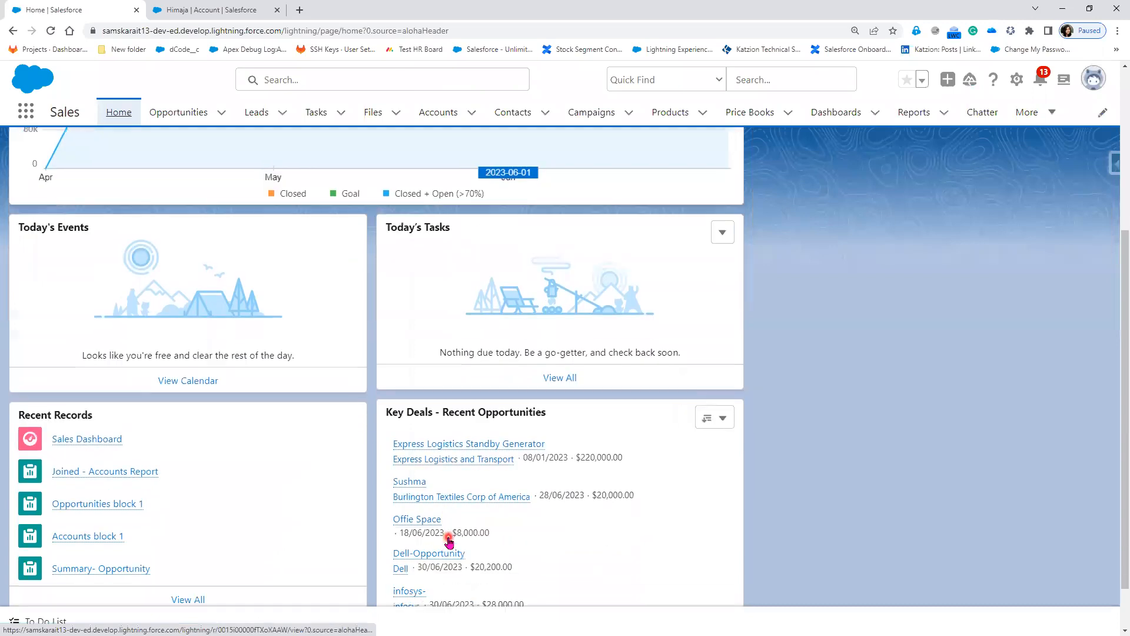
scroll(449, 541, down, 1)
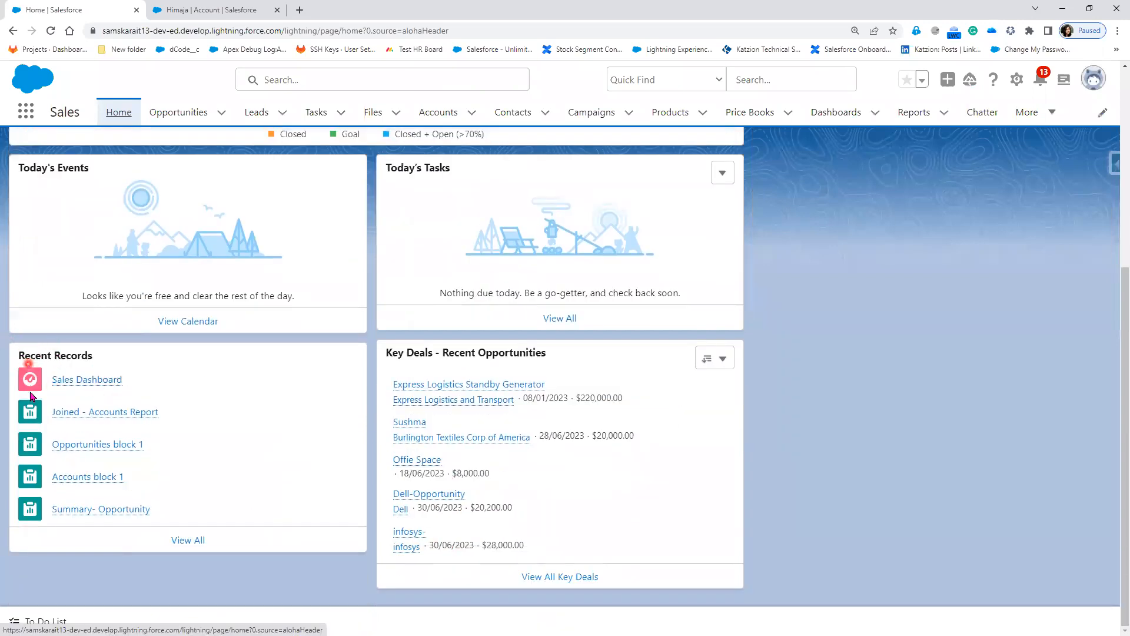
right_click(97, 384)
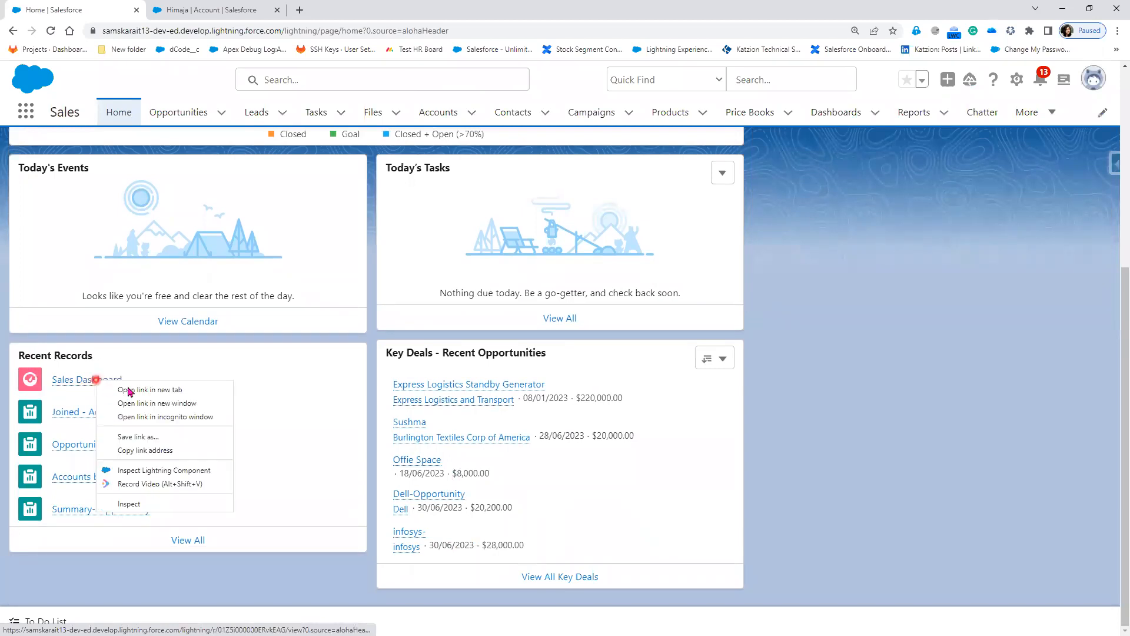
click(132, 388)
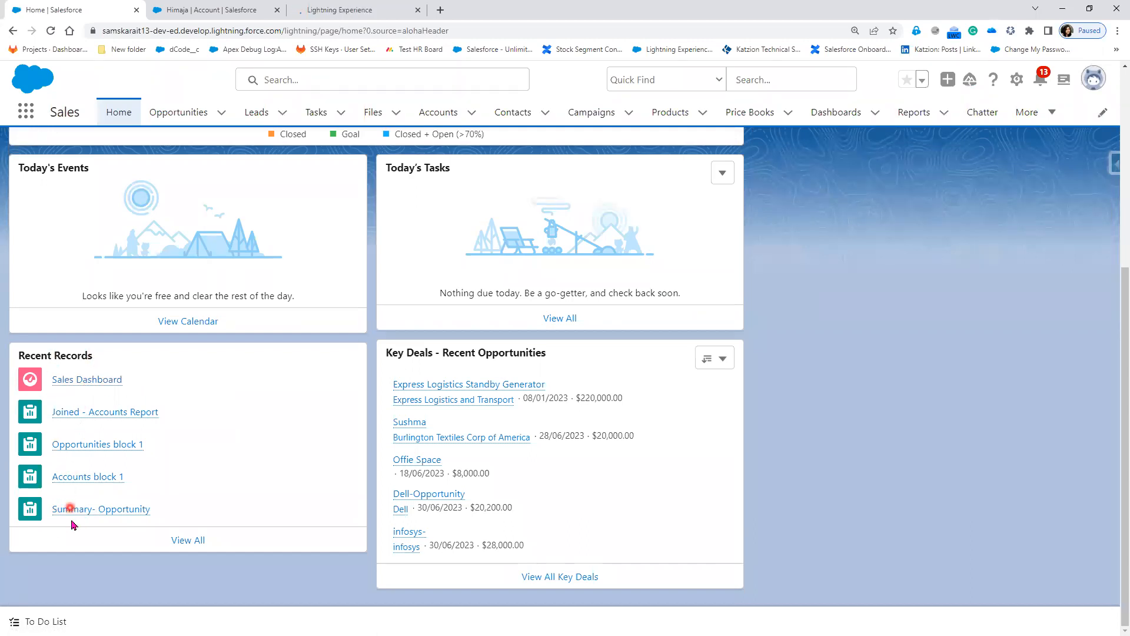
scroll(102, 527, up, 2)
scroll(102, 527, up, 3)
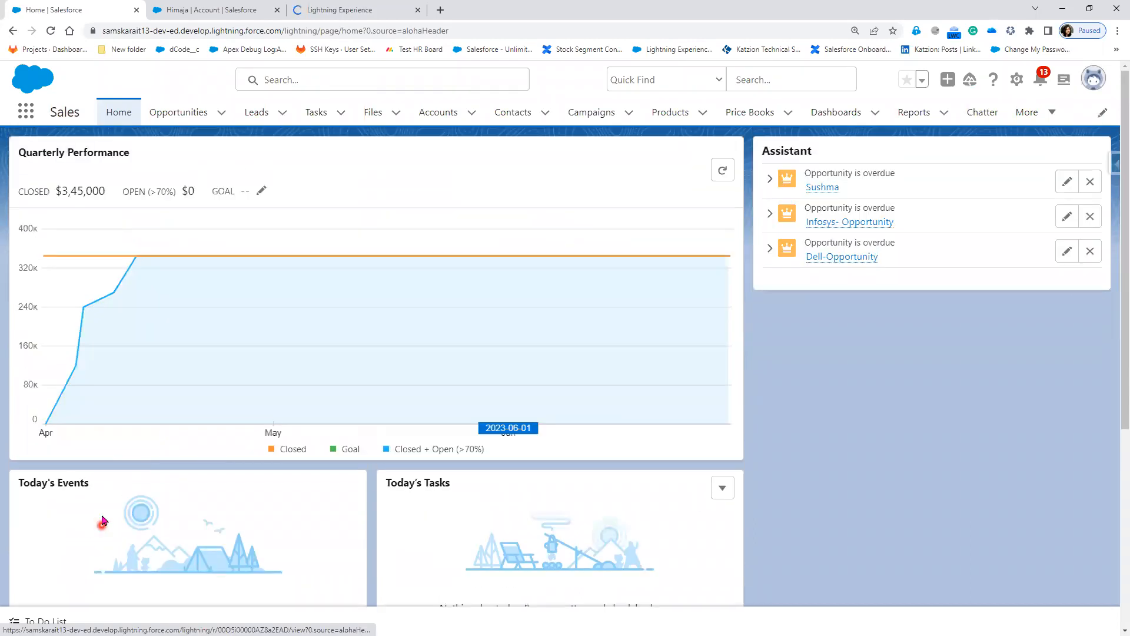
click(1017, 81)
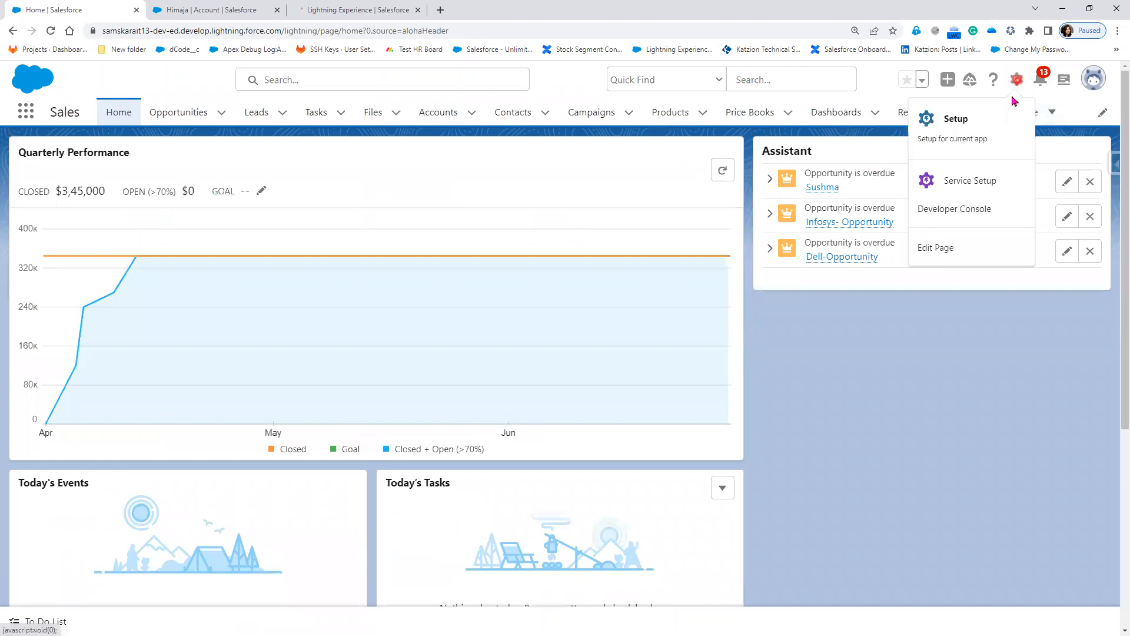
Step: Edit the Home page in Lightning App Builder and add a CRM Analytics Dashboard component below Assistant
click(971, 259)
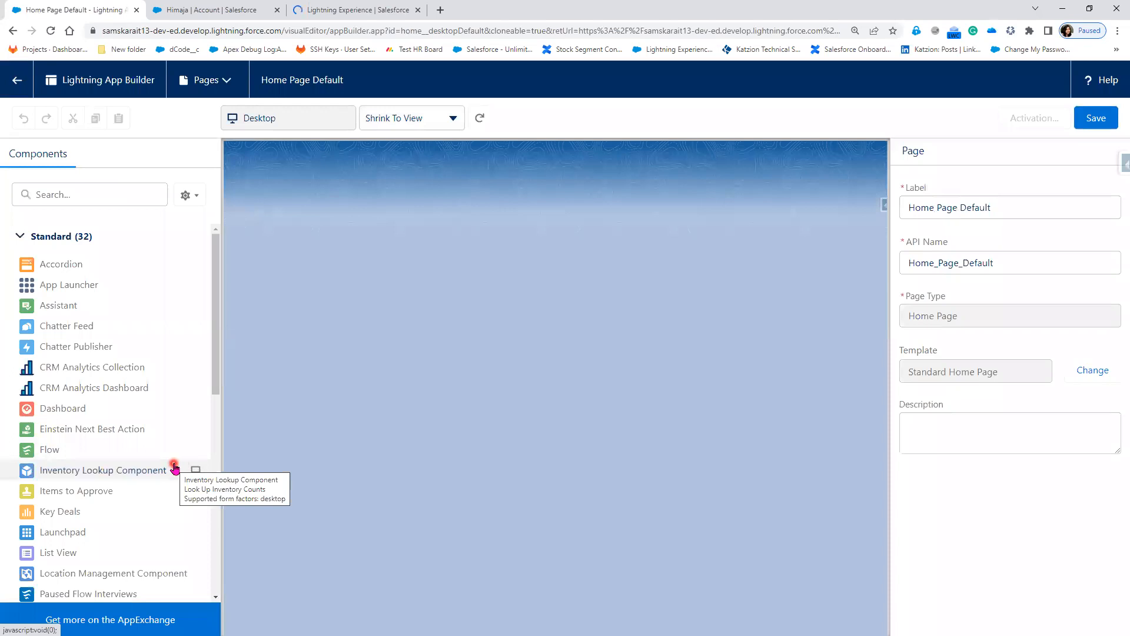
scroll(174, 468, down, 3)
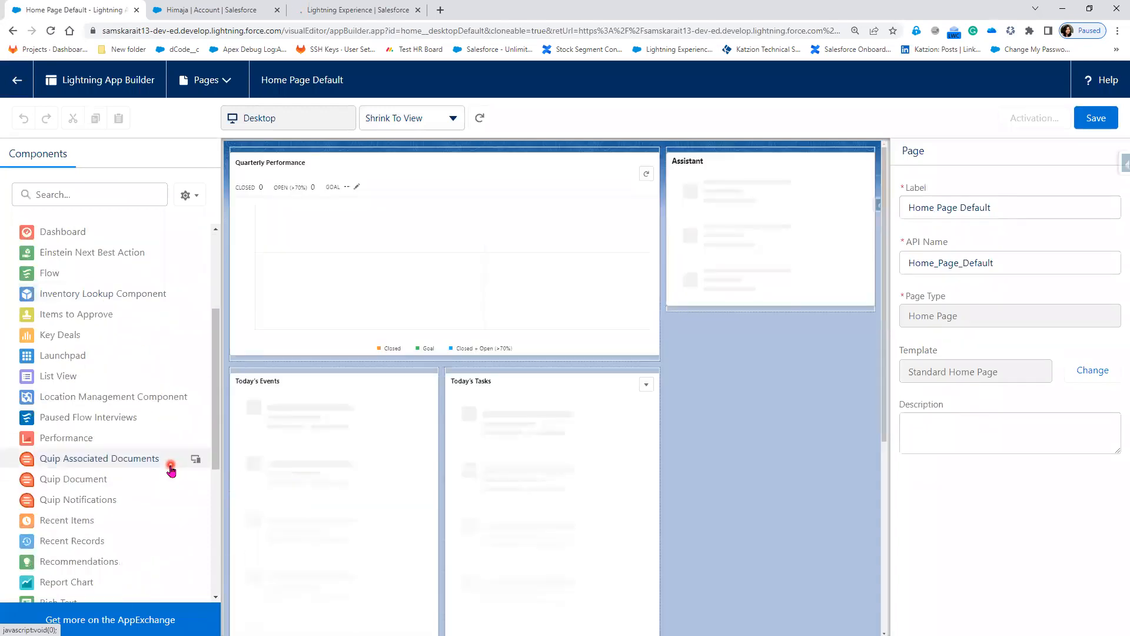
scroll(99, 301, up, 3)
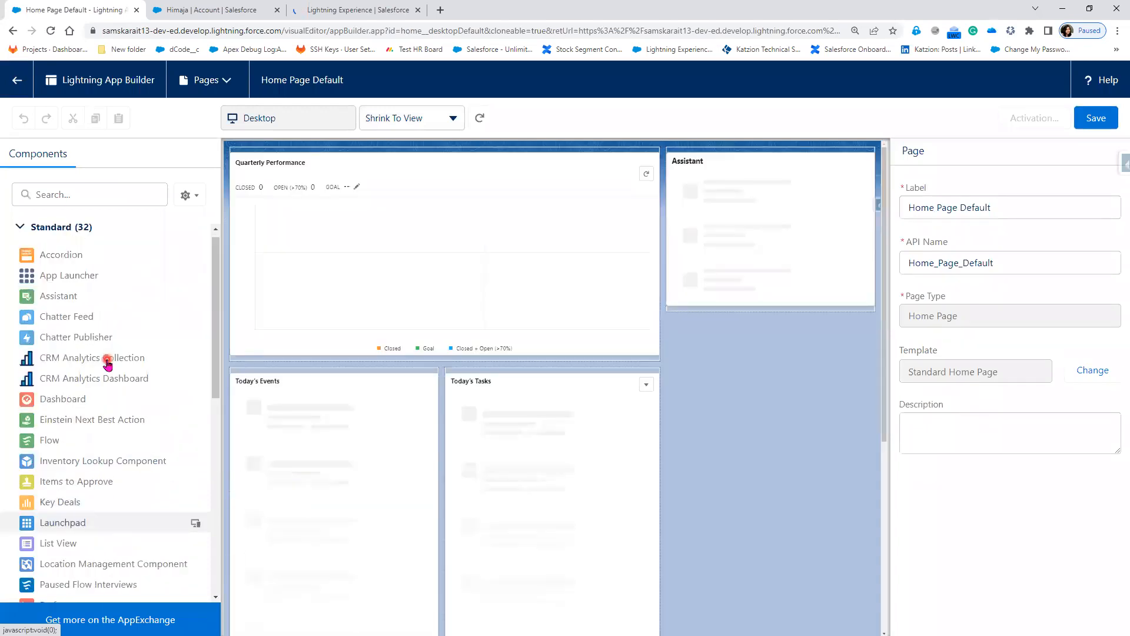
click(85, 199)
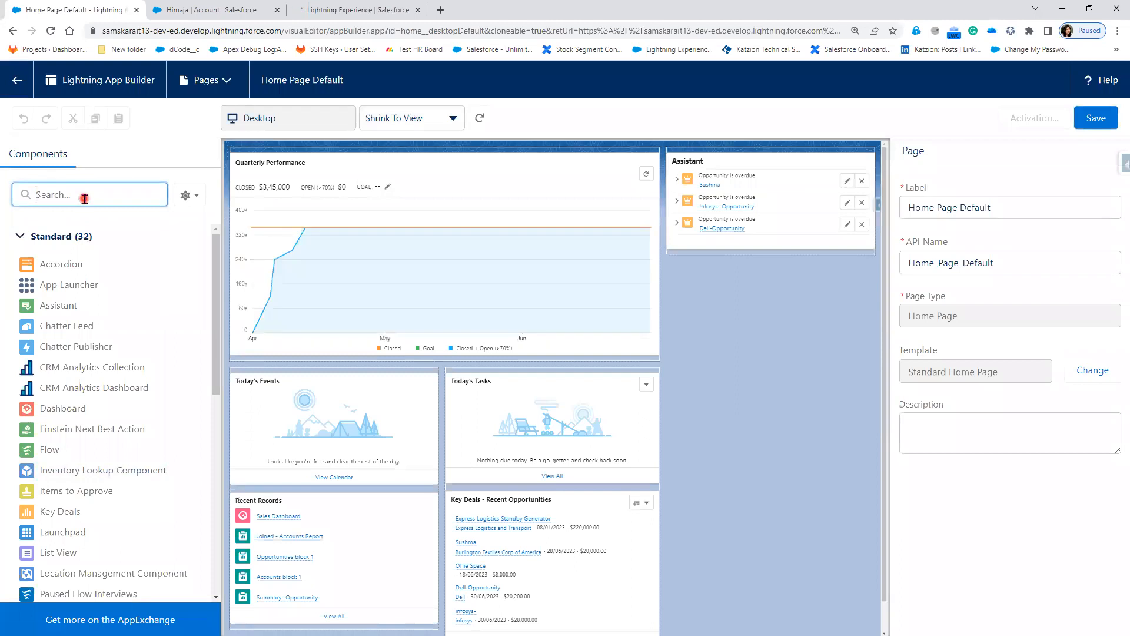
text(Da)
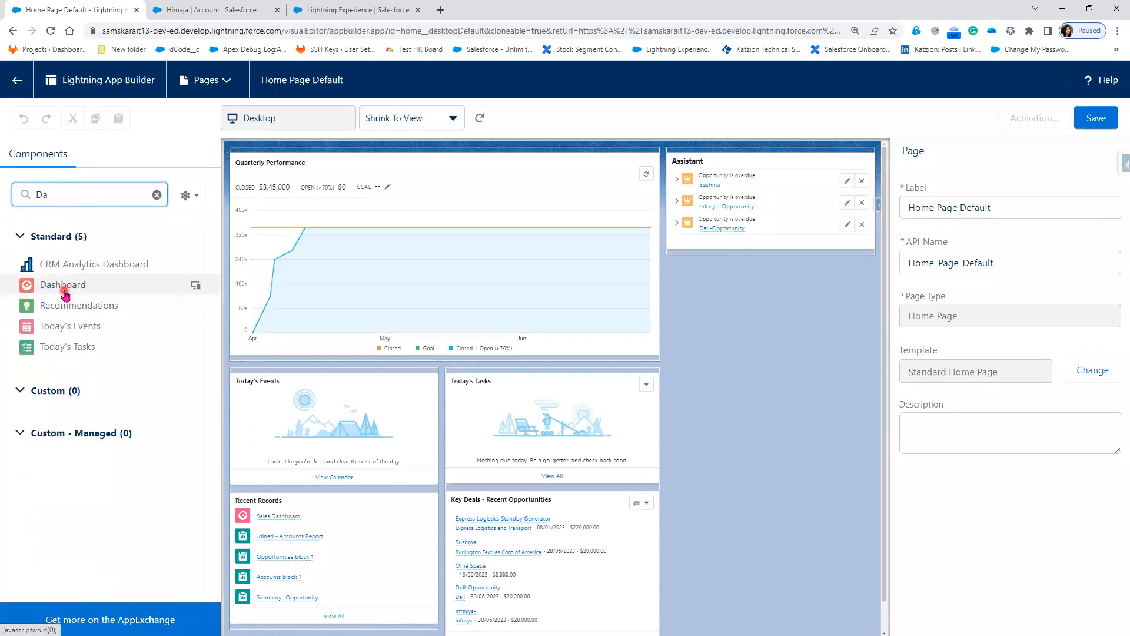
drag(61, 265, 690, 231)
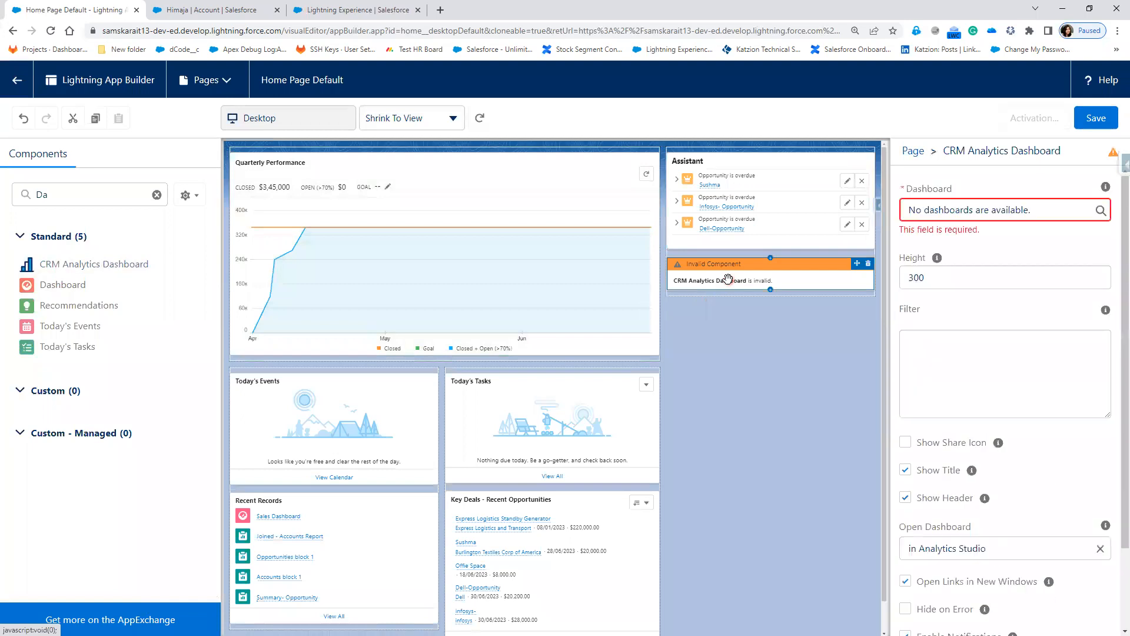
Step: Search the component's Dashboard field for 'Sa', find no dashboards, and delete the invalid component
click(1046, 209)
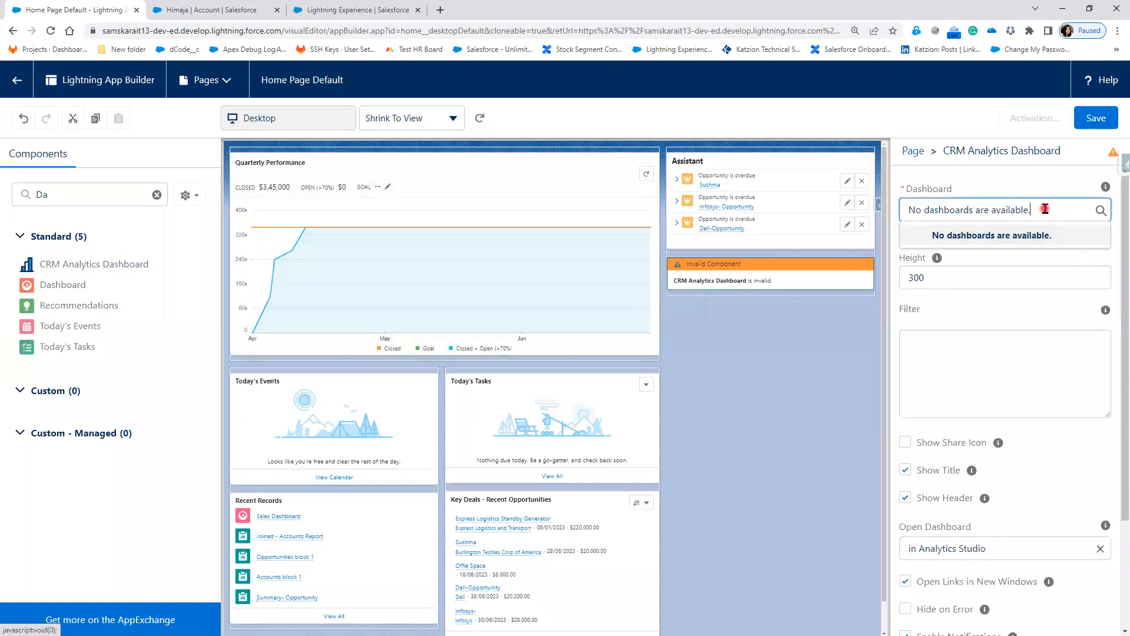
drag(1038, 210, 910, 210)
key(BackSpace)
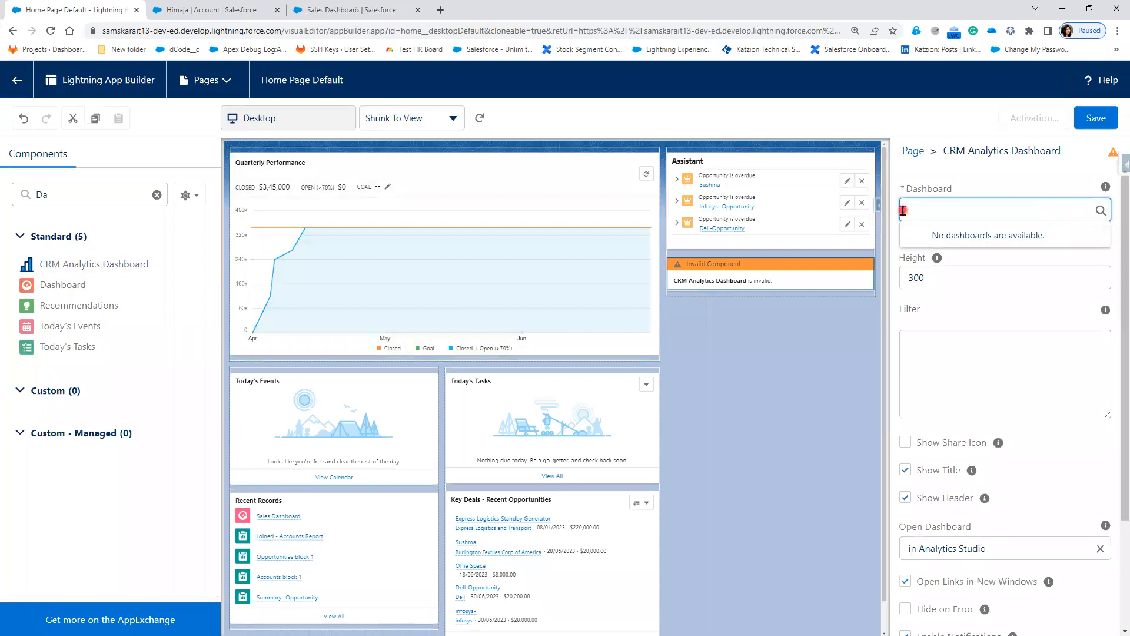
text(Sa)
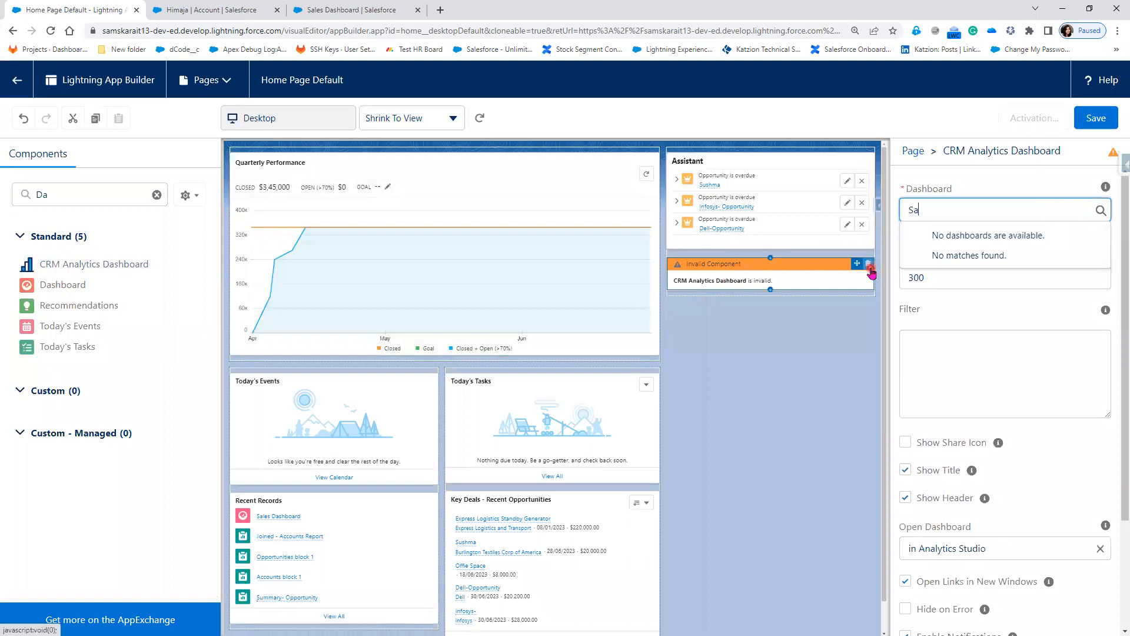
click(870, 268)
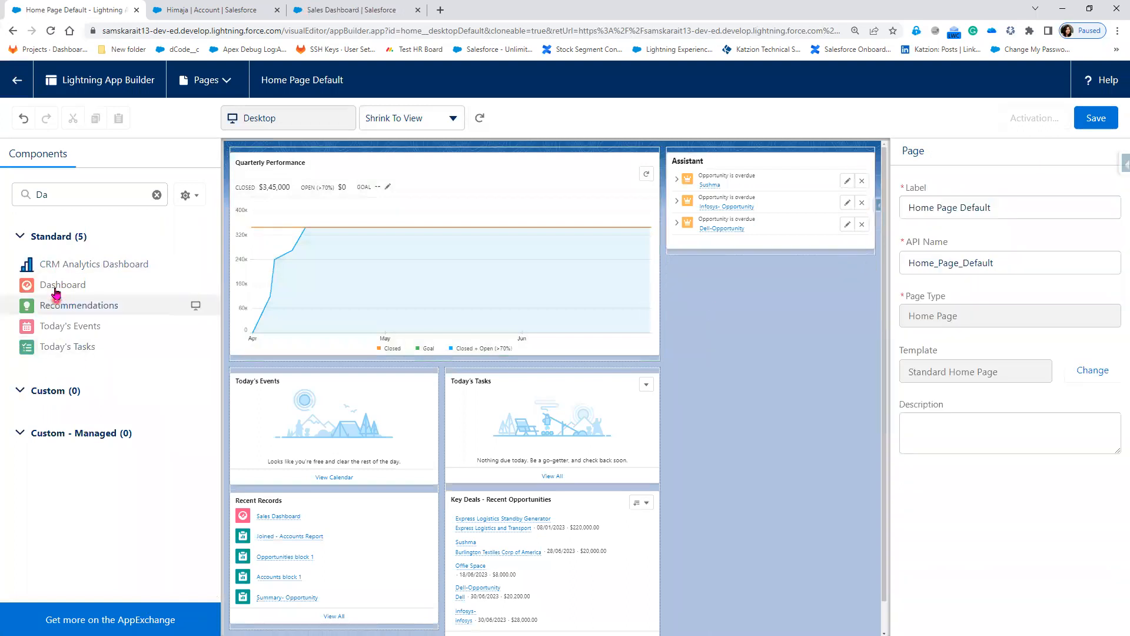
Step: Add a Dashboard component below Assistant showing Sales Dashboard (Org Dashboard) with Hide on Error unchecked
drag(56, 290, 690, 327)
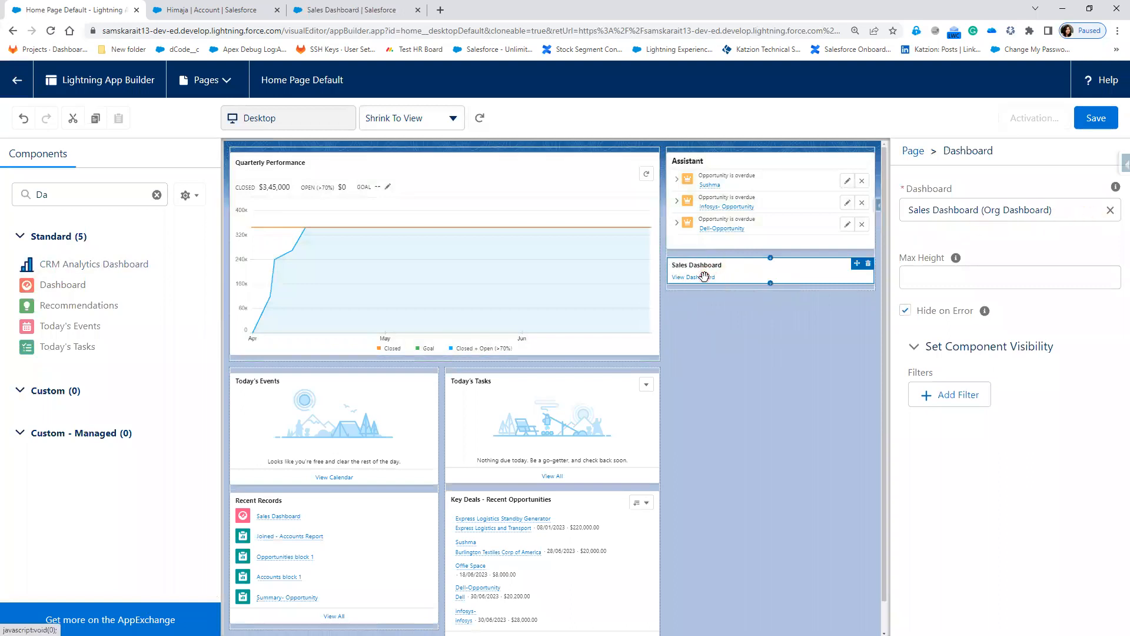
click(906, 311)
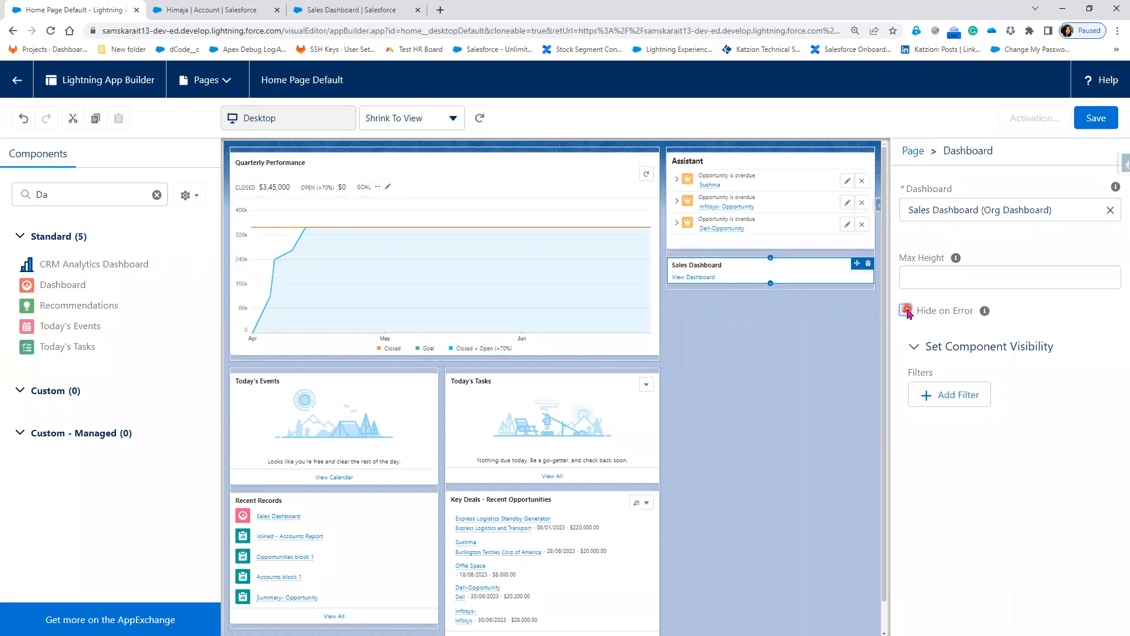
click(906, 311)
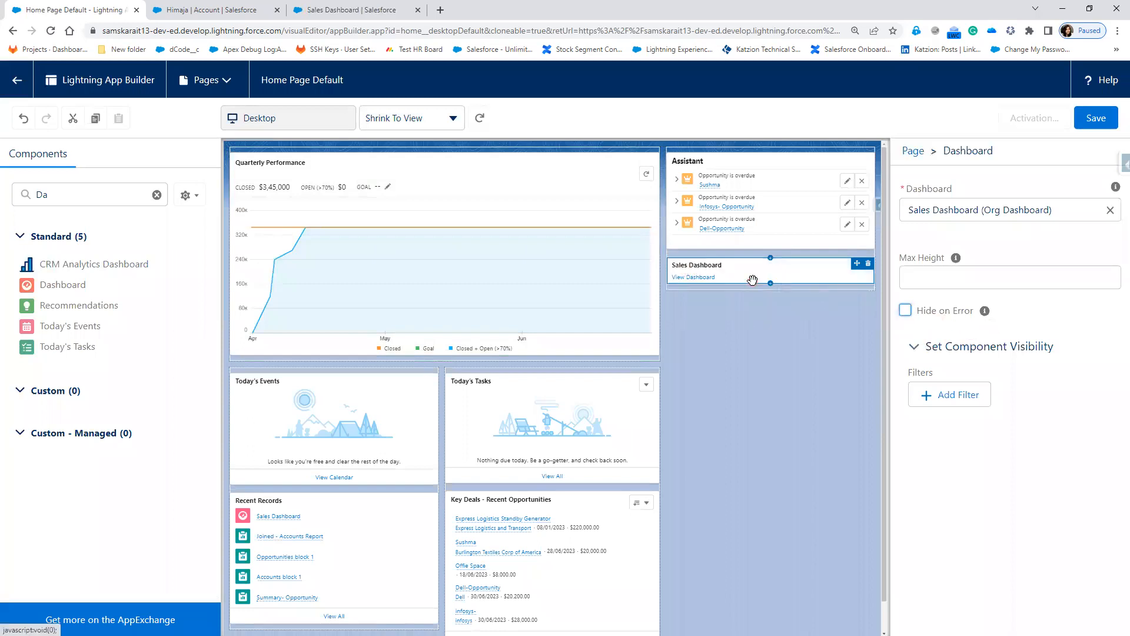
click(969, 283)
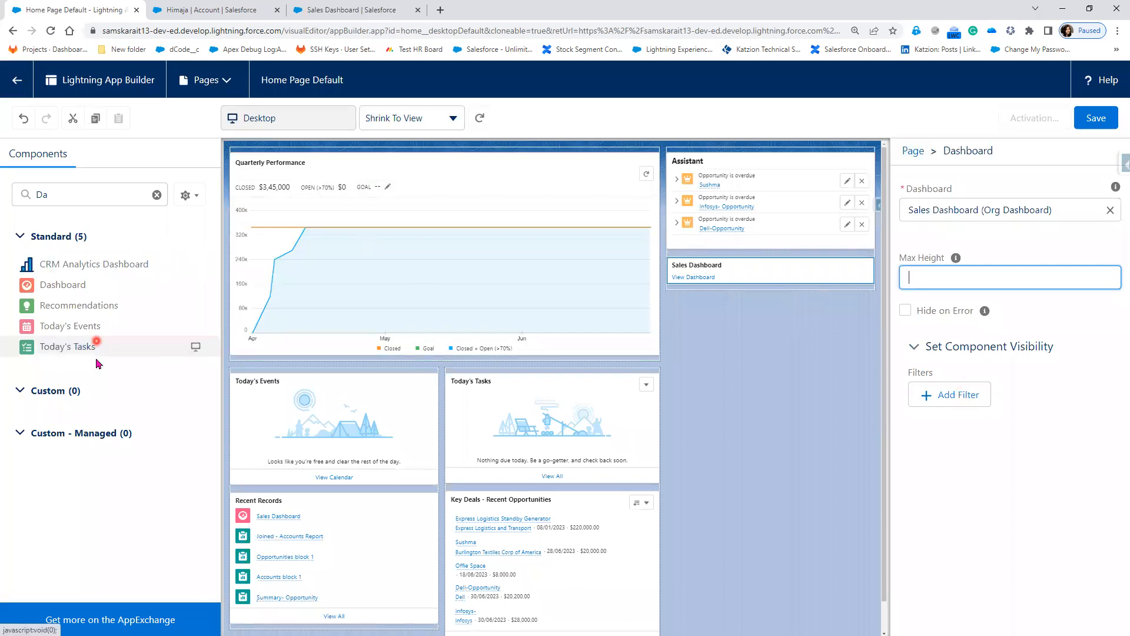
click(17, 80)
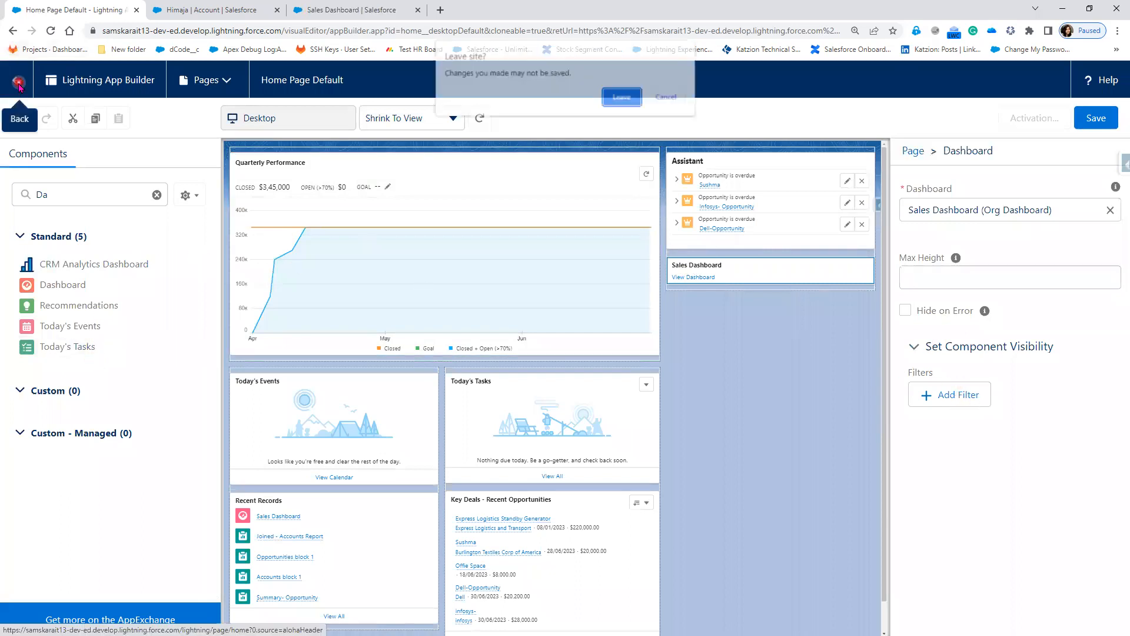
Step: Stay in the builder, save Home Page Default, and activate it as the org default home page
click(618, 100)
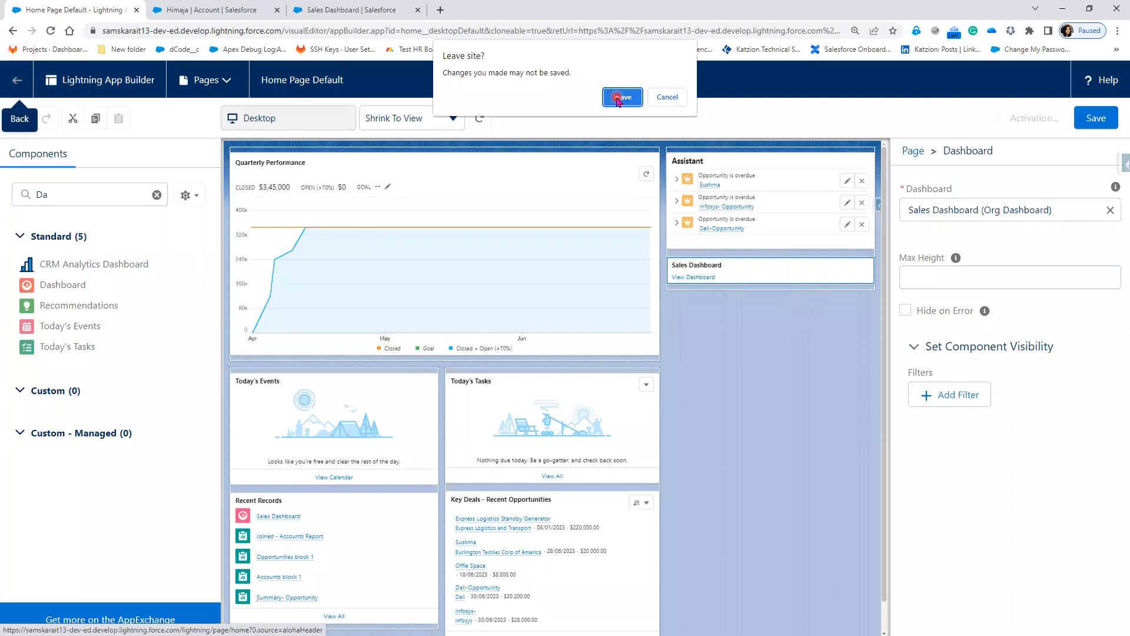
click(669, 98)
click(1094, 117)
click(757, 286)
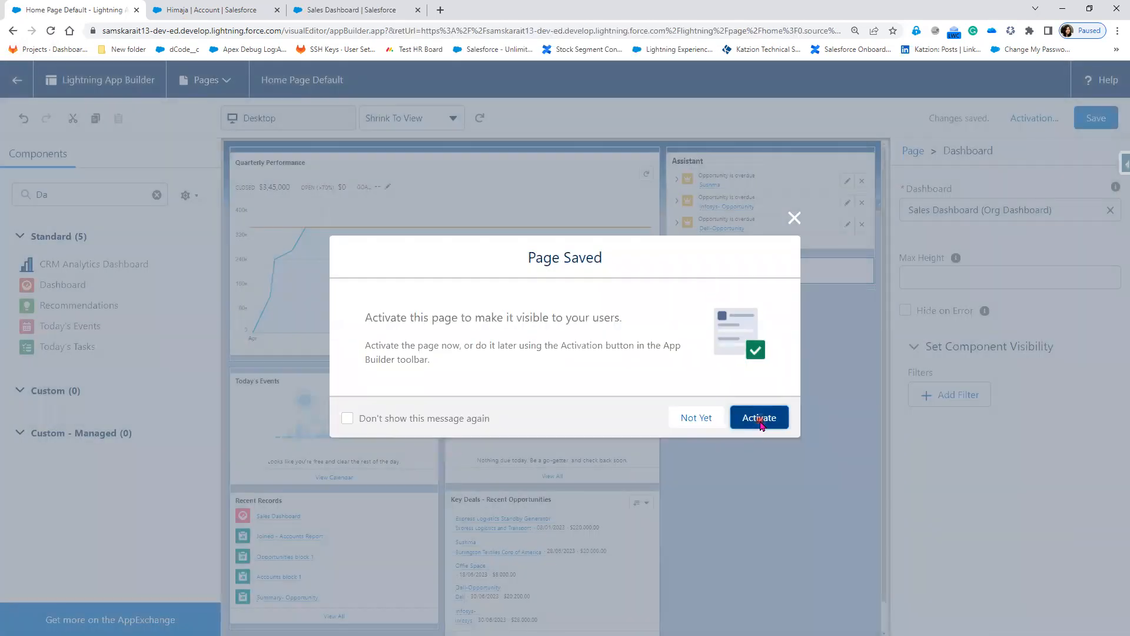
click(759, 419)
click(808, 338)
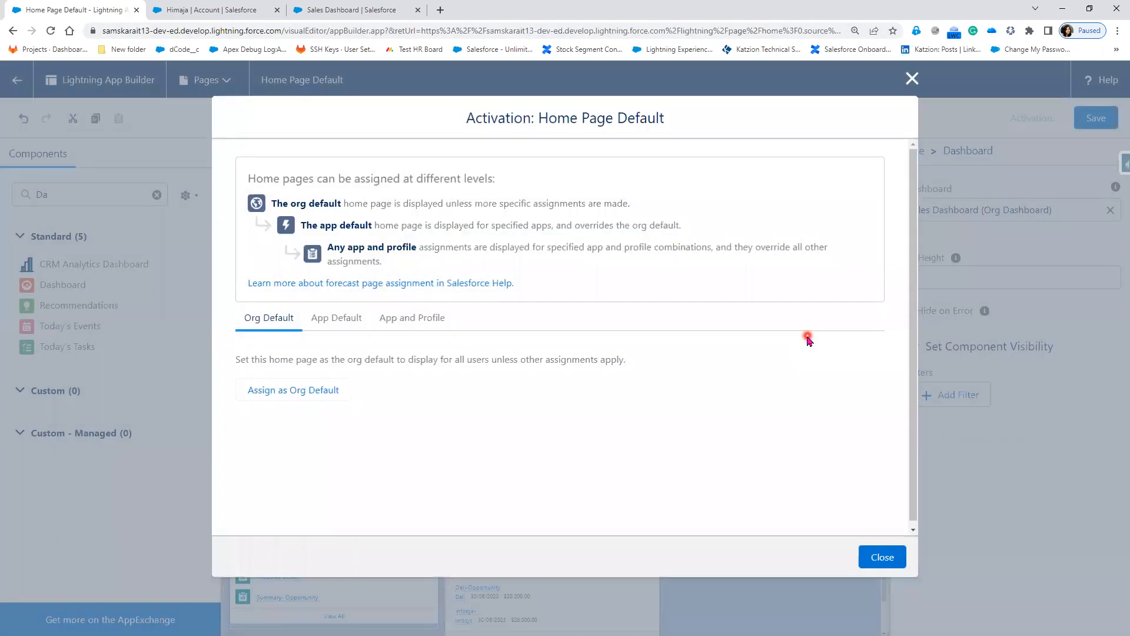
click(259, 397)
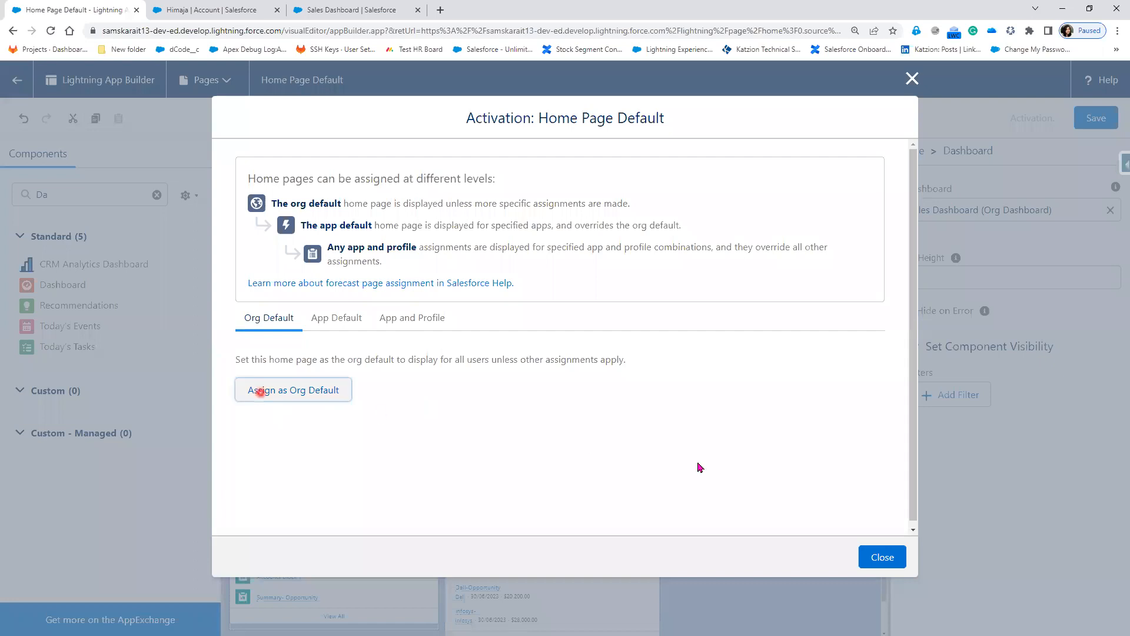
click(889, 521)
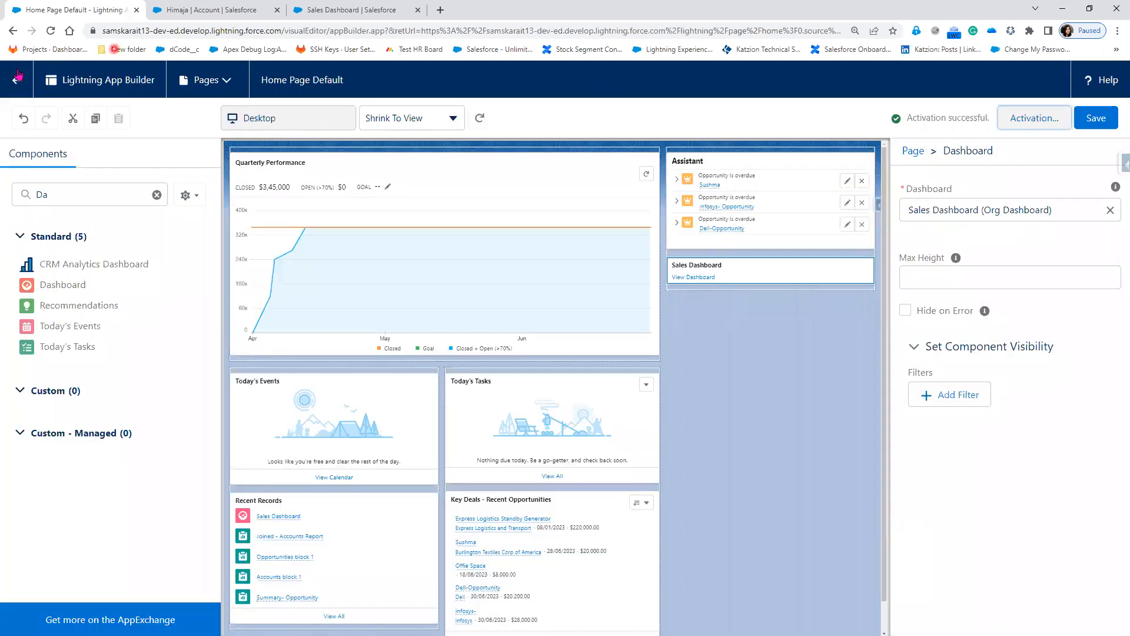
click(9, 81)
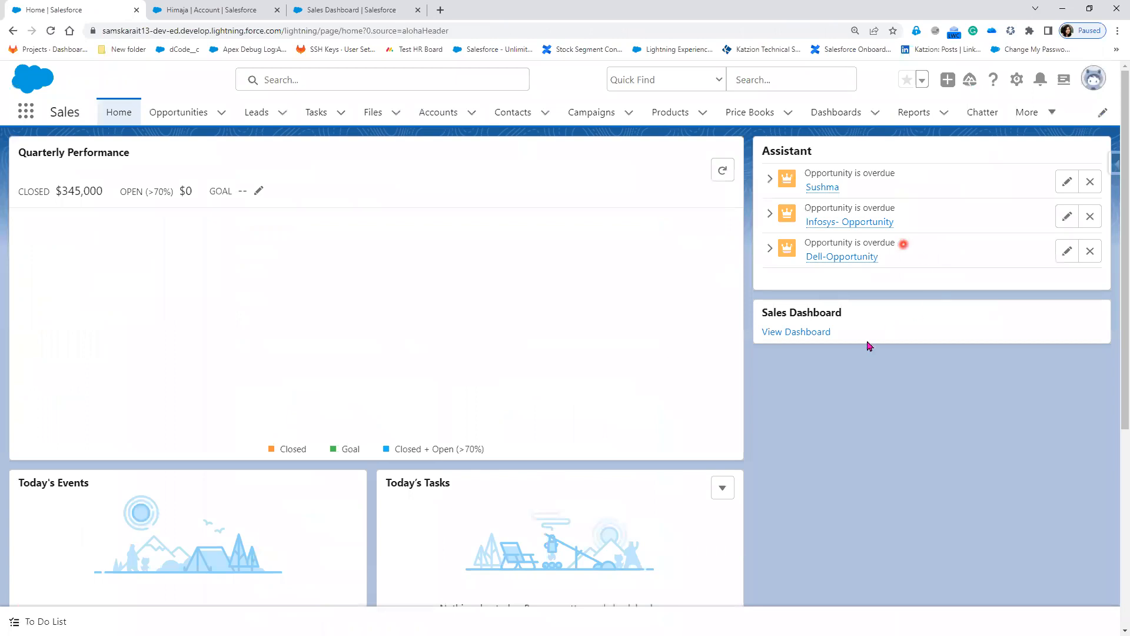
Step: Open the Sales Dashboard via View Dashboard on its Home page card
click(783, 338)
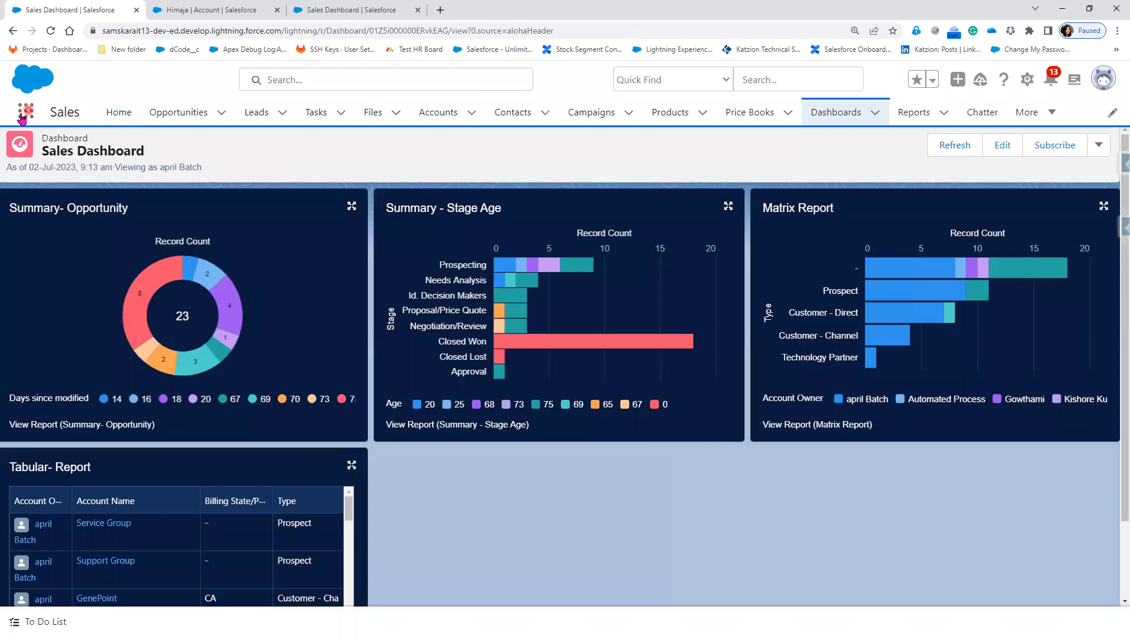
click(1028, 80)
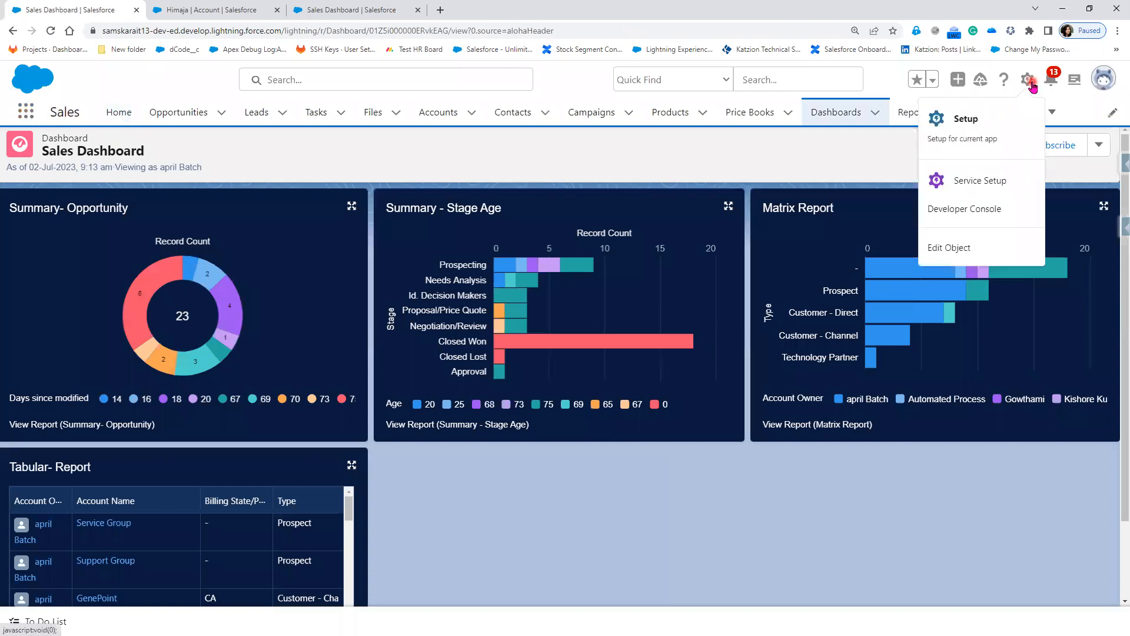
Step: From the gear menu's Setup, search Quick Find for 'app' and open App Manager
click(987, 131)
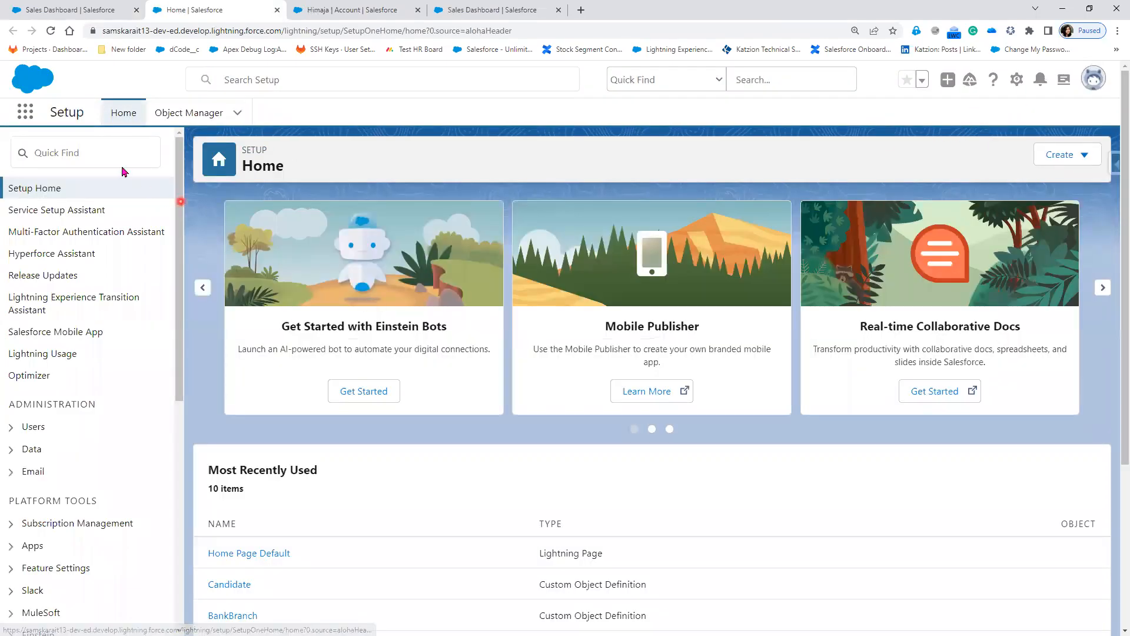
click(90, 151)
text(a)
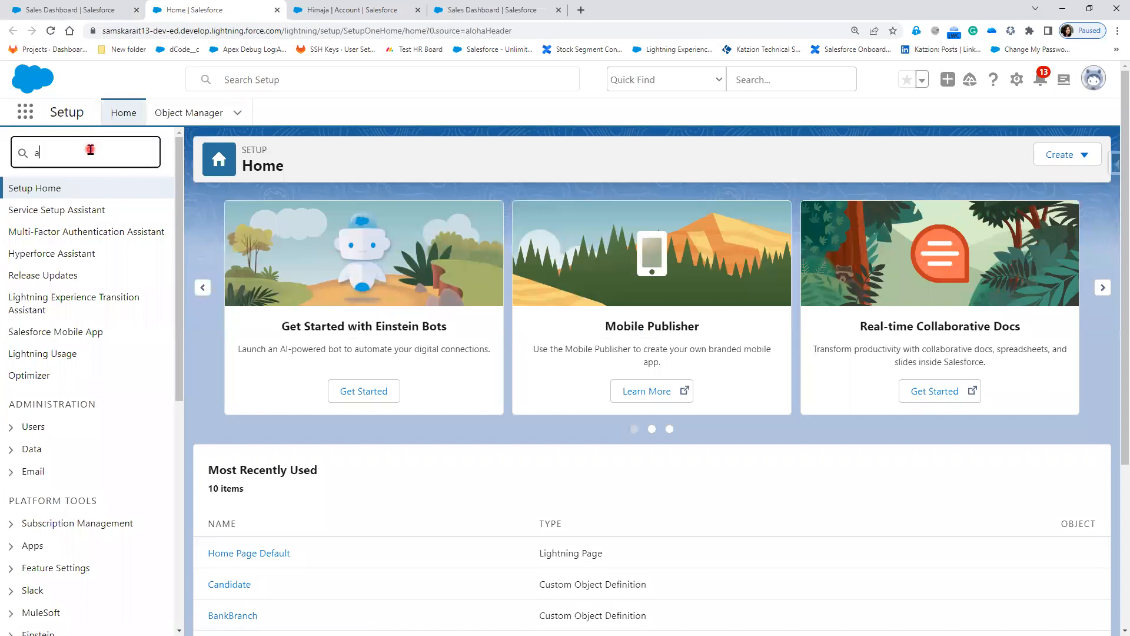
text(pp)
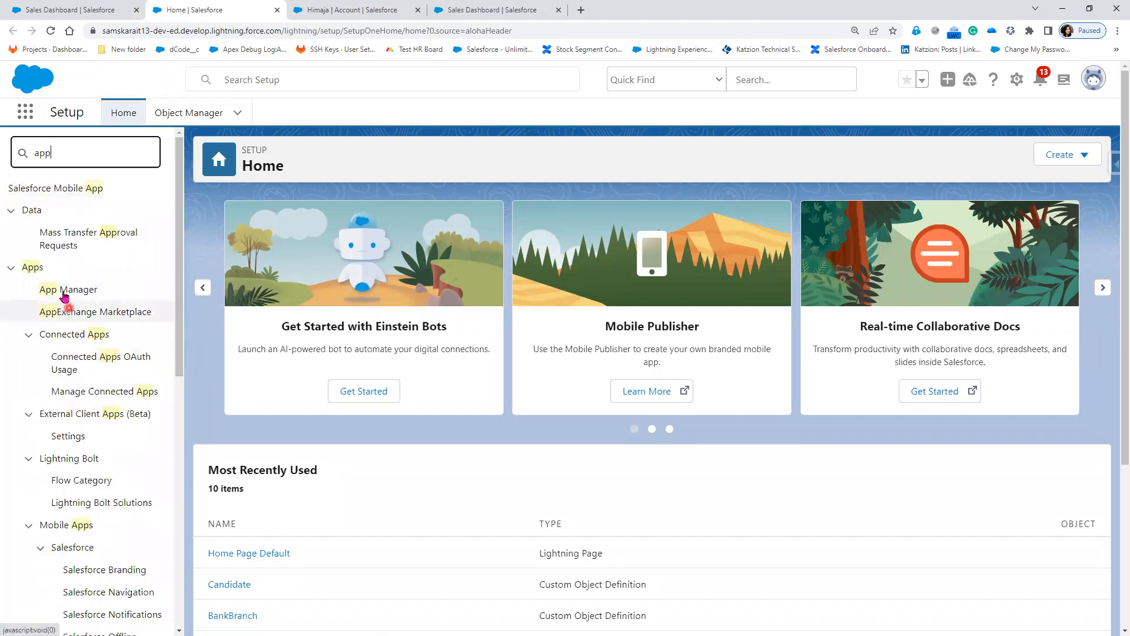
click(64, 290)
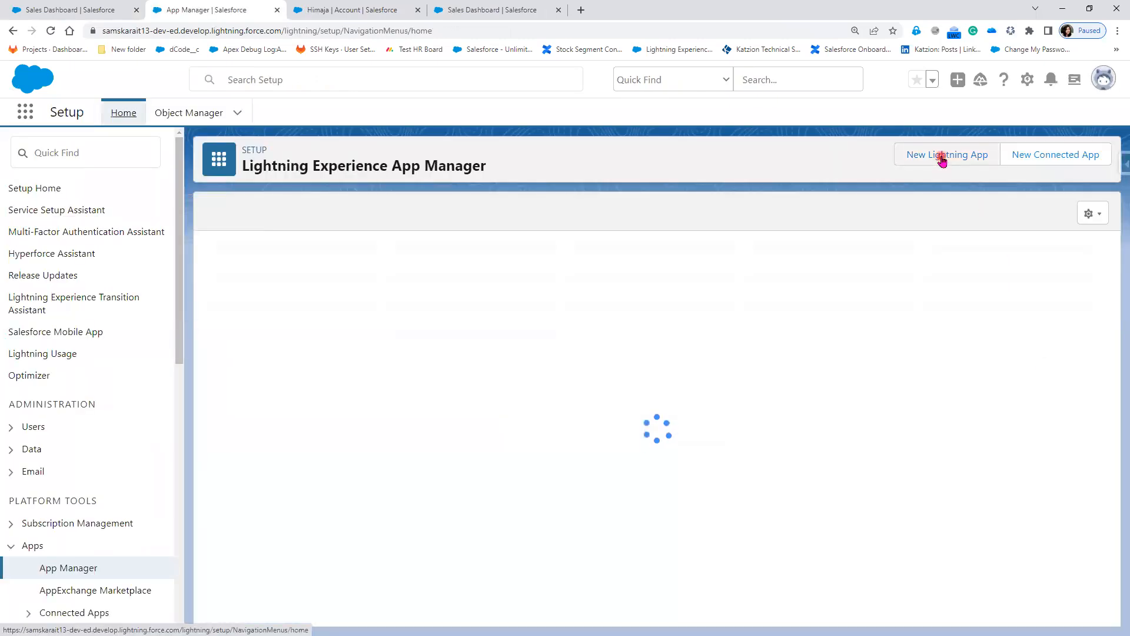
Step: Start a new Lightning app named Home Dashboard and advance to the navigation items step
click(942, 157)
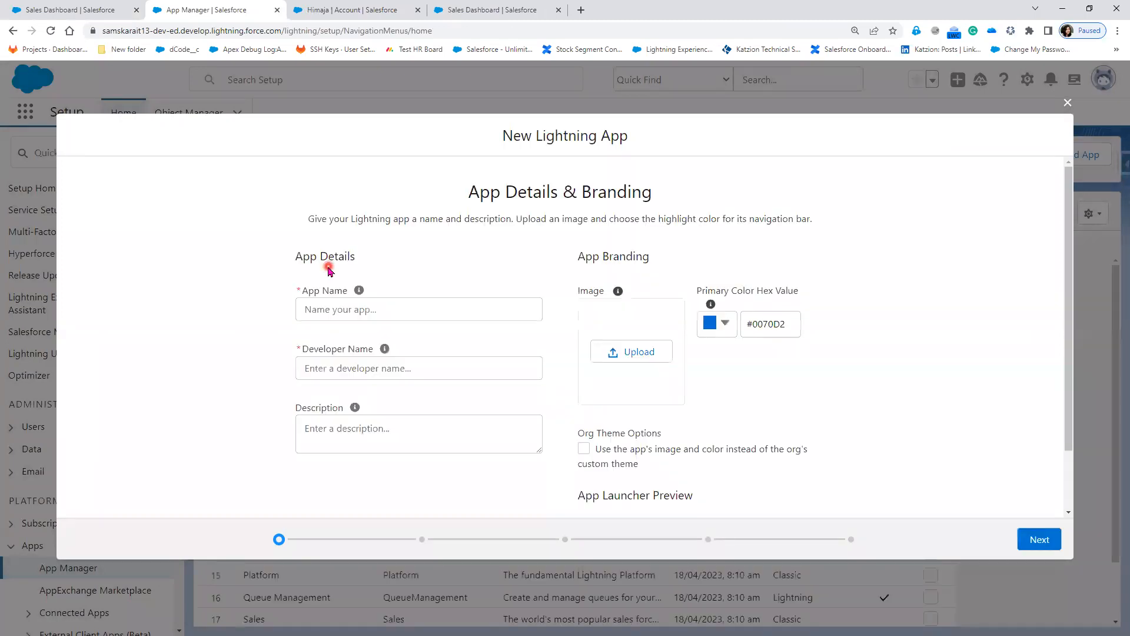
click(366, 311)
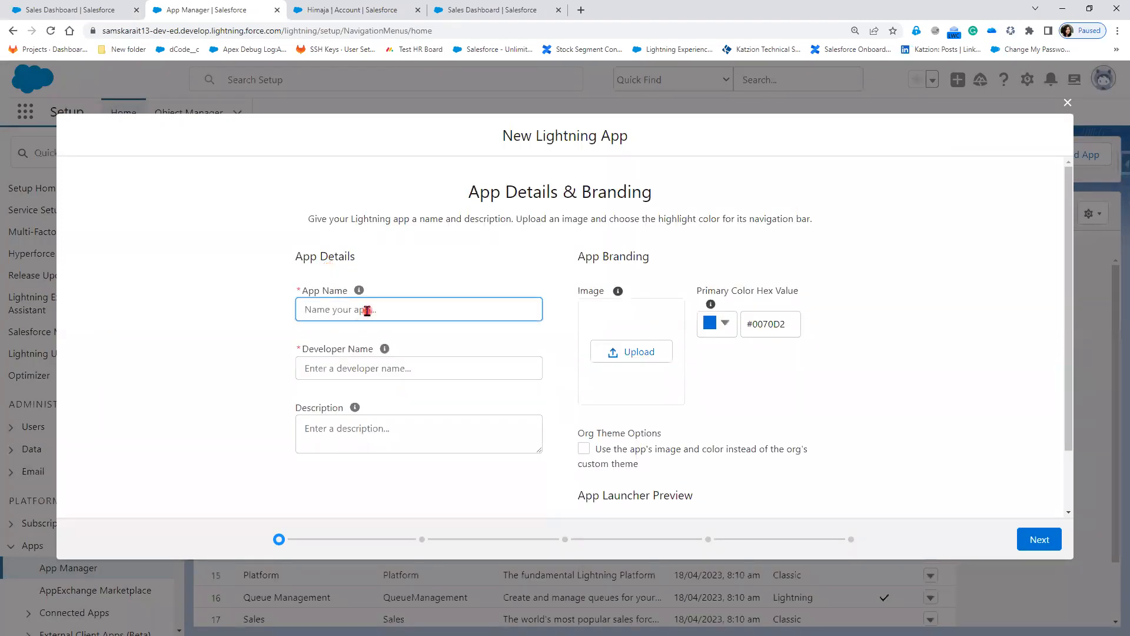
text(D)
key(BackSpace)
text(Home Dashboard)
key(Tab)
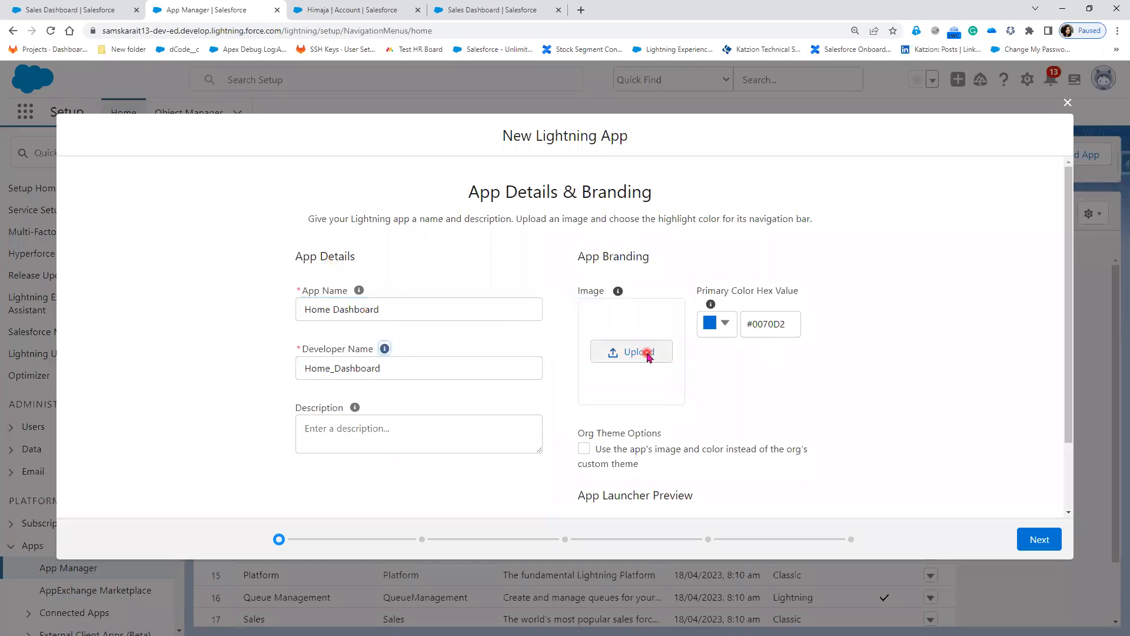
click(1040, 540)
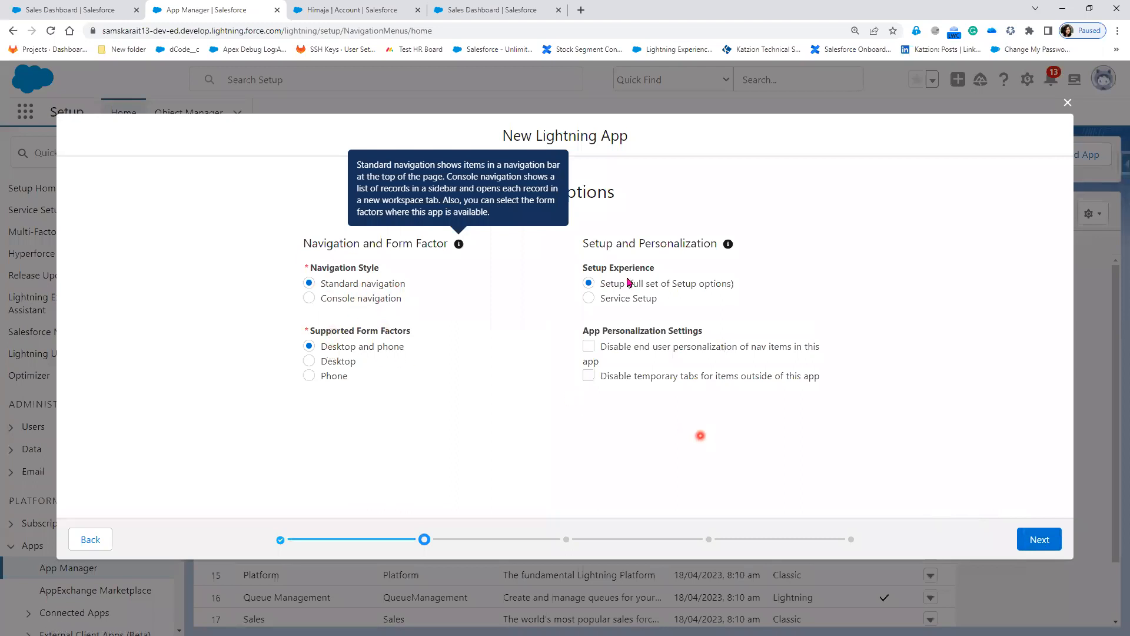
click(1039, 539)
click(1040, 540)
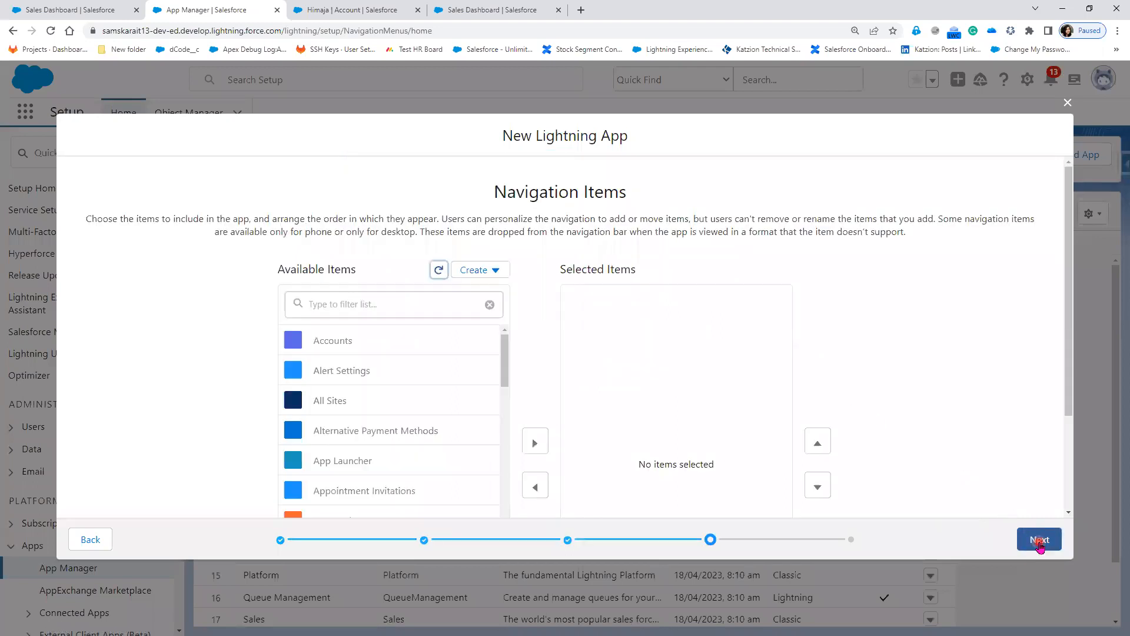
Step: Filter Available Items for 'h', add Home to Selected Items, then Save & Finish
scroll(406, 474, down, 5)
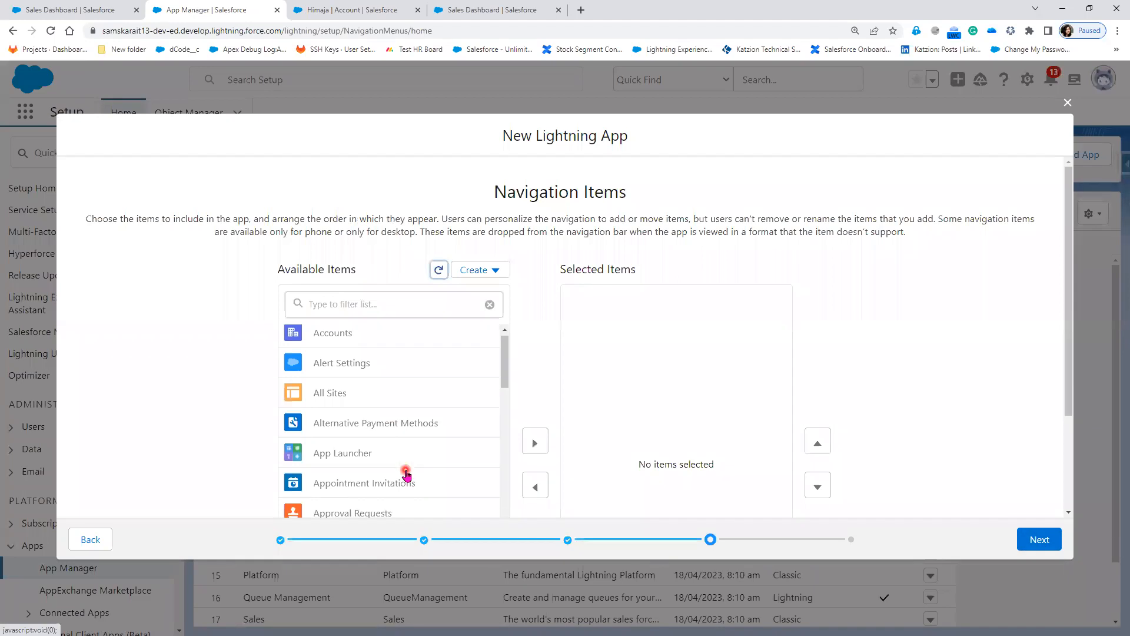
scroll(406, 474, down, 4)
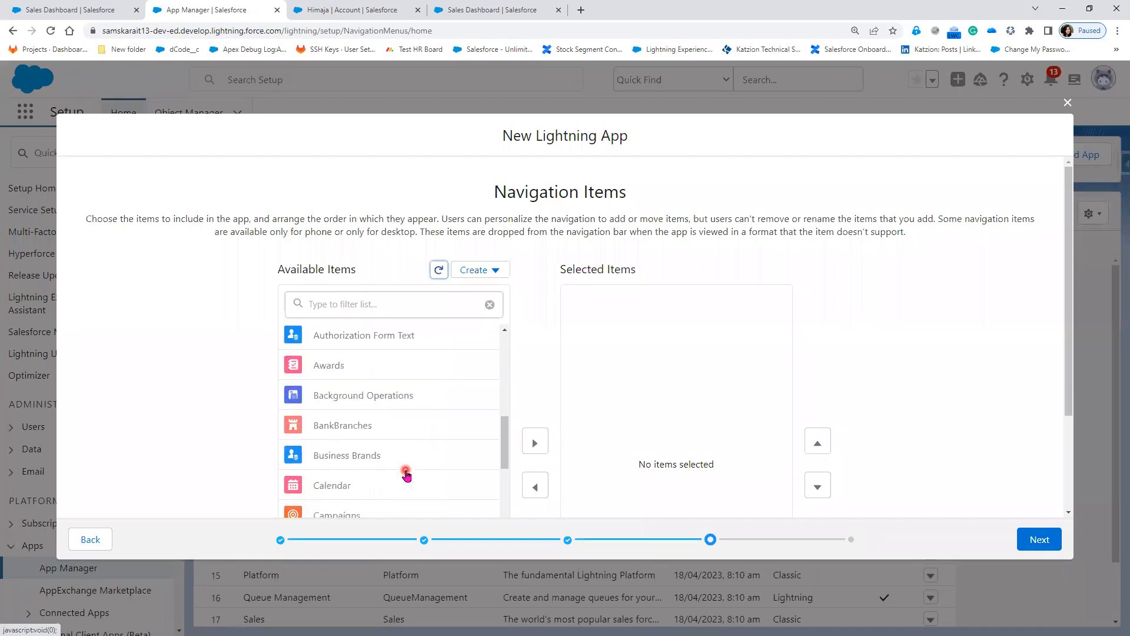
click(340, 304)
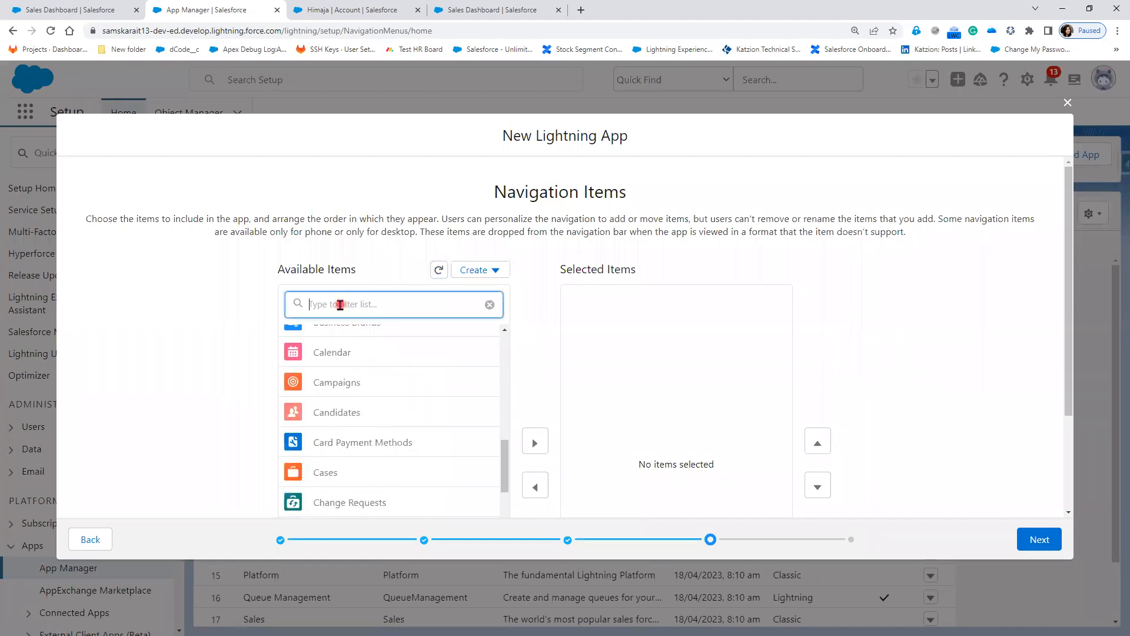
text(ho)
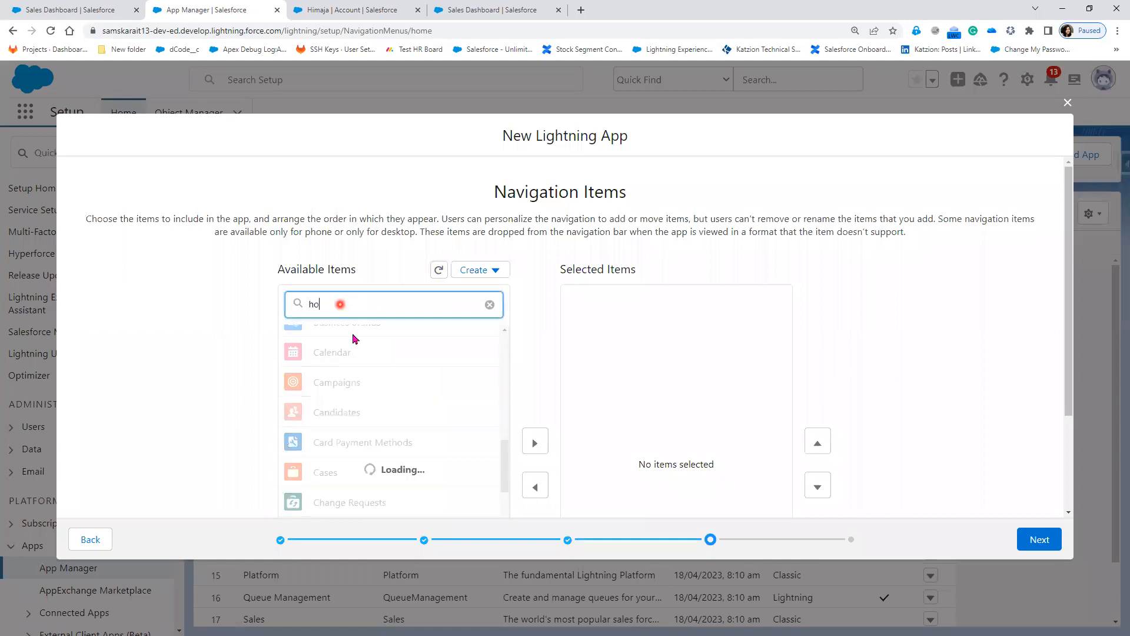
scroll(379, 489, down, 2)
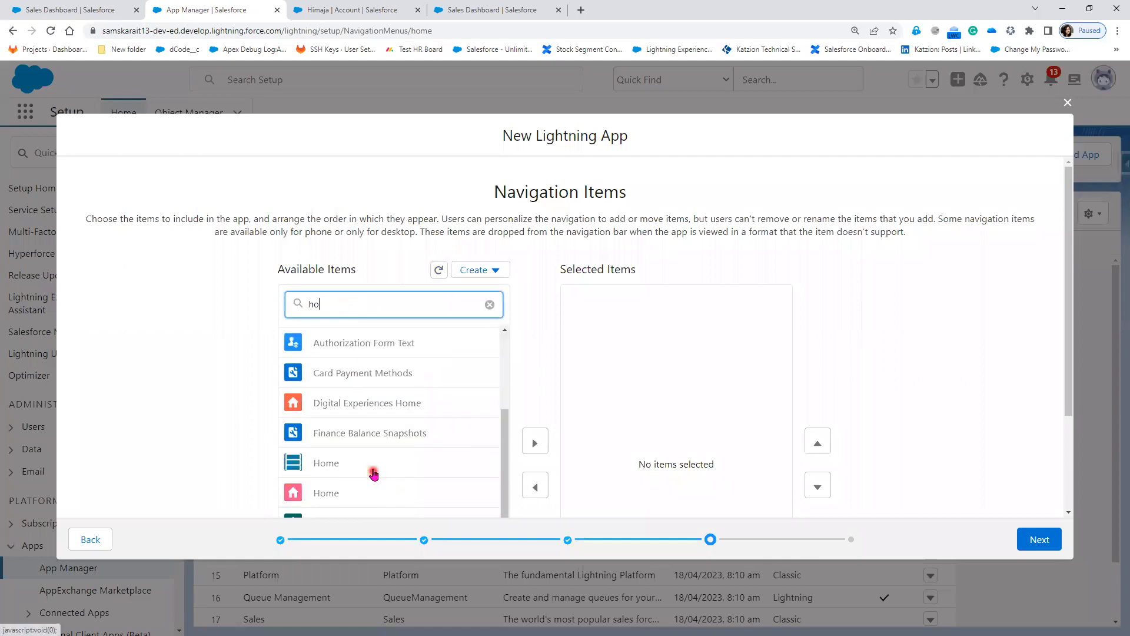
scroll(497, 402, down, 2)
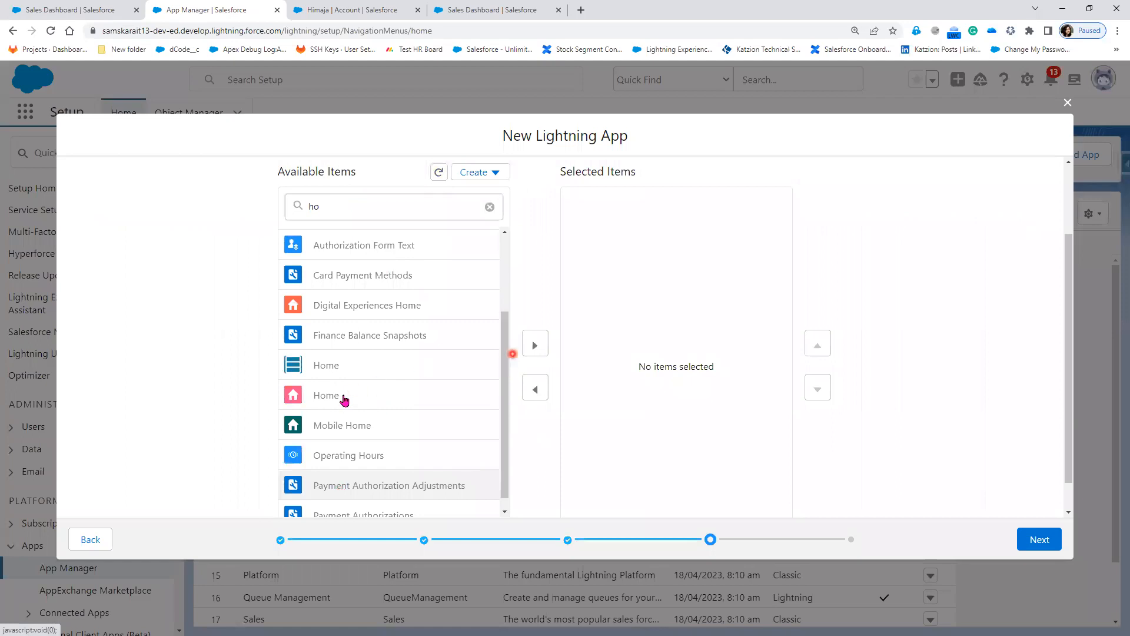
click(347, 395)
click(529, 345)
click(1045, 541)
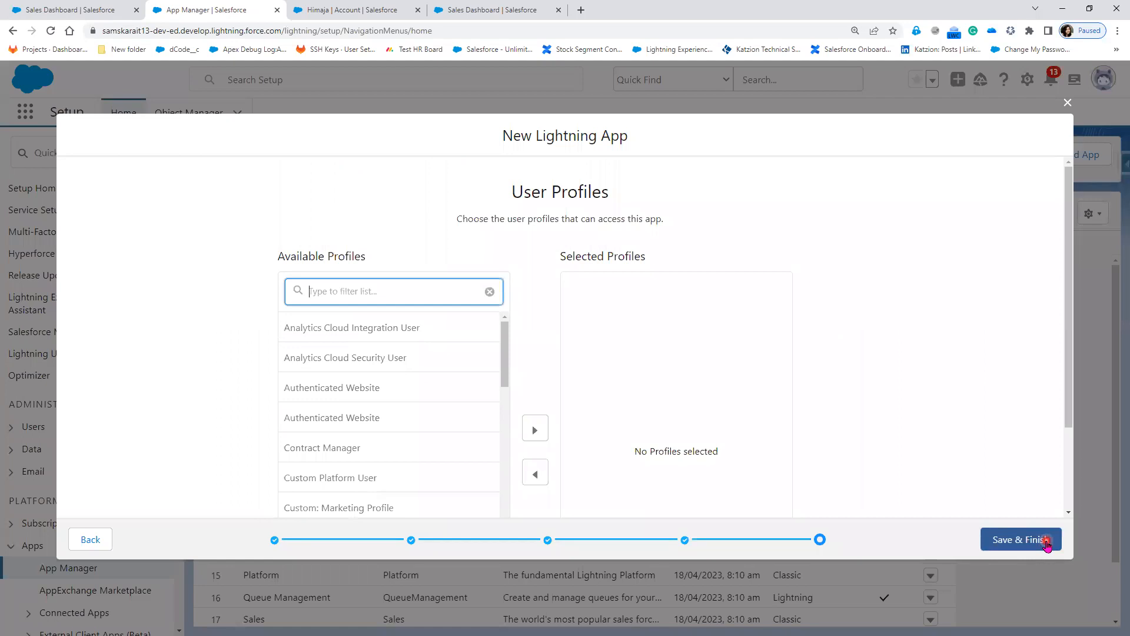
click(1047, 543)
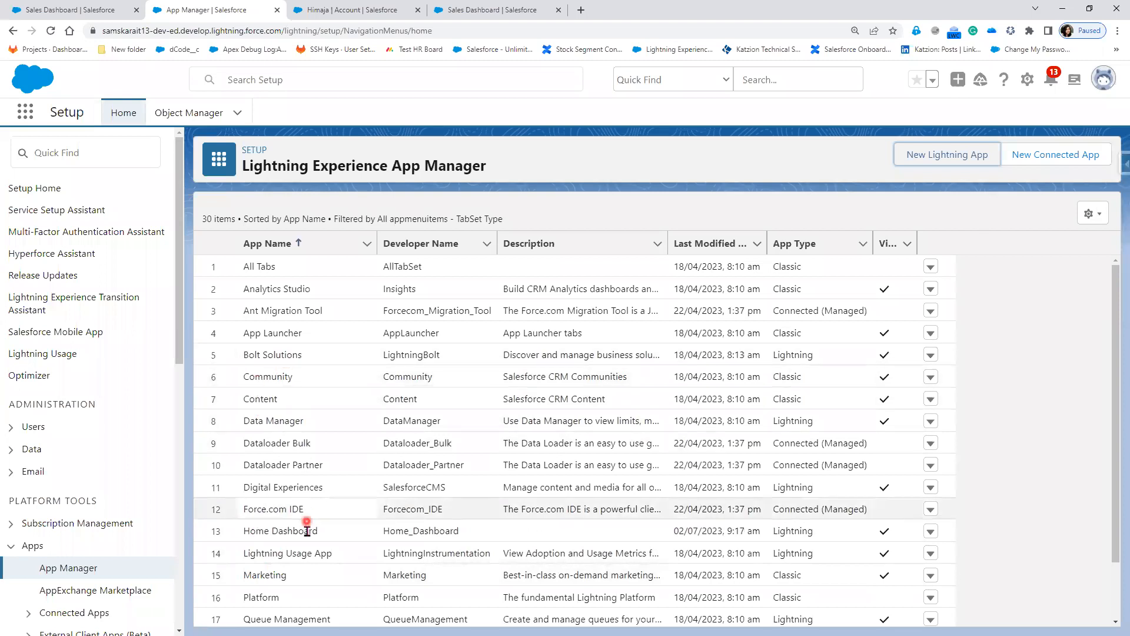
Step: Reload App Manager to confirm Home Dashboard is listed, then return to the Sales Dashboard tab
scroll(295, 542, down, 1)
scroll(268, 547, up, 1)
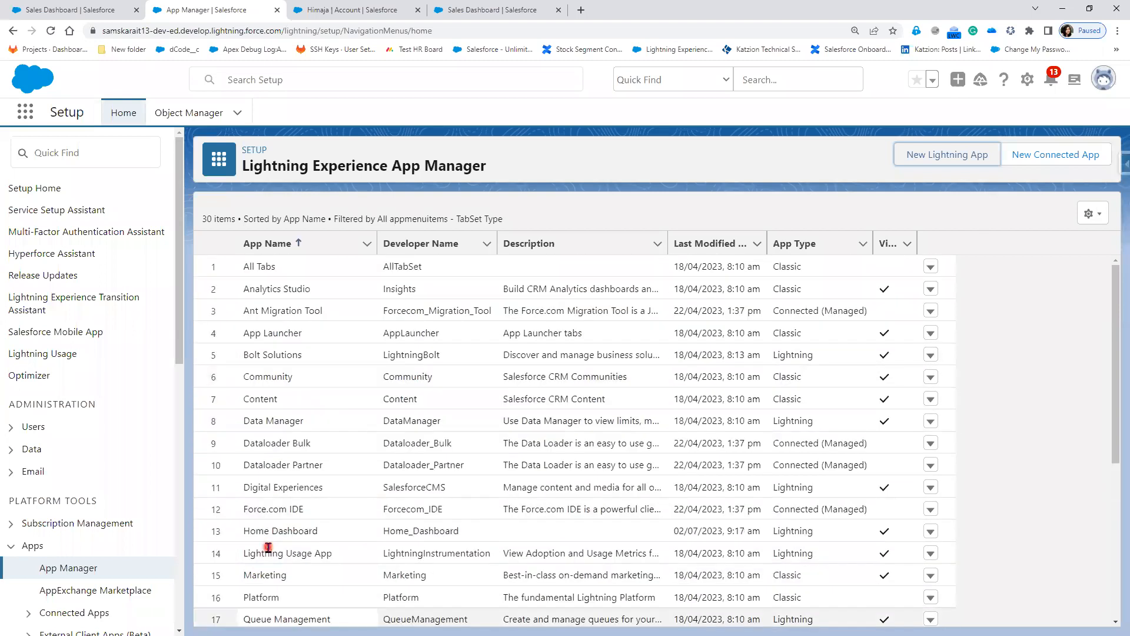
click(51, 30)
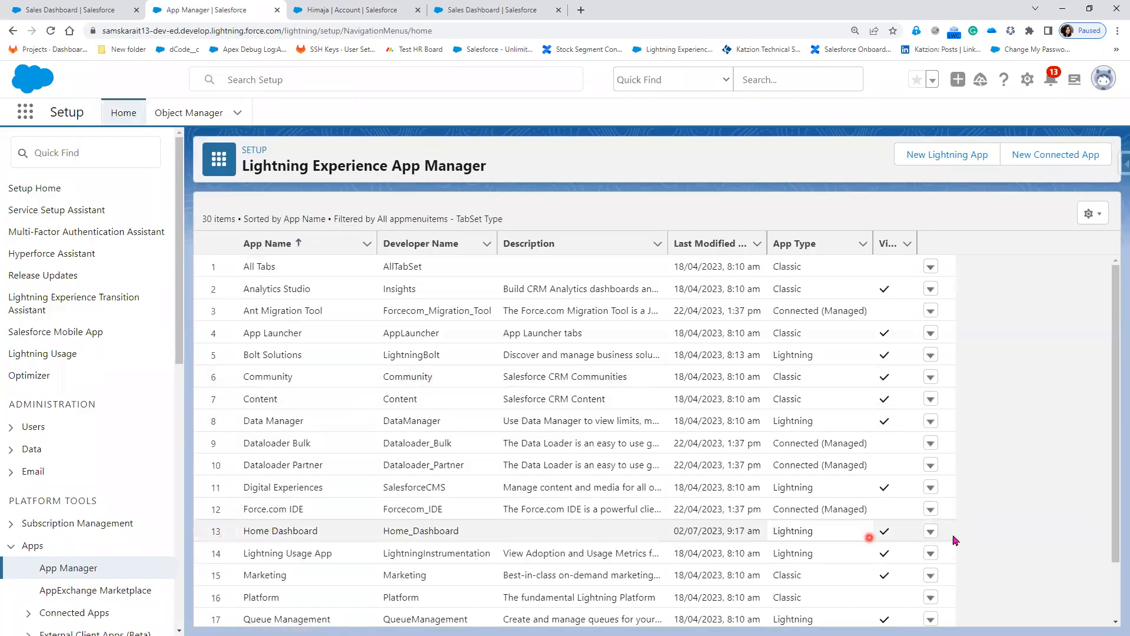
click(933, 536)
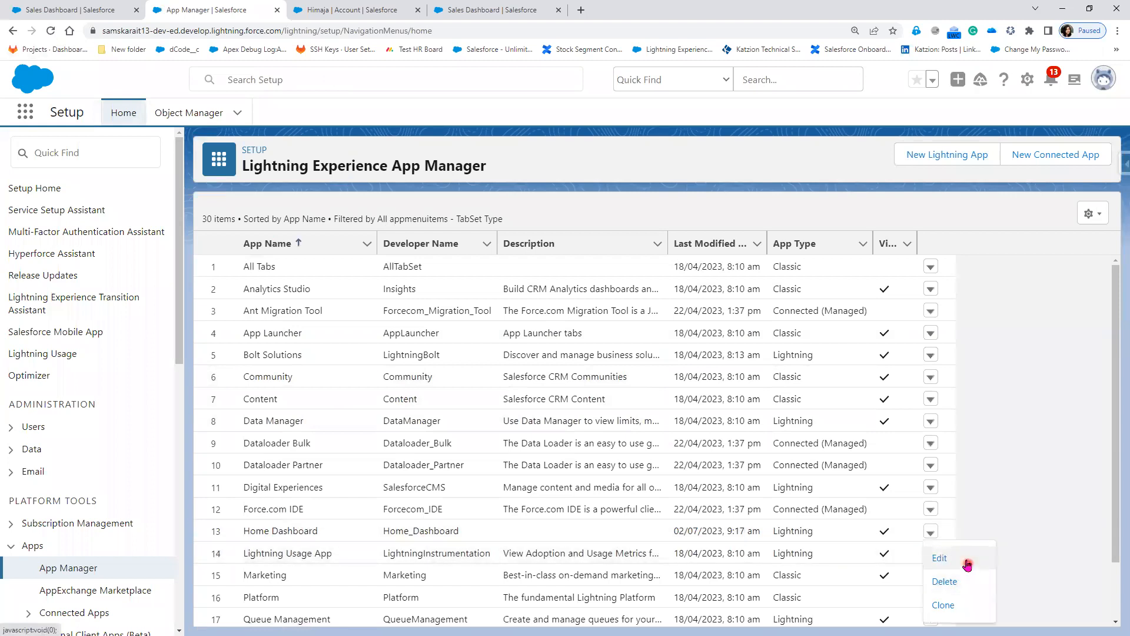
click(73, 9)
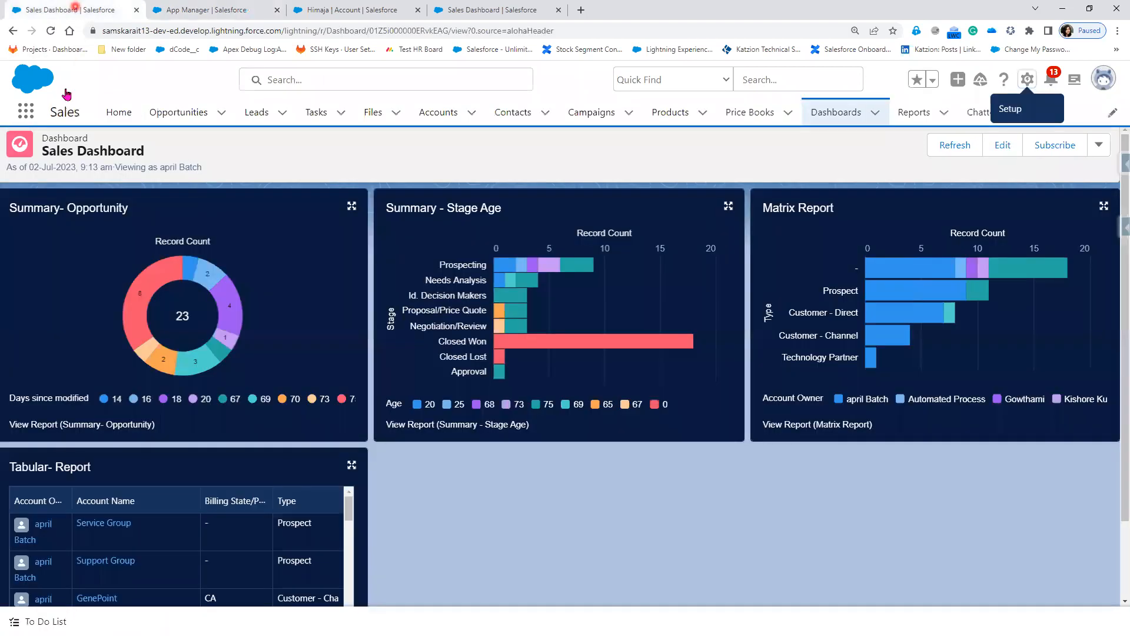
Step: Browse all apps and items through the App Launcher's View All, then return to App Manager
click(26, 113)
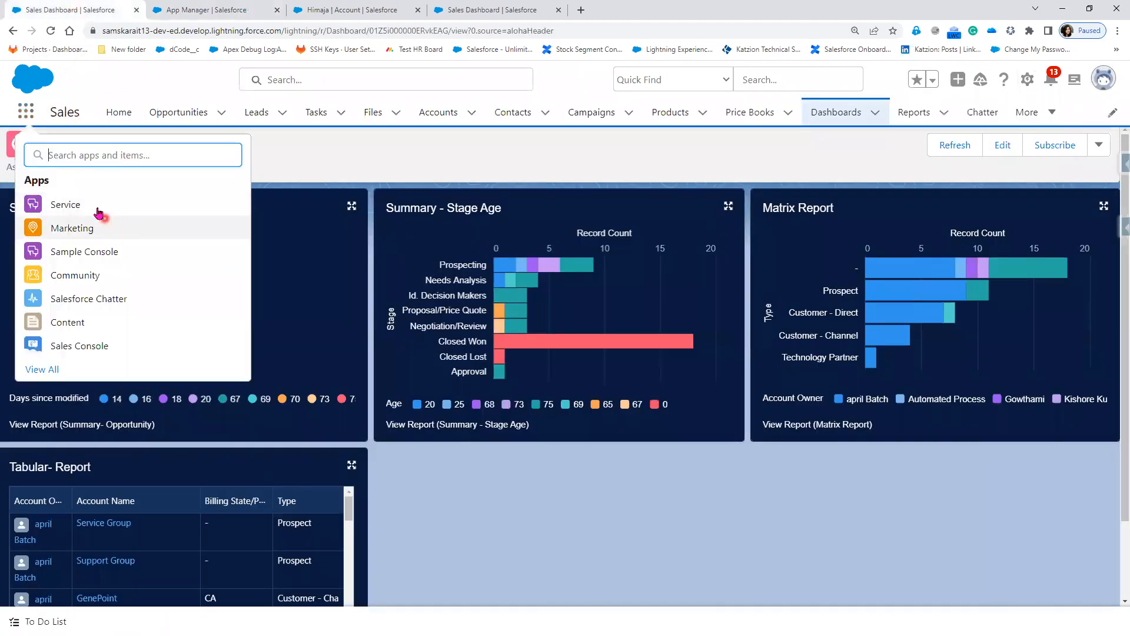
click(30, 384)
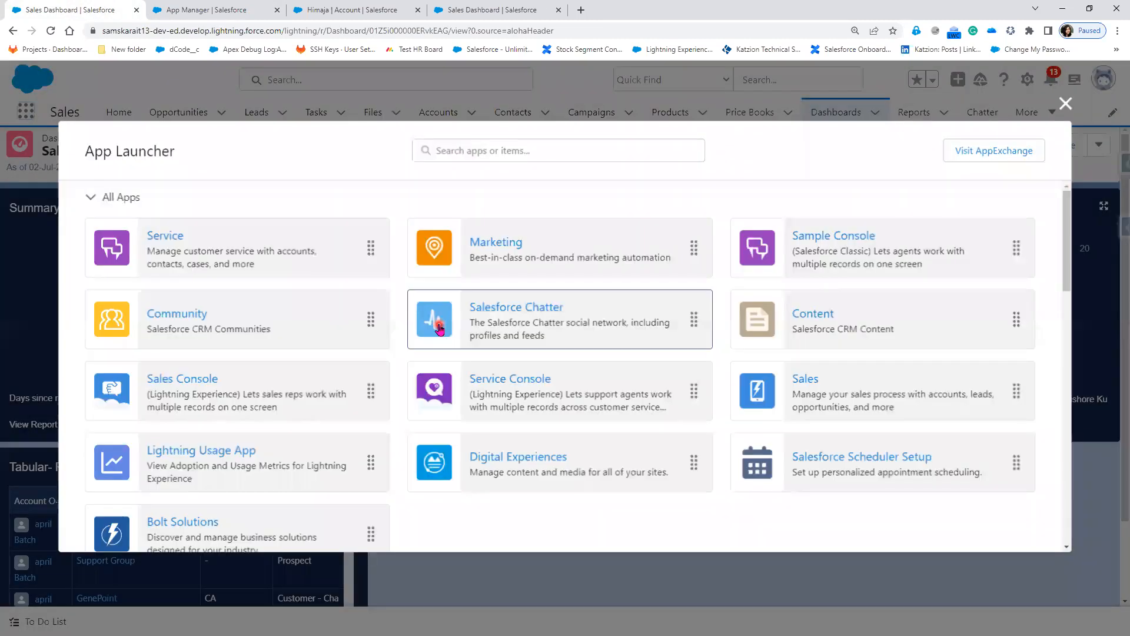
scroll(559, 498, down, 1)
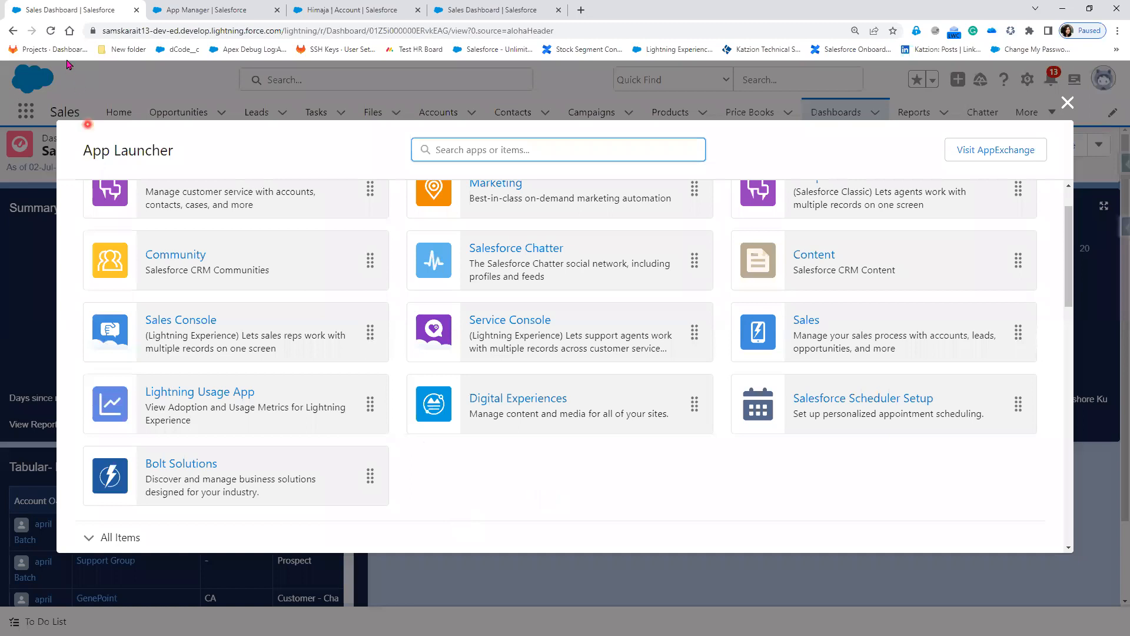
click(51, 31)
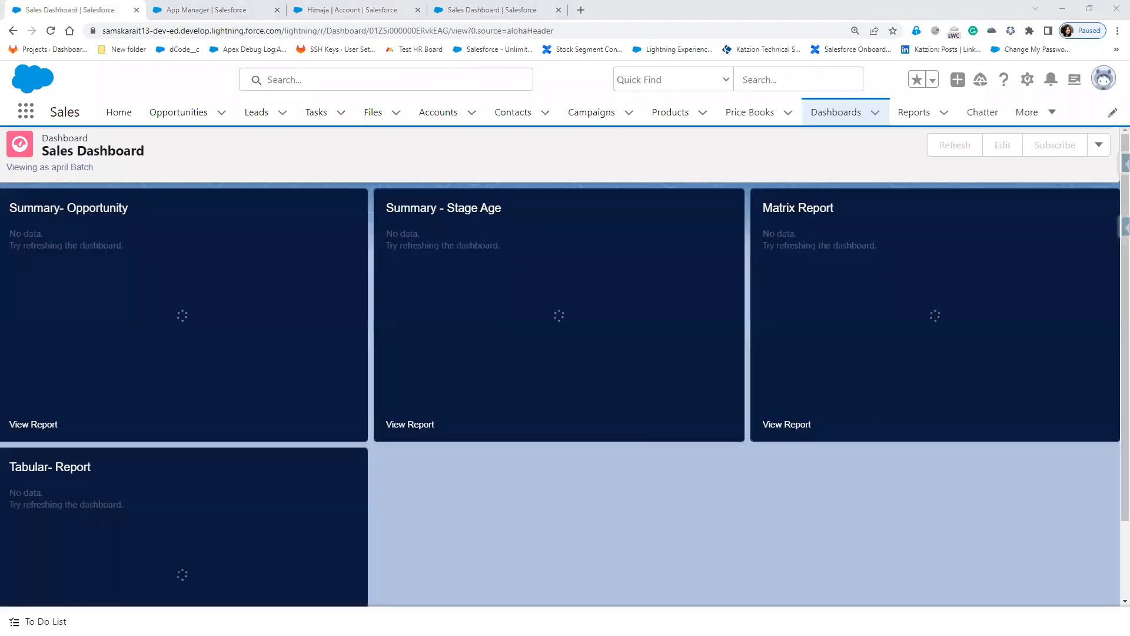
click(24, 111)
click(37, 371)
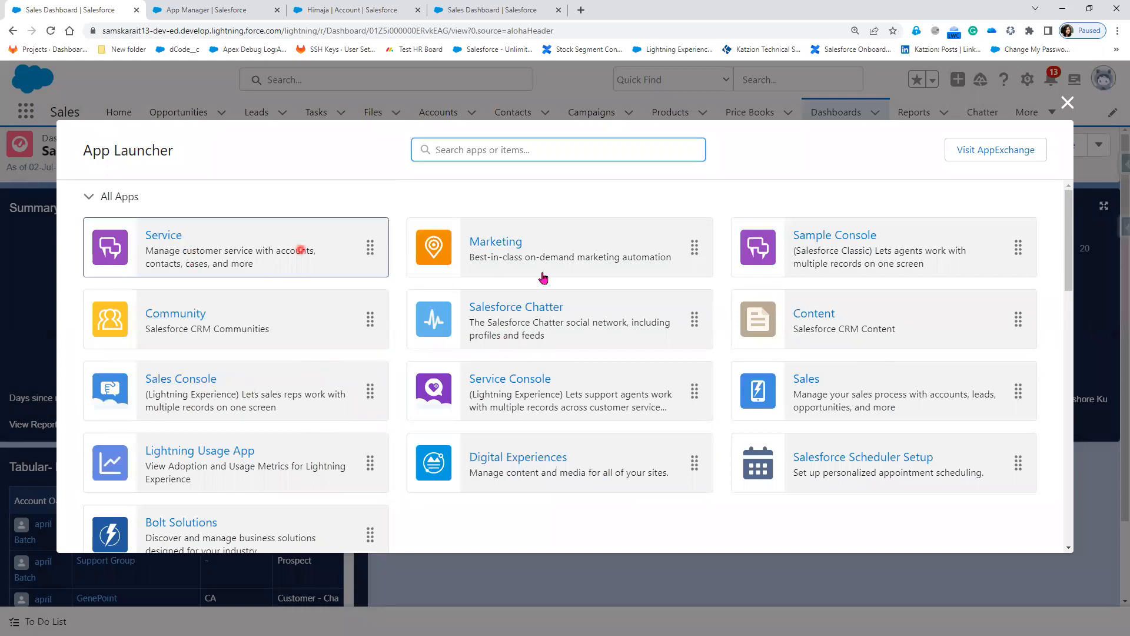
scroll(892, 459, down, 4)
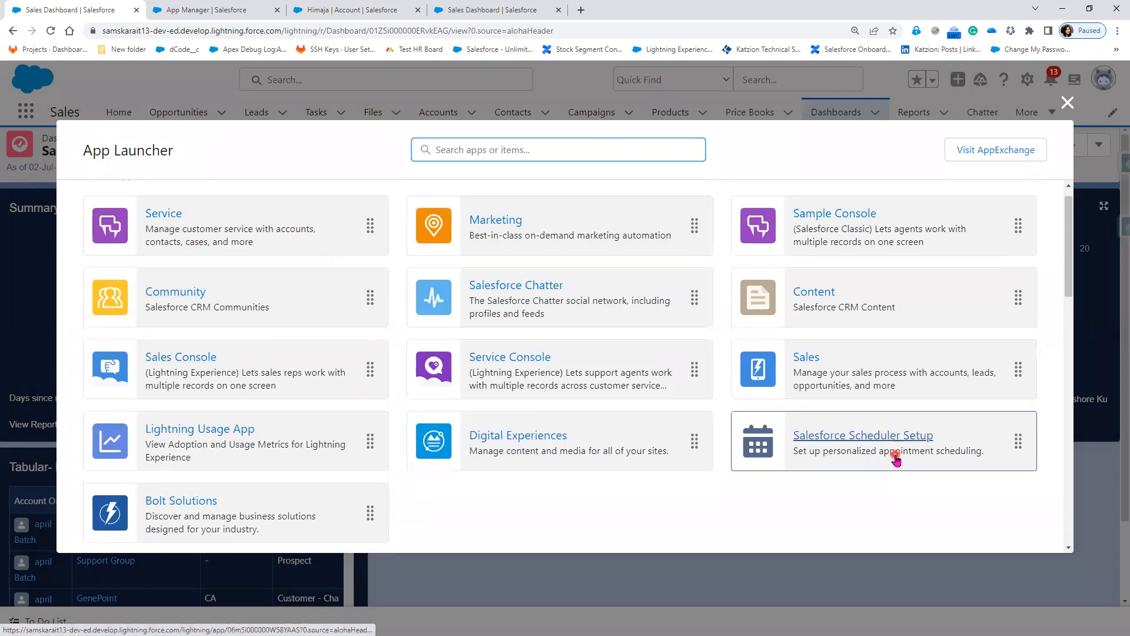
scroll(892, 459, down, 4)
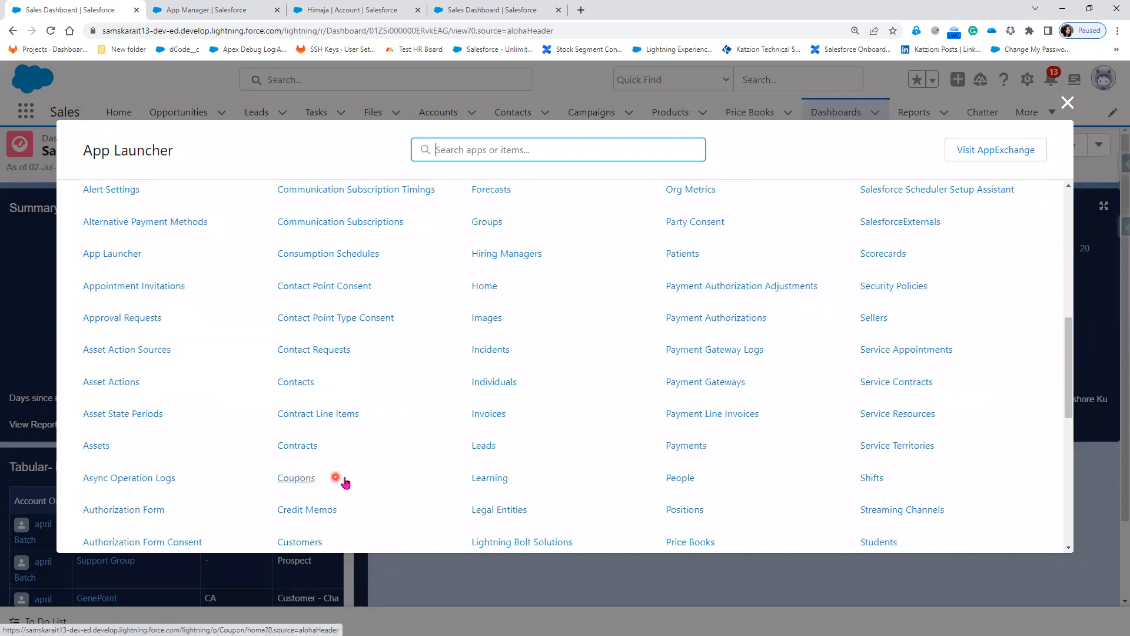
click(1067, 102)
click(229, 12)
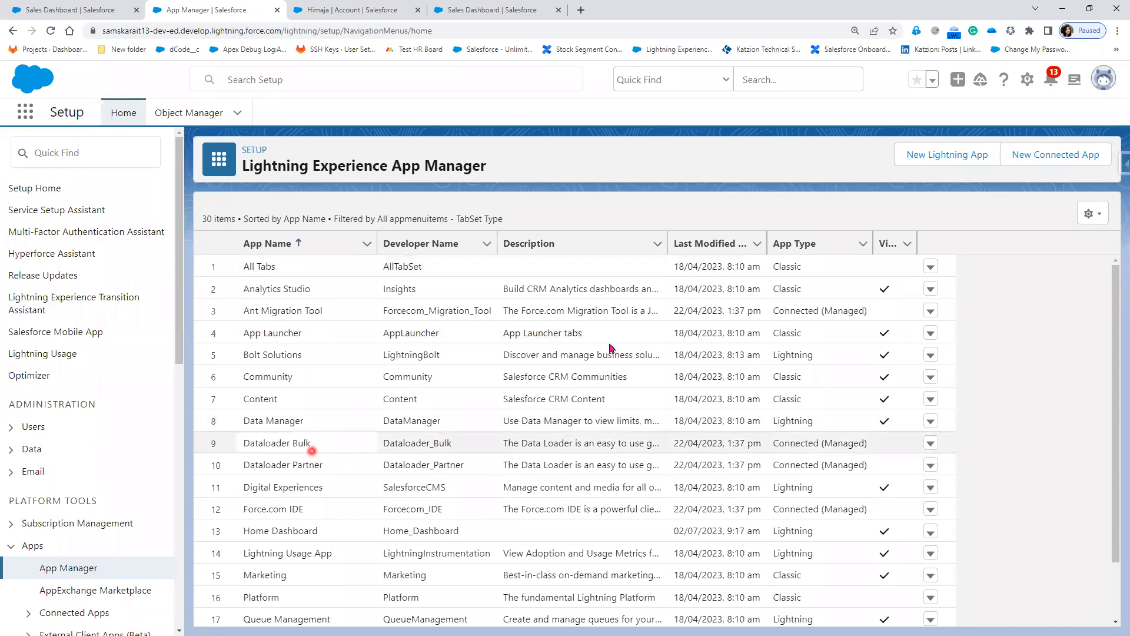
Step: On the Sales Dashboard tab, go to the Lightning Home page showing the Sales Dashboard card
scroll(589, 438, down, 2)
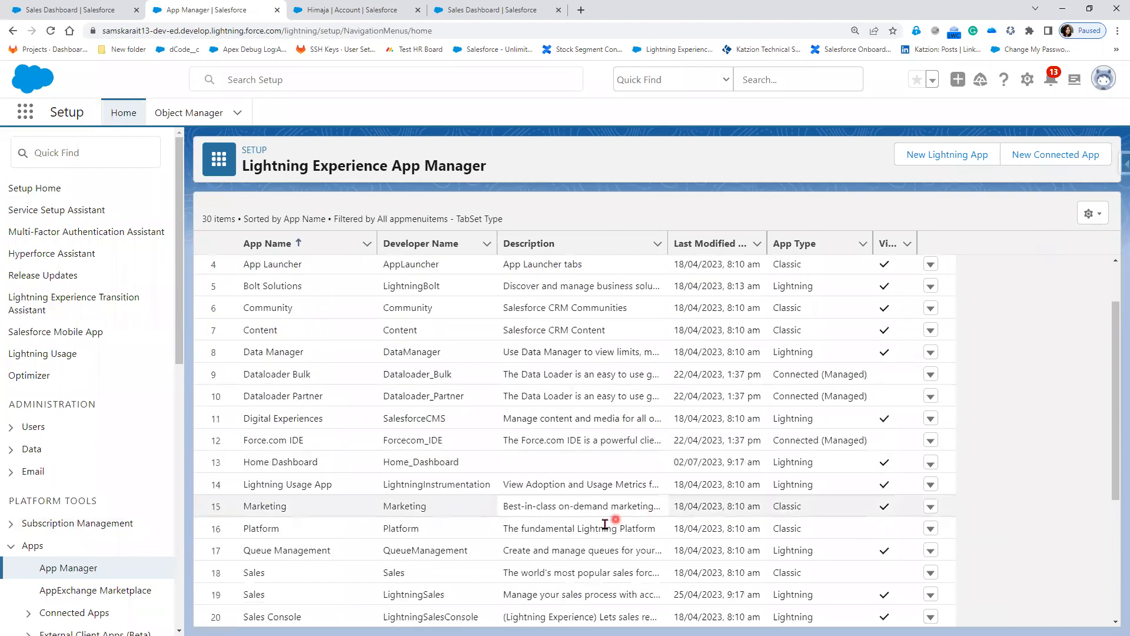
click(1101, 215)
click(583, 207)
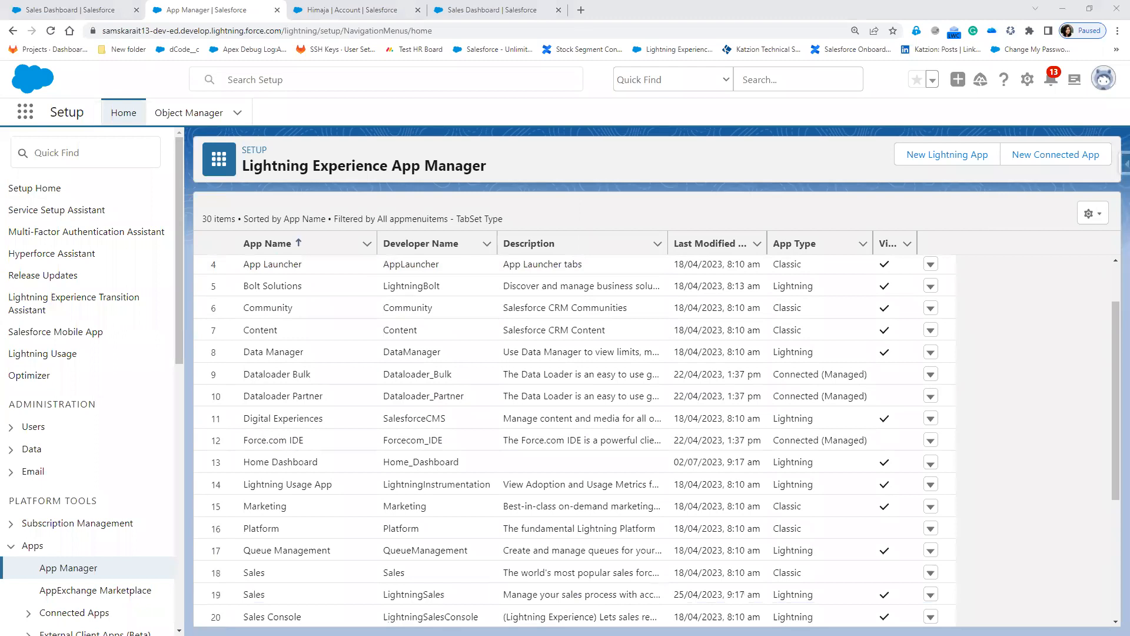
click(85, 10)
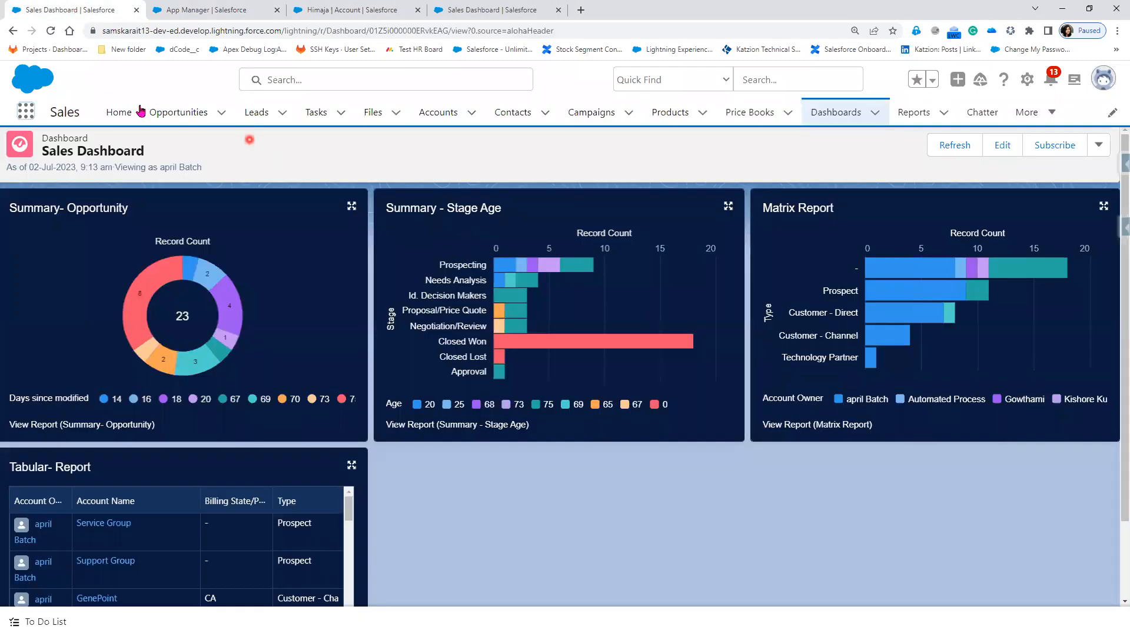
click(124, 112)
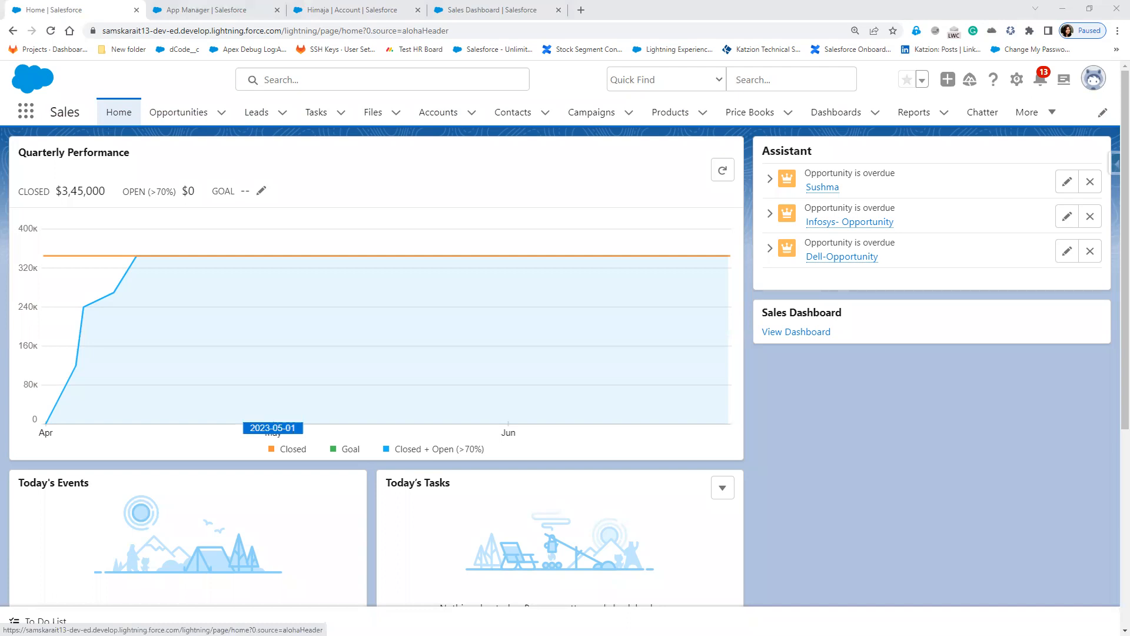
Step: Switch to the PowerPoint slide show, advance past the last slide, and end it
key(alt+Tab)
click(488, 436)
click(489, 435)
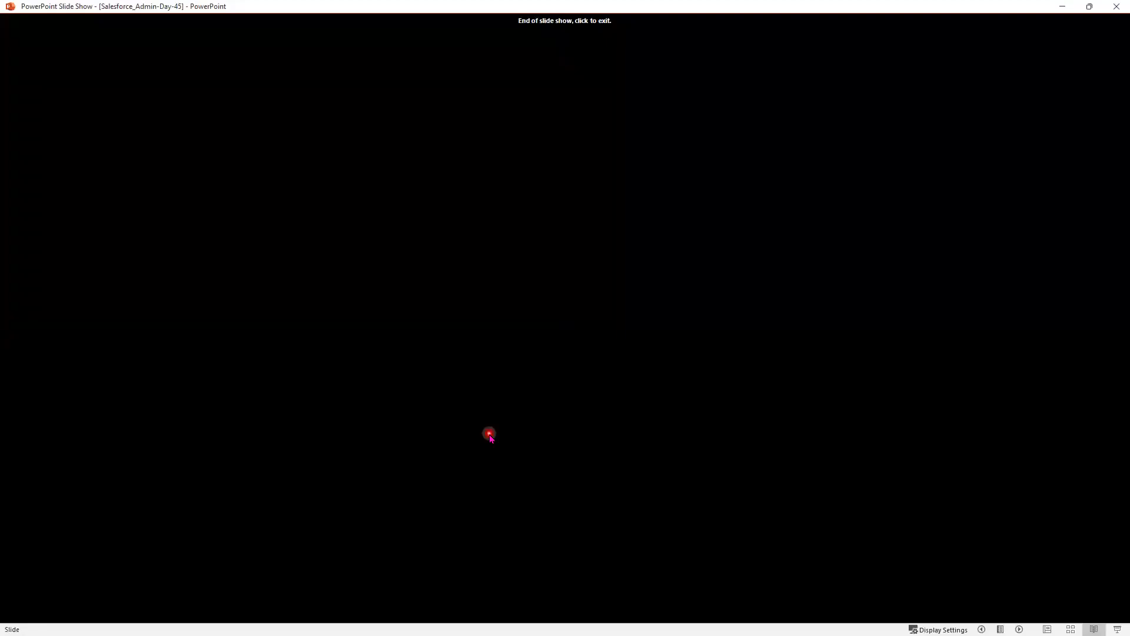
click(489, 435)
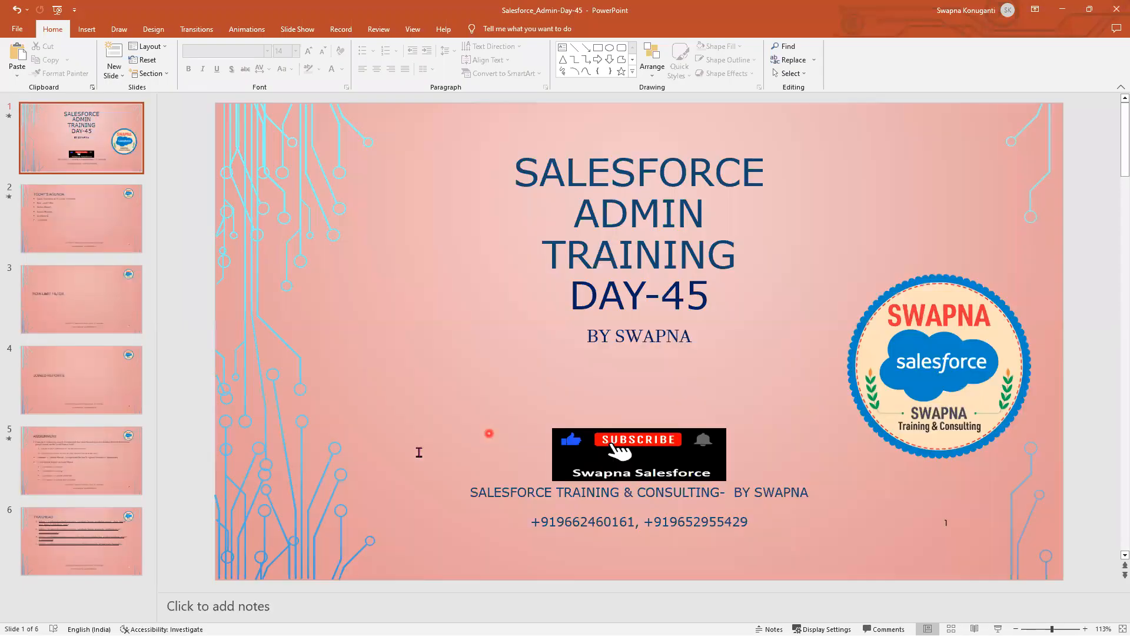